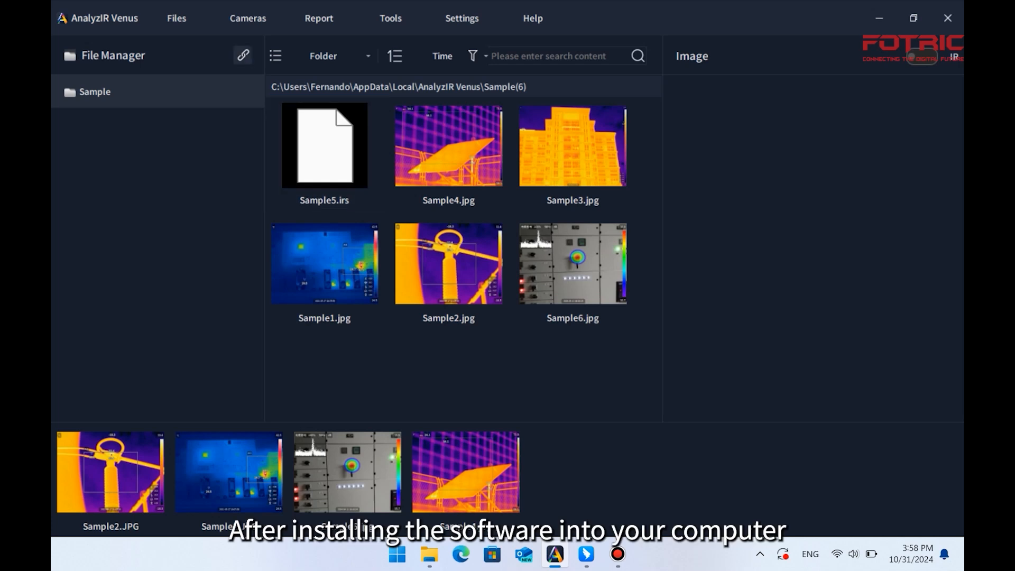
Add the Sample Images folder from the desktop to the associated folders list.
click(243, 55)
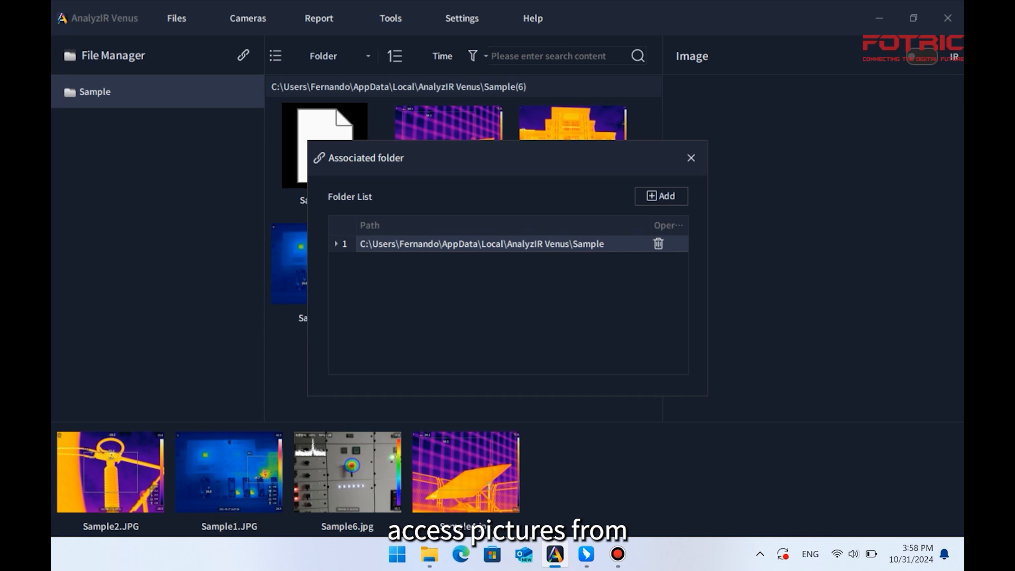
click(661, 198)
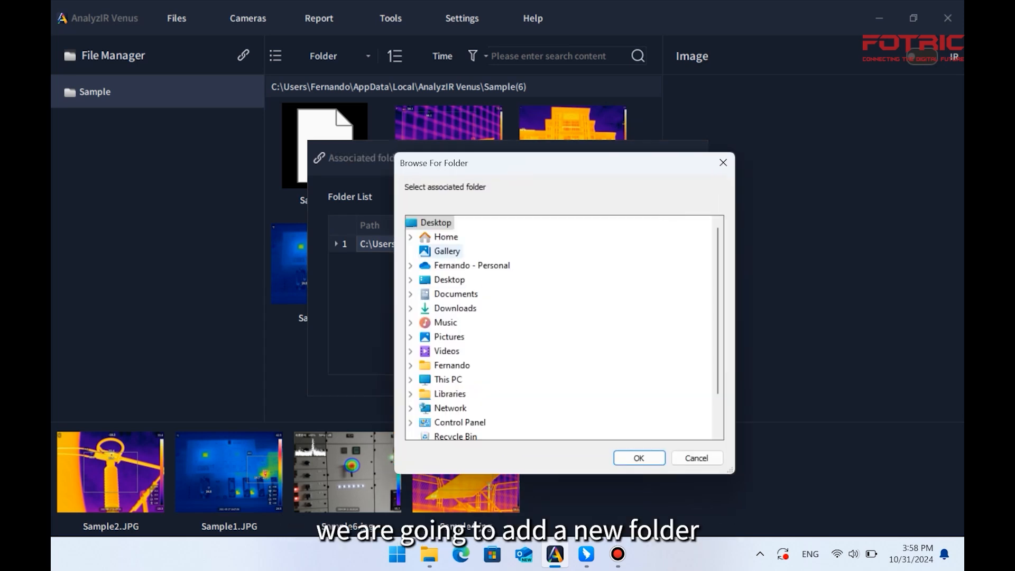
click(410, 280)
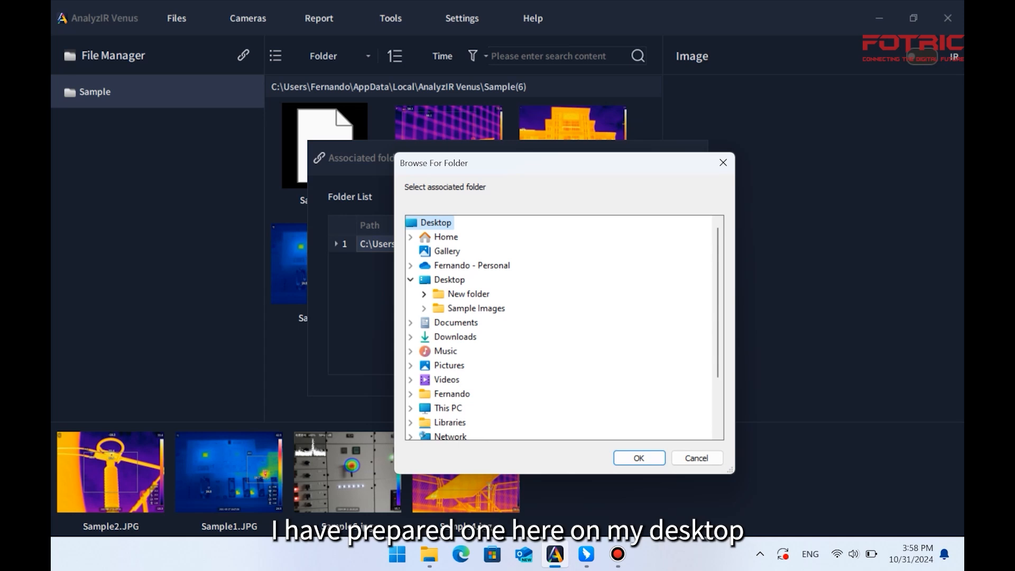
click(476, 309)
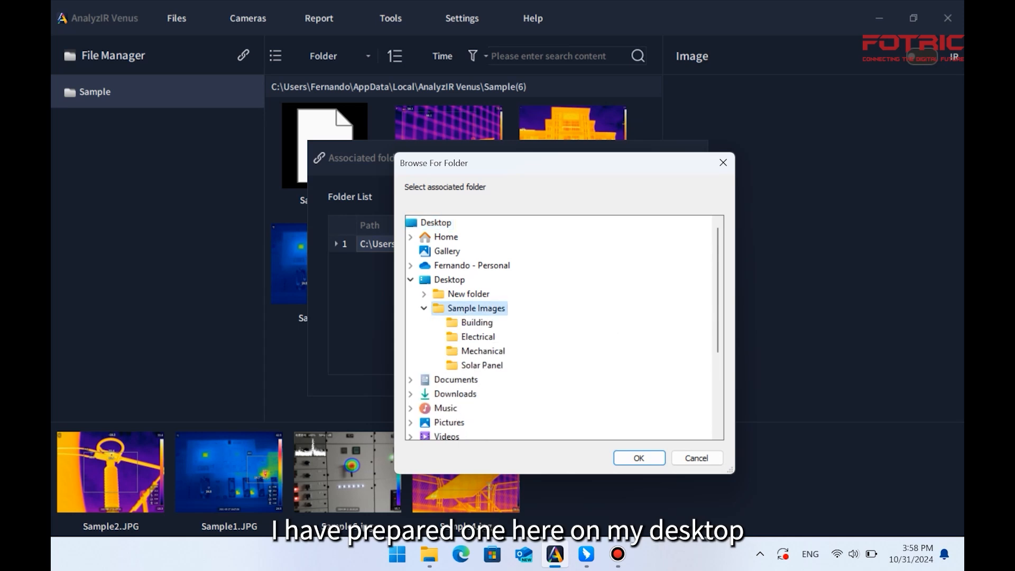
key(Return)
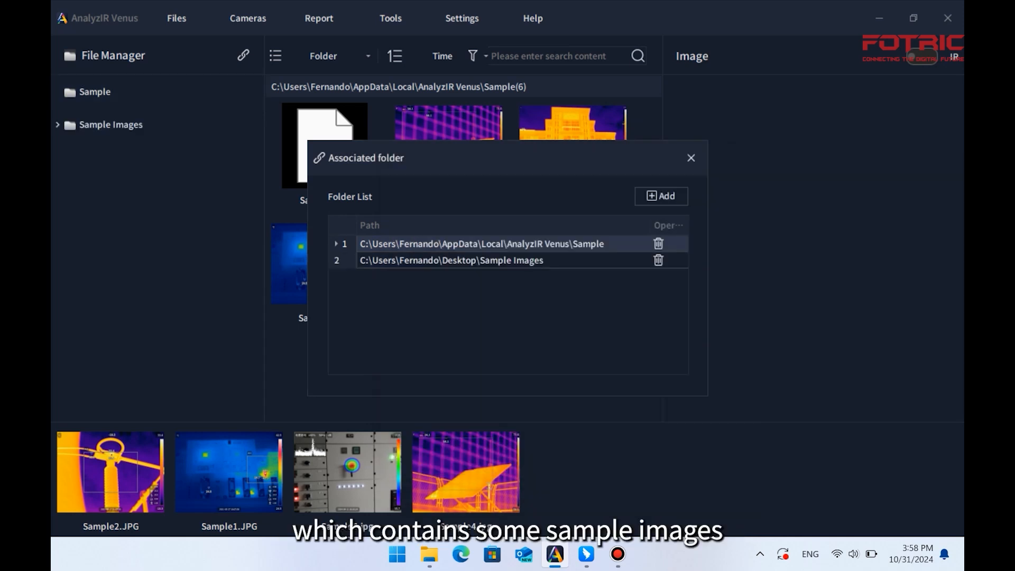
click(691, 159)
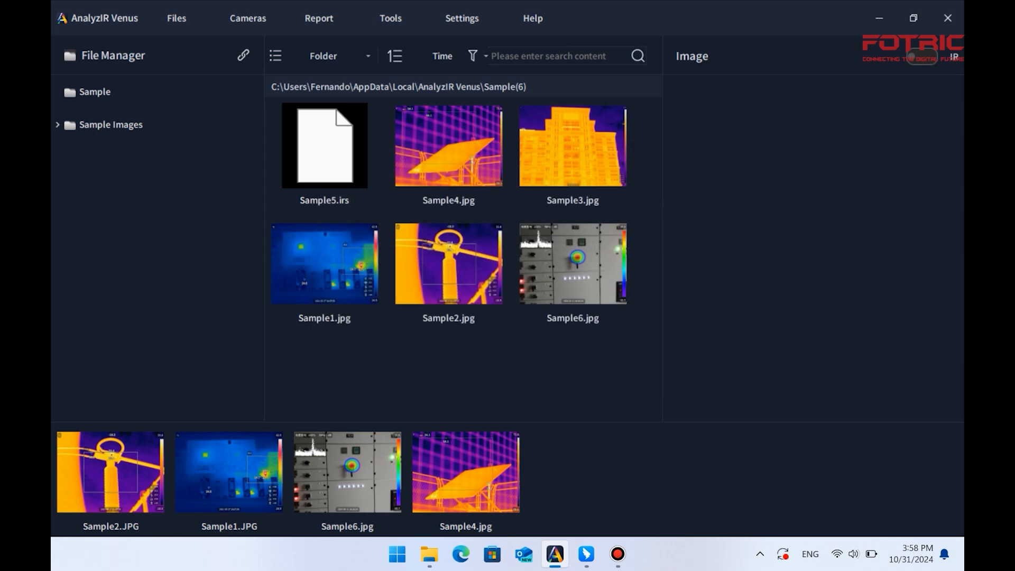
Examine the thermal images in the Sample Images folder and its Building, Electrical, Mechanical and Solar Panel subfolders.
click(111, 126)
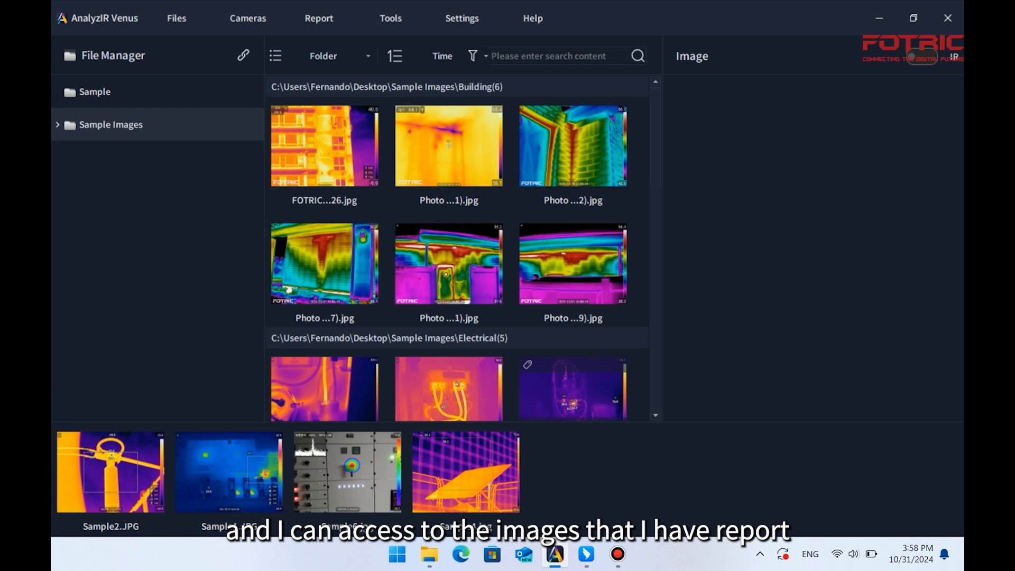
click(65, 128)
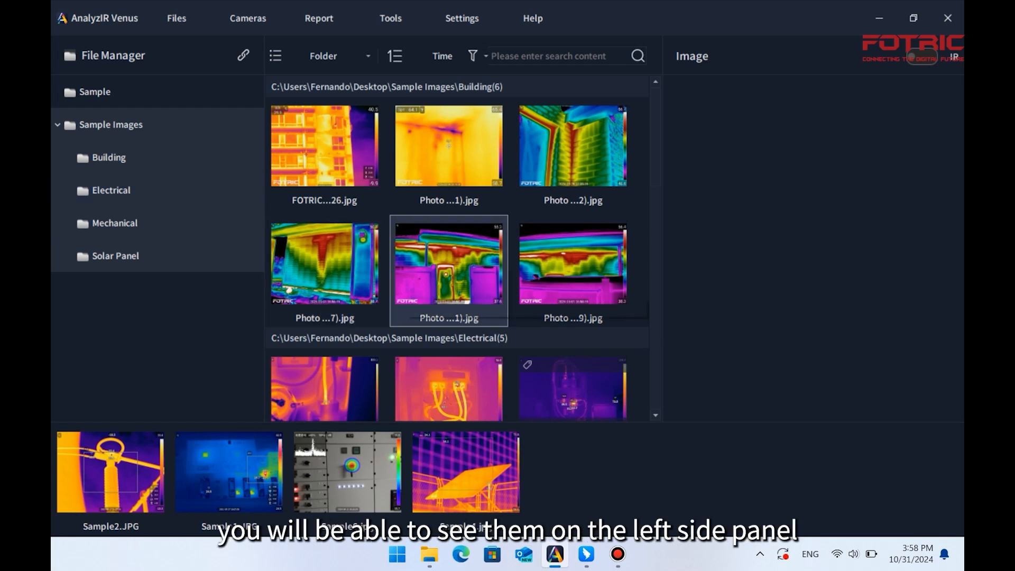
scroll(574, 153, down, 3)
scroll(574, 159, down, 6)
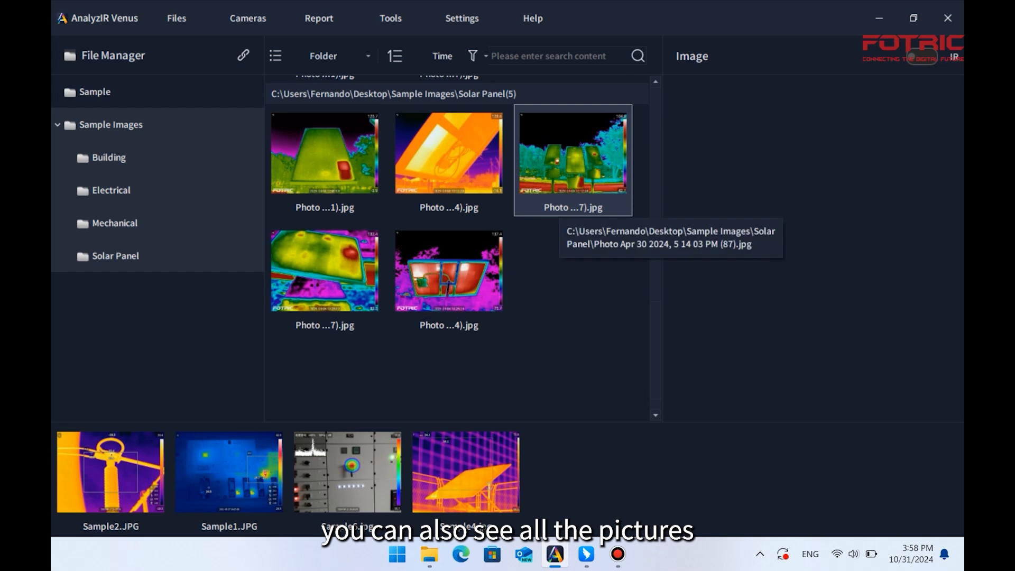
scroll(573, 211, up, 5)
scroll(574, 204, up, 2)
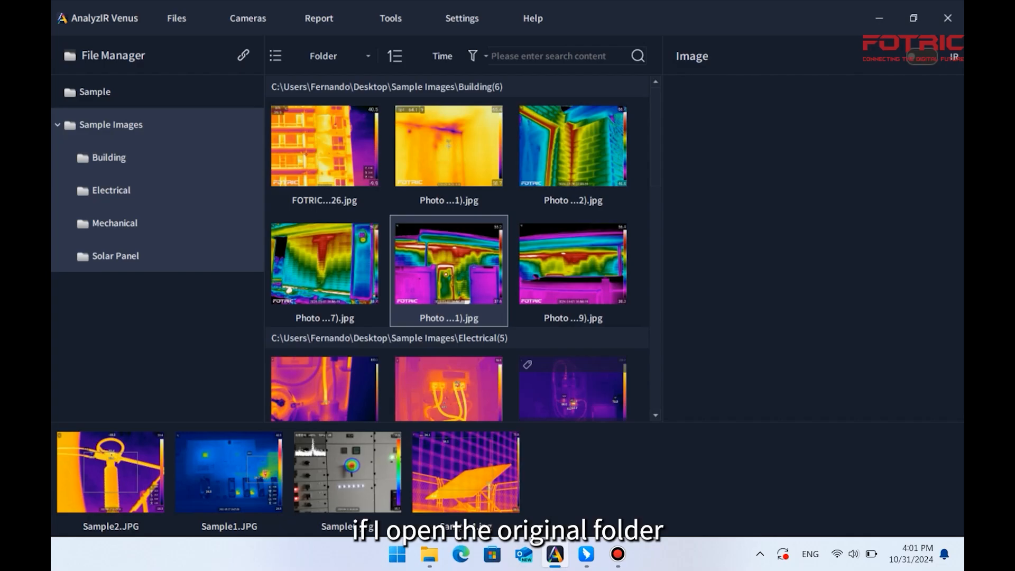
In File Explorer, create a folder named SAMPLE6 inside Sample Images on the desktop, and view it in AnalyzIR Venus.
click(430, 555)
click(237, 236)
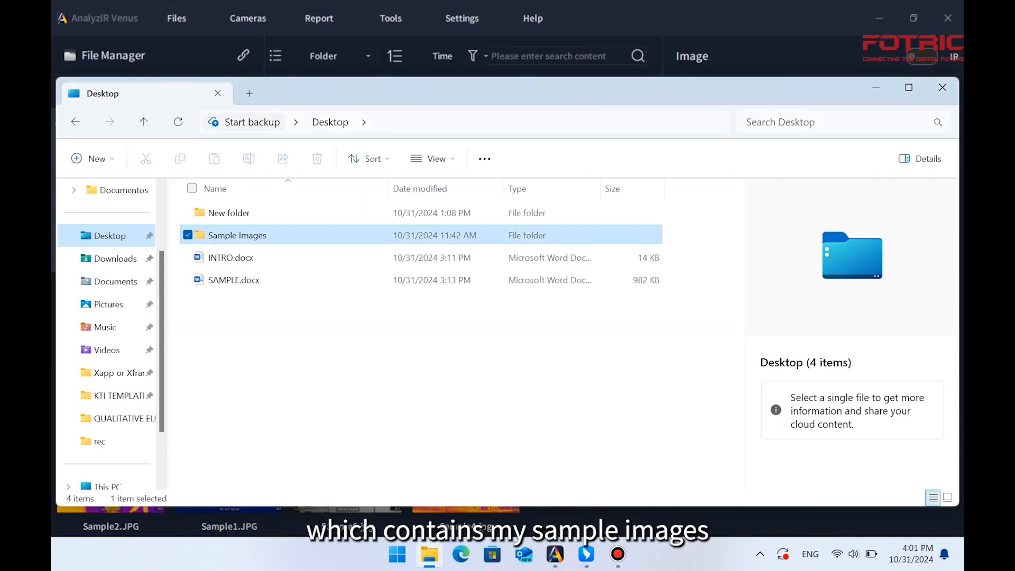
double_click(237, 236)
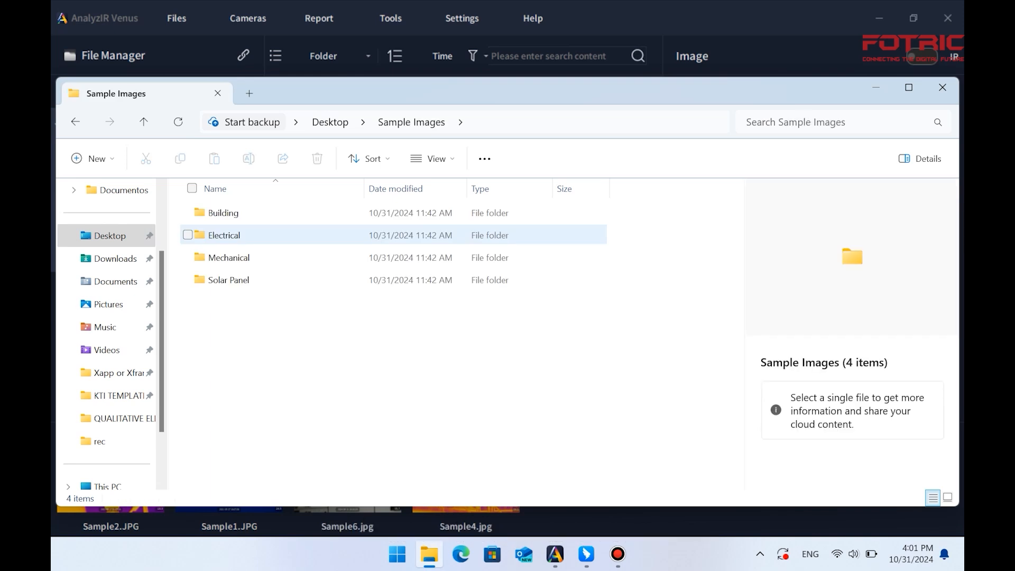
right_click(227, 381)
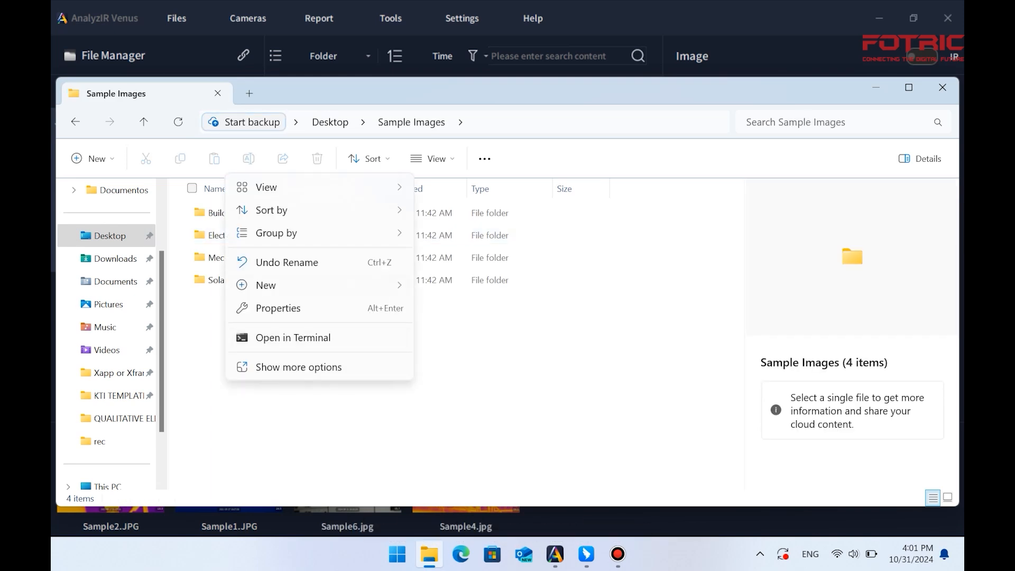
mouse_move(276, 284)
click(434, 287)
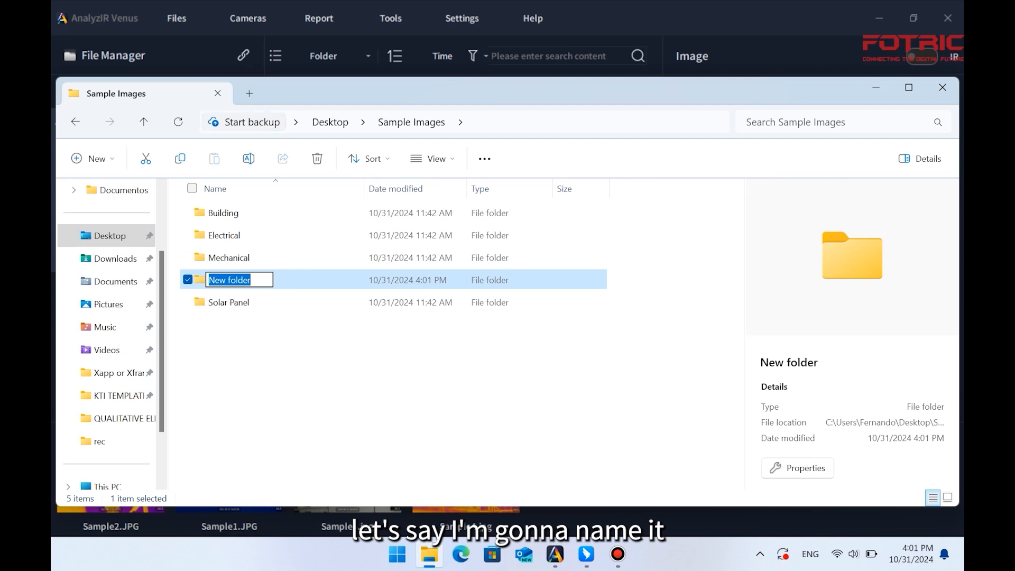
text(SAMPLE)
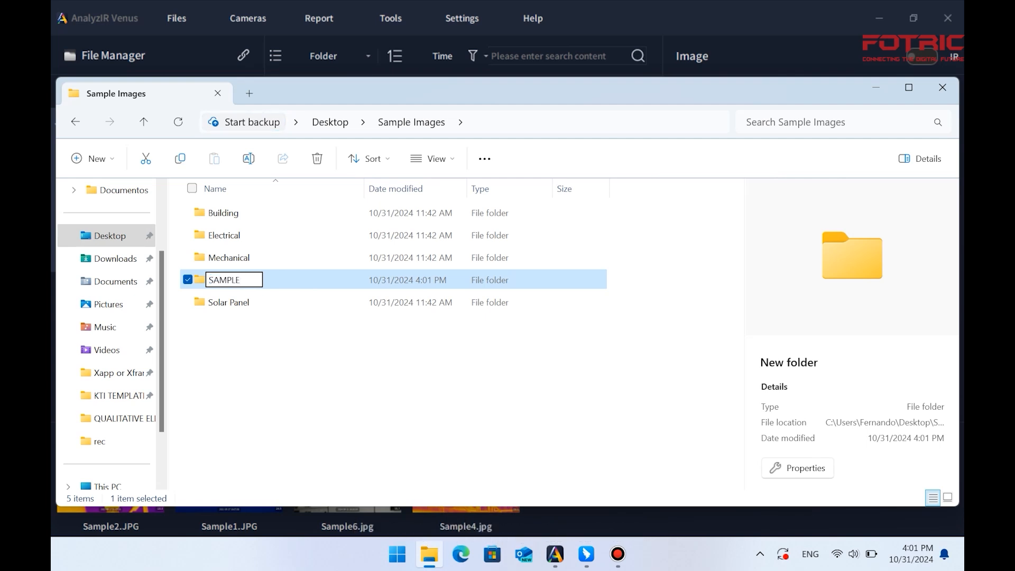
text(6)
key(Return)
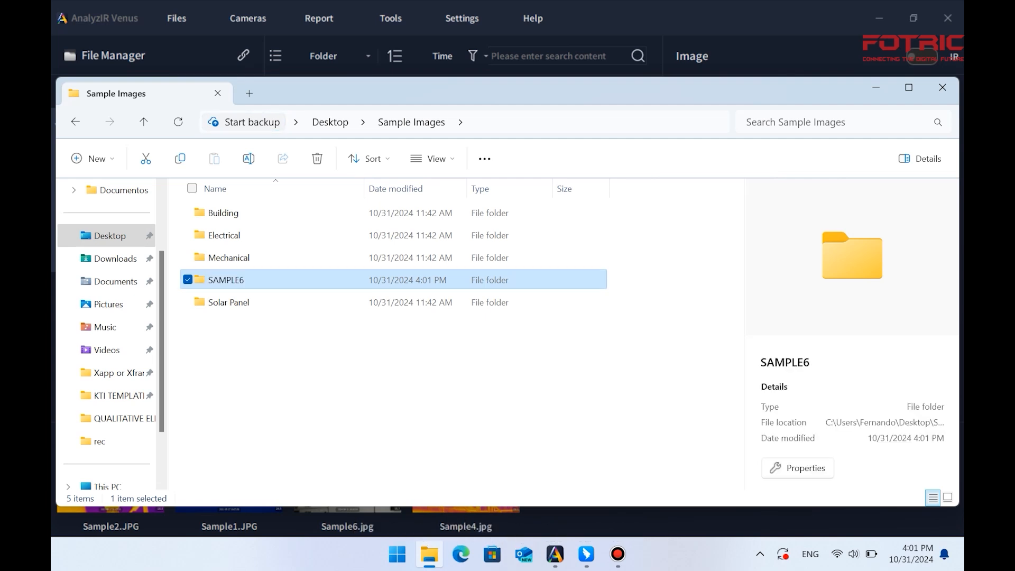
click(555, 555)
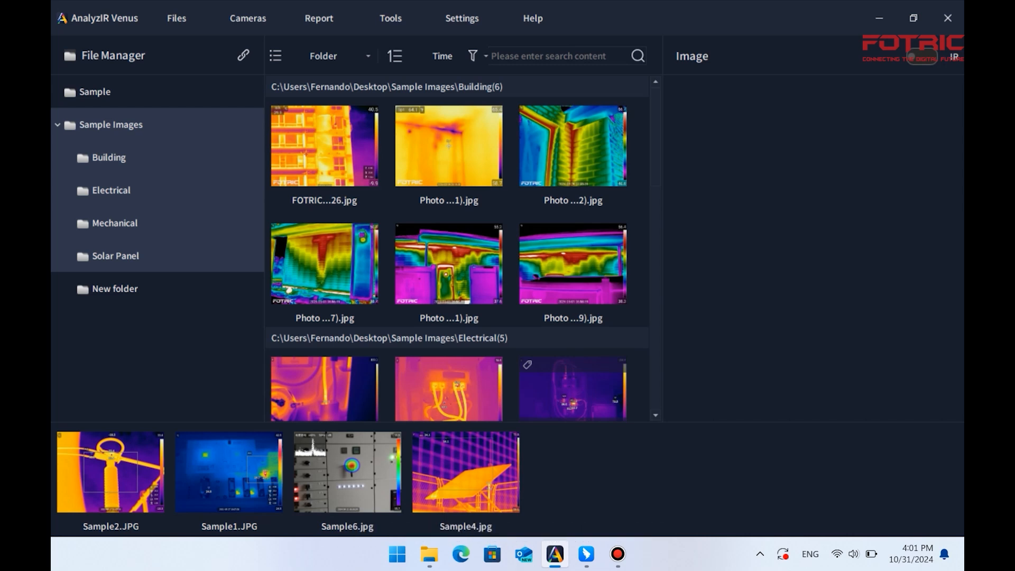
click(112, 289)
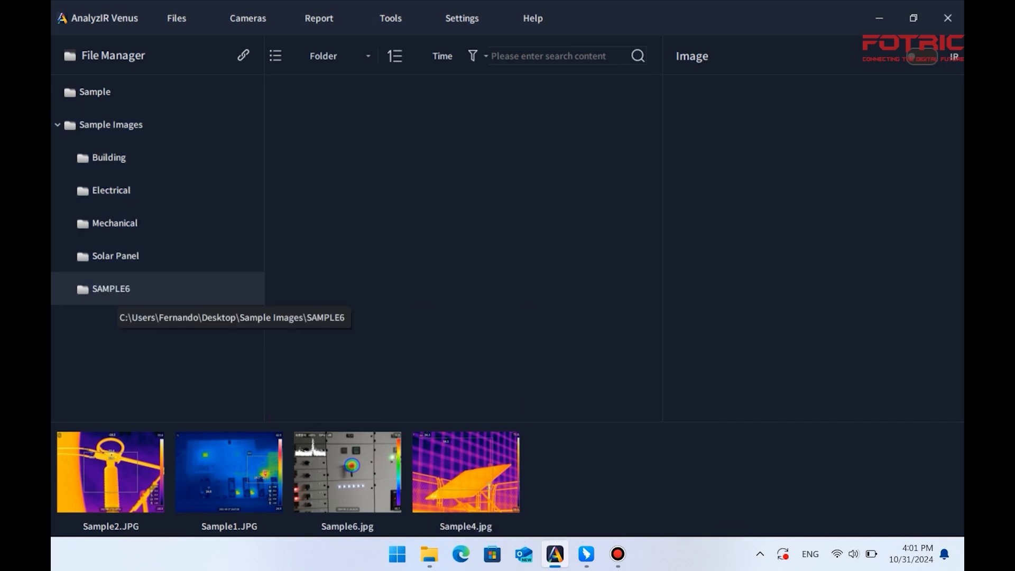
In File Explorer, move Photo Apr 14 2024, 10 38 00 PM (1).jpg from the Solar Panel folder to SAMPLE6.
click(430, 555)
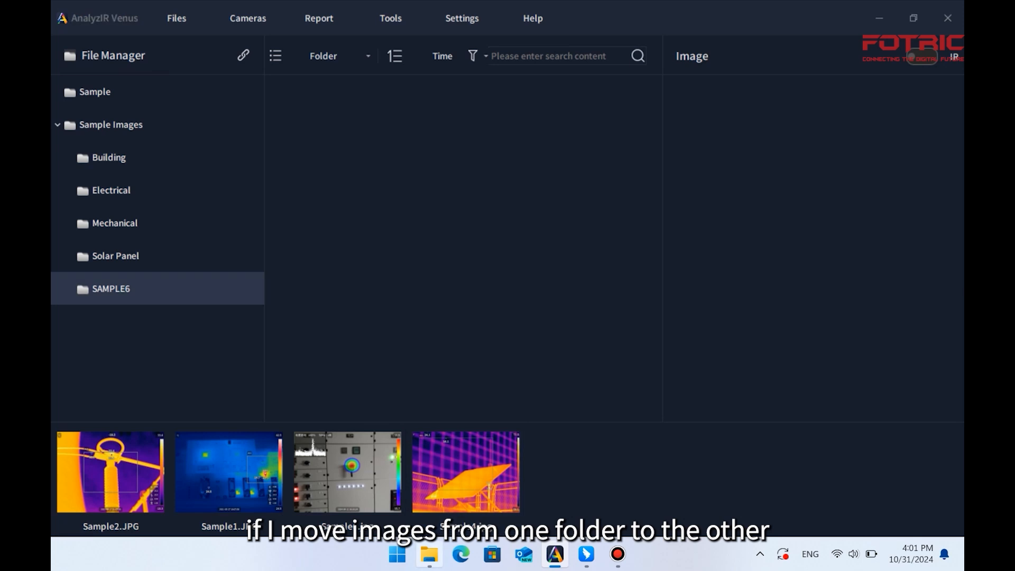
click(228, 302)
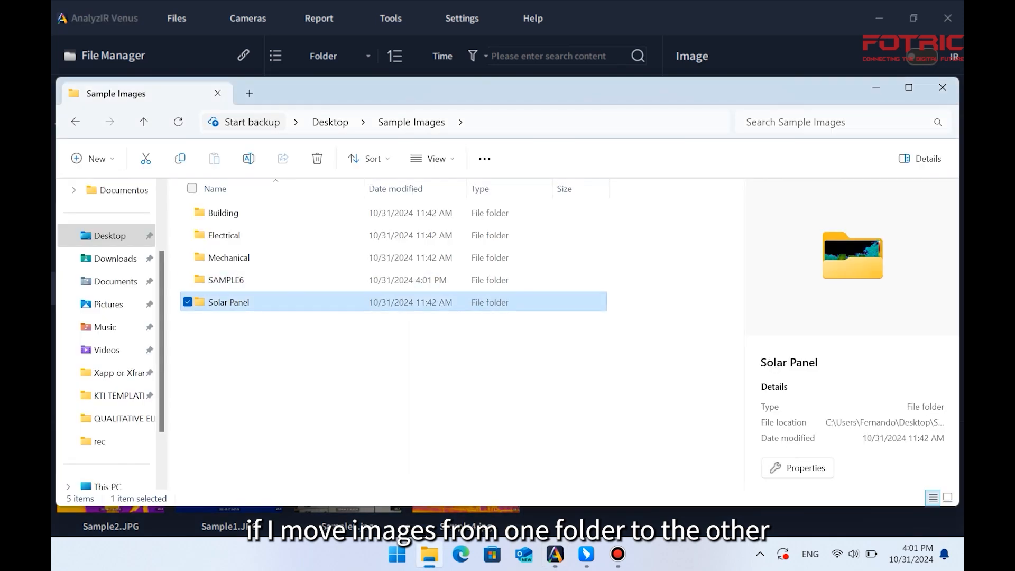
double_click(228, 302)
click(219, 238)
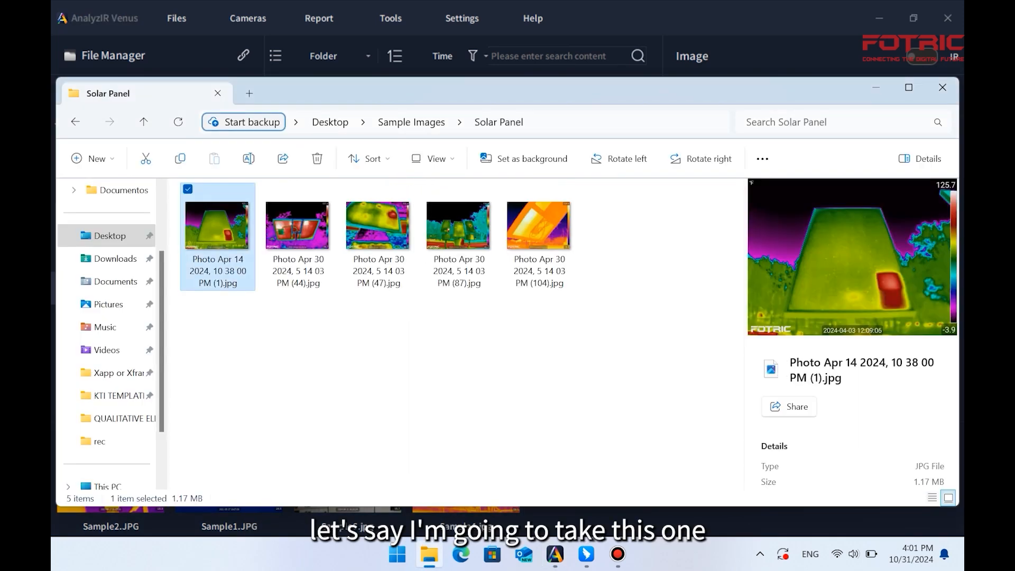
click(412, 122)
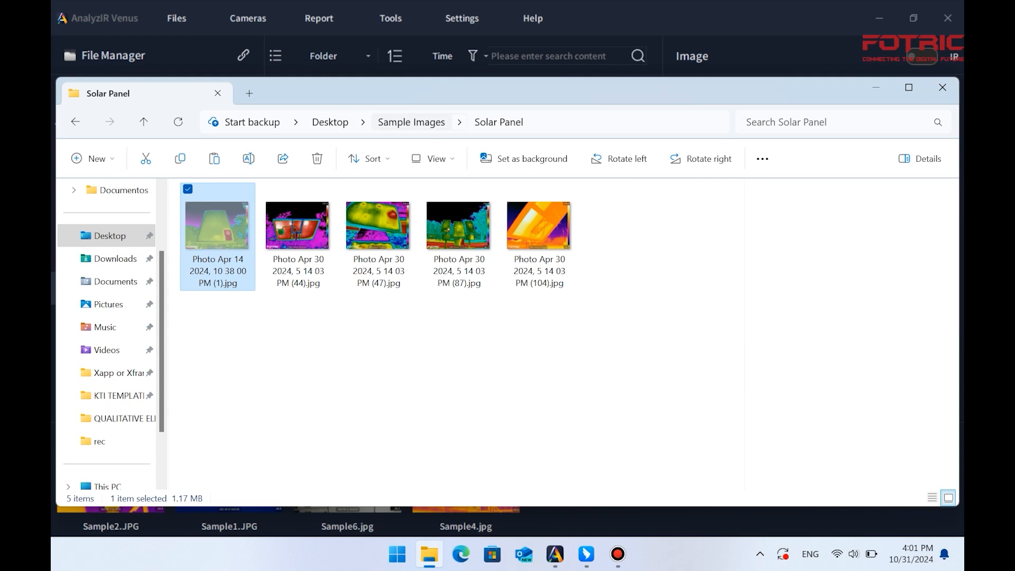
double_click(226, 280)
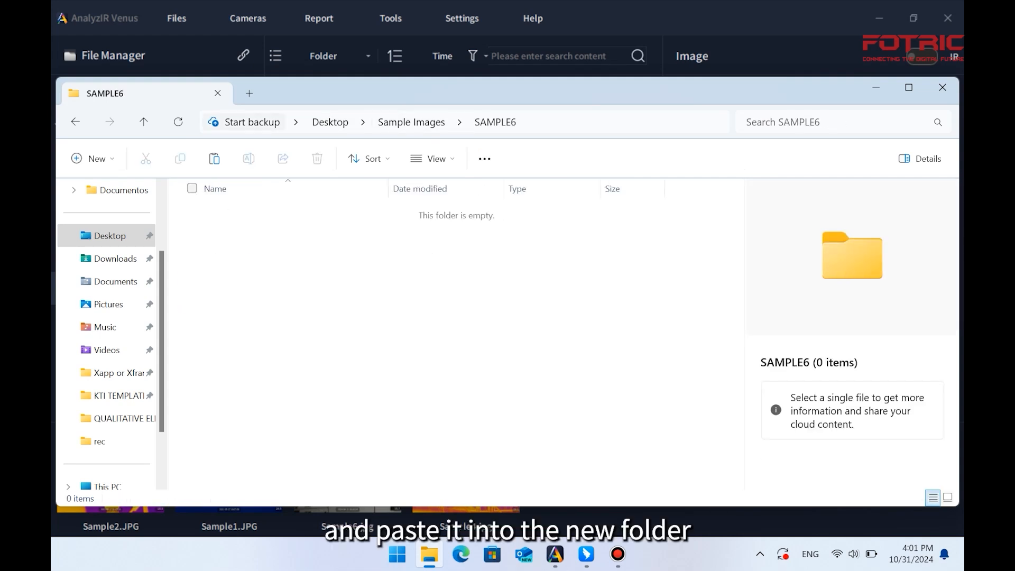
key(ctrl+v)
Switch to AnalyzIR Venus and compare the contents of the Solar Panel and SAMPLE6 folders.
key(alt+Tab)
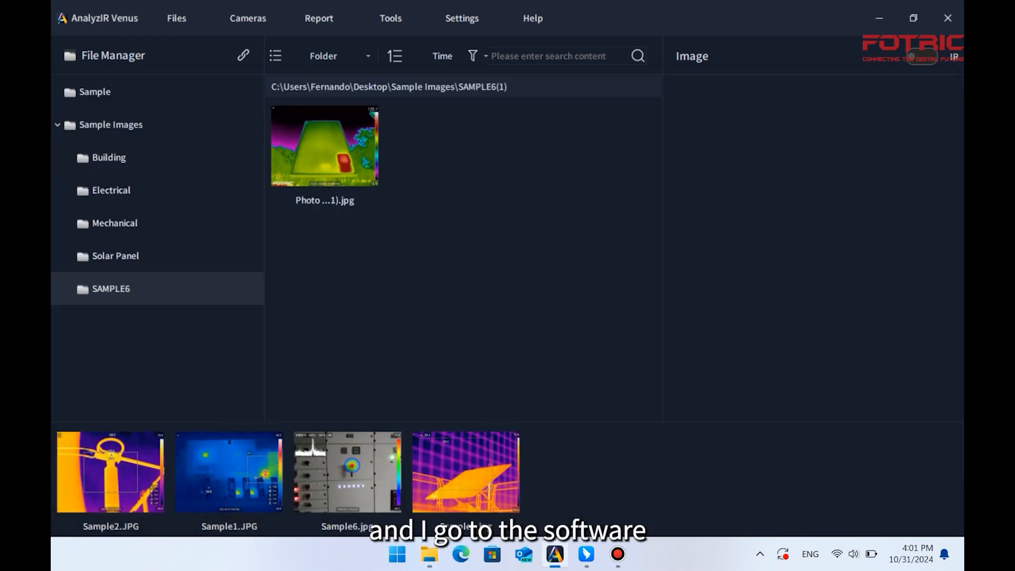
click(116, 257)
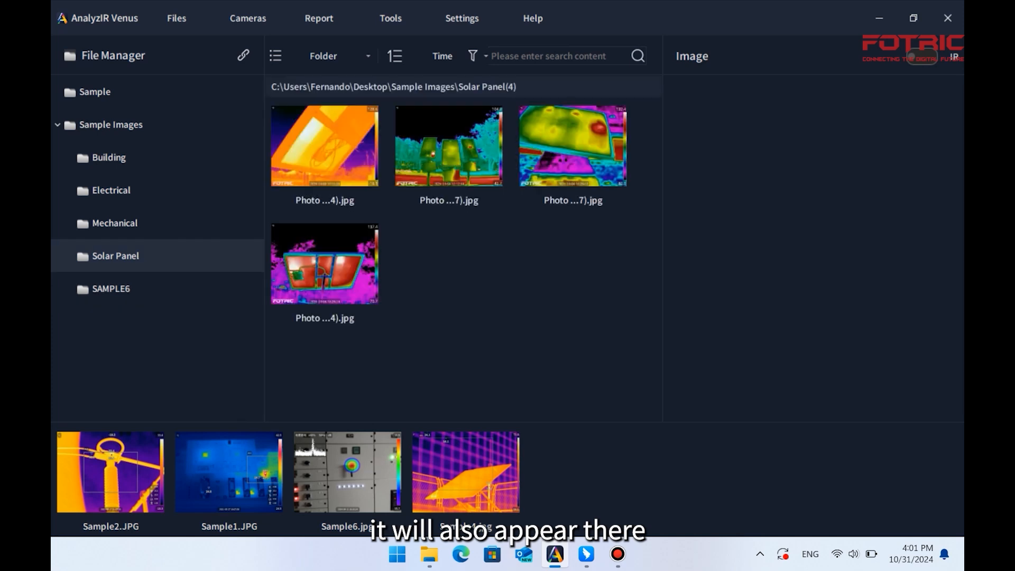
click(111, 288)
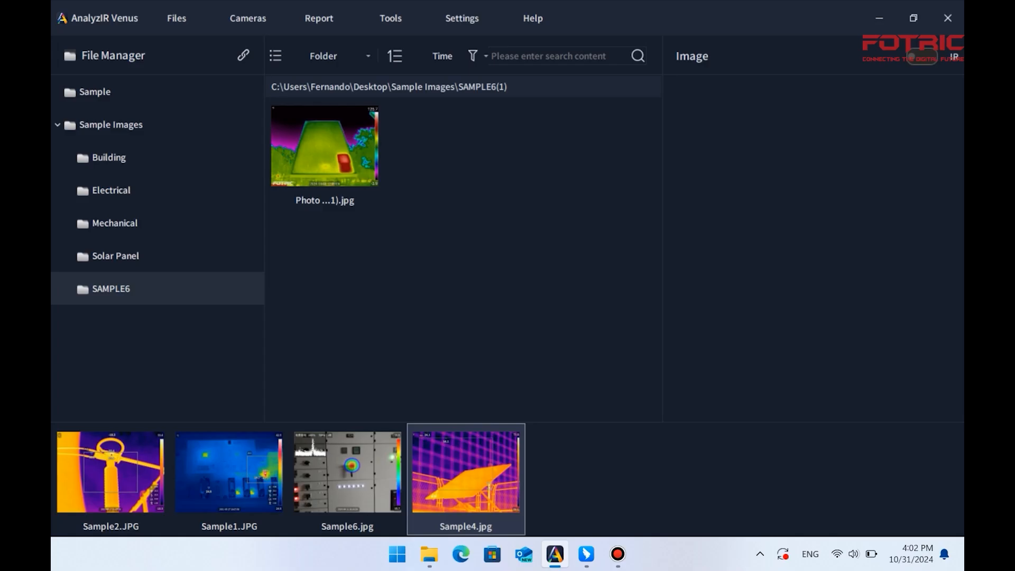
In File Explorer, move the photo in SAMPLE6 back to the Solar Panel folder.
click(429, 555)
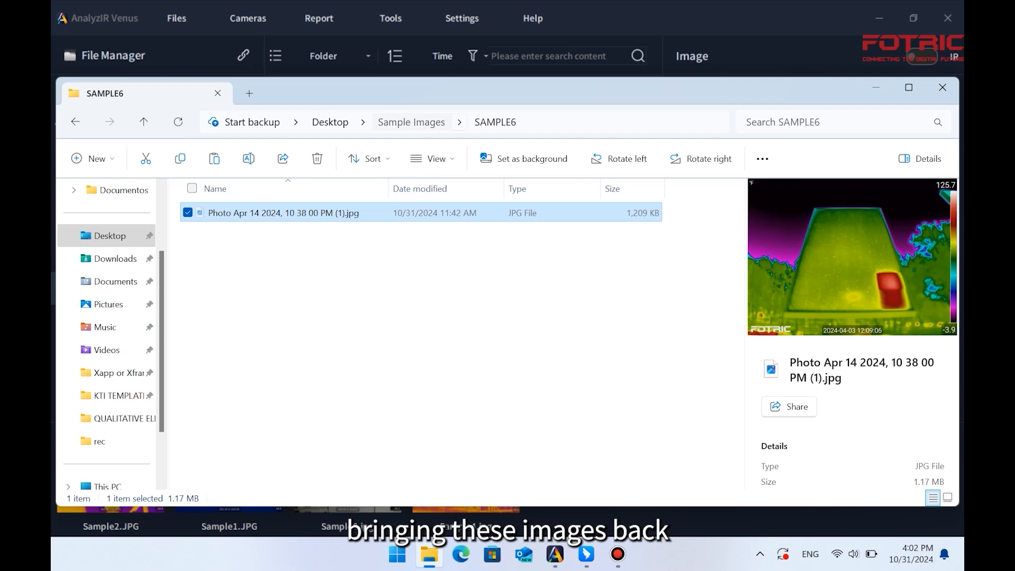
click(412, 122)
click(233, 302)
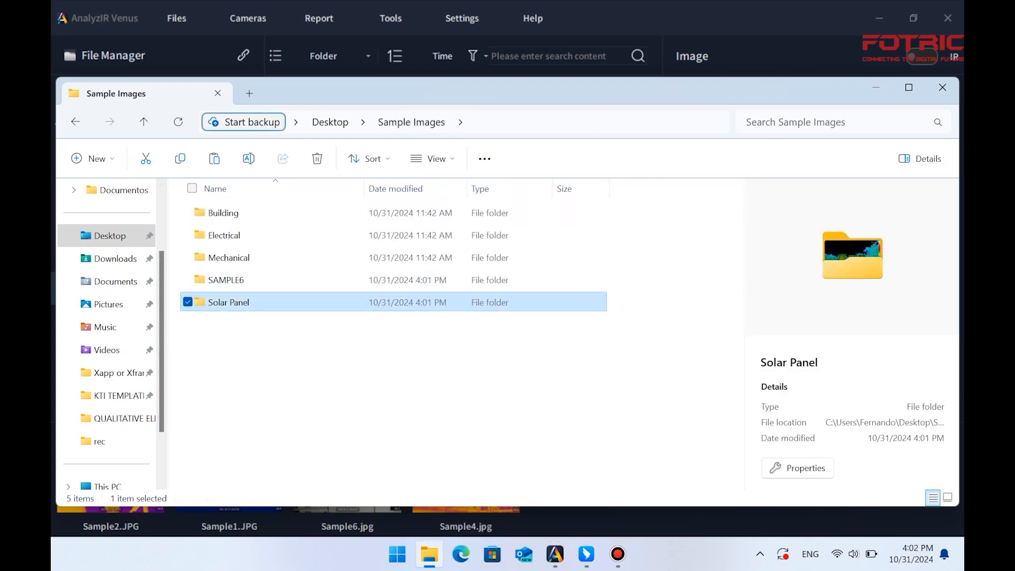
double_click(233, 302)
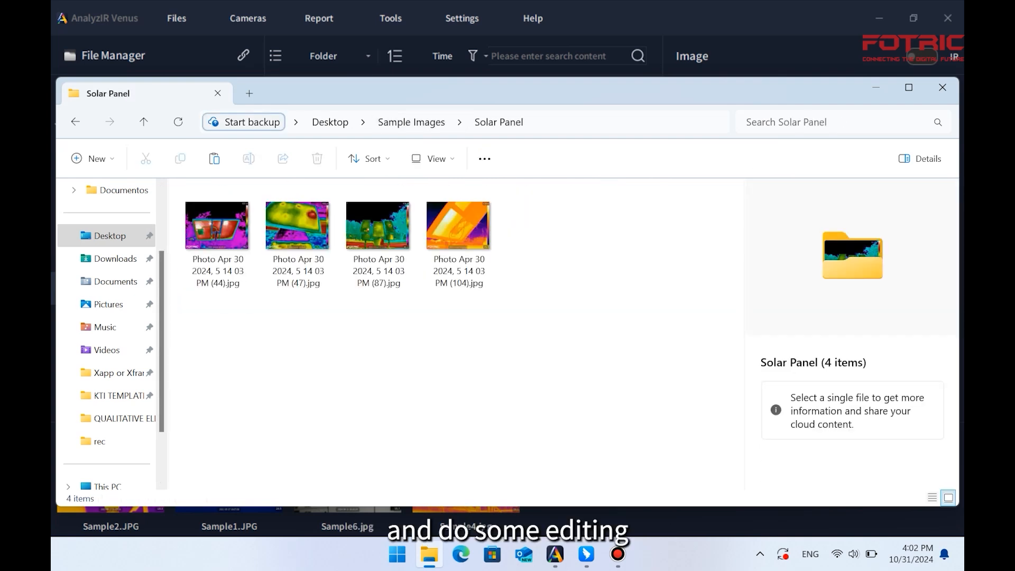
key(ctrl+v)
Delete the SAMPLE6 folder from Sample Images.
click(411, 123)
click(233, 280)
key(Delete)
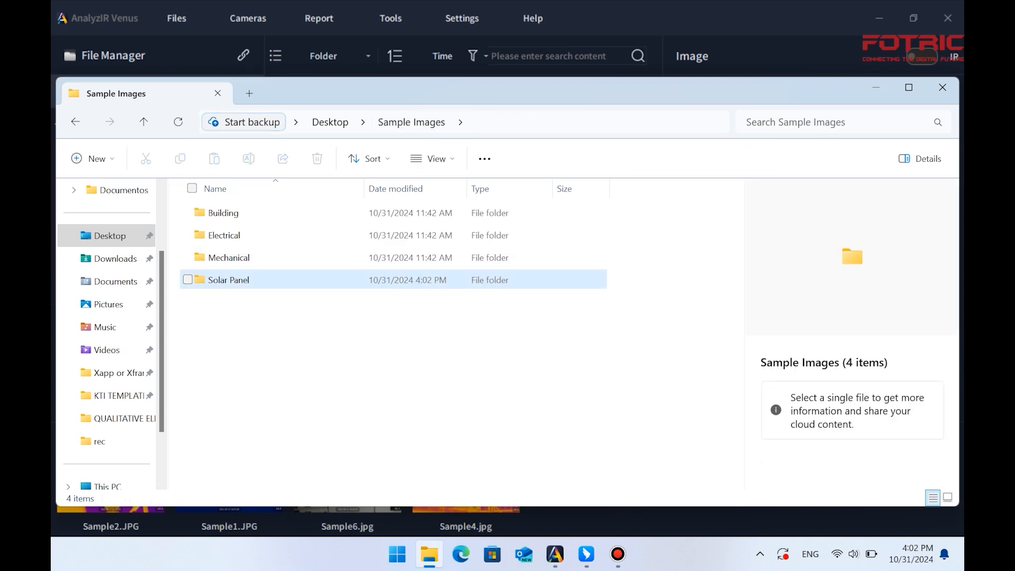
Return to AnalyzIR Venus and view the images in the Building folder.
click(228, 56)
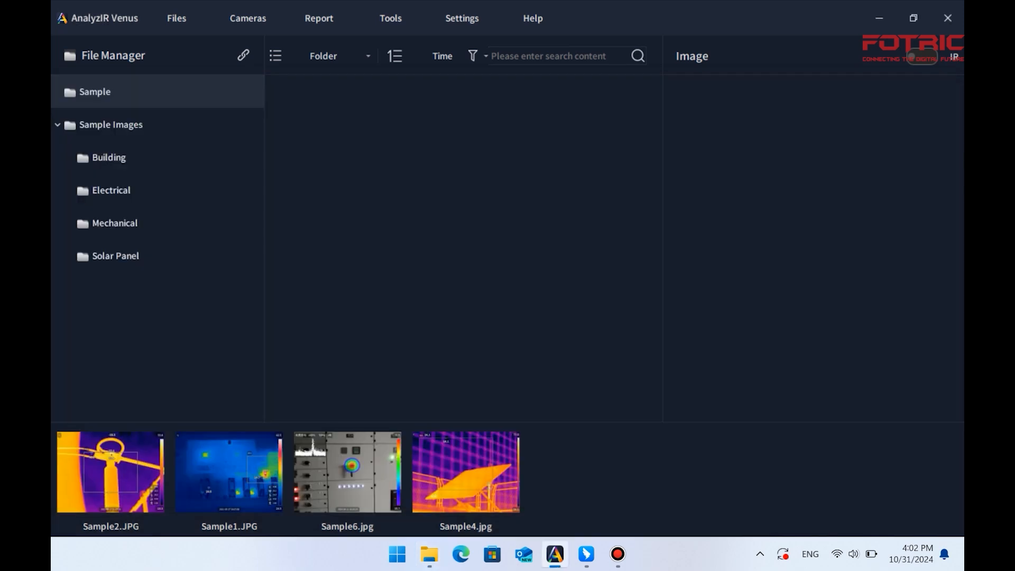
click(109, 159)
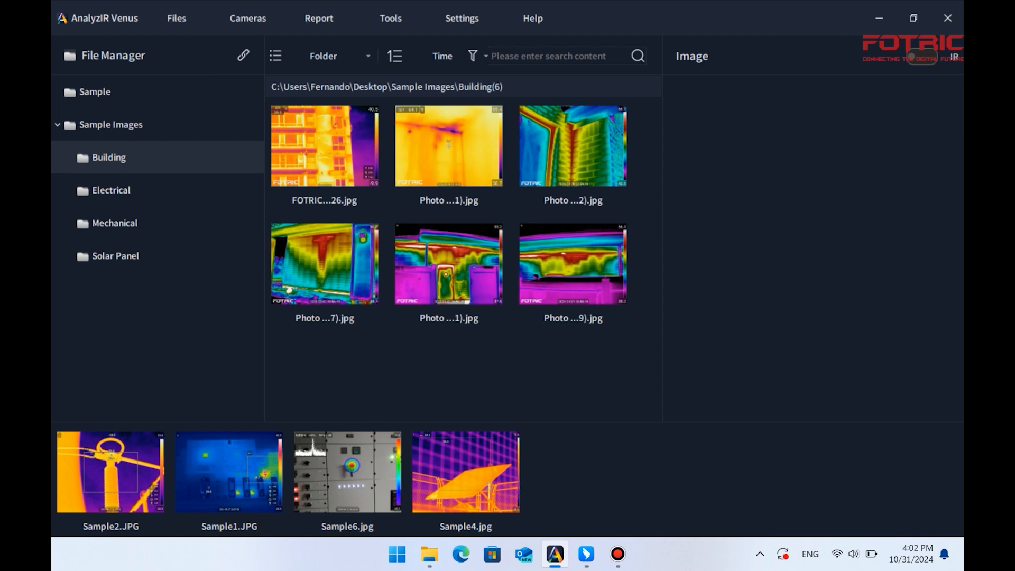
Show all Sample Images and select several thermal images across the Building, Electrical, Mechanical and Solar Panel folders.
click(112, 124)
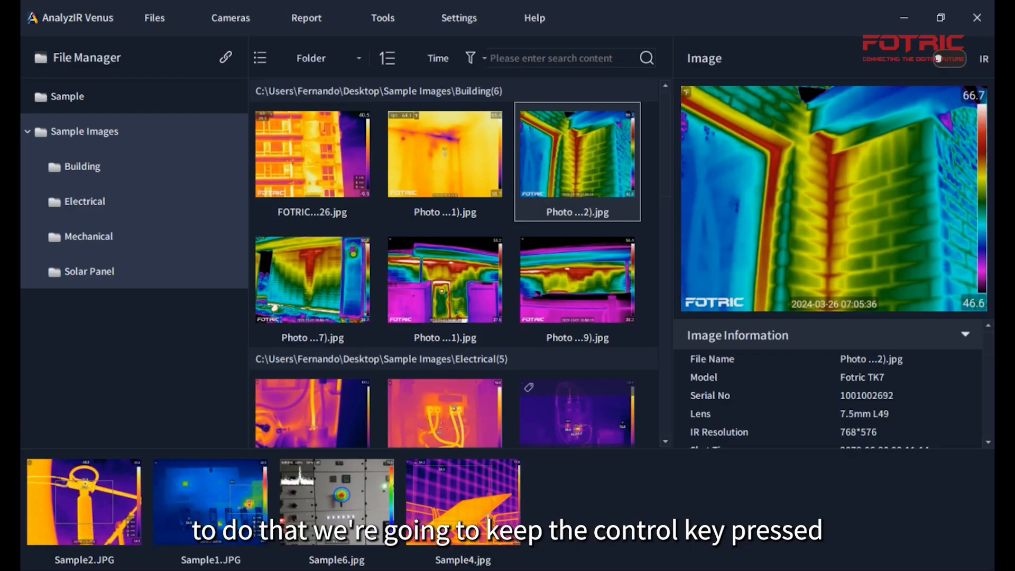
scroll(449, 292, down, 3)
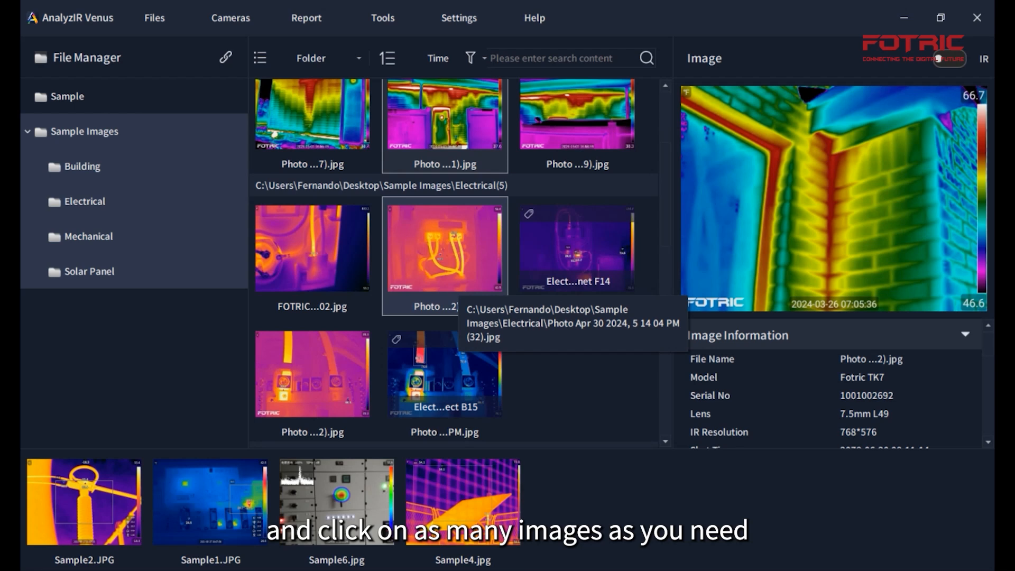
scroll(577, 254, up, 3)
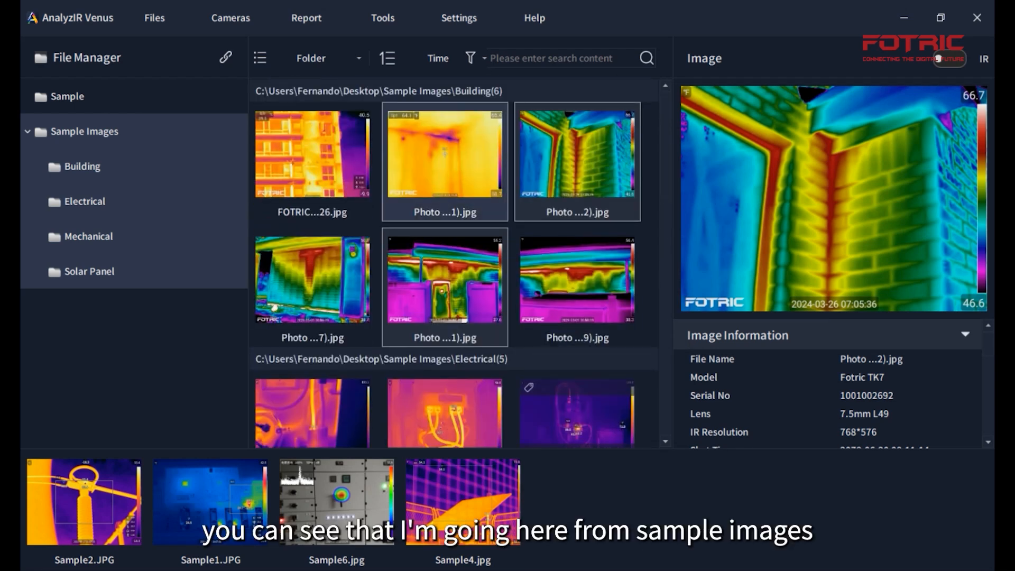
scroll(444, 291, down, 3)
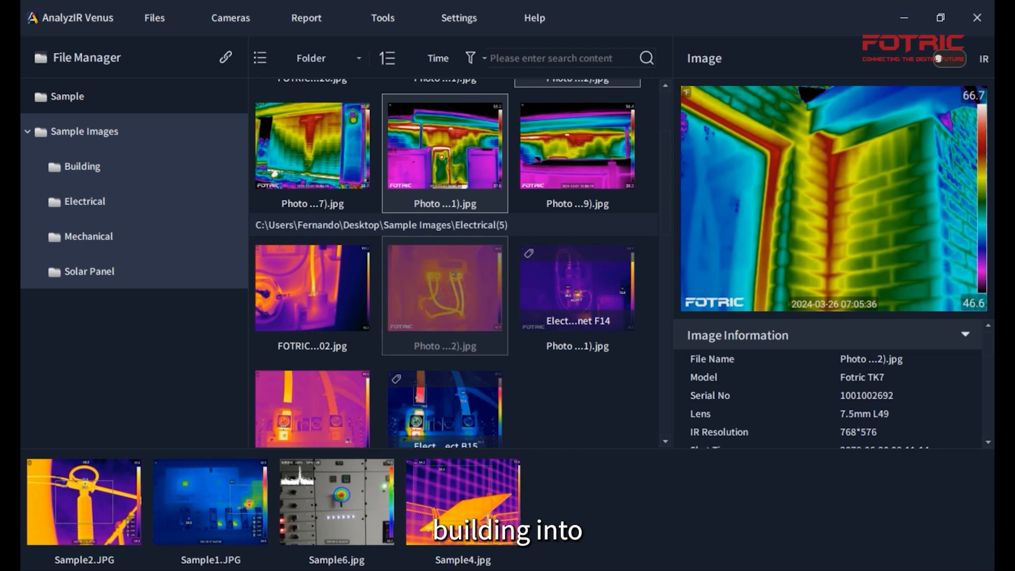
scroll(450, 264, down, 3)
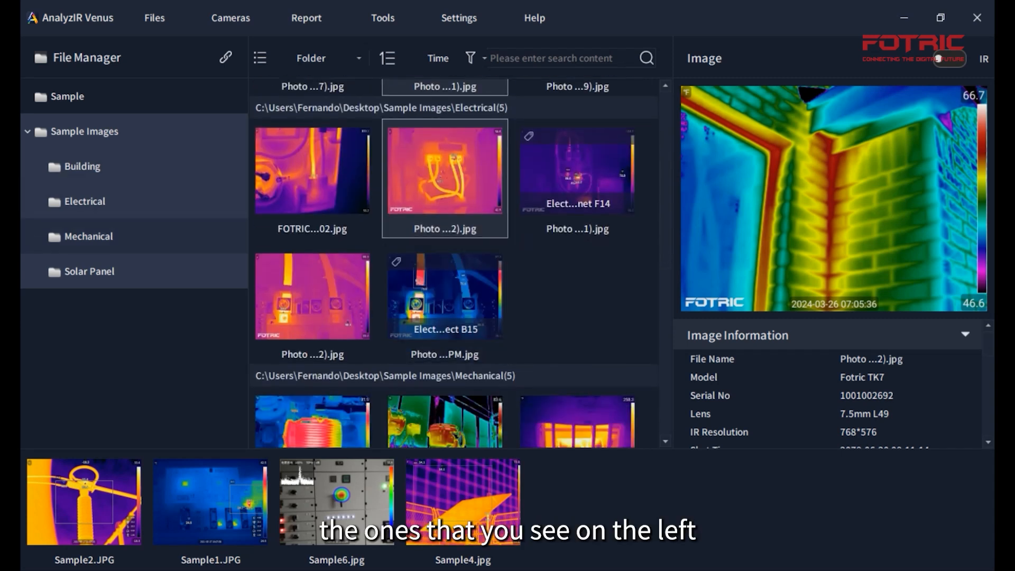
scroll(455, 265, down, 6)
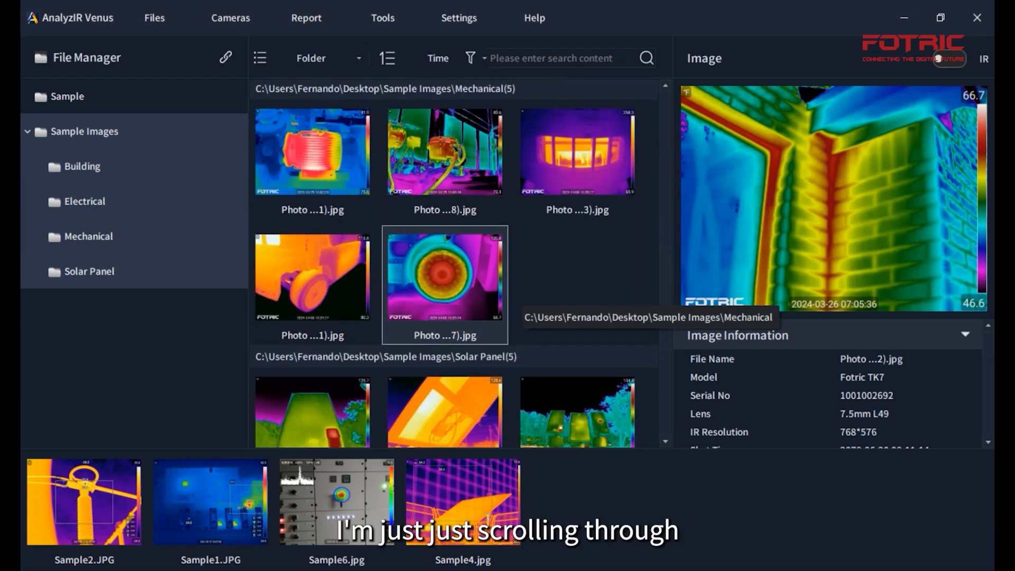
scroll(444, 265, down, 4)
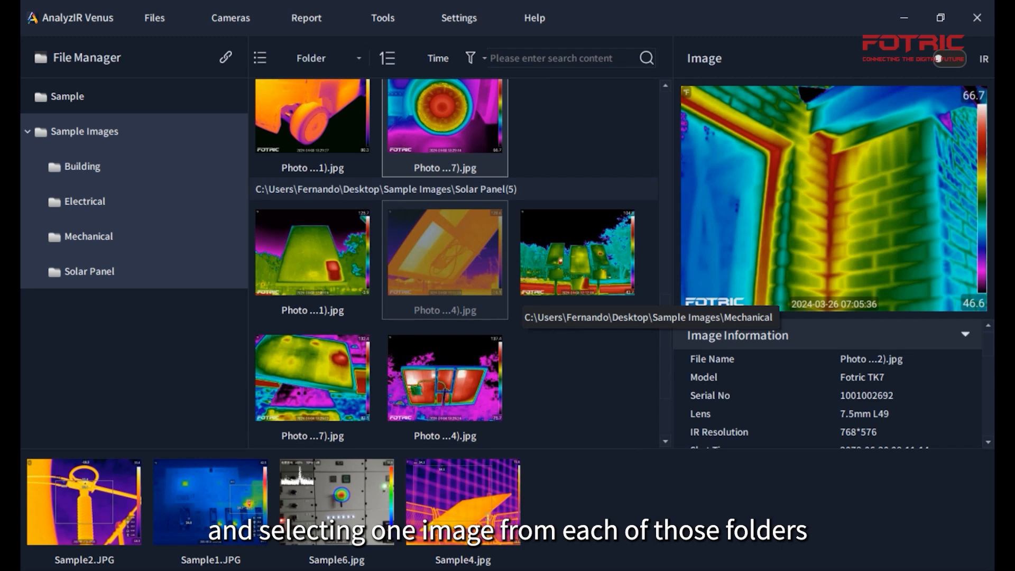
ctrl+click(445, 260)
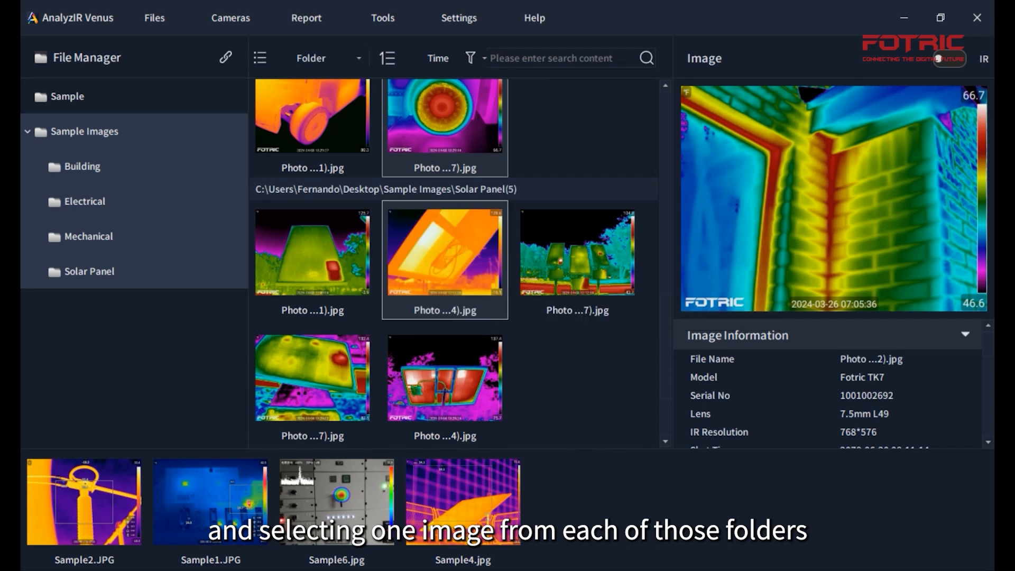
Mark the selected images as favorites and review their thumbnails across the subfolders.
right_click(457, 282)
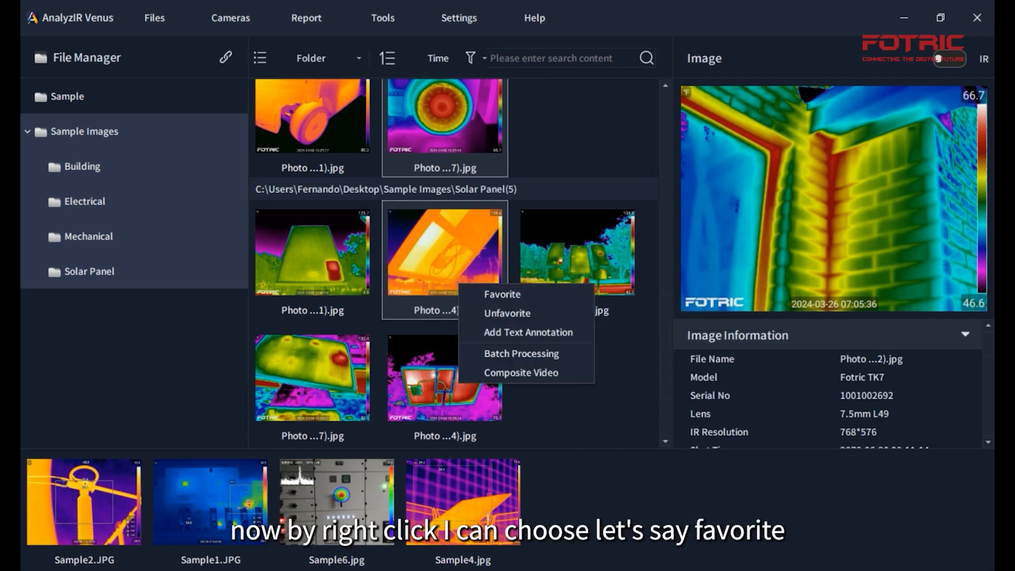
click(504, 296)
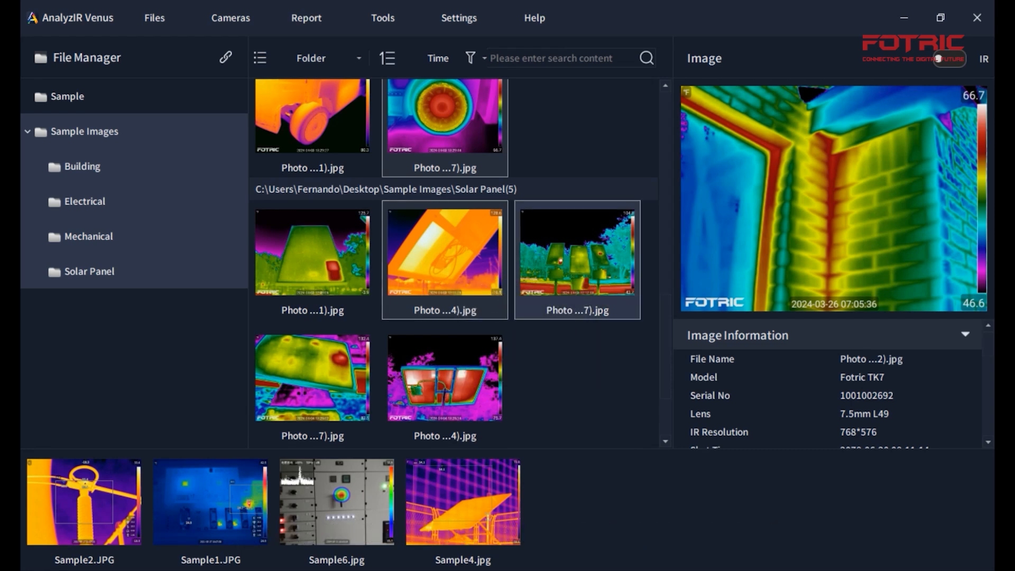
right_click(457, 267)
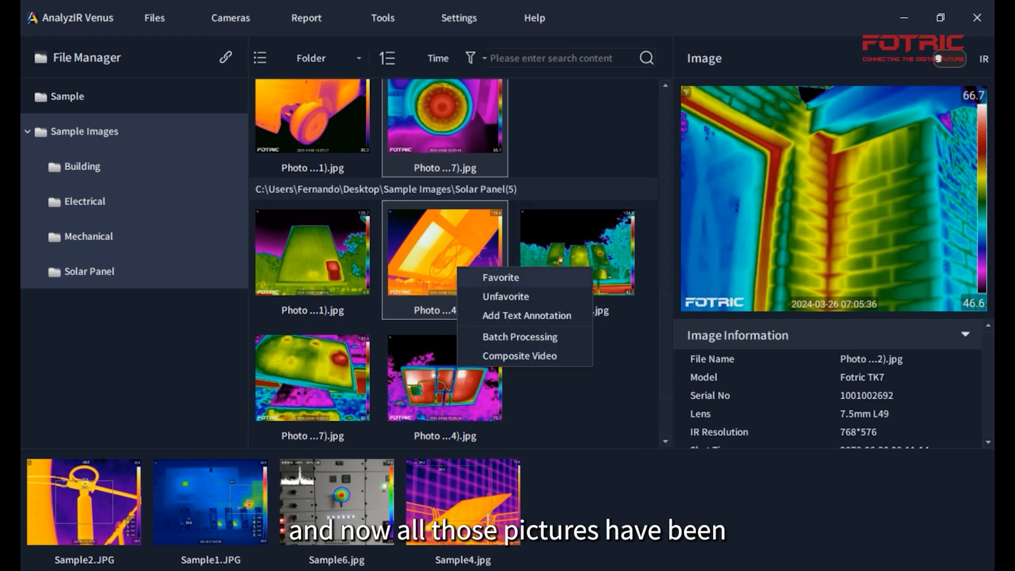
click(499, 278)
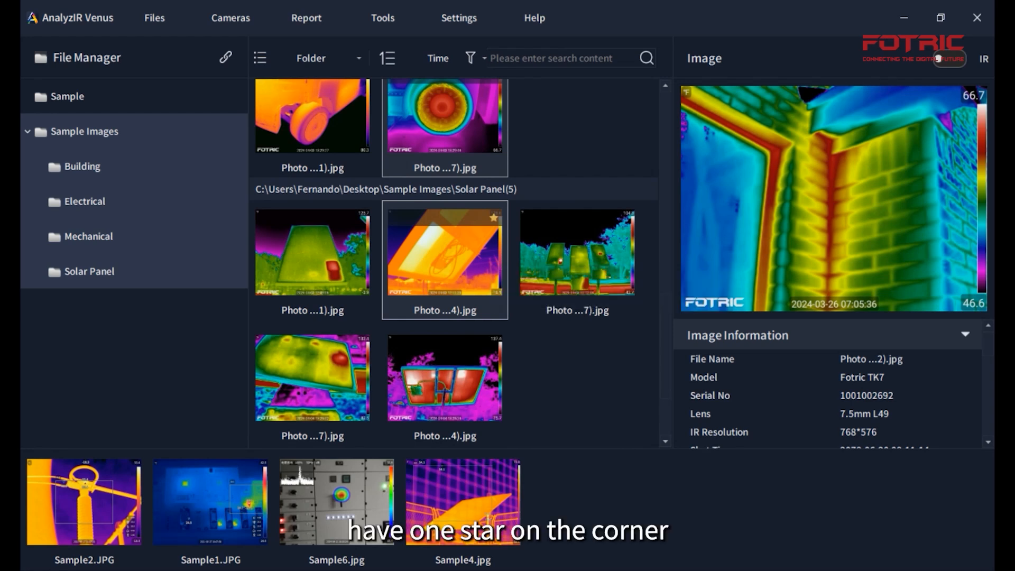
scroll(454, 263, up, 12)
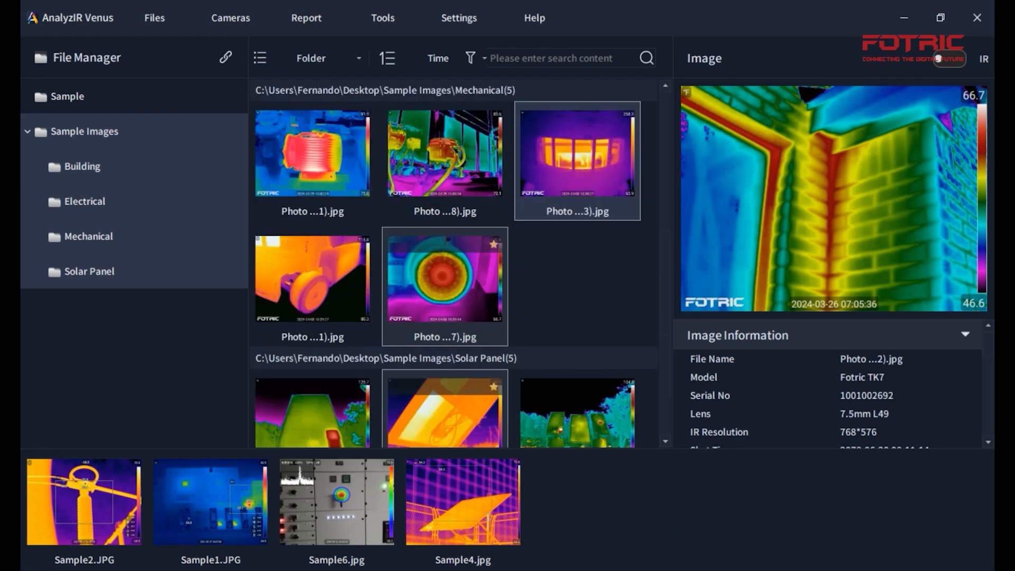
scroll(454, 263, up, 2)
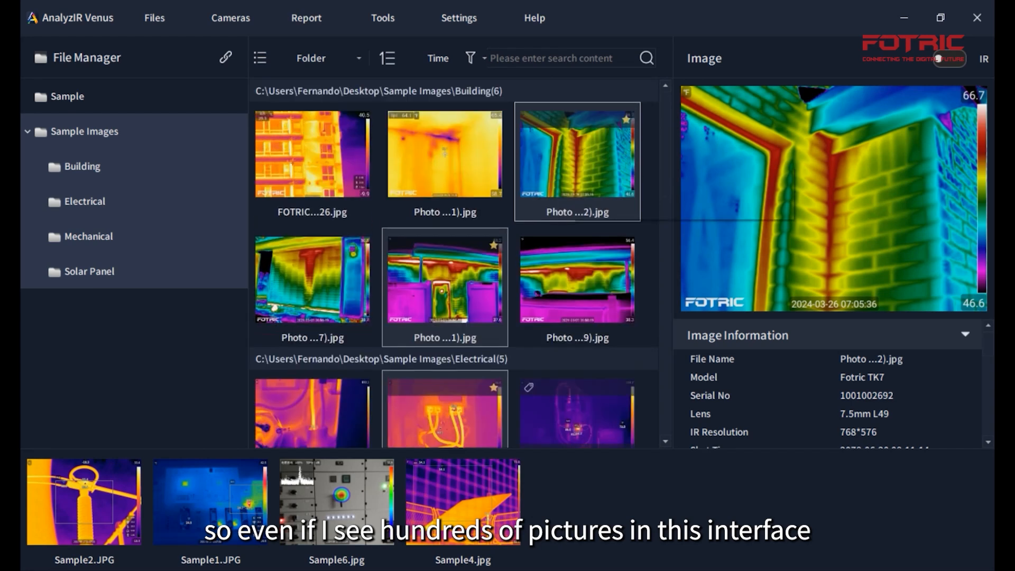
scroll(454, 264, down, 8)
scroll(454, 263, up, 8)
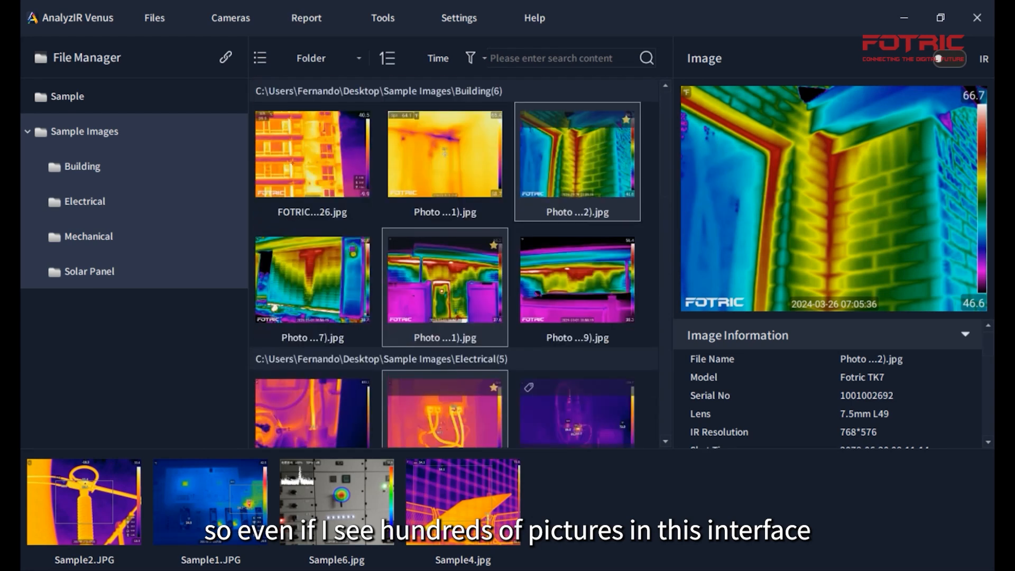
Filter the Sample Images folder to show only Favorite images, clear the selection and review the filtered list.
click(470, 58)
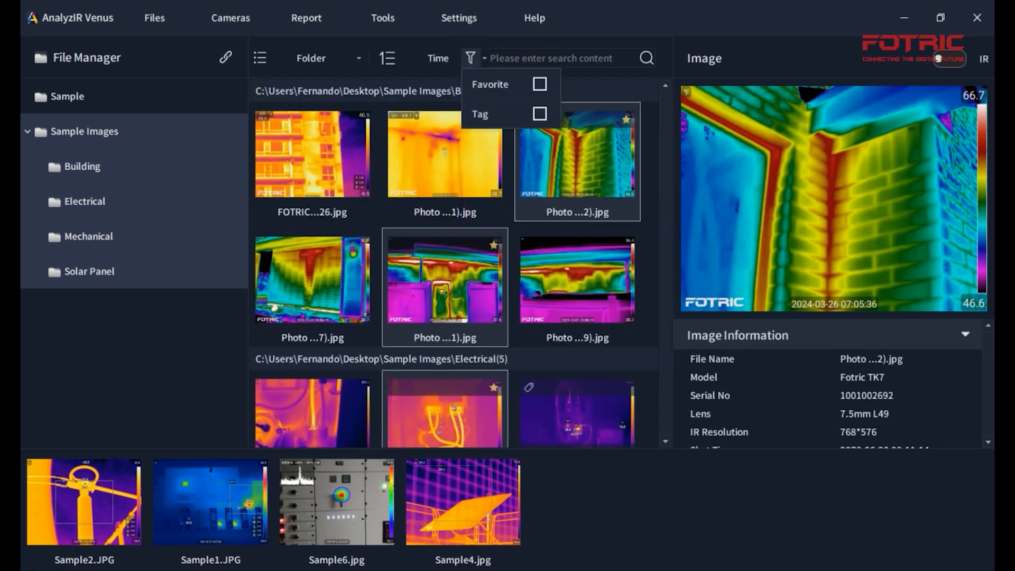
click(540, 85)
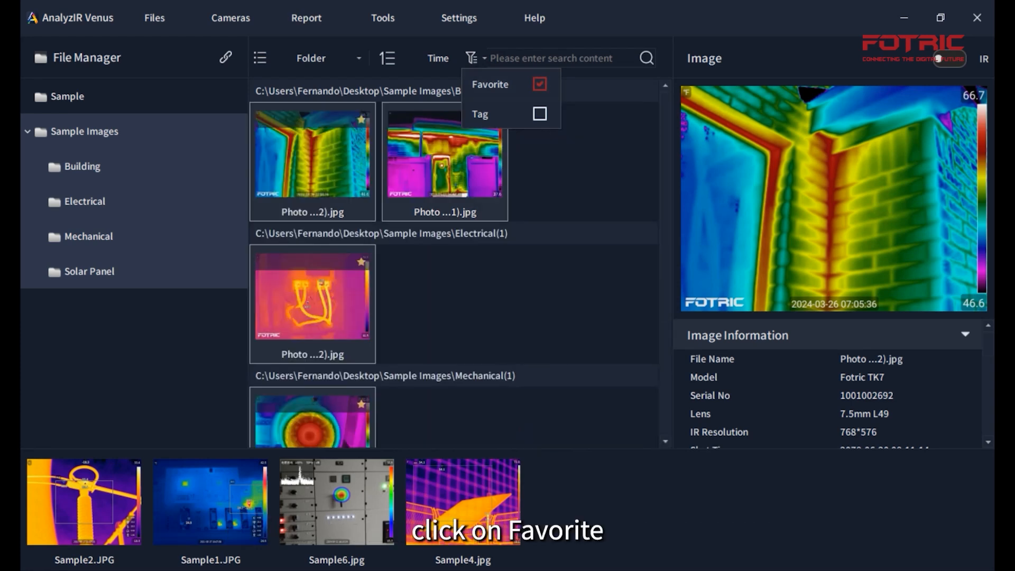
click(571, 212)
scroll(571, 212, down, 5)
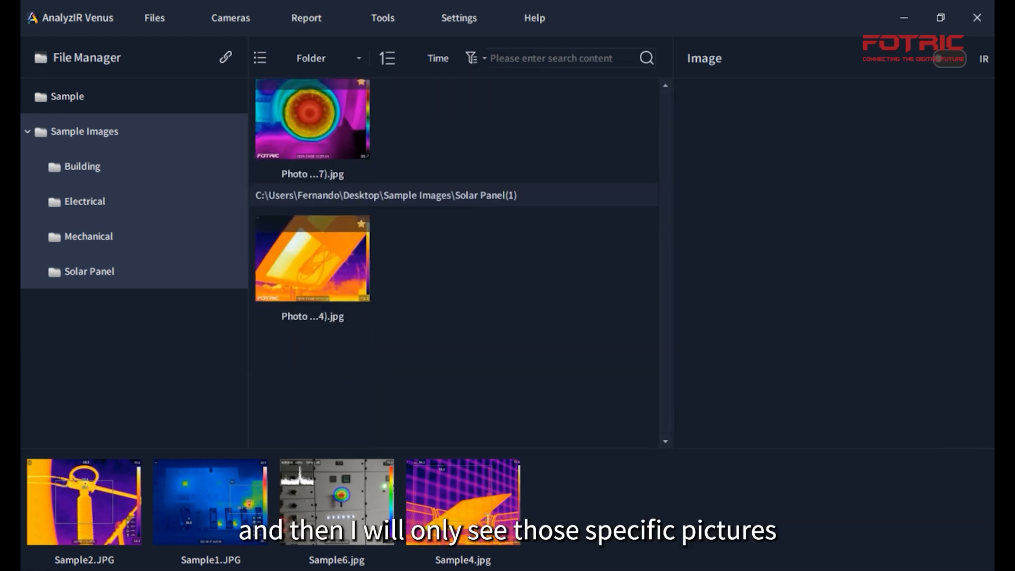
scroll(455, 265, up, 5)
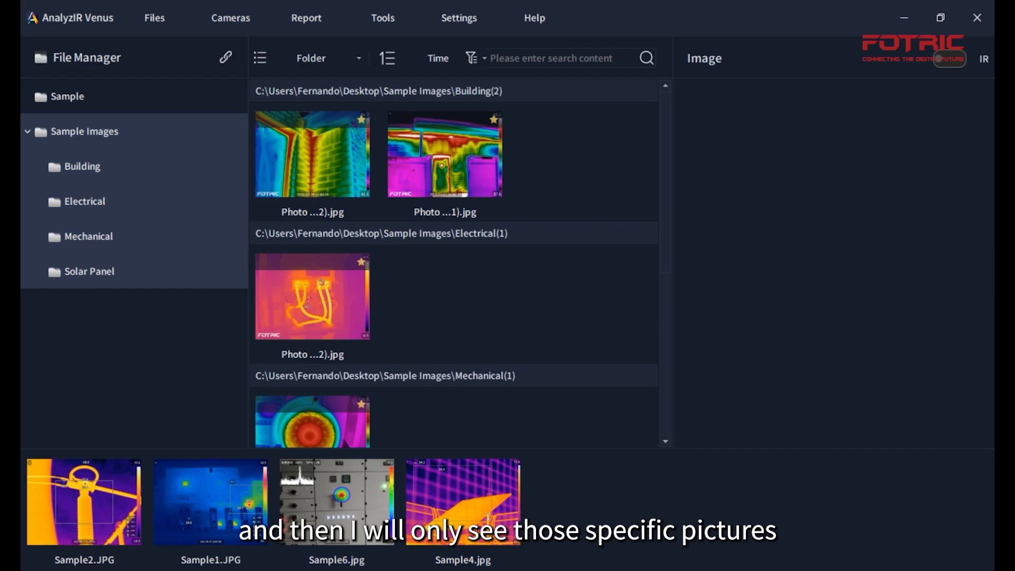
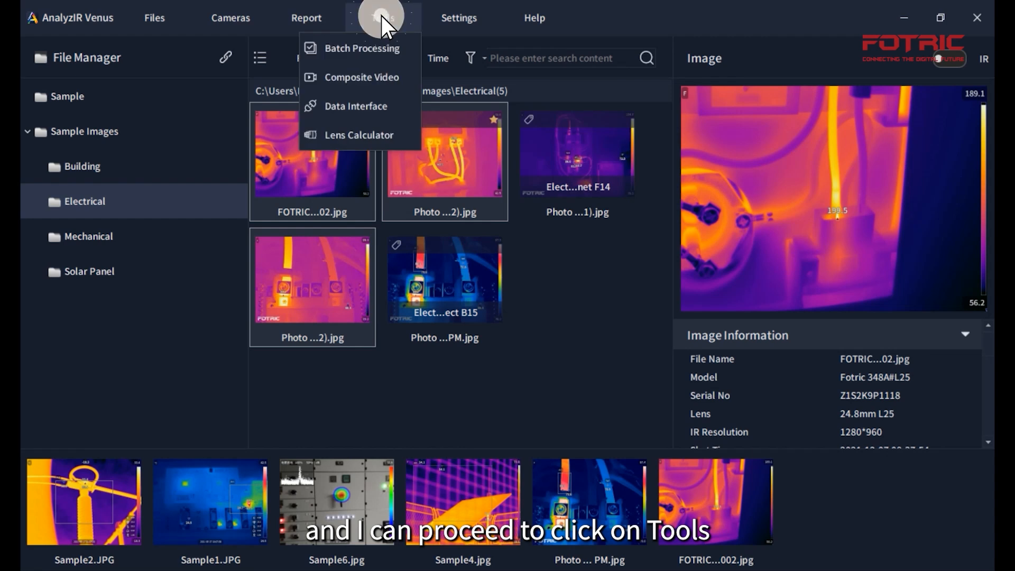
Open Batch Processing for the three selected Electrical images and add a Markers task.
click(358, 73)
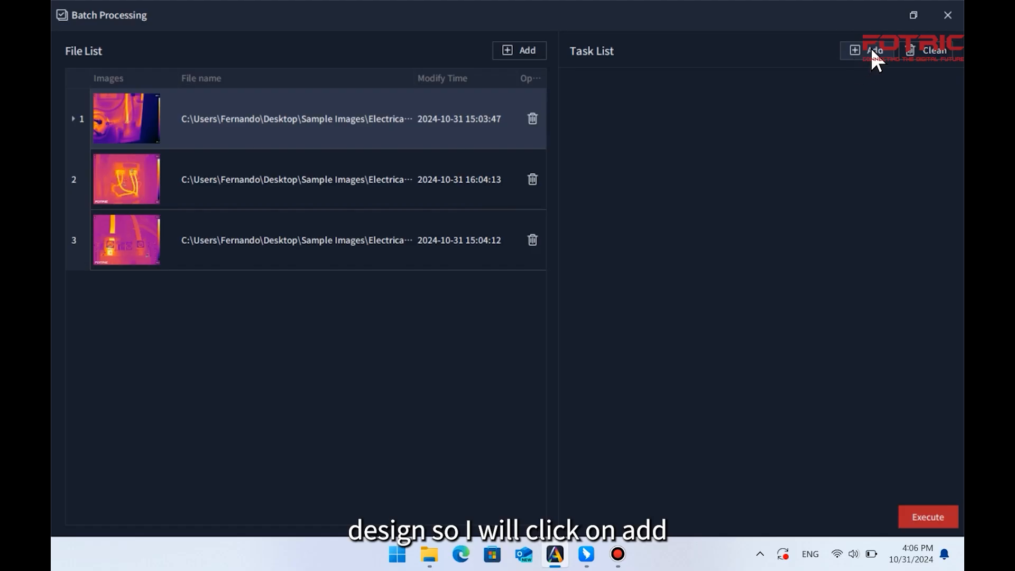
click(873, 52)
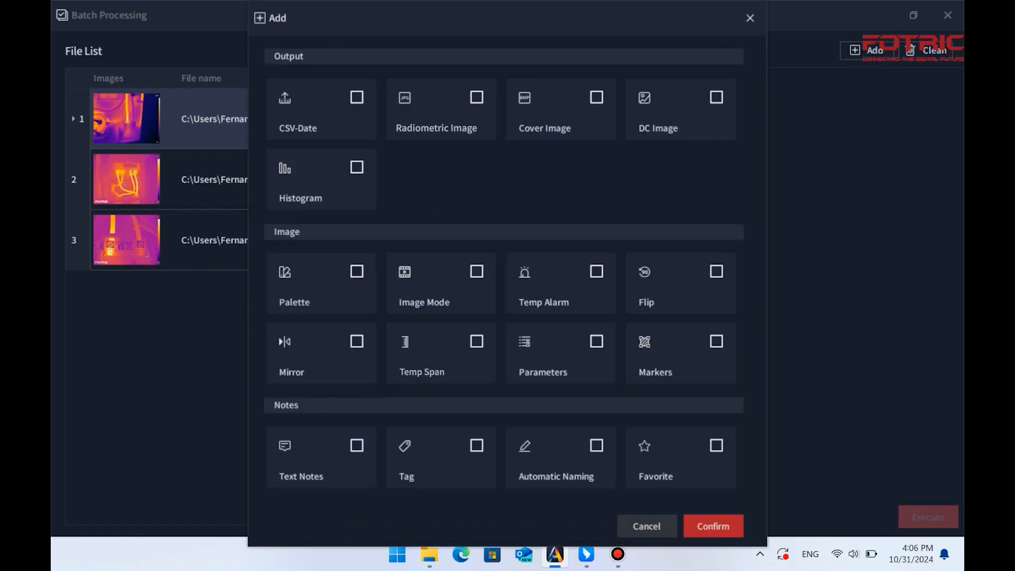
click(717, 342)
click(718, 527)
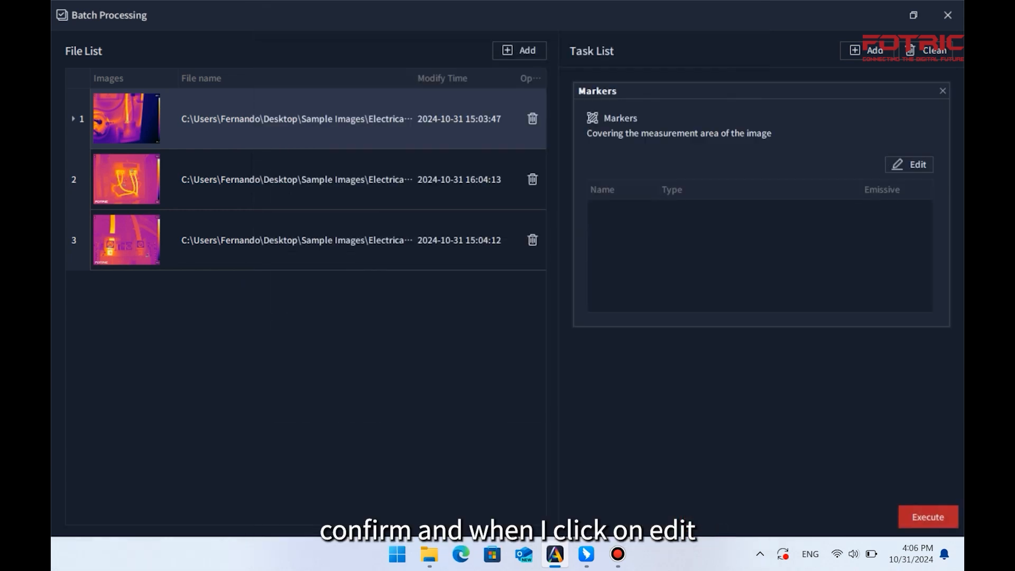
Define the Markers task with a spot on the darker conductor and a rectangle around the bright conductor just above the connector.
click(915, 161)
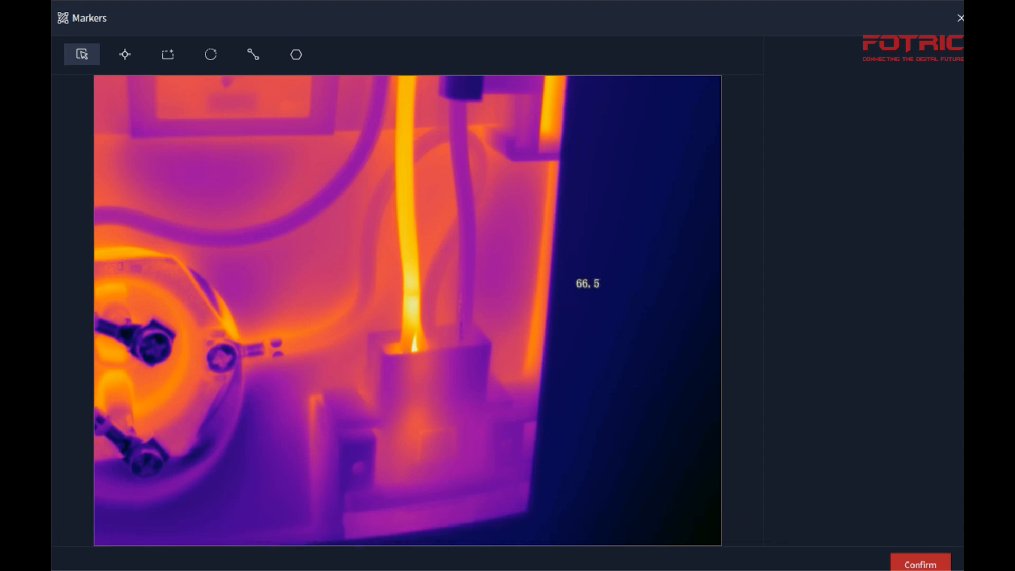
click(121, 58)
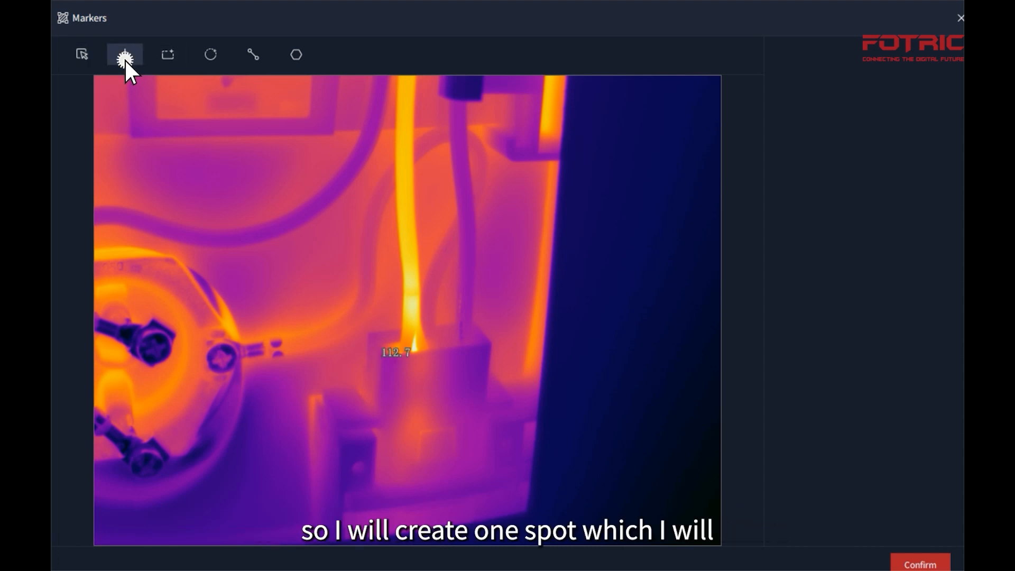
click(465, 296)
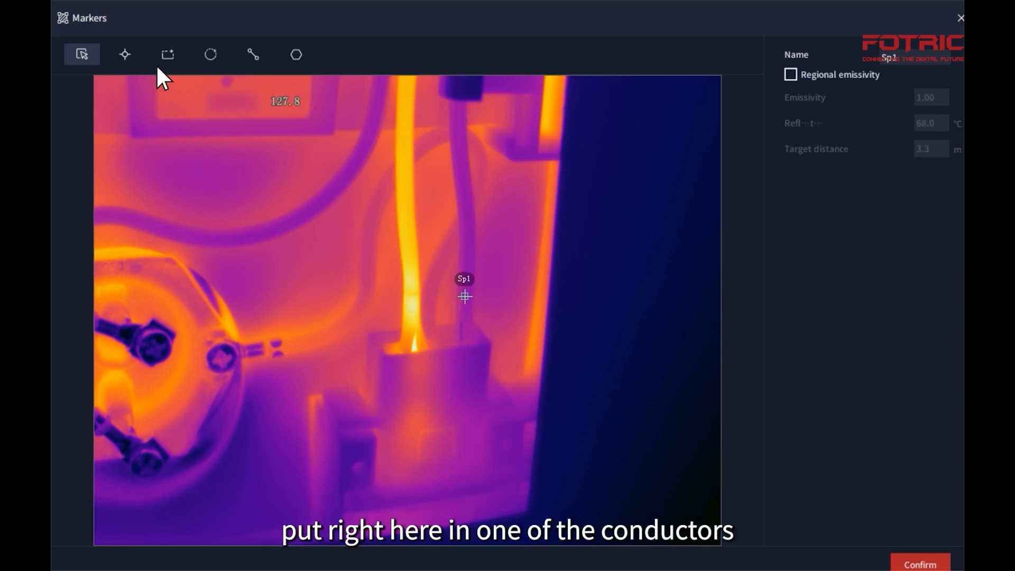
click(170, 56)
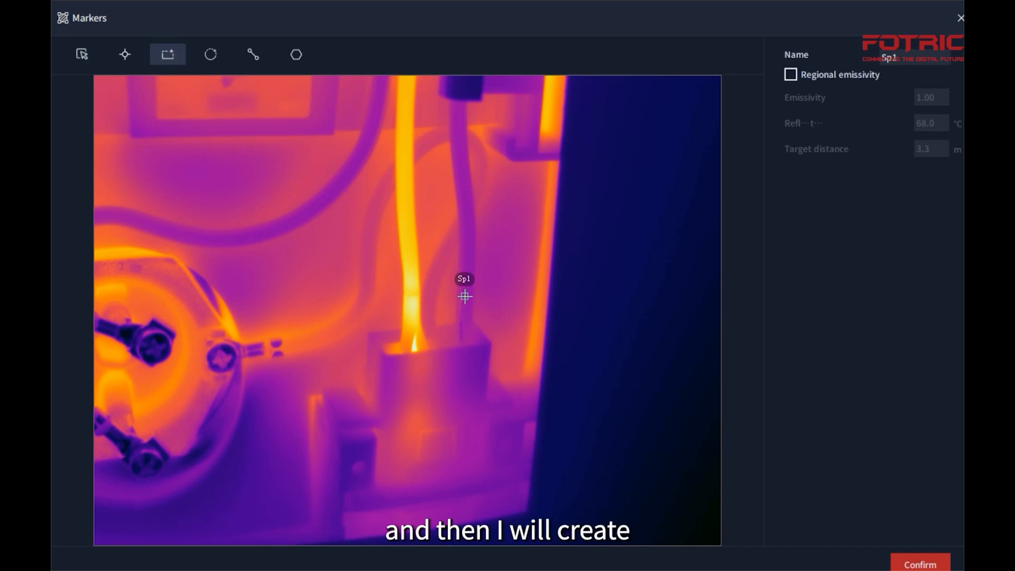
drag(398, 276, 427, 322)
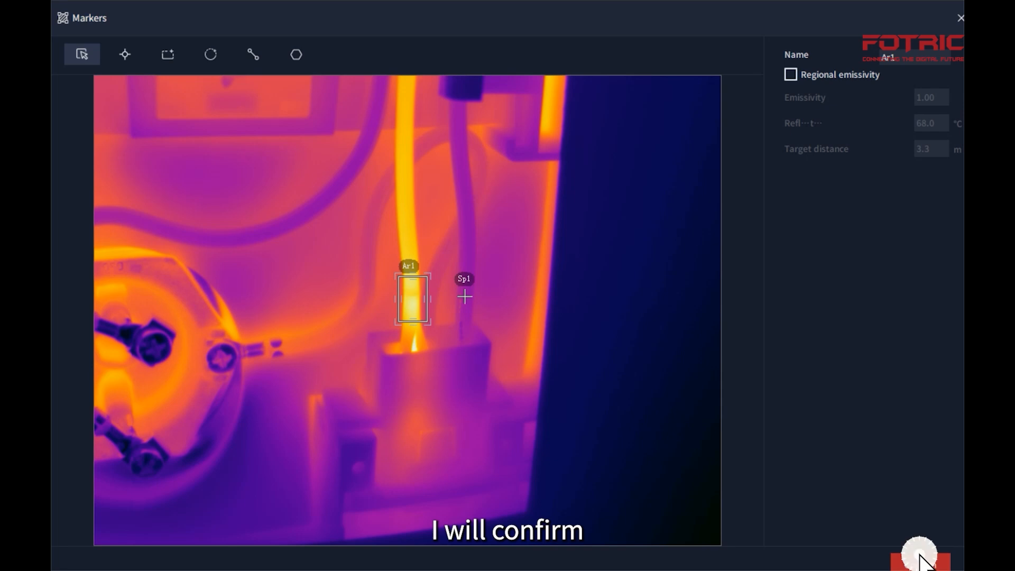
click(920, 564)
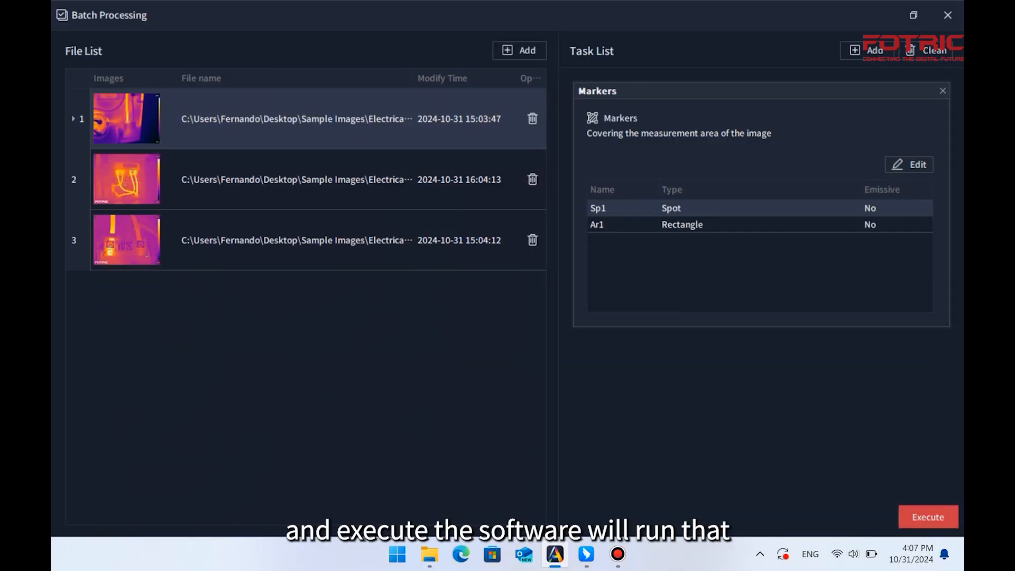
Execute the Markers batch task on the three images and close Batch Processing.
click(931, 523)
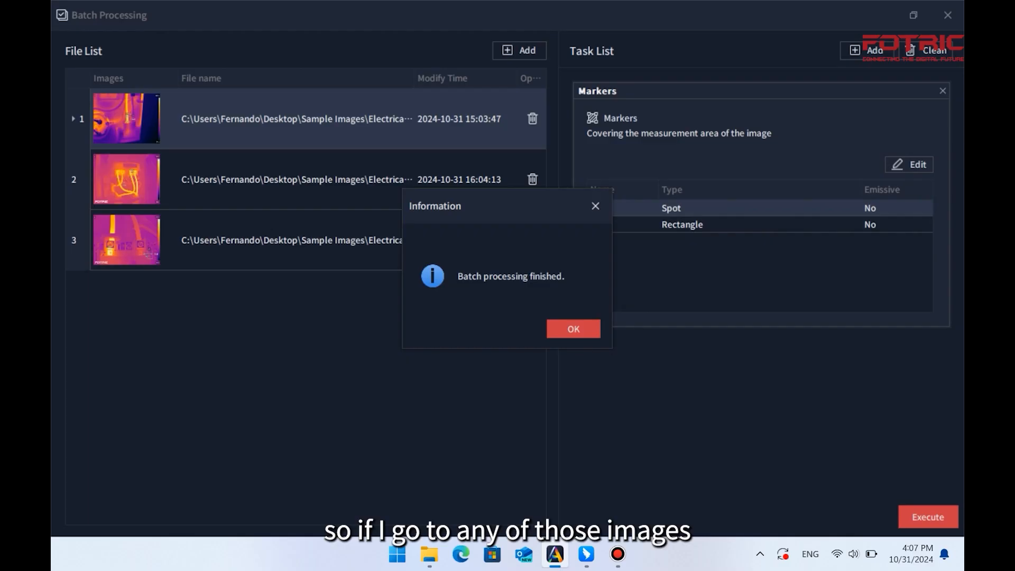
click(574, 328)
click(945, 14)
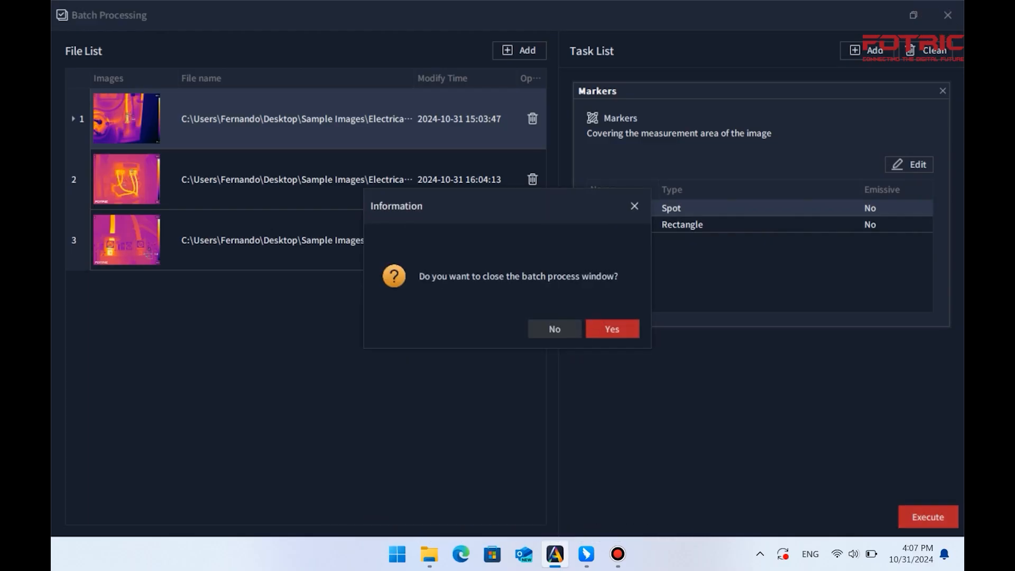
click(611, 329)
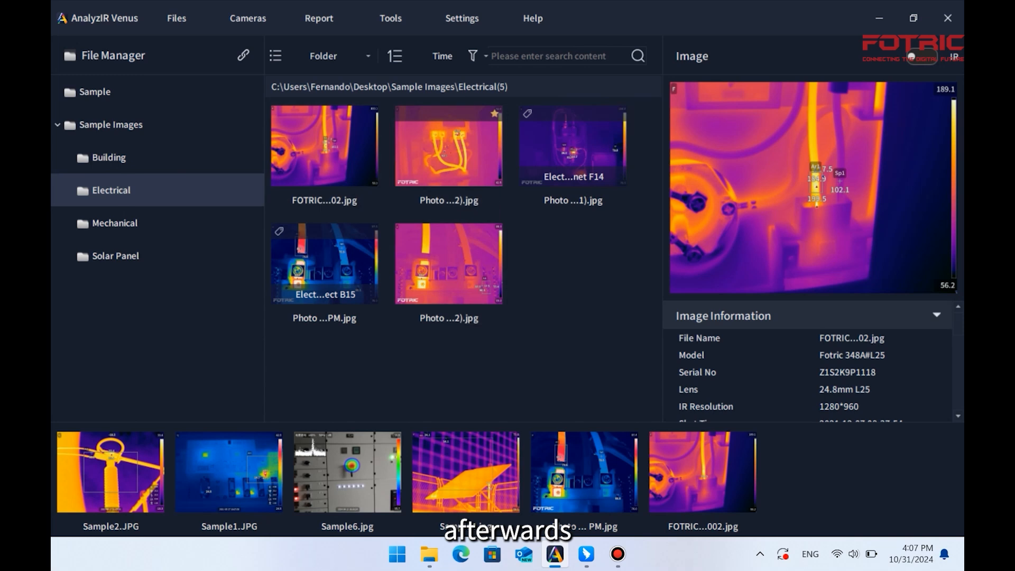
Open FOTRIC_20211207_0002.jpg from the Electrical folder and step through the following images to examine the spot and rectangle markers.
double_click(325, 154)
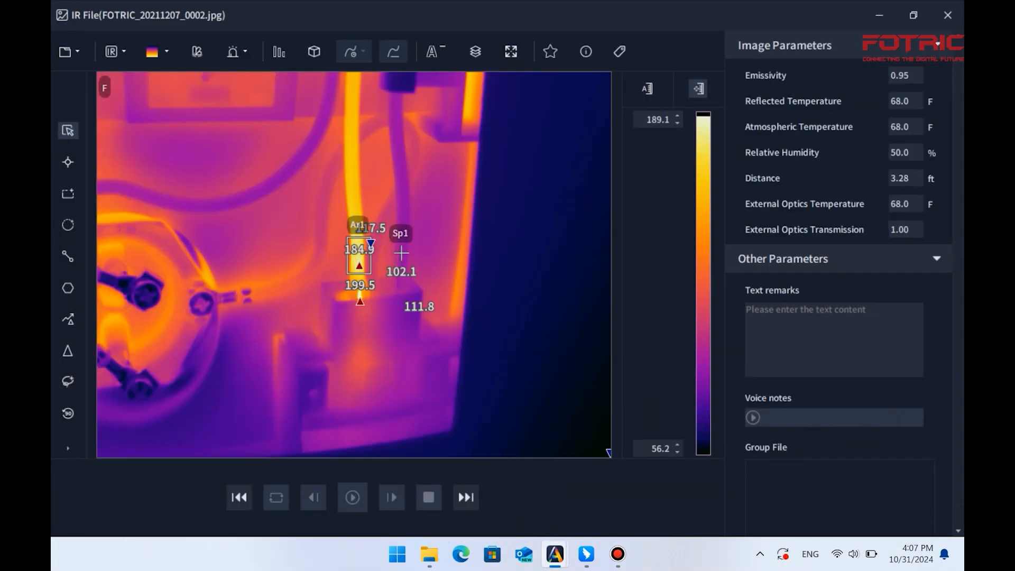
click(466, 497)
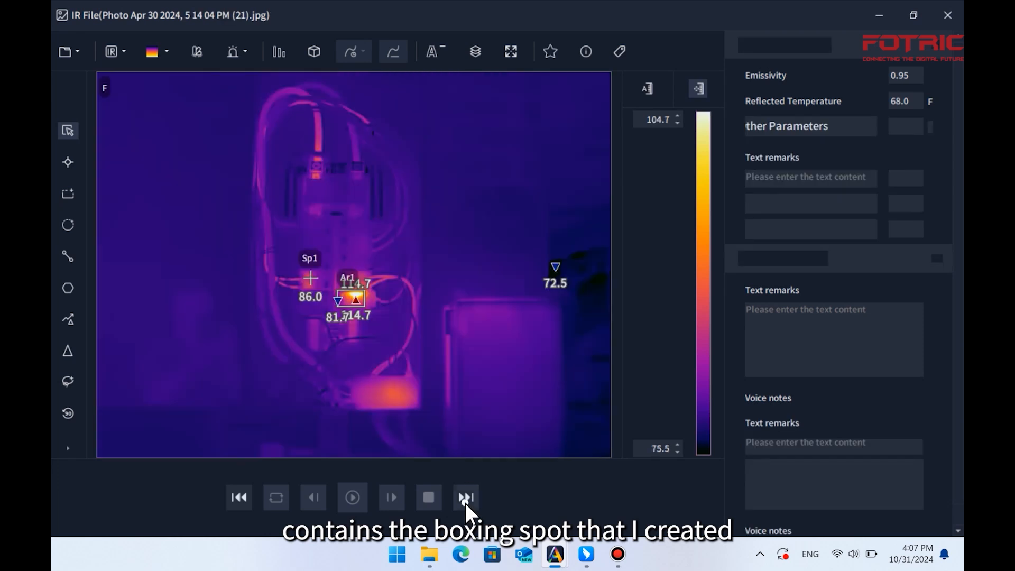
click(466, 497)
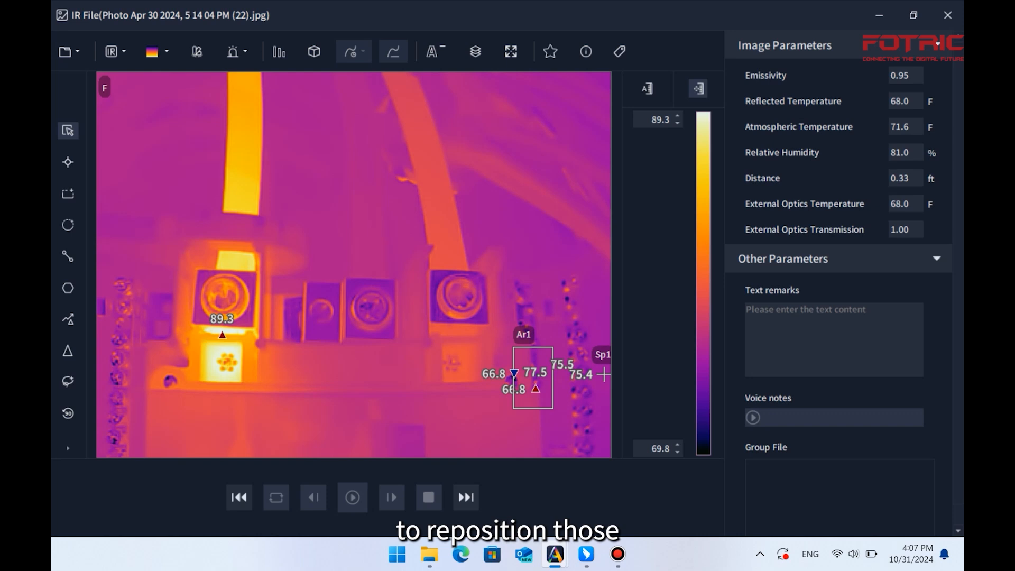
Reposition the rectangle onto the bright left conductor and the spot onto the darker right conductor, and go to the next image.
scroll(838, 212, down, 5)
drag(533, 377, 245, 171)
drag(603, 374, 472, 258)
drag(440, 212, 439, 212)
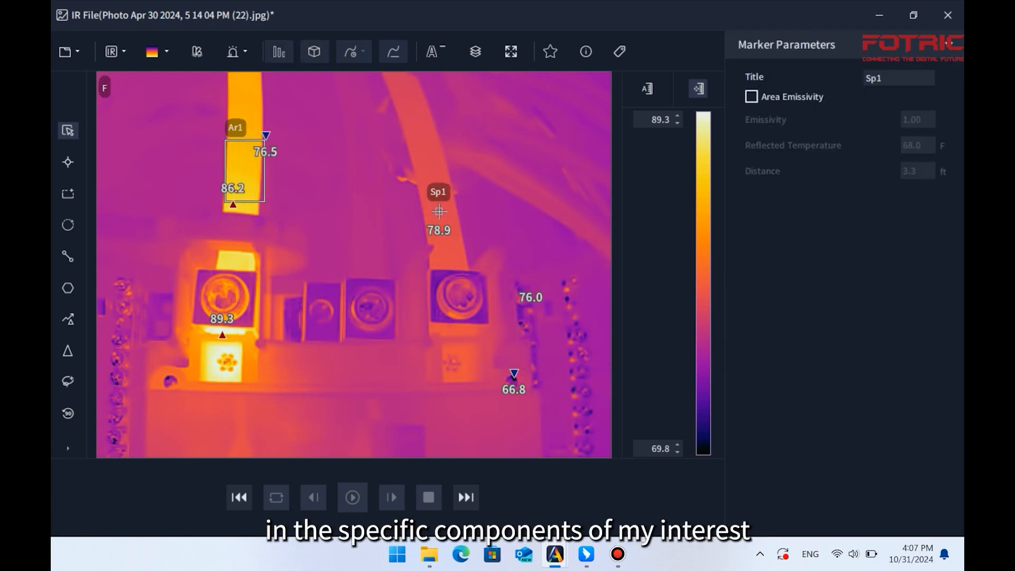
click(465, 497)
click(727, 329)
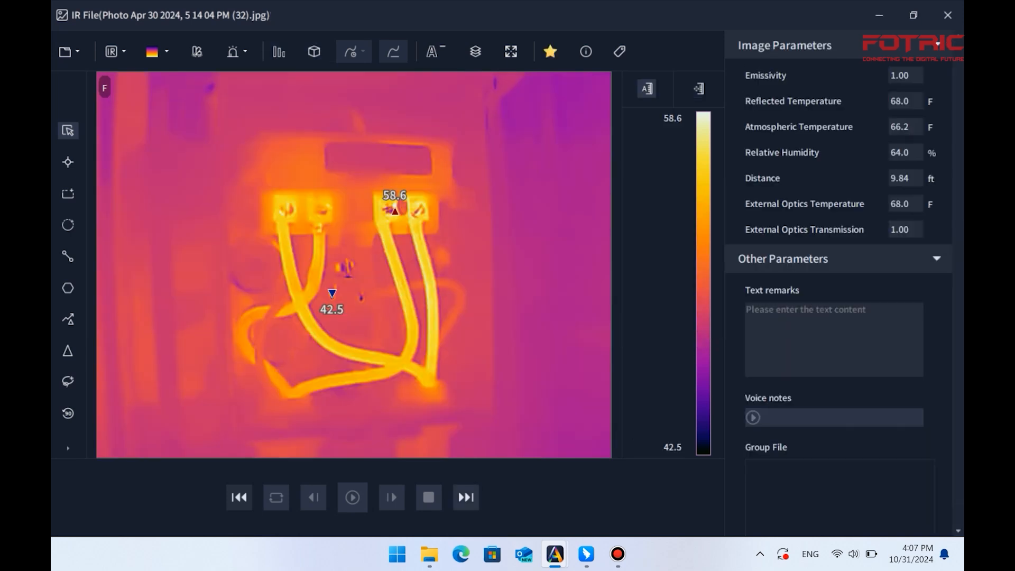
Step back to Photo Mar 08 2024, 5 17 33 PM.jpg to check its markers, and return to Photo Apr 30 2024, 5 14 04 PM (32).jpg.
click(239, 497)
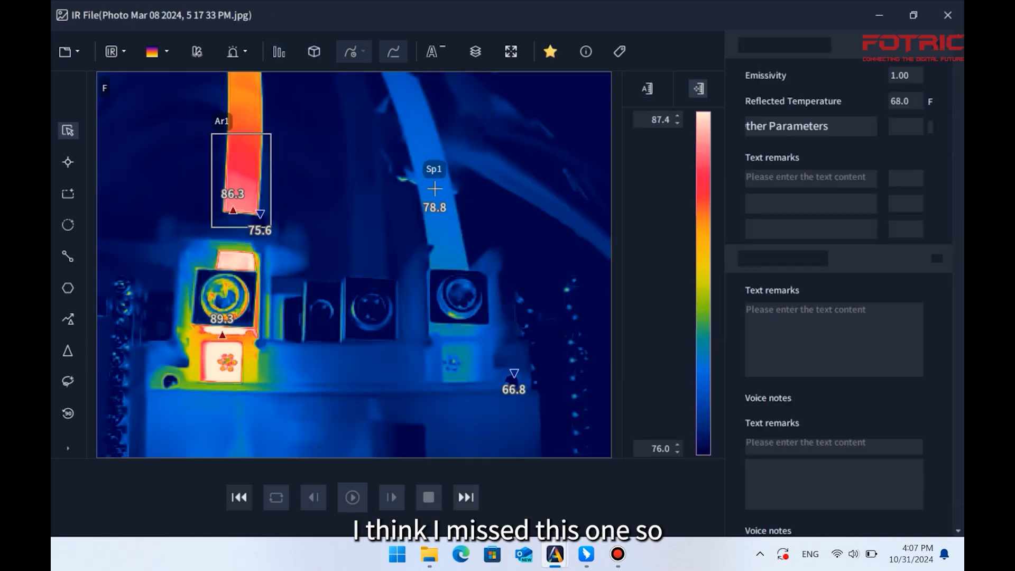
click(239, 497)
click(573, 329)
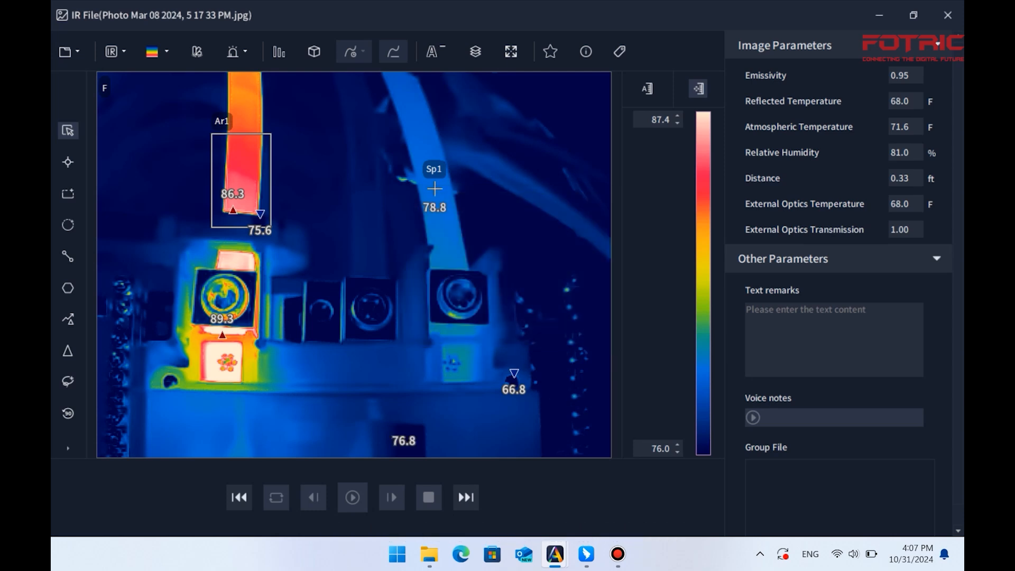
click(466, 498)
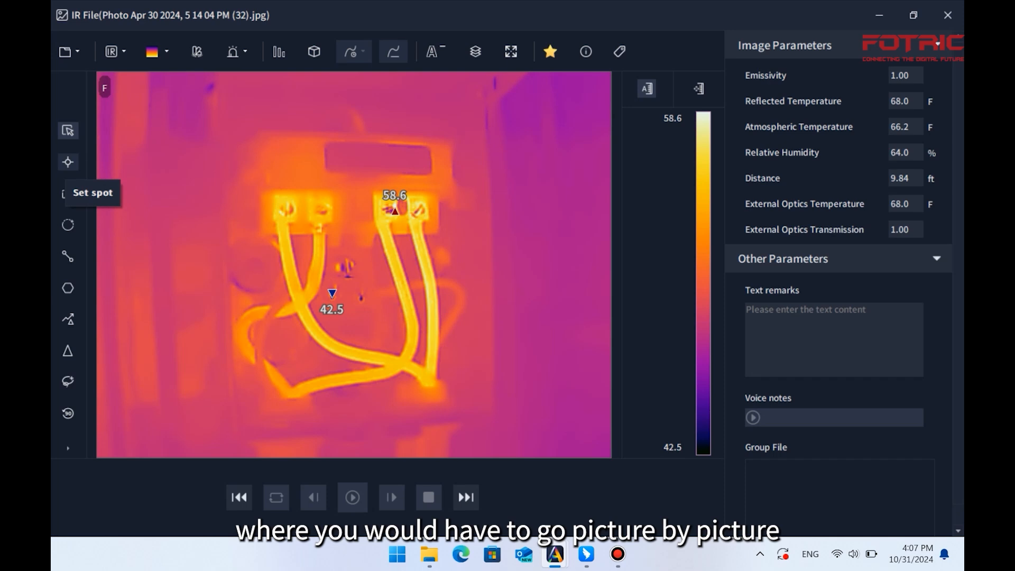
Add a spot on the leftmost cable just below its terminal and a small rectangle on the inner cable of the right pair.
click(68, 161)
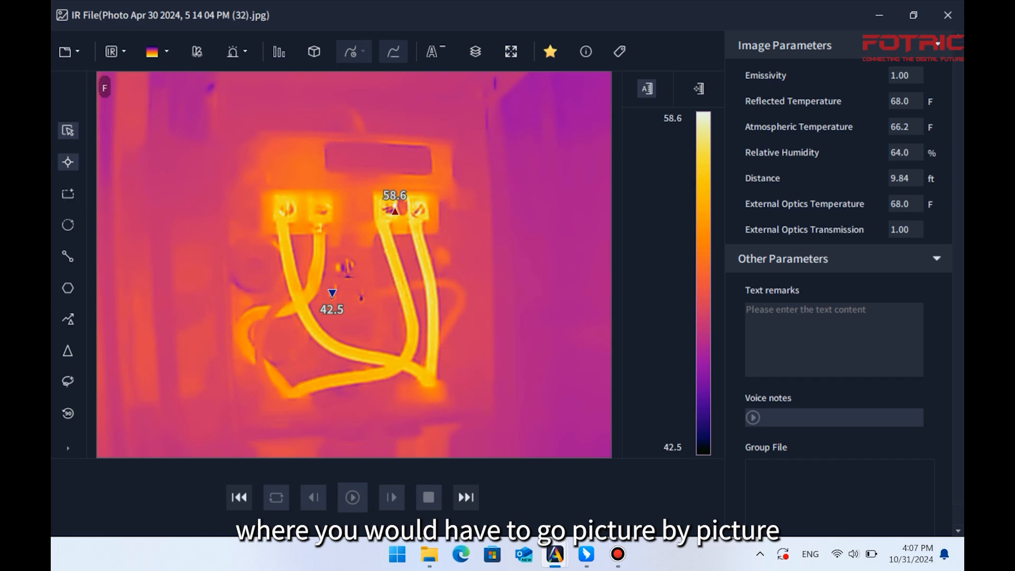
click(283, 250)
click(68, 194)
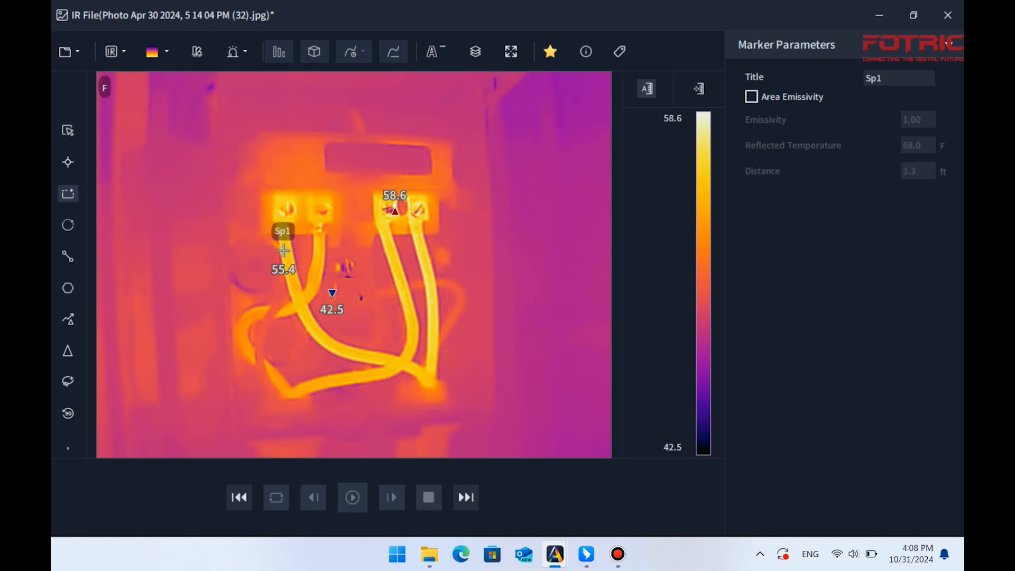
drag(390, 255, 413, 278)
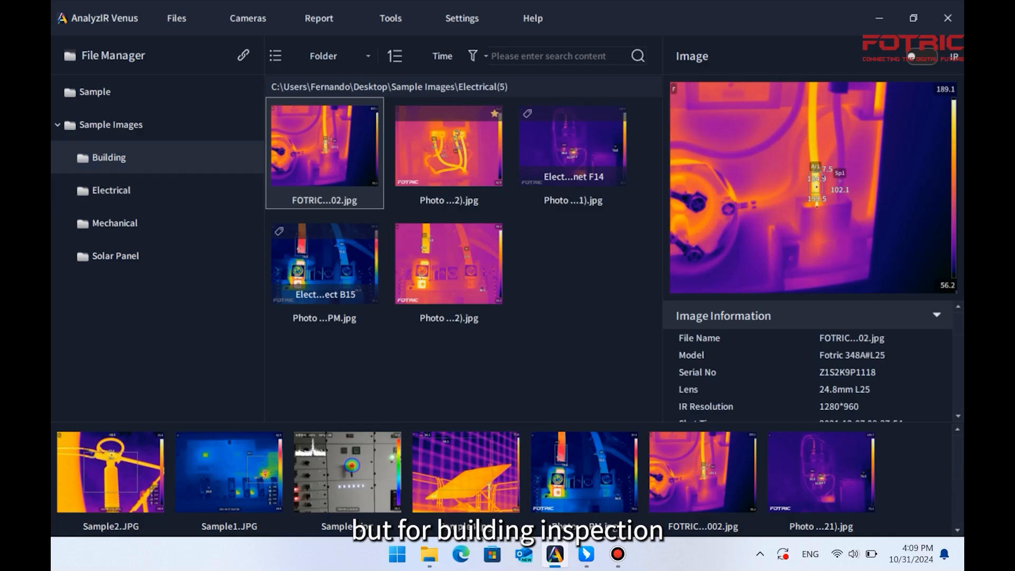
Select all six images in the Building folder, open them in Batch Processing and add a Palette task.
click(109, 157)
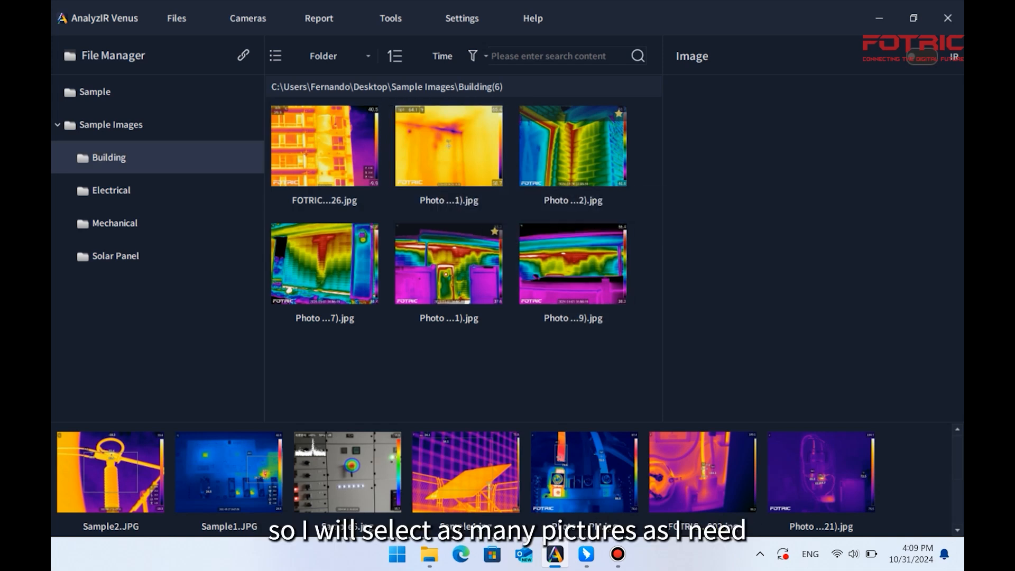
click(359, 172)
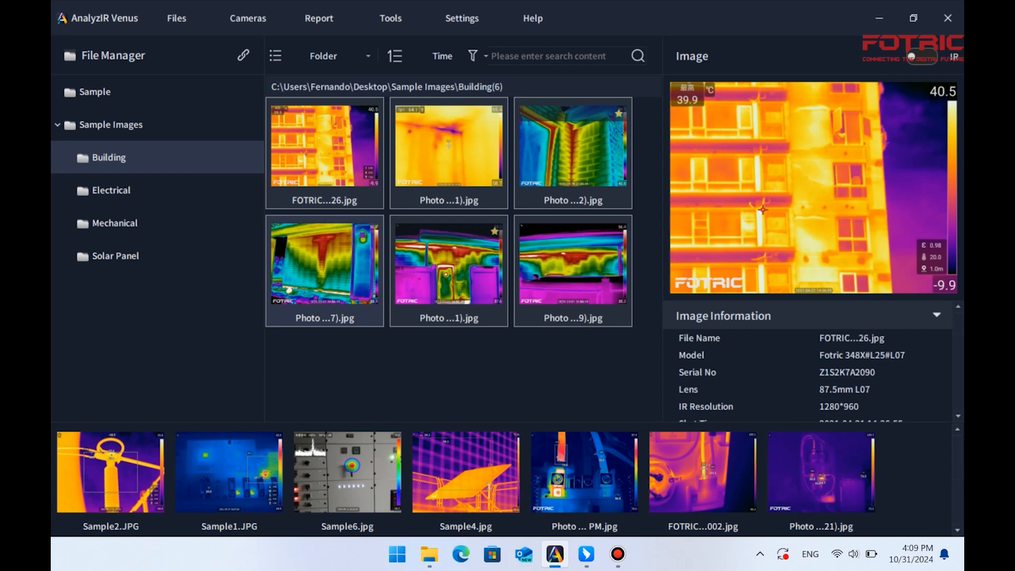
click(391, 18)
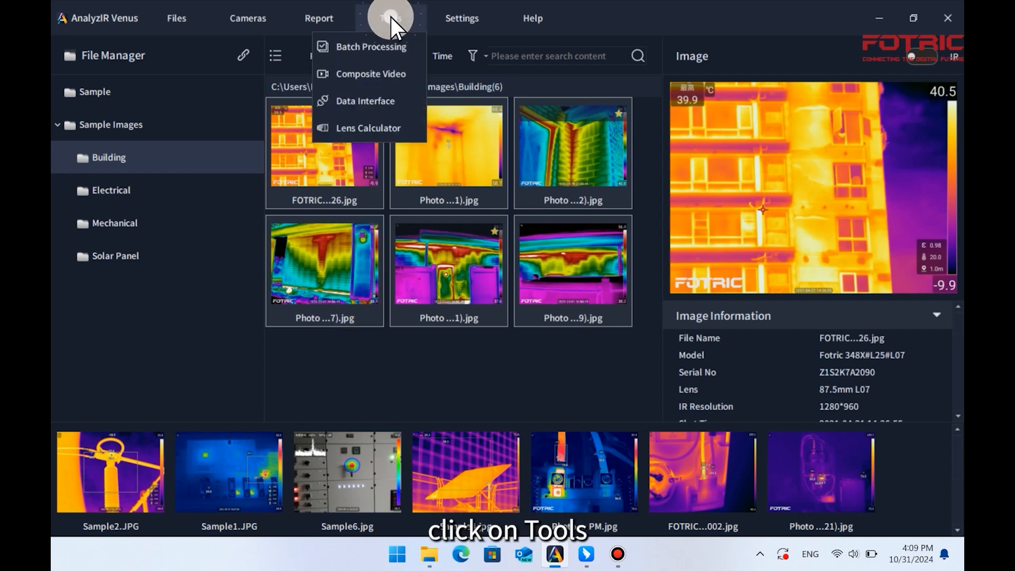
click(374, 49)
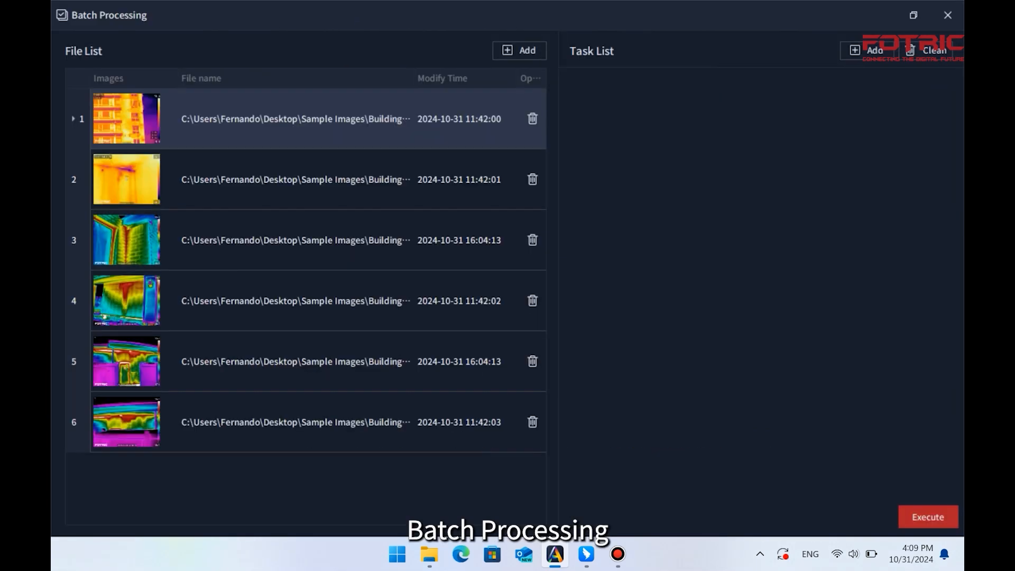
click(867, 48)
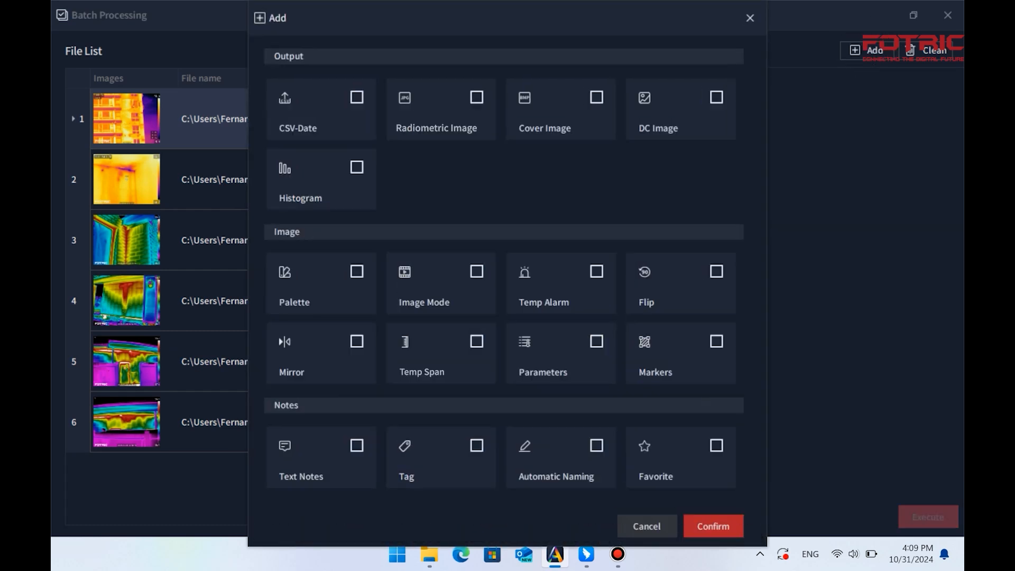
click(357, 273)
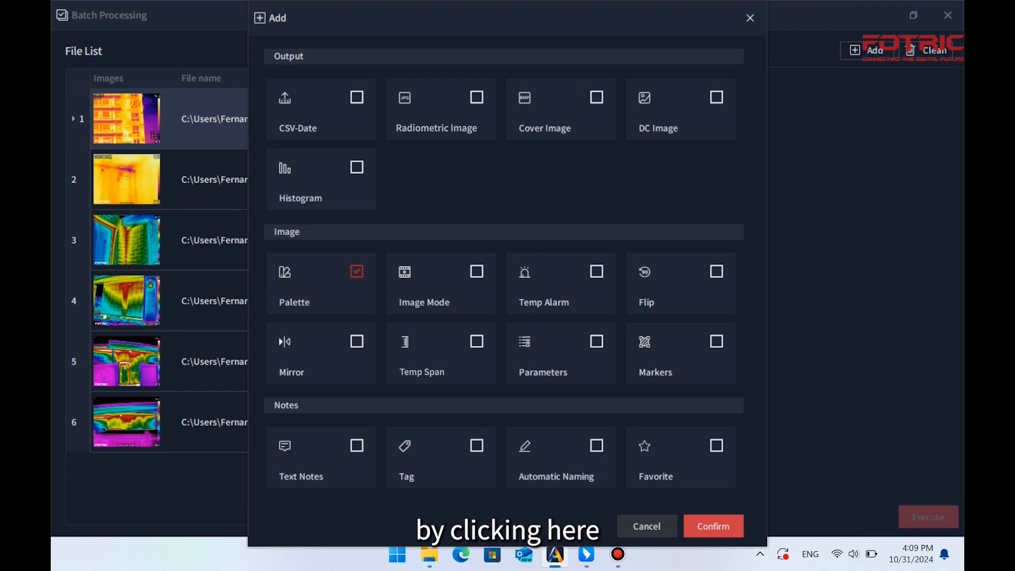
click(713, 526)
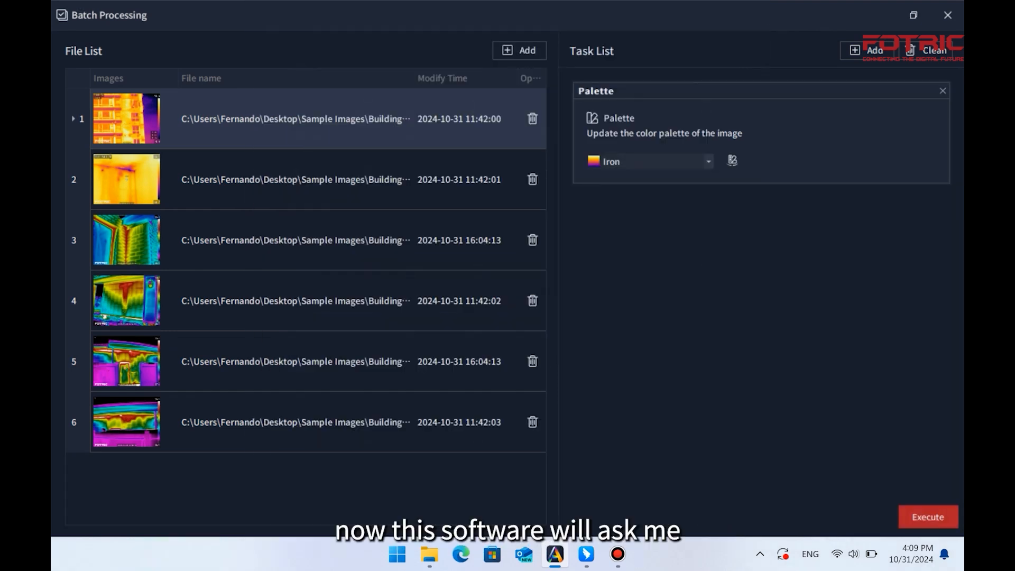
Try the Rainbow palette on the Building images, and change the Palette task to Grey.
click(708, 162)
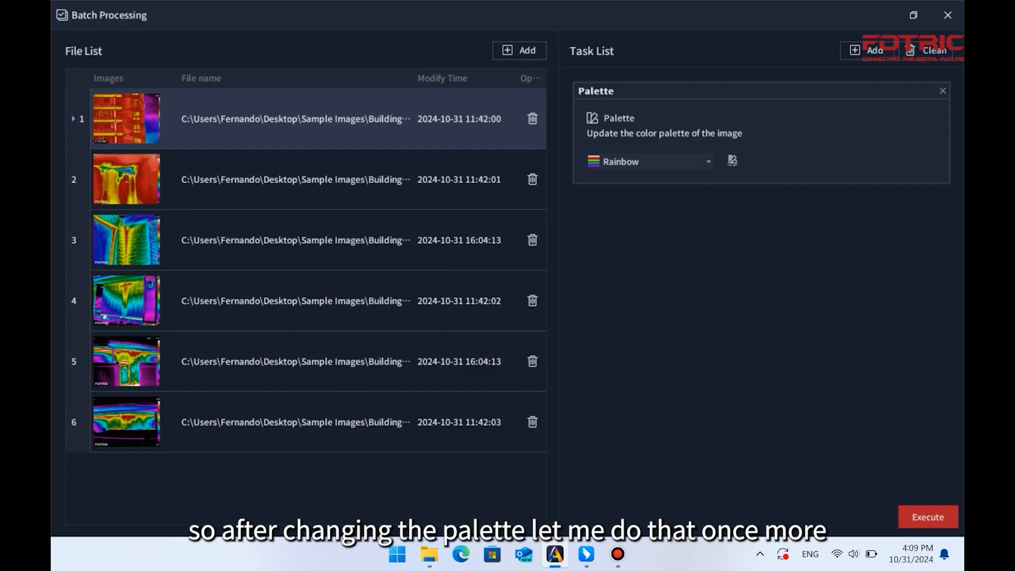
click(709, 162)
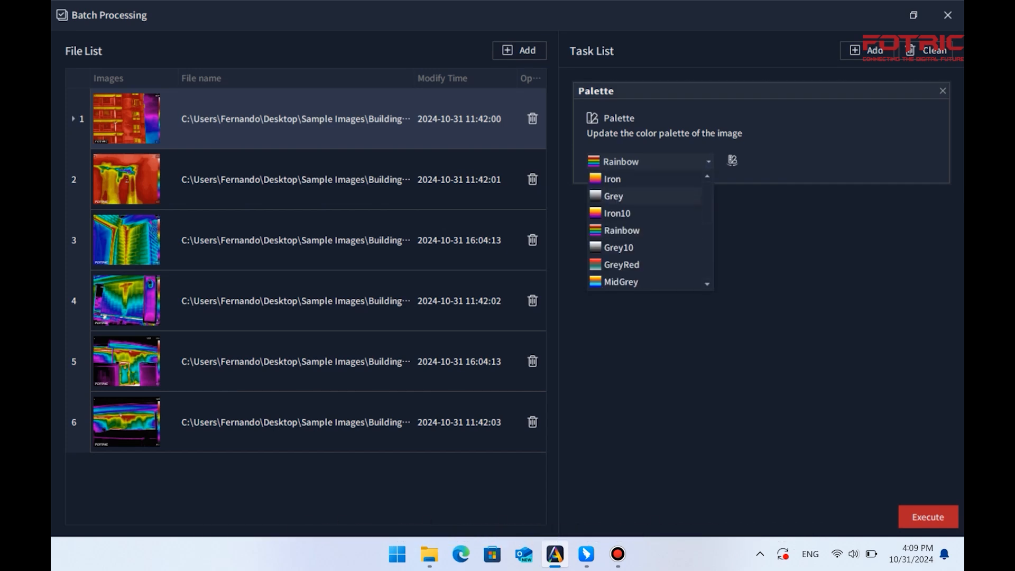
click(614, 196)
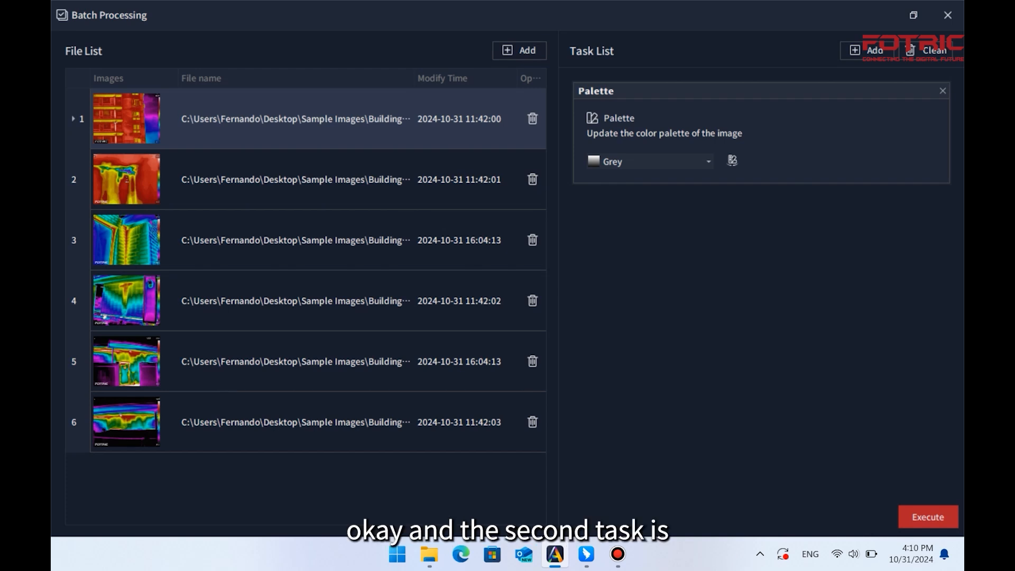
Add a Temp Alarm task with the Below condition and a 12.0 °C threshold.
click(870, 51)
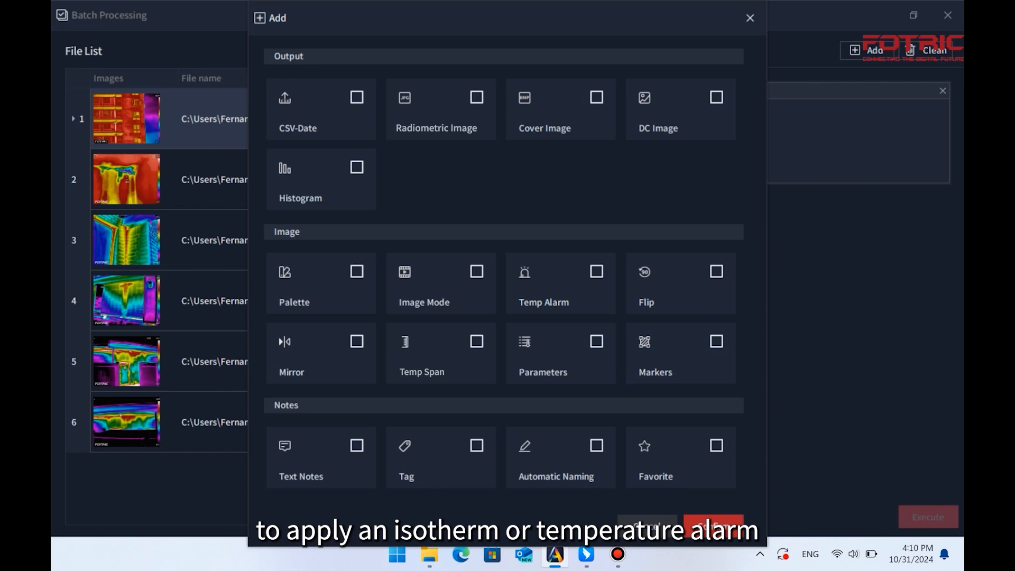
click(597, 272)
click(714, 526)
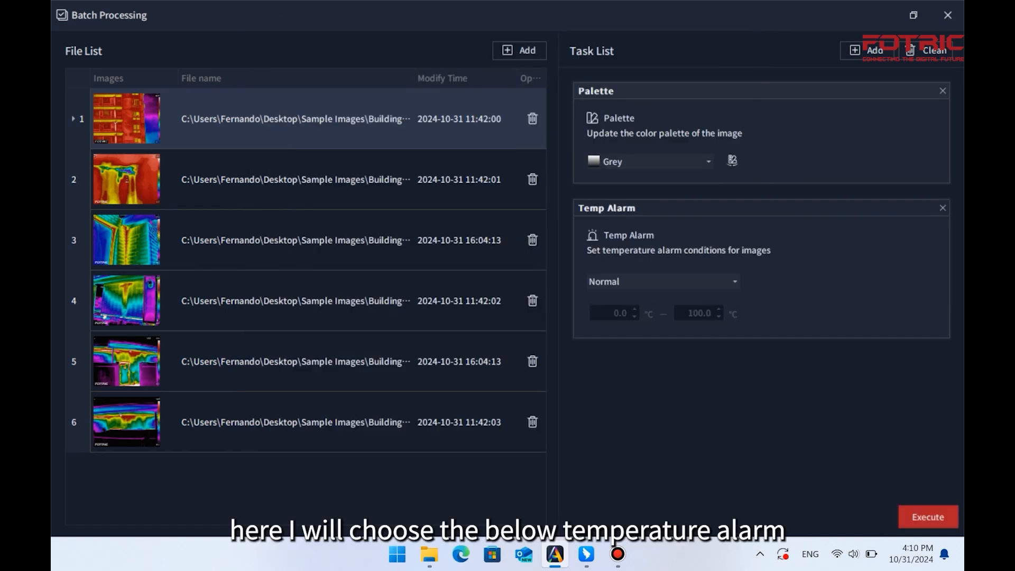
click(735, 282)
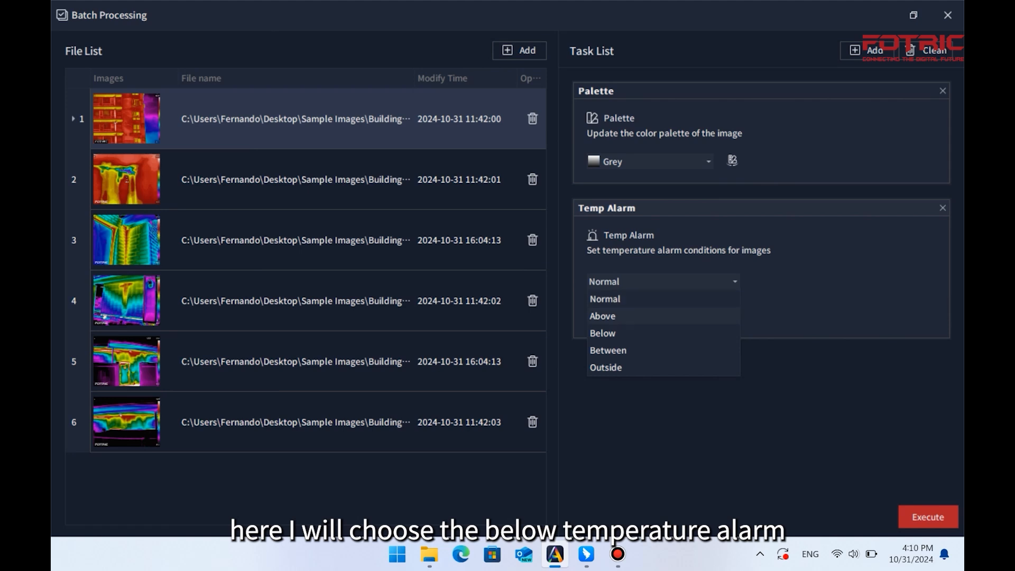
click(603, 333)
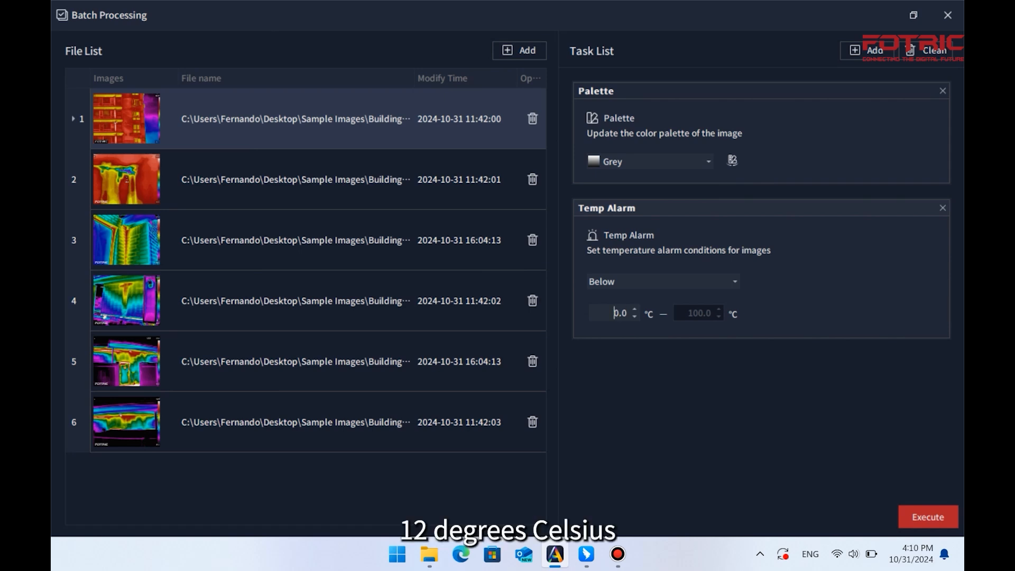
text(2)
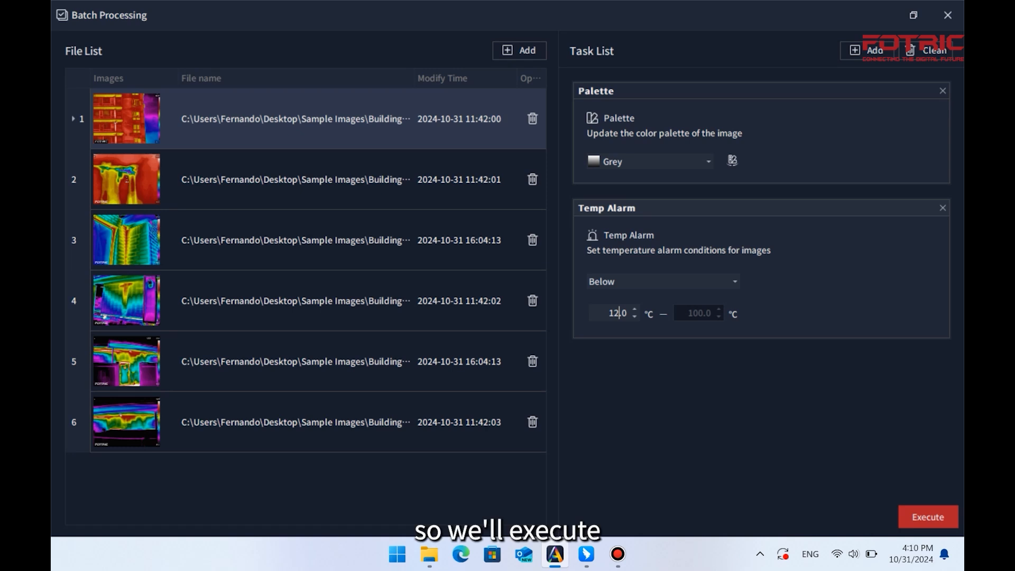
Execute the Palette and Temp Alarm tasks on the six Building images and select the fifth file.
click(929, 518)
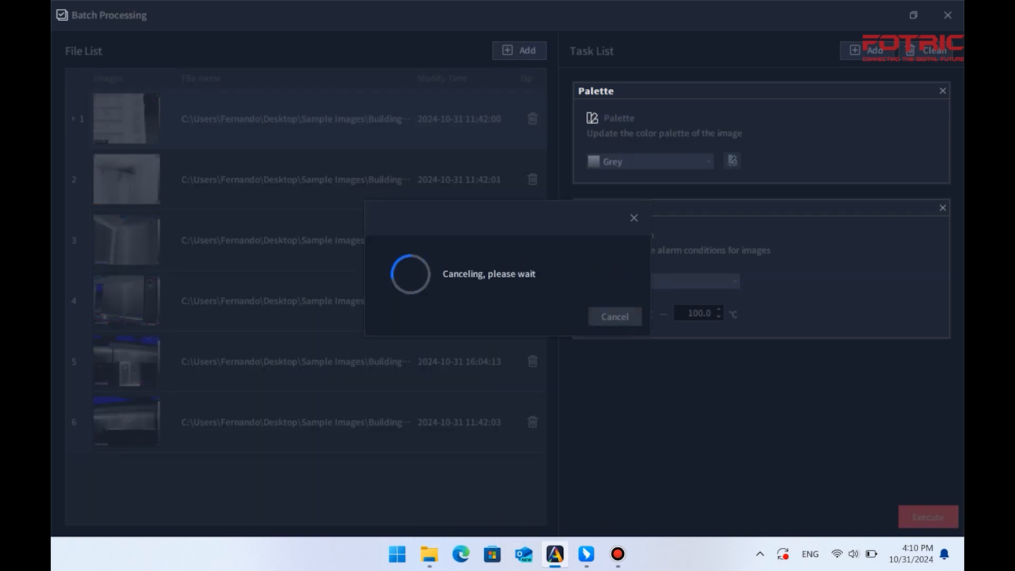
click(573, 329)
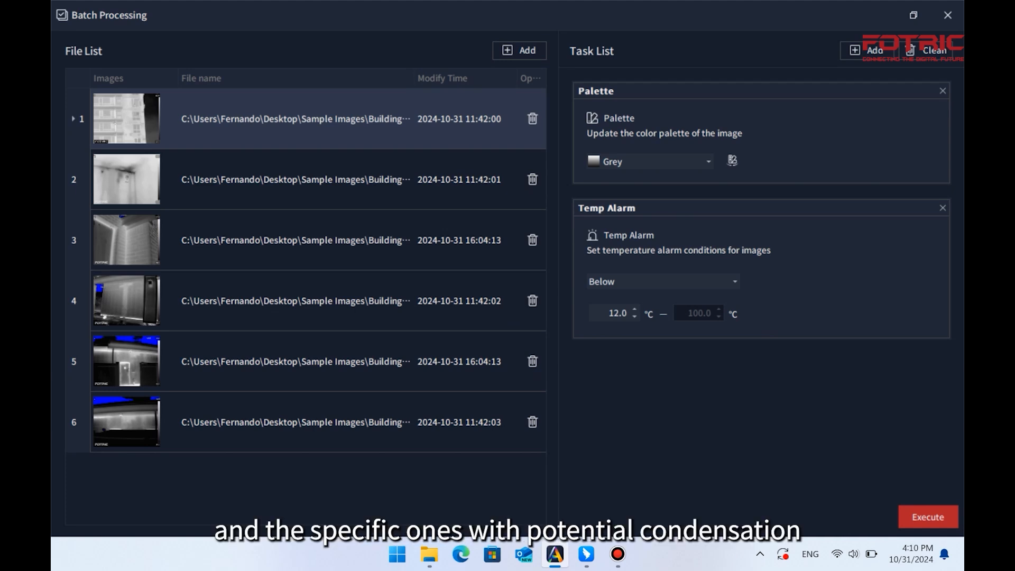
click(296, 362)
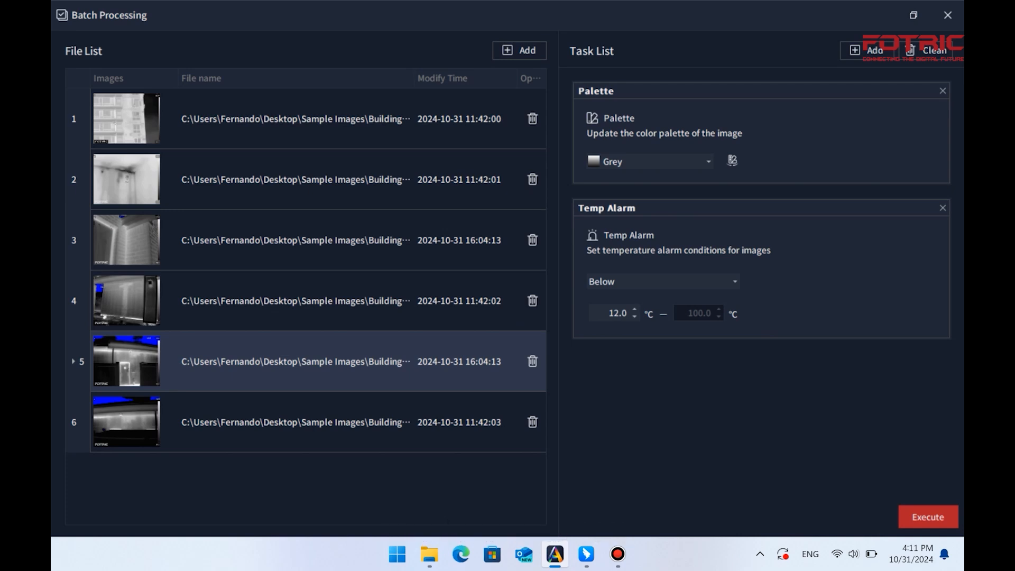
Close Batch Processing and open the last Building image to examine the areas highlighted by the temperature alarm.
click(948, 15)
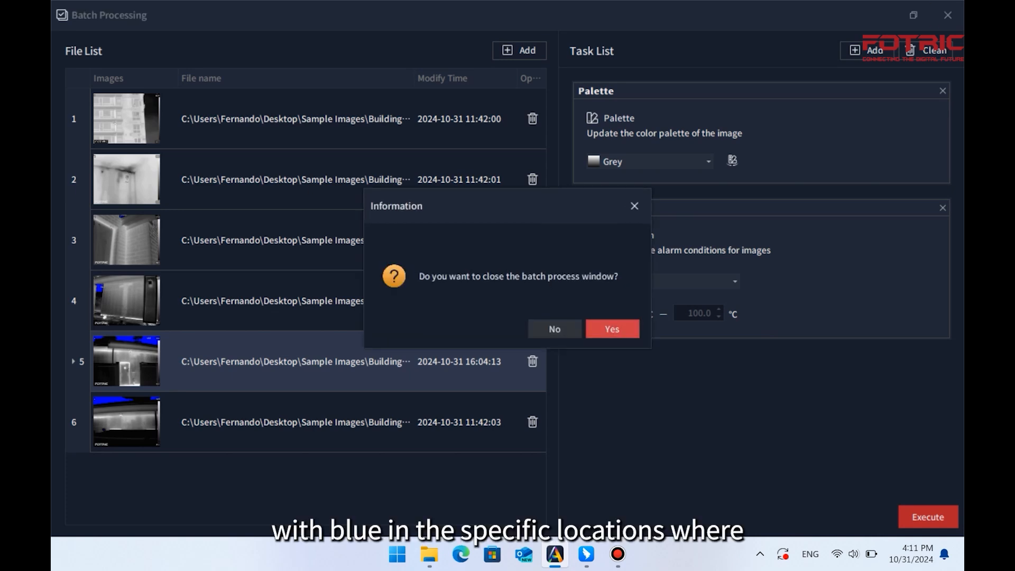
click(611, 329)
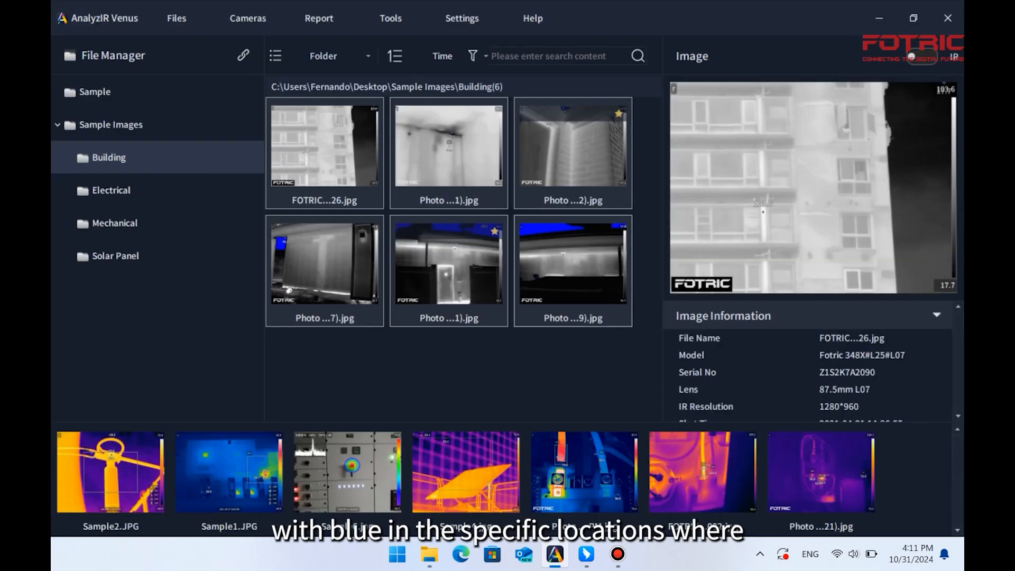
click(449, 269)
double_click(574, 270)
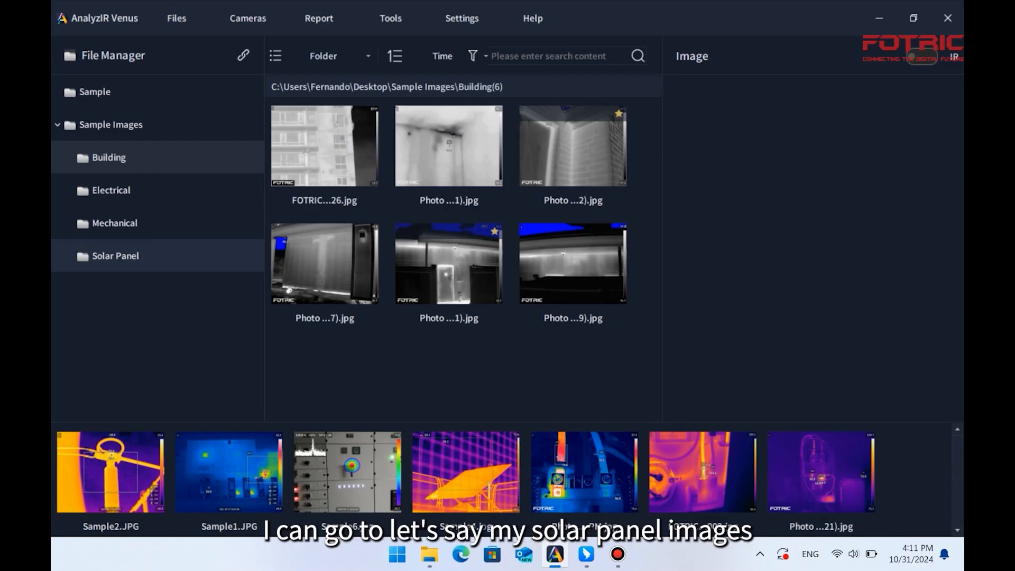
Select all five images in the Solar Panel folder and open them in Batch Processing.
click(103, 265)
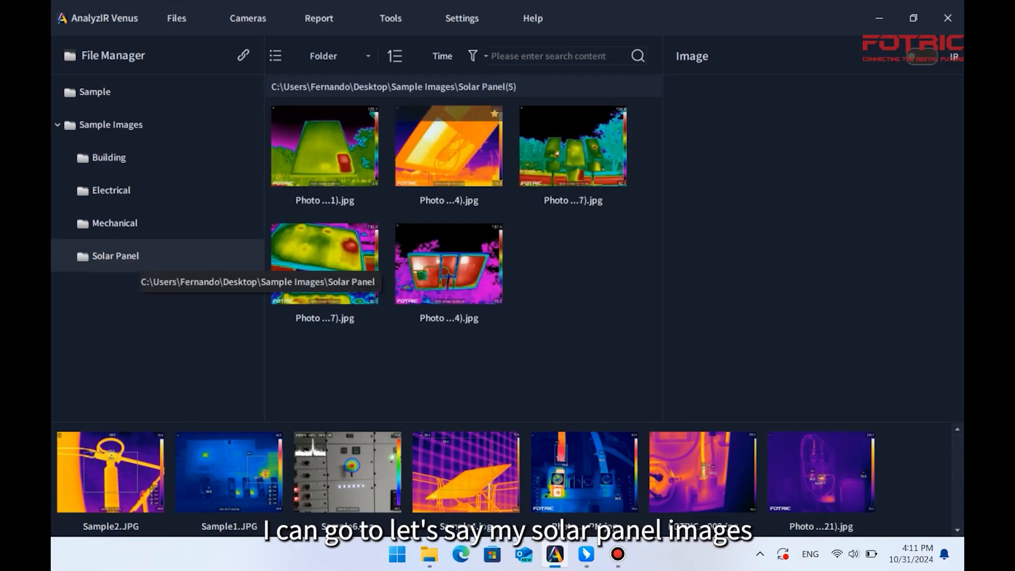
key(ctrl+a)
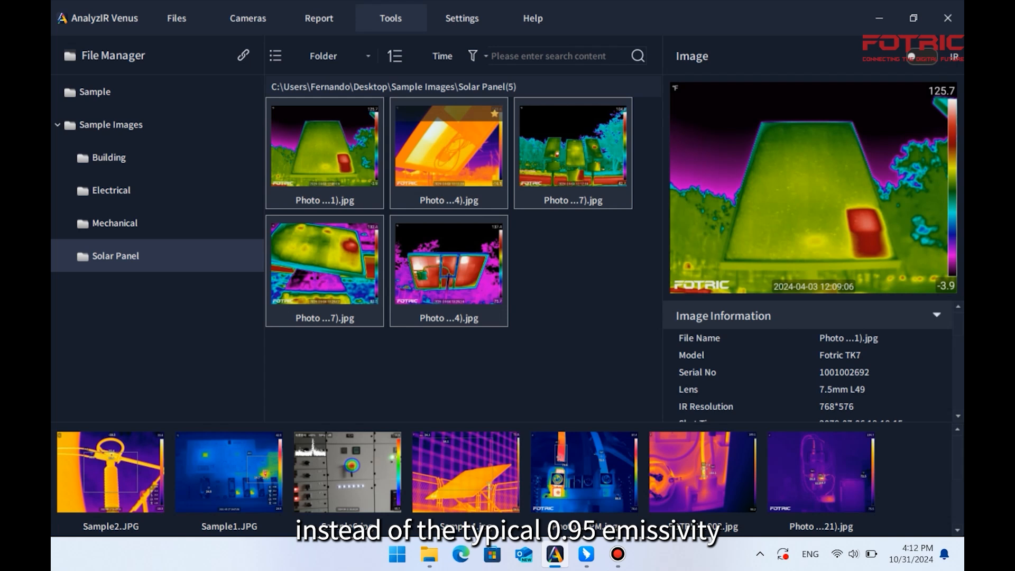
click(389, 21)
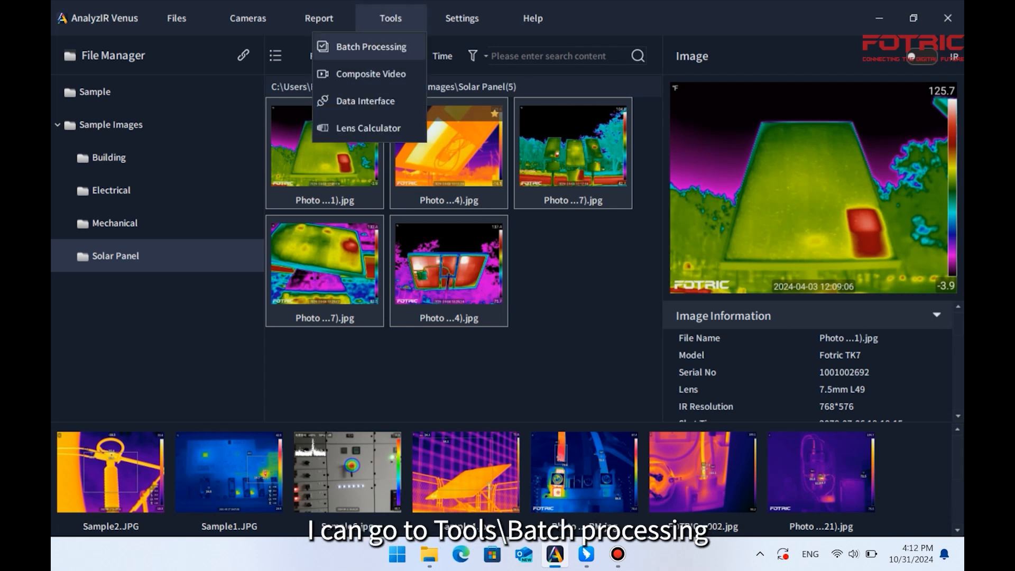
click(373, 48)
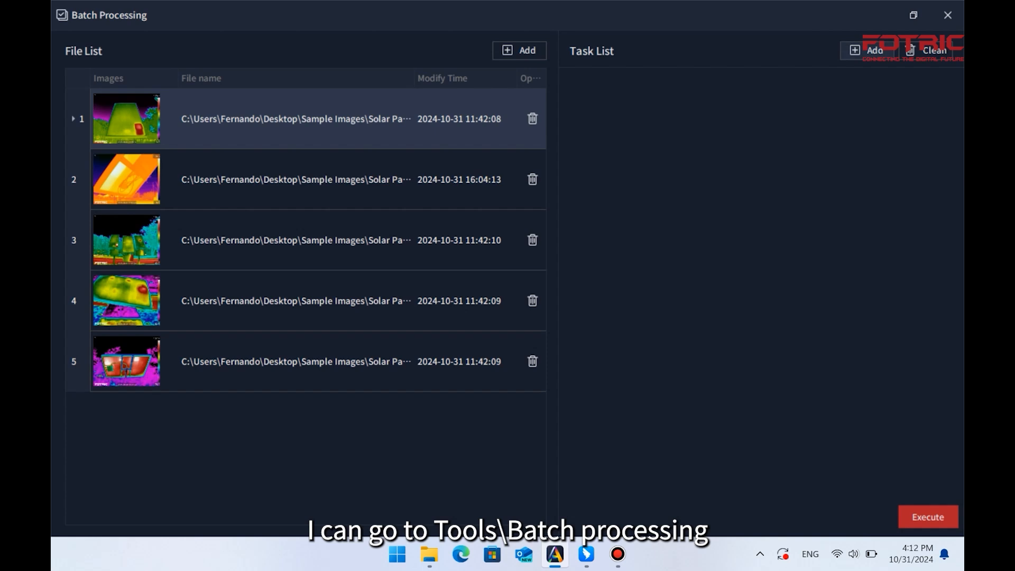
Add Palette and Parameters tasks for the Solar Panel images, and set the palette to GreyRed.
click(877, 53)
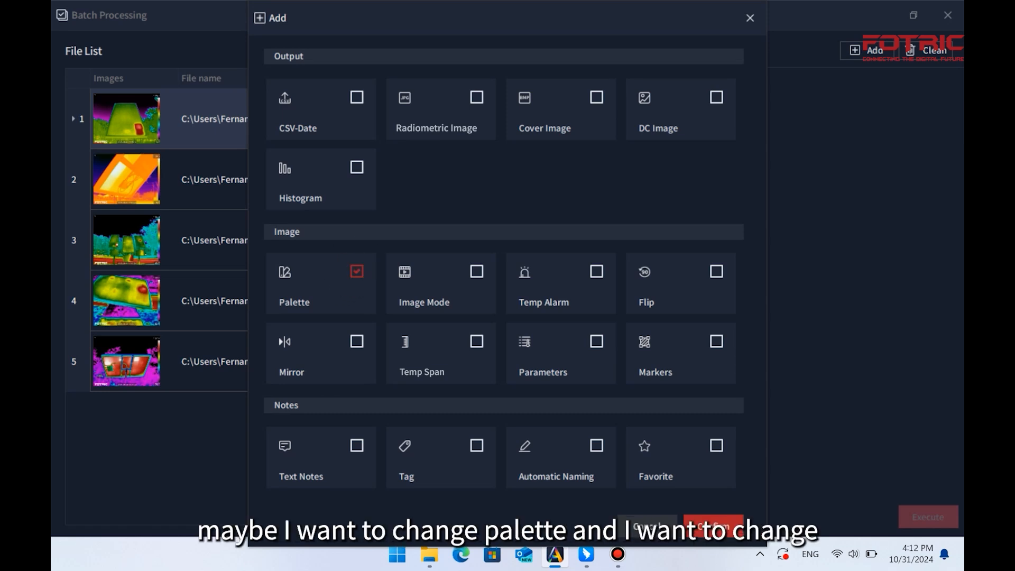
click(597, 342)
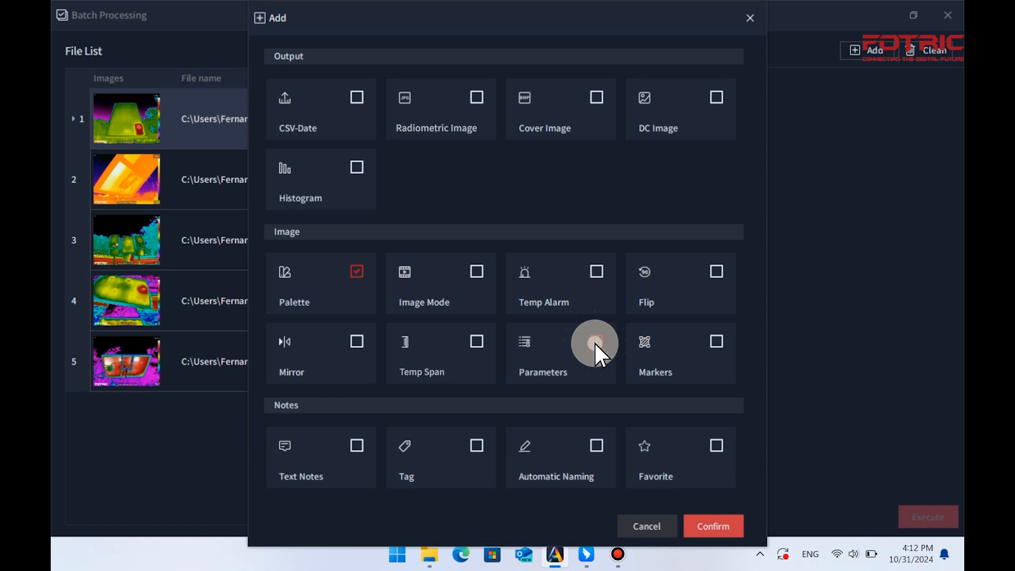
click(713, 526)
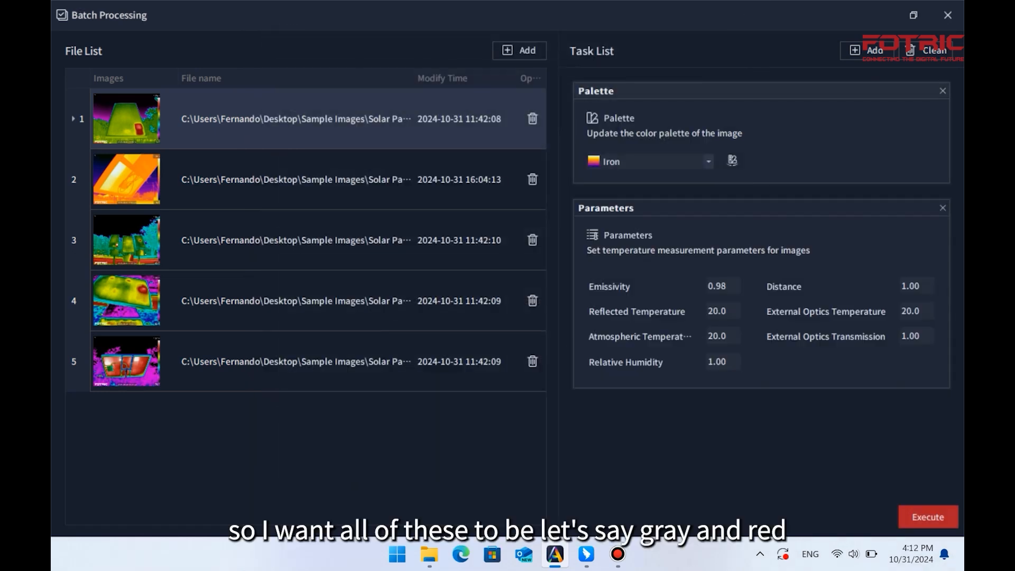
click(709, 162)
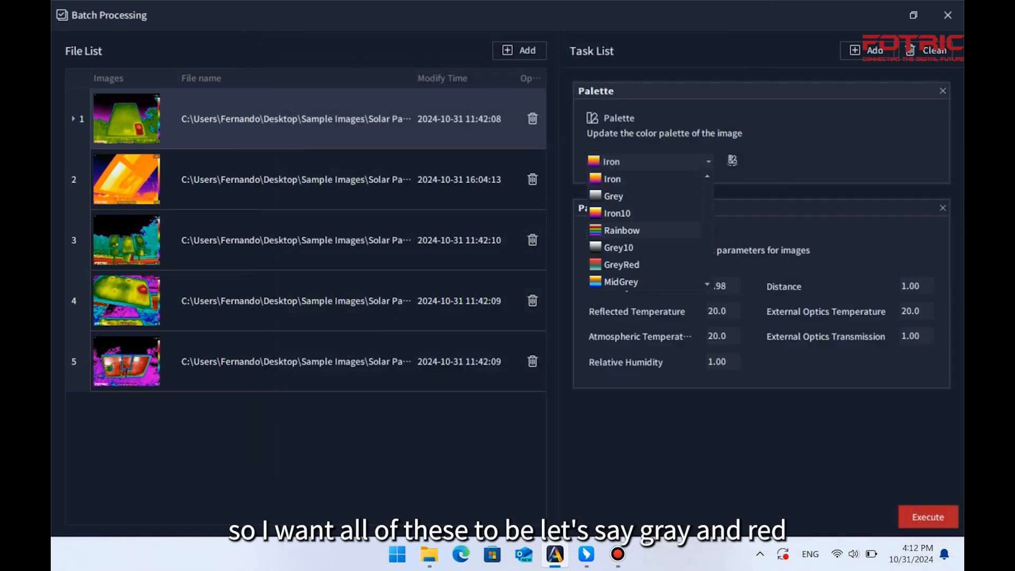
click(621, 264)
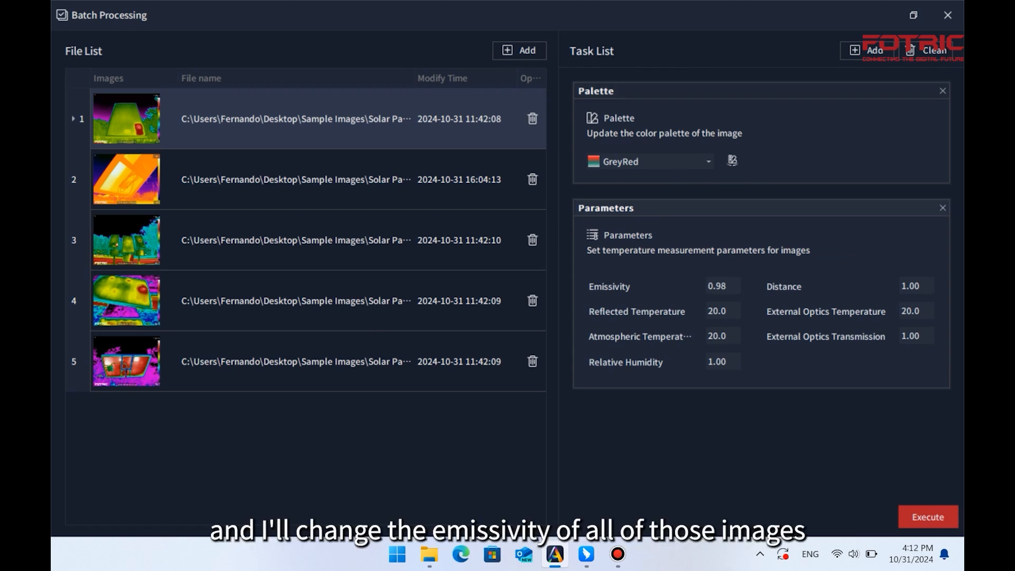
Set the Parameters task's emissivity to 0.85 and its atmospheric temperature to 28.0.
key(BackSpace)
key(BackSpace)
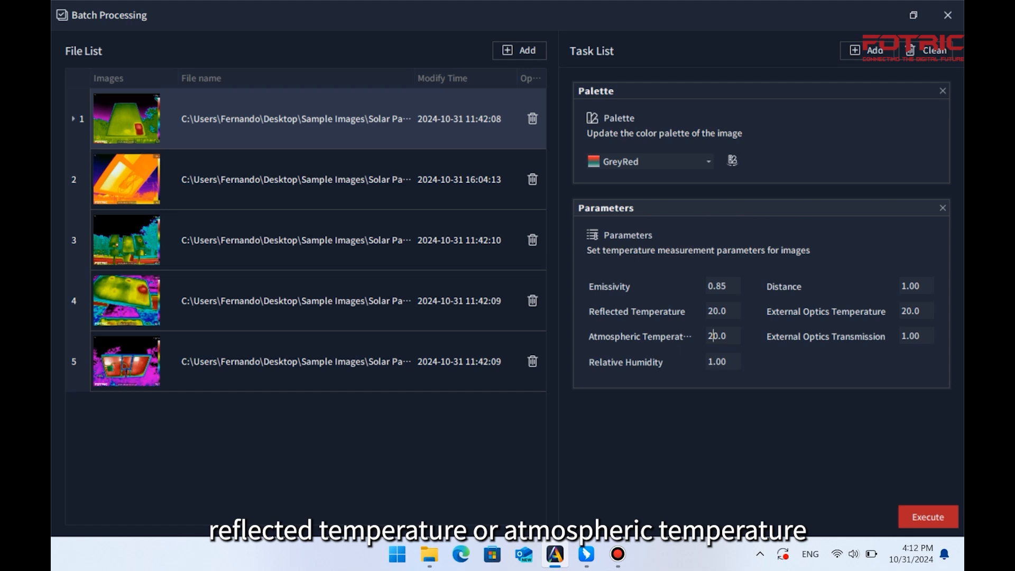
key(Delete)
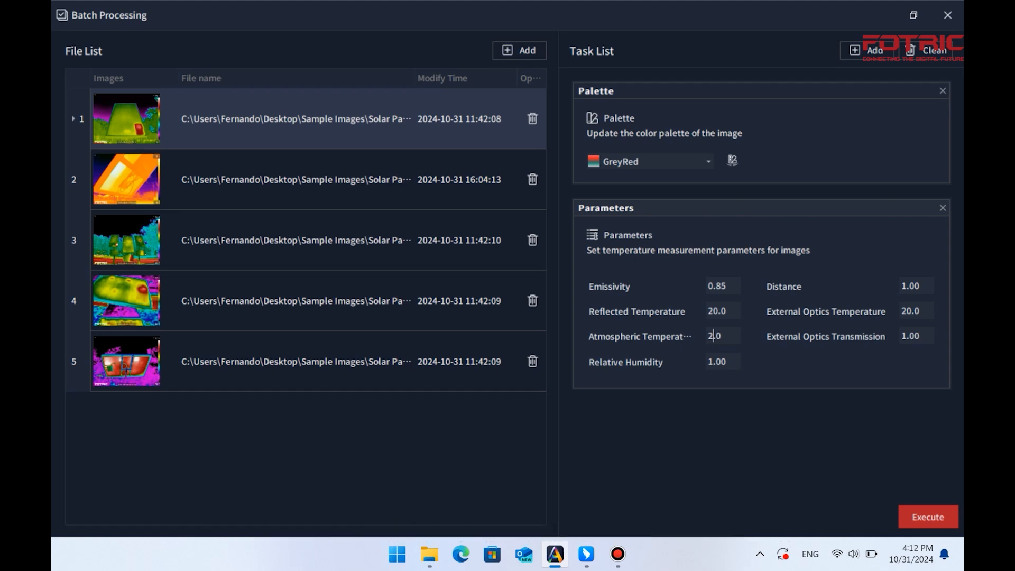
text(8)
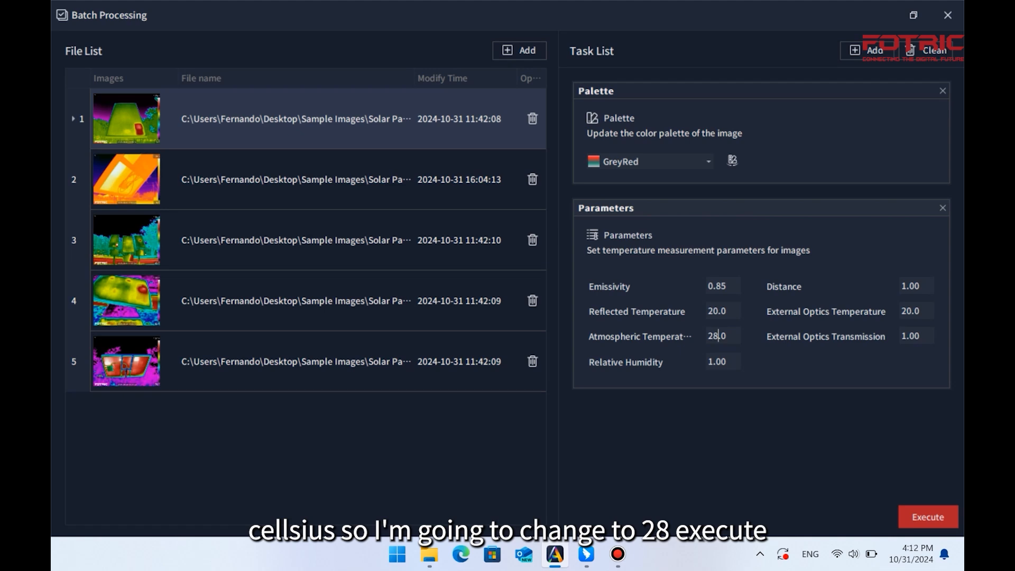
Execute the Palette and Parameters tasks on the Solar Panel images and close Batch Processing.
click(928, 516)
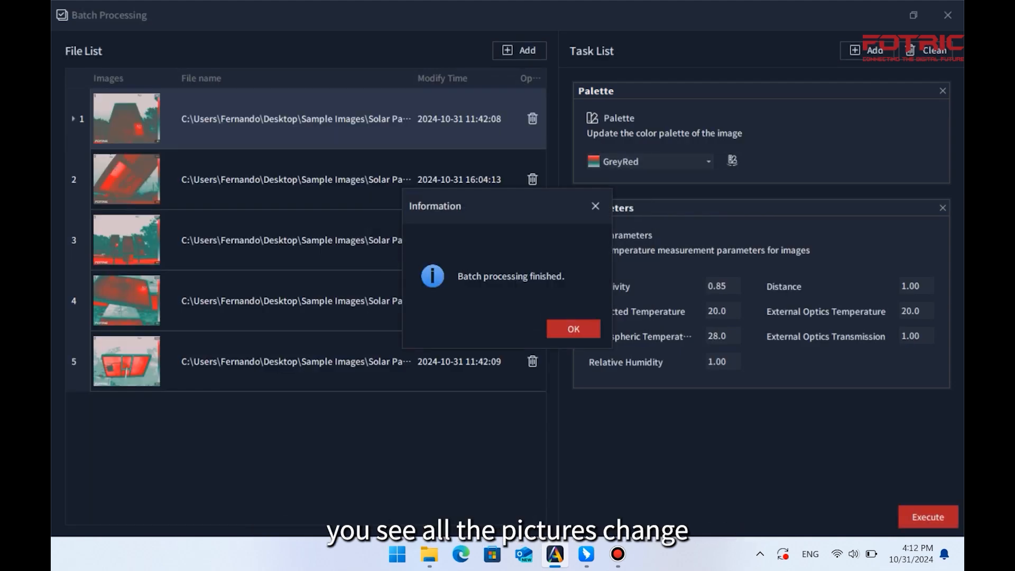
click(573, 329)
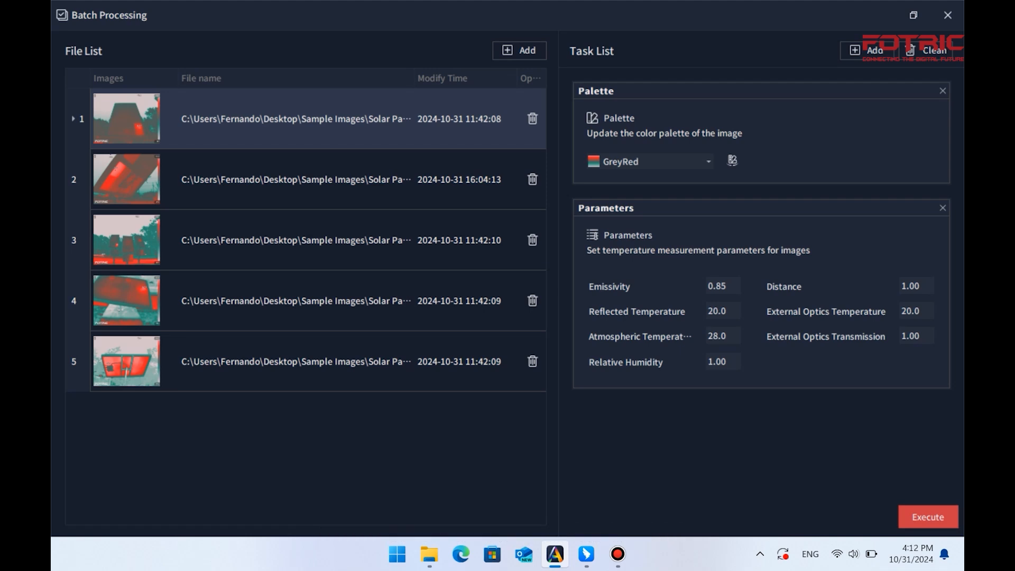
click(948, 15)
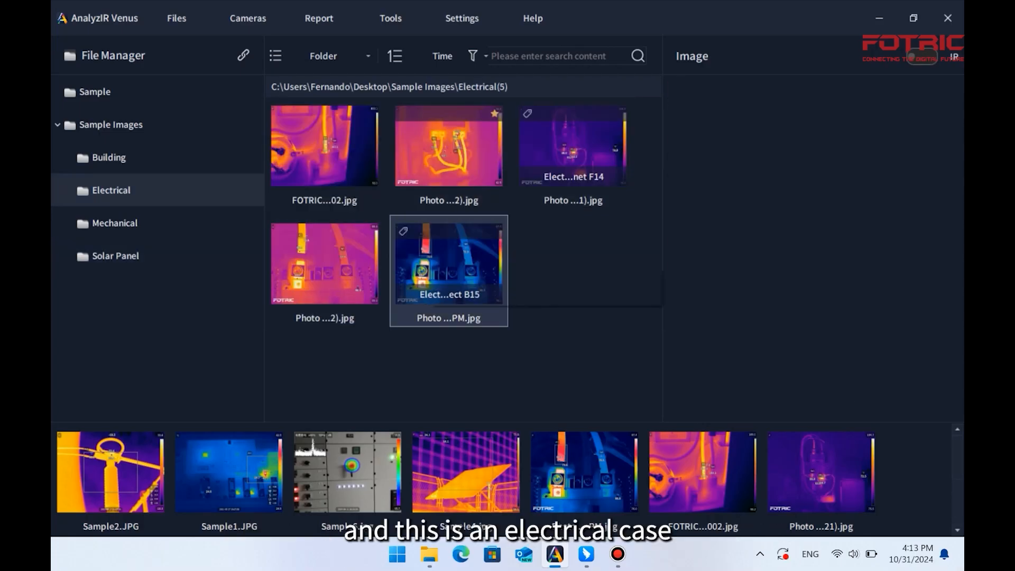
Select the Disconnect B15 image in the Electrical folder and review its image details down to the annotation tag.
click(426, 260)
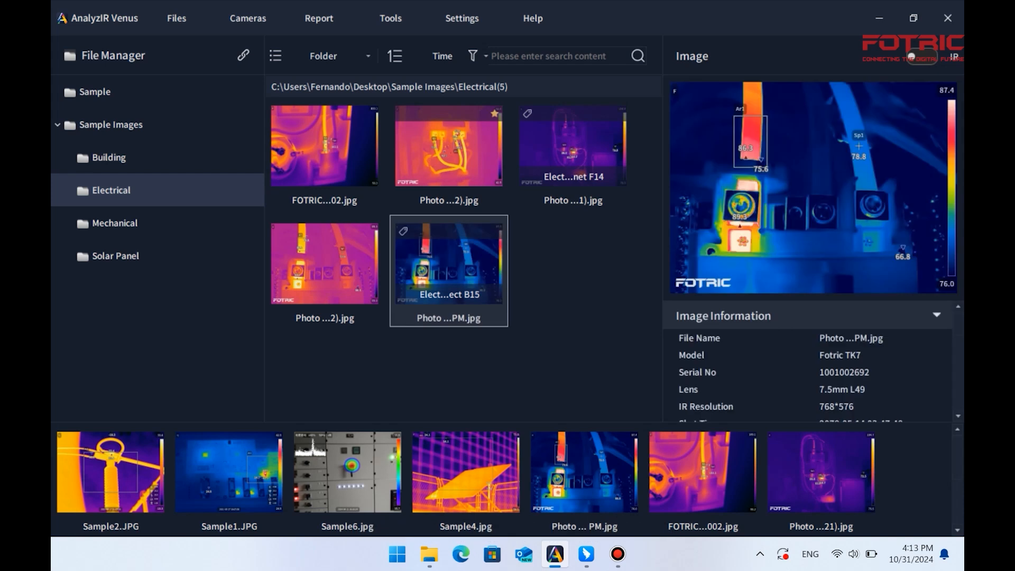
scroll(809, 365, down, 2)
scroll(807, 361, down, 5)
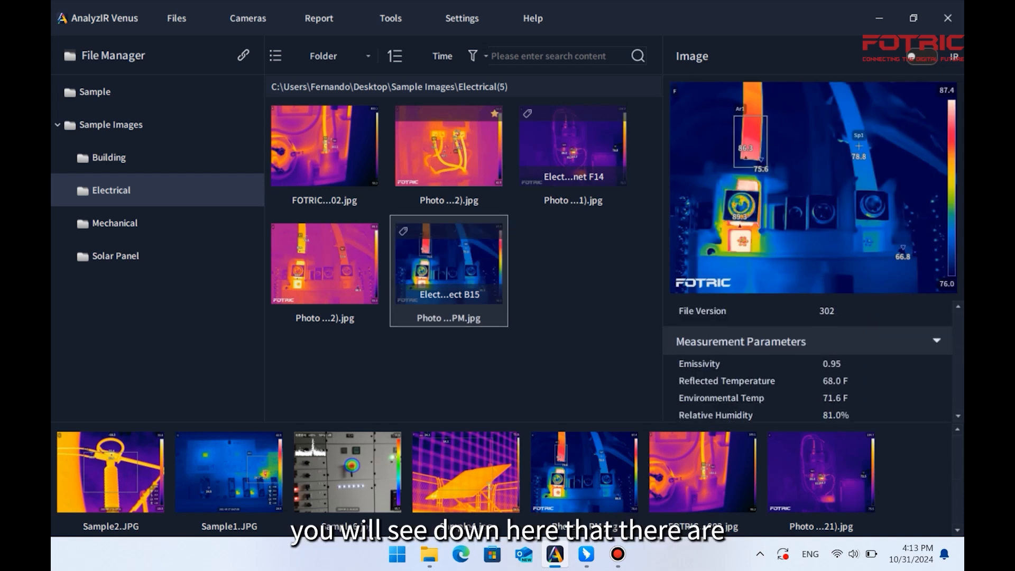
scroll(807, 361, down, 4)
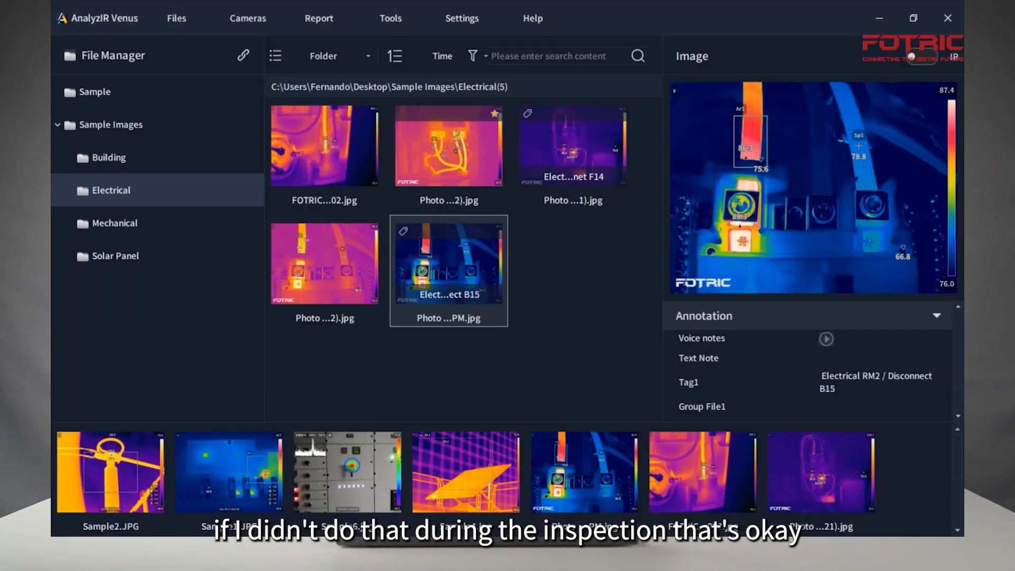
Open the first image in the Mechanical folder, showing the motor, and bring up its tag list.
click(193, 228)
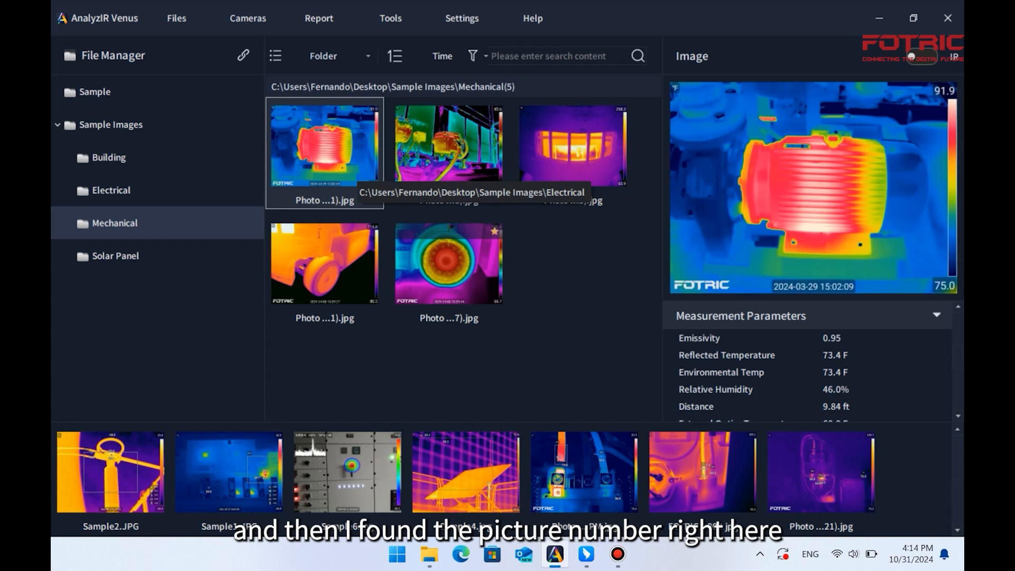
double_click(363, 166)
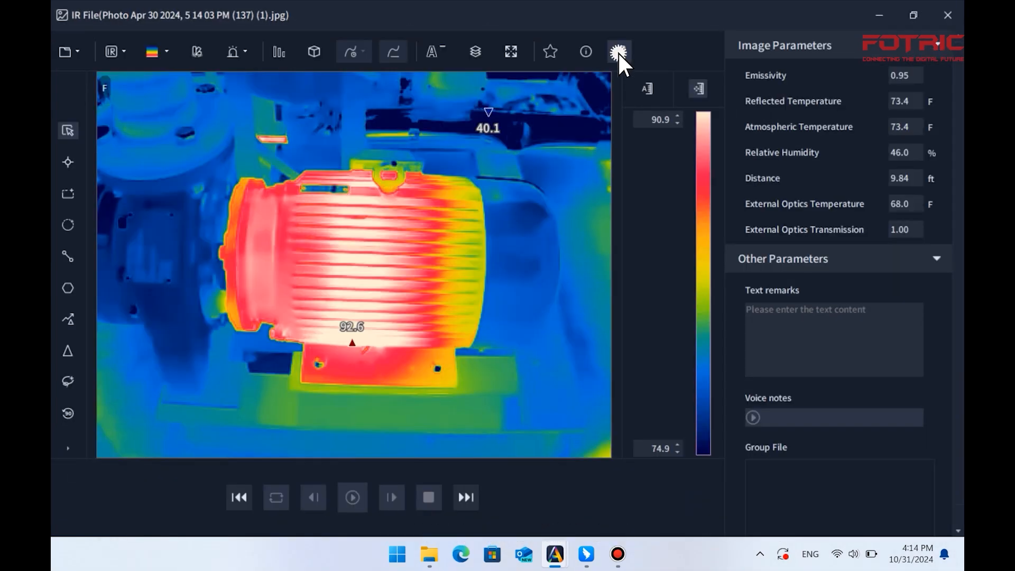
click(619, 51)
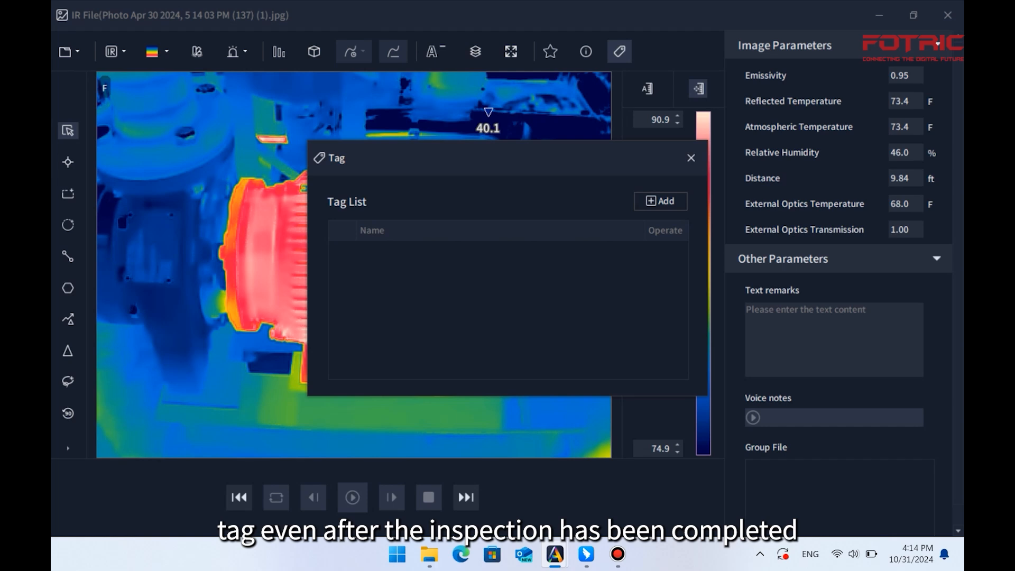
Add the tag "Process rm1/Motor12B" to the motor image, then close the image and save the change.
click(660, 201)
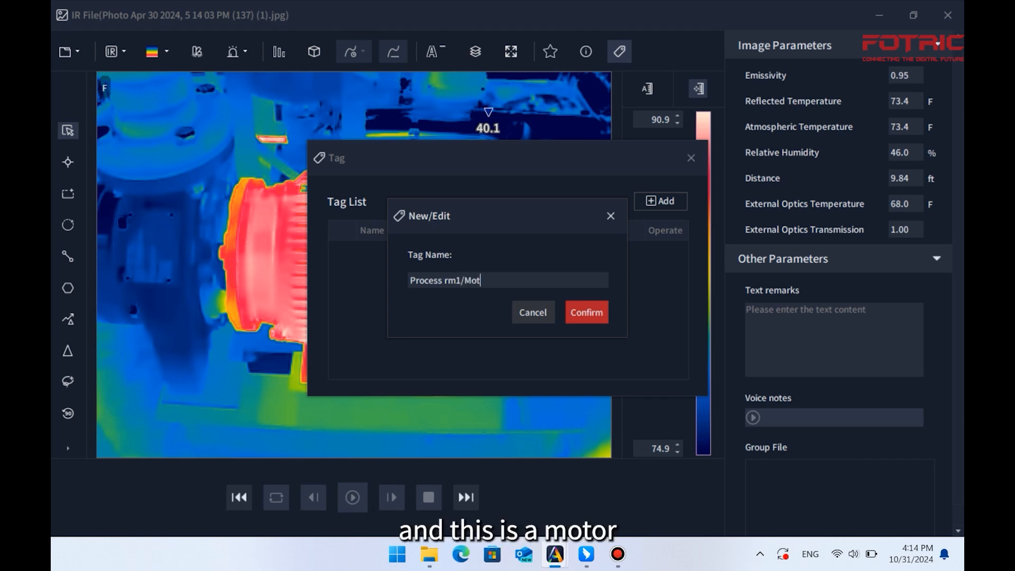
text(12)
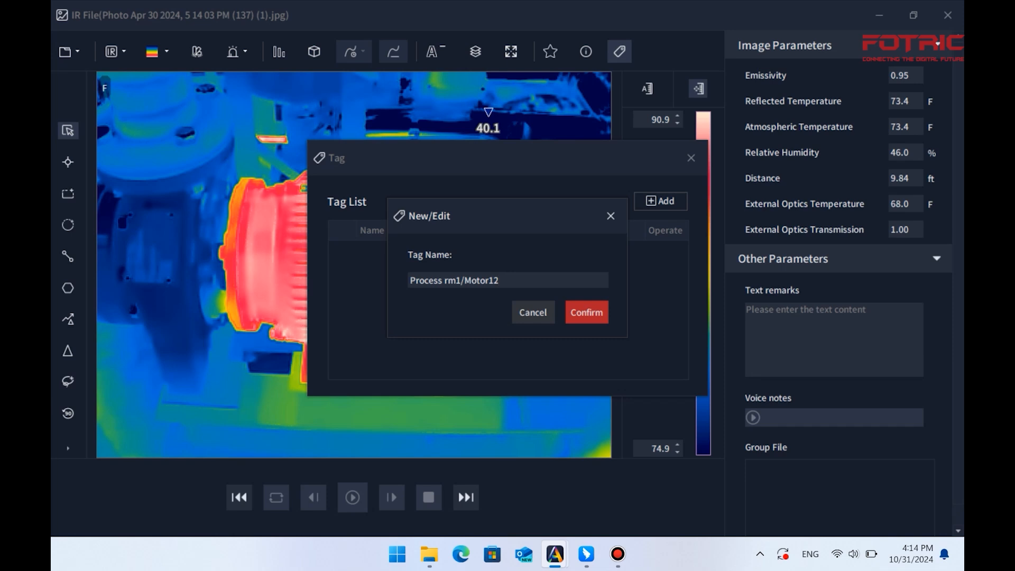
text(B)
click(587, 312)
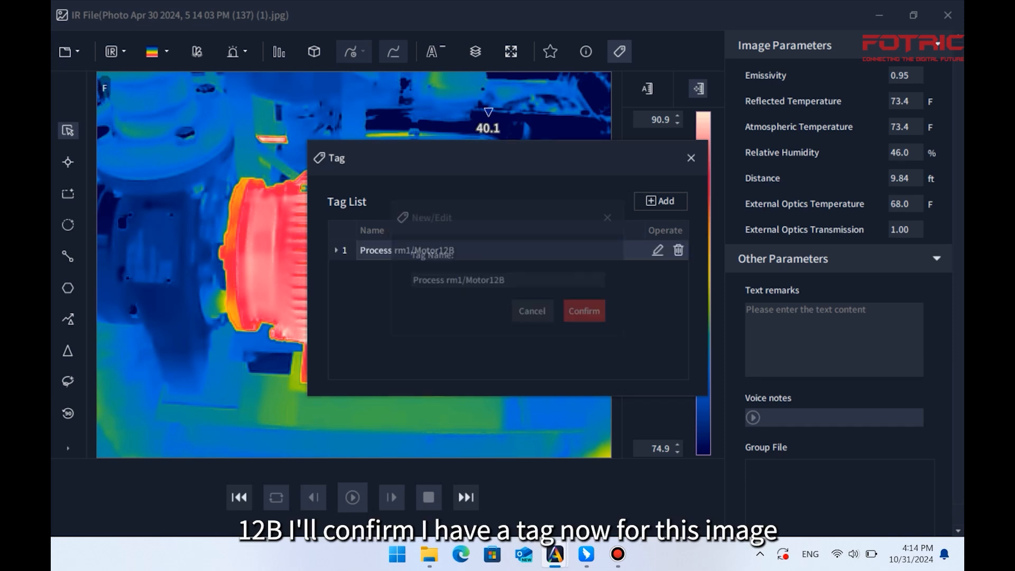
click(691, 157)
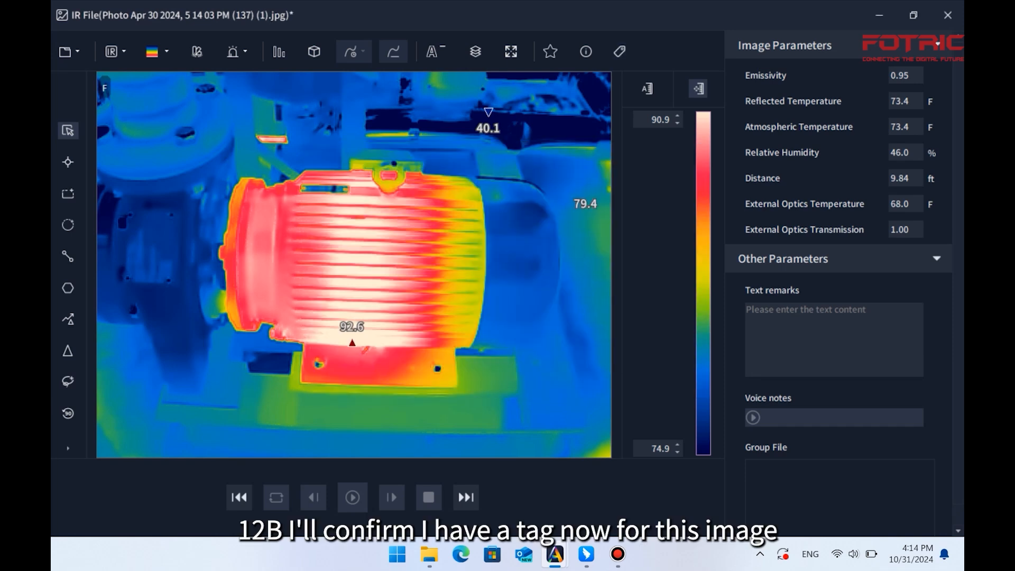
click(948, 14)
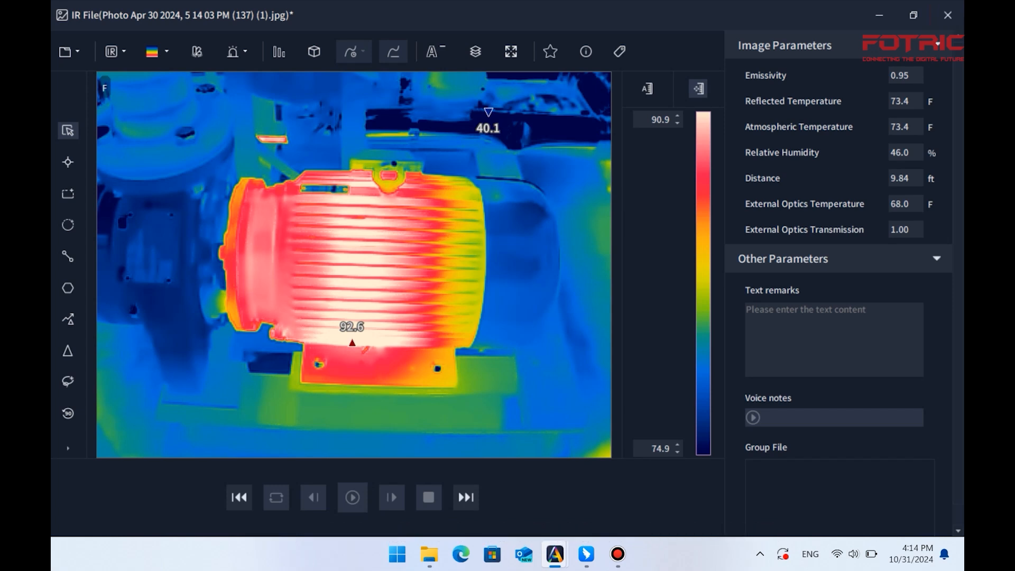
click(727, 329)
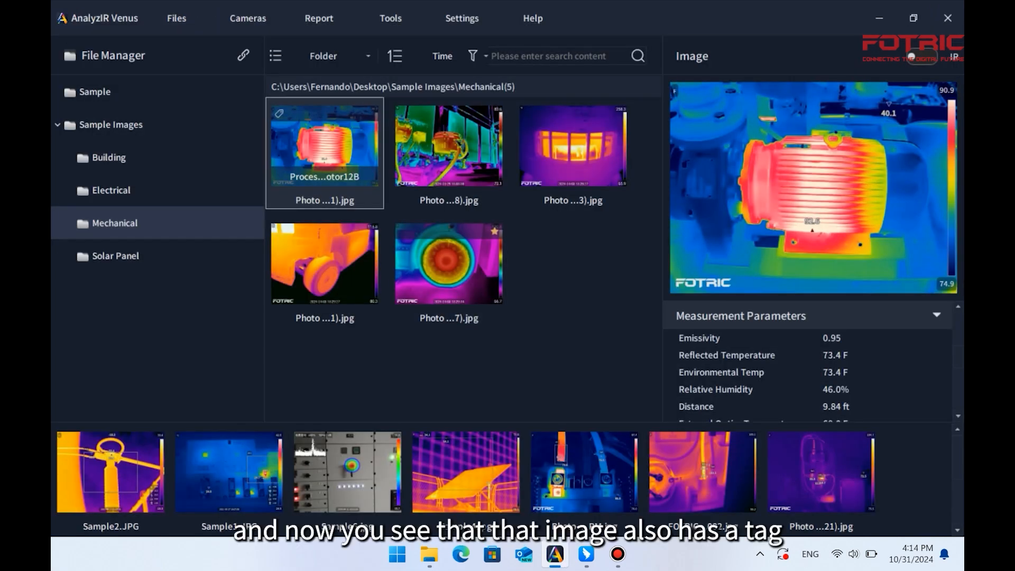
Select only the three tagged images in Sample Images: the F14 and B15 Electrical images and the Motor12B Mechanical image.
scroll(807, 360, down, 3)
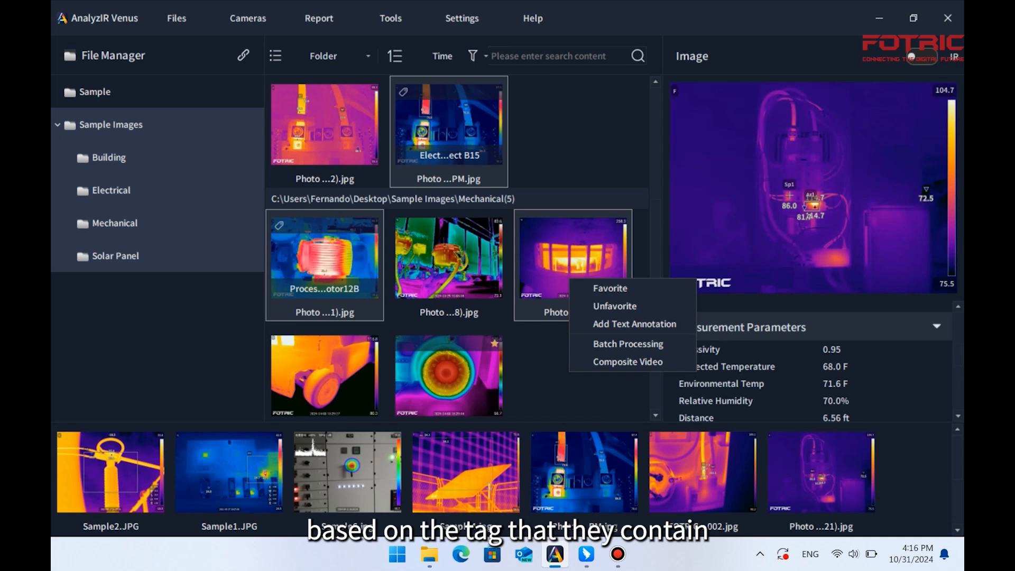
click(573, 376)
click(325, 259)
scroll(449, 222, up, 1)
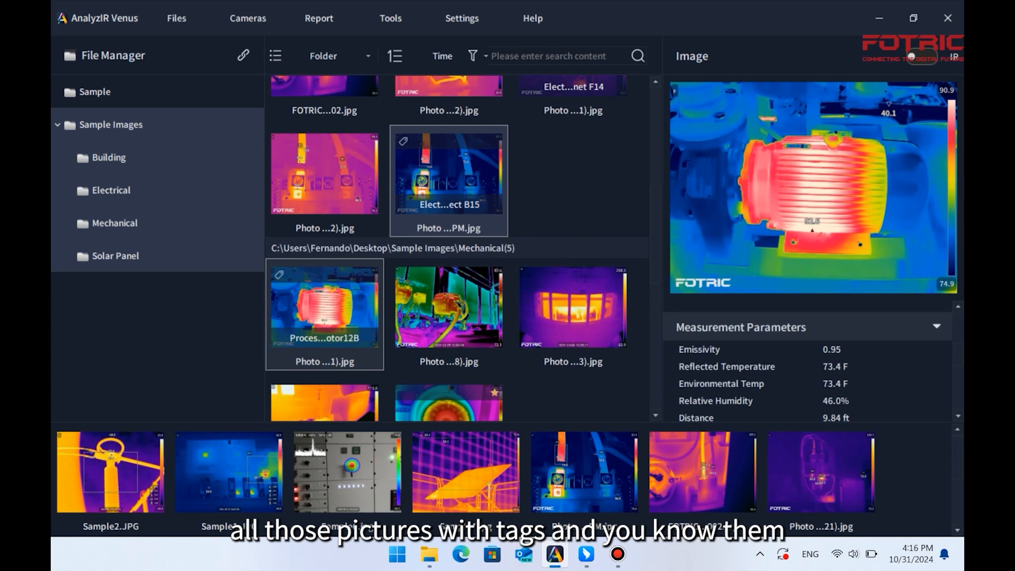
click(449, 175)
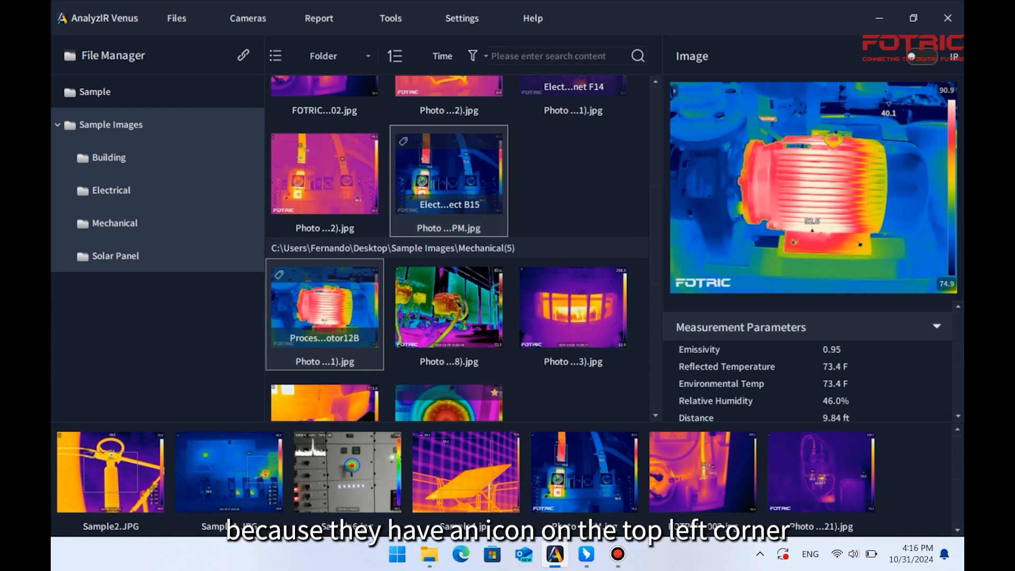
scroll(449, 211, up, 5)
click(573, 317)
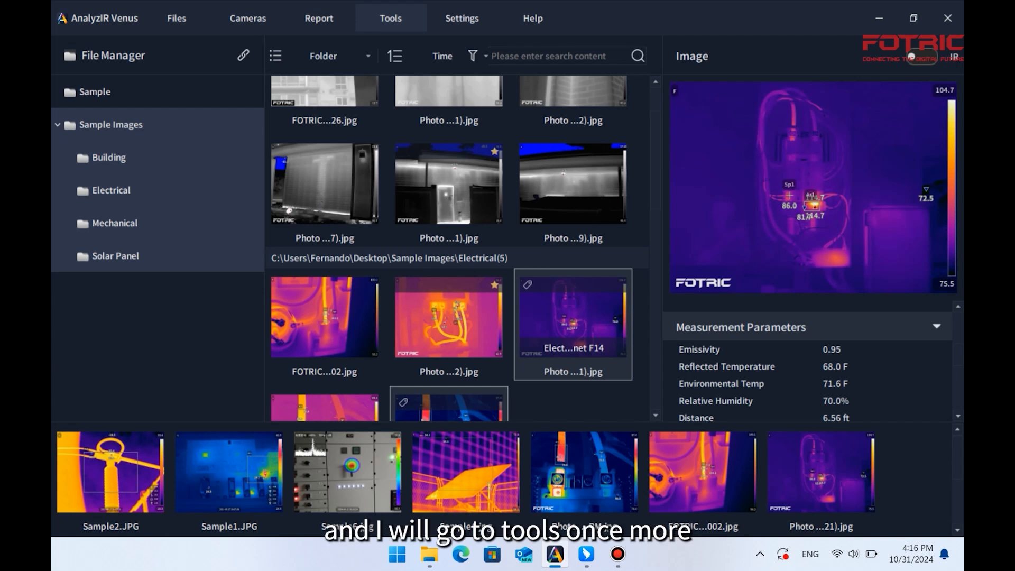
Open the three tagged images in Batch Processing and add an Automatic Naming task.
click(391, 17)
click(373, 49)
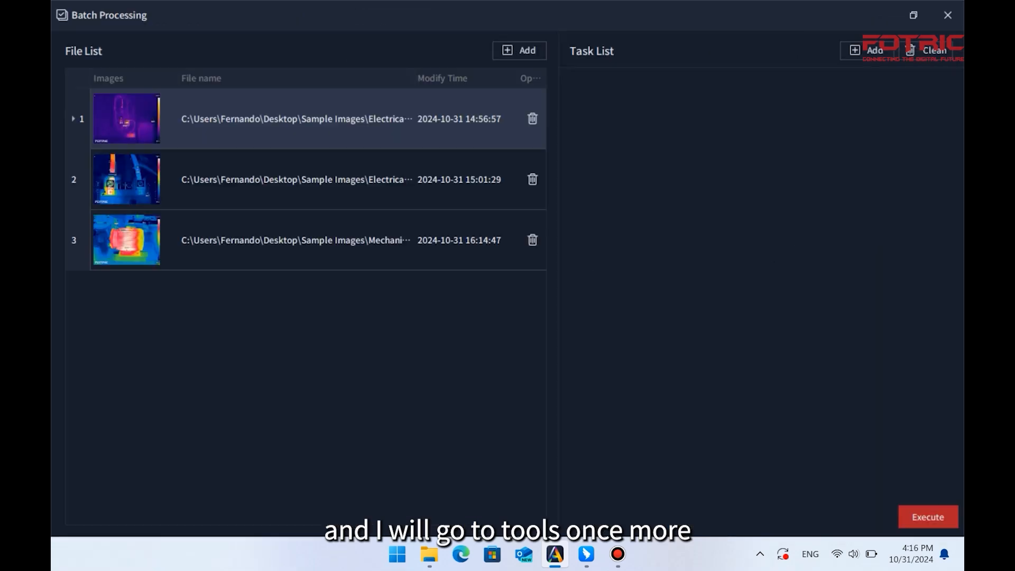
click(868, 51)
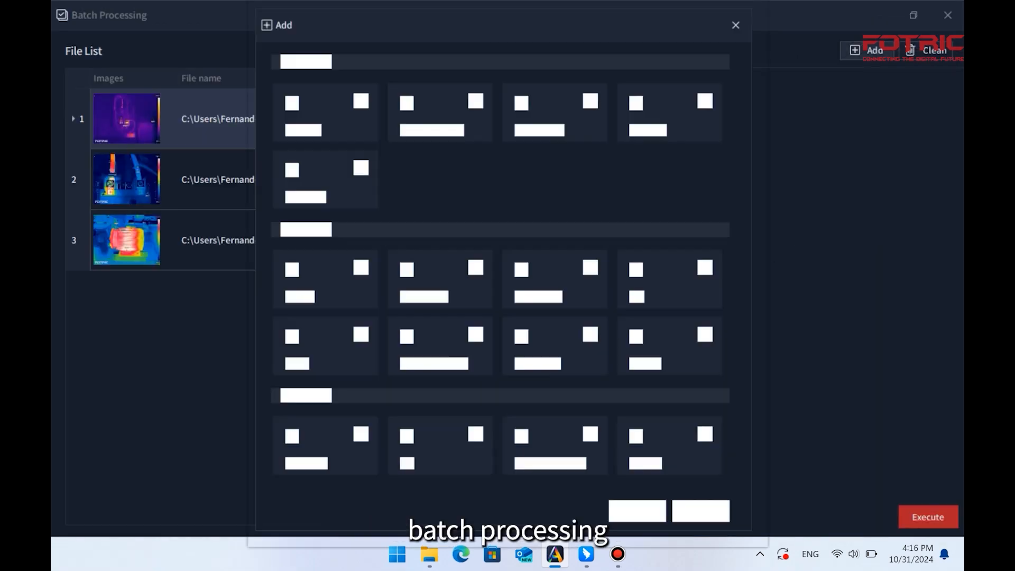
click(596, 447)
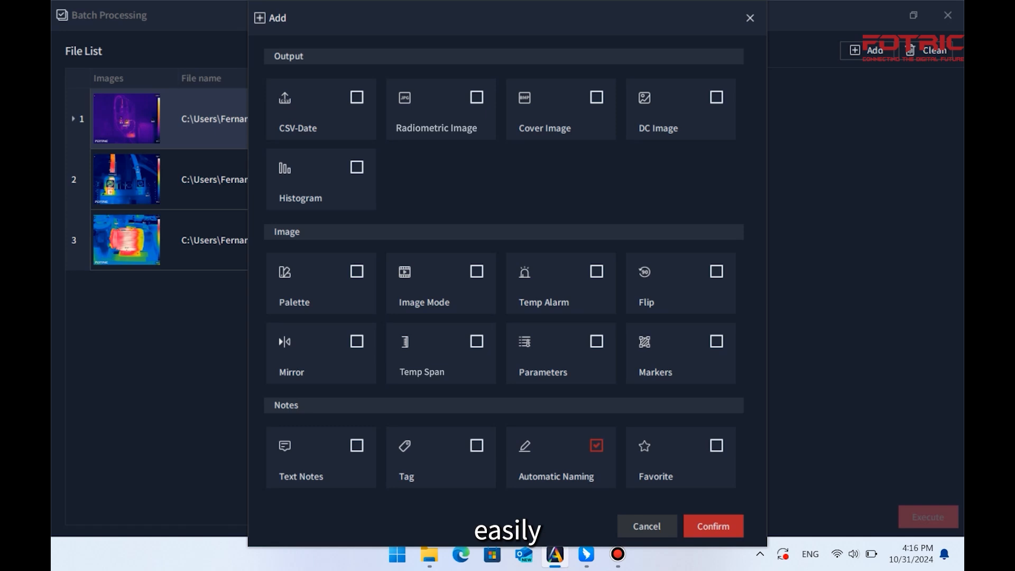
click(714, 526)
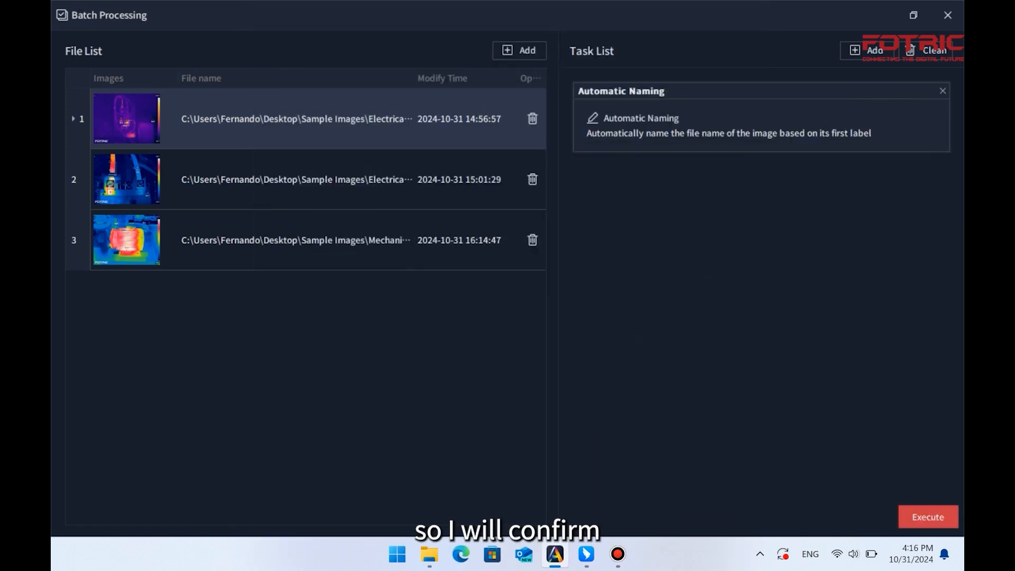
Run the Automatic Naming task on the three tagged images and close Batch Processing.
click(928, 517)
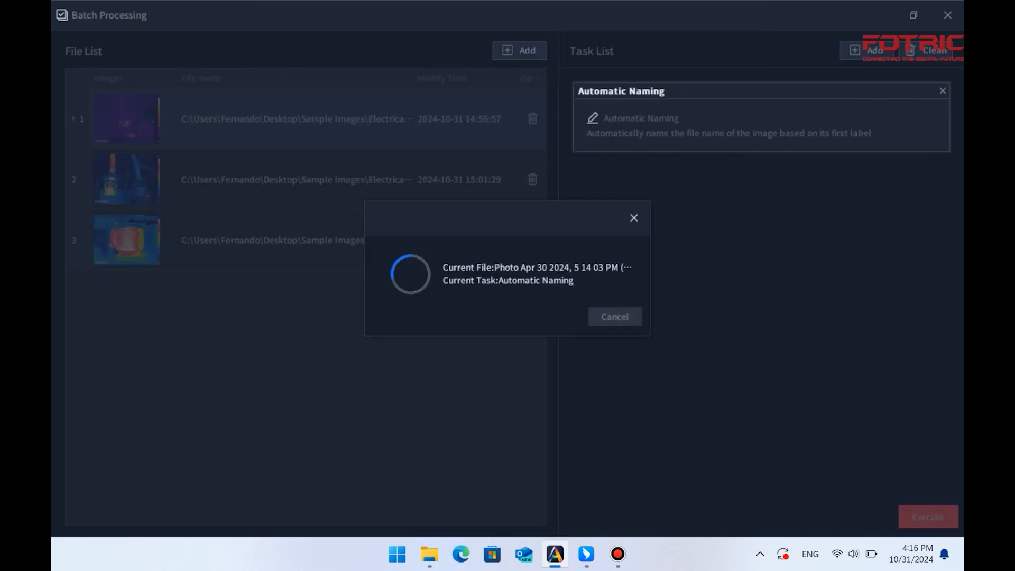
click(574, 329)
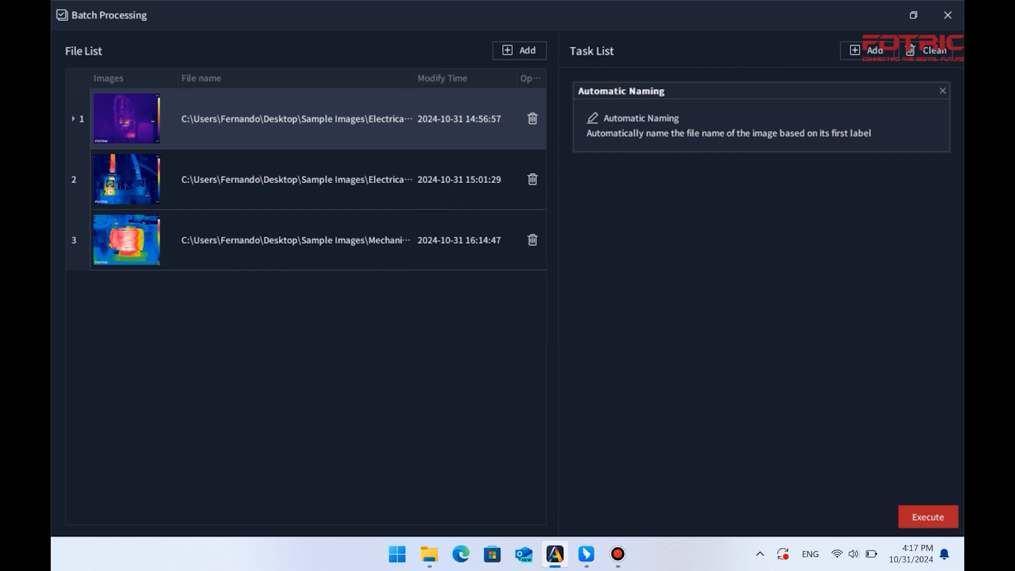
click(948, 15)
click(612, 329)
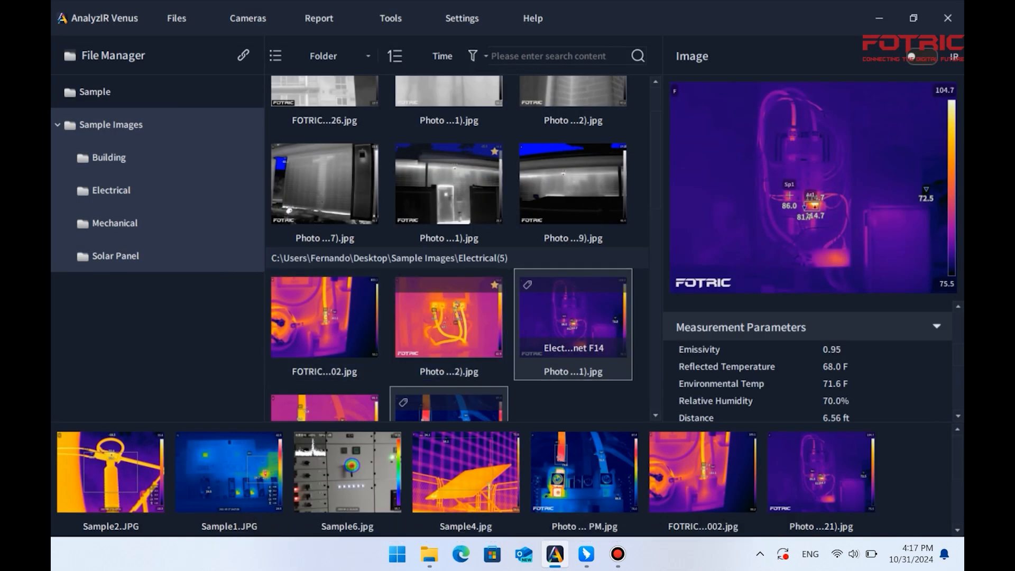
Select all five images in the Solar Panel group of Sample Images.
scroll(457, 249, down, 3)
click(573, 286)
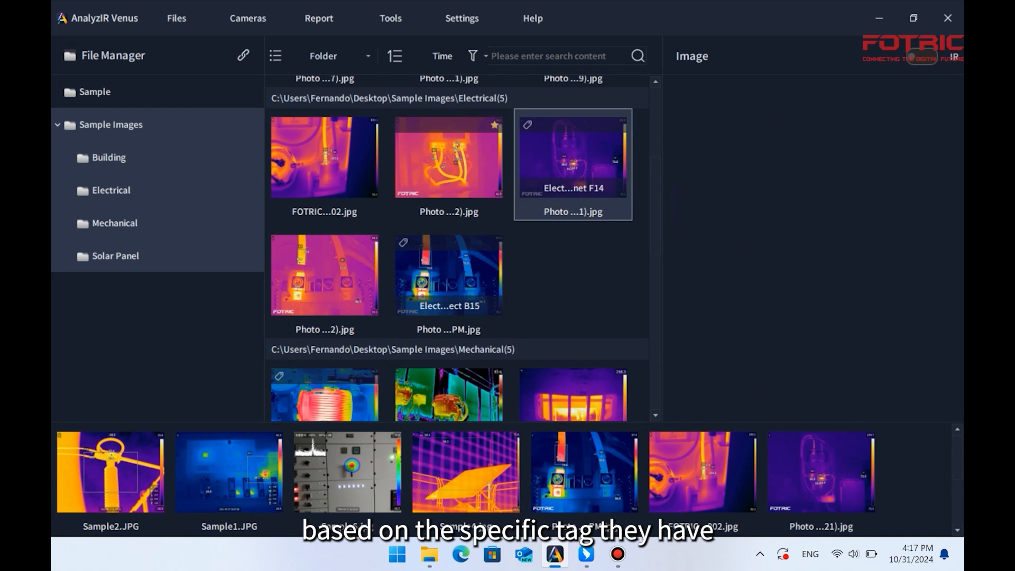
scroll(808, 365, down, 1)
scroll(808, 365, up, 3)
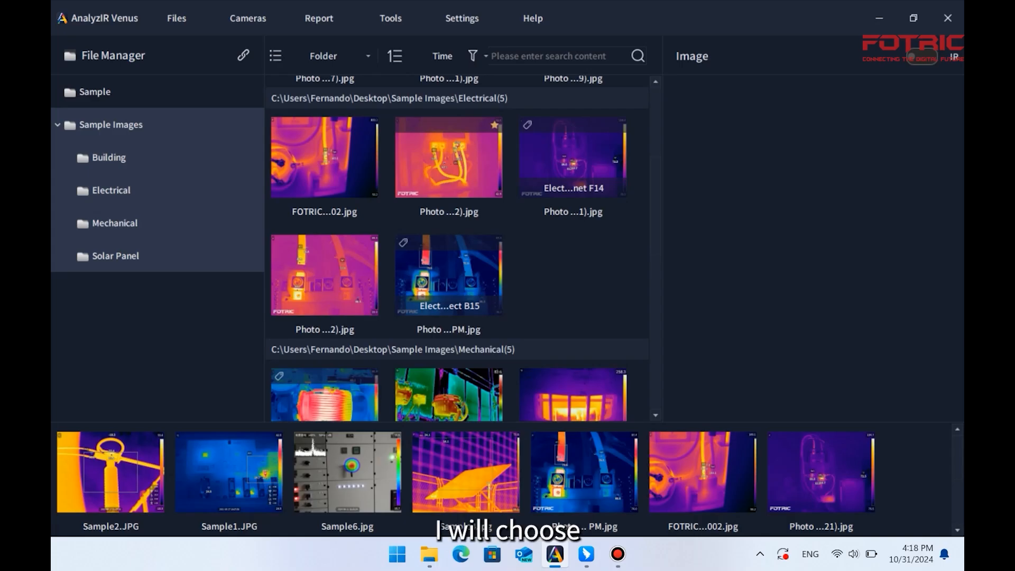
scroll(458, 249, up, 1)
scroll(458, 249, down, 4)
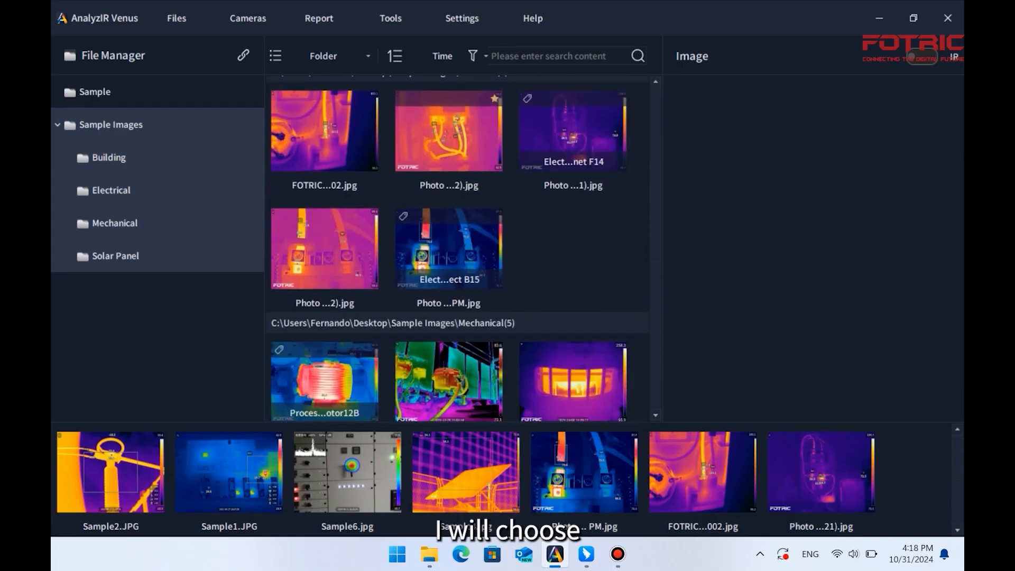
scroll(457, 249, down, 5)
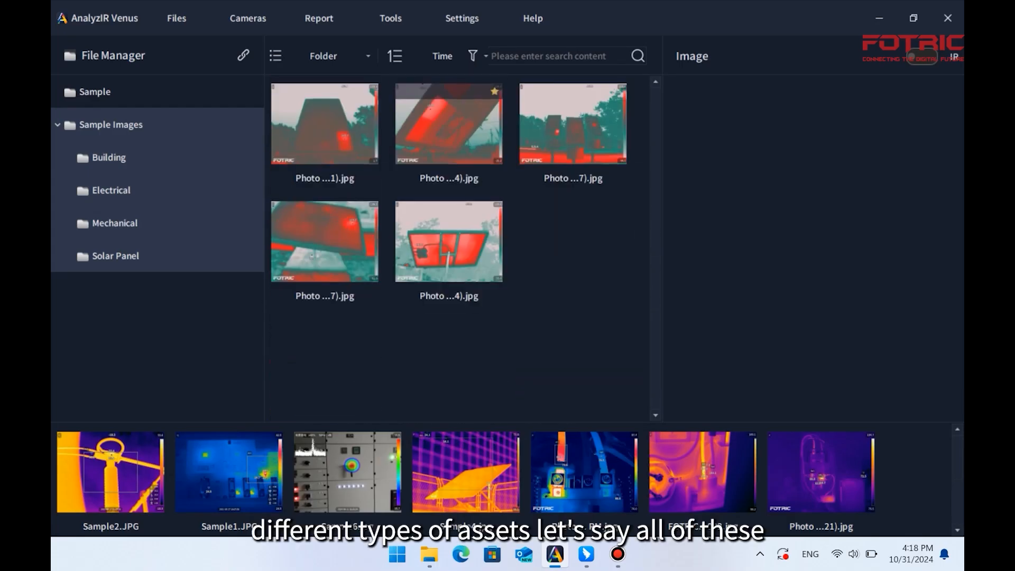
drag(590, 344, 324, 161)
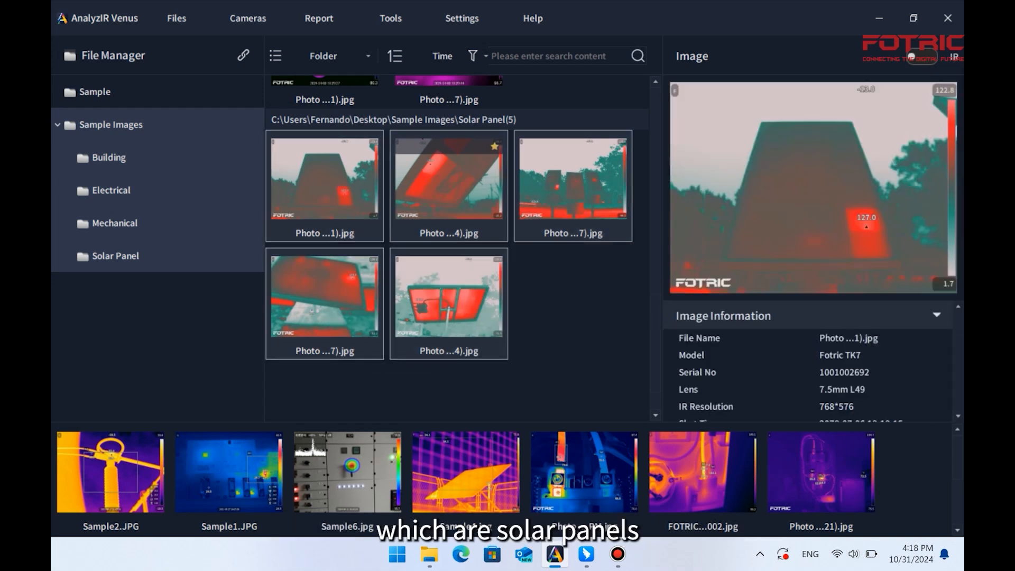
Open the five solar panel images in Batch Processing and add a Tag task with the tag "Solar Panel".
click(391, 16)
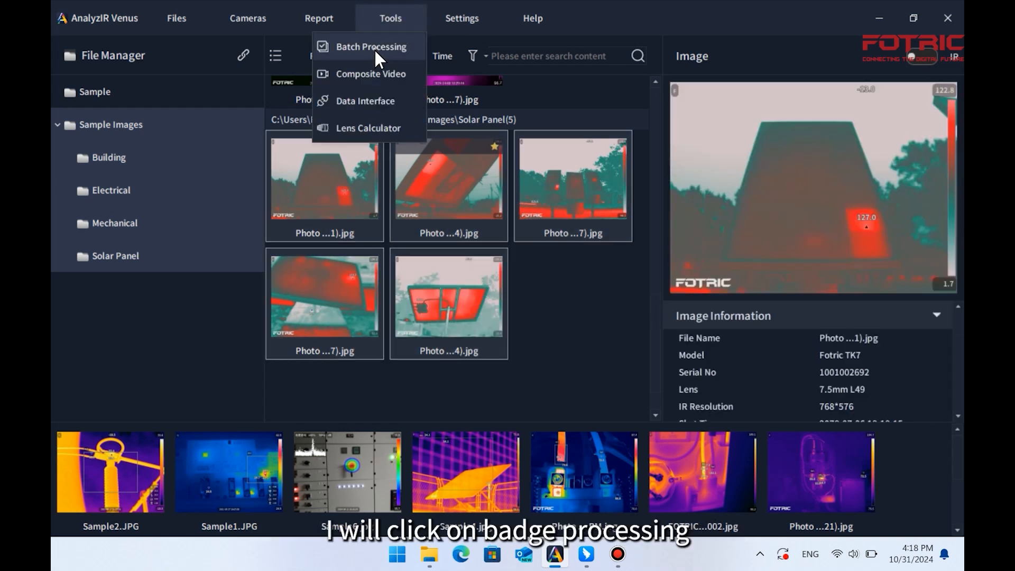
click(373, 47)
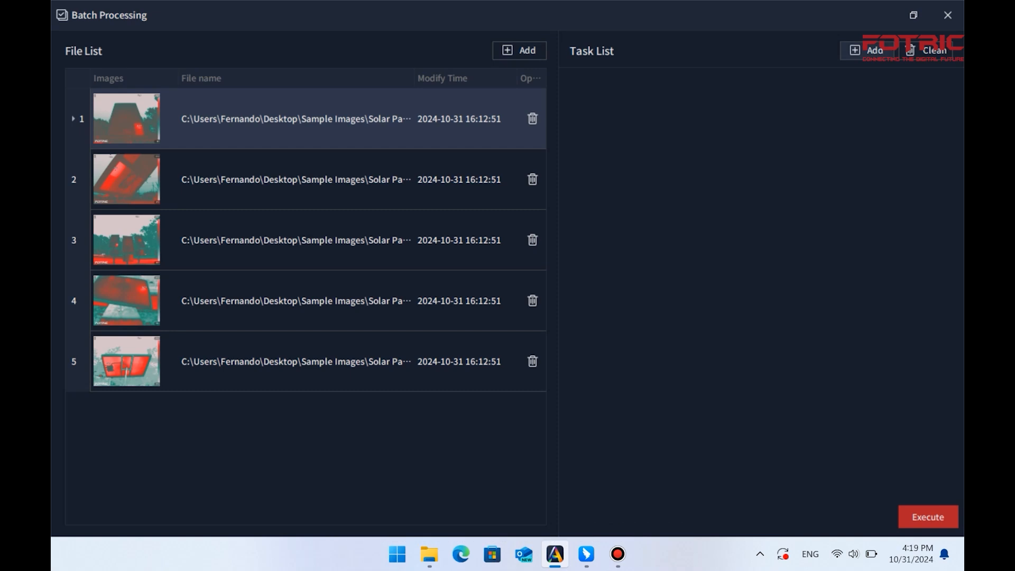
click(867, 50)
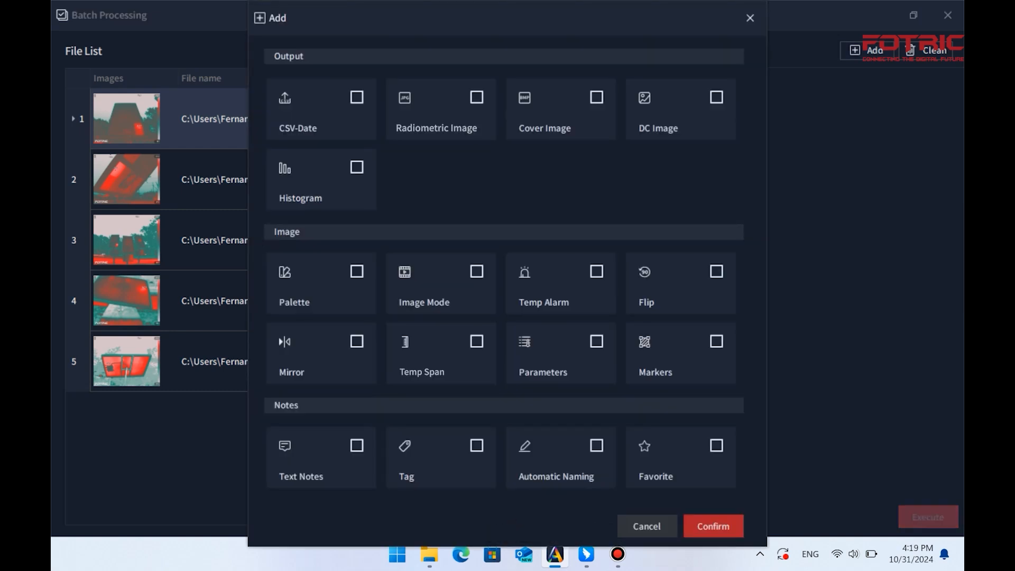
click(476, 445)
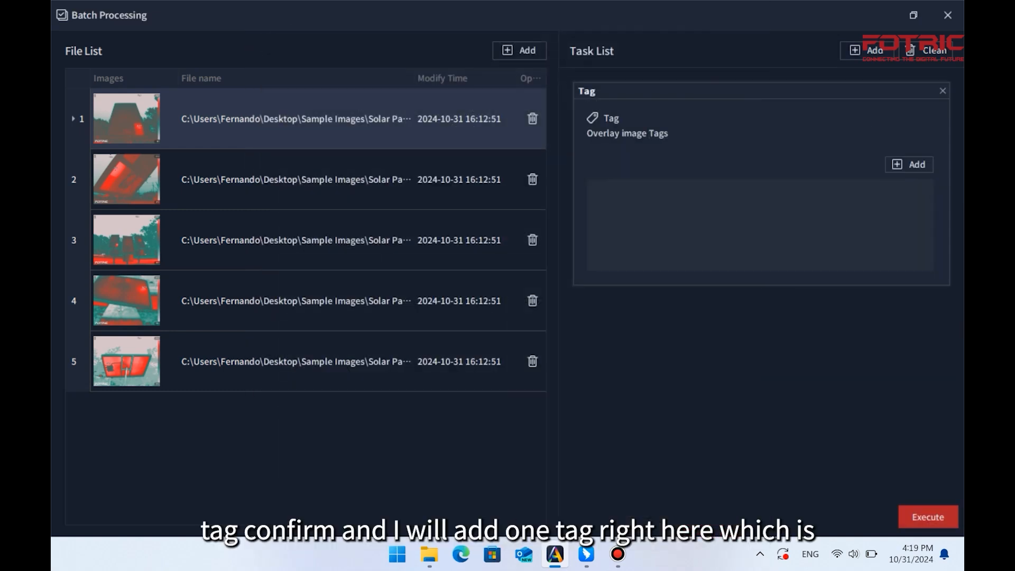
click(910, 164)
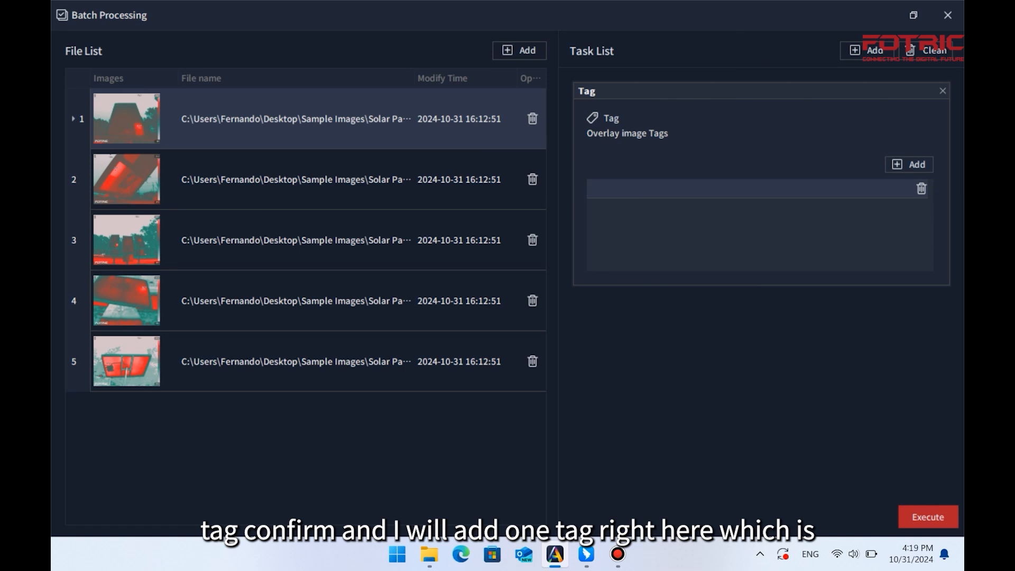
text(Solar Panel)
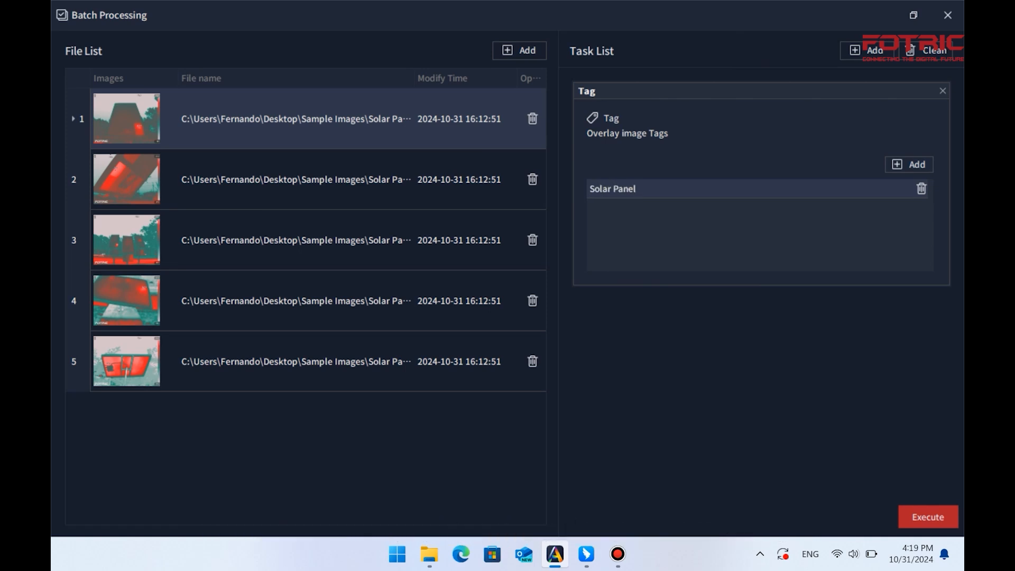
Run the "Solar Panel" tagging task on the five images and close Batch Processing.
click(928, 516)
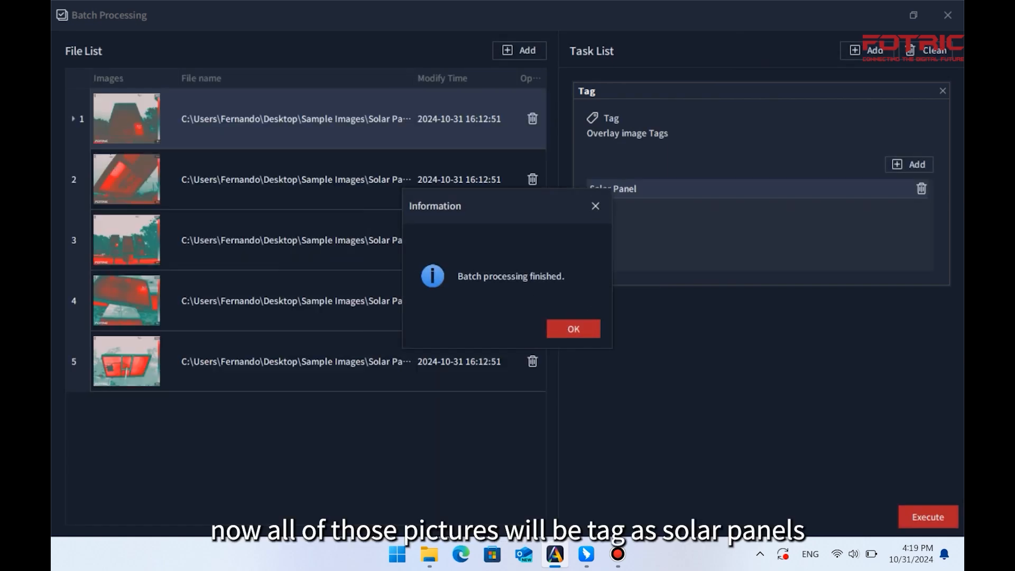
click(574, 329)
click(948, 16)
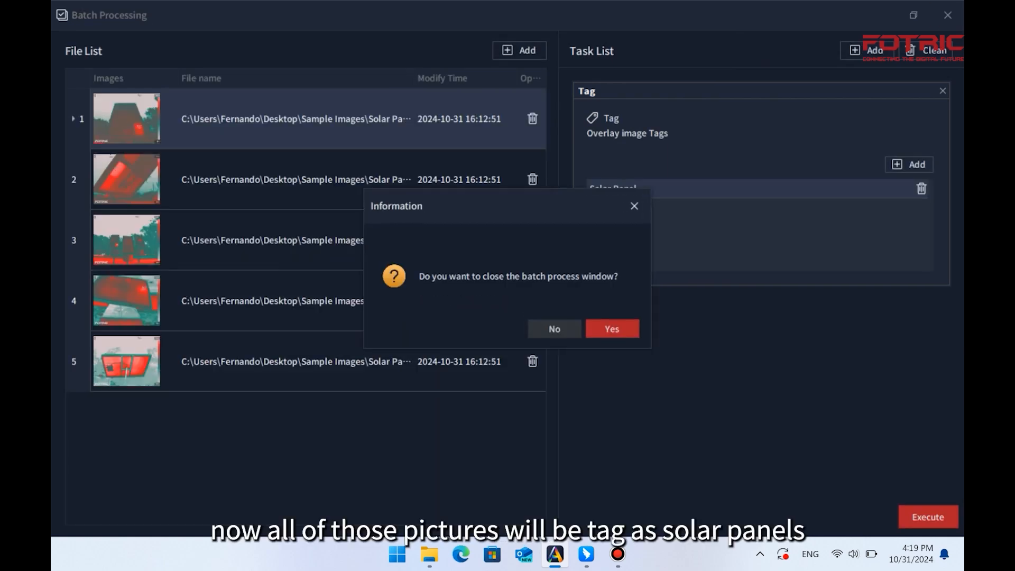
click(612, 329)
Check the tag annotation of the first Solar Panel image and of the Motor12B image in the Mechanical group.
click(325, 374)
scroll(809, 359, down, 5)
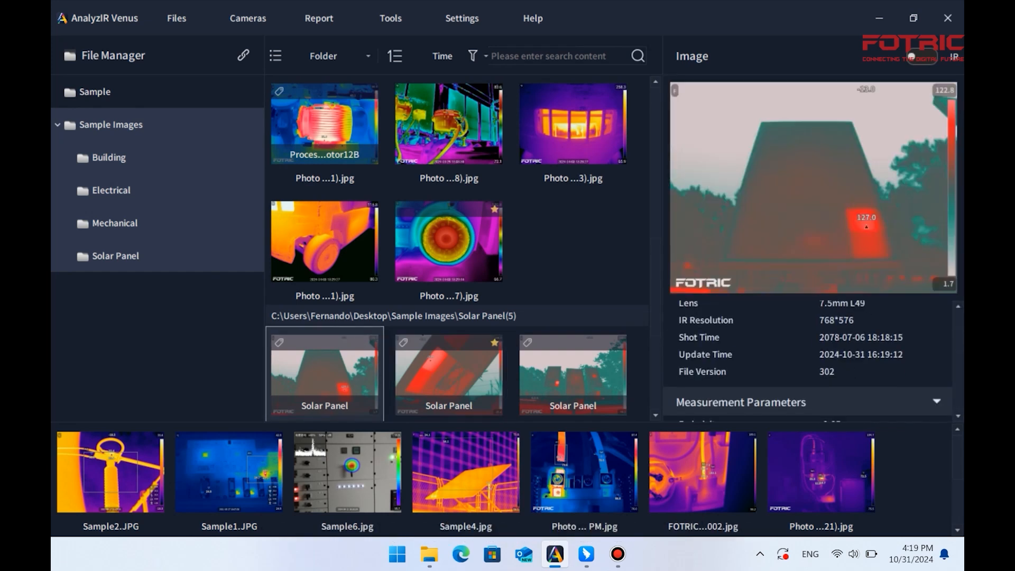
scroll(809, 360, down, 8)
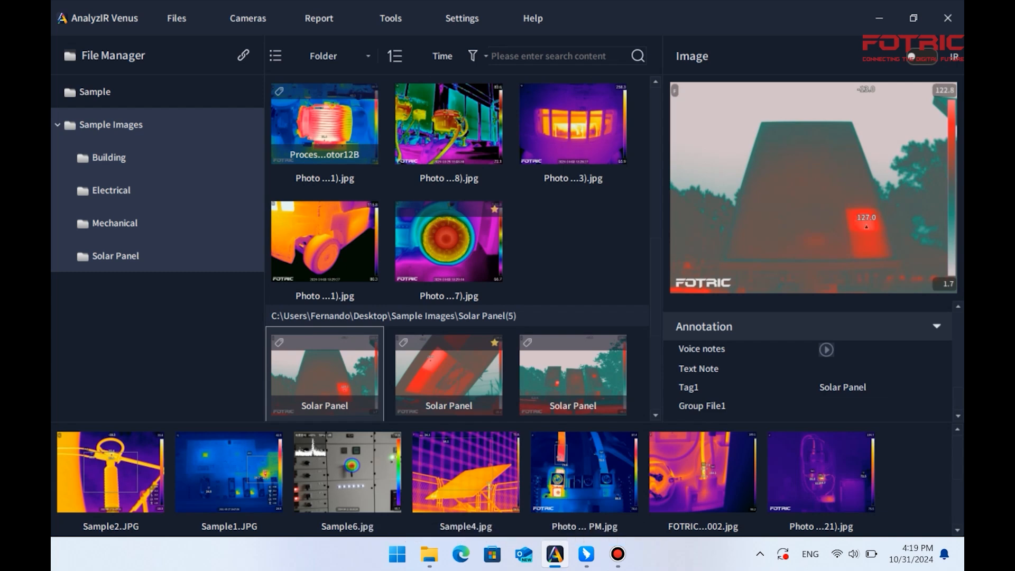
click(324, 129)
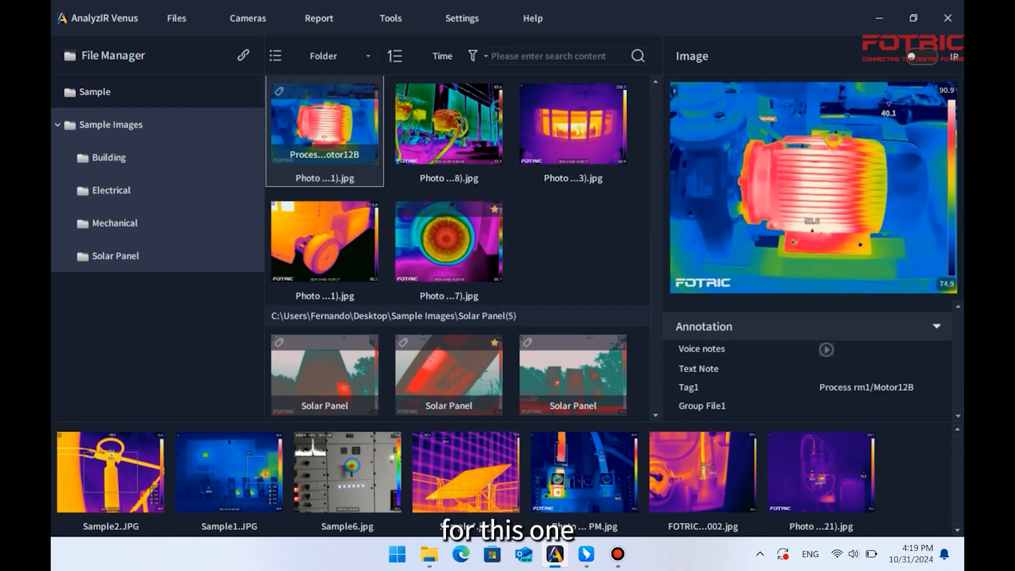
Select the B15 image and the untagged image beside it in the Electrical group.
scroll(449, 317, up, 5)
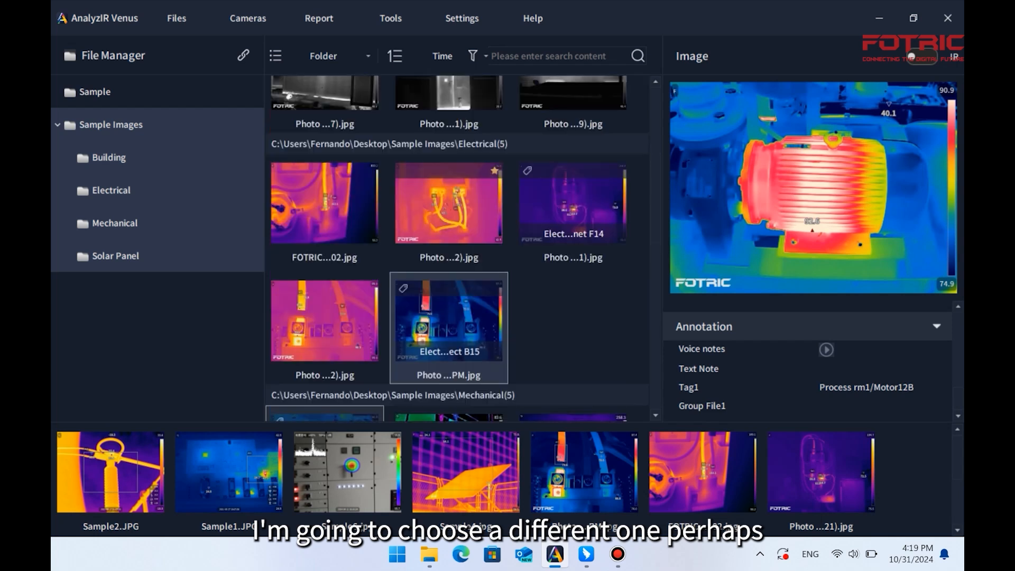
scroll(449, 275, up, 1)
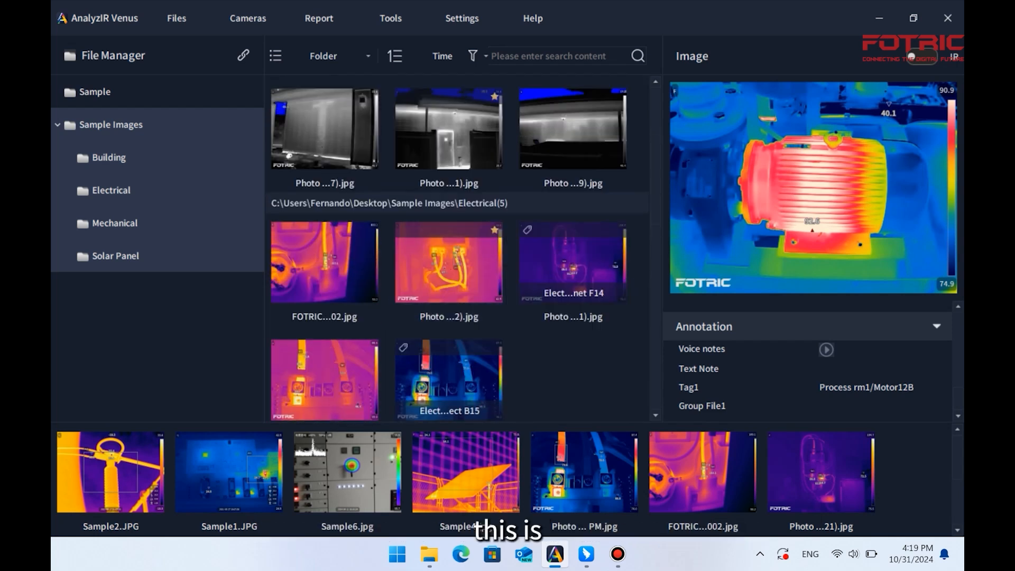
click(449, 380)
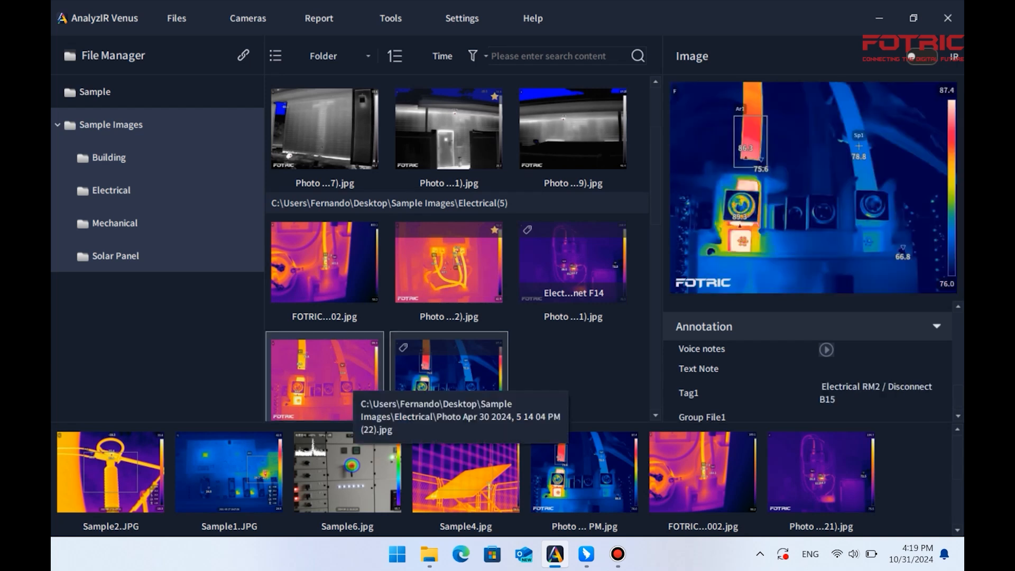
click(344, 382)
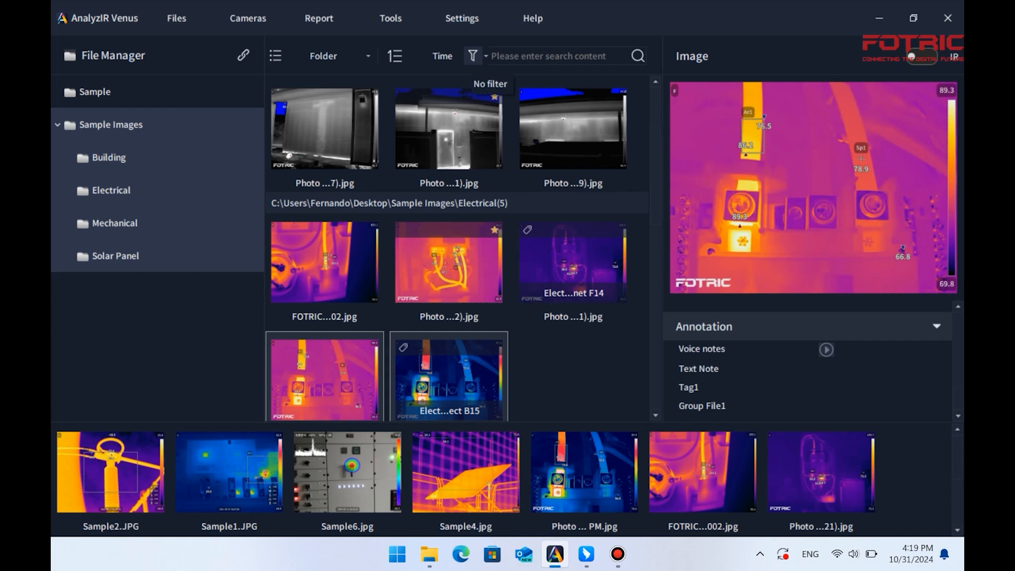
Open the two Electrical images in Batch Processing and add a Tag task with the tag "Electrical".
click(390, 18)
click(370, 44)
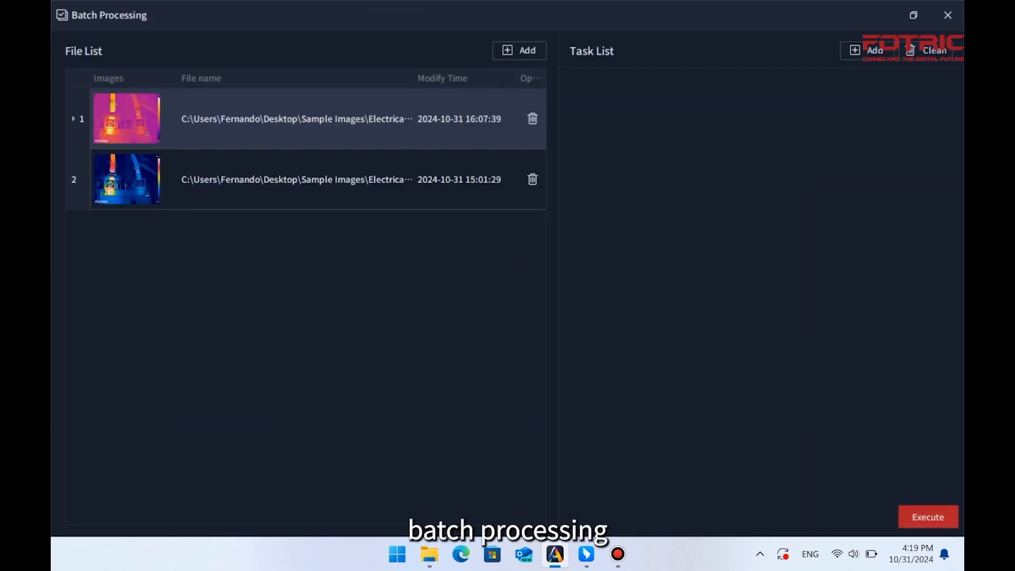
click(867, 50)
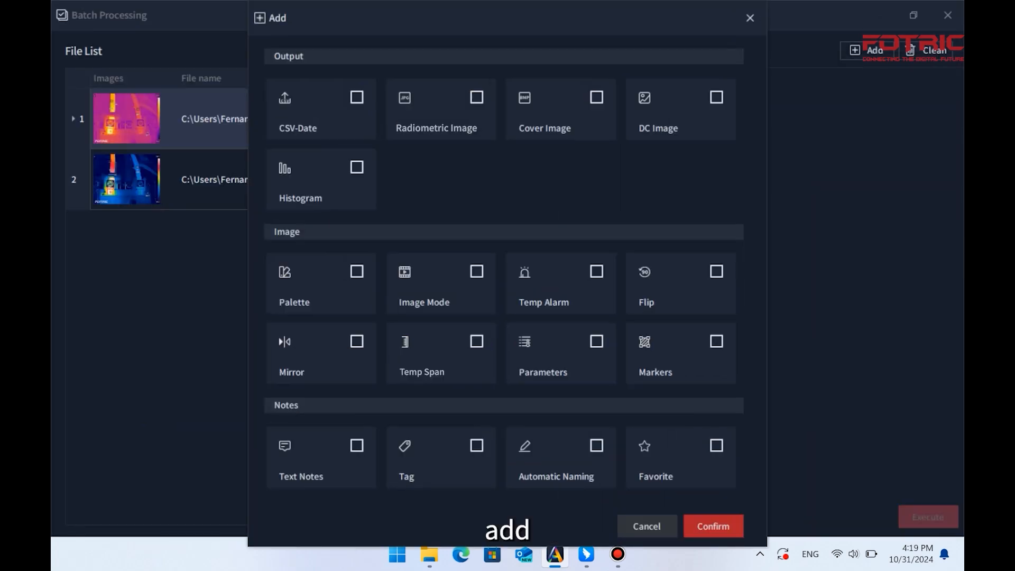
click(476, 446)
click(713, 526)
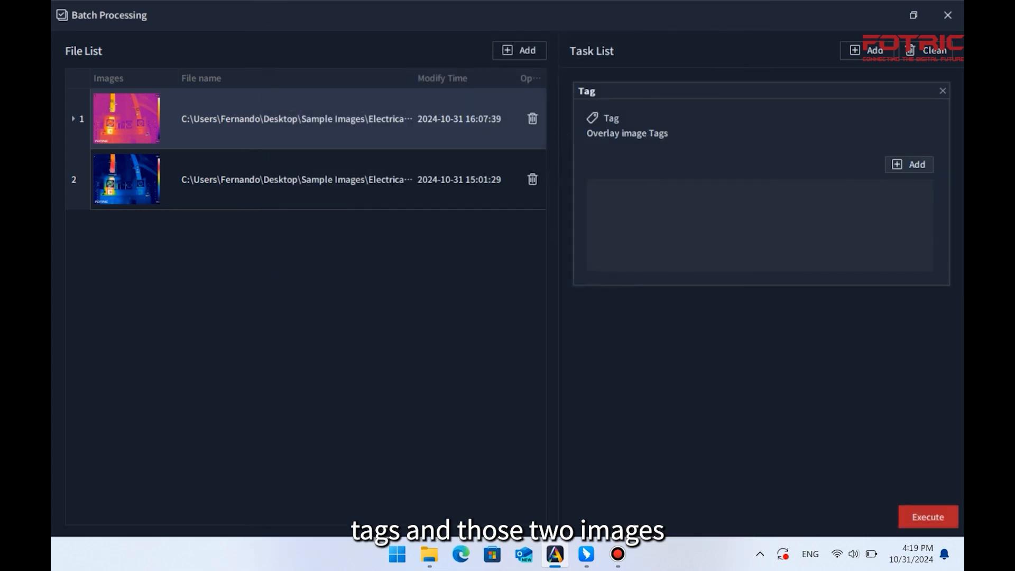
click(909, 164)
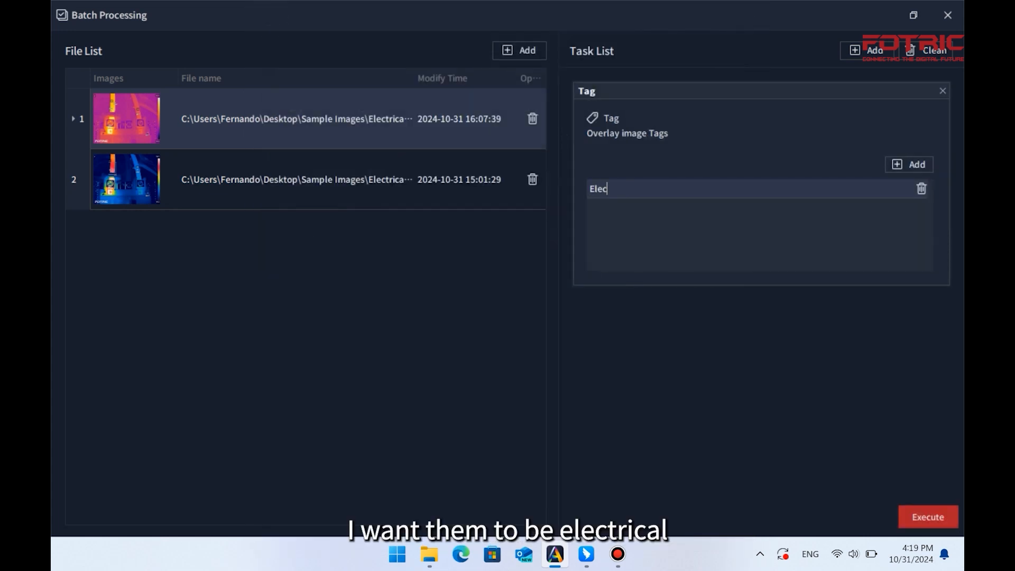
Run the "Electrical" tagging task on the two images and close Batch Processing.
click(928, 516)
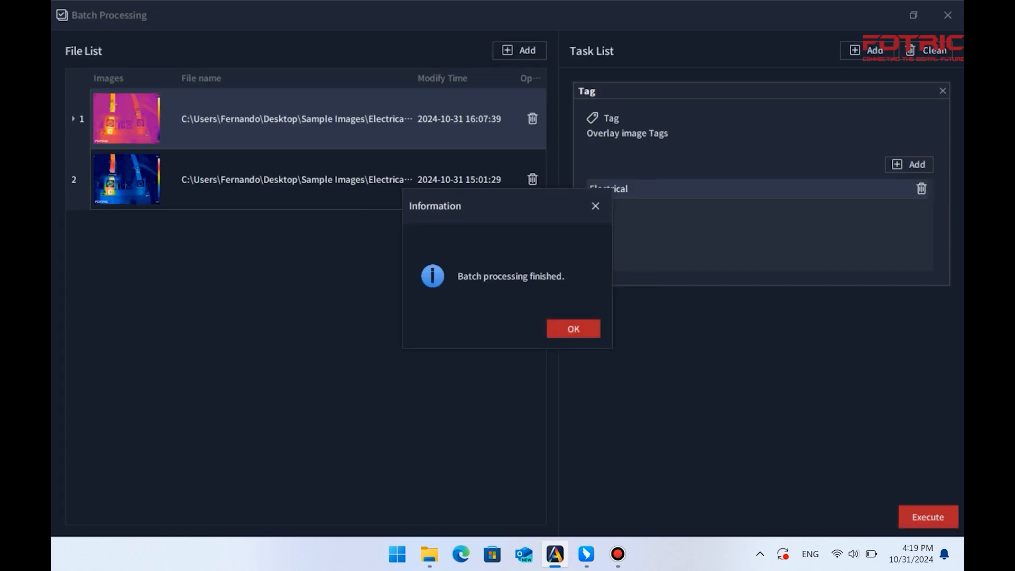
click(574, 327)
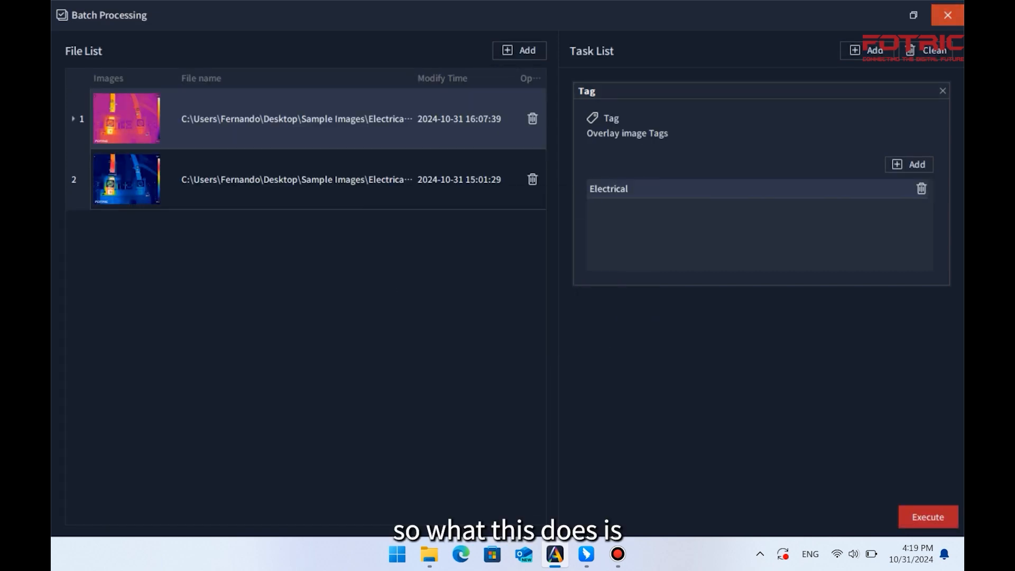
click(948, 14)
click(609, 325)
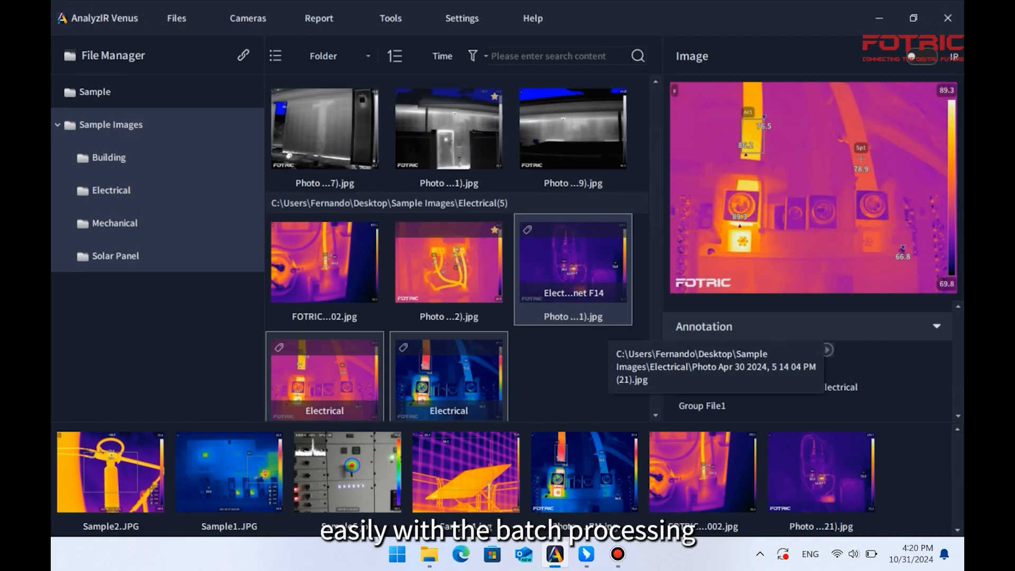
Reload the Sample Images folder and review its image groups down to the tagged Solar Panel images.
click(111, 125)
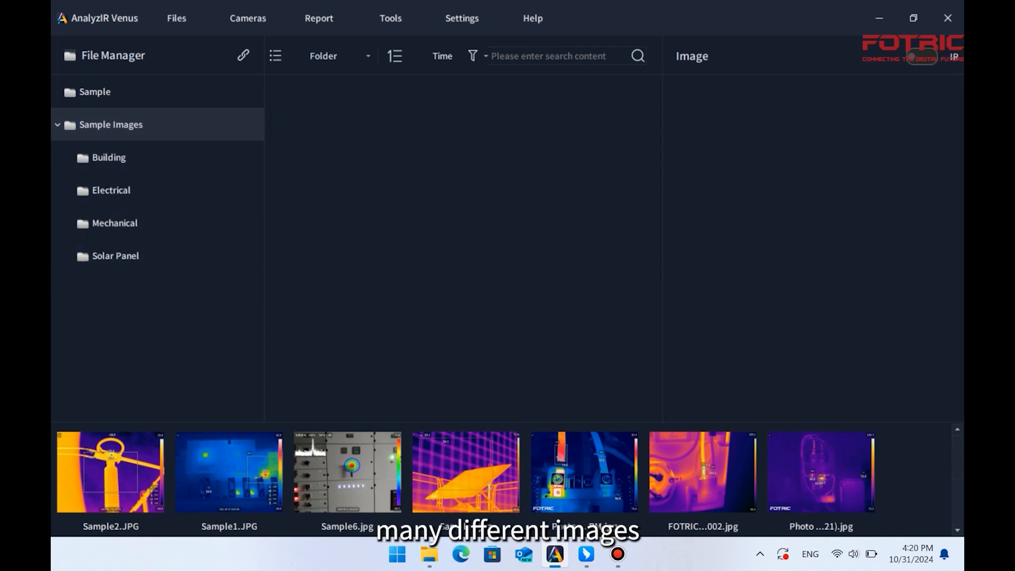
click(109, 158)
click(111, 125)
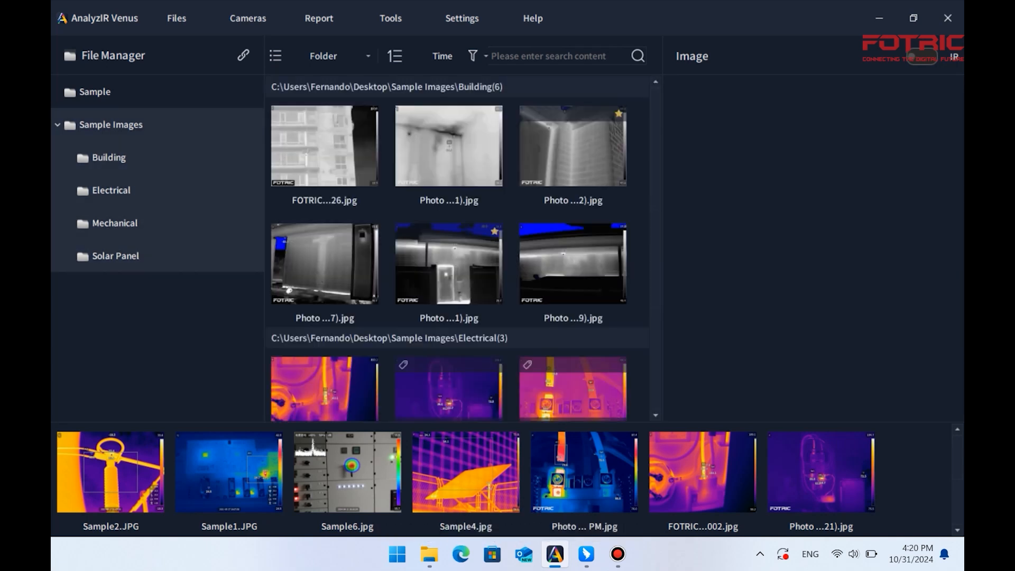
scroll(449, 259, down, 10)
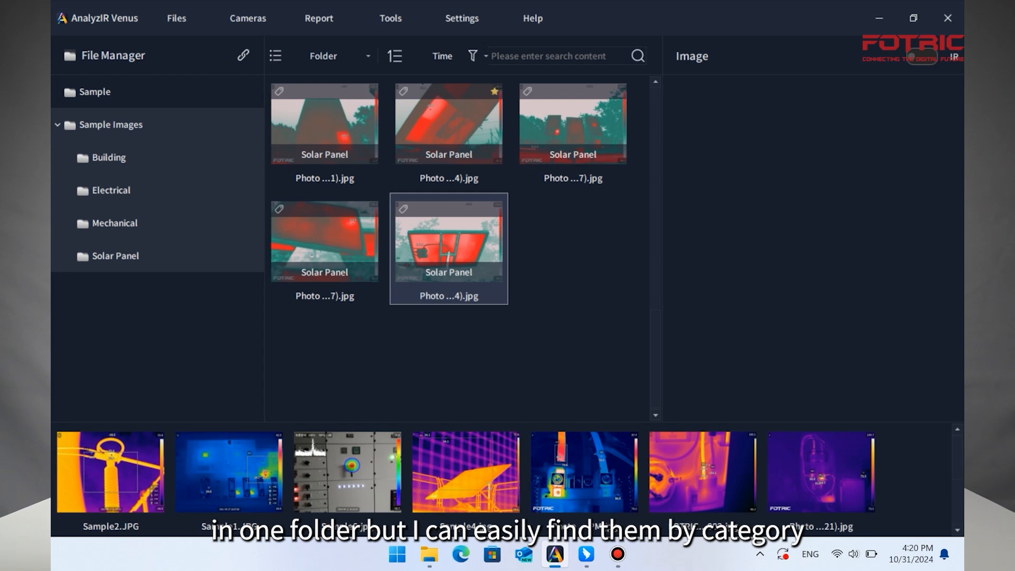
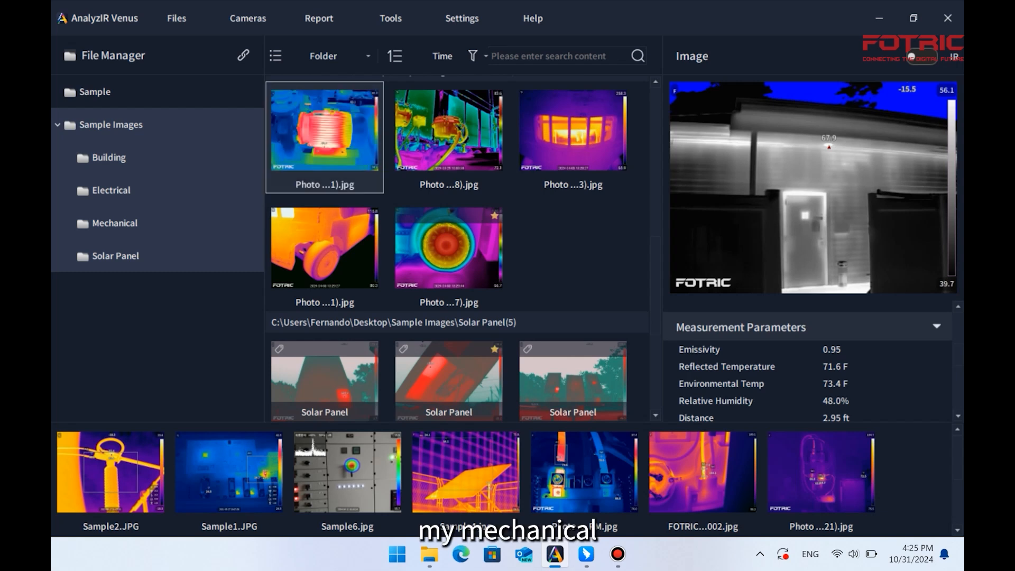
scroll(449, 254, down, 4)
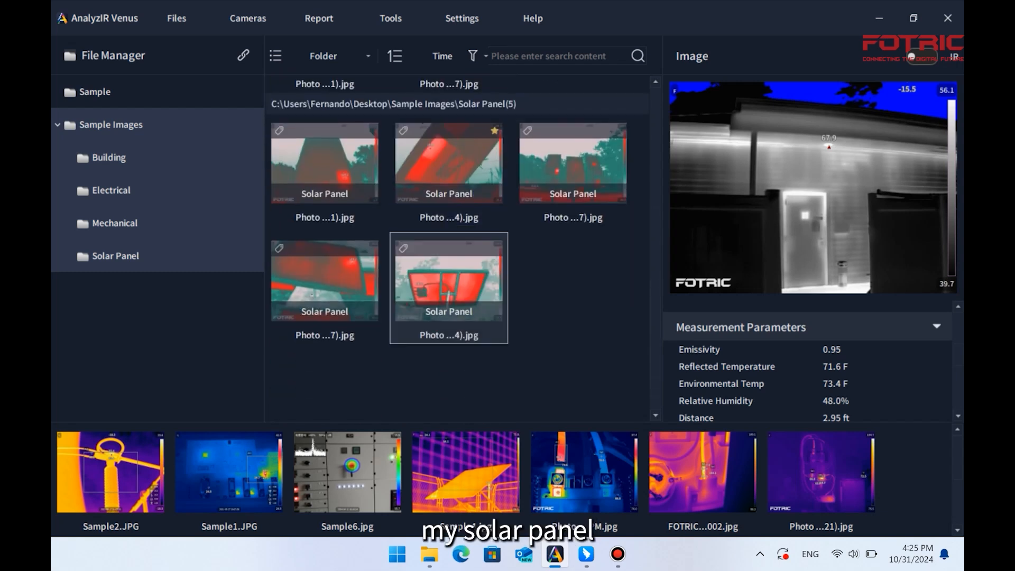
Open the four selected images, one from each folder, in Batch Processing and add a Tag task with the tag "Report as critical".
scroll(449, 254, up, 12)
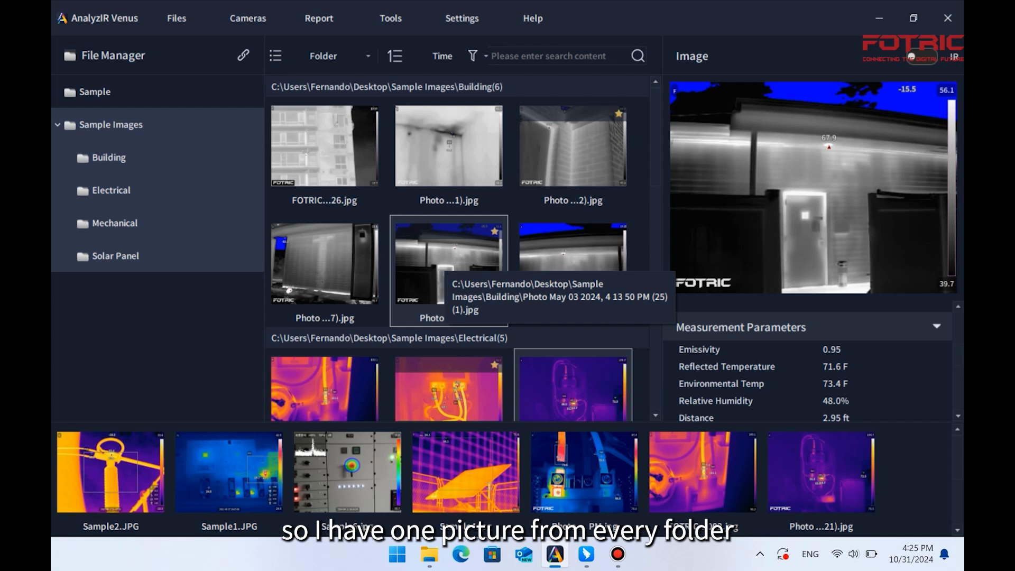
click(391, 18)
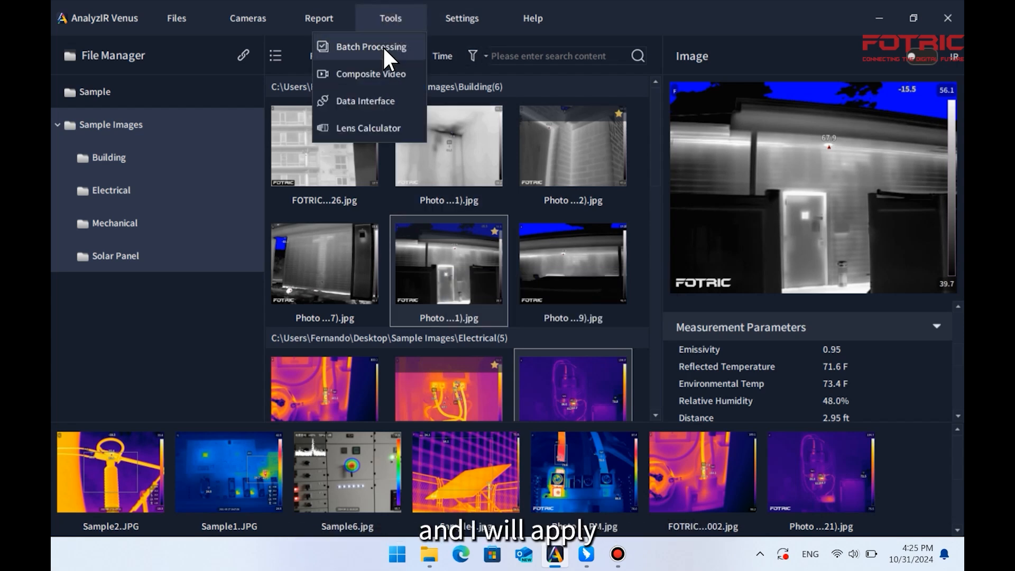
click(387, 46)
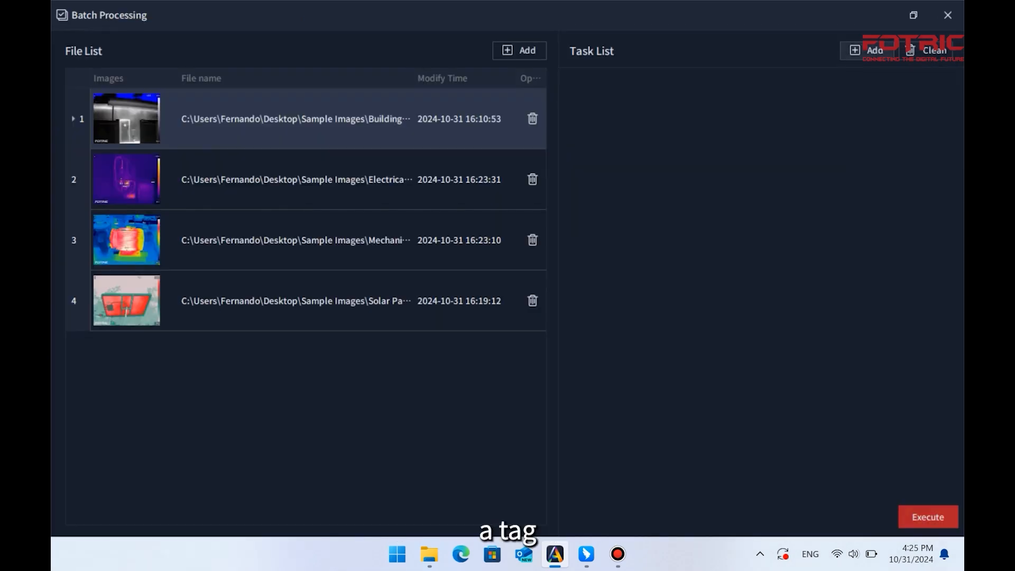
click(867, 51)
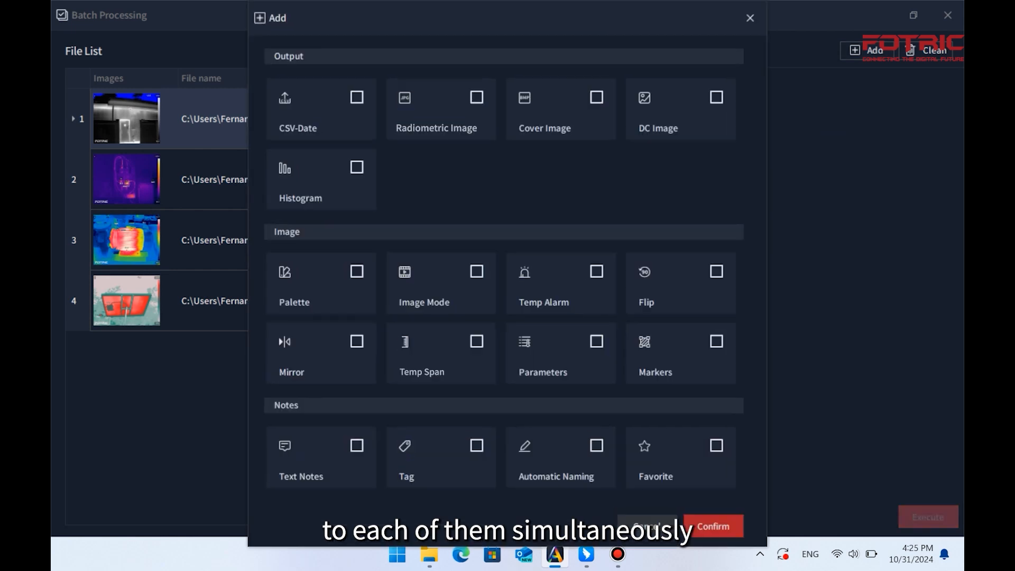
click(477, 446)
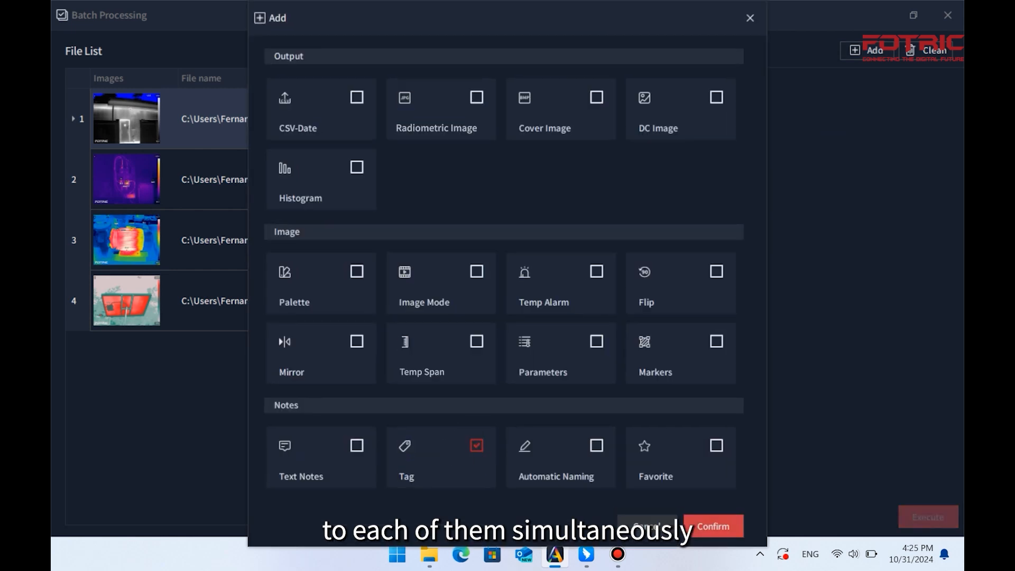
click(713, 526)
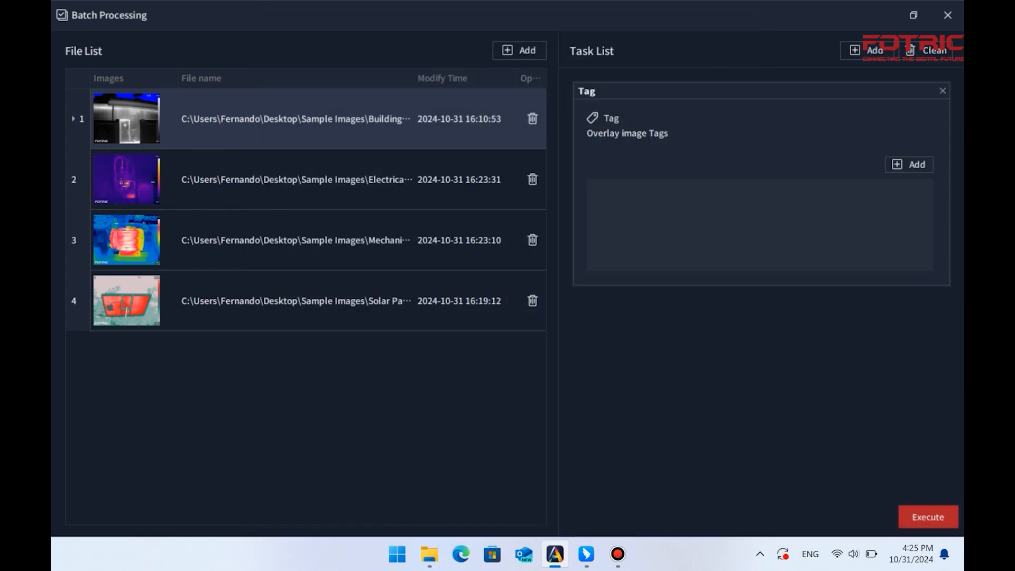
click(909, 165)
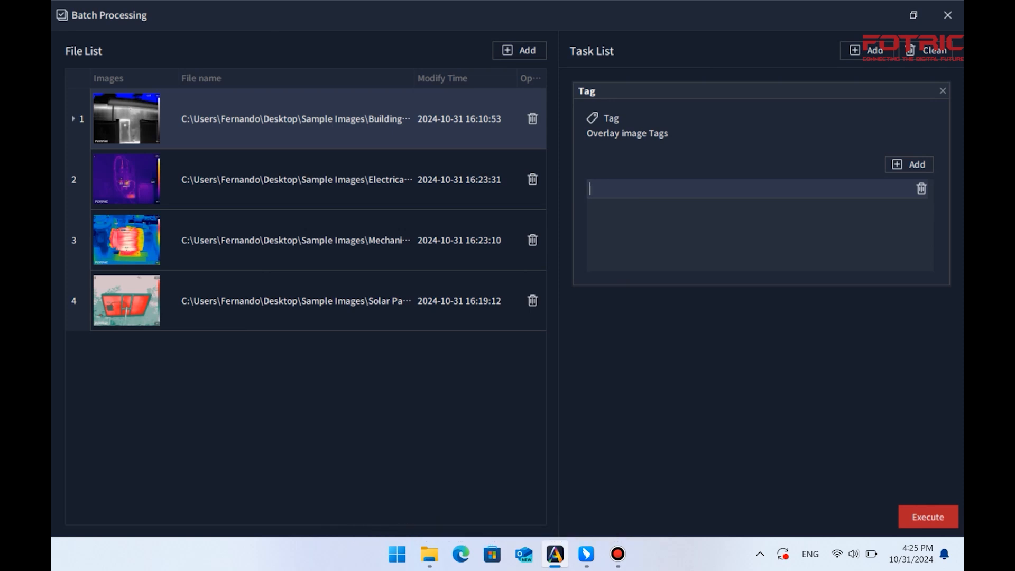
text(Report)
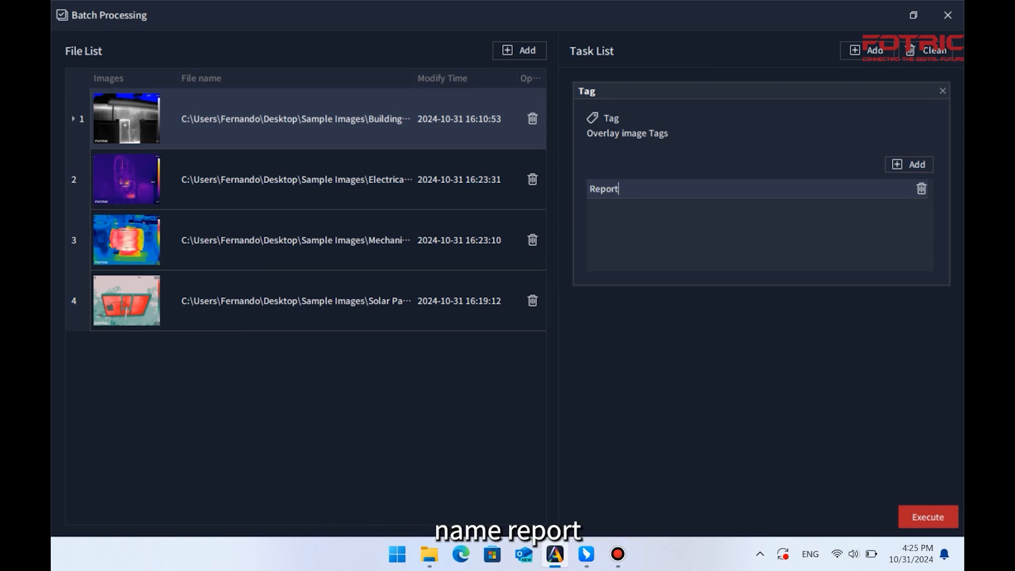
text( as critical)
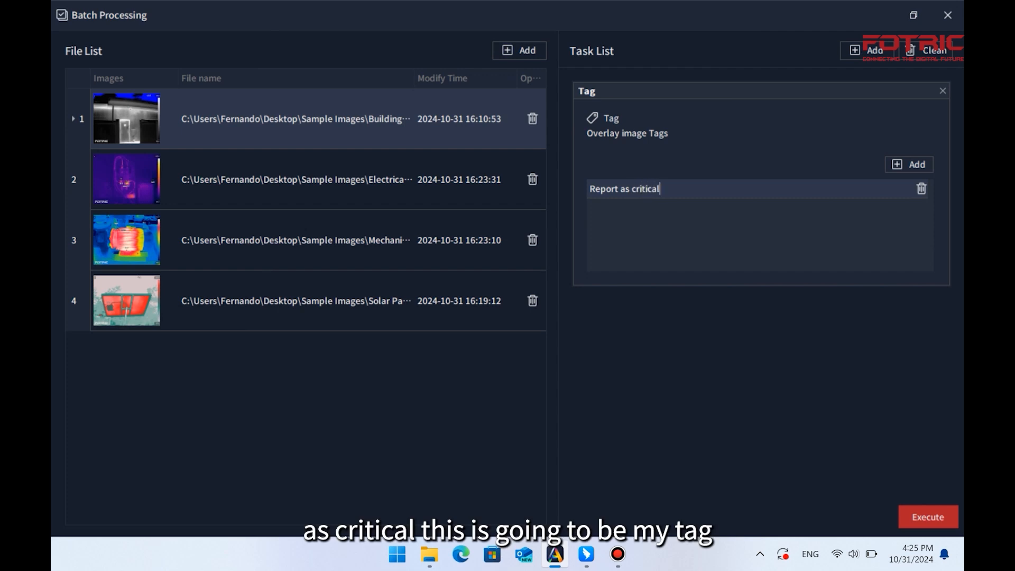
Run the "Report as critical" tagging task on the four images and close Batch Processing.
click(928, 517)
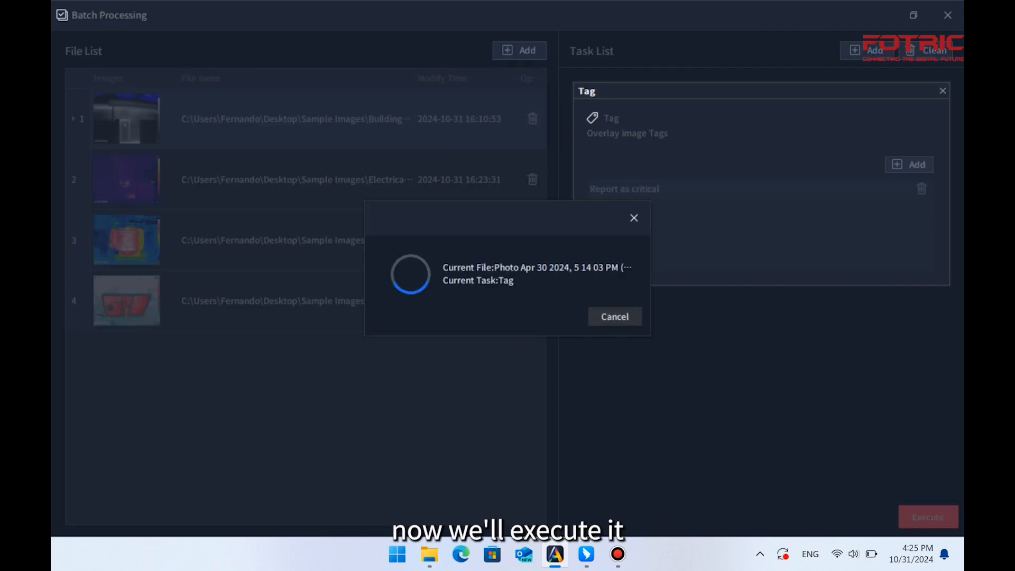
click(574, 329)
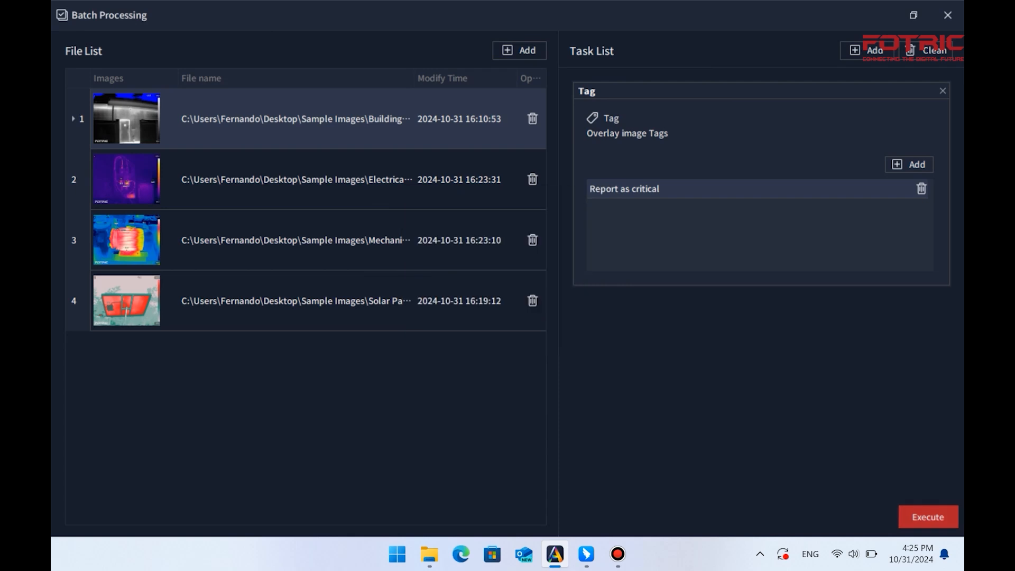
click(949, 16)
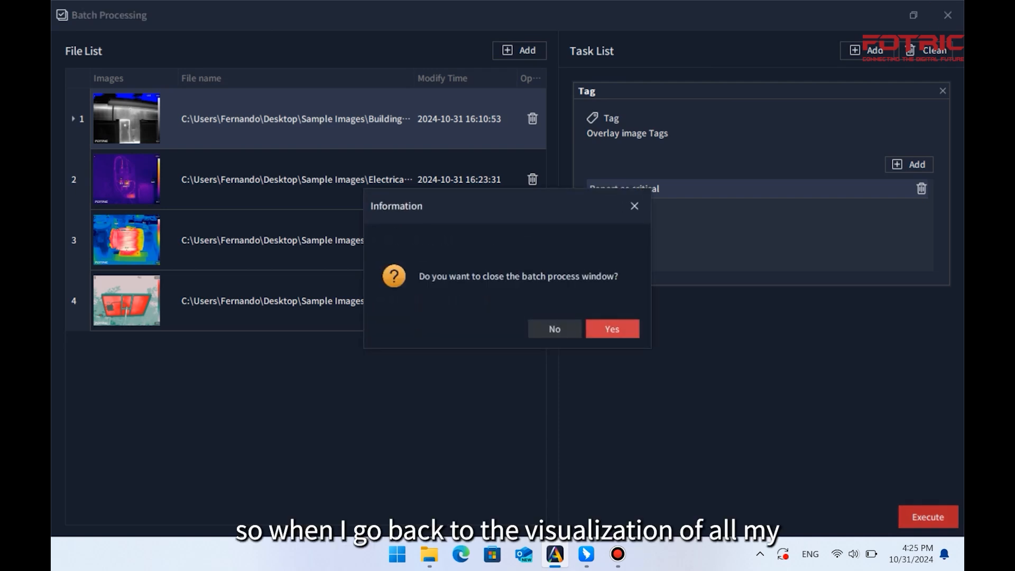
click(612, 329)
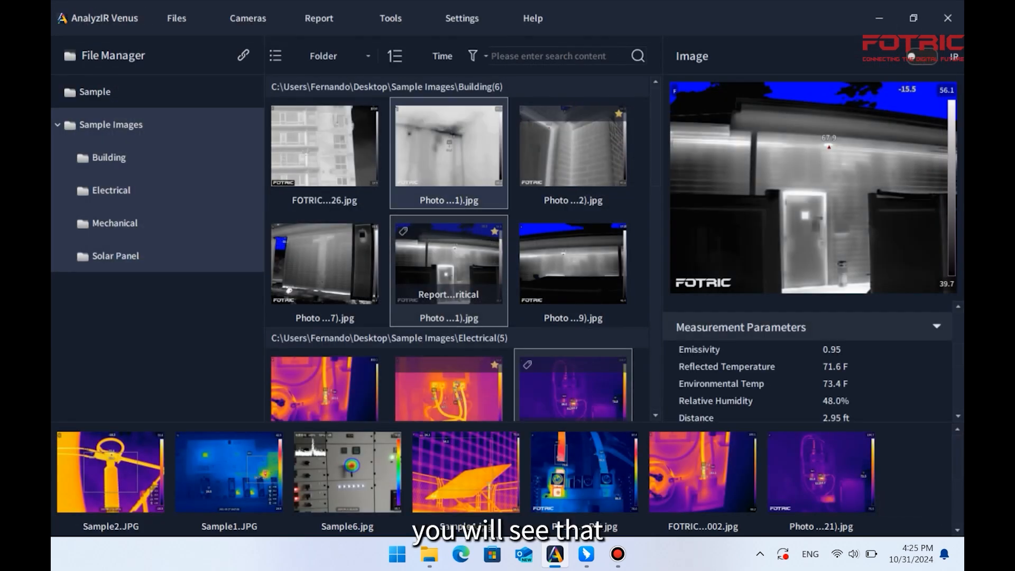
Filter the Sample Images list to tagged images only and review the filtered folder groups down to Solar Panel.
click(473, 59)
click(538, 109)
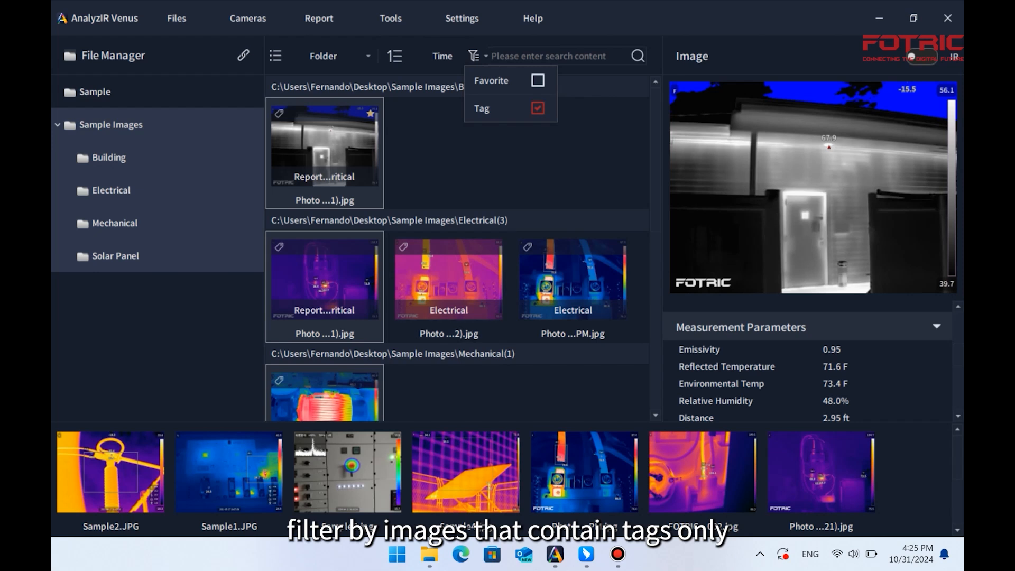
click(450, 159)
scroll(449, 159, down, 5)
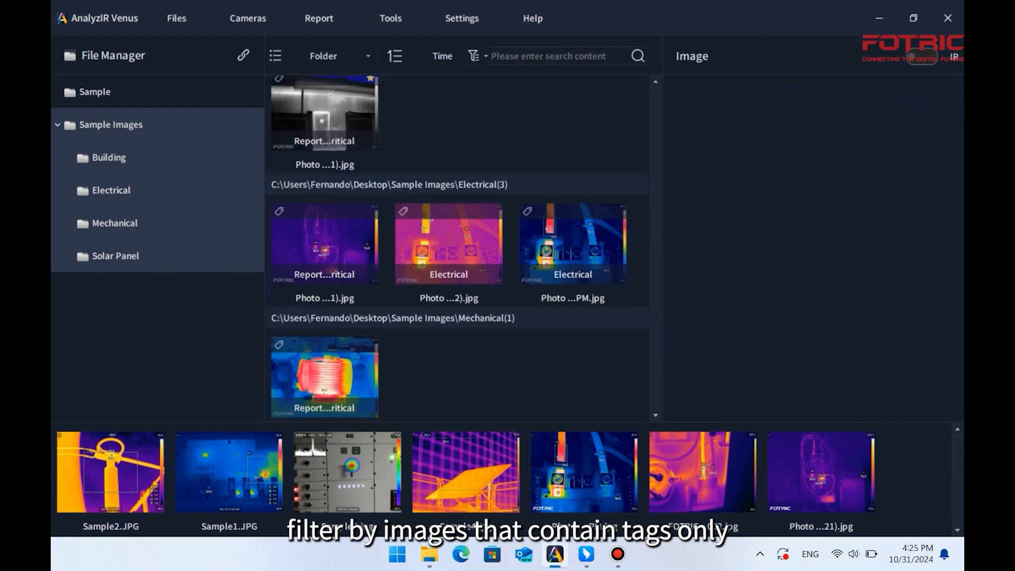
scroll(473, 174, down, 2)
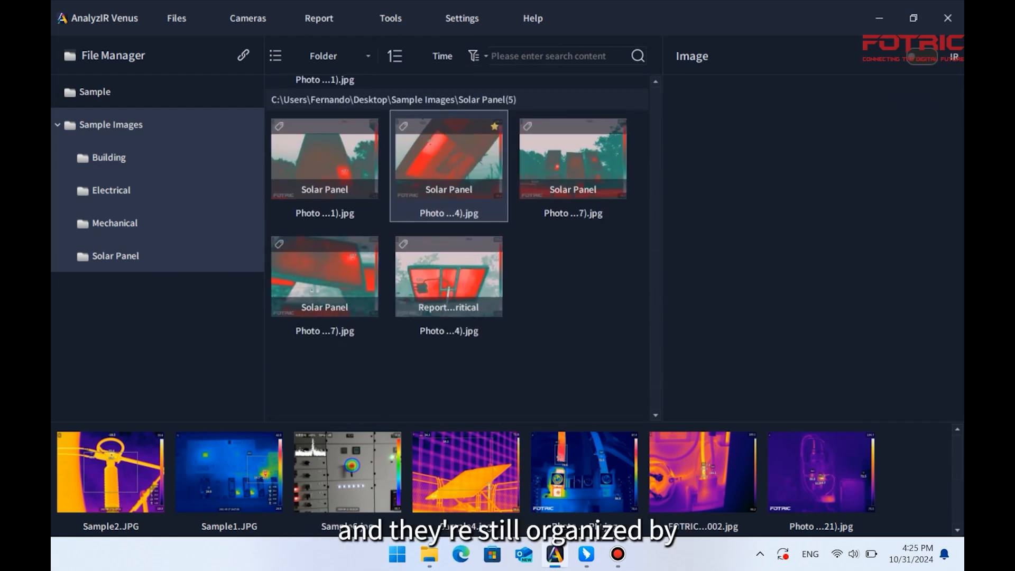
scroll(473, 175, up, 7)
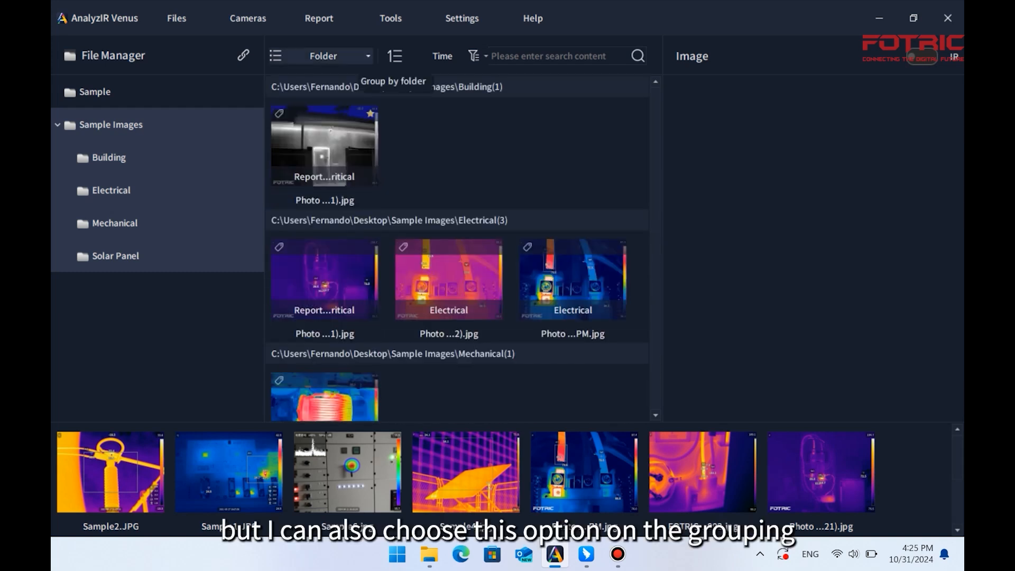
Group the filtered images by tag instead of folder and bring the "Report as critical" group into view.
click(322, 62)
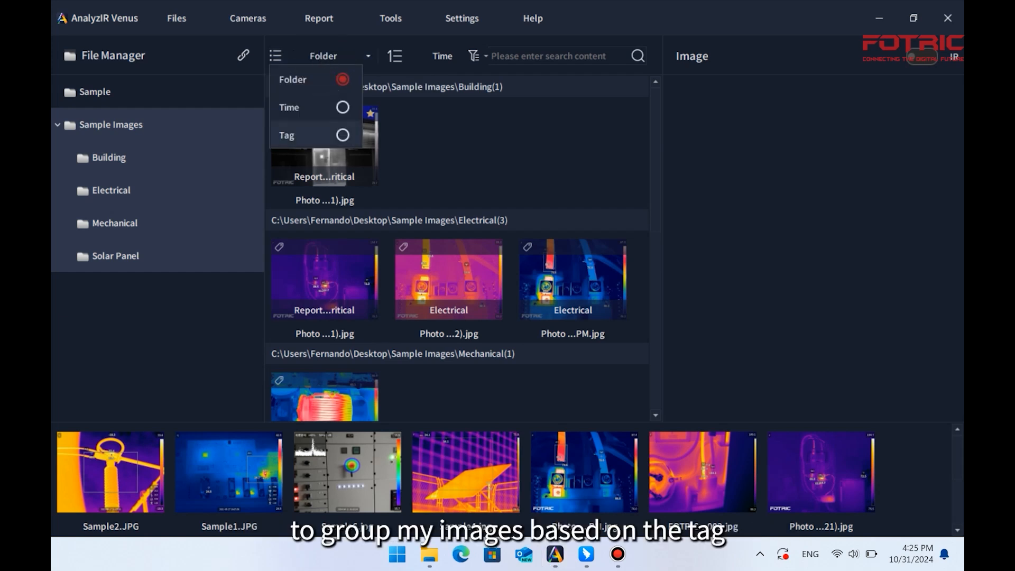
click(290, 136)
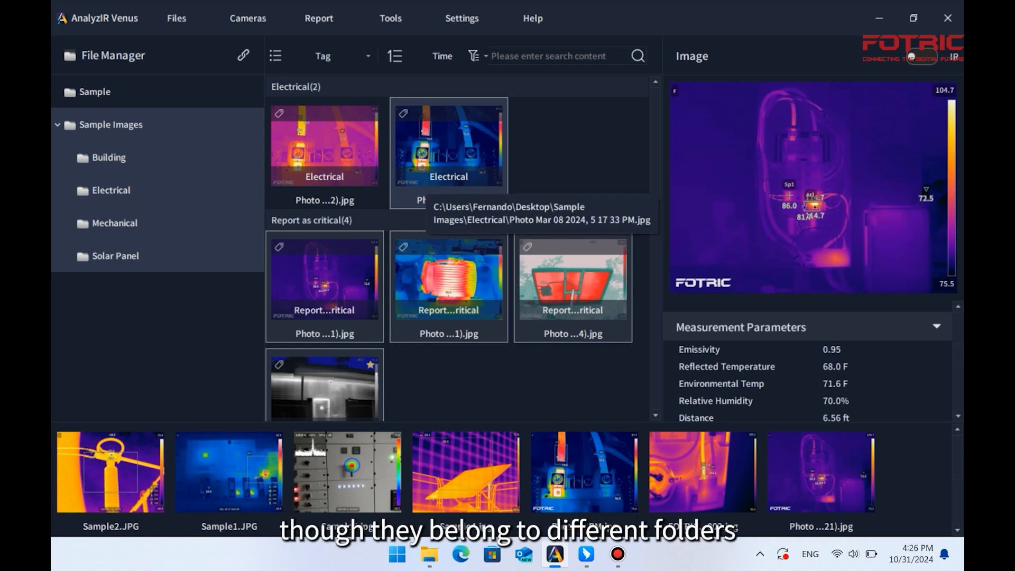
scroll(457, 248, down, 1)
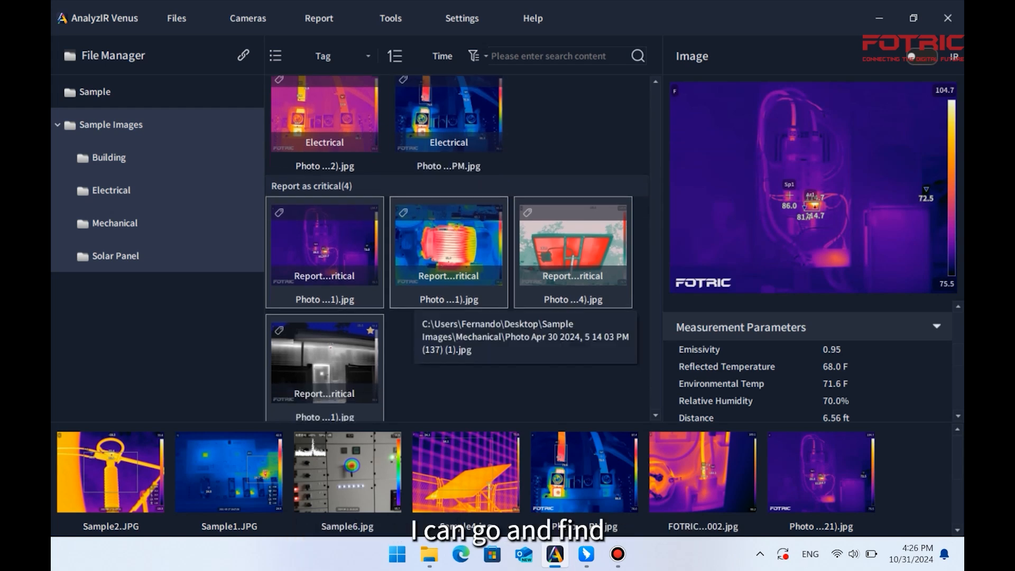
scroll(457, 248, down, 1)
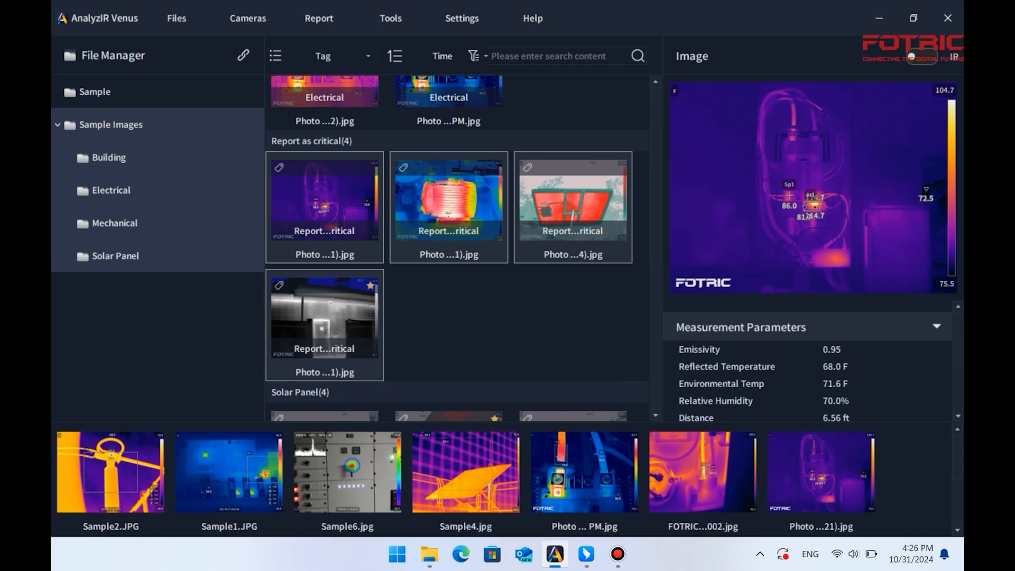
click(508, 323)
drag(613, 341, 338, 233)
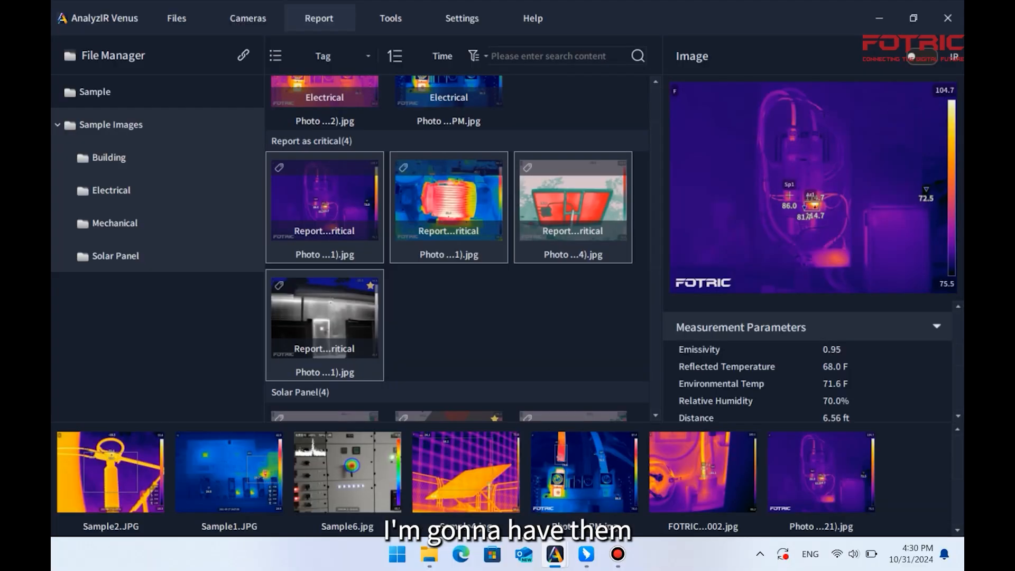
click(449, 322)
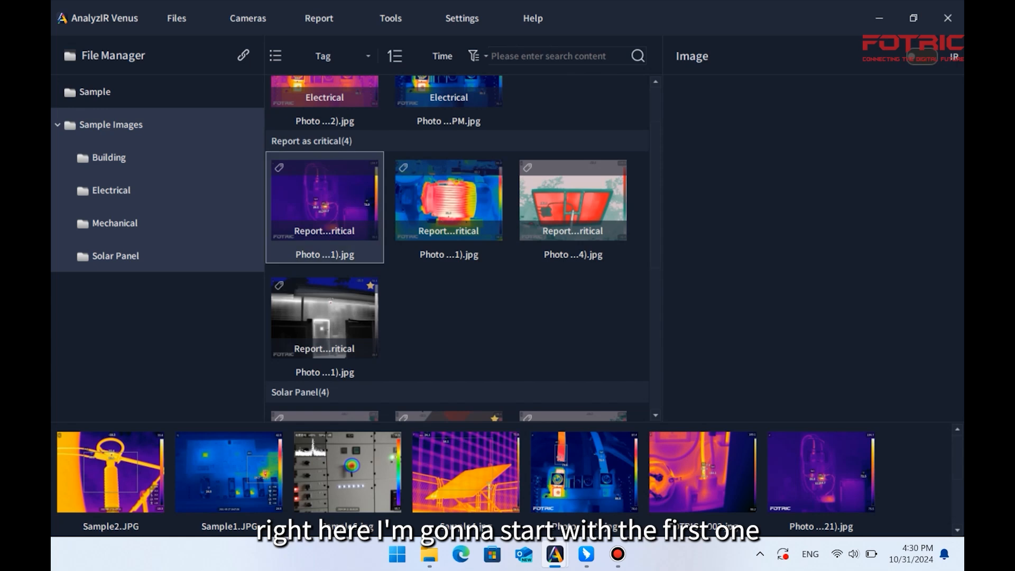
Open the first image of the "Report as critical" group, apply auto span, and switch its temperature span back to manual.
double_click(324, 203)
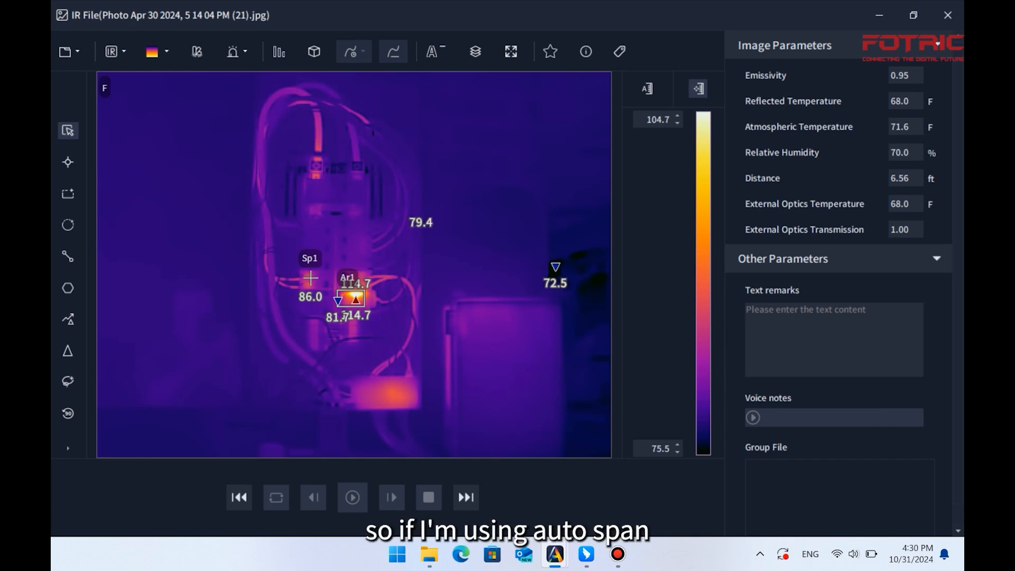
click(648, 91)
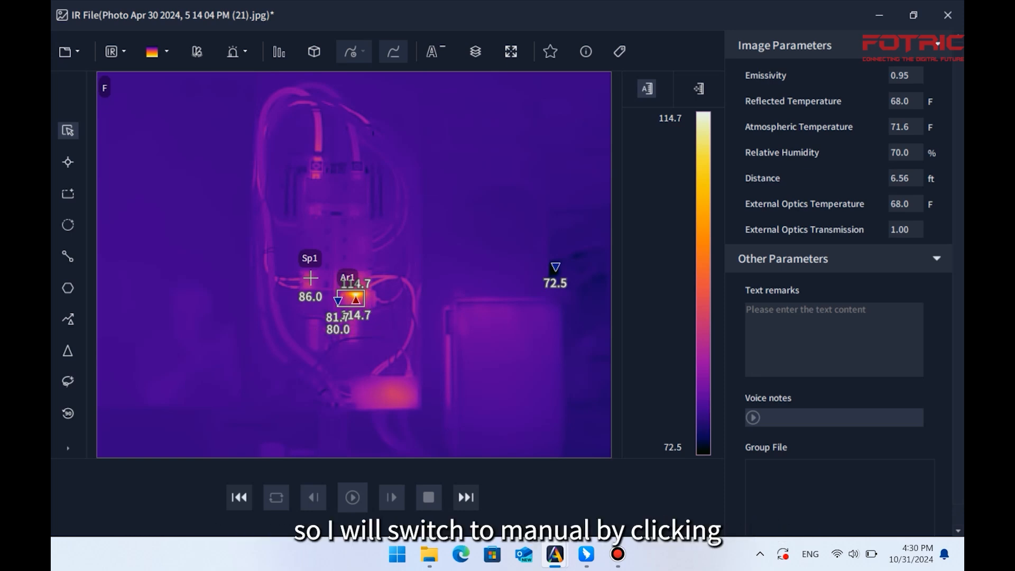
click(695, 90)
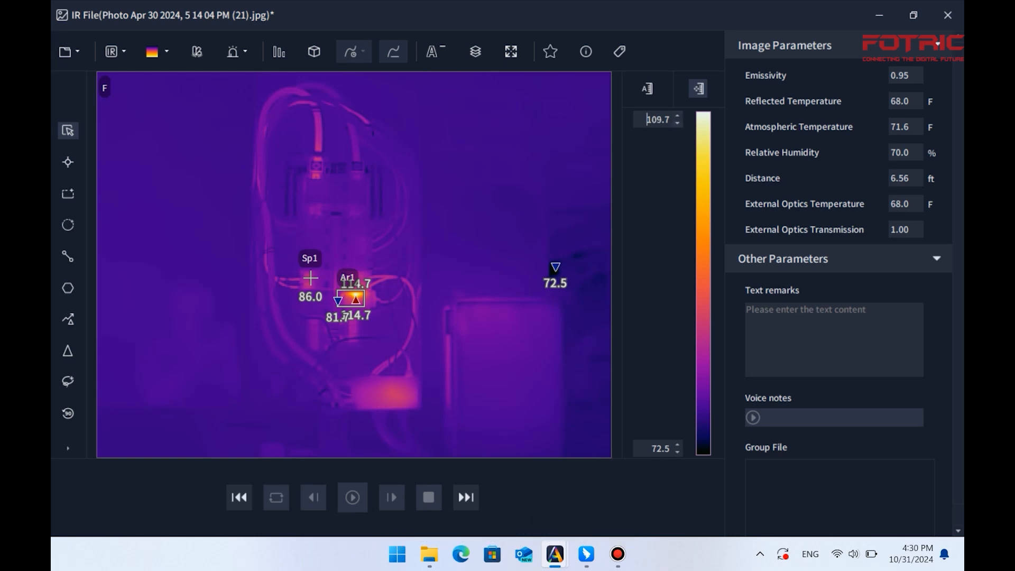
Adjust the upper limit of the image's manual temperature span and set it to 100.3.
key(Down)
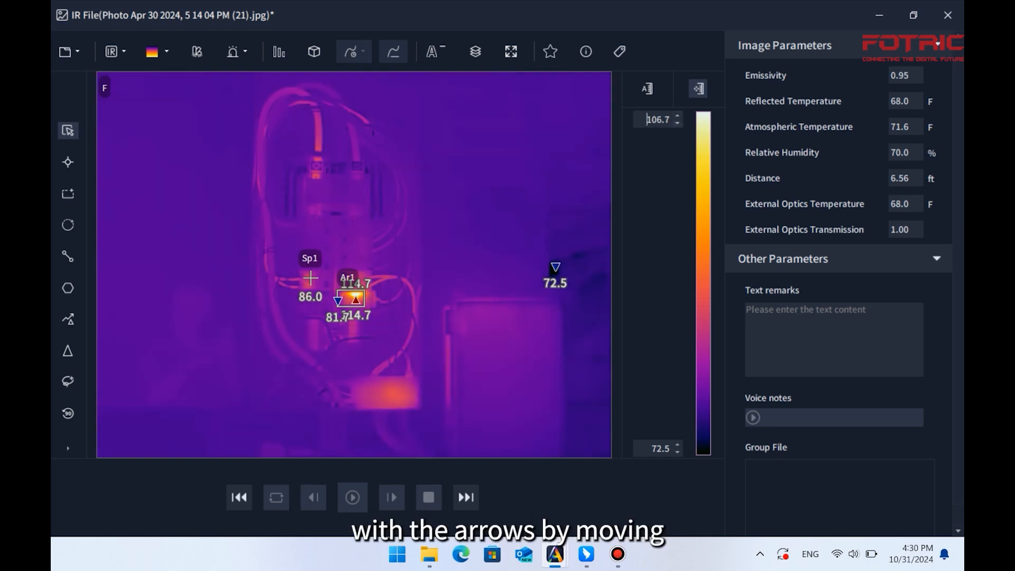
key(Up)
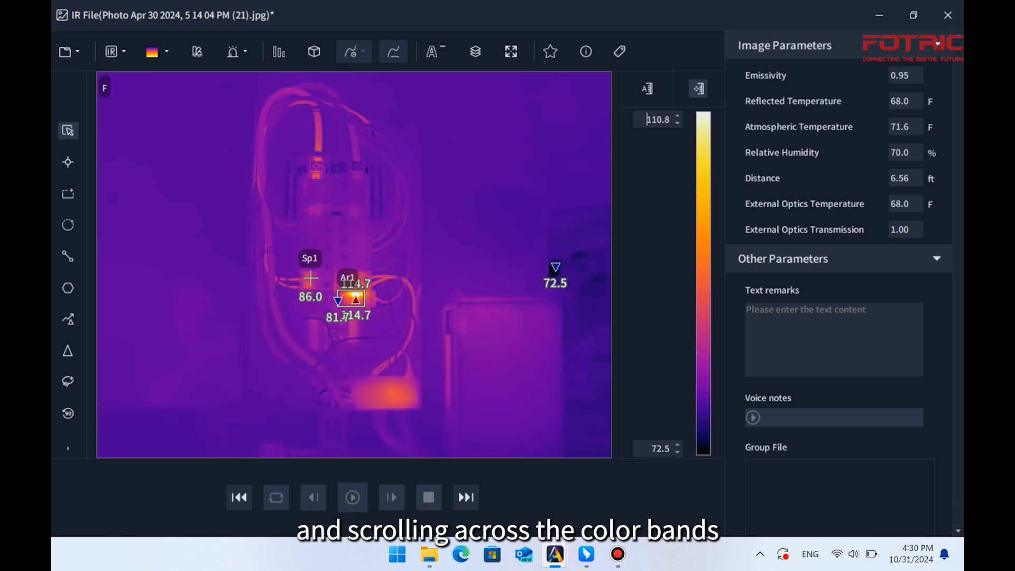
scroll(703, 158, up, 4)
scroll(704, 158, up, 2)
scroll(703, 159, down, 5)
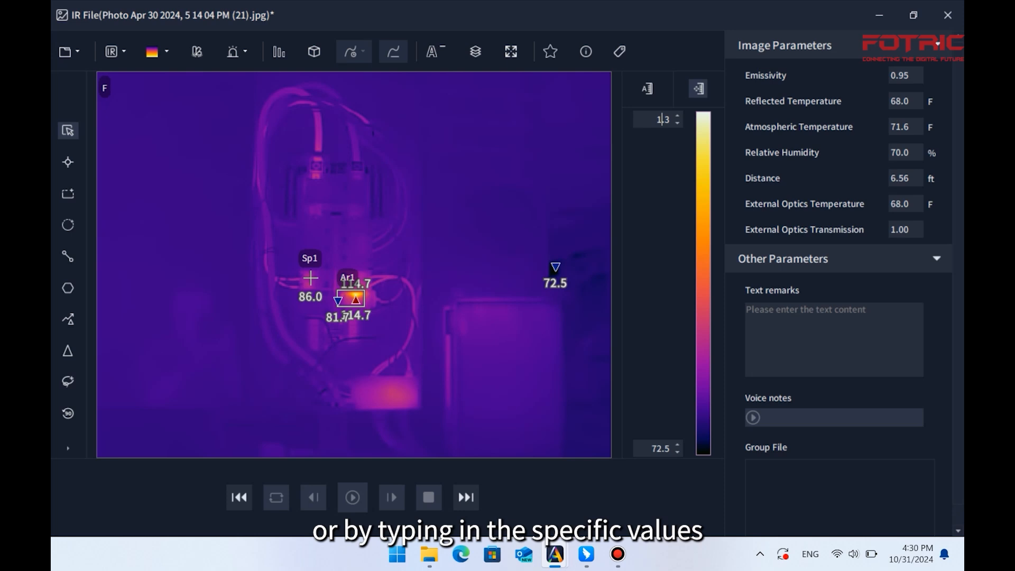
text(00.)
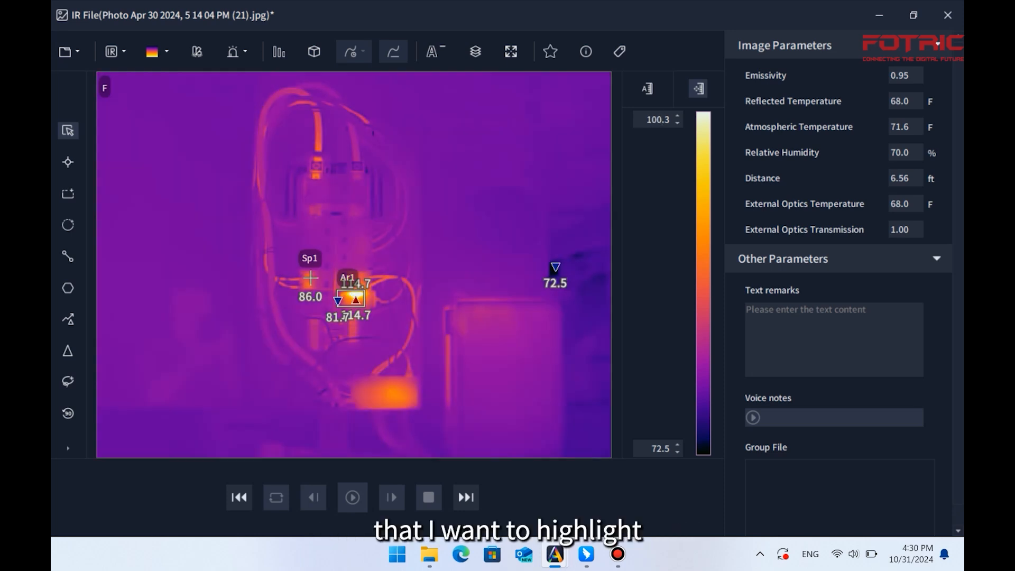
Set the lower limit of the temperature span to 78.5 and close the image, saving the changes.
click(657, 449)
key(BackSpace)
text(8)
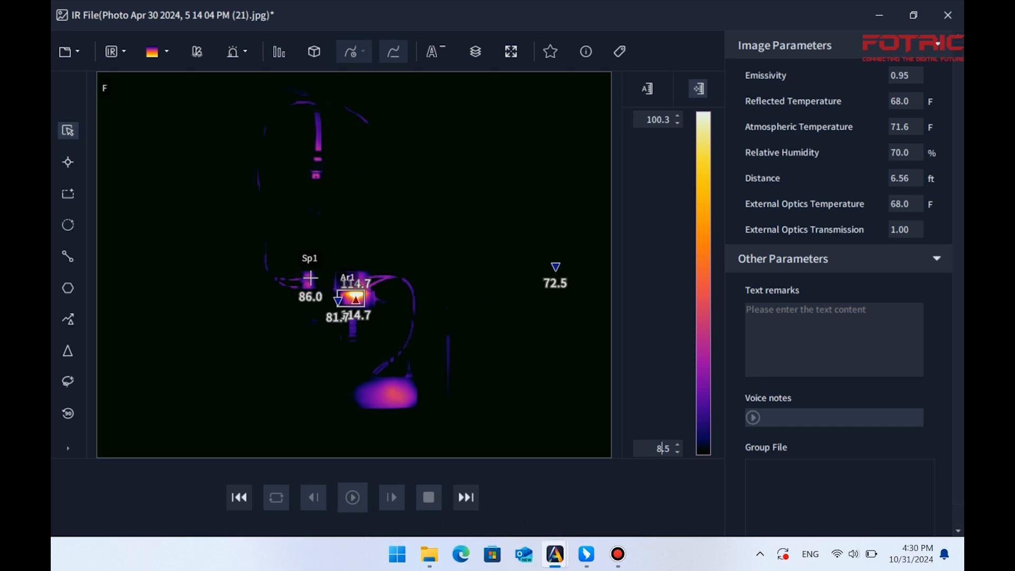
key(BackSpace)
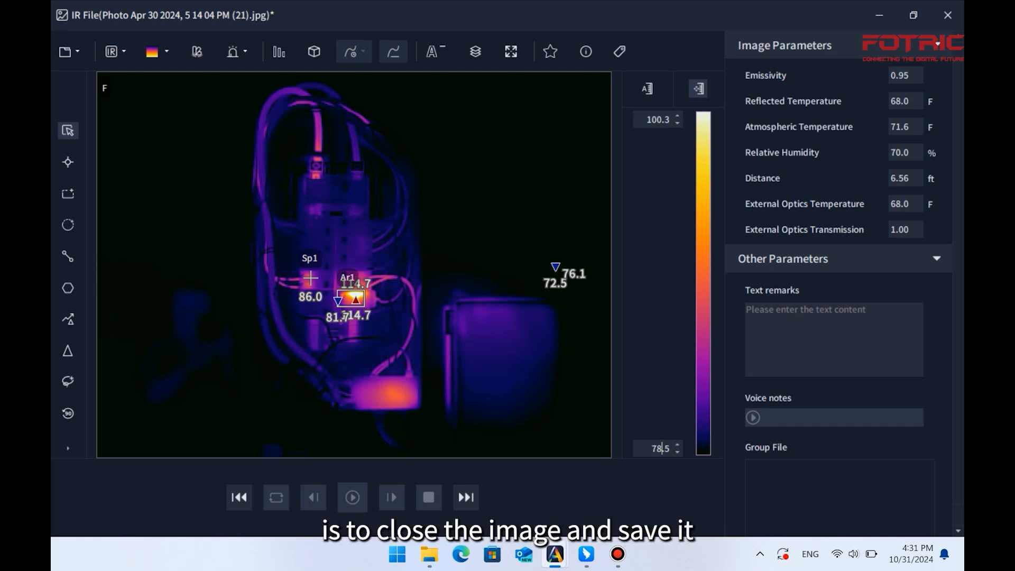
click(948, 15)
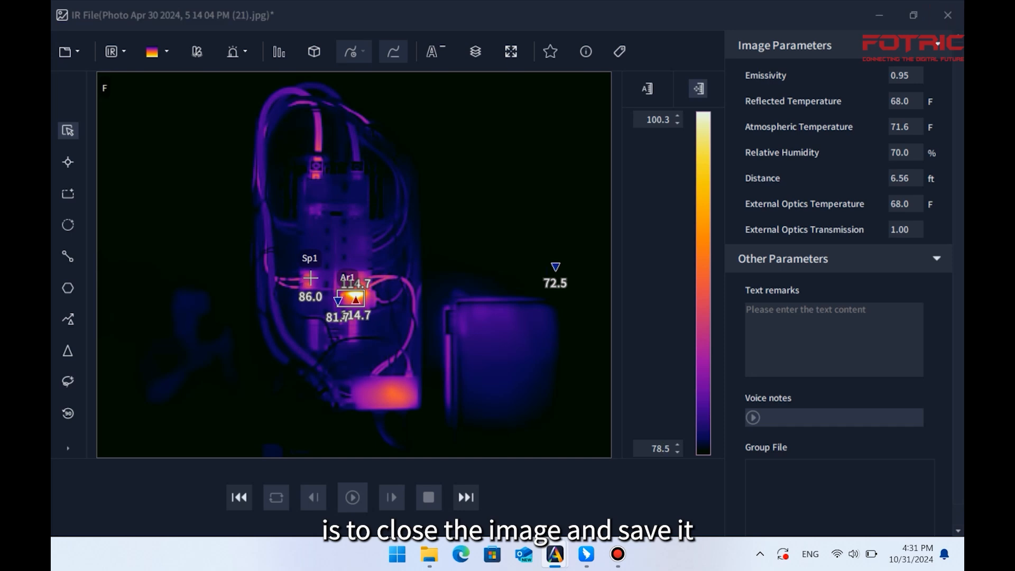
click(720, 329)
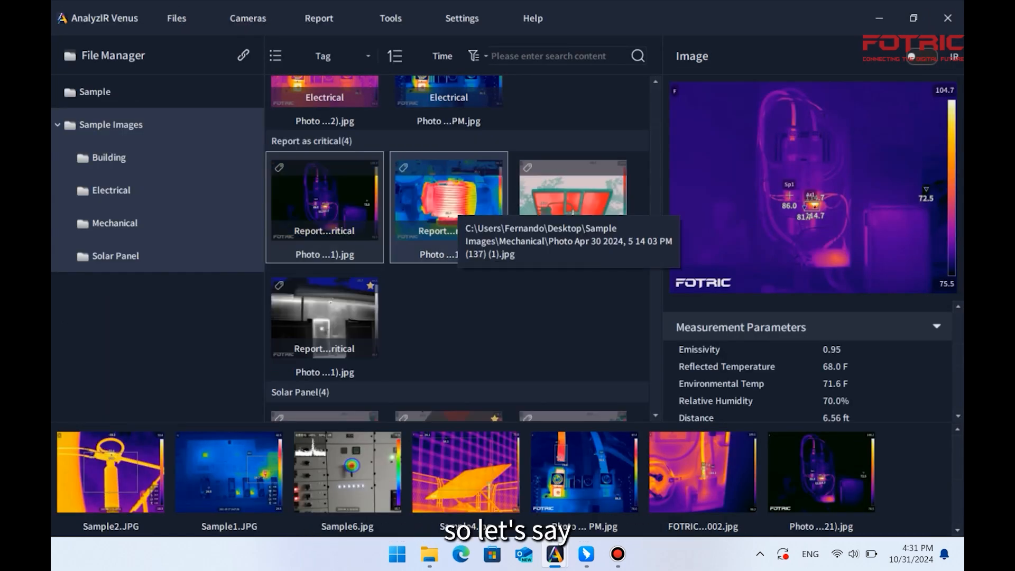
Open the motor image in the "Report as critical" group and switch its display mode to Fusion.
click(450, 206)
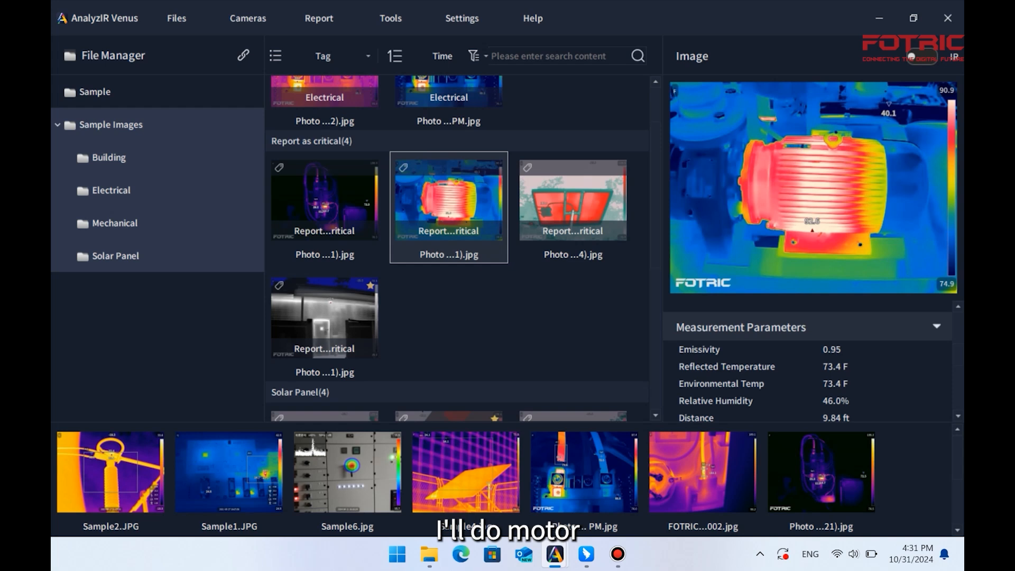
double_click(450, 206)
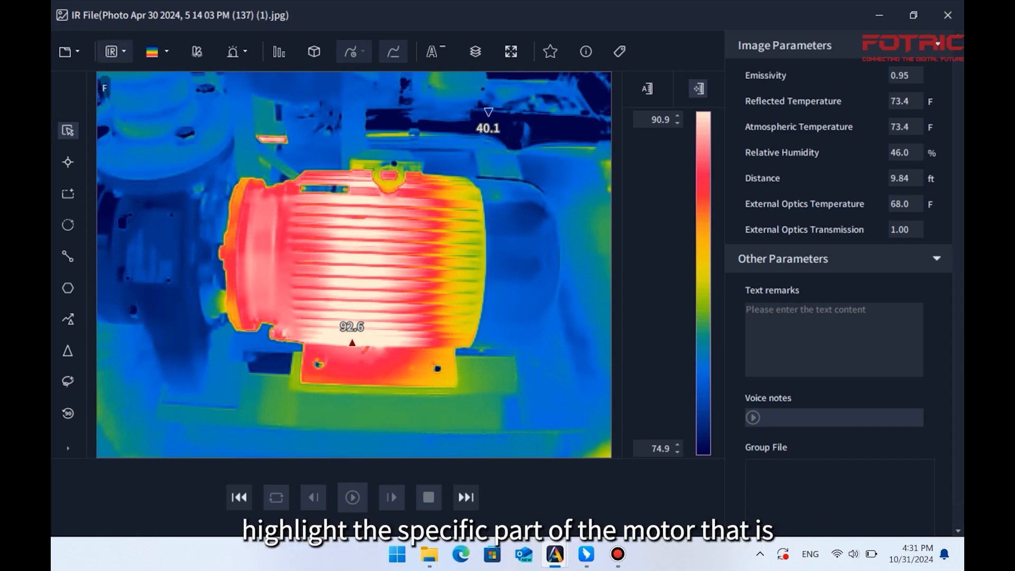
click(111, 53)
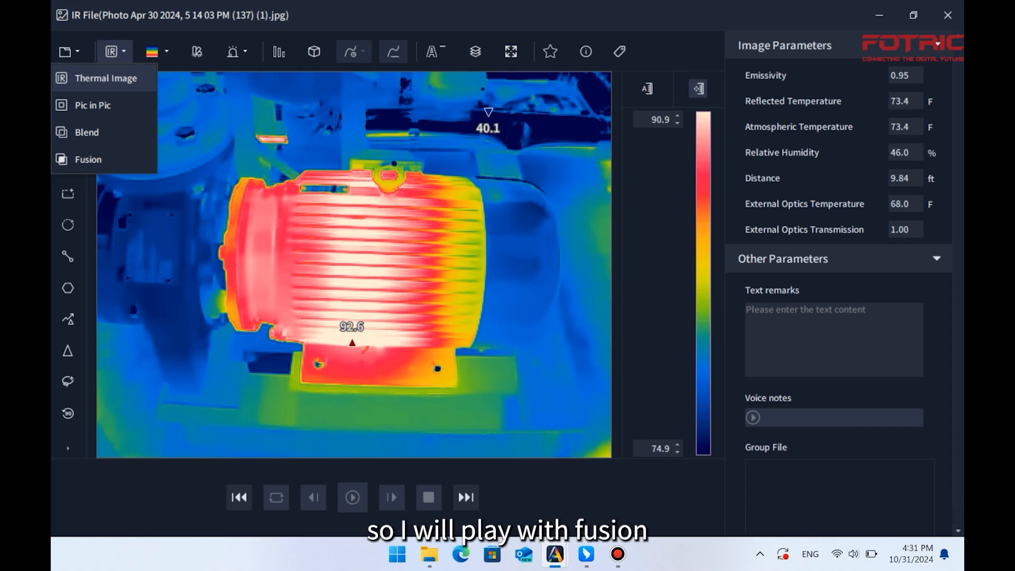
click(90, 157)
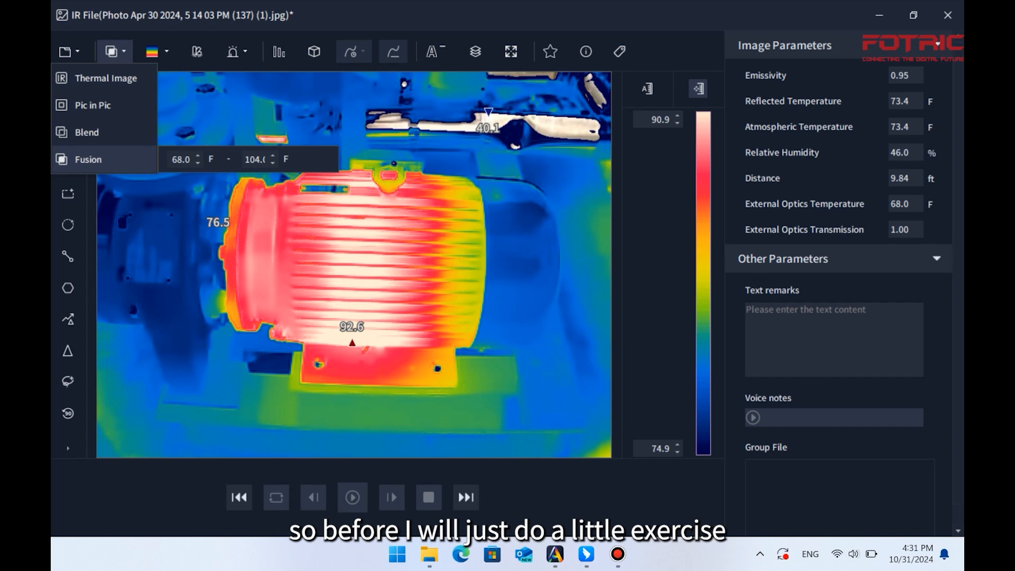
click(207, 214)
Probe the motor's coolest edge and its hot central fins with a temporary spot marker, and delete the marker.
click(68, 162)
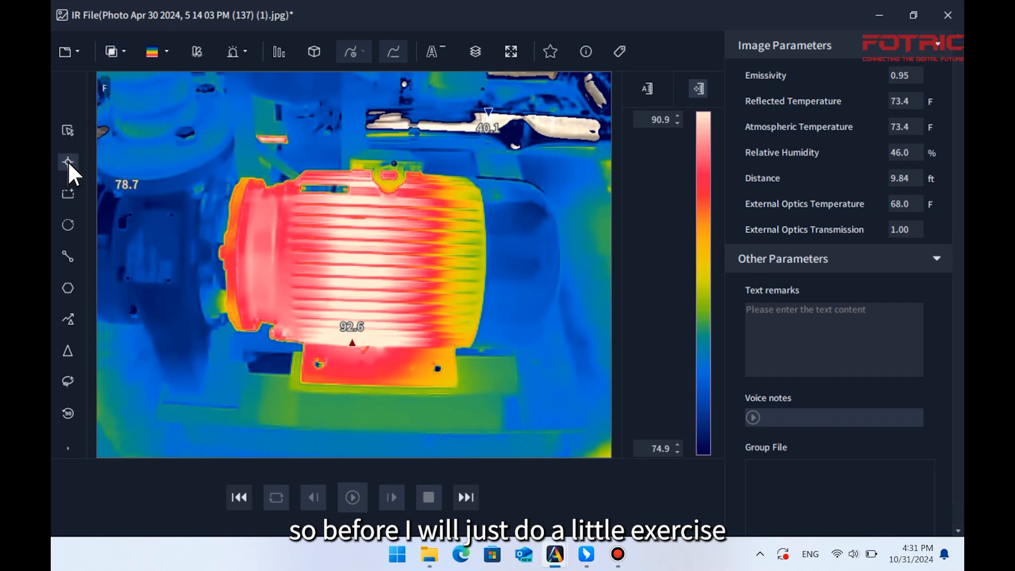
click(256, 245)
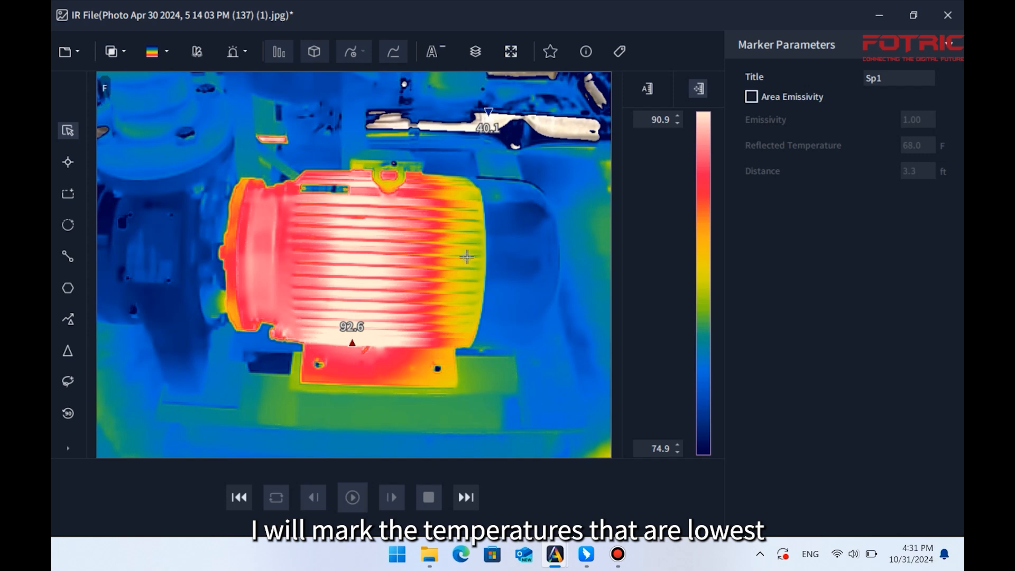
click(477, 248)
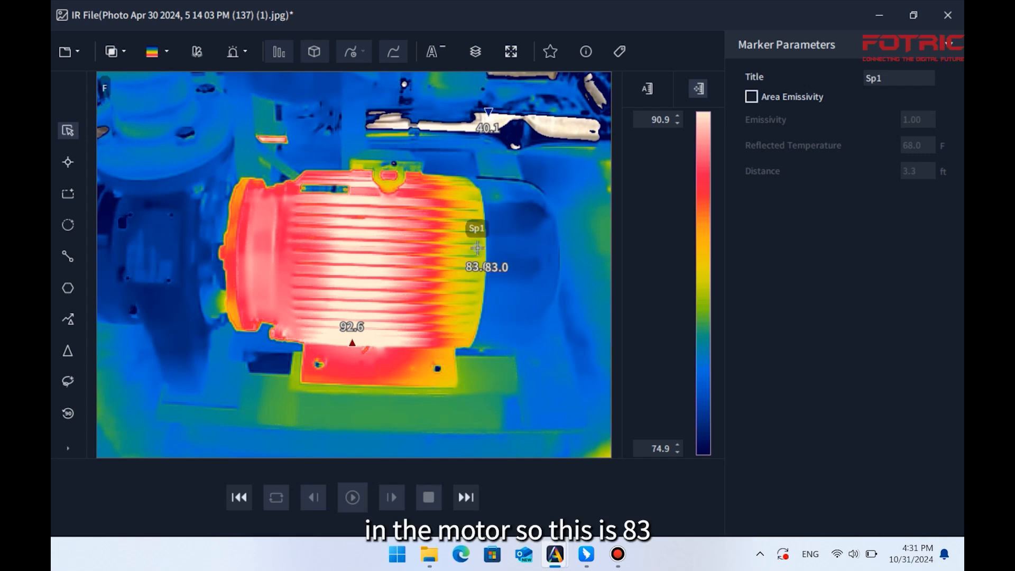
mouse_move(477, 249)
mouse_down()
mouse_move(370, 254)
mouse_move(351, 241)
mouse_up()
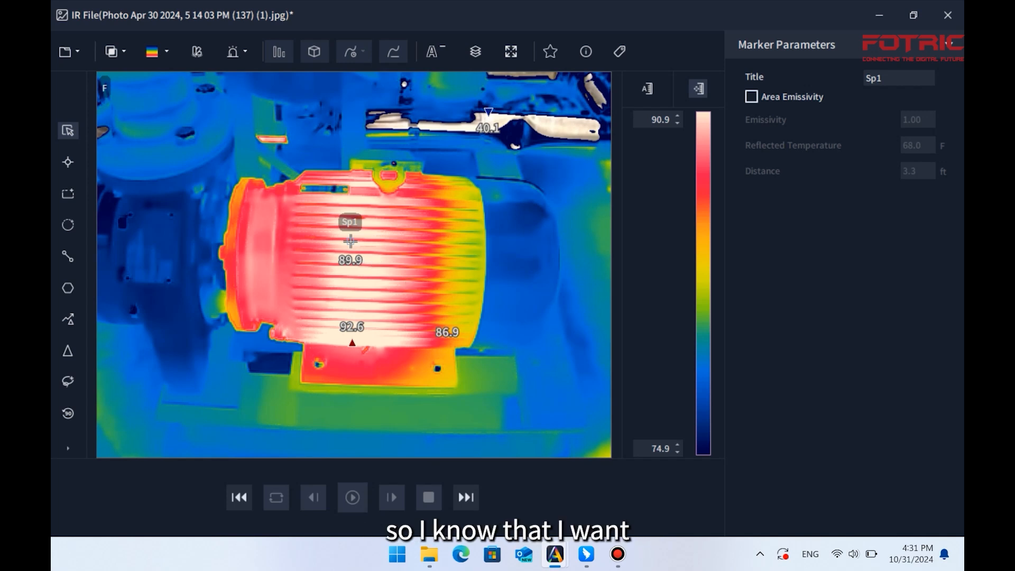
key(Delete)
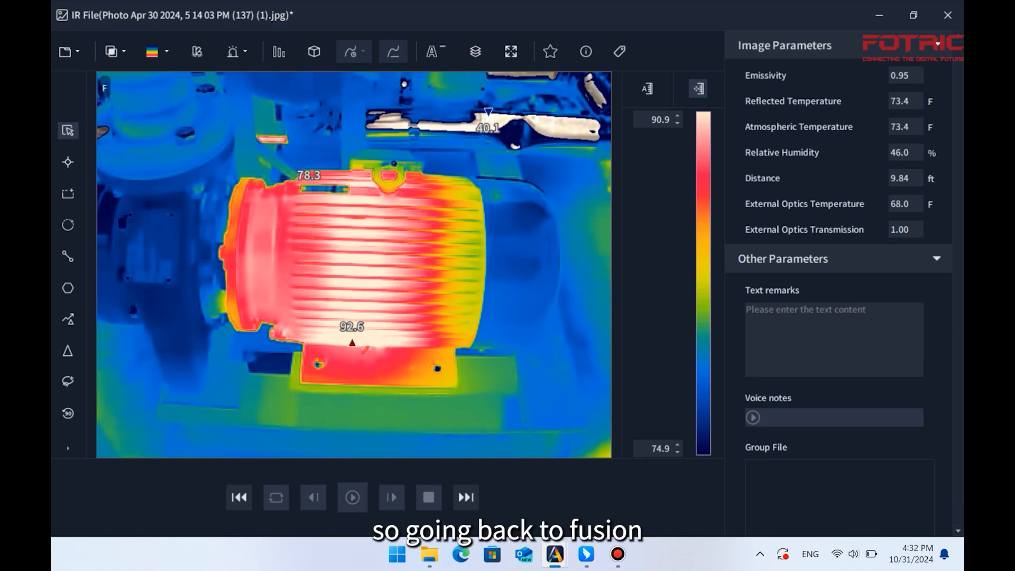
Set the motor image's fusion temperature range to 80.0–95.0 F.
click(111, 52)
click(90, 159)
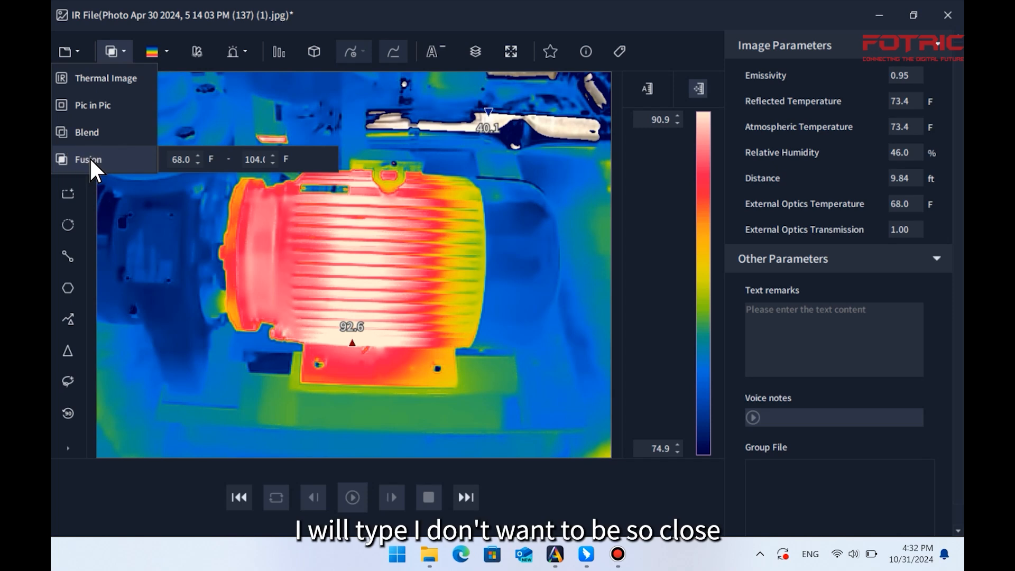
mouse_move(104, 159)
click(183, 159)
text(80)
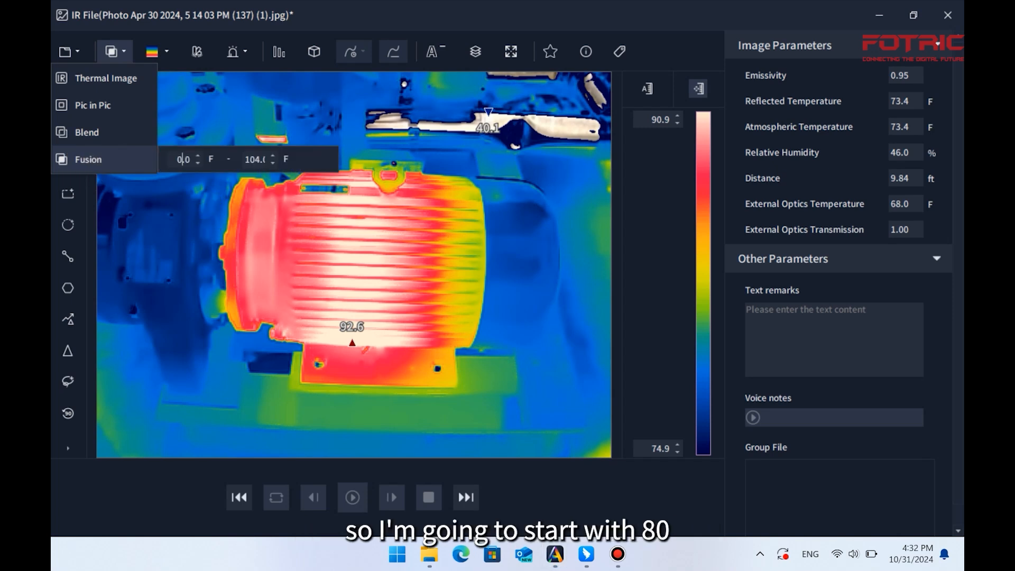
click(256, 159)
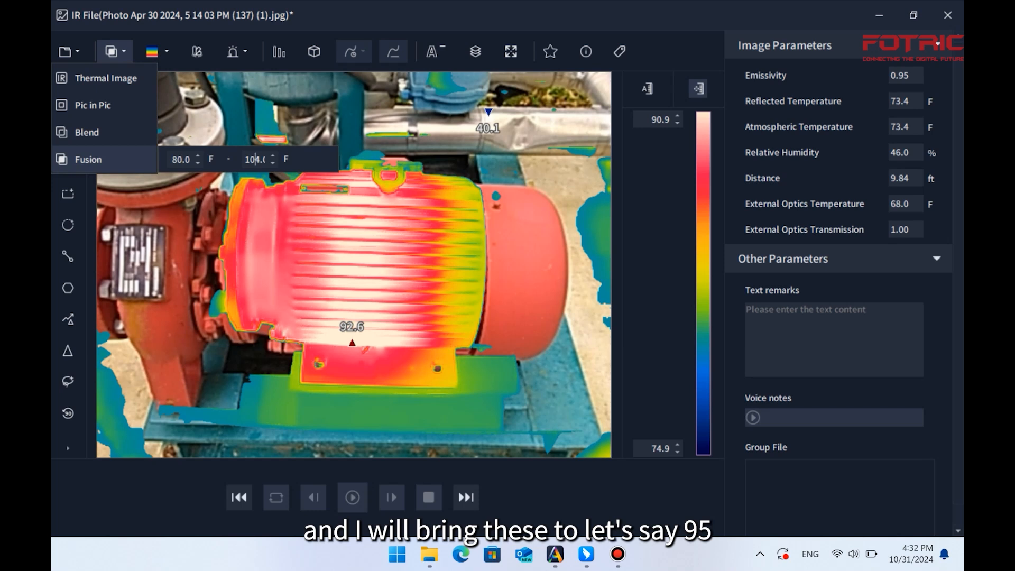
key(BackSpace)
key(BackSpace)
key(BackSpace)
text(95)
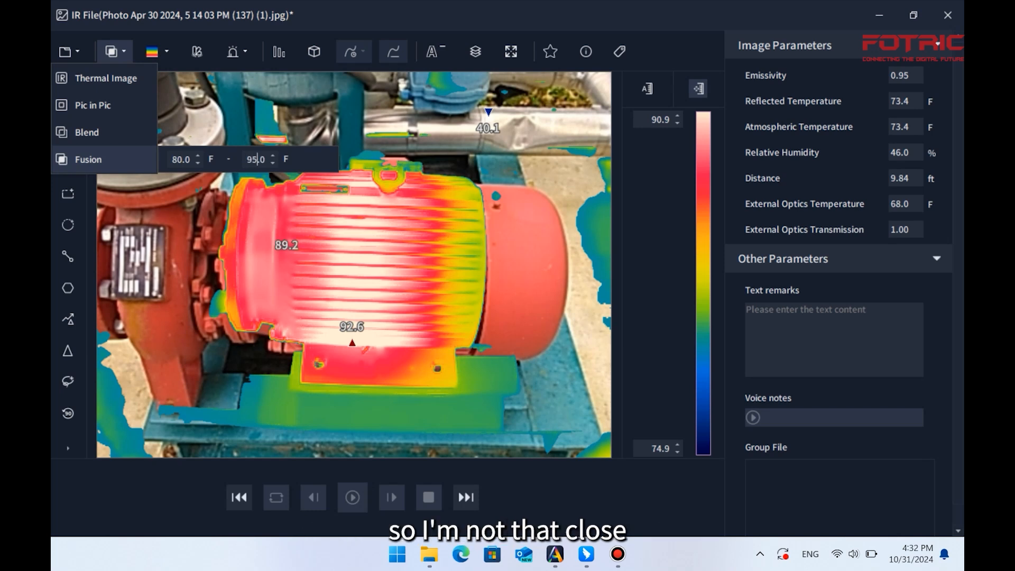
key(Return)
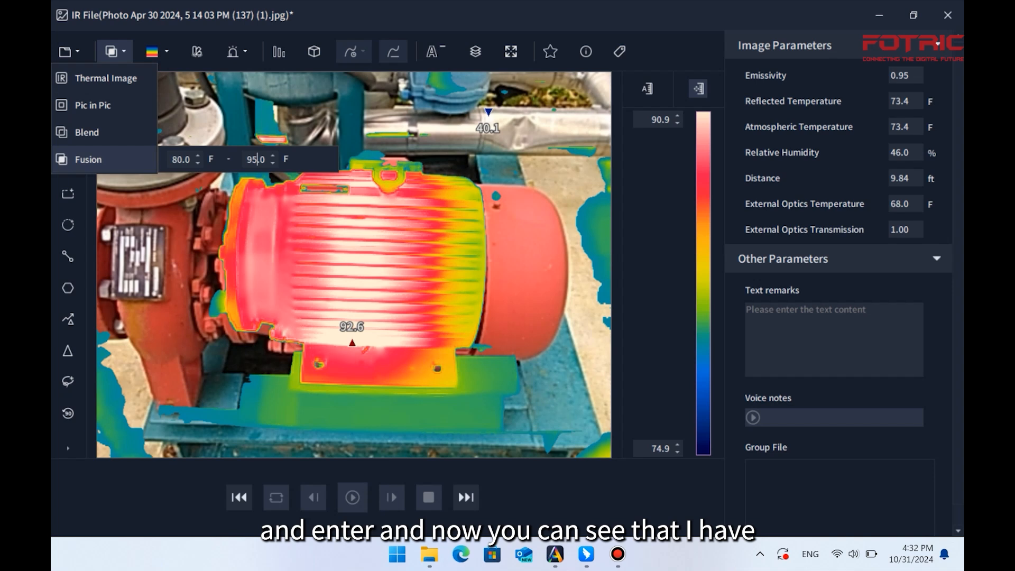
click(408, 254)
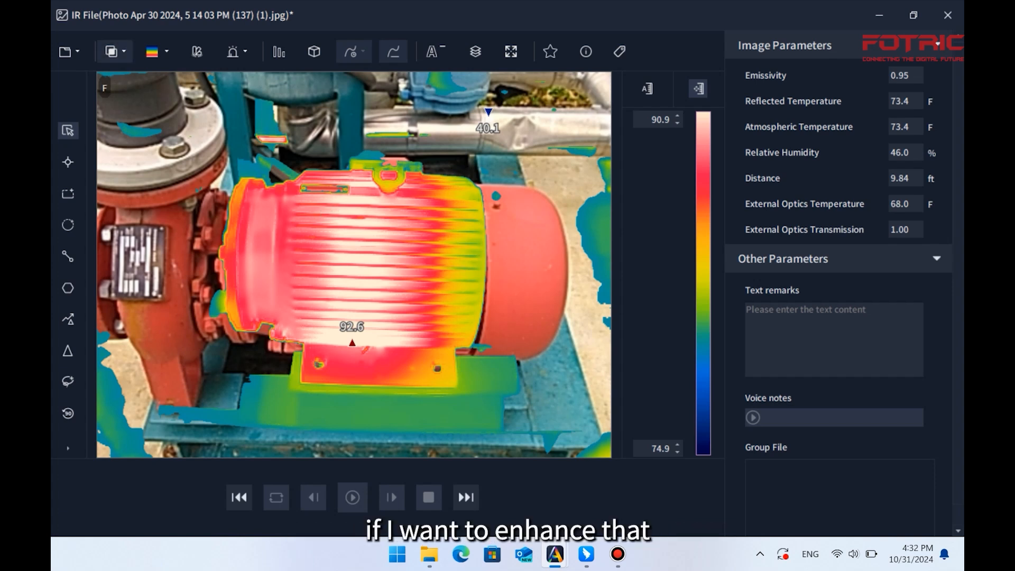
Raise the lower fusion limit to 84.0 F and close the motor image, saving the changes.
click(114, 51)
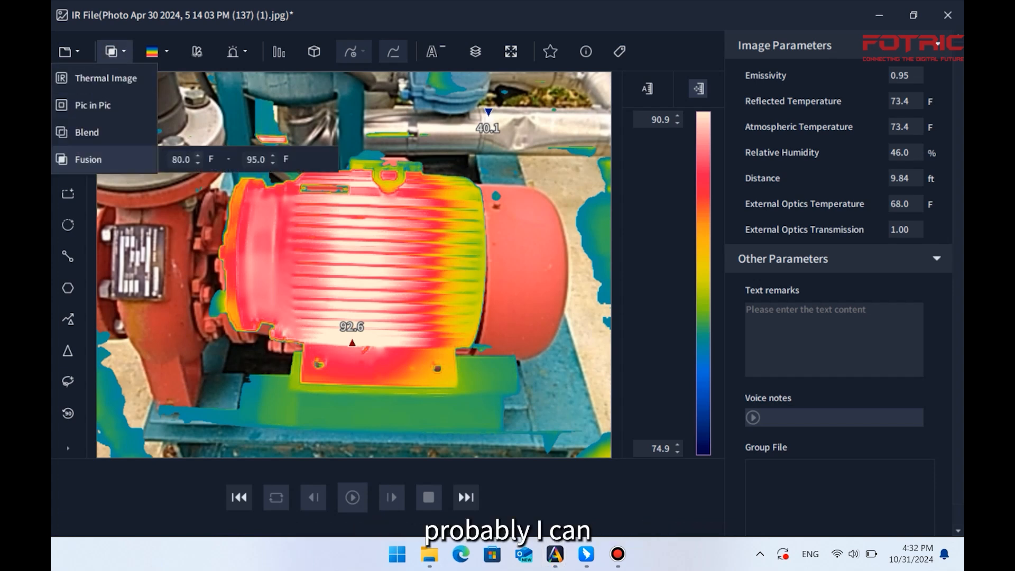
click(183, 160)
key(BackSpace)
text(4)
key(Return)
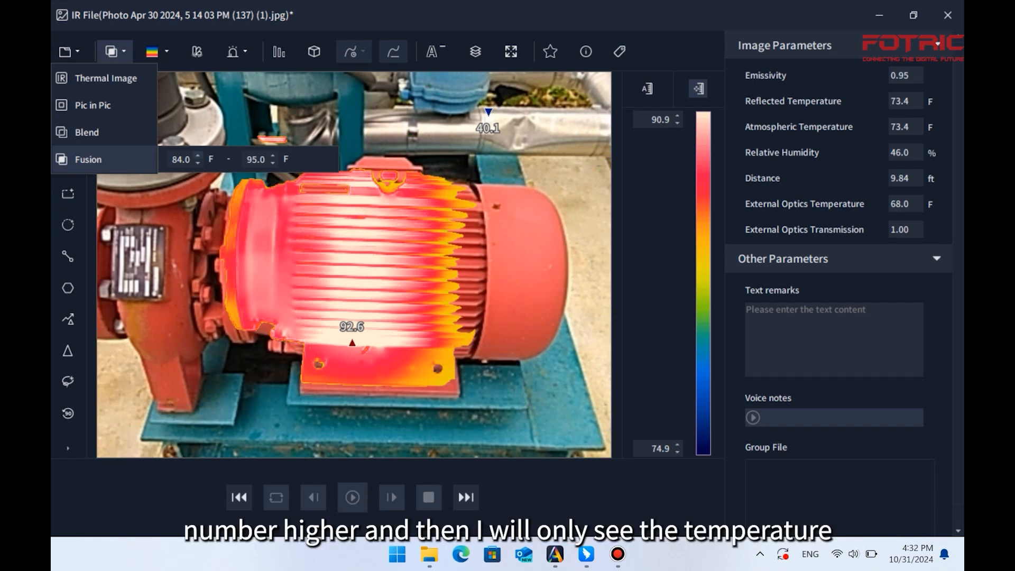
click(311, 286)
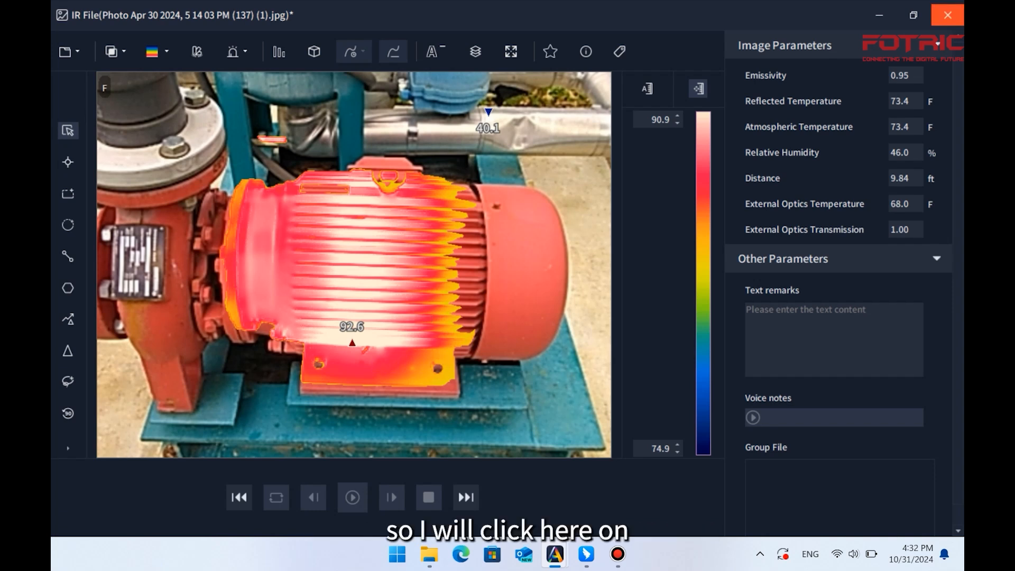
click(948, 15)
click(728, 329)
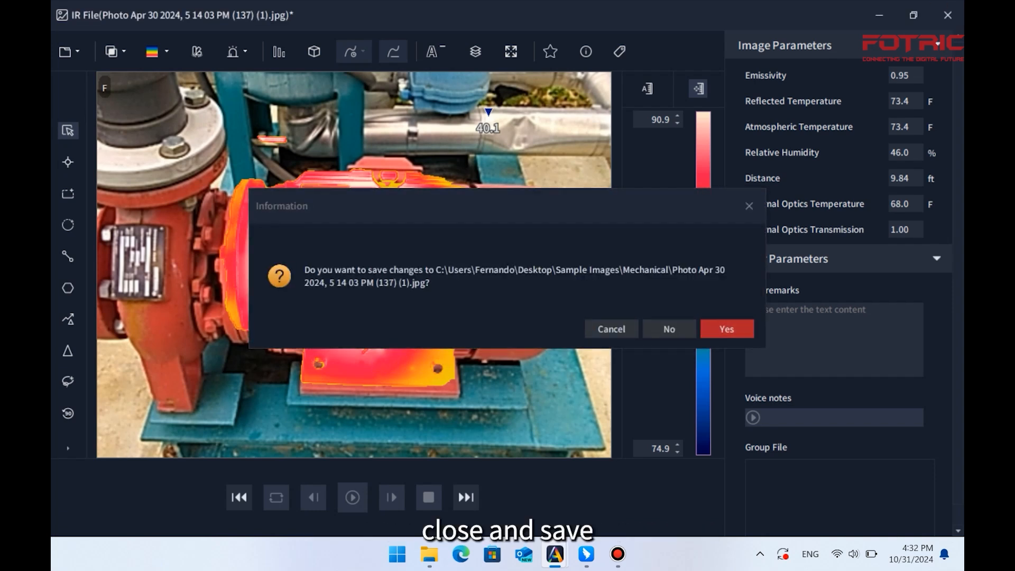
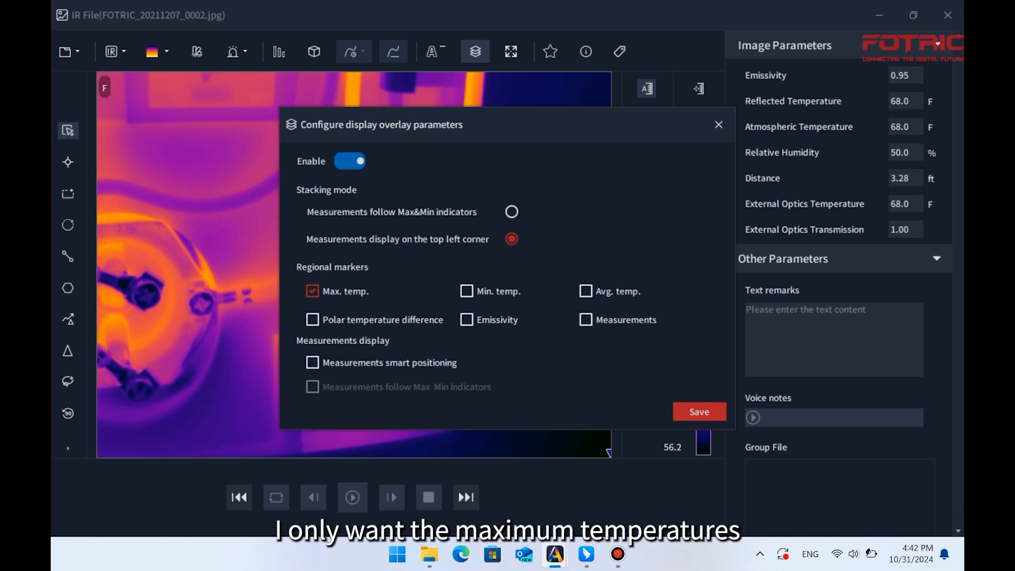
Save the overlay configuration with only maximum temperature in the top left corner, and recheck the overlay parameters.
click(699, 412)
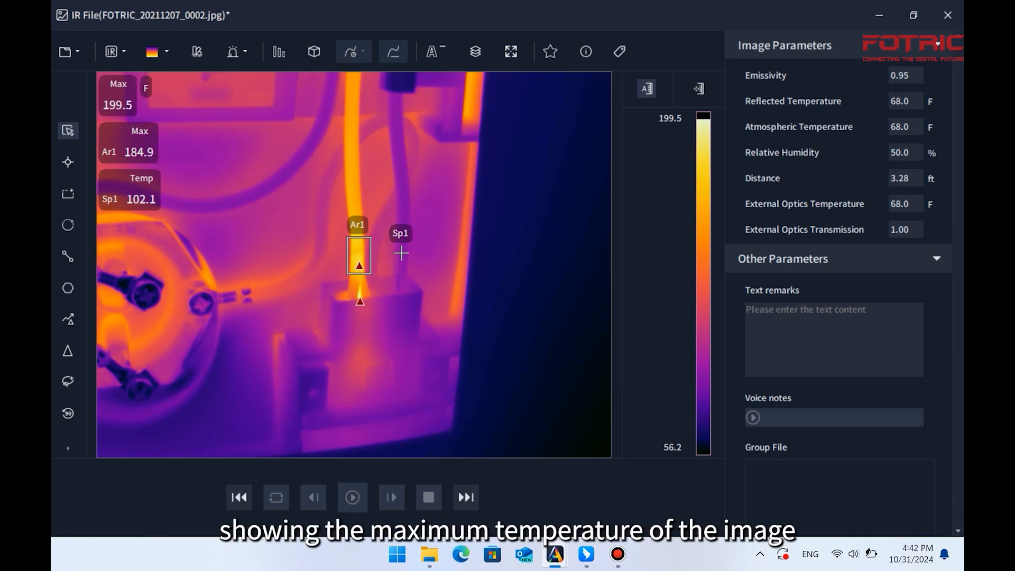
click(481, 60)
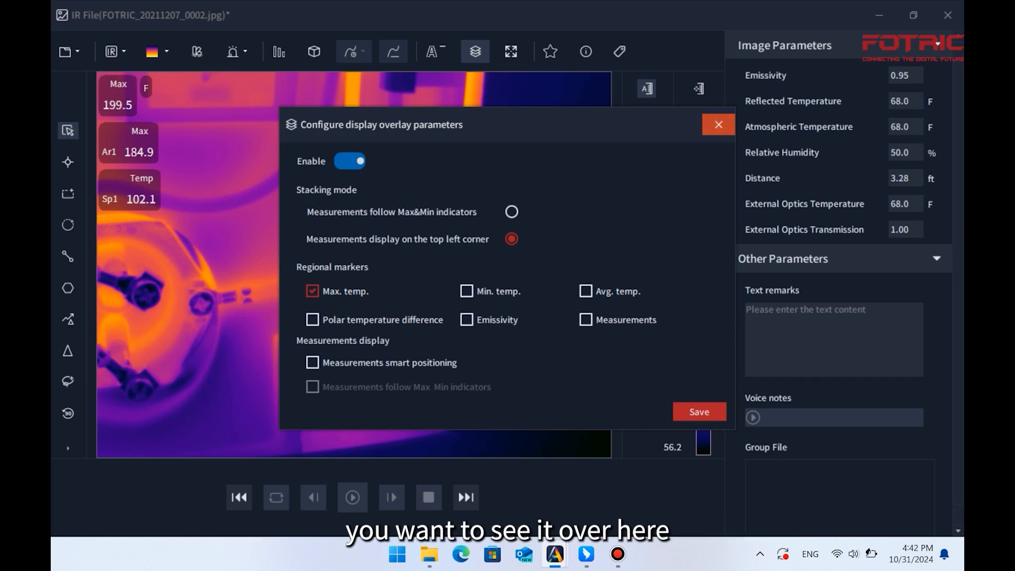
click(719, 124)
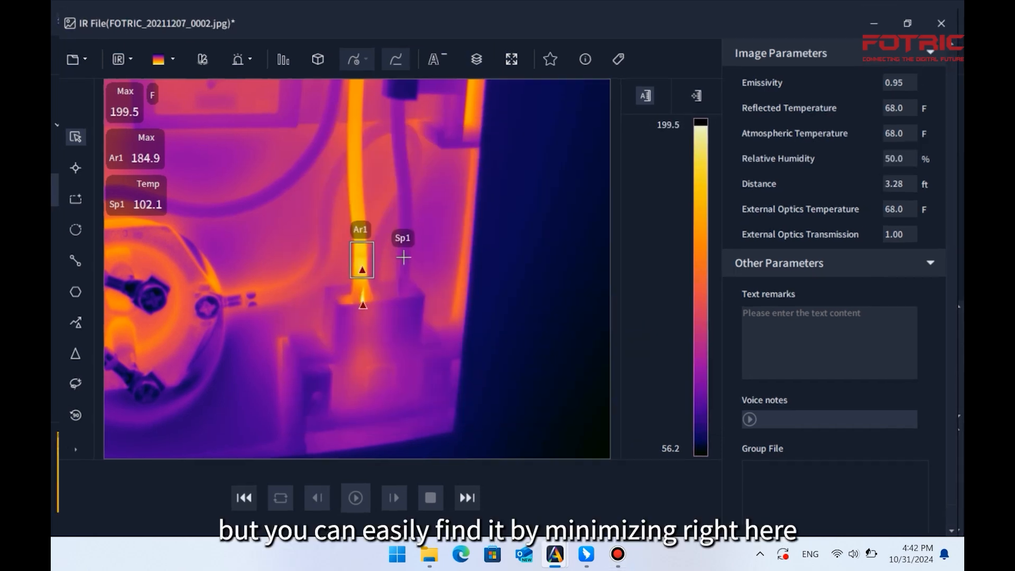
Turn off the whole-image maximum temperature overlay in the system display settings, save, and return to the FOTRIC_20211207_0002.jpg image.
click(874, 24)
click(462, 18)
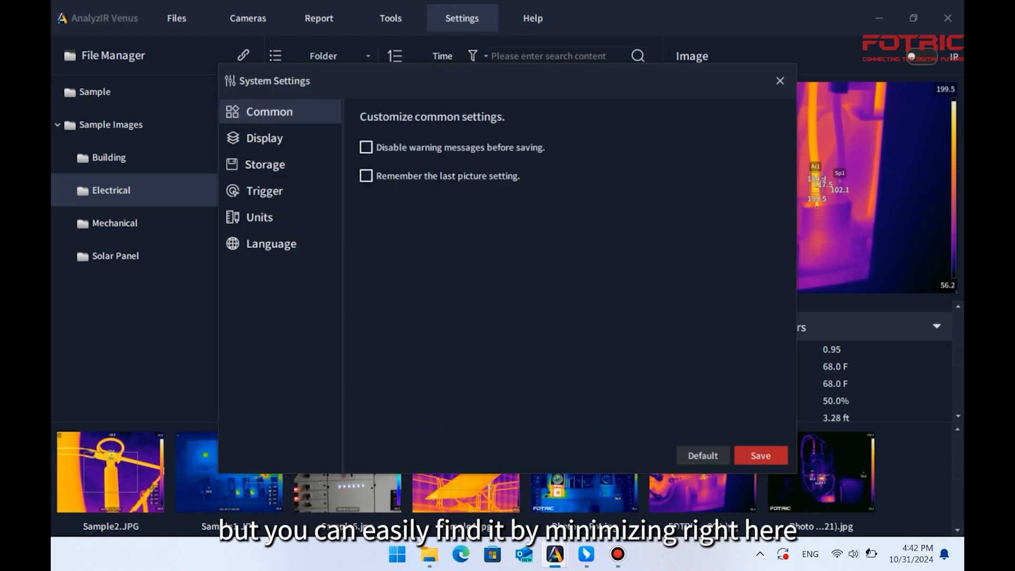
click(265, 138)
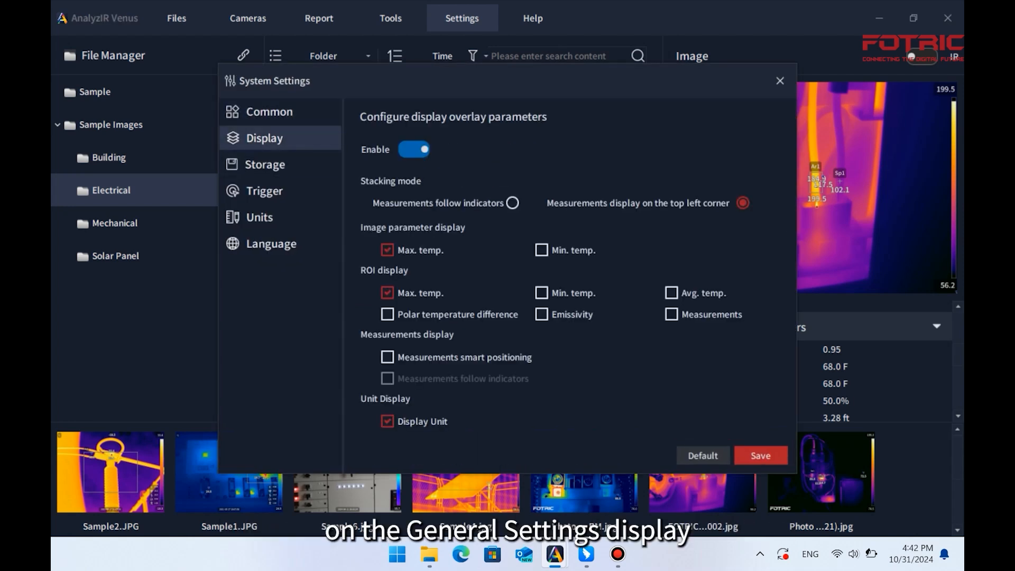
click(387, 250)
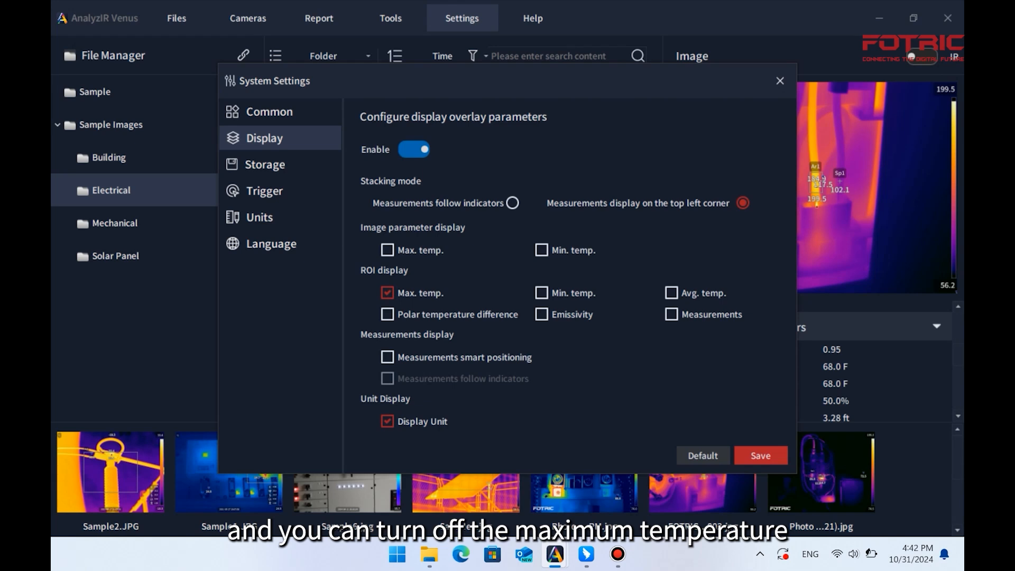
click(761, 456)
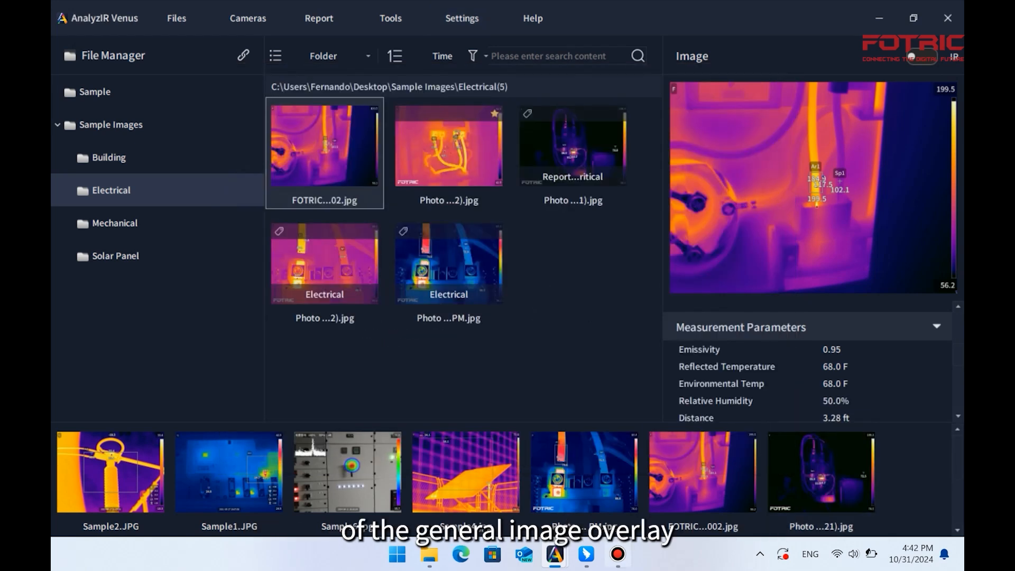
mouse_move(555, 554)
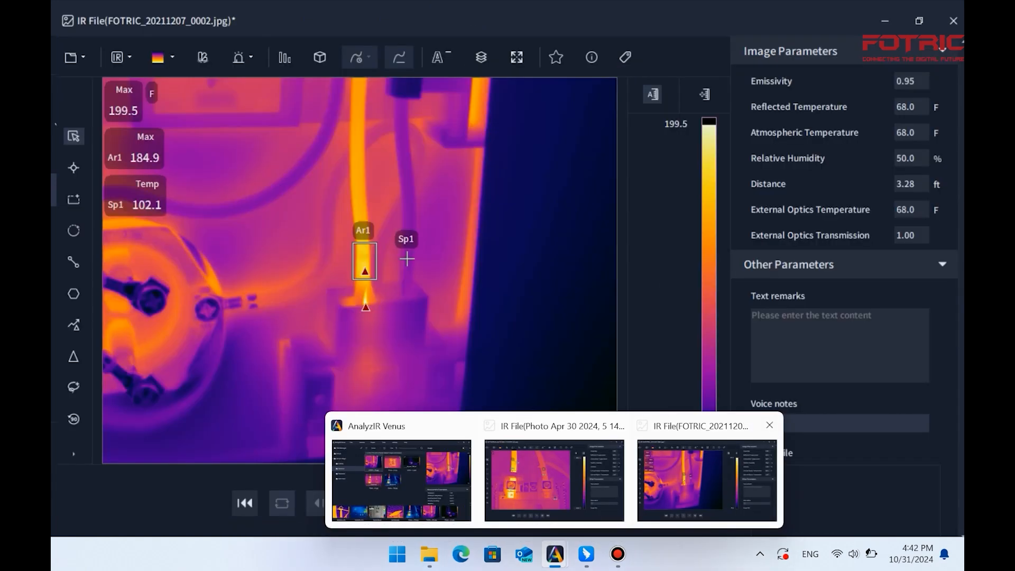
click(707, 479)
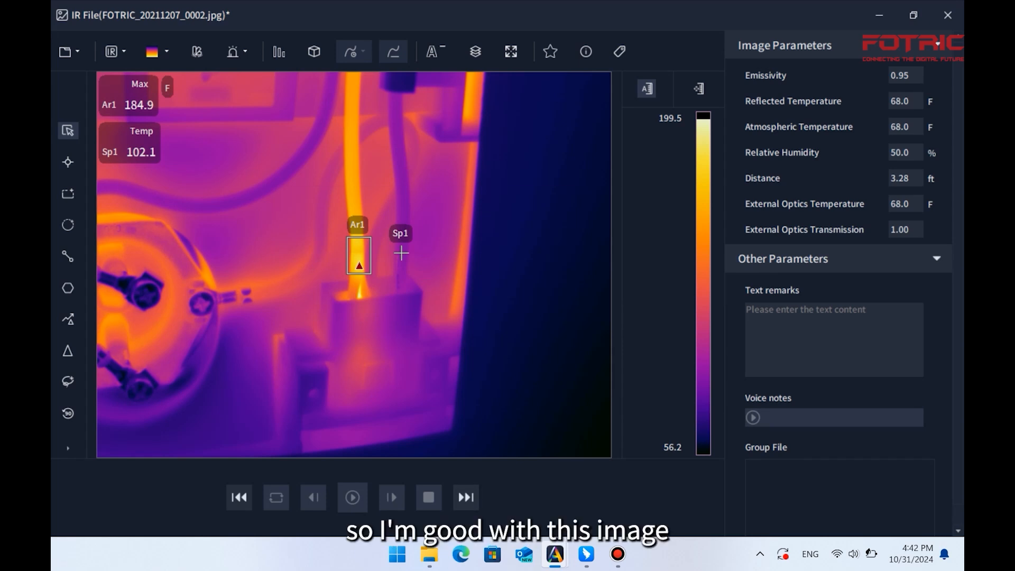
Save the image's changes and advance through the electrical images to Photo Apr 30 2024, 5 14 04 PM (32).jpg.
click(466, 498)
click(725, 329)
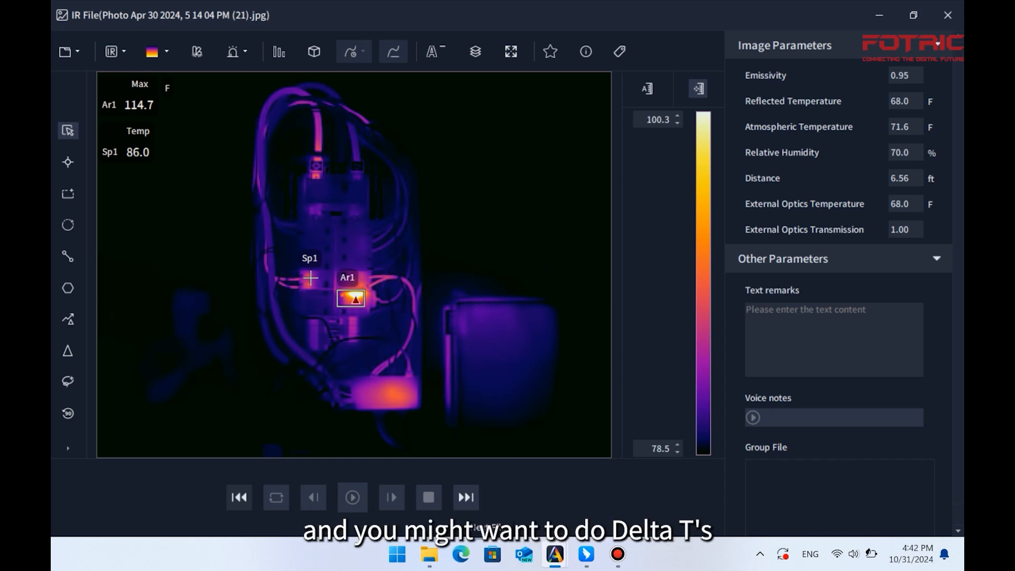
click(471, 503)
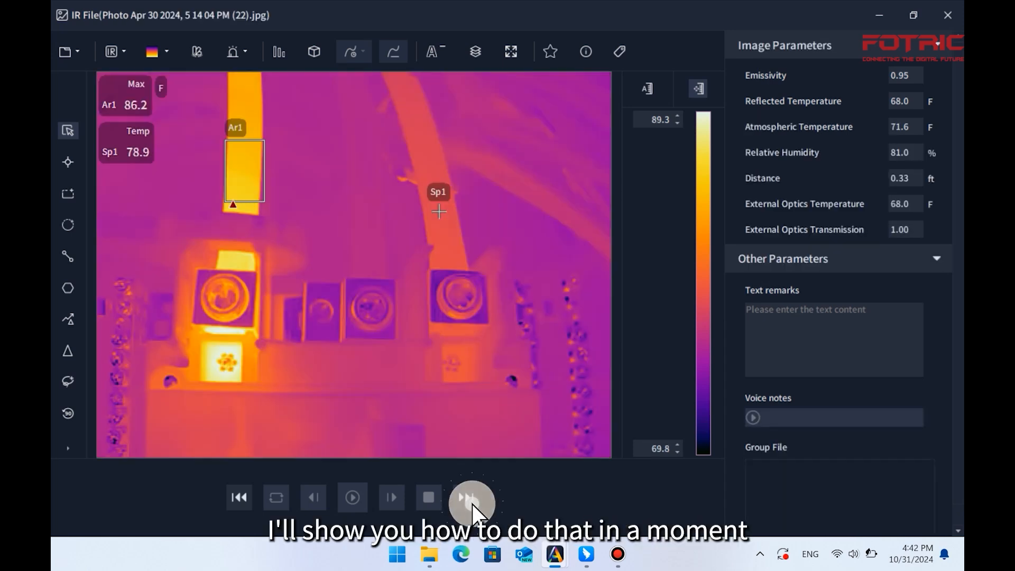
click(471, 503)
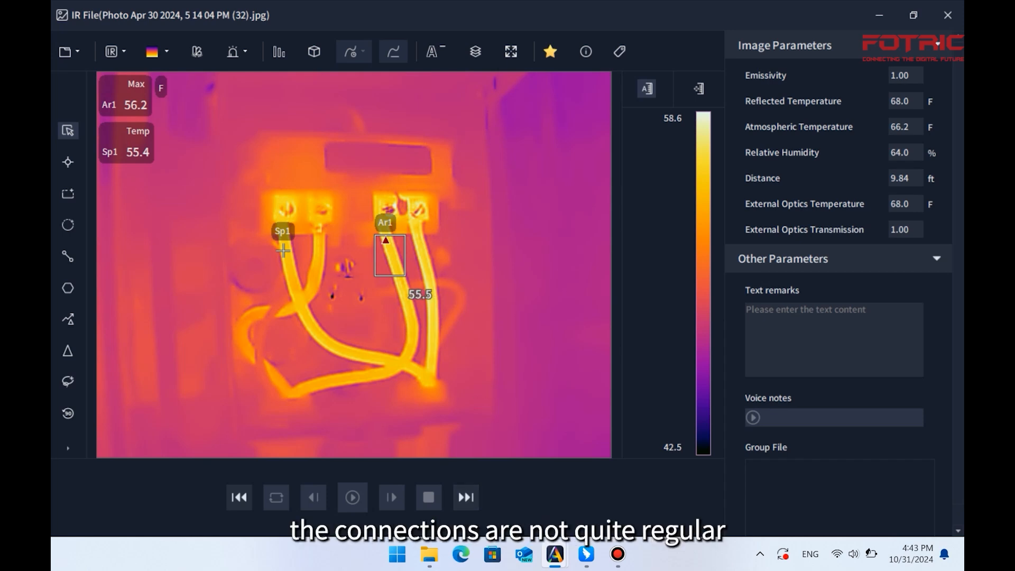
Delete area marker Ar1 and switch the temperature span to manual with an upper limit of 67.5.
click(401, 273)
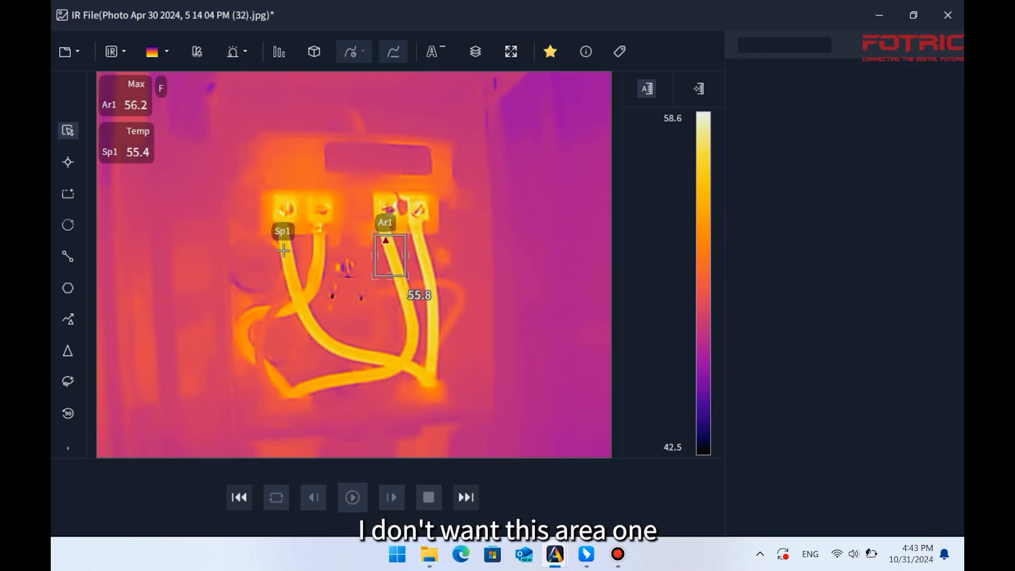
key(Delete)
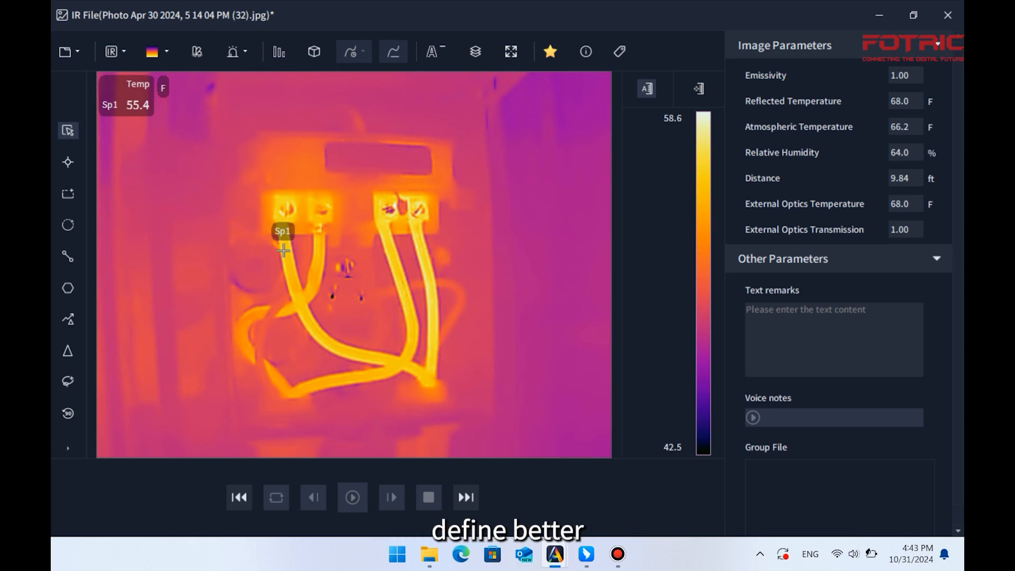
click(699, 89)
key(Up)
key(Up)
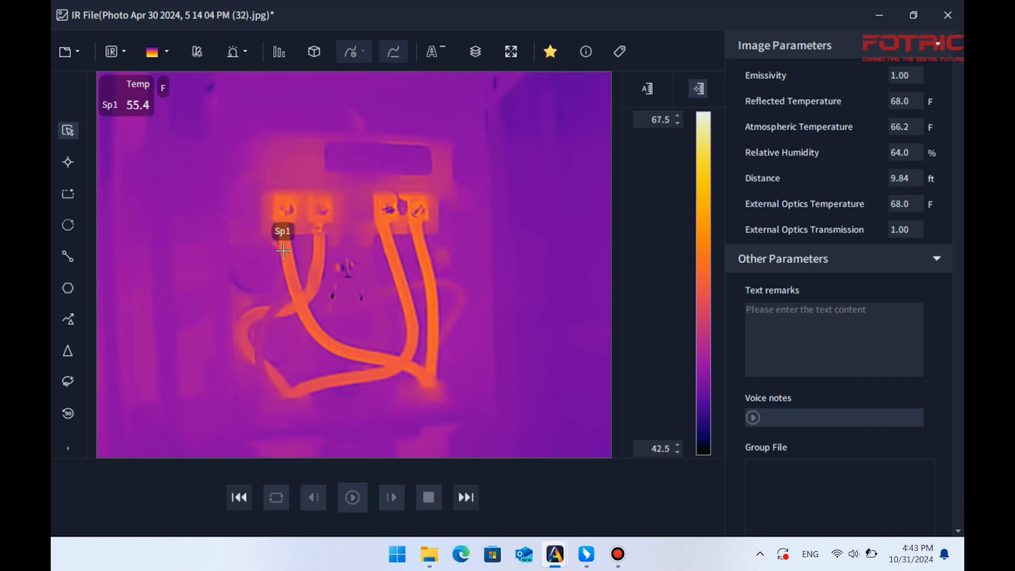
Set the span's upper limit to 63.8, and try auto-outlining the connected cables as an area marker, deleting the result.
key(Down)
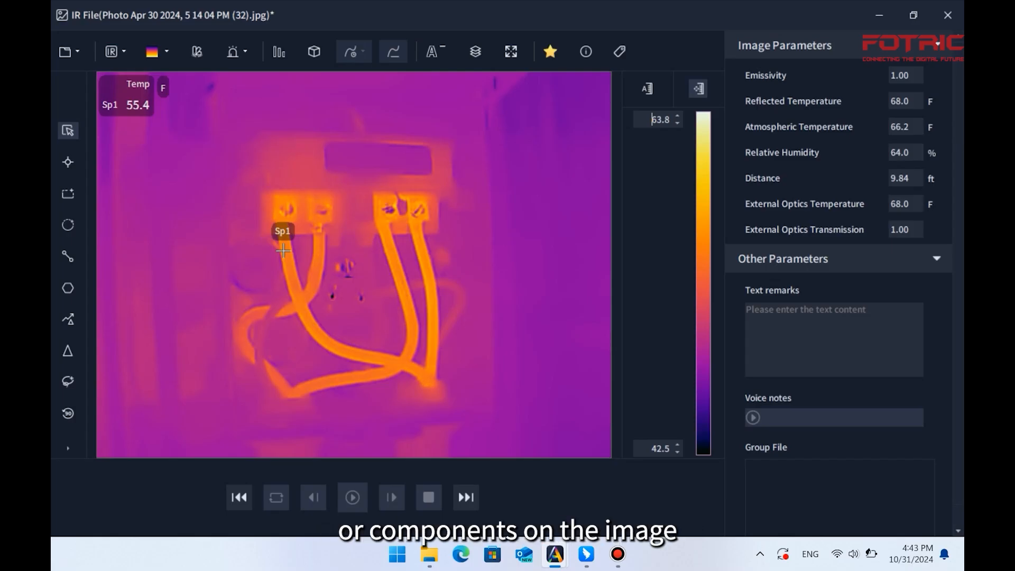
click(373, 367)
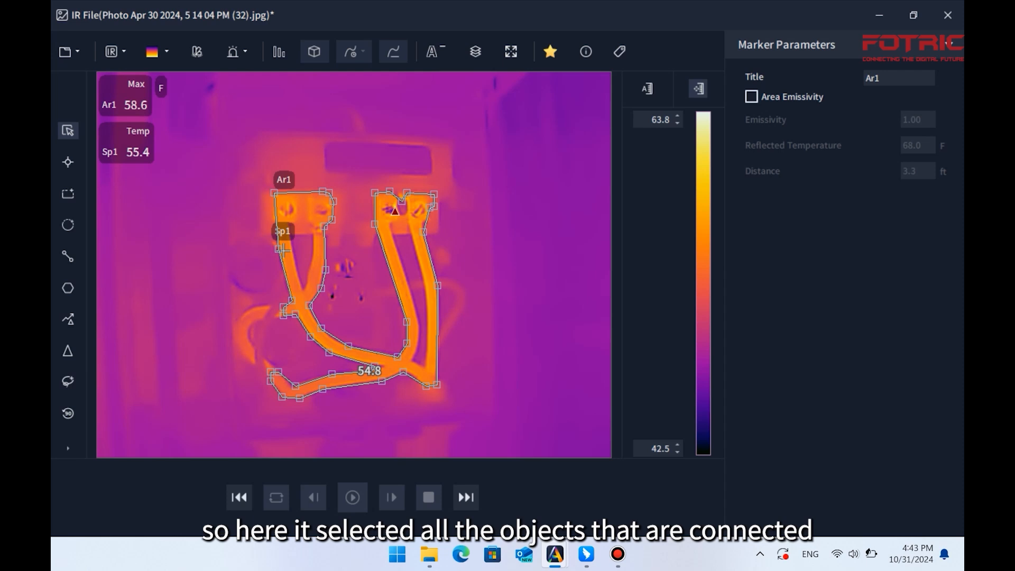
key(Delete)
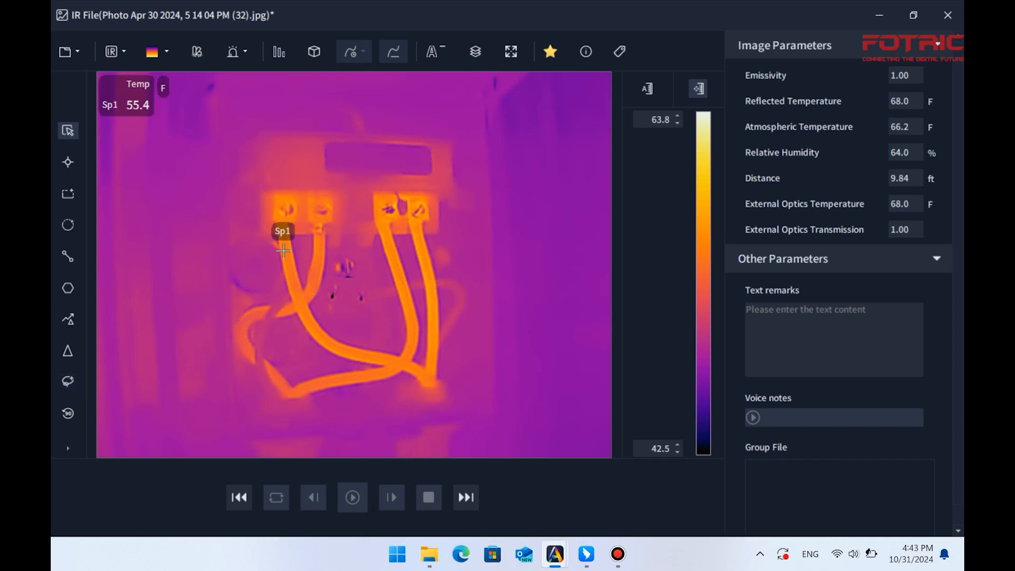
Auto-outline the single cable below the third terminal as area marker Ar1, discarding the first outline drawn beside the outer cable.
mouse_move(368, 224)
mouse_down()
mouse_move(444, 306)
mouse_move(460, 360)
mouse_move(460, 338)
mouse_up()
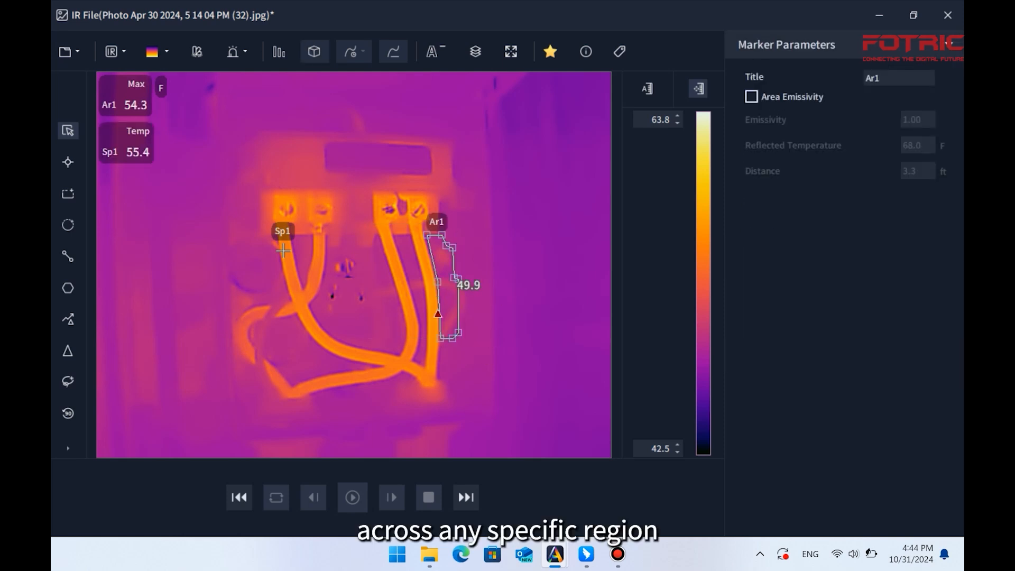
key(Delete)
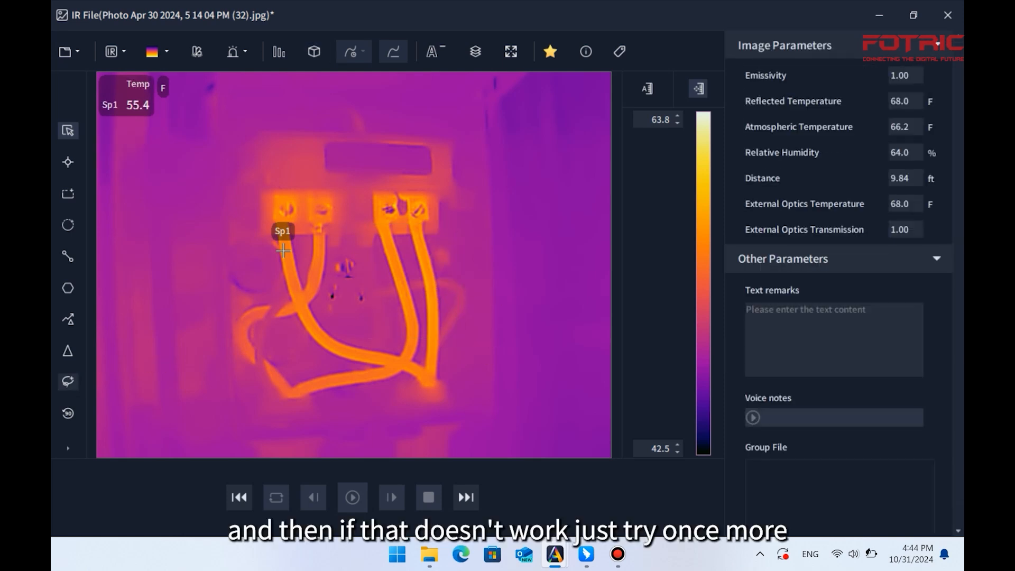
mouse_move(371, 223)
mouse_down()
mouse_move(407, 284)
mouse_move(425, 348)
mouse_up()
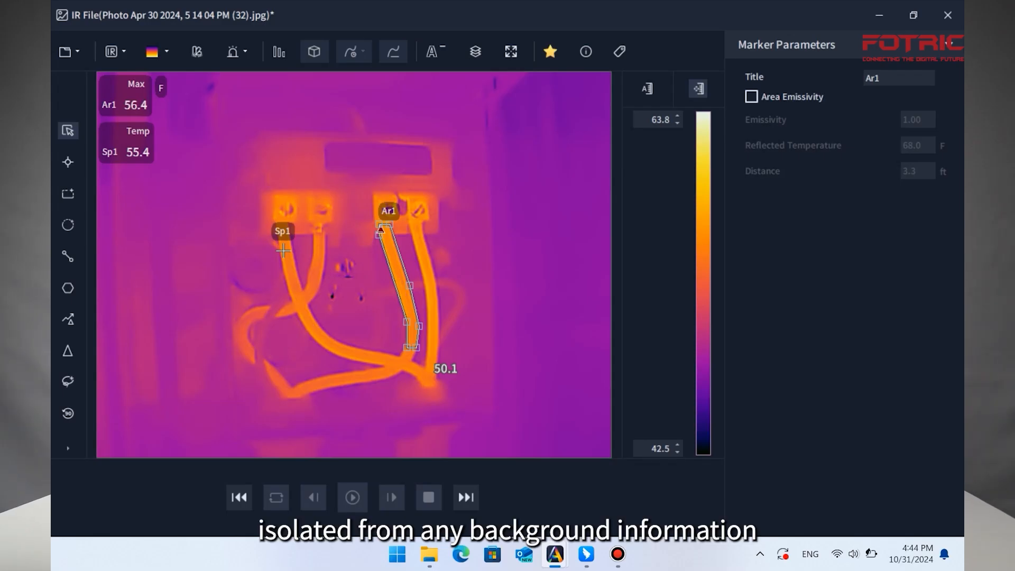
click(472, 244)
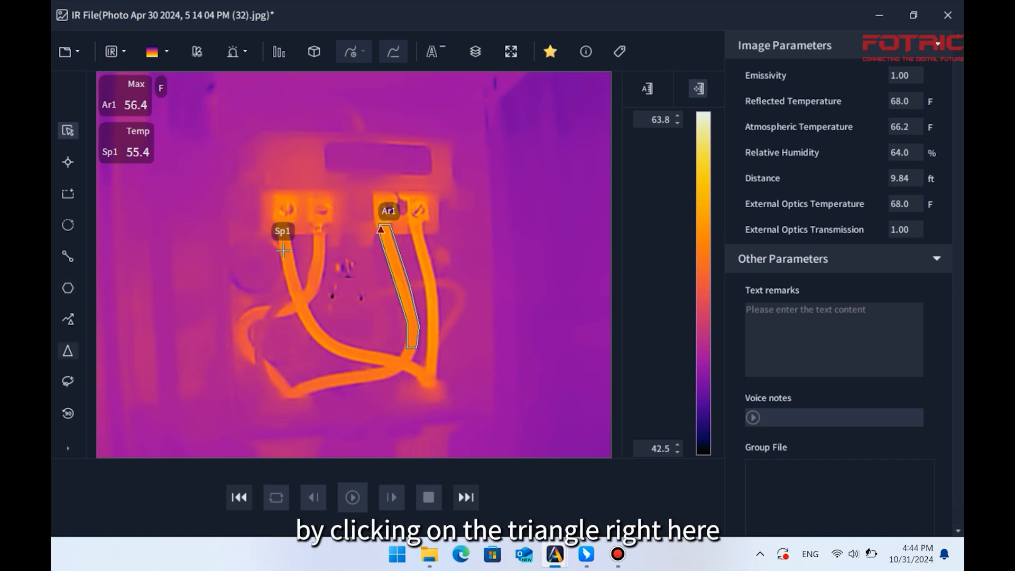
Add a delta measurement subtracting Sp1.Max from Ar1.Max.
click(67, 350)
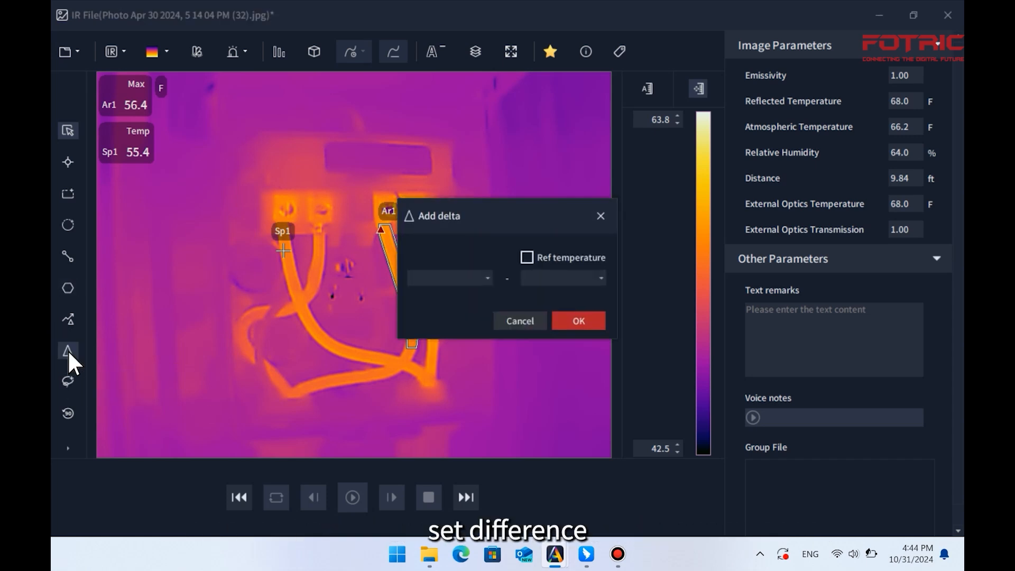
drag(484, 209, 493, 93)
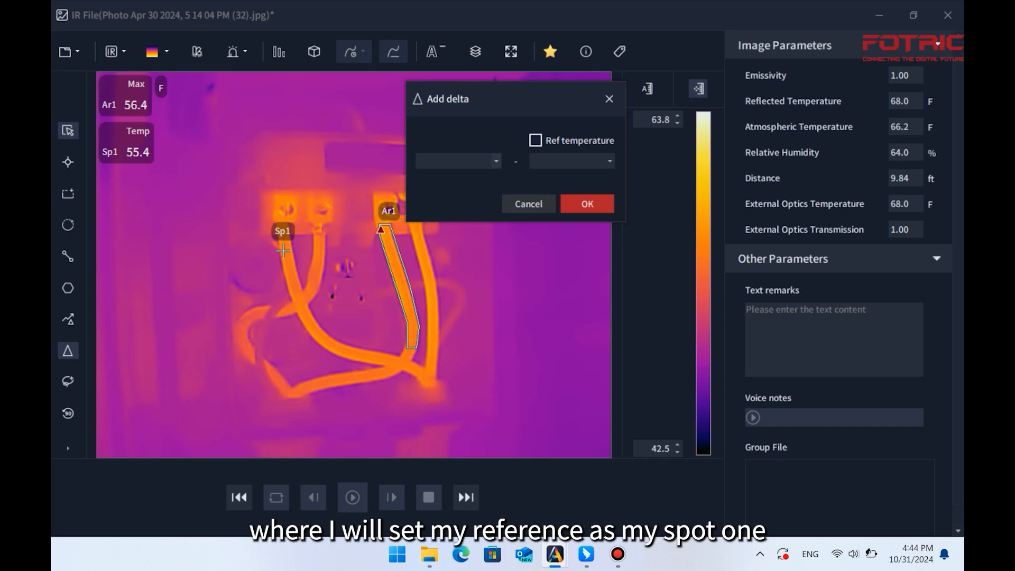
click(458, 161)
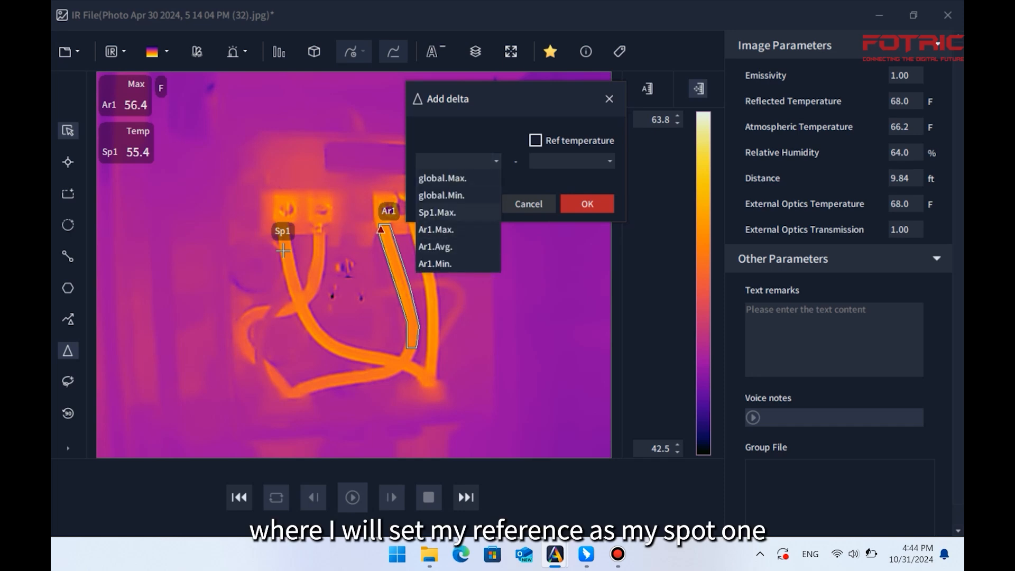
click(437, 212)
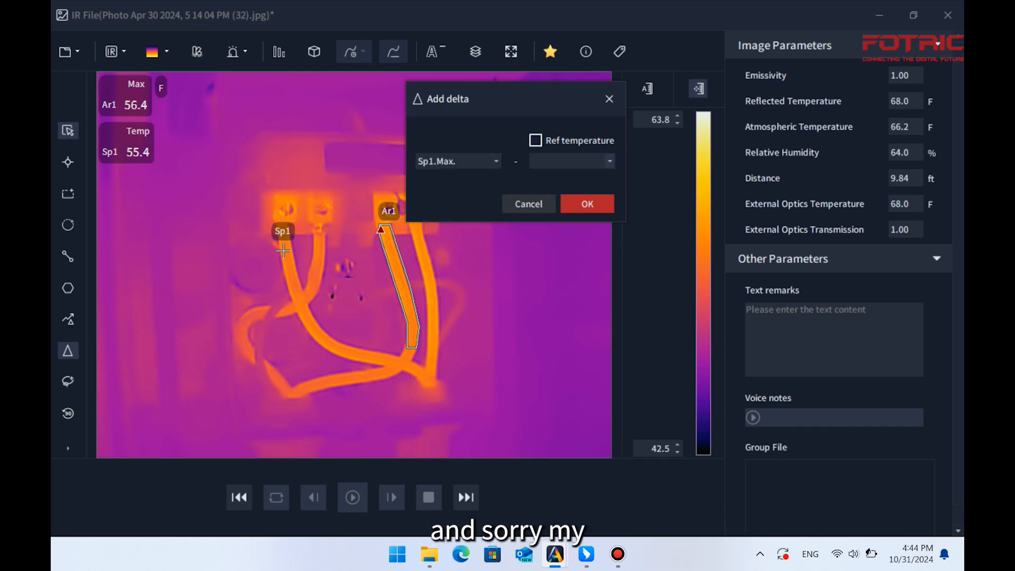
click(458, 161)
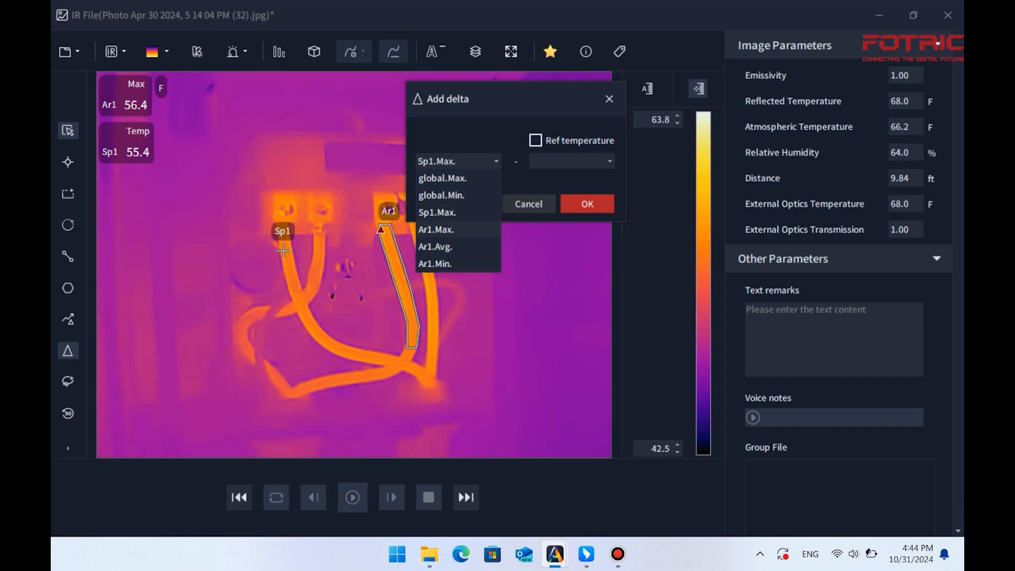
click(437, 229)
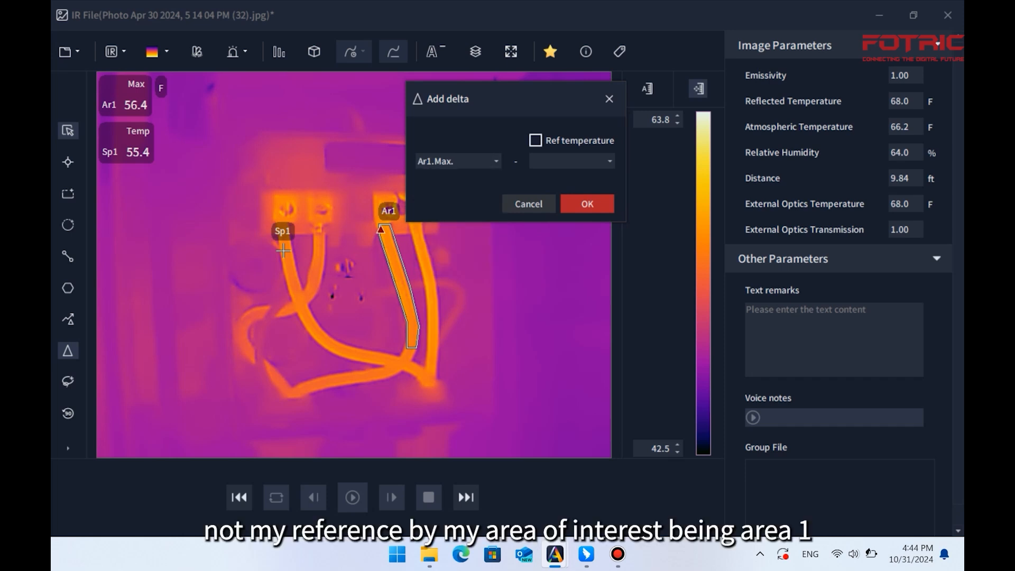
click(571, 161)
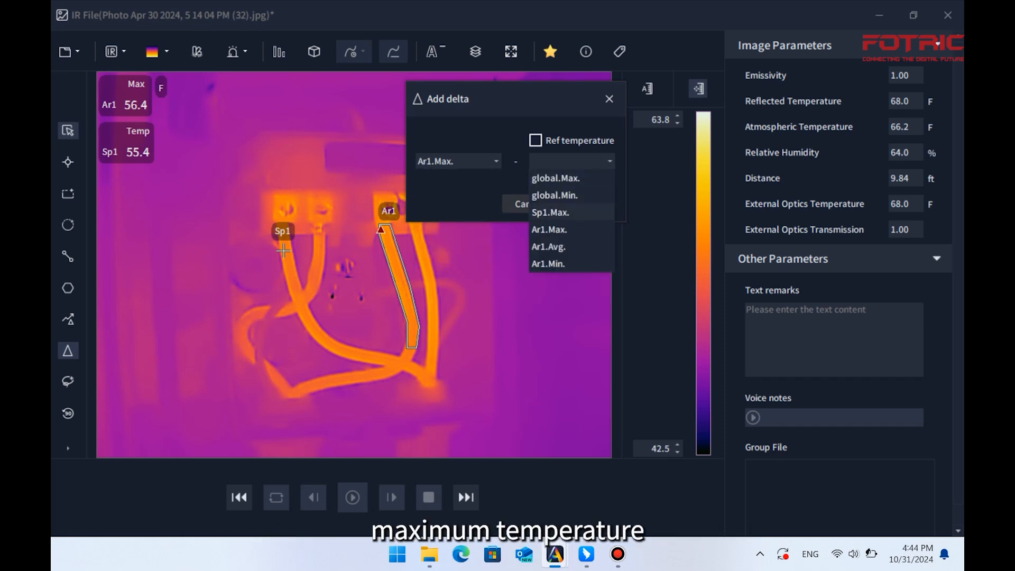
click(550, 212)
click(587, 204)
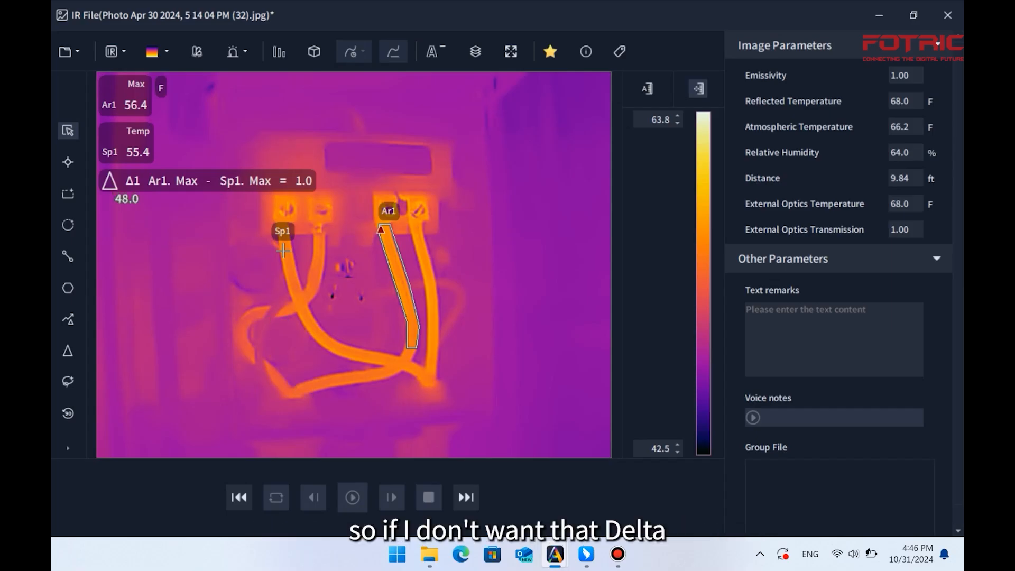
Delete the Ar1.Max minus Sp1.Max delta and save the changes to the image.
right_click(113, 181)
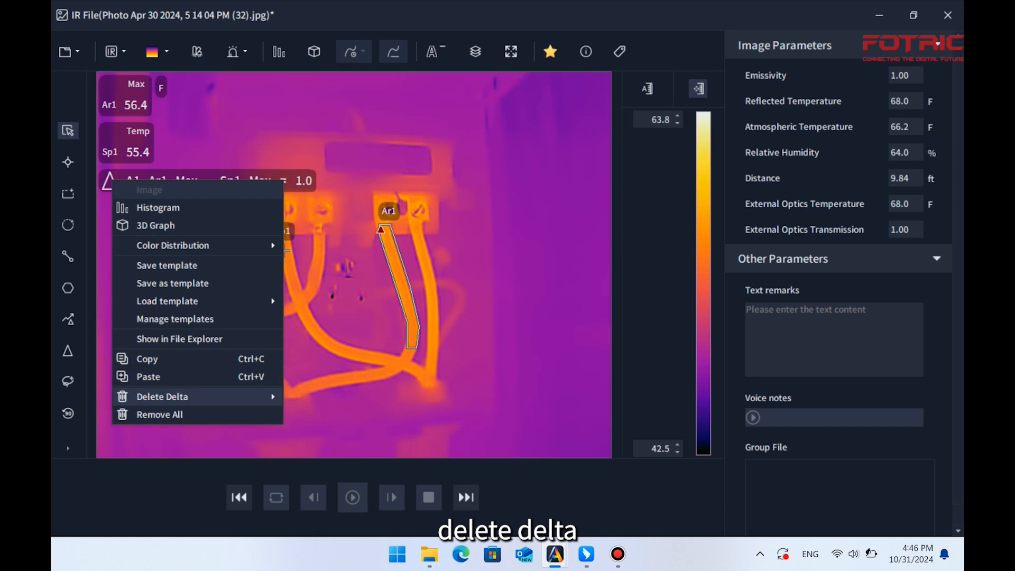
mouse_move(162, 396)
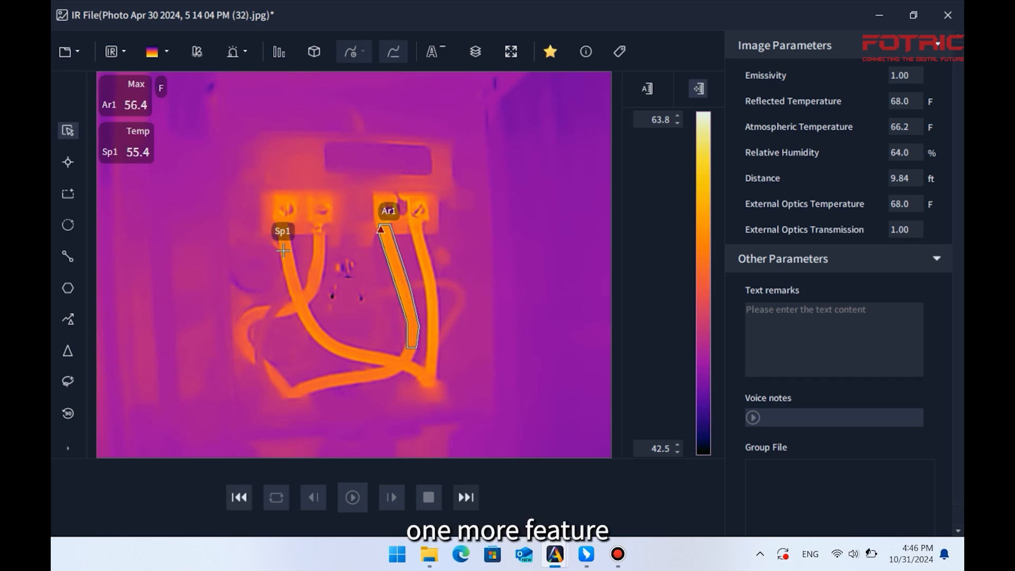
click(466, 497)
click(728, 328)
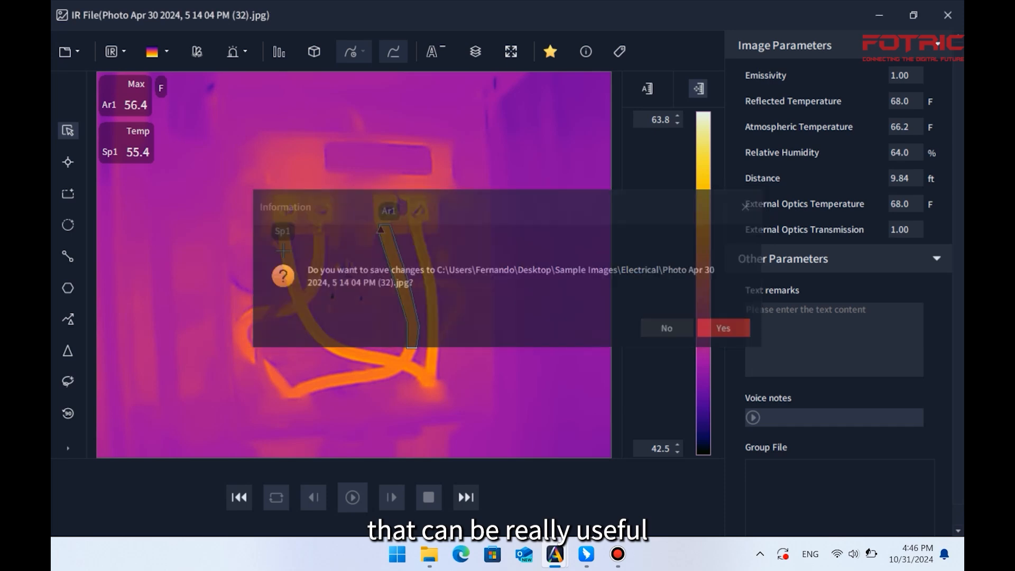
Advance to Photo Apr 30 2024, 5 14 04 PM (21).jpg and apply an automatic temperature span with Histogram equalization color distribution.
click(465, 497)
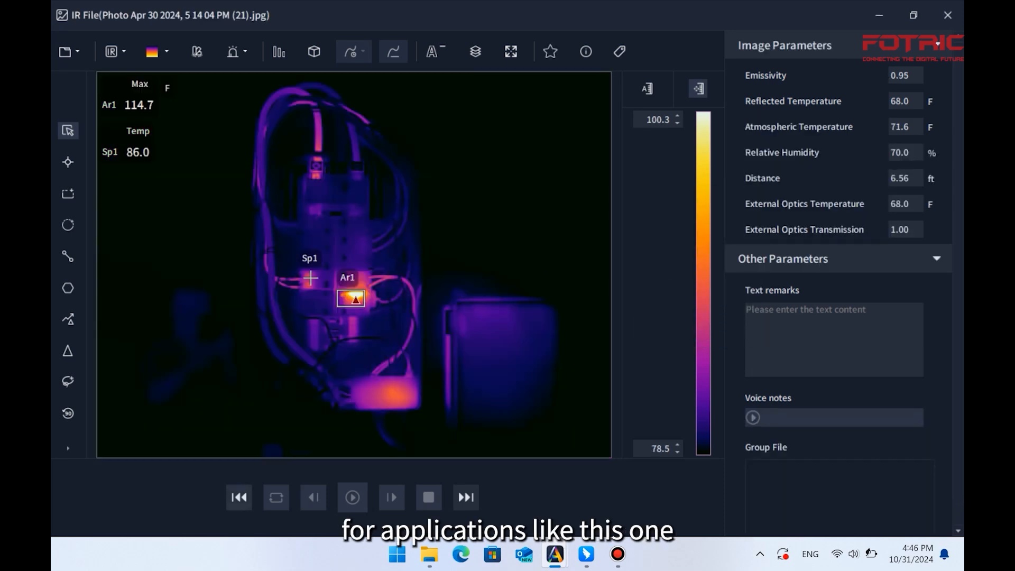
click(648, 89)
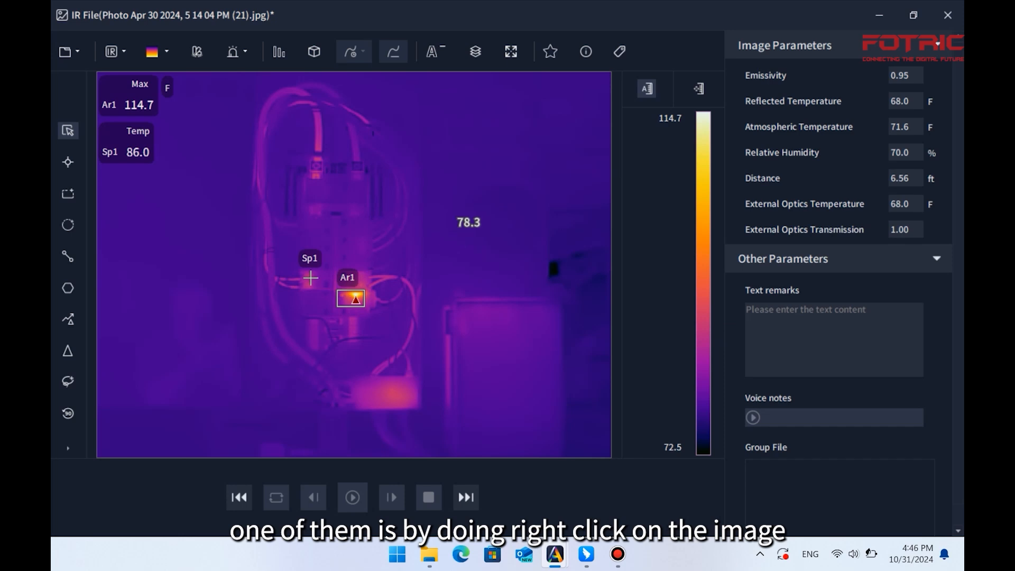
right_click(449, 203)
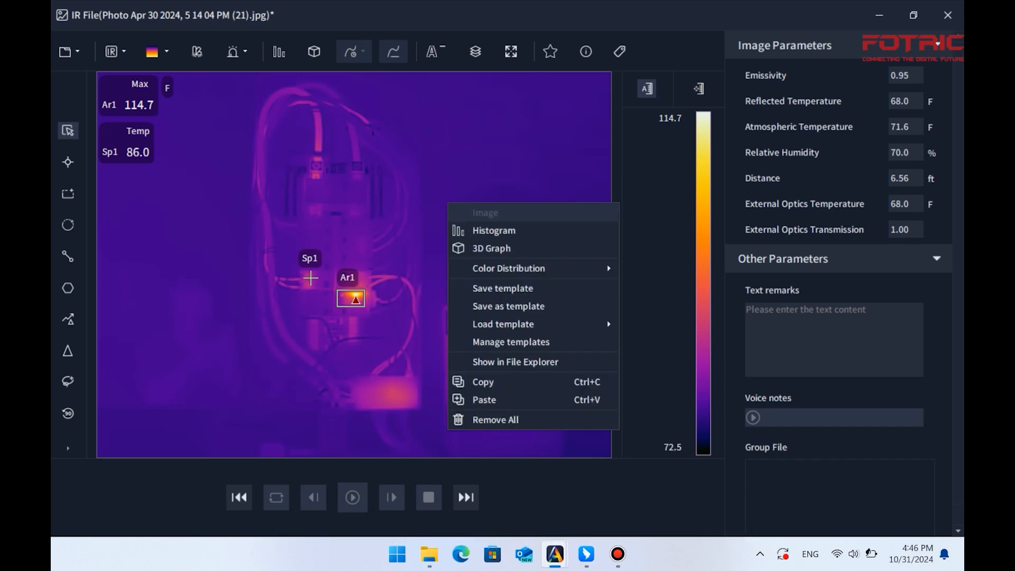
mouse_move(509, 269)
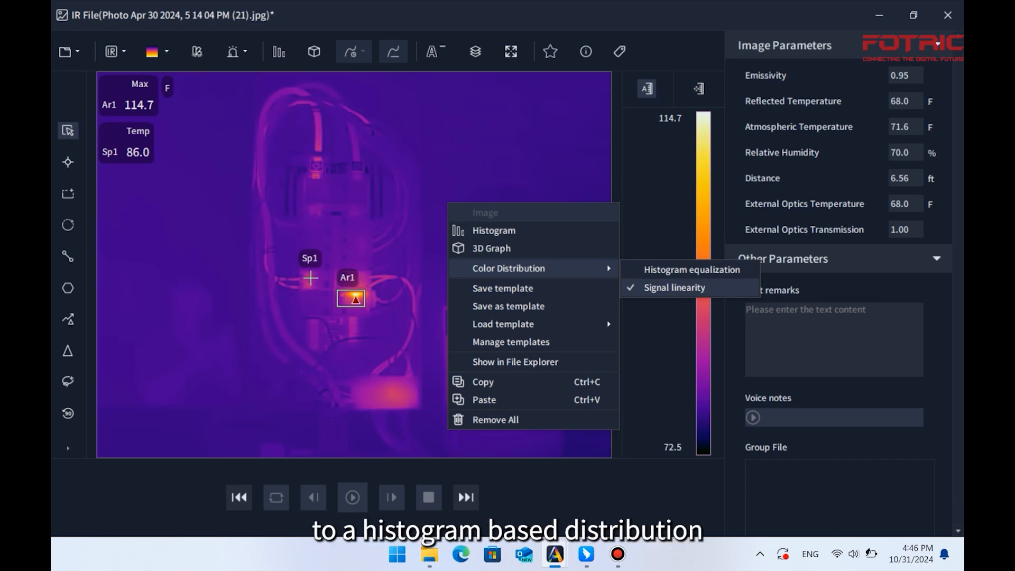
click(692, 270)
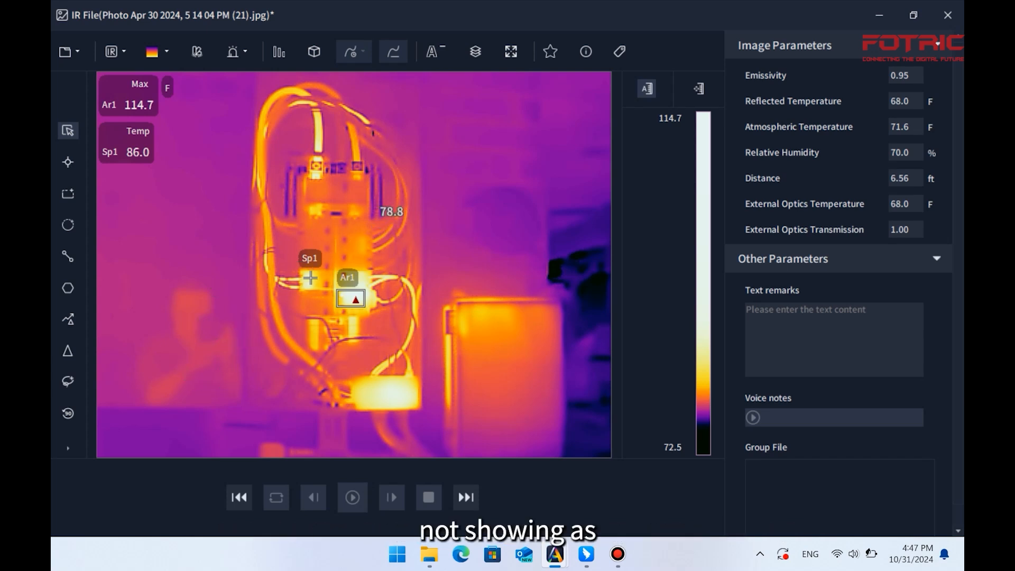
Compare color distributions by switching the image to Signal linearity and back to Histogram equalization.
right_click(456, 245)
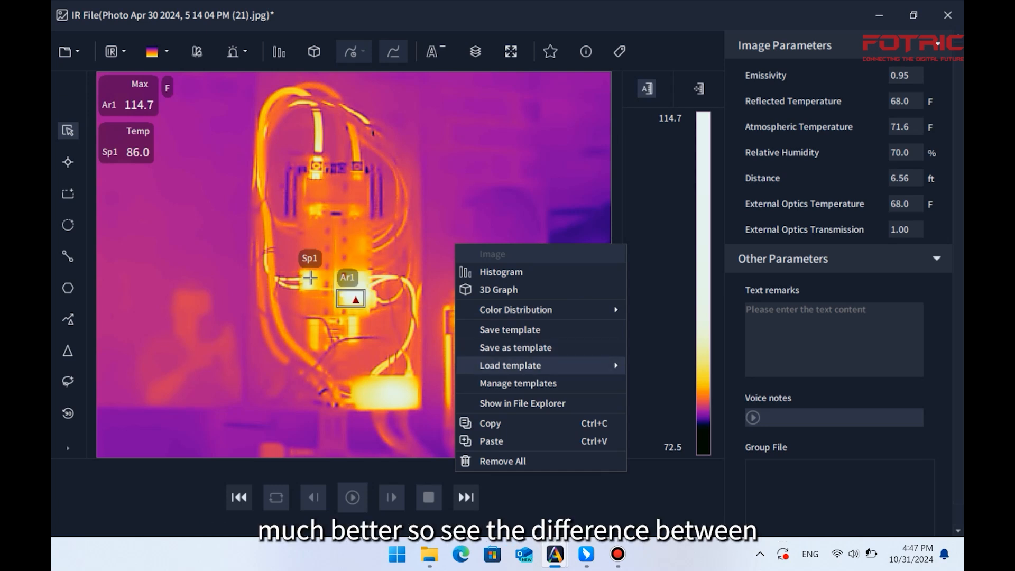
mouse_move(529, 310)
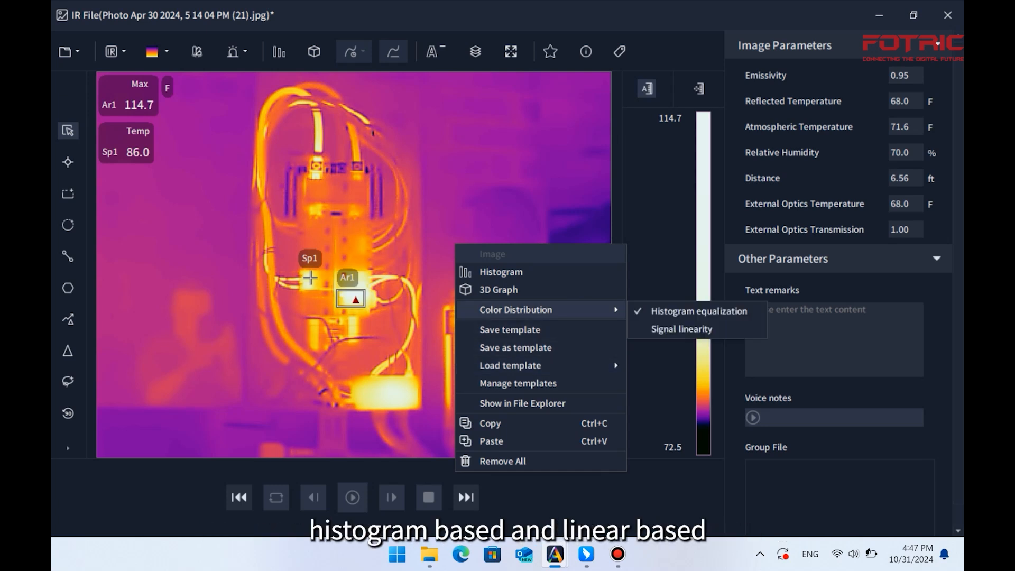
click(683, 329)
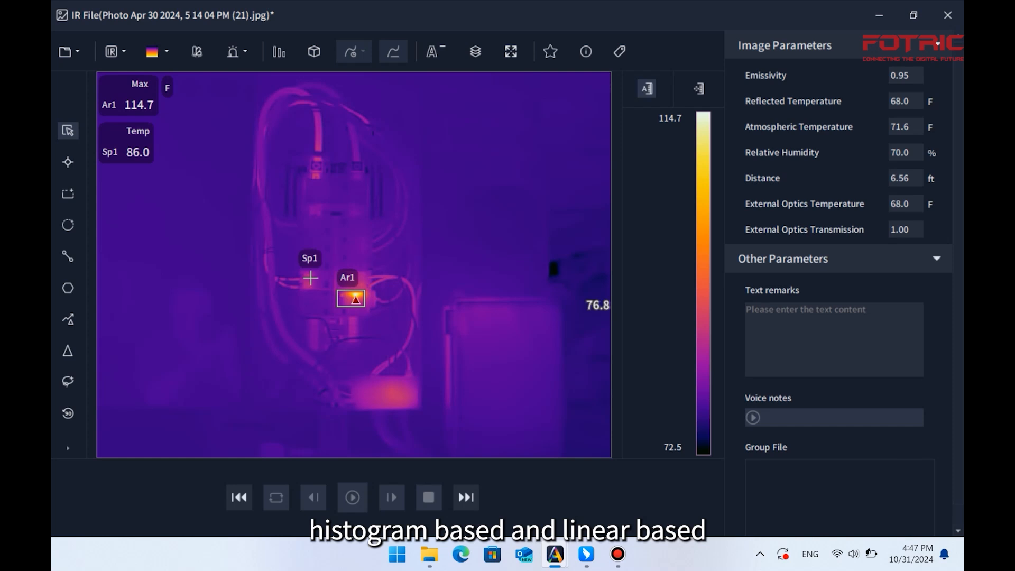
right_click(514, 221)
mouse_move(634, 287)
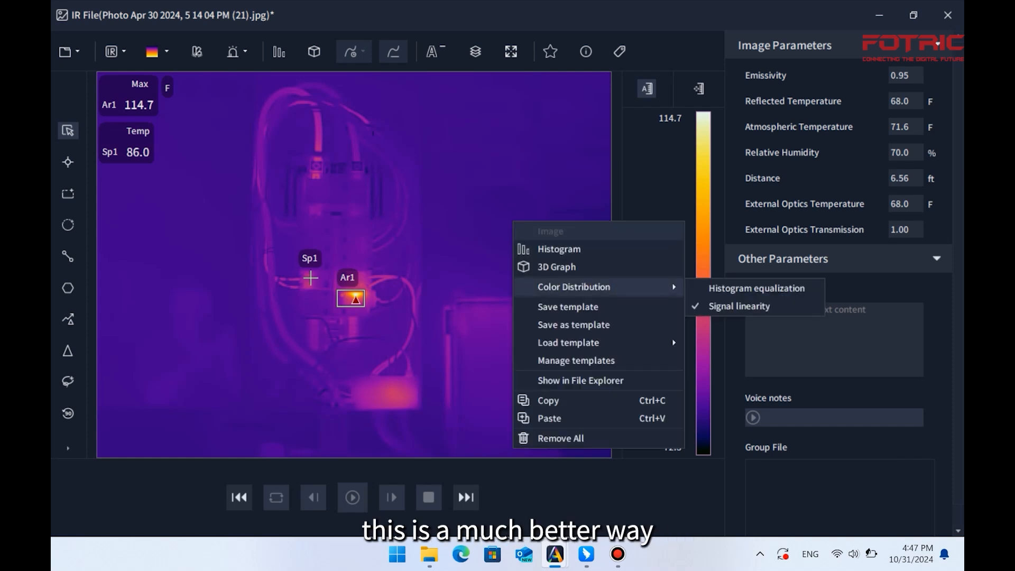
click(757, 289)
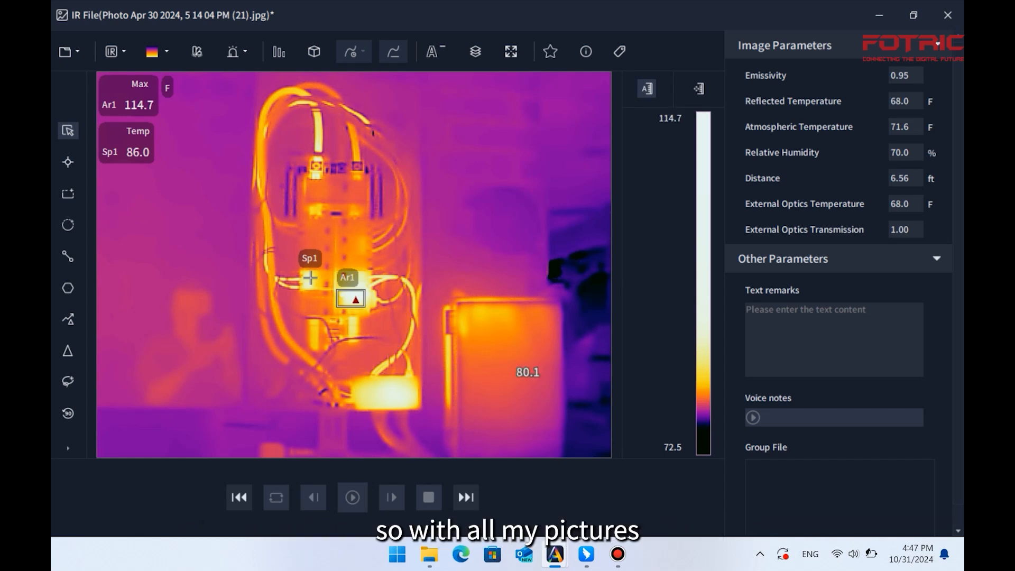
Save the changes to the (21) image and move on to Photo Apr 30 2024, 5 14 04 PM (32).jpg.
click(466, 497)
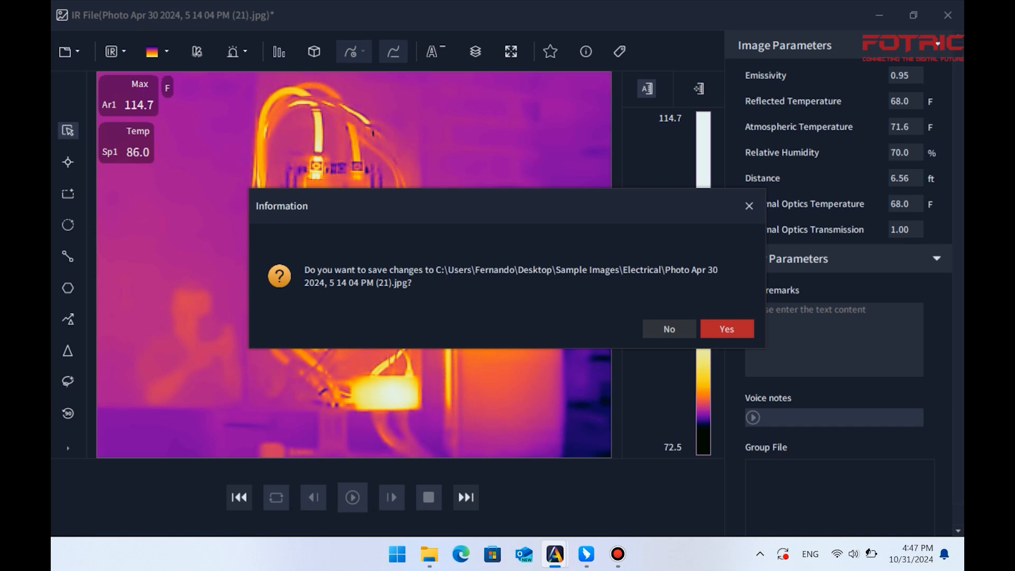
click(728, 329)
mouse_move(429, 554)
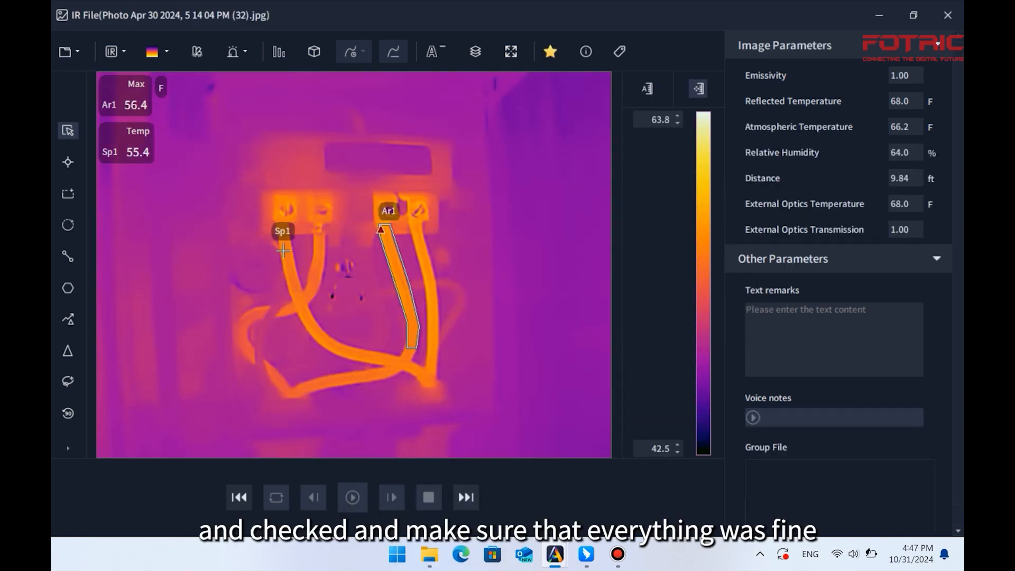
Switch the (32) image's temperature span to automatic and close the image, saving its changes.
click(648, 88)
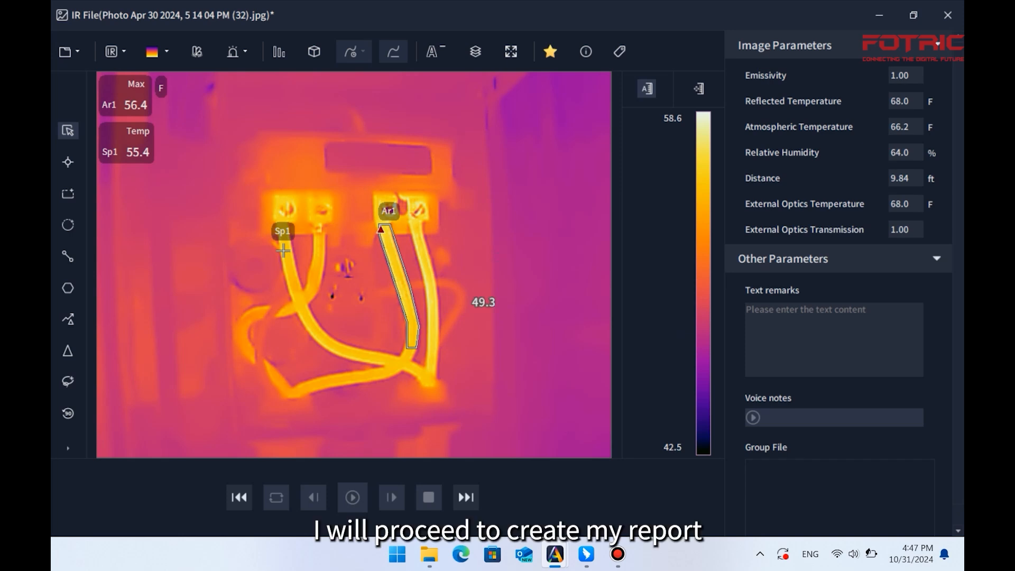
click(947, 15)
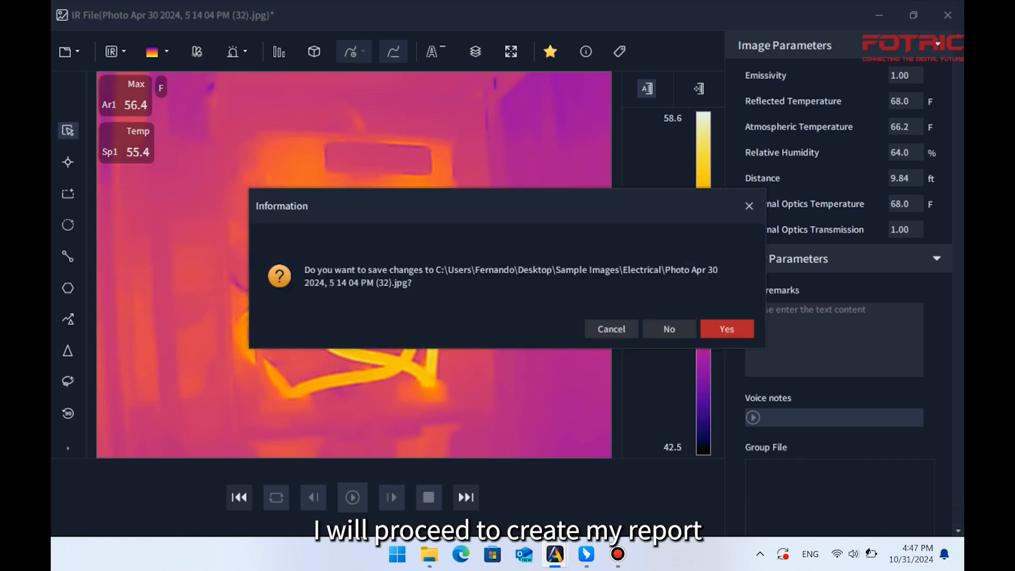
key(Return)
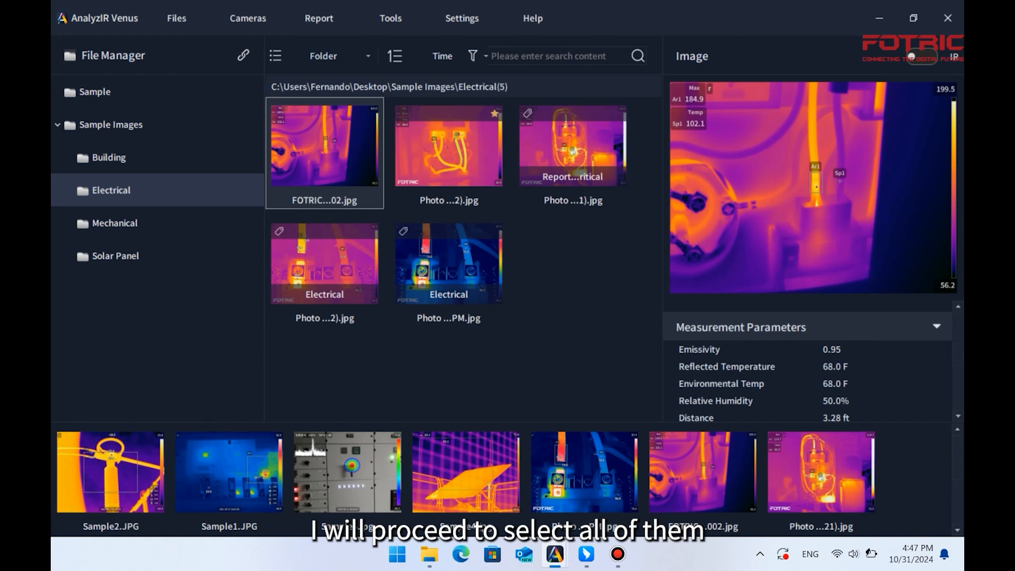
Select all images in the Electrical folder and open report generation for them.
key(ctrl+a)
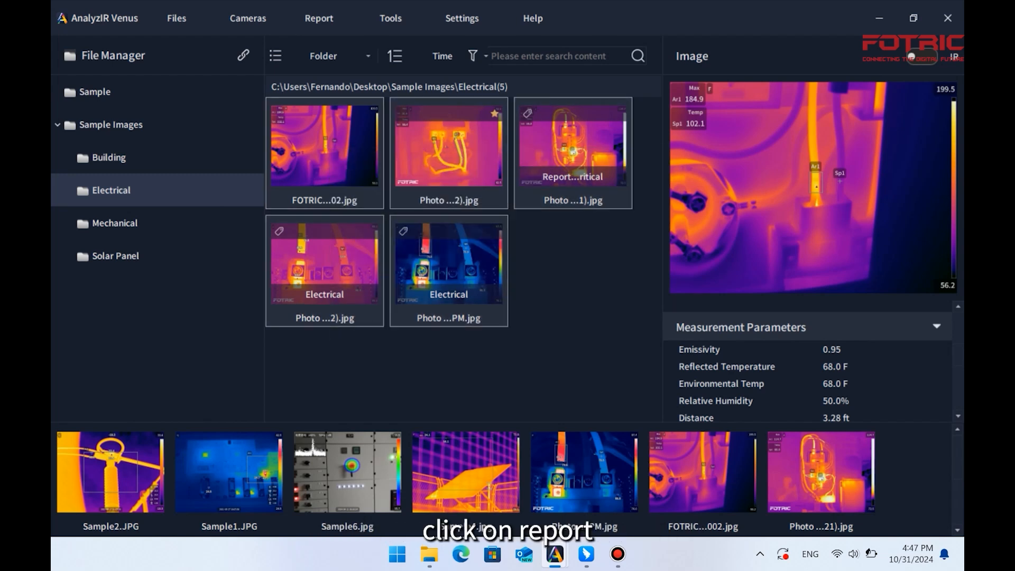
click(319, 20)
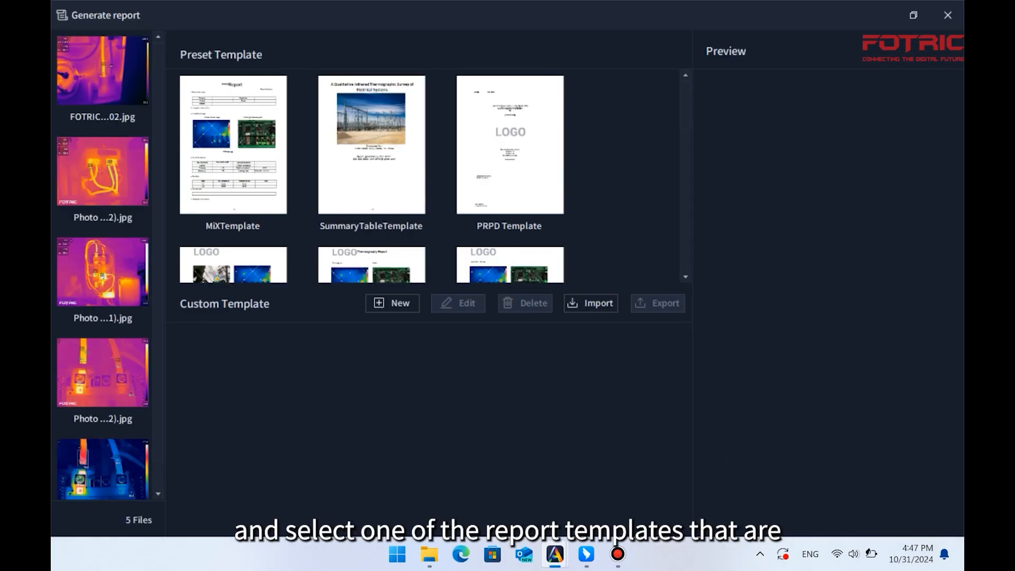
Browse the preset report templates available for the selected images.
scroll(372, 159, down, 3)
scroll(371, 176, down, 4)
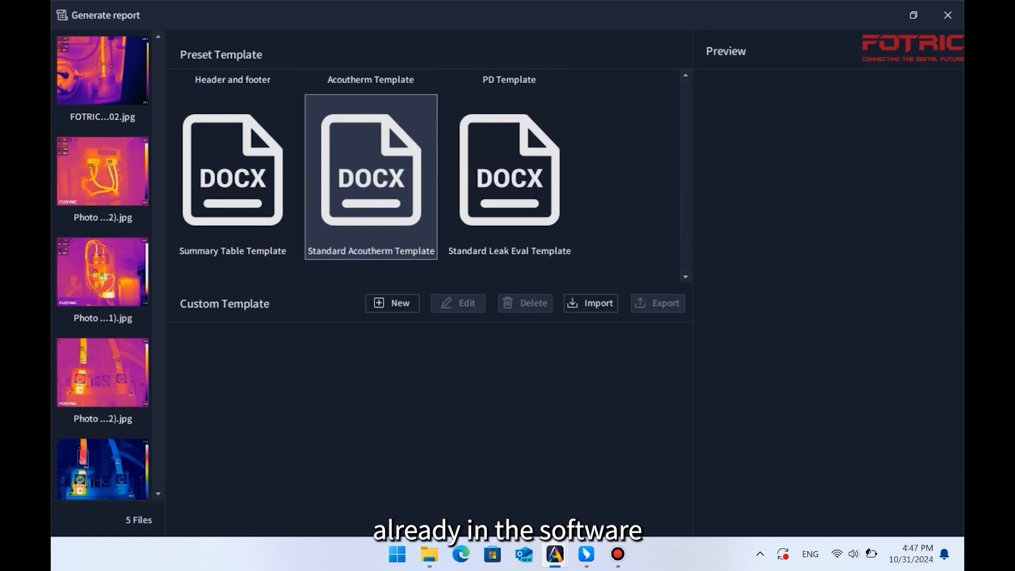
scroll(371, 158, up, 3)
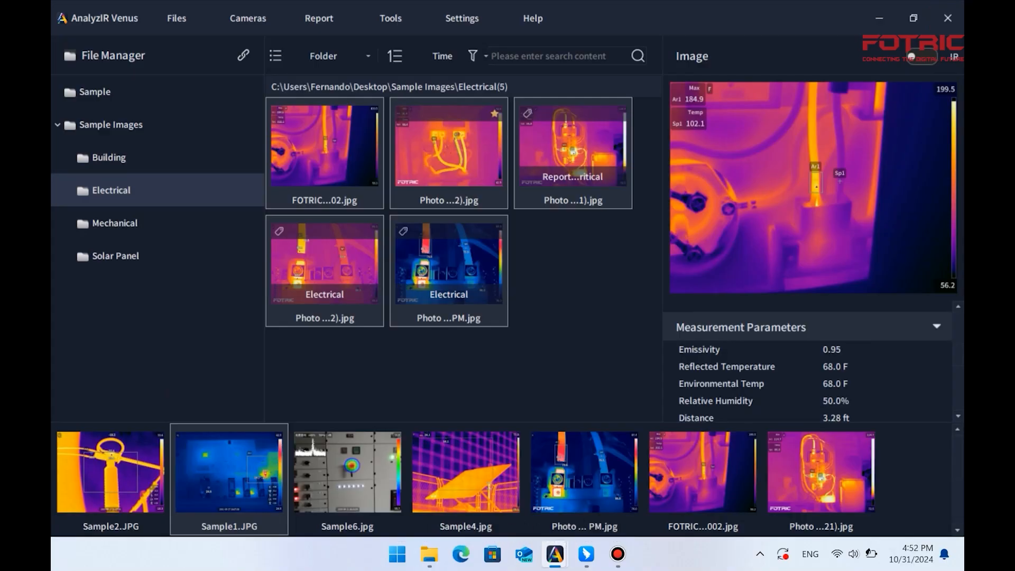
With no images selected, create a new custom report template and check its preview before returning to the design view.
key(Escape)
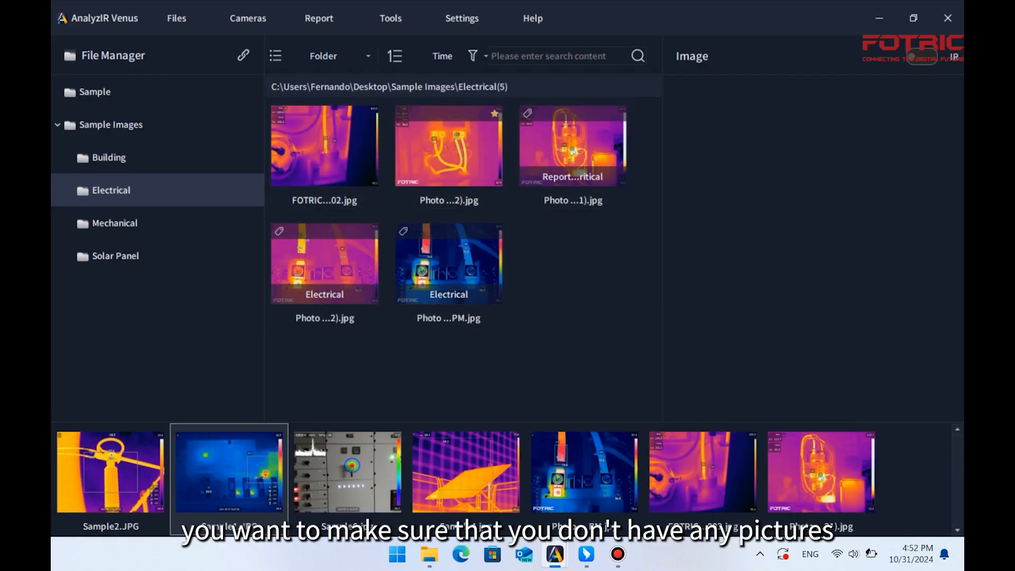
click(319, 18)
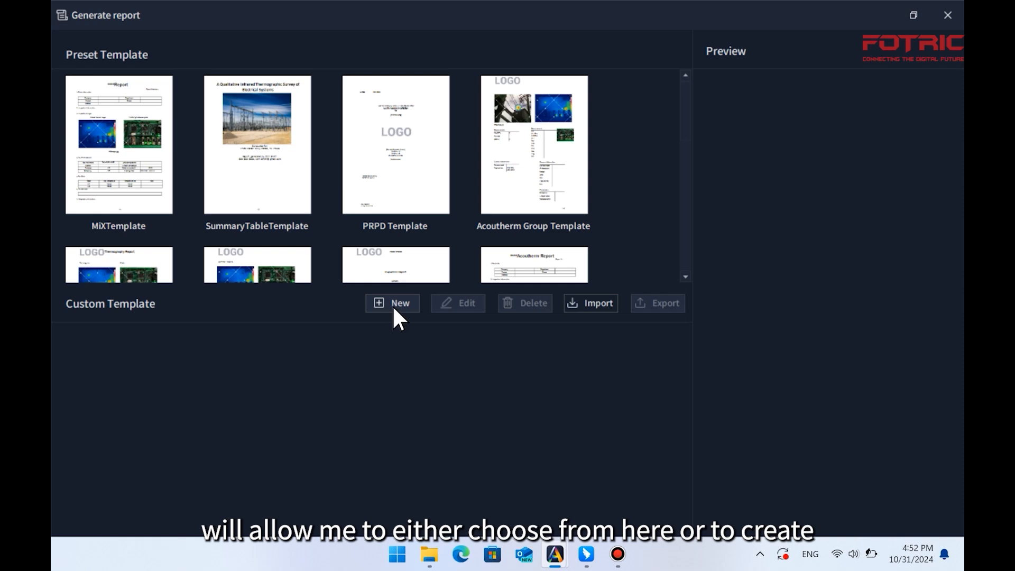
click(394, 304)
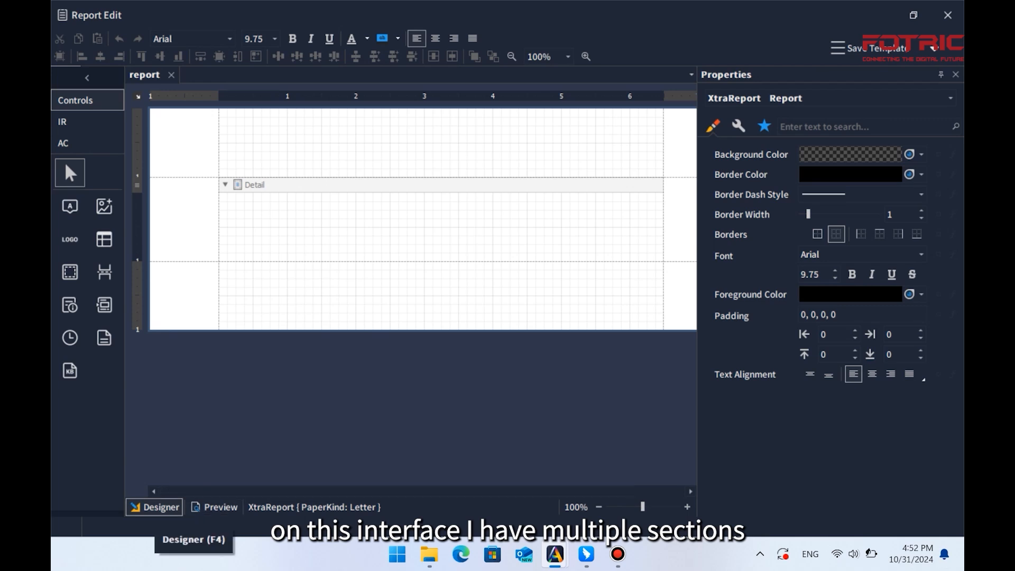
click(215, 506)
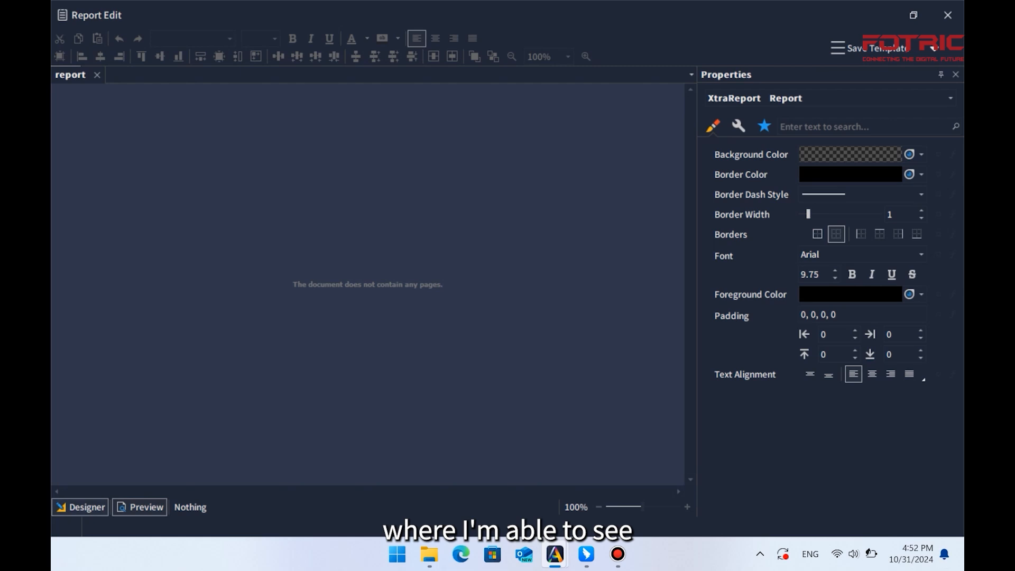
click(81, 506)
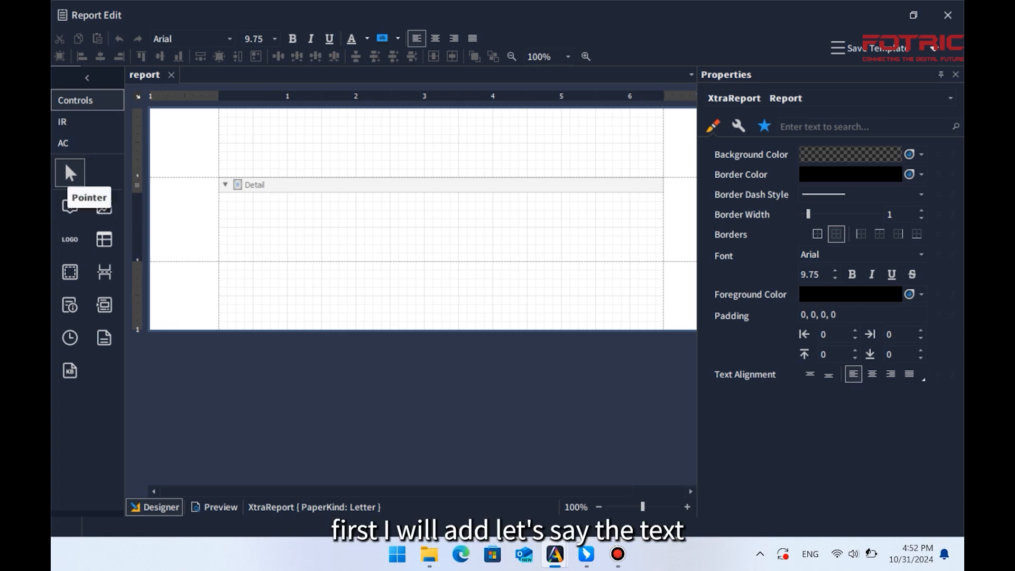
Add a text box about 529 by 54 in the Detail band and enter THERMOGRAPHY REPORT as the title.
click(71, 212)
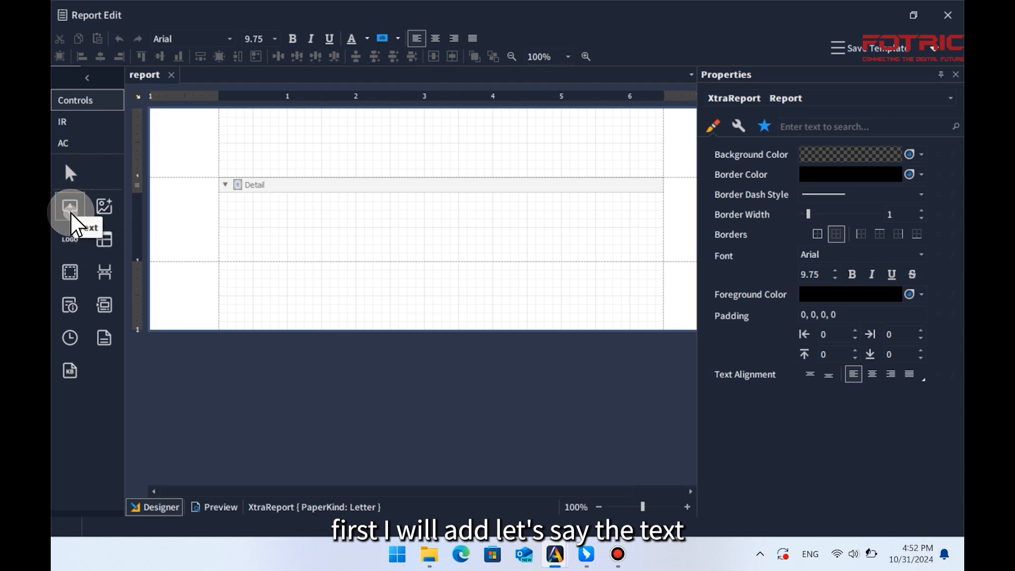
drag(257, 204, 620, 240)
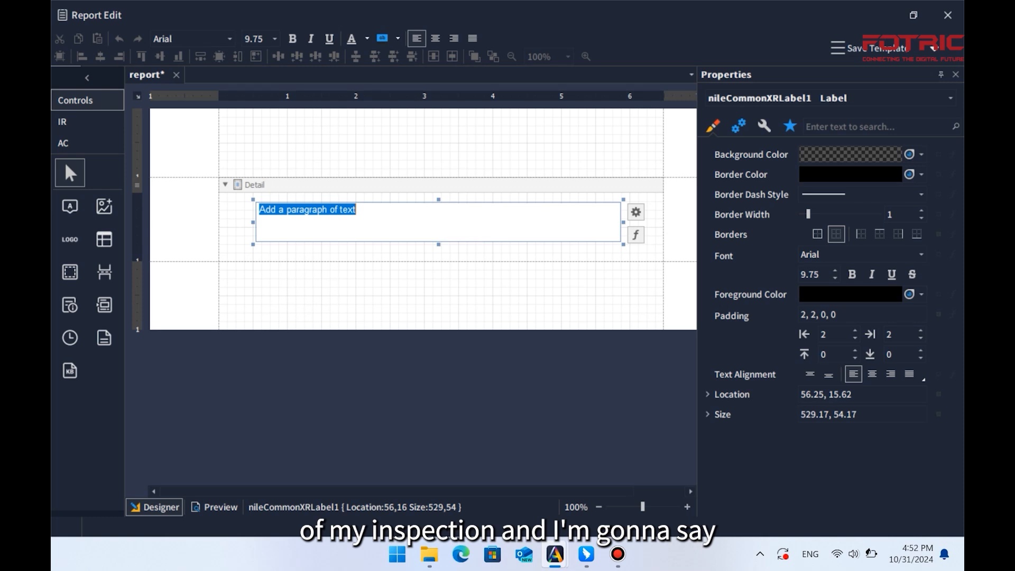
text(th)
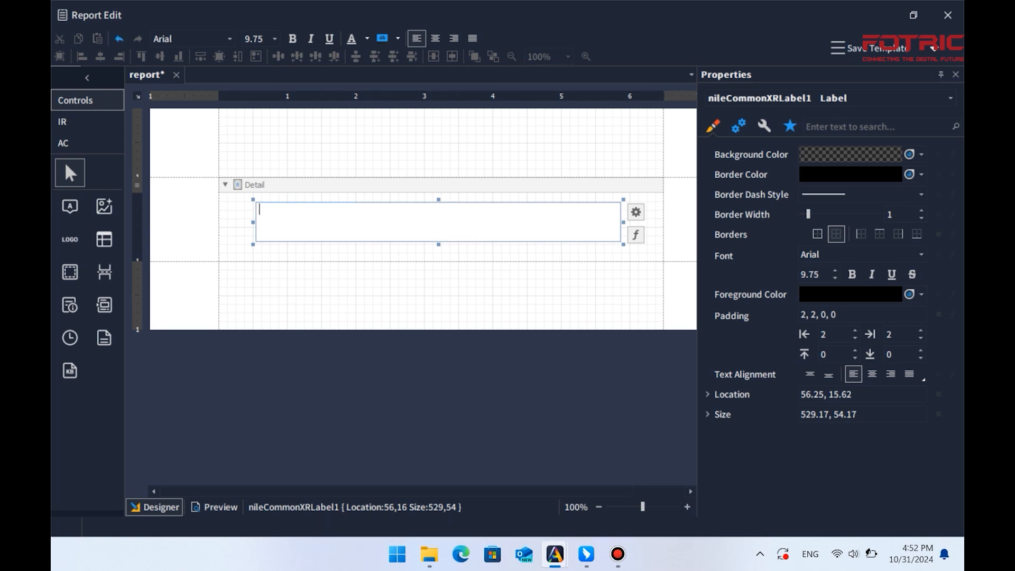
text(ERMOGRAPHY REPORT)
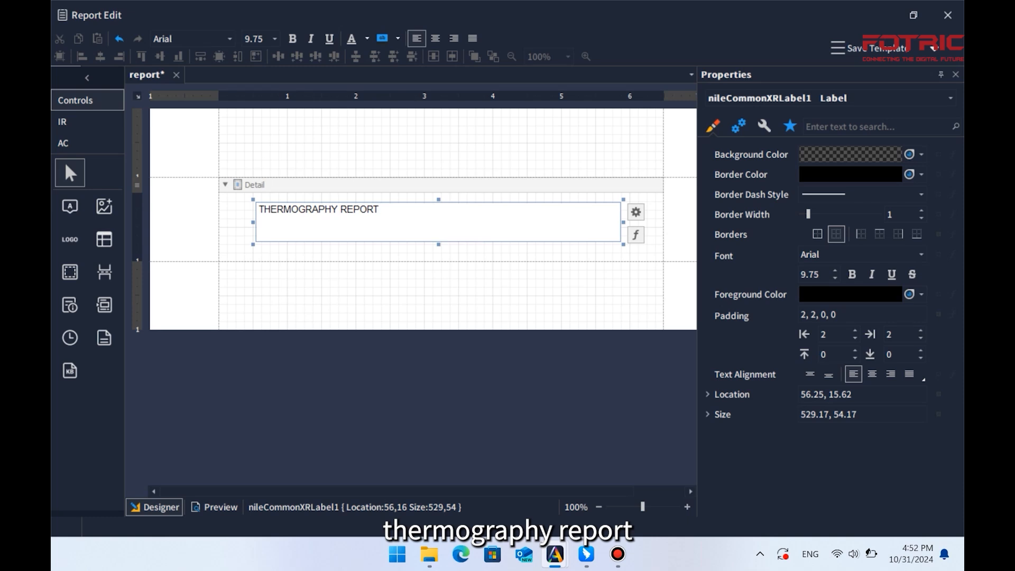
Center the THERMOGRAPHY REPORT title and give it a larger font size.
click(435, 38)
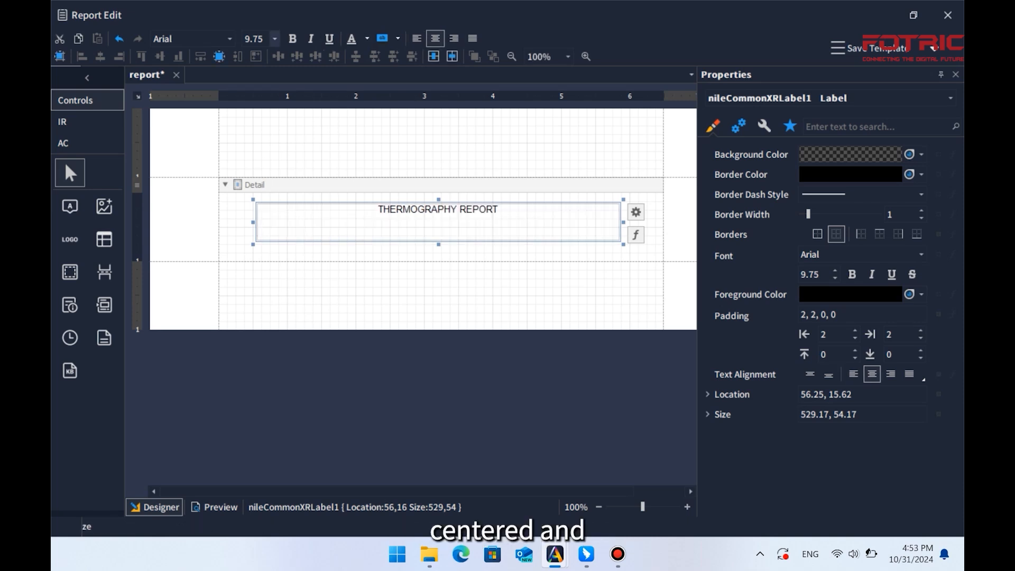
click(275, 39)
click(250, 194)
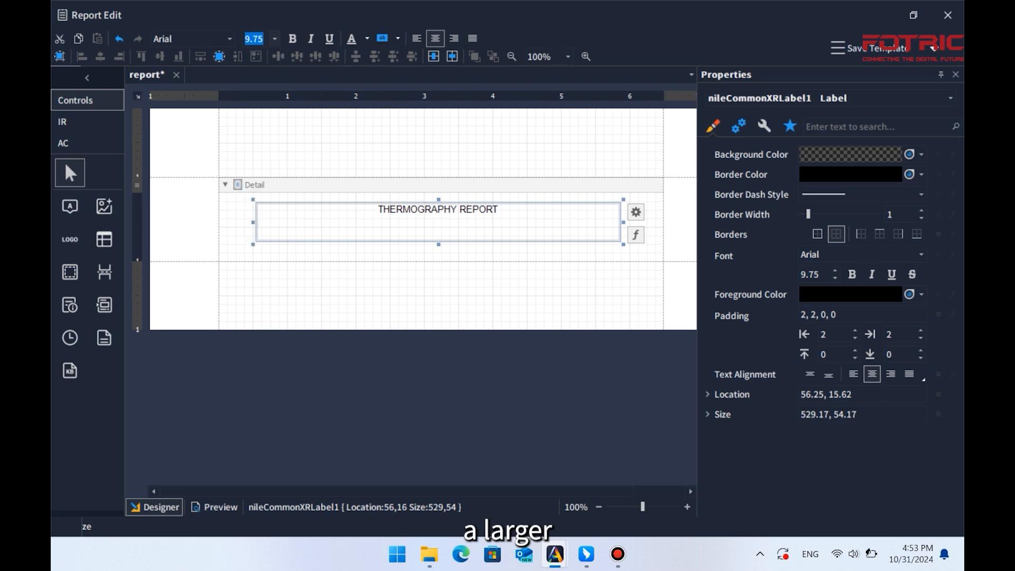
click(466, 296)
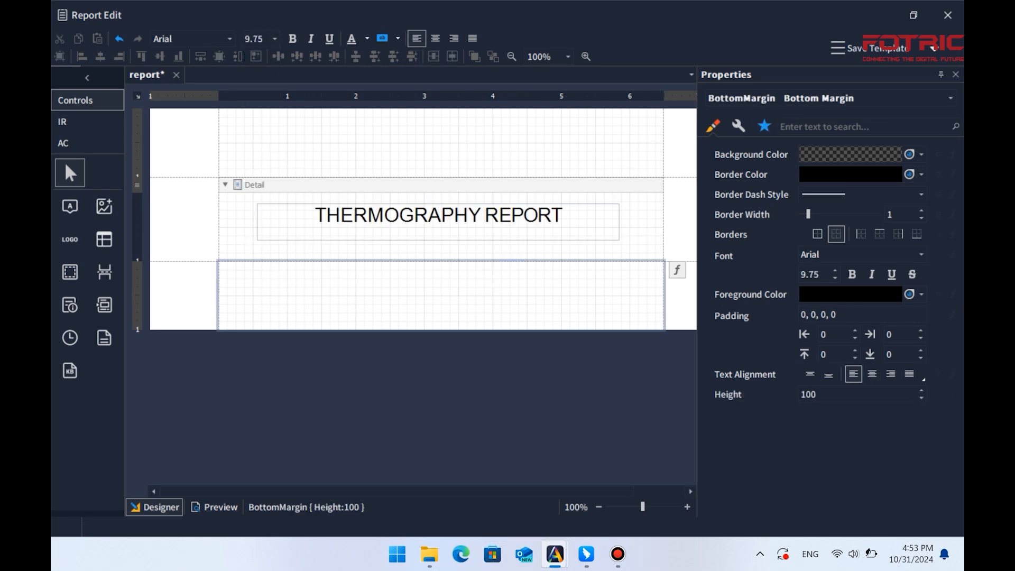
Extend the Detail band downward to a height of about 465.
click(512, 256)
drag(512, 261, 512, 485)
right_click(462, 339)
key(Escape)
Place an image box about 332 by 233 centered beneath the report title.
click(104, 206)
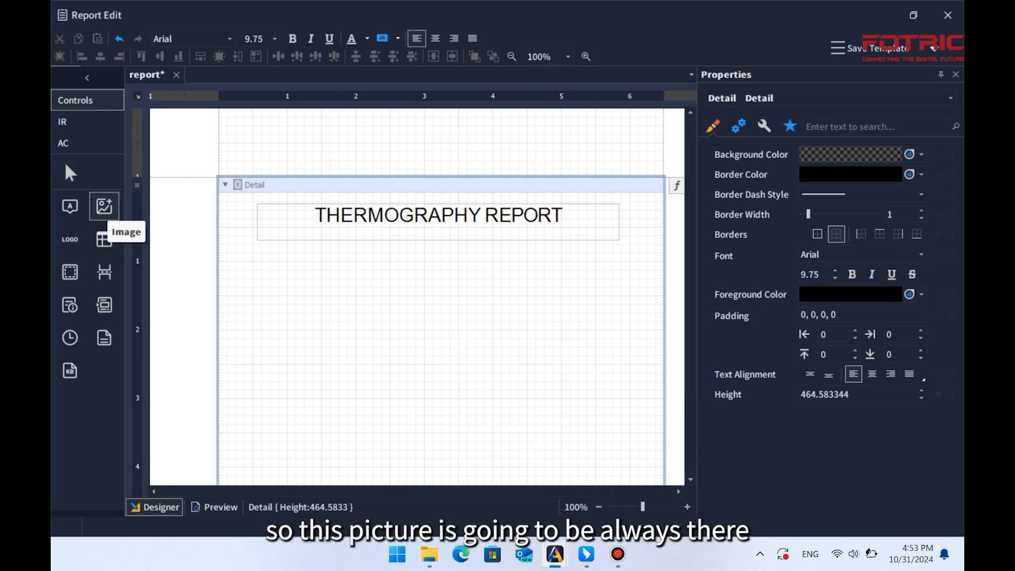
scroll(418, 297, down, 3)
scroll(417, 296, up, 2)
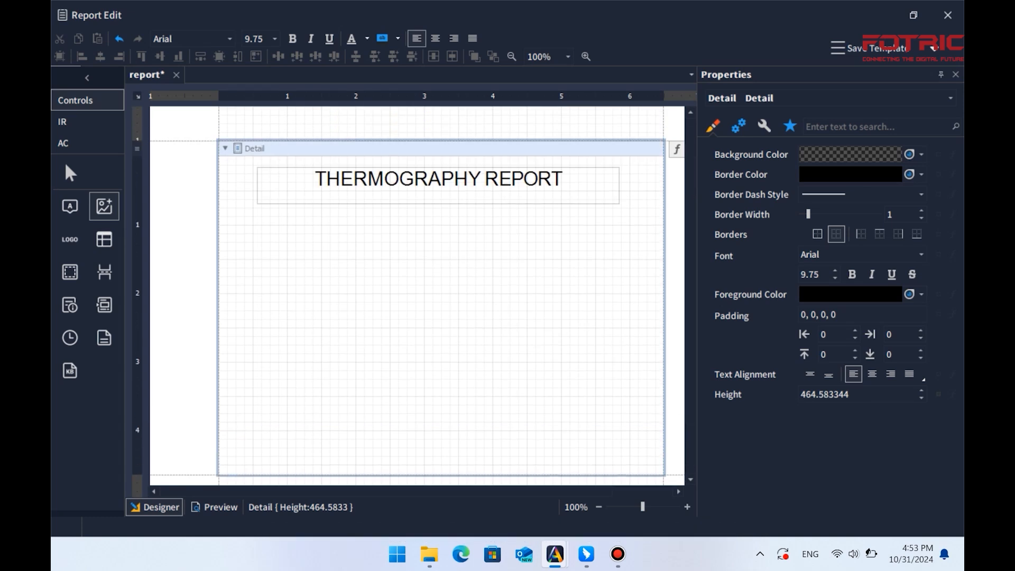
drag(106, 214, 378, 246)
drag(450, 318, 610, 410)
drag(491, 326, 449, 312)
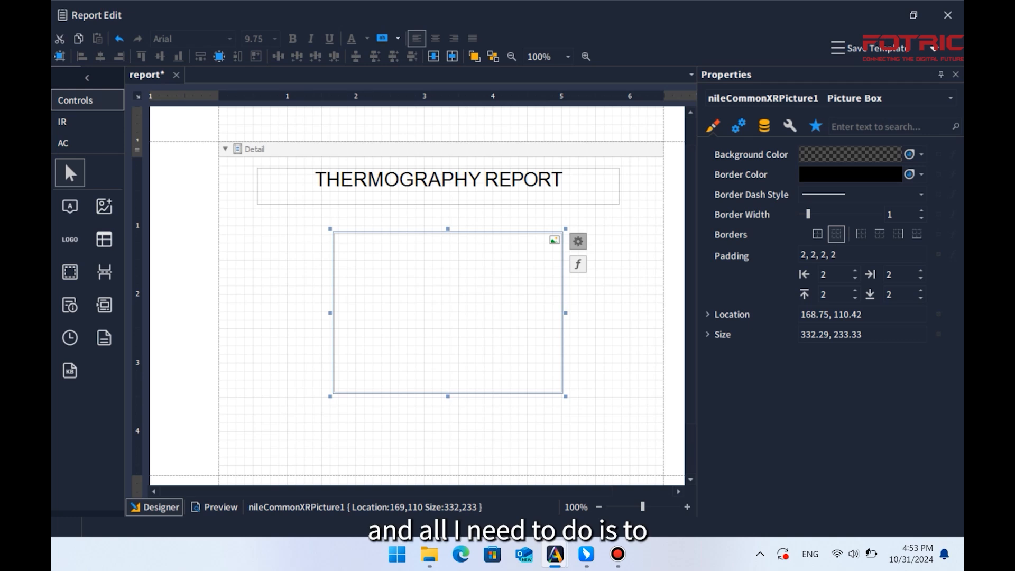
Set the picture box's image source to FOTRIC_20210421_0026.jpg from the Building folder in Sample Images on the Desktop.
click(578, 241)
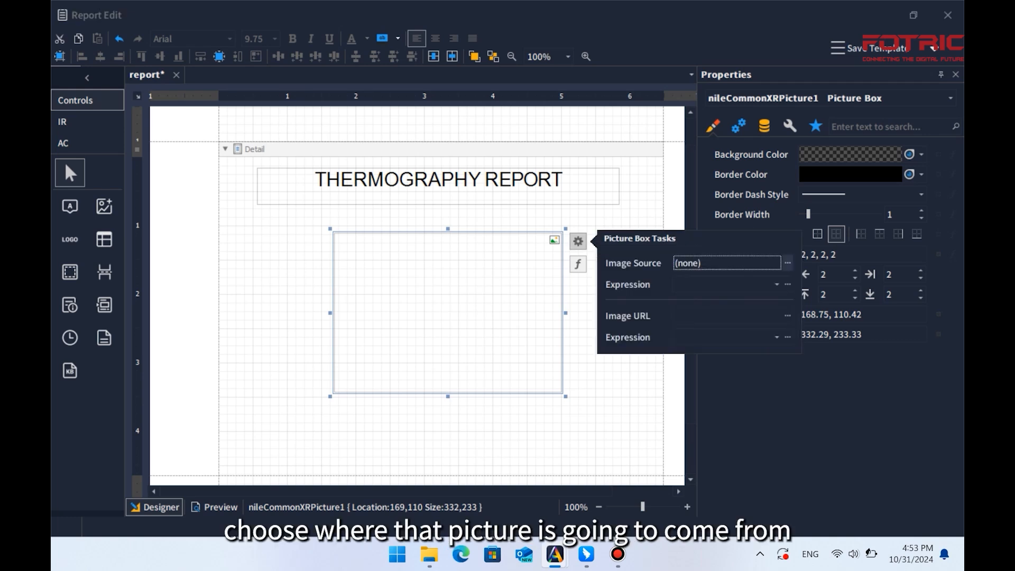
click(787, 263)
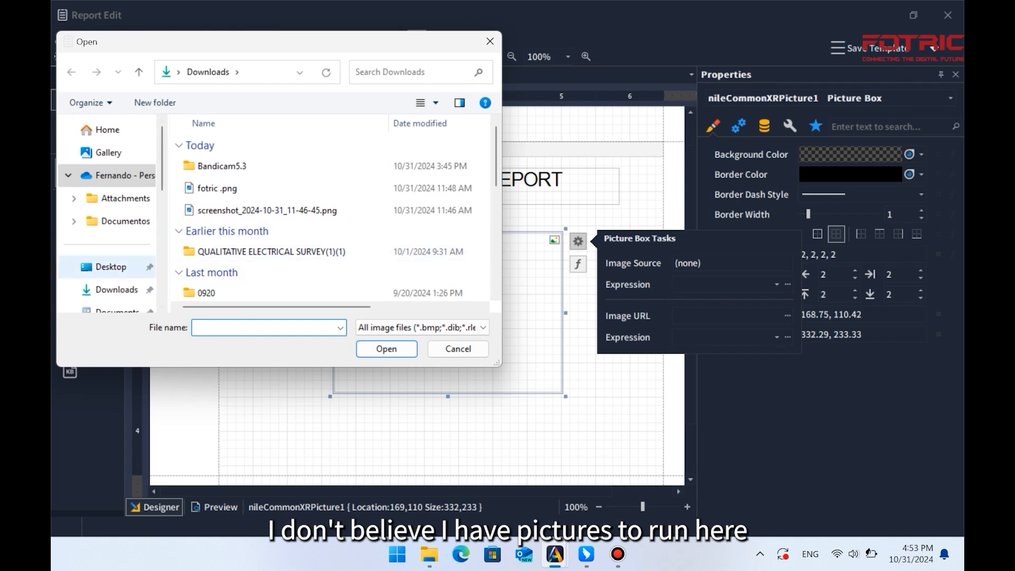
click(122, 198)
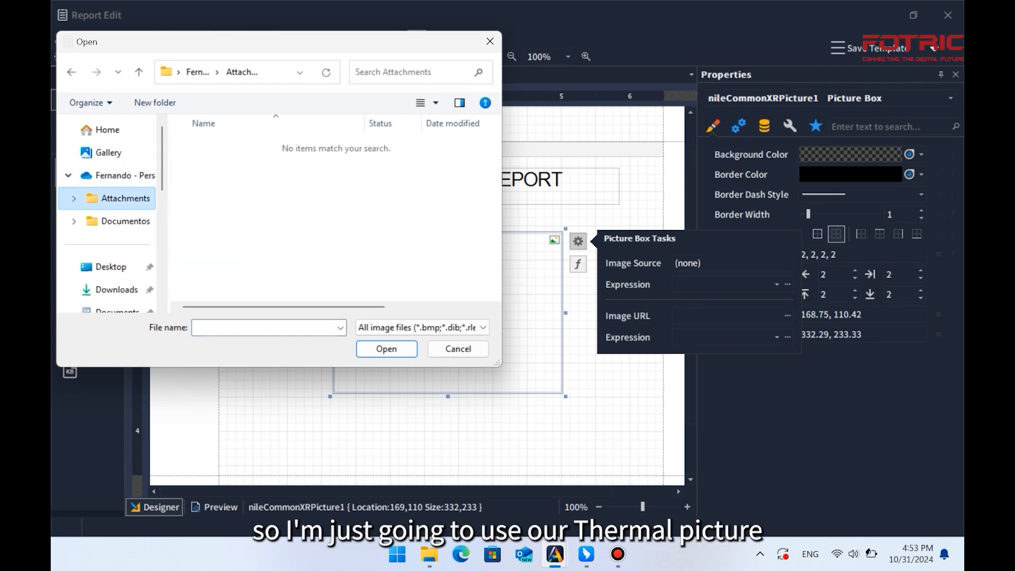
click(111, 267)
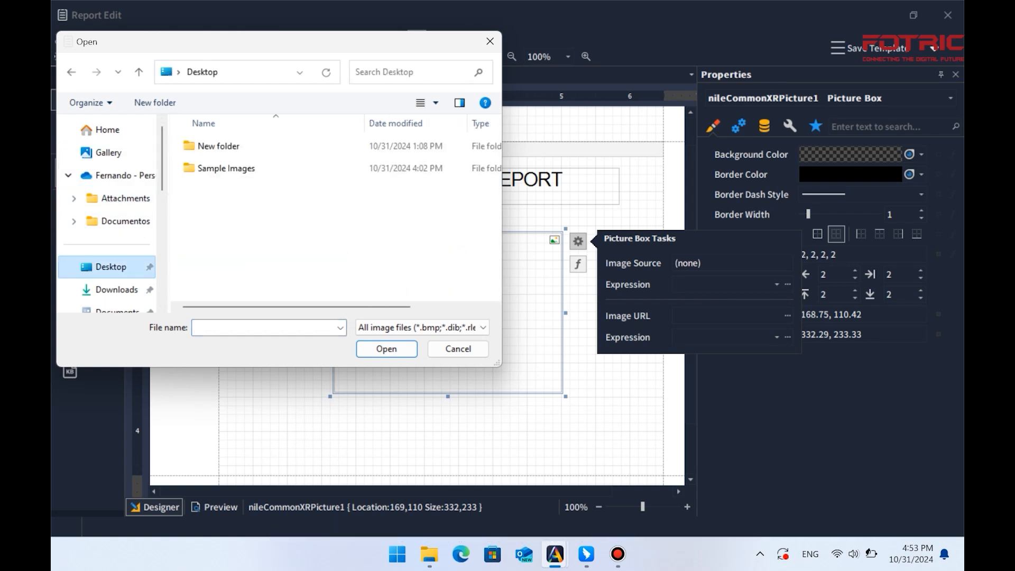
double_click(227, 168)
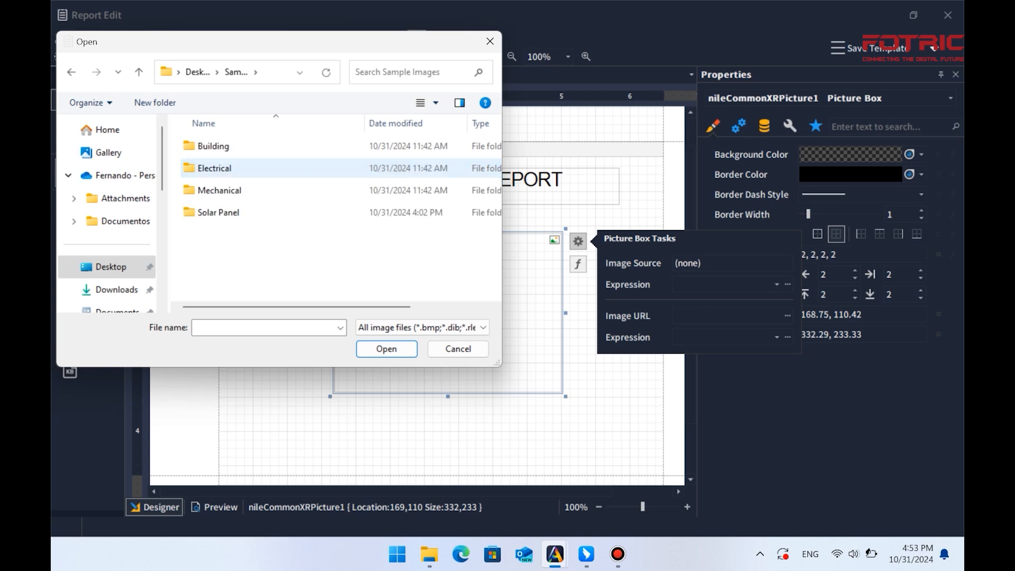
click(227, 147)
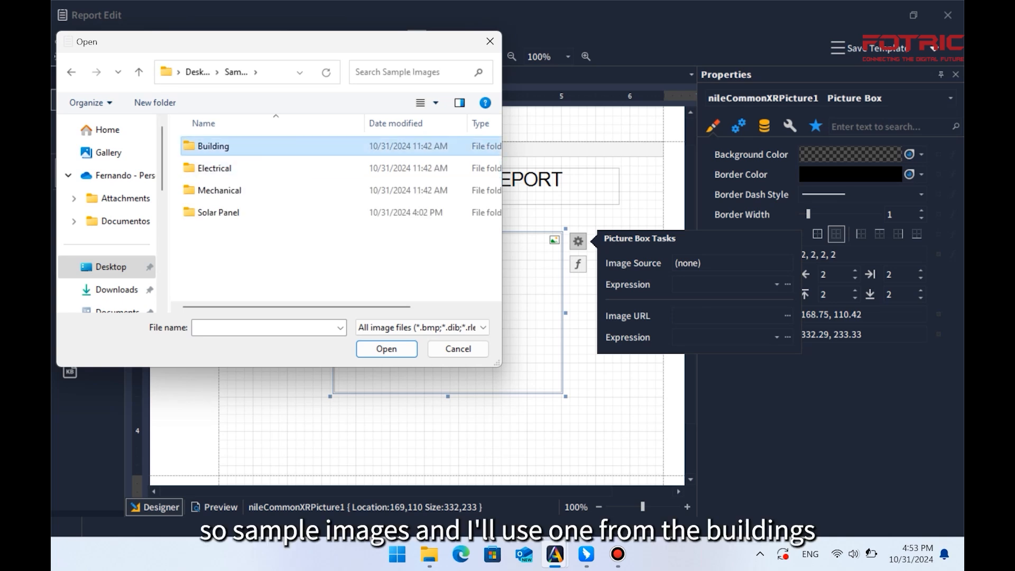
double_click(226, 146)
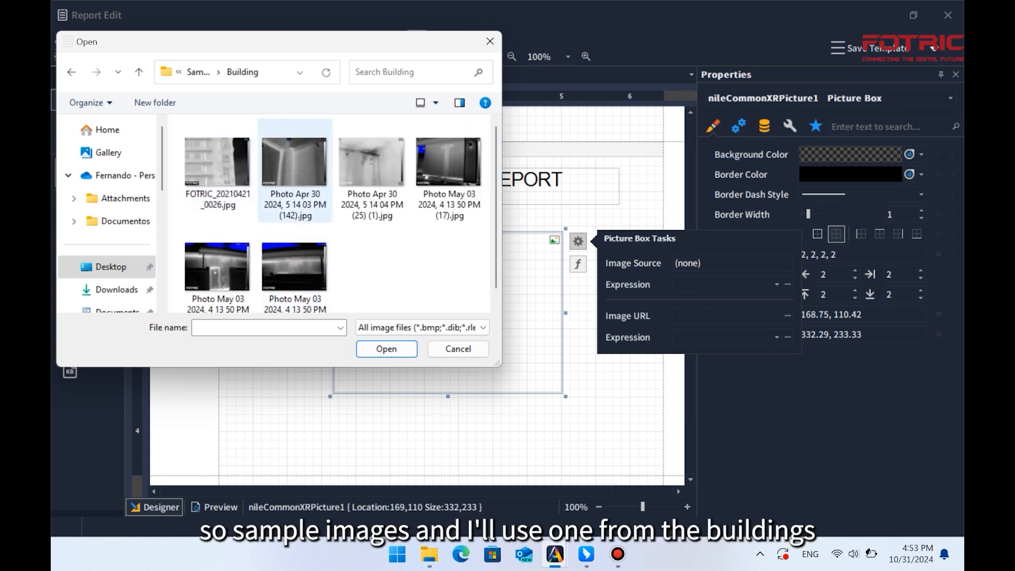
click(216, 162)
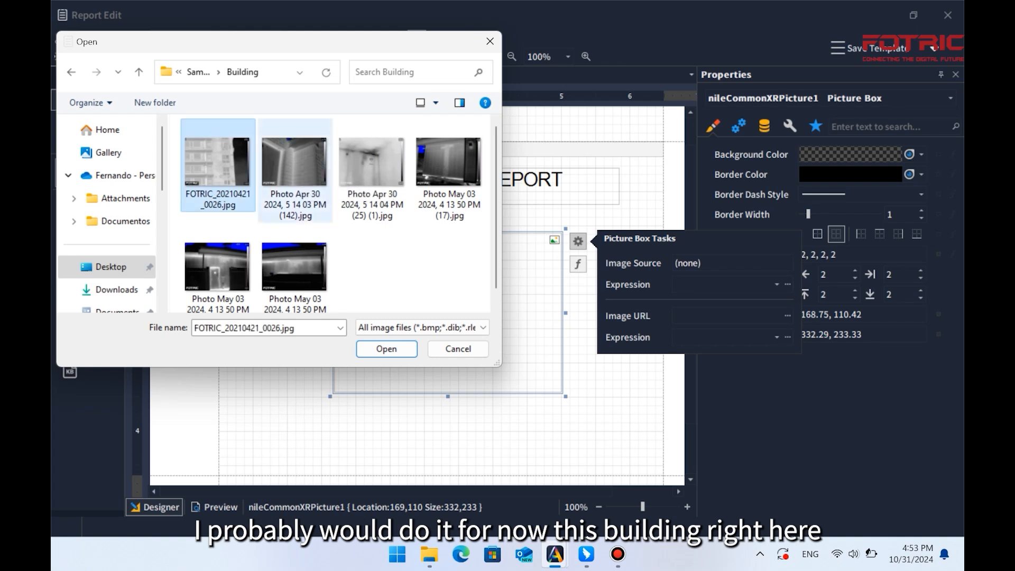
click(387, 348)
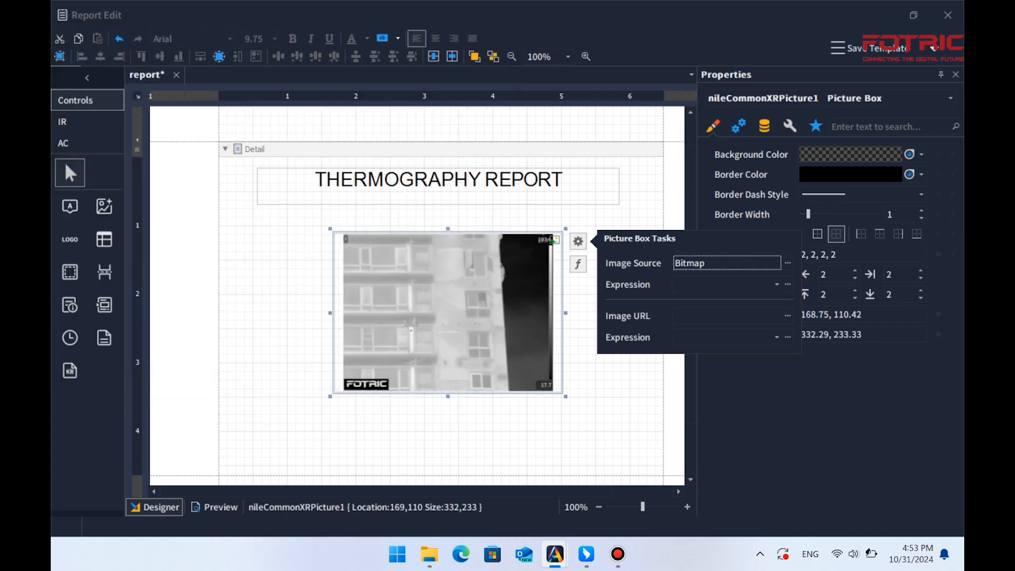
click(450, 439)
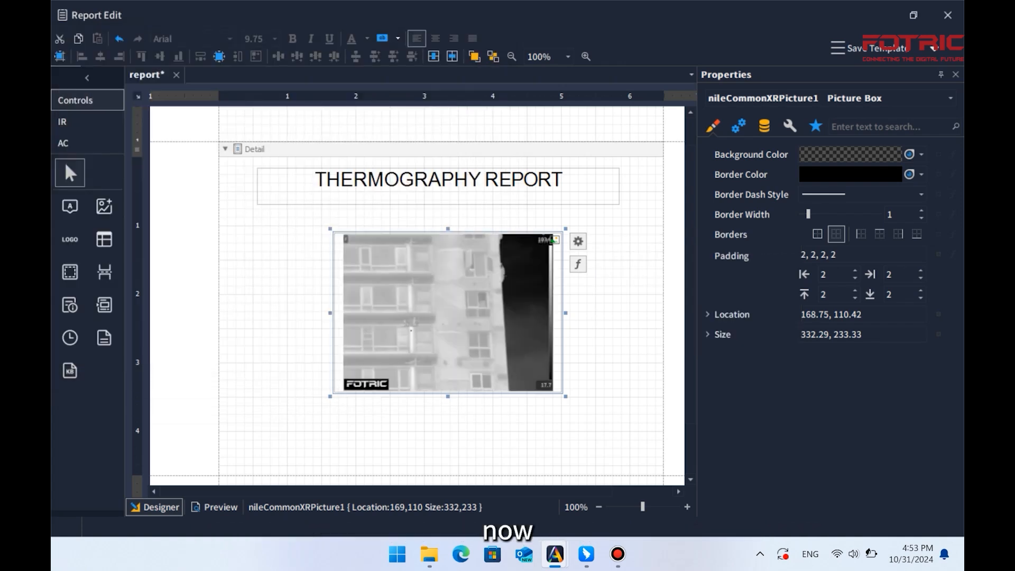
Enlarge the Detail band to a height of about 530 to make room below the picture.
scroll(450, 439, up, 1)
scroll(450, 439, down, 3)
drag(450, 409, 450, 454)
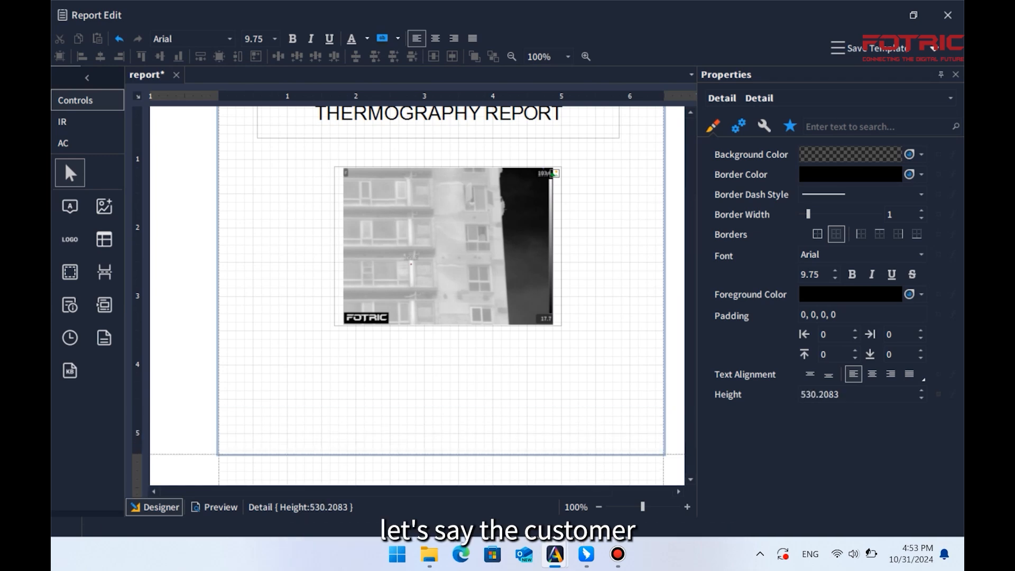
Add a text box about 450 by 121 below the building picture and enter "Client:" as its first line.
click(70, 211)
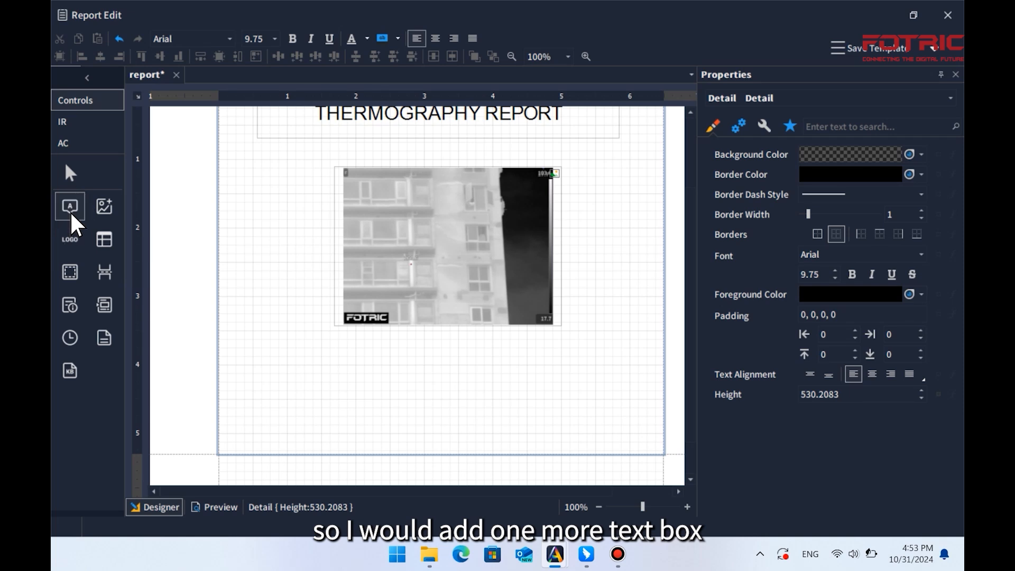
drag(296, 343, 606, 426)
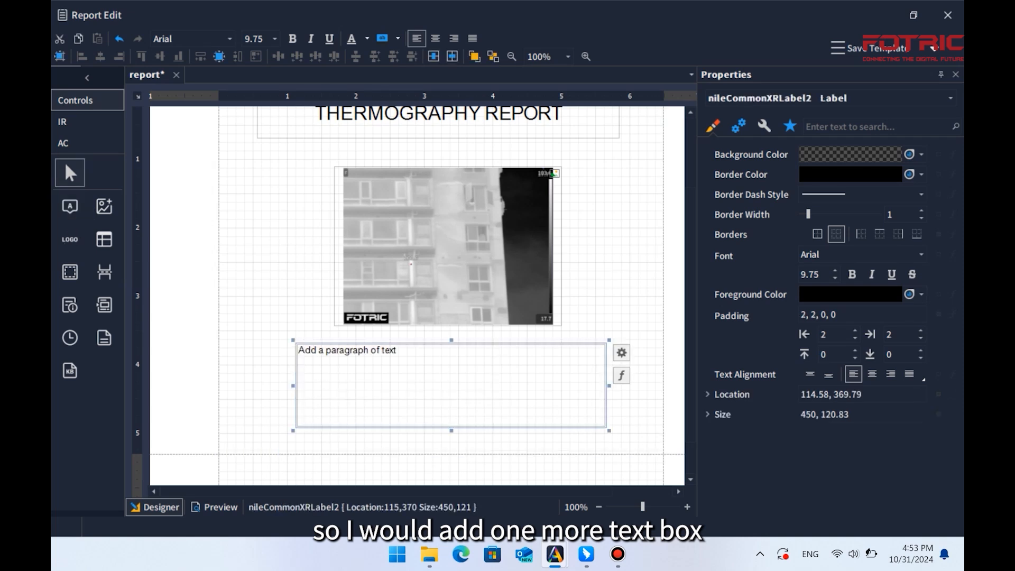
key(Return)
text(cU)
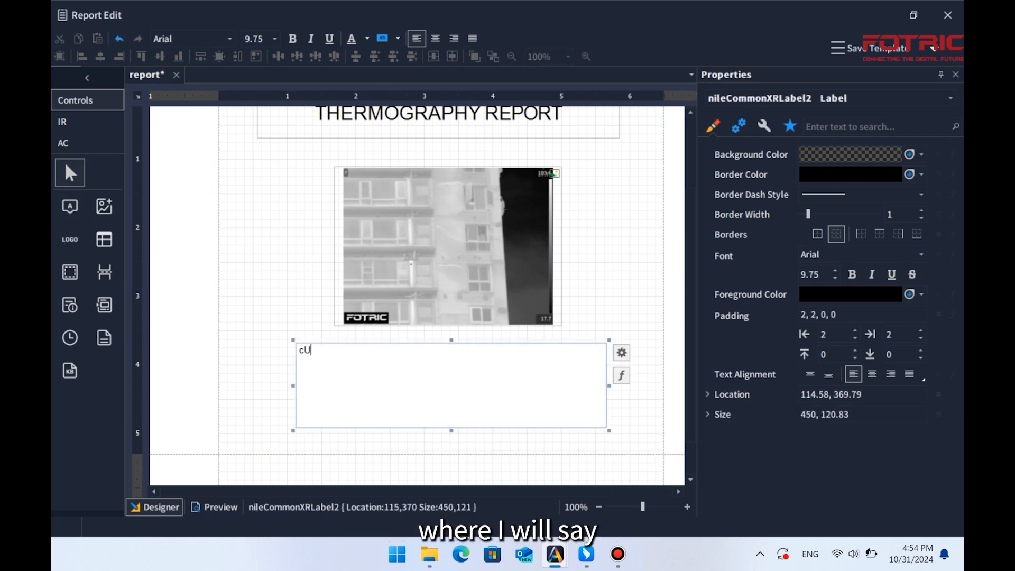
key(BackSpace)
key(BackSpace)
key(BackSpace)
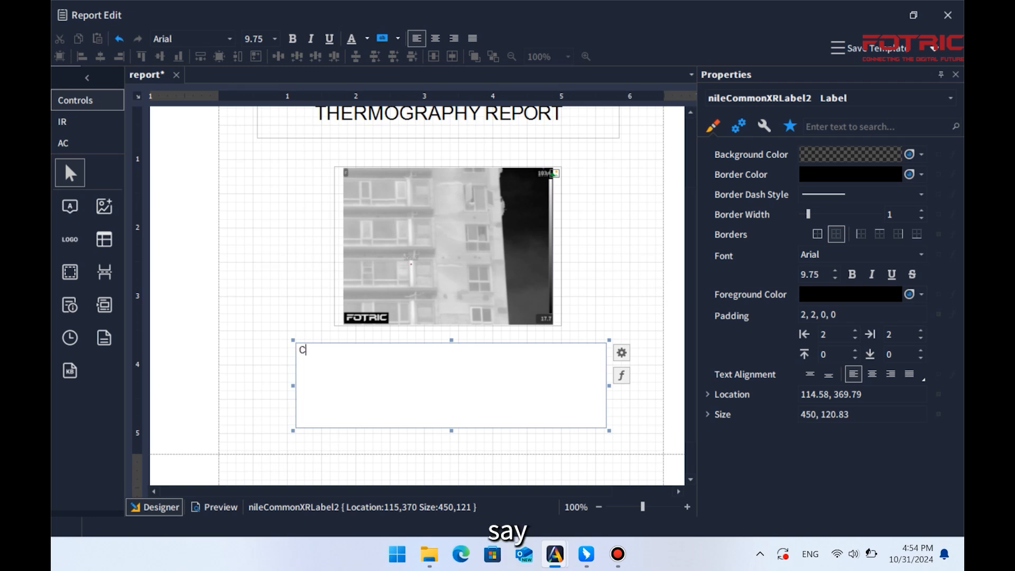
text(lient:)
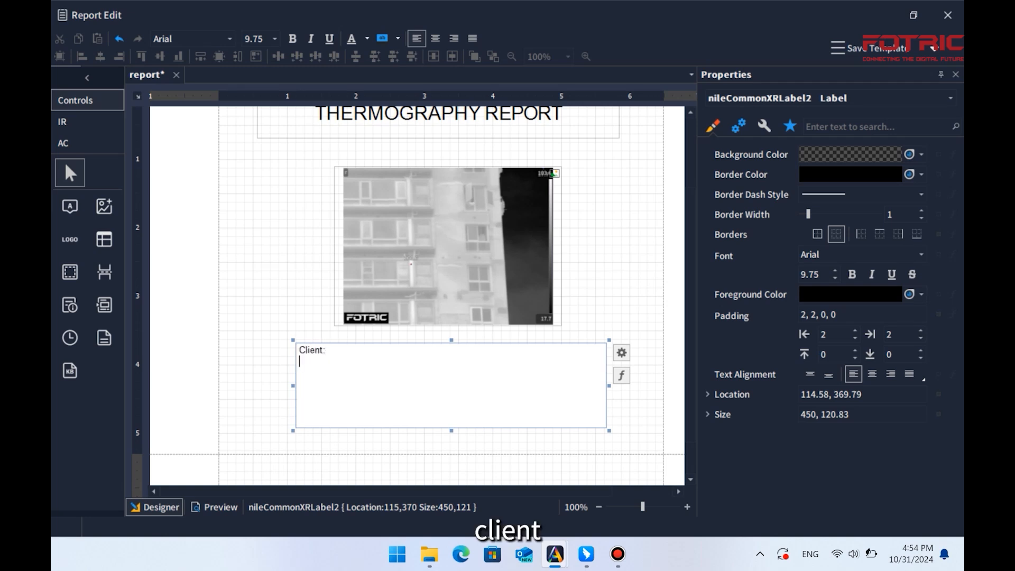
Add an "Address:" line below "Client:", separated by a blank line, and start another spaced line beginning with "D".
key(Return)
key(Return)
text(Address)
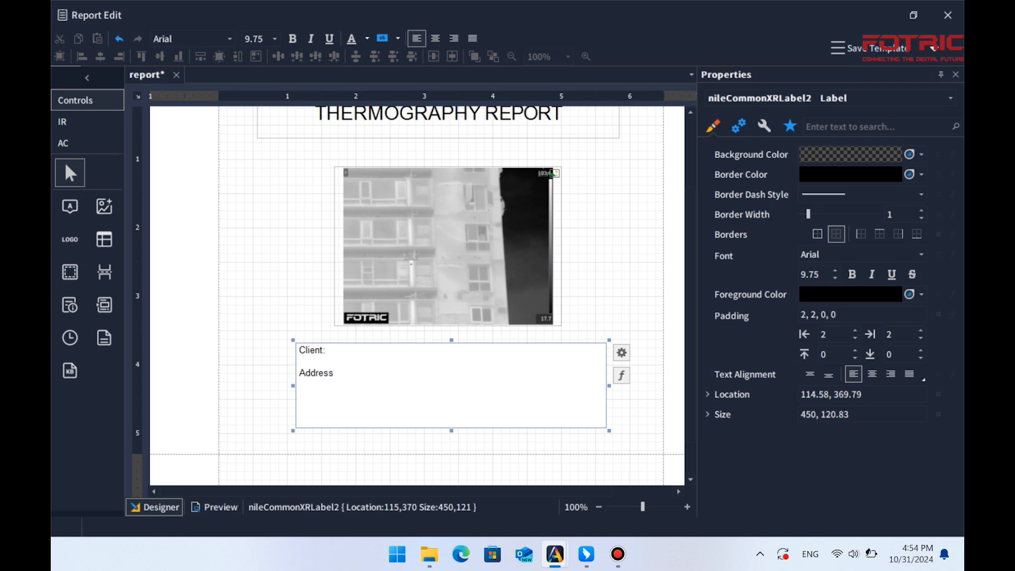
text(:)
key(Return)
key(Return)
text(D)
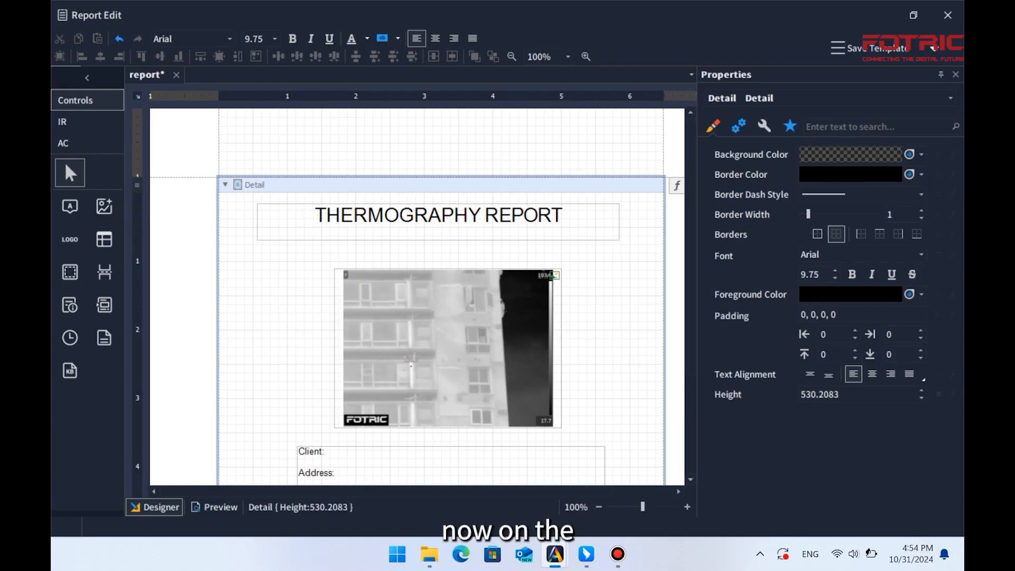
Enlarge the Detail band to a height of about 605 to make room below the client details text box.
scroll(417, 296, down, 5)
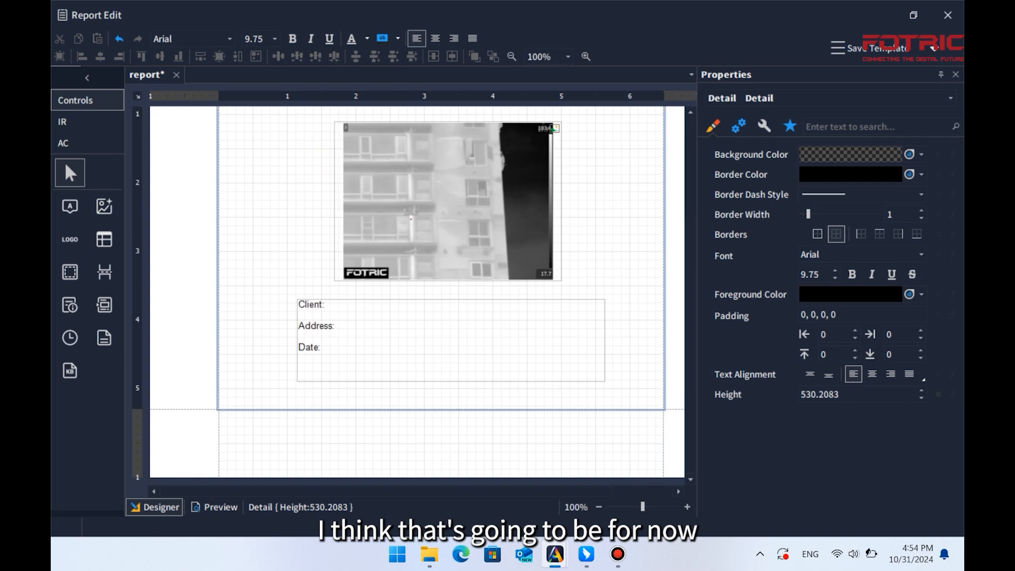
scroll(417, 296, up, 2)
scroll(417, 296, down, 2)
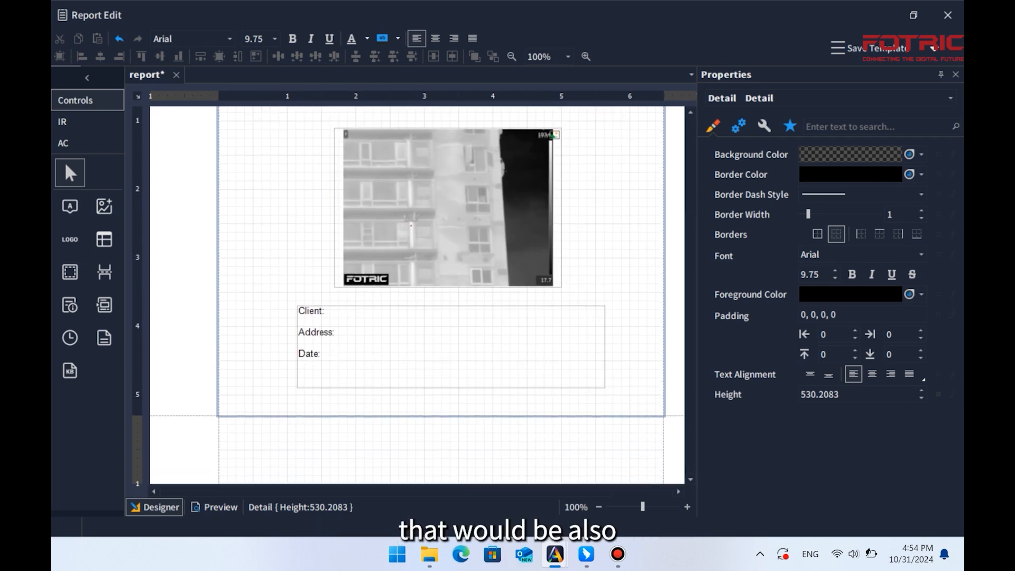
drag(442, 416, 442, 468)
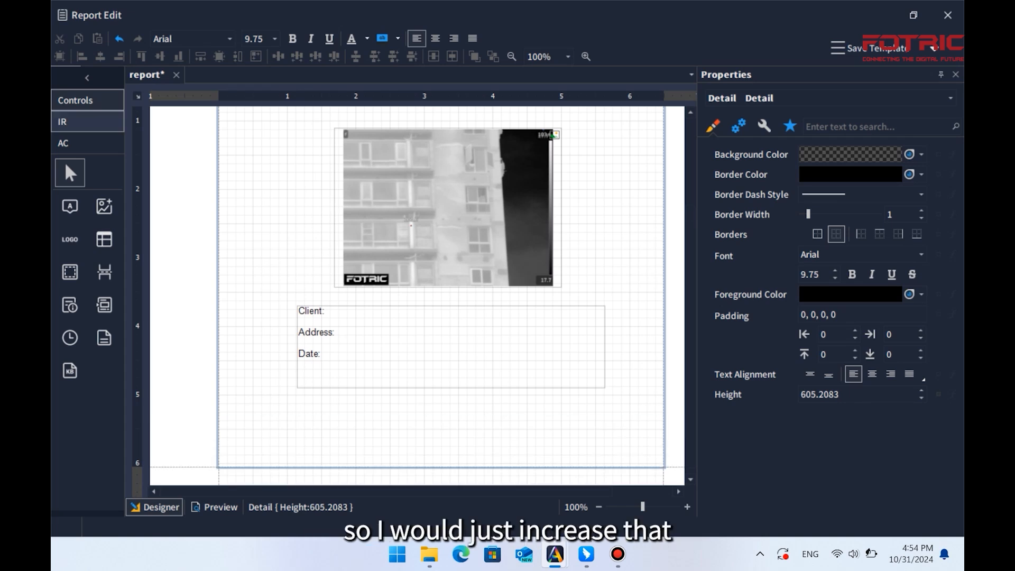
Add a picture box about 360 by 73 below the client details and start choosing its image source file.
click(104, 206)
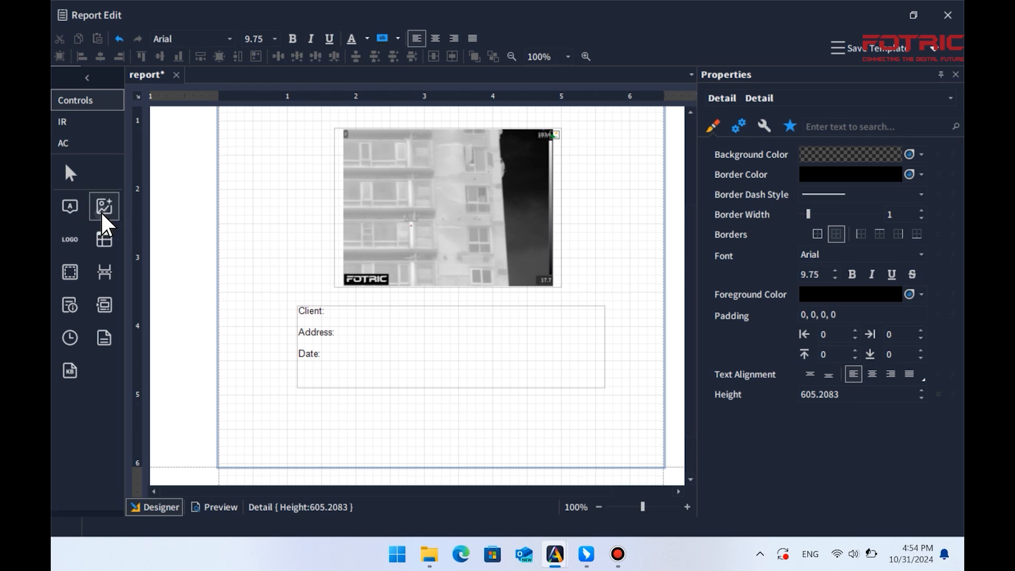
drag(327, 403, 576, 457)
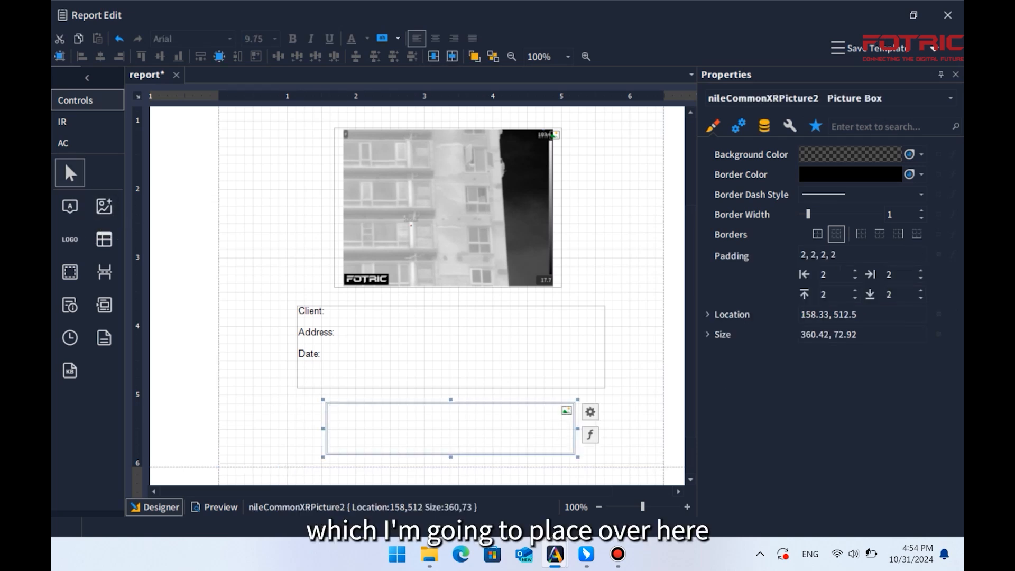
click(590, 412)
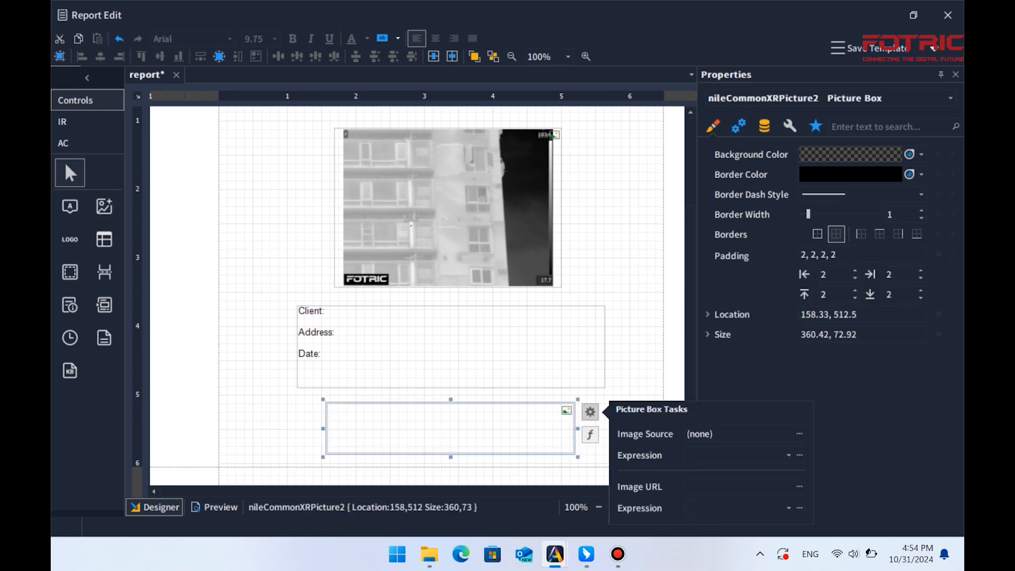
click(799, 434)
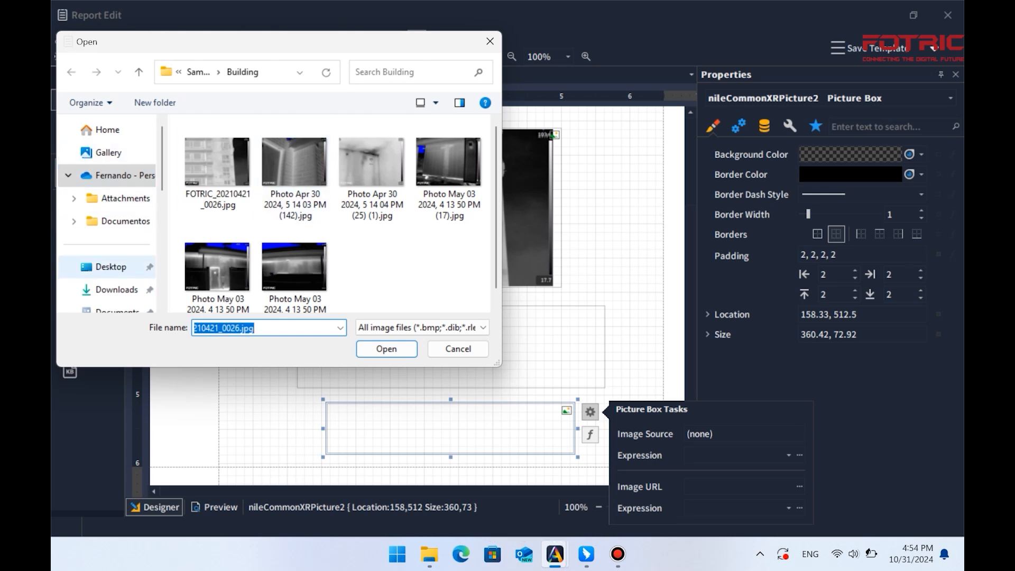
Look through New folder and Sample Images on the Desktop for the logo image file.
click(111, 266)
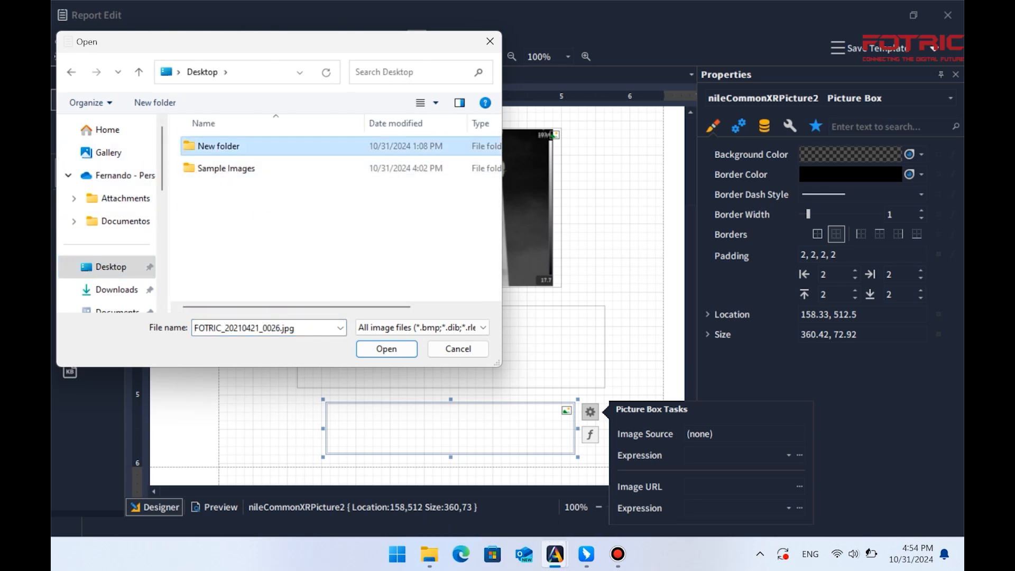
double_click(218, 146)
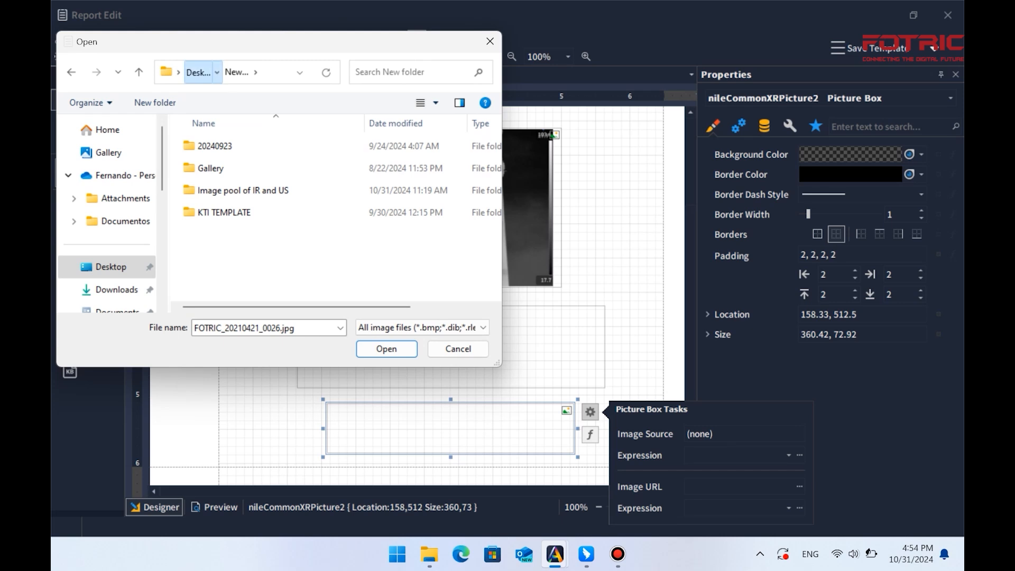
click(198, 72)
click(226, 168)
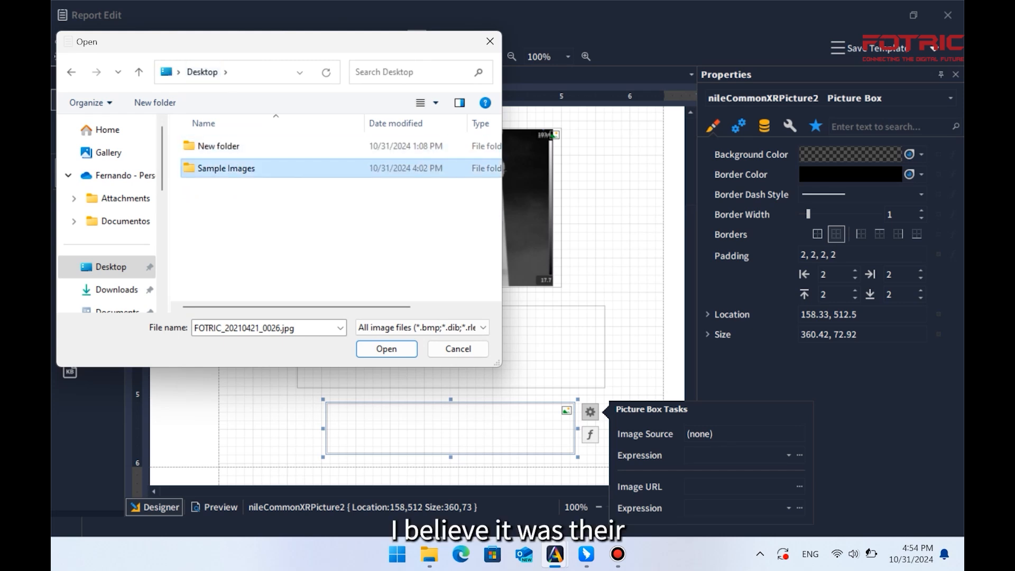
click(226, 168)
click(254, 217)
click(226, 168)
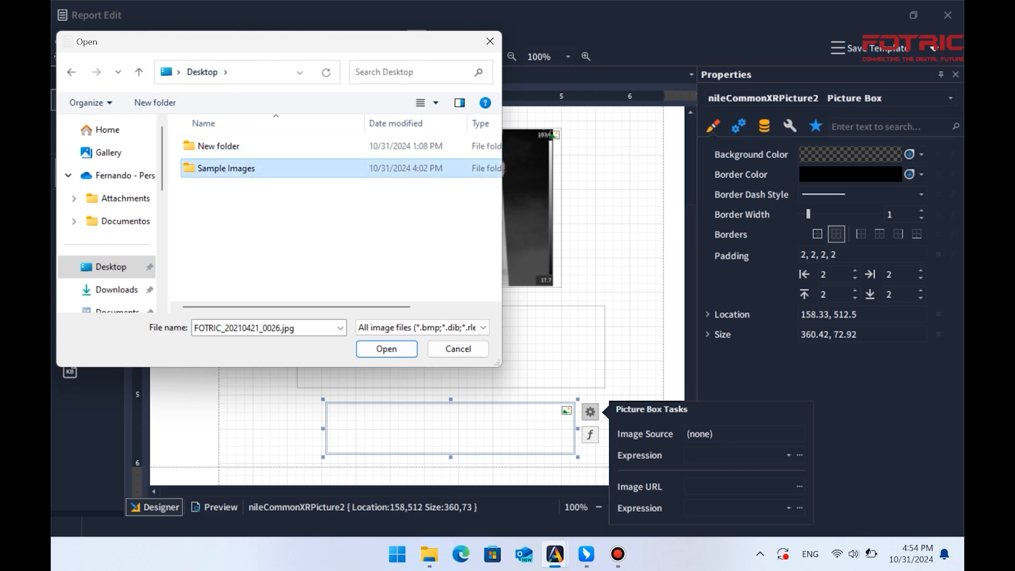
double_click(226, 168)
click(198, 72)
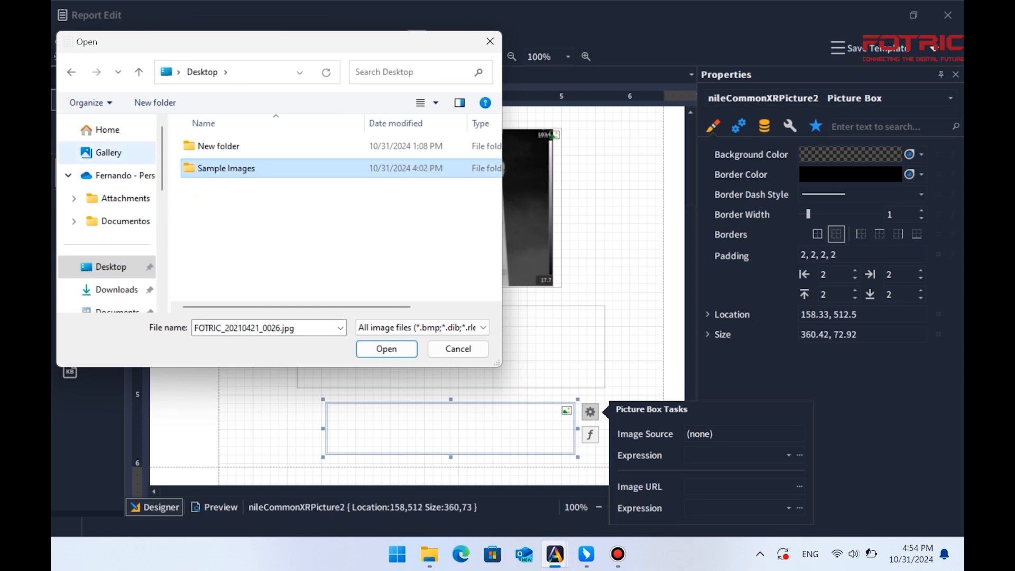
Set the new picture box's image source to "fotric .png" from the Downloads folder.
click(117, 290)
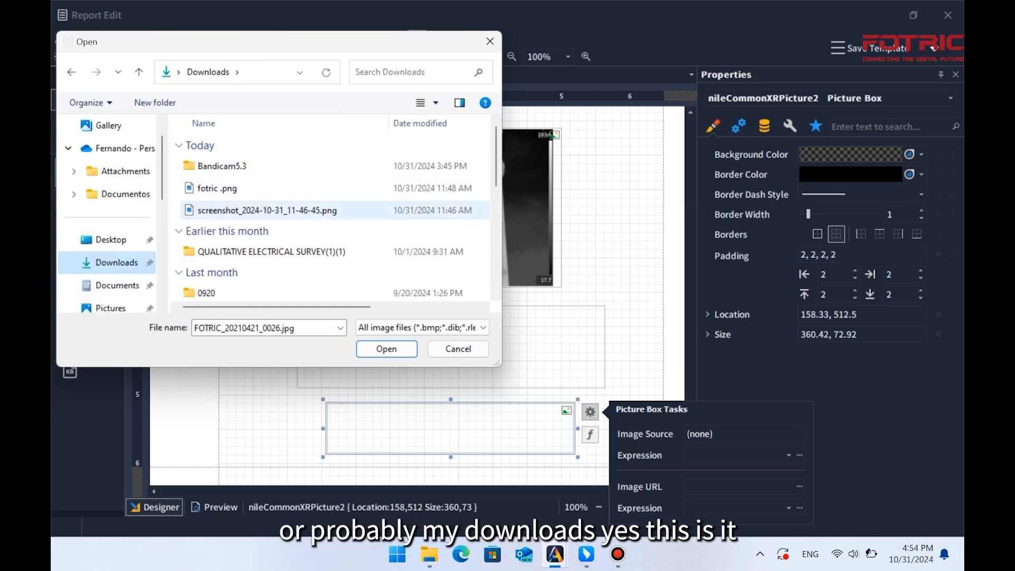
click(218, 189)
click(387, 349)
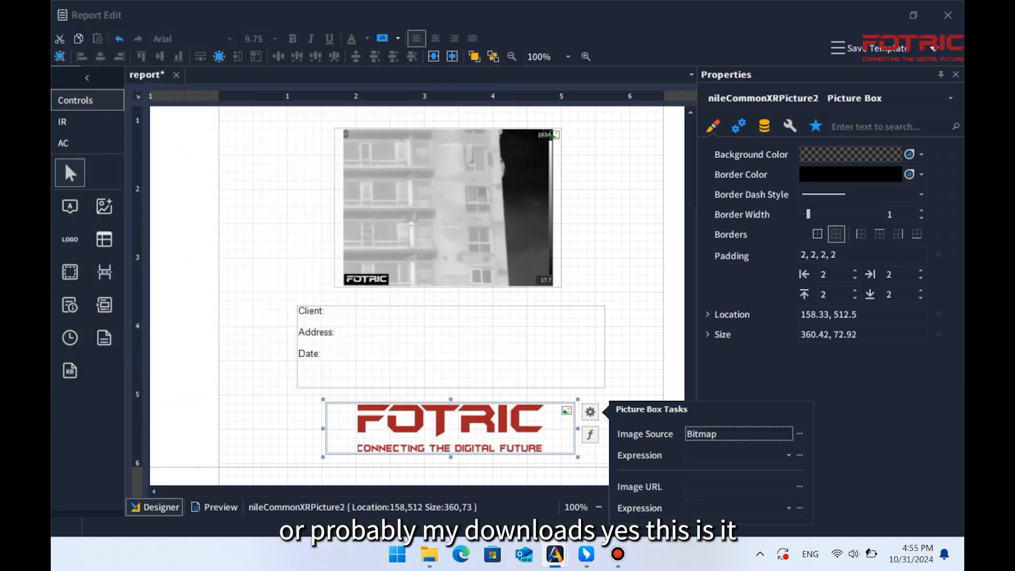
click(634, 365)
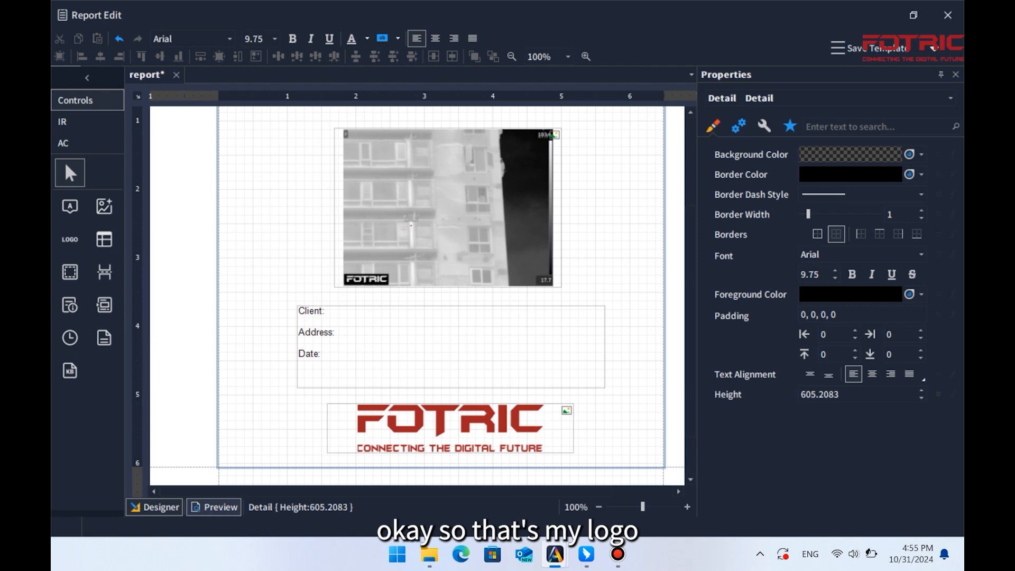
Preview the report's first page from the title down to the logo and return to the design view.
click(214, 507)
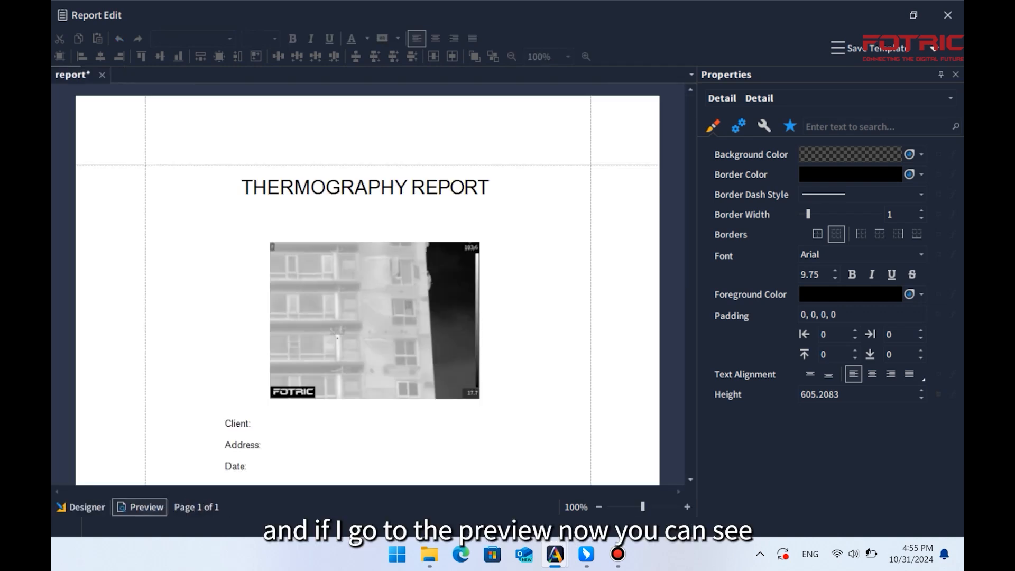
scroll(367, 286, down, 4)
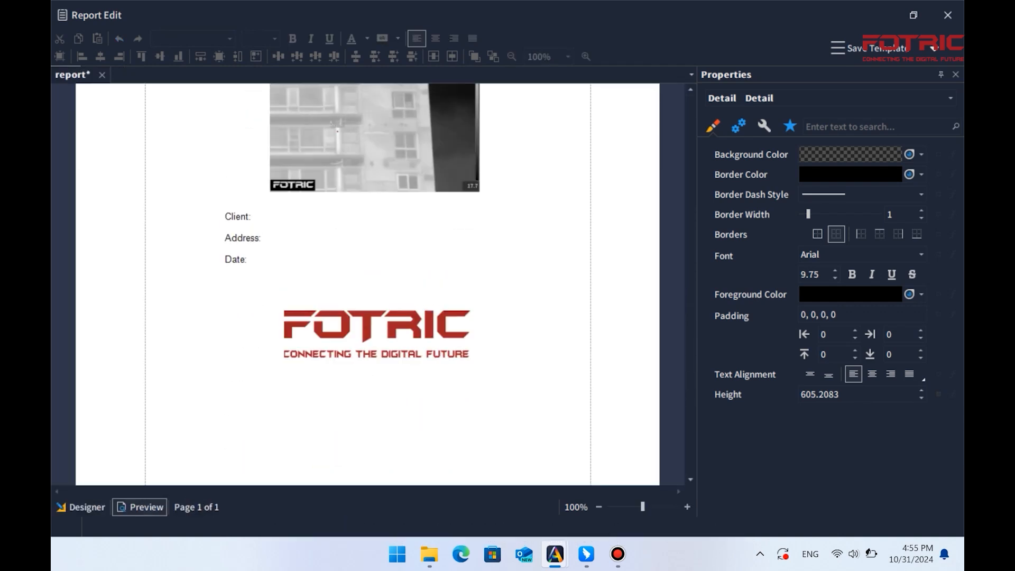
scroll(367, 285, up, 4)
scroll(368, 286, down, 4)
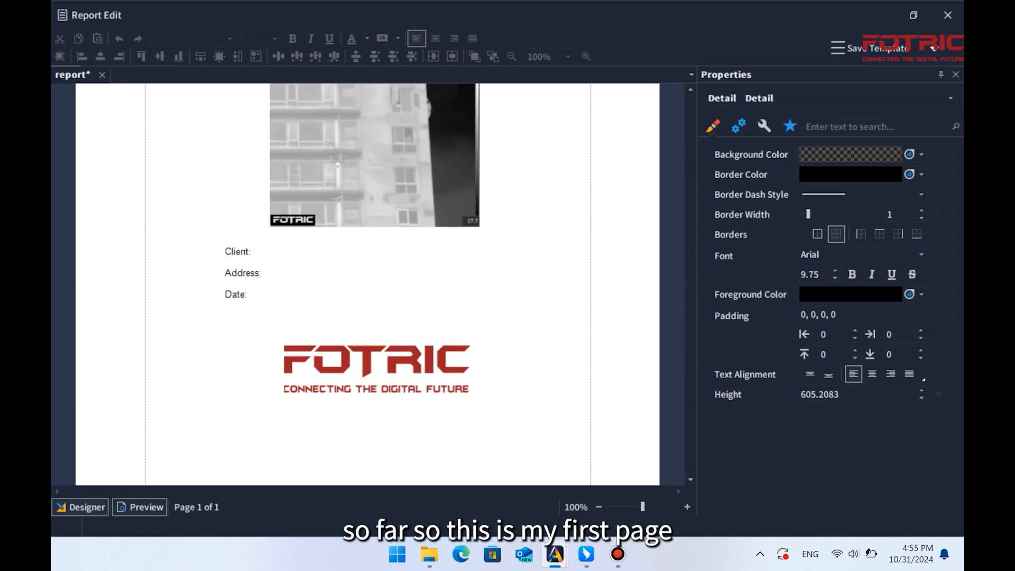
click(79, 507)
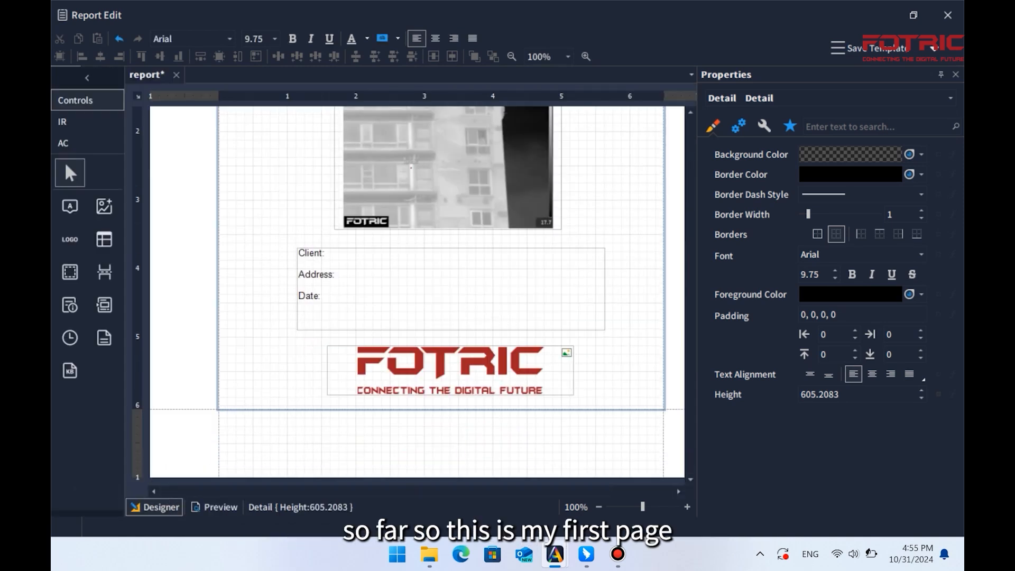
Insert an unbound detail report below the first page's Detail band, starting from the bottom margin.
scroll(418, 291, up, 4)
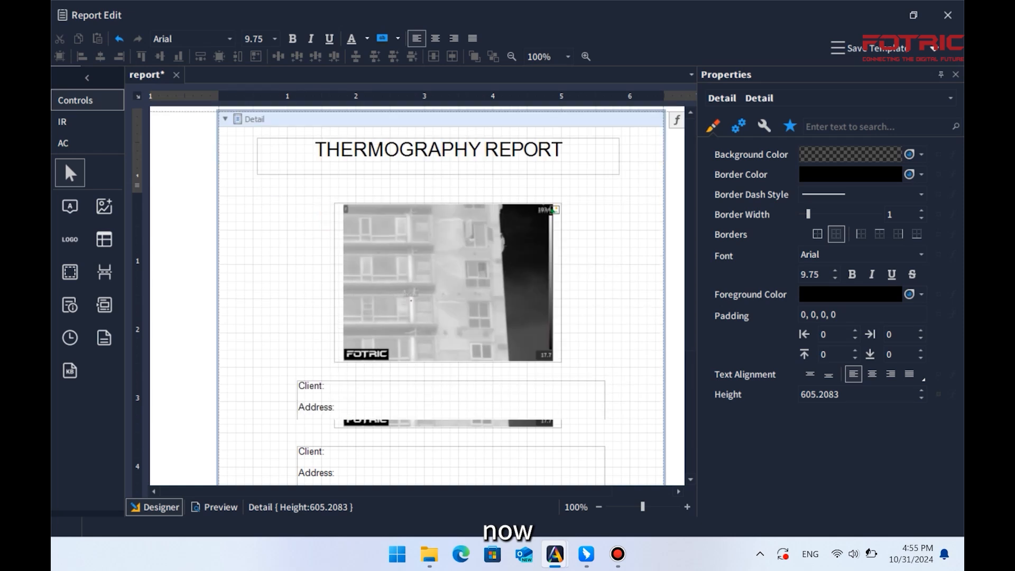
scroll(418, 290, down, 4)
scroll(418, 291, up, 4)
scroll(418, 291, down, 4)
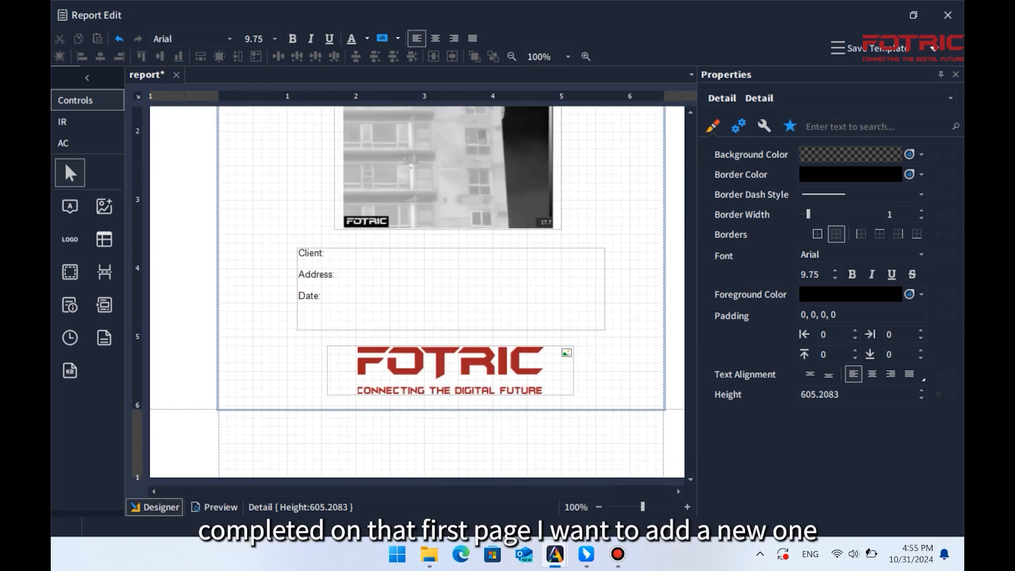
click(441, 443)
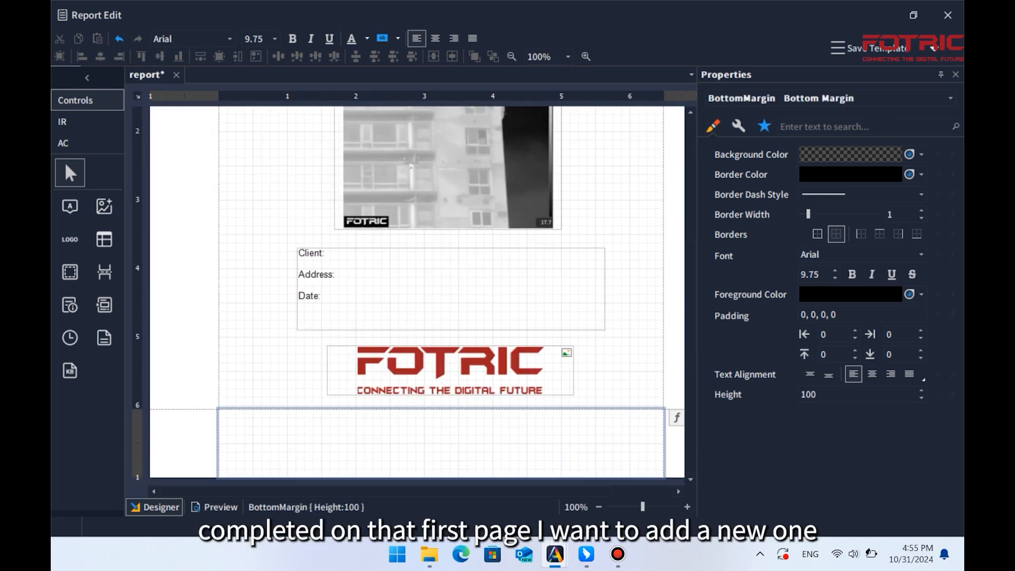
right_click(263, 439)
mouse_move(323, 391)
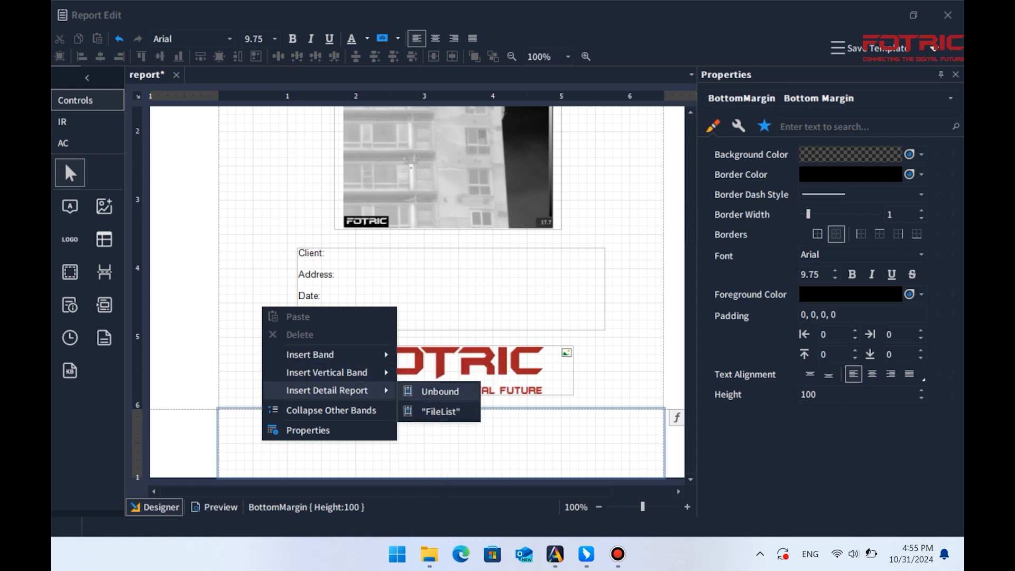
click(440, 391)
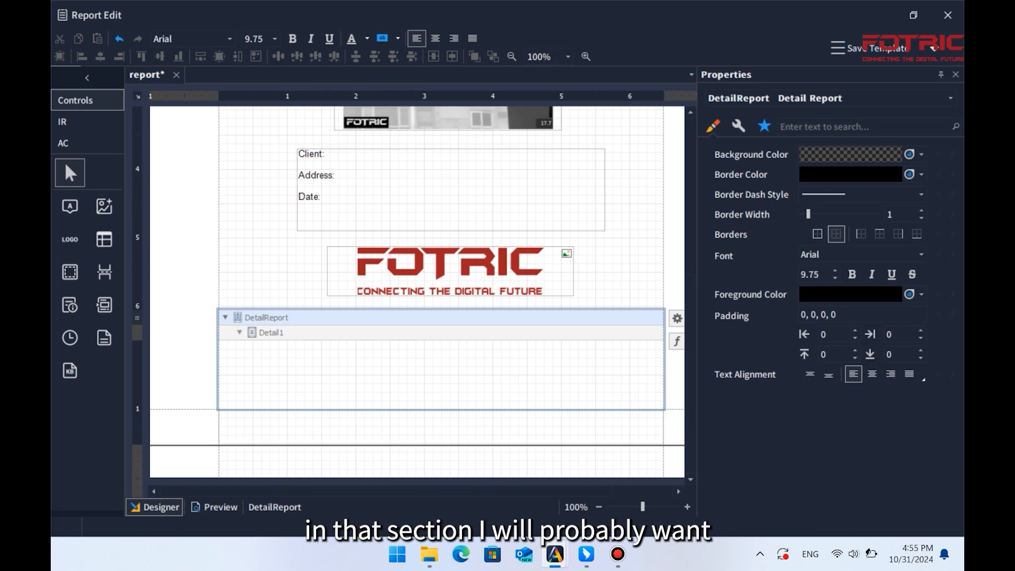
Enlarge the new Detail1 band and add a text box about 592 by 242 filling most of it.
scroll(412, 291, down, 1)
drag(441, 409, 441, 484)
scroll(441, 371, down, 1)
scroll(412, 297, down, 1)
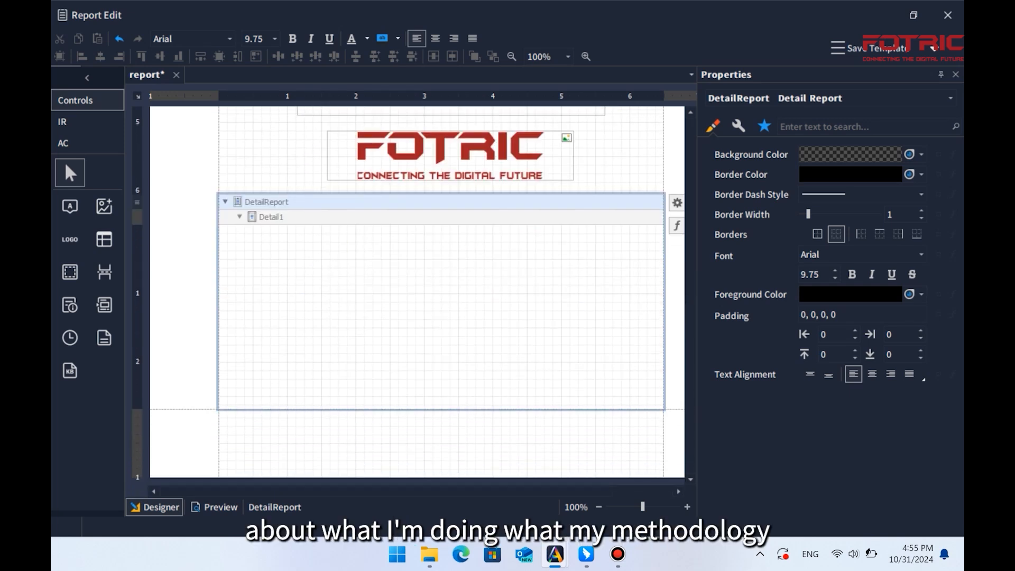
click(70, 209)
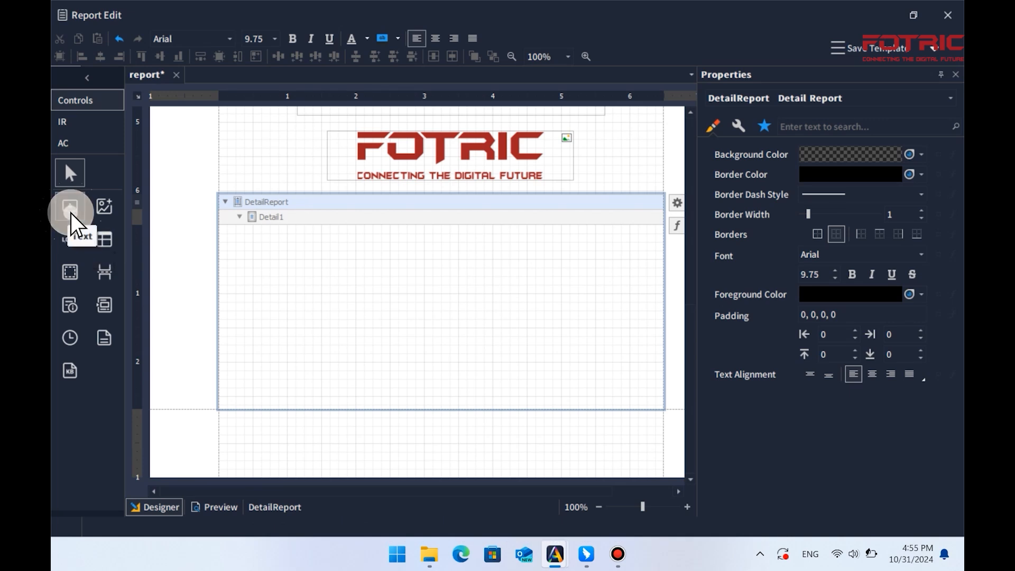
drag(244, 234, 649, 398)
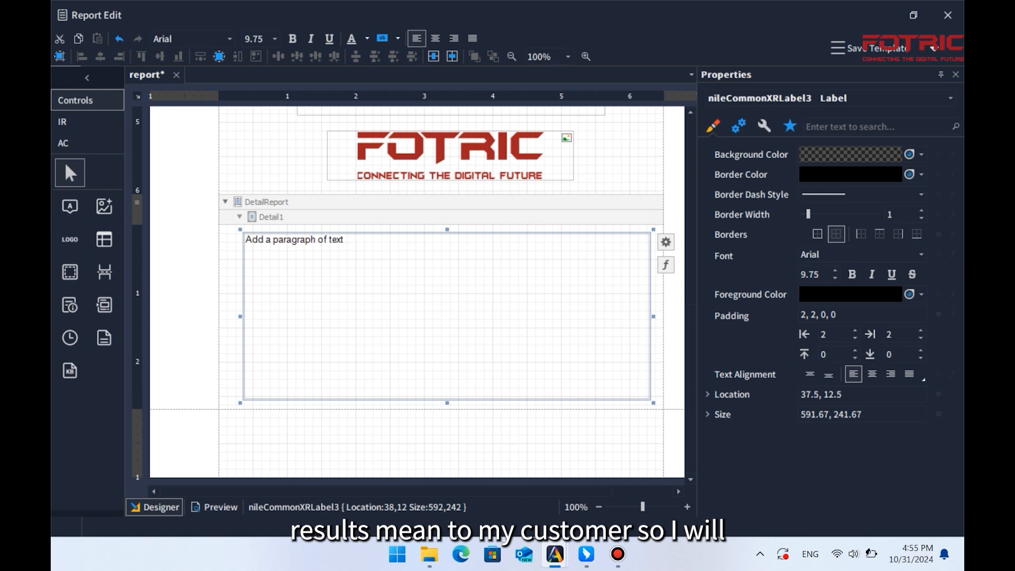
Open INTRO.docx from the Desktop in Word and copy its entire text.
click(430, 554)
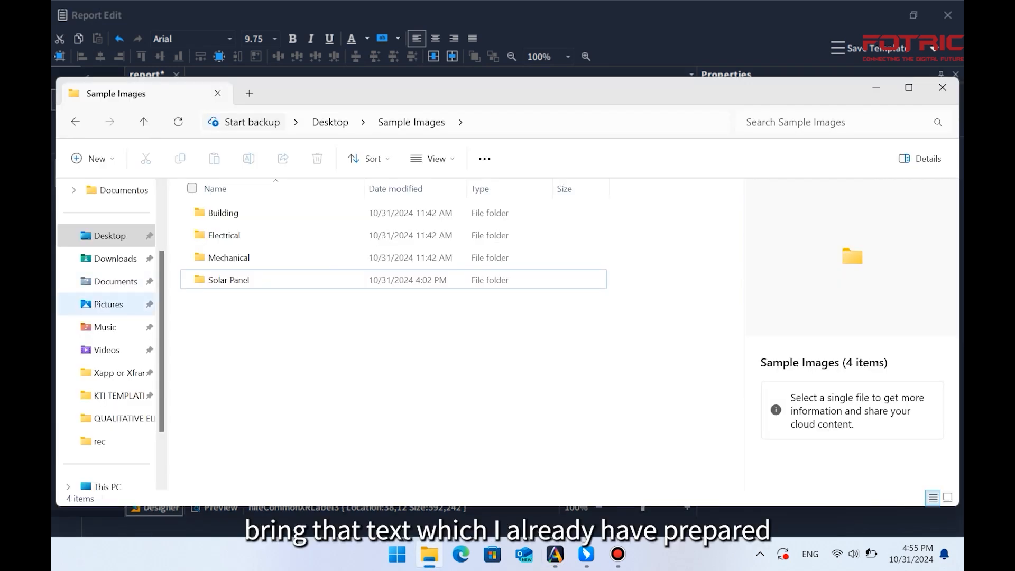
click(116, 258)
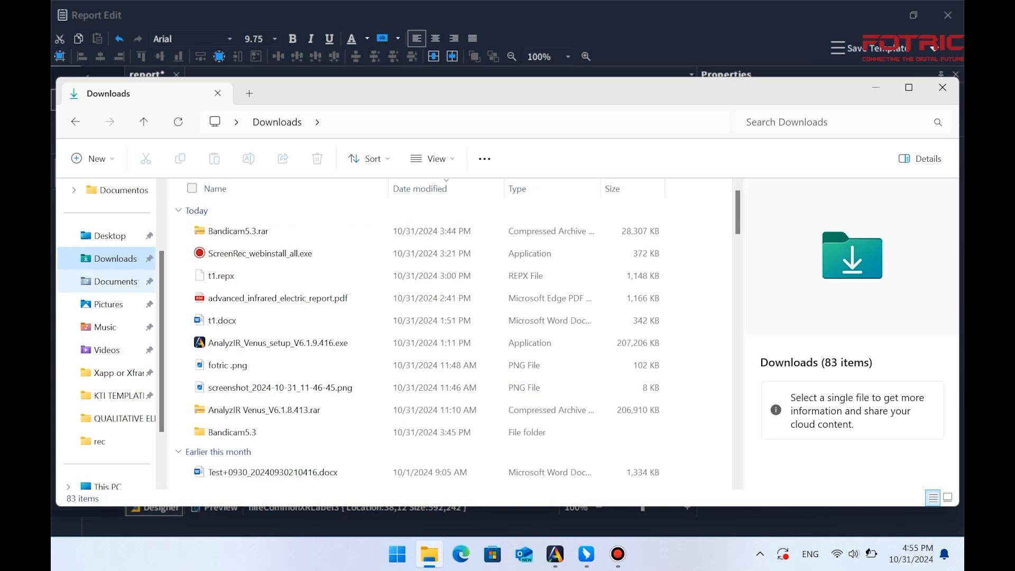
click(115, 282)
click(109, 236)
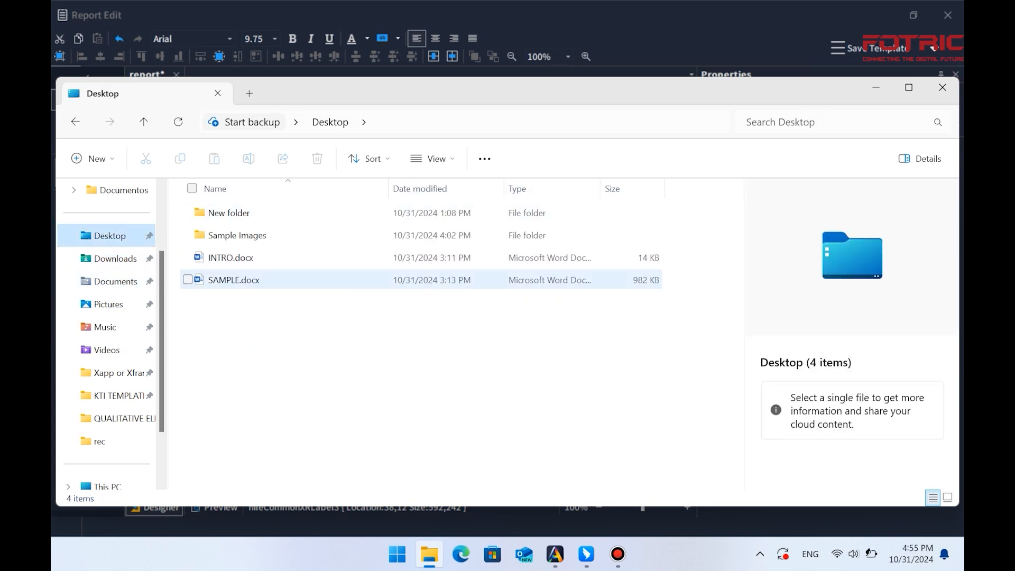
double_click(230, 258)
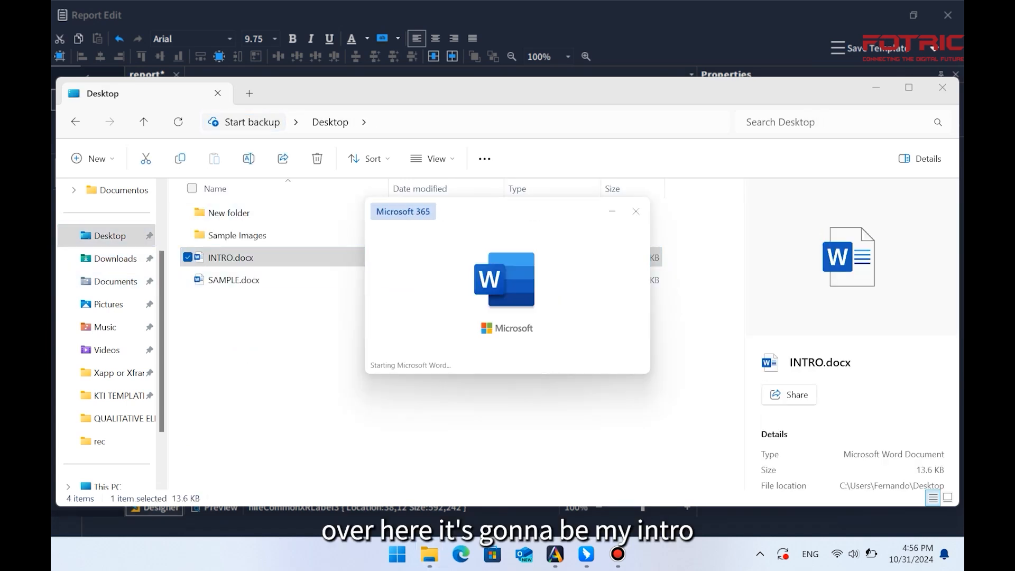
scroll(510, 330, down, 1)
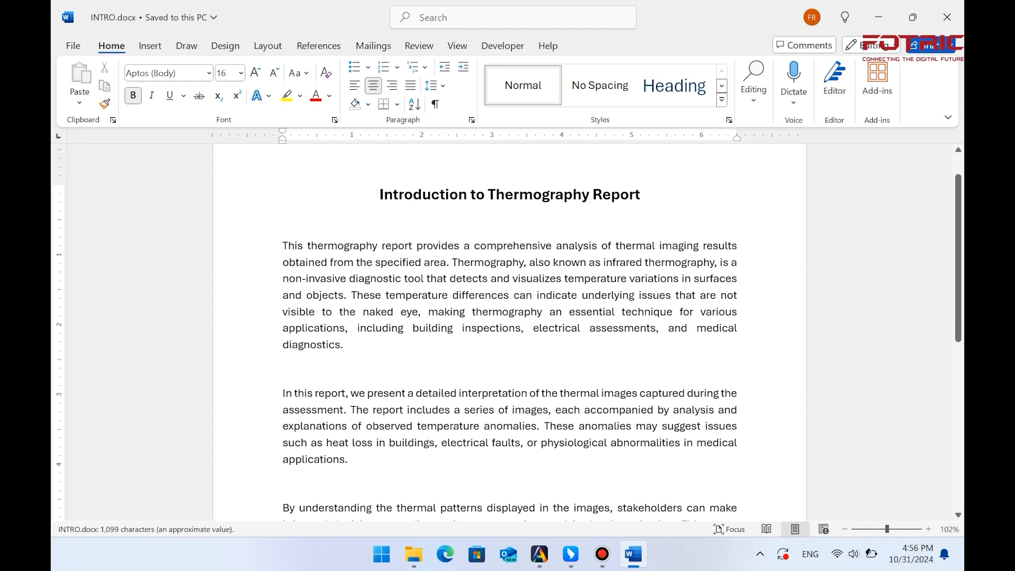
key(ctrl+a)
key(ctrl+c)
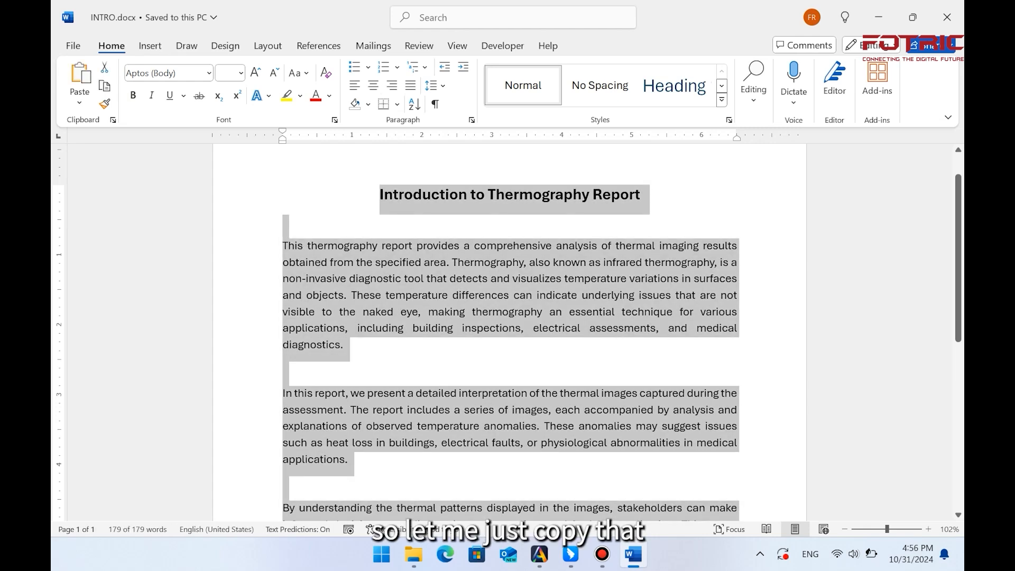
Switch back to the AnalyzIR Venus report editor and paste the copied introduction into the Detail1 text box, replacing its placeholder text.
click(539, 554)
click(614, 476)
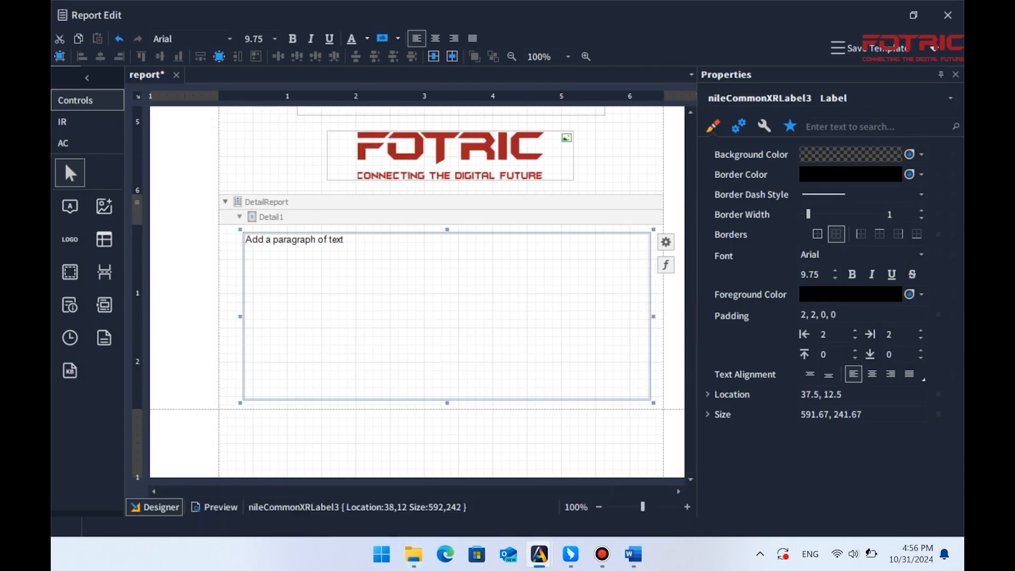
double_click(446, 317)
key(ctrl+v)
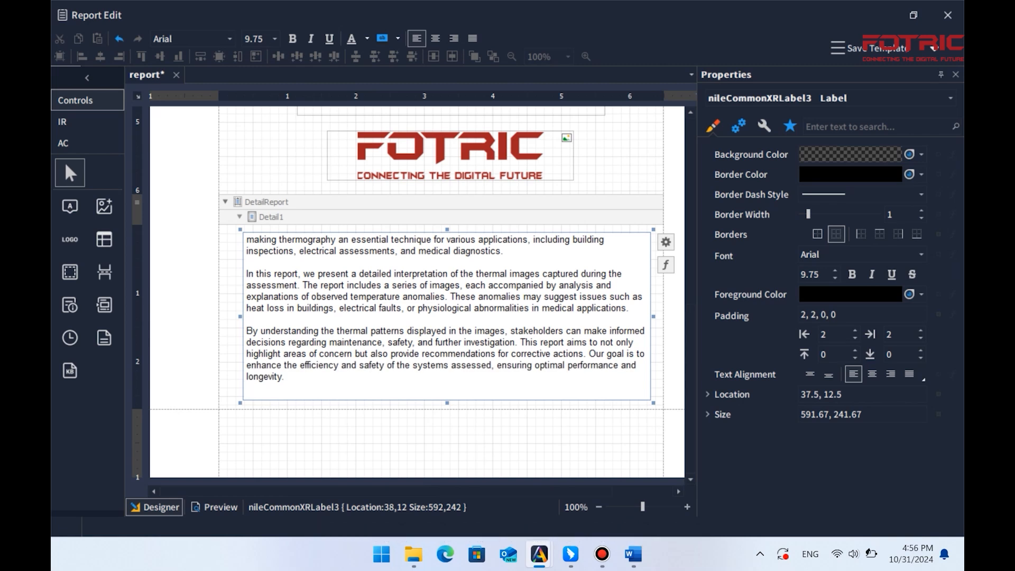
Preview the report to check which page the pasted introduction falls on, and return to the design view.
click(441, 216)
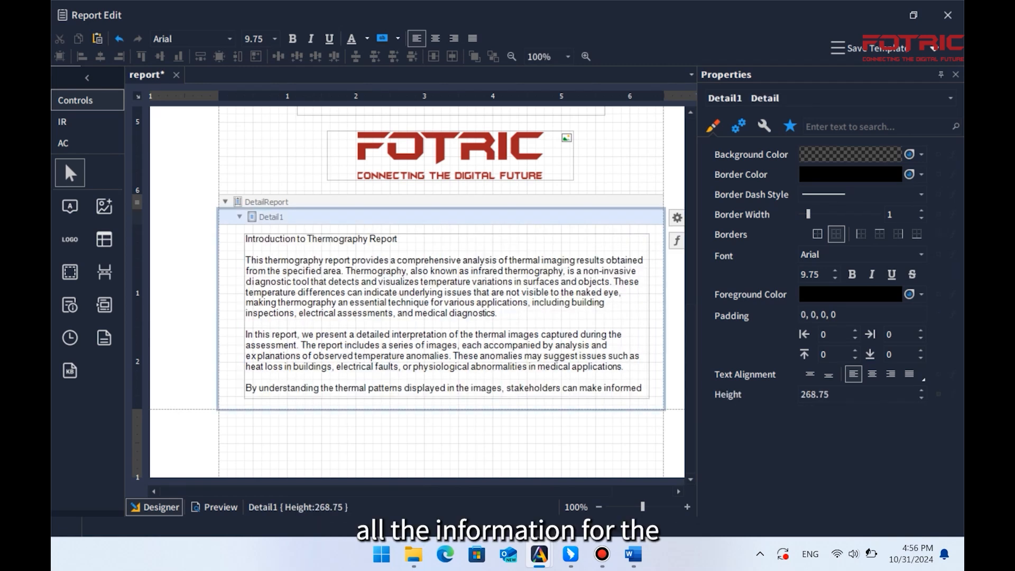
click(214, 508)
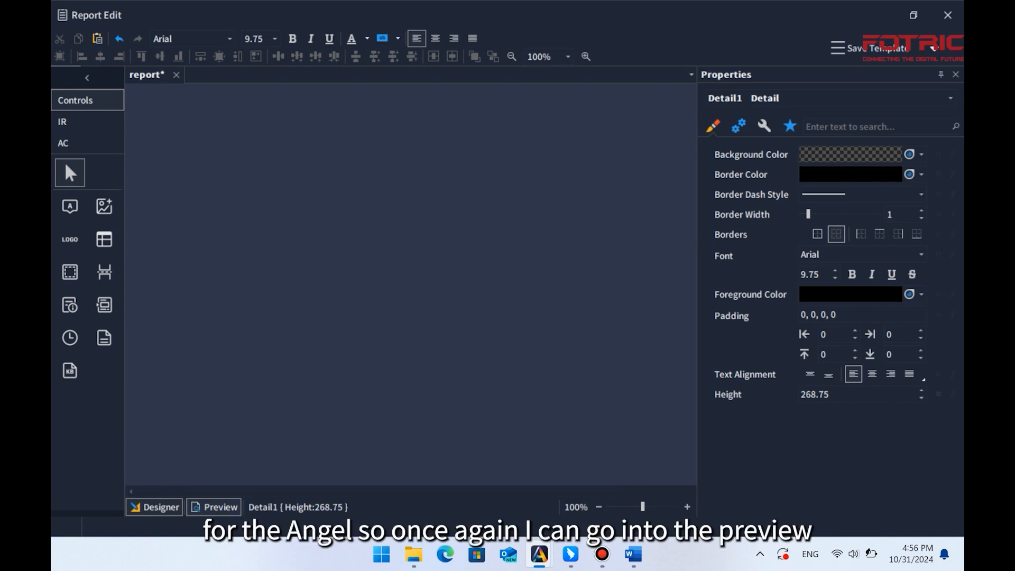
scroll(367, 284, down, 6)
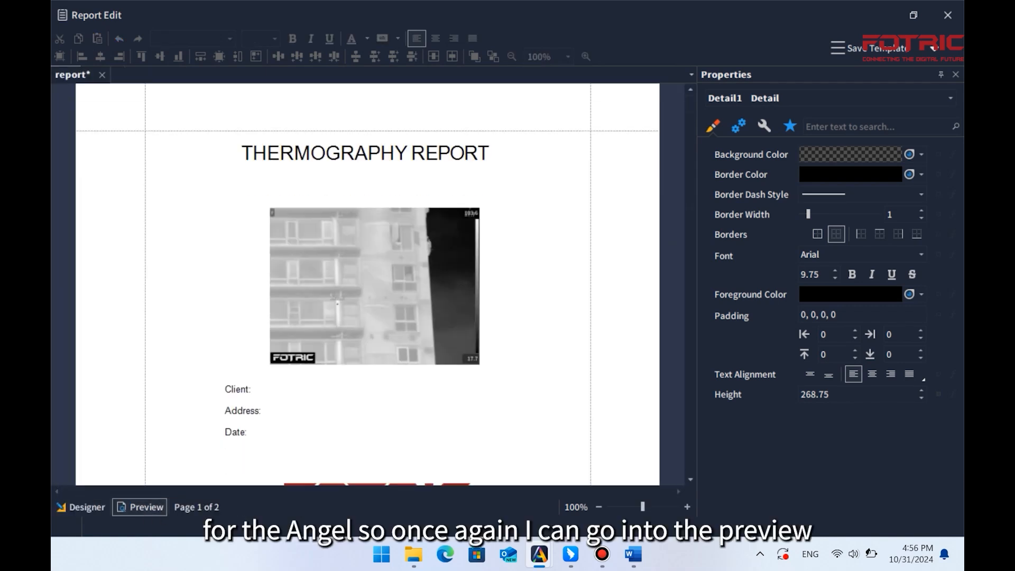
scroll(367, 284, down, 2)
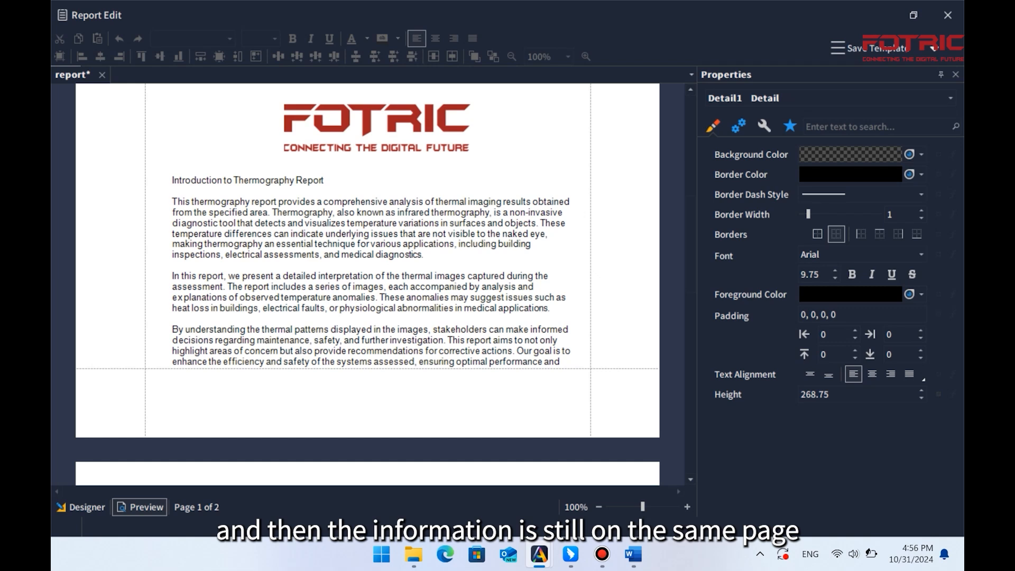
click(80, 507)
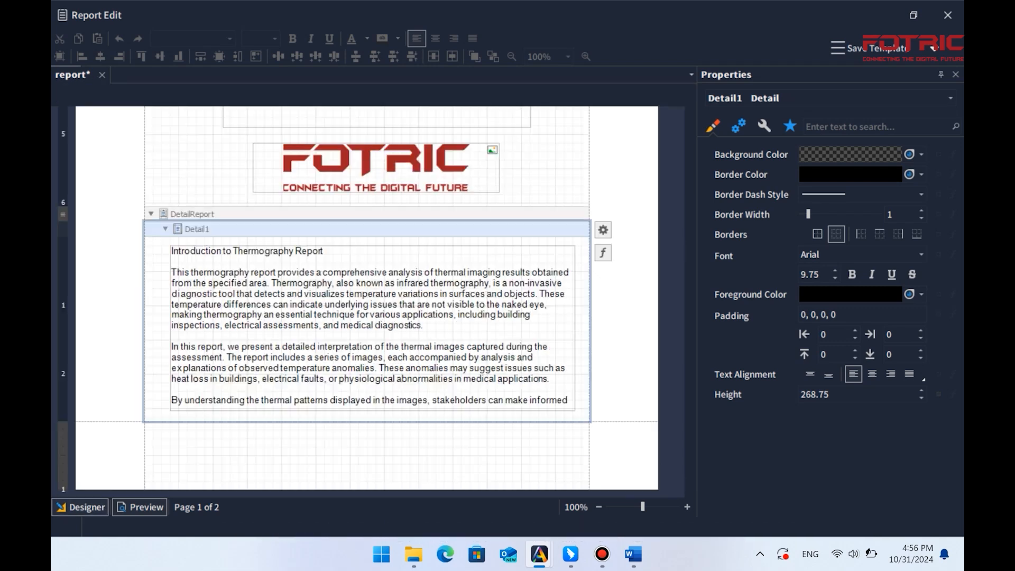
Add a page separator just below the FOTRIC logo at the end of the cover page's Detail band.
scroll(418, 296, up, 3)
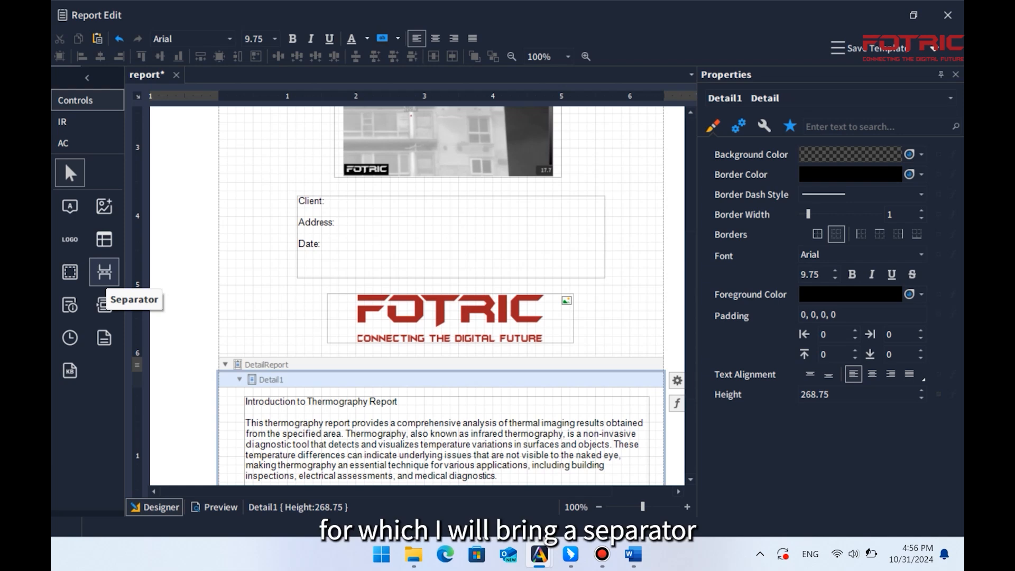
click(105, 280)
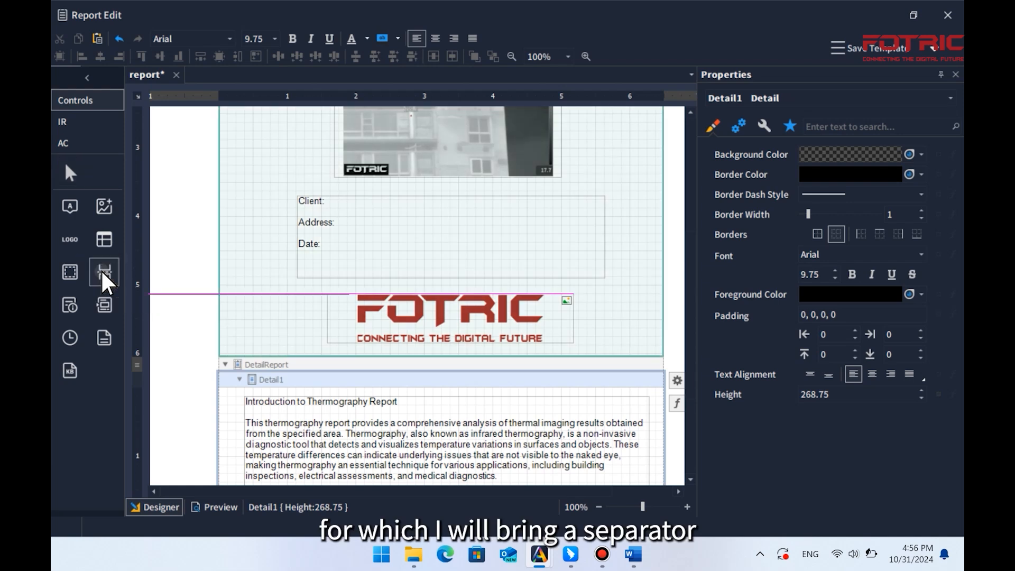
drag(105, 273, 256, 350)
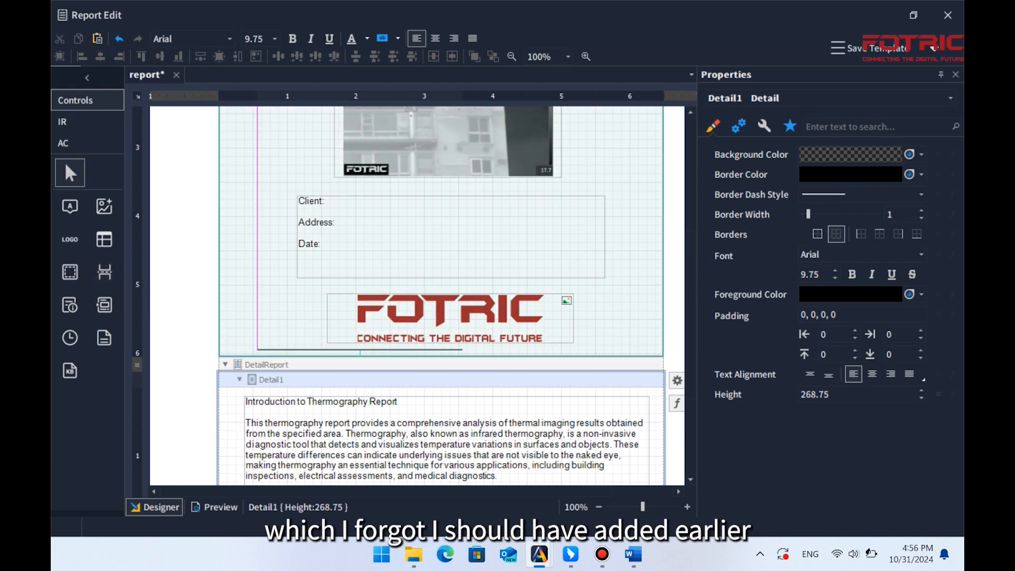
Preview the report to check the page split between cover and introduction, and return to the design view.
click(216, 507)
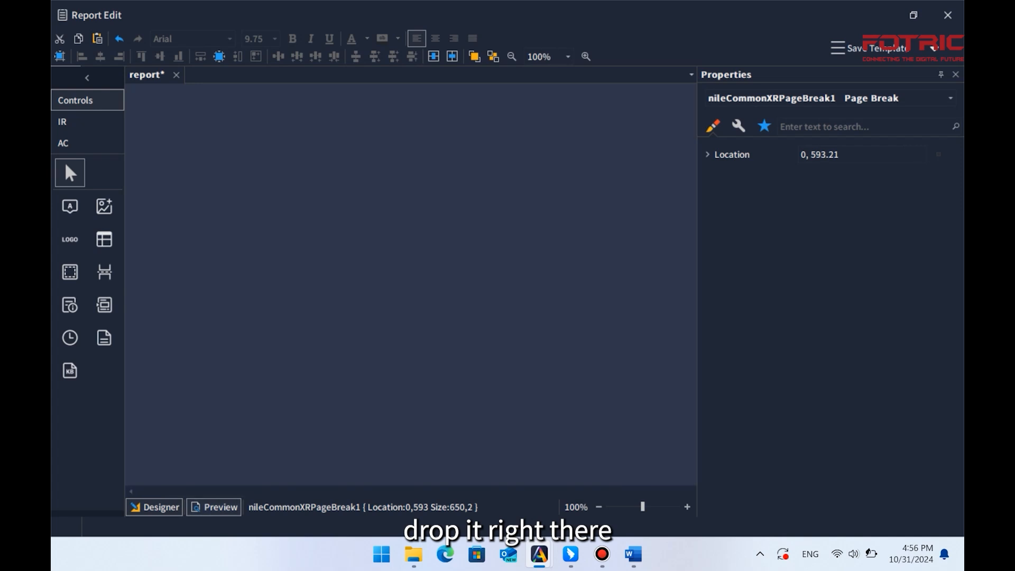
scroll(368, 286, down, 10)
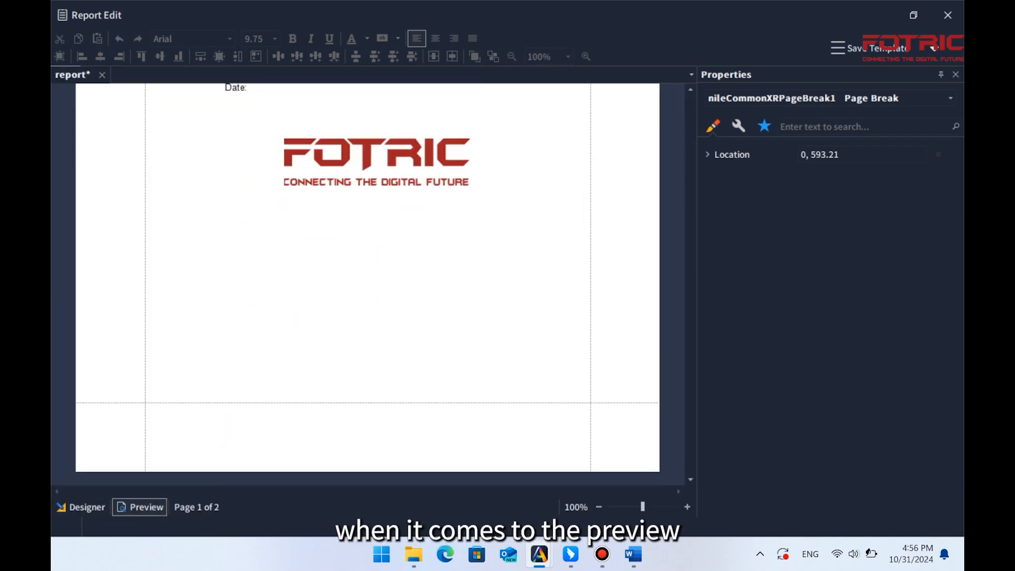
scroll(367, 286, up, 1)
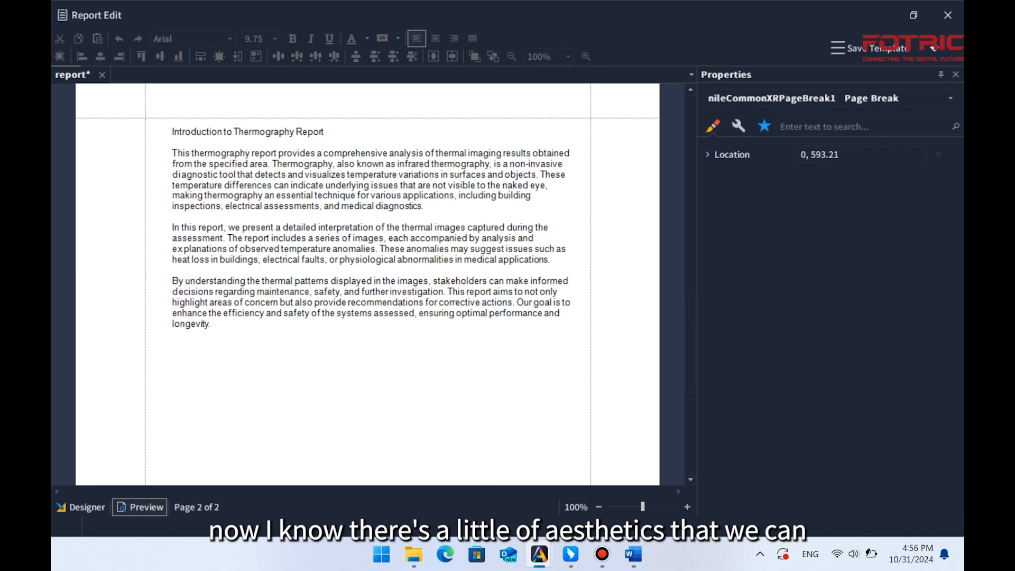
click(82, 507)
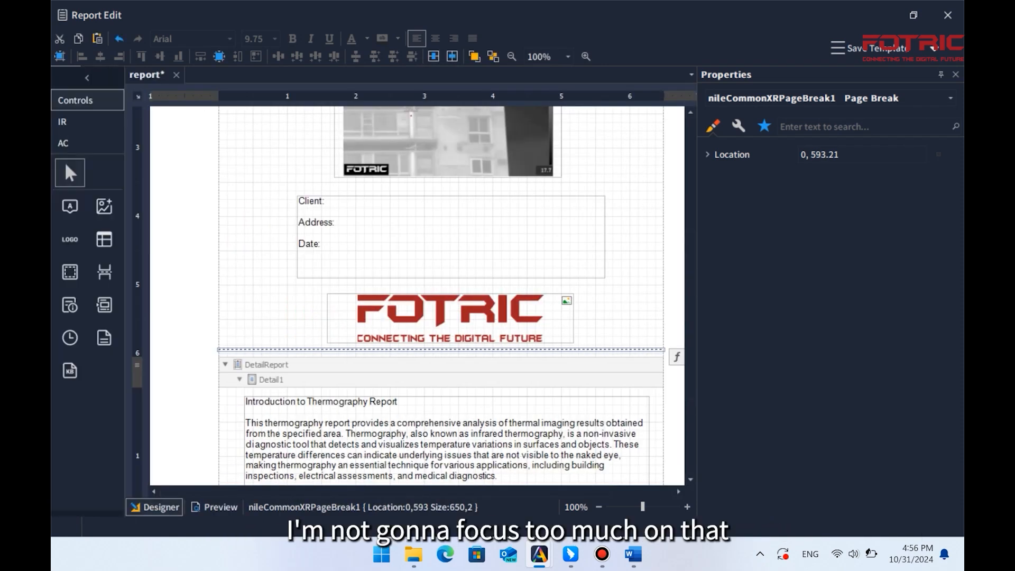
Justify the text in the Detail1 introduction text box.
scroll(417, 293, down, 3)
double_click(446, 312)
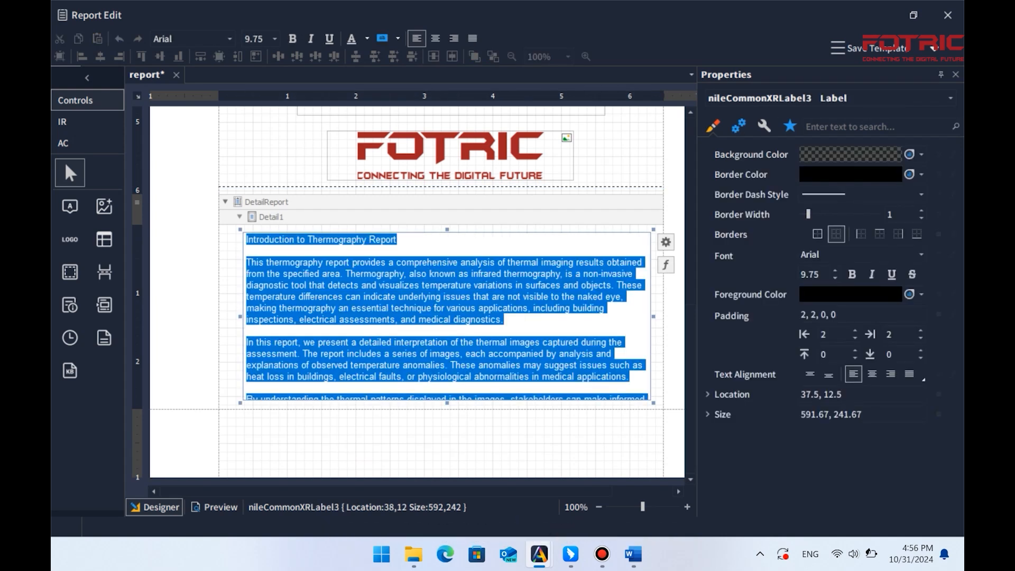
click(472, 38)
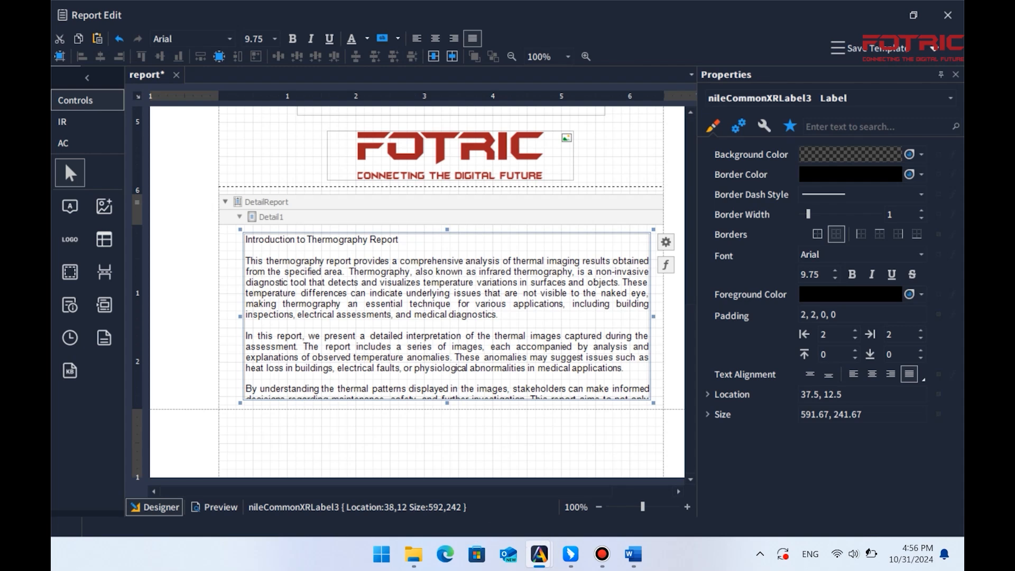
Try to format only the title "Introduction to Thermography Report" as centered, bold and size 14.
double_click(423, 264)
drag(397, 239, 247, 240)
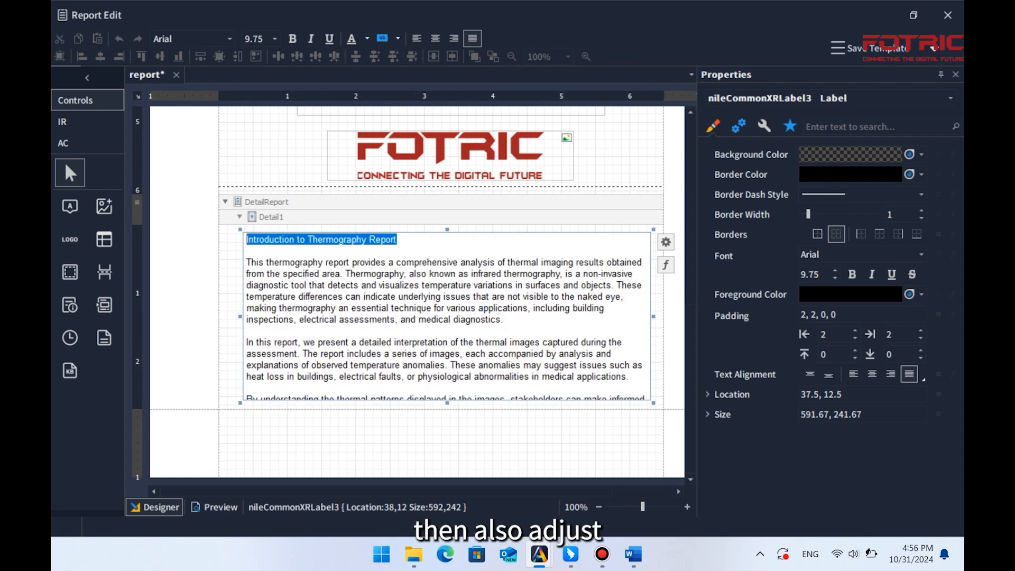
click(435, 38)
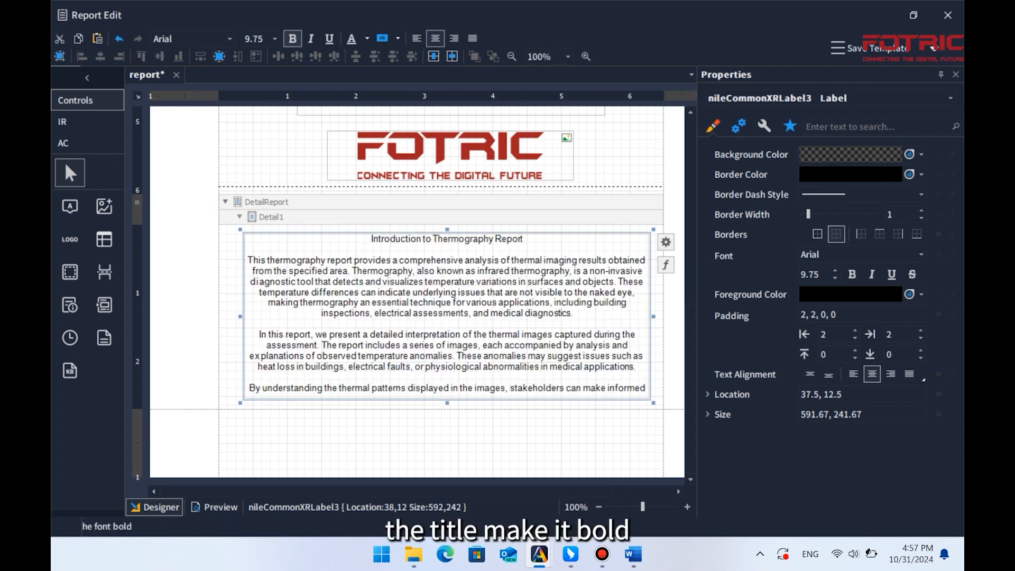
click(293, 38)
click(274, 38)
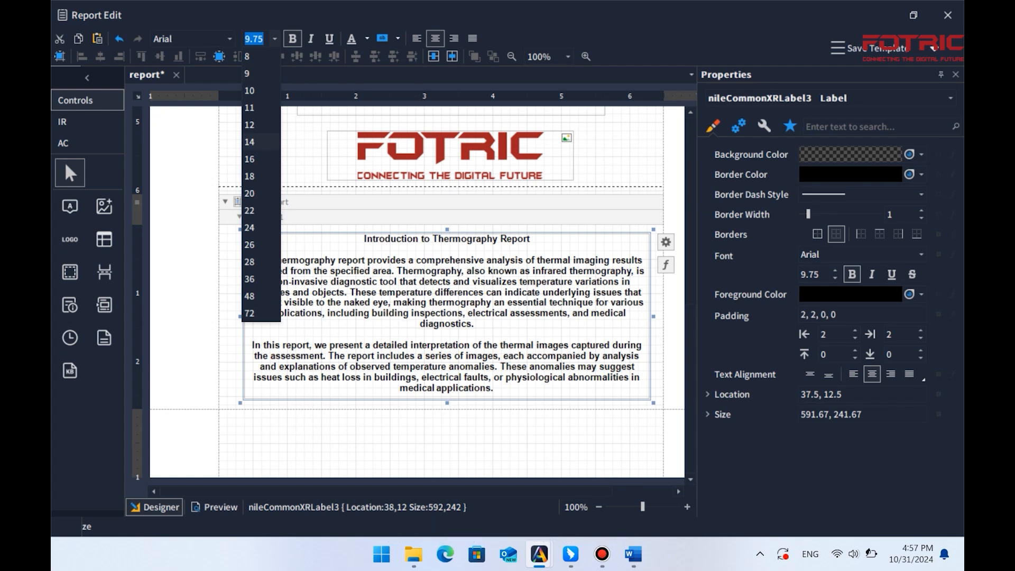
click(249, 142)
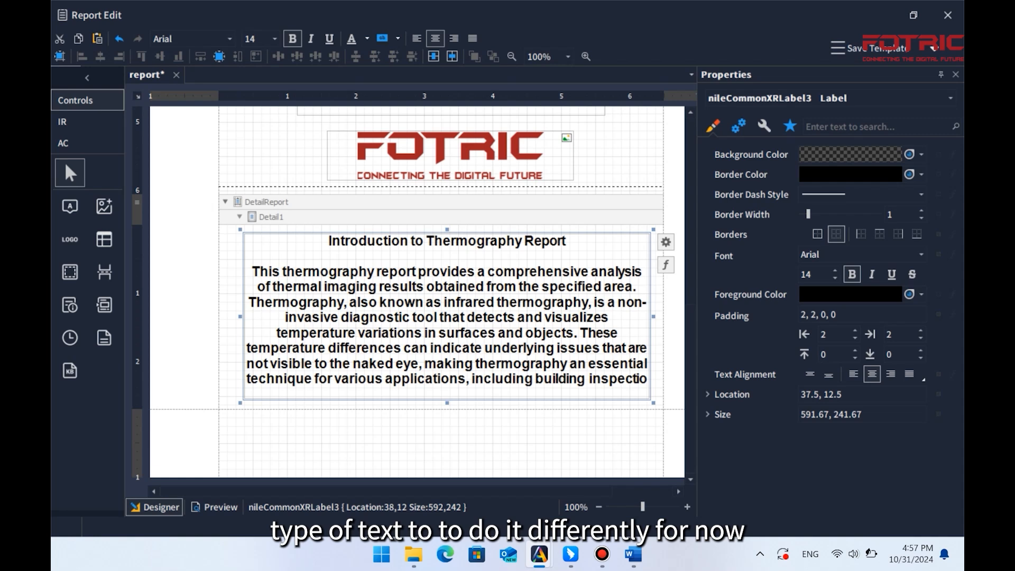
Set the introduction text box to font size 10, remove the bold, and justify its text.
click(274, 39)
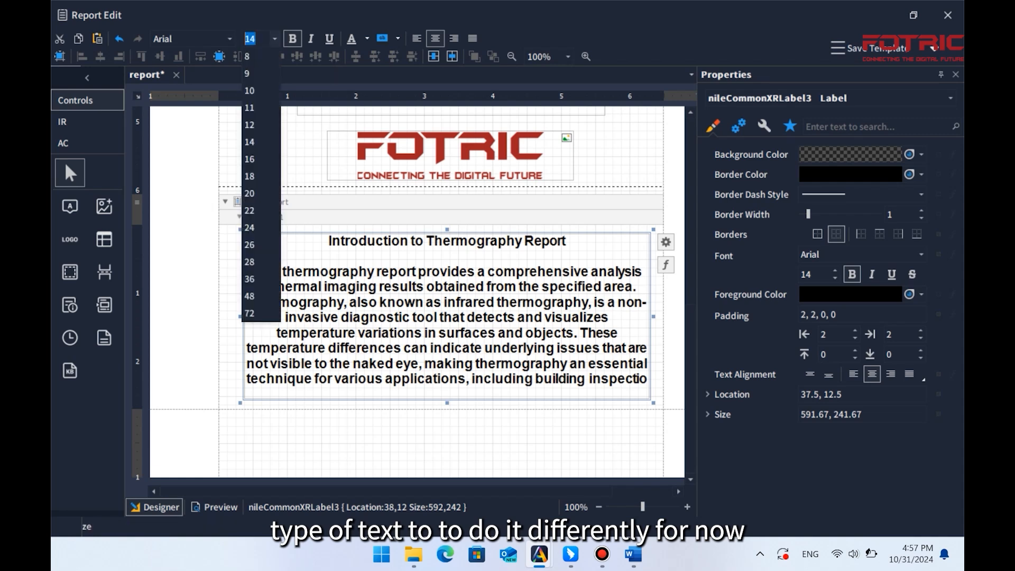
click(249, 91)
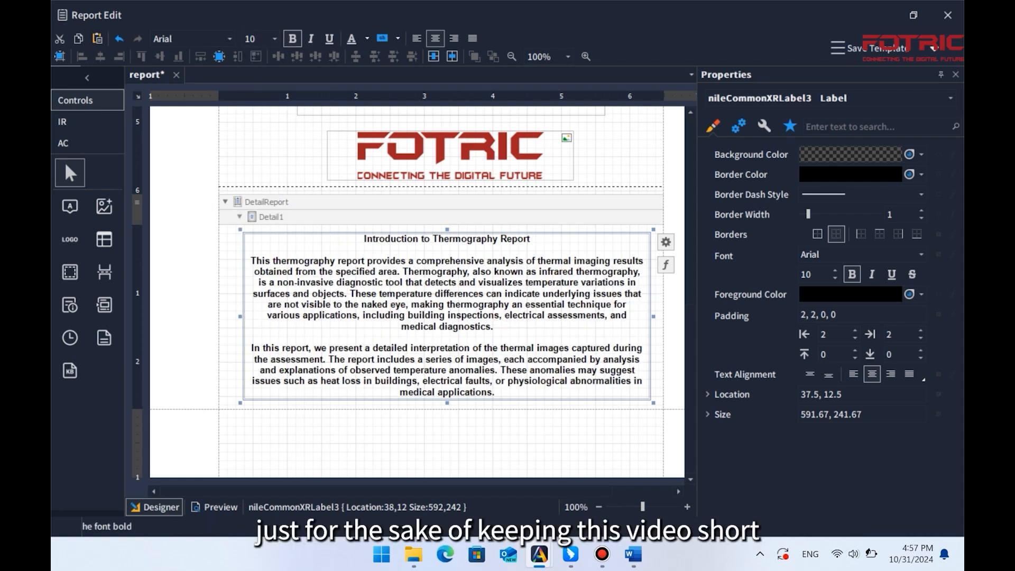
click(293, 38)
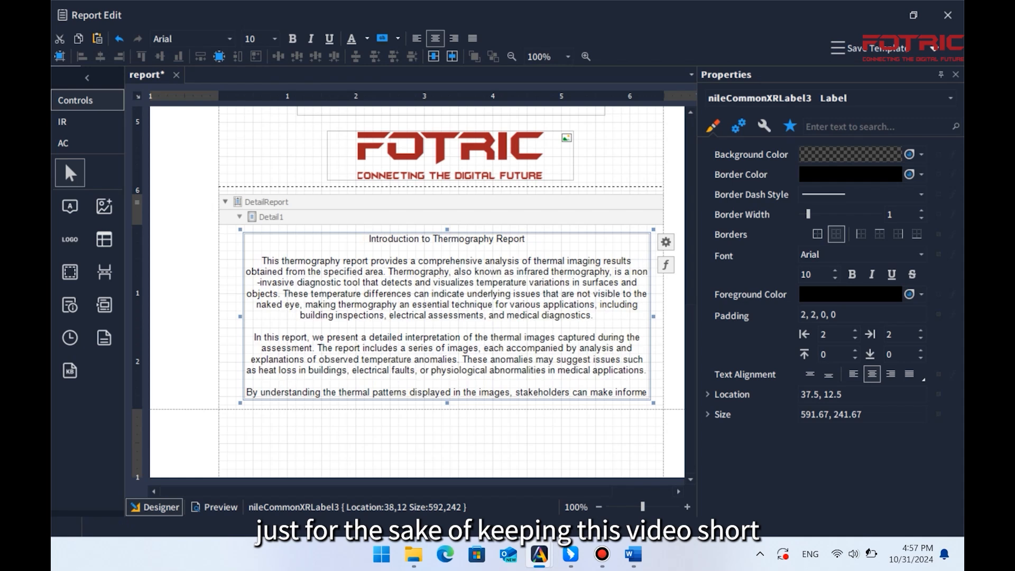
click(473, 38)
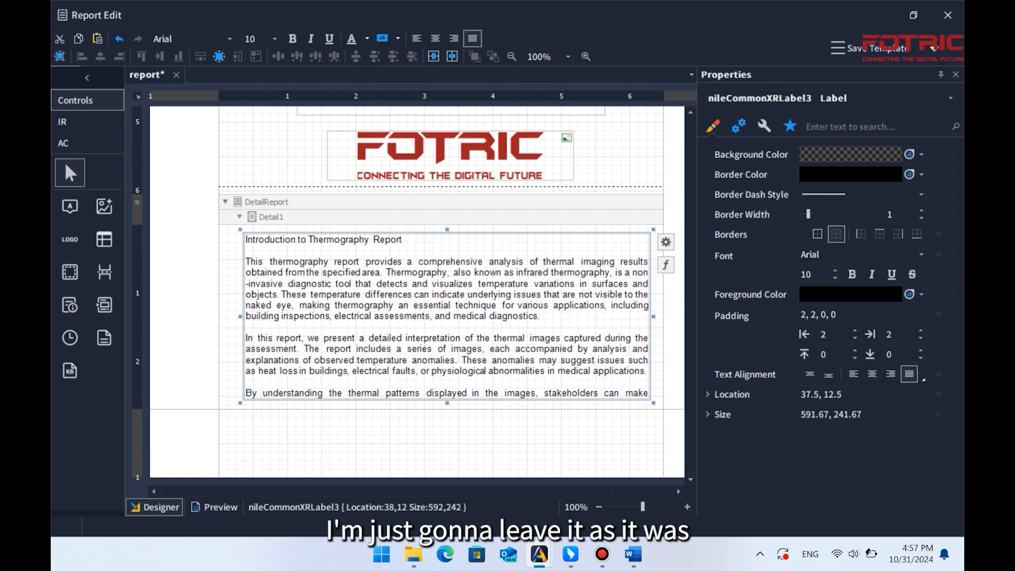
Preview the report again, examining the cover page and the reformatted introduction page.
click(185, 443)
click(214, 508)
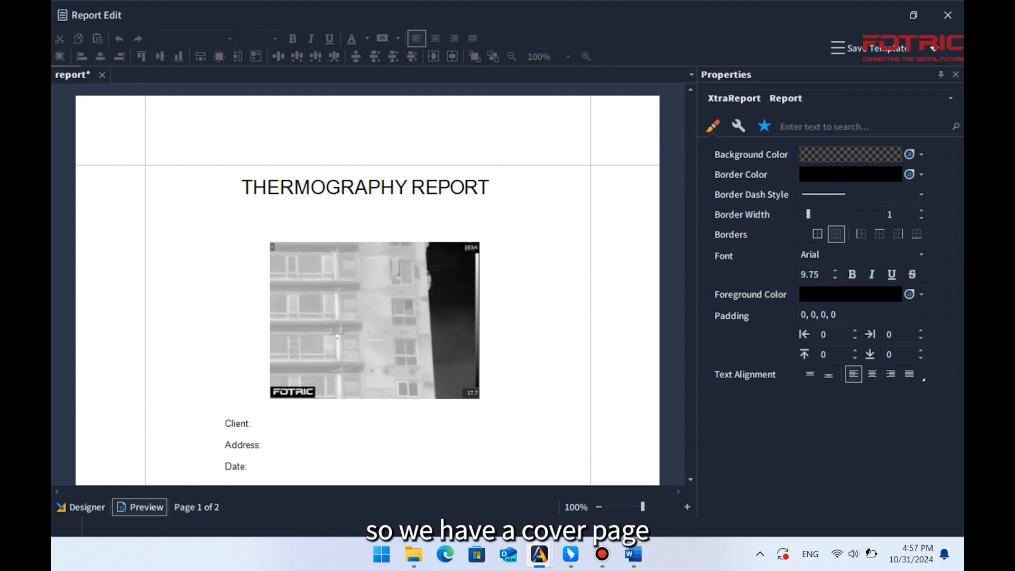
scroll(367, 284, down, 5)
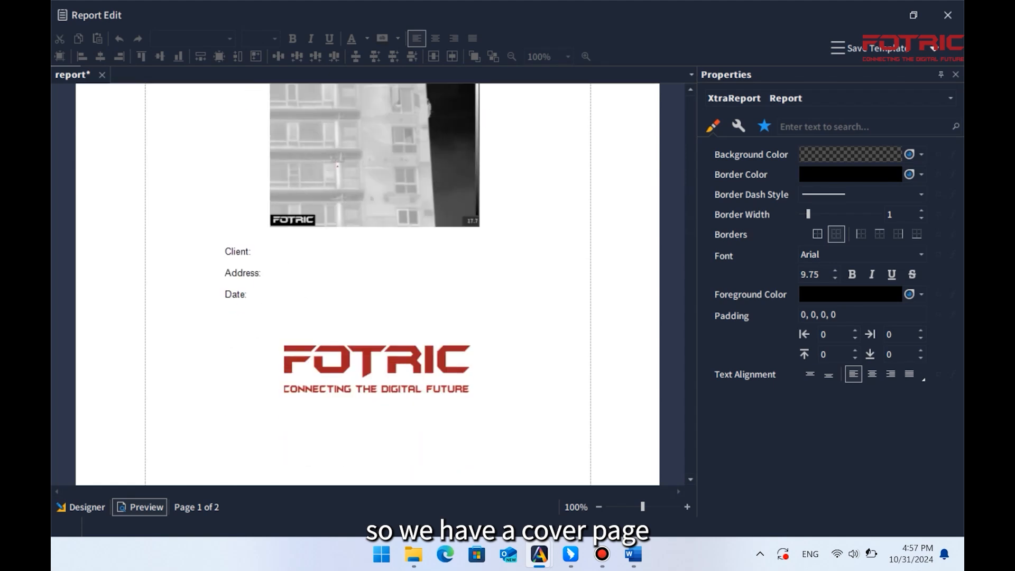
scroll(368, 284, down, 10)
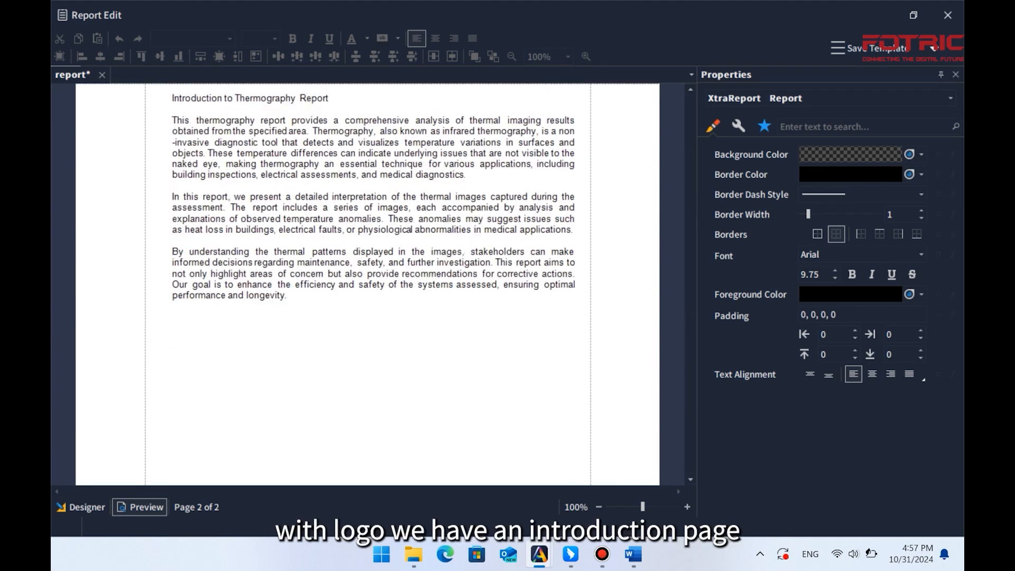
Insert a detail report bound to "FileList" below the introduction section, starting from the bottom margin.
scroll(367, 284, down, 2)
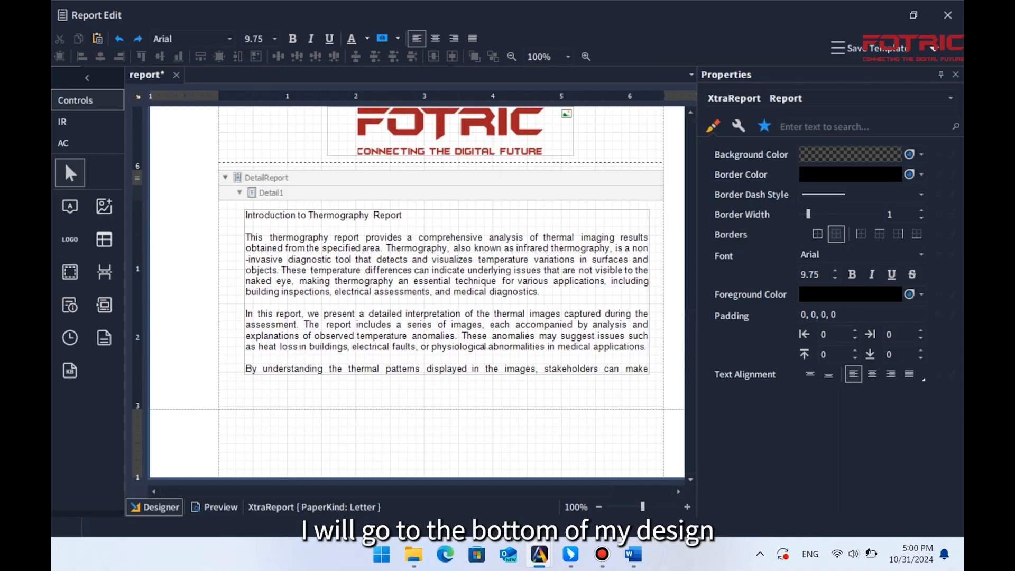
click(441, 443)
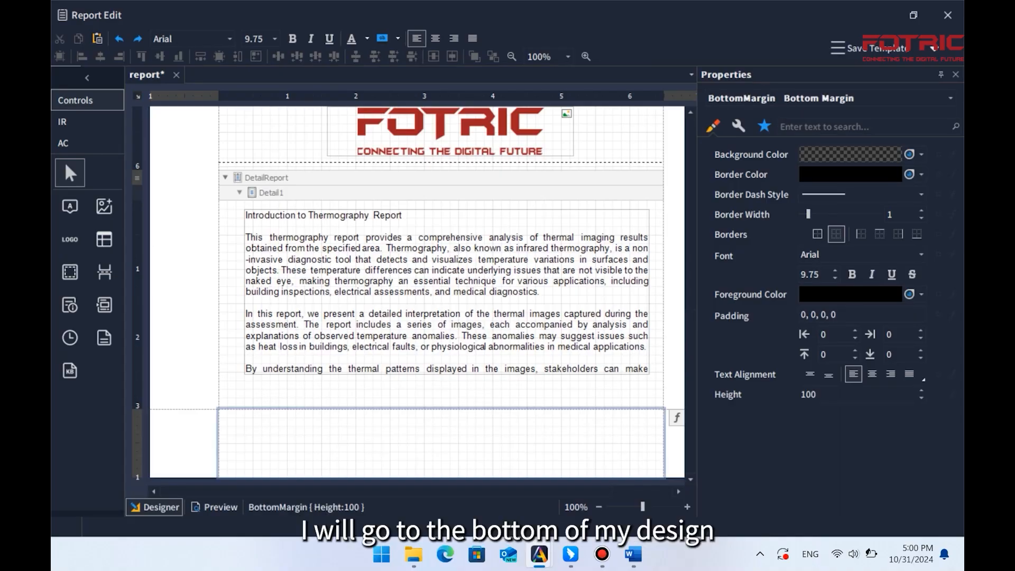
right_click(281, 430)
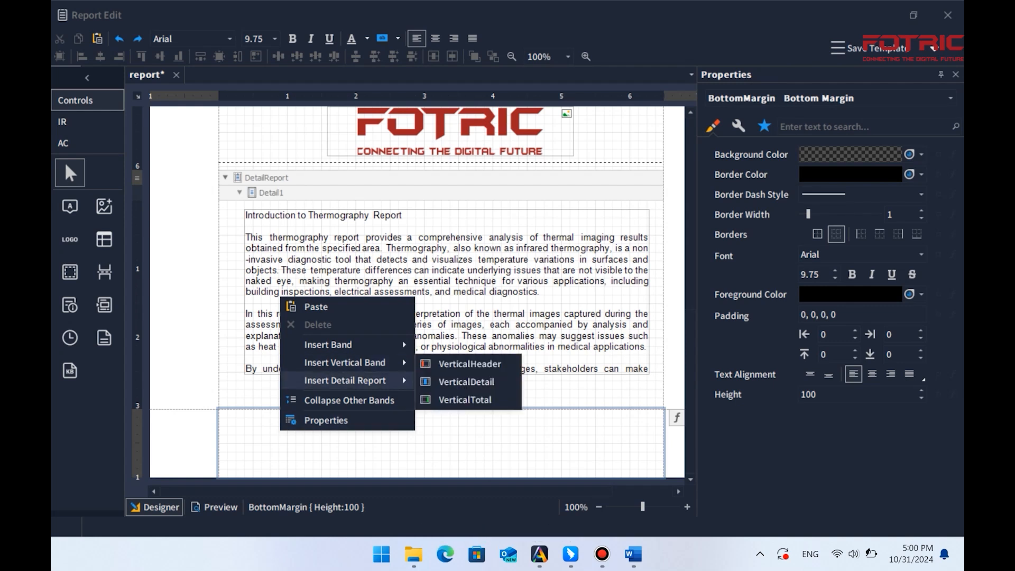
mouse_move(344, 380)
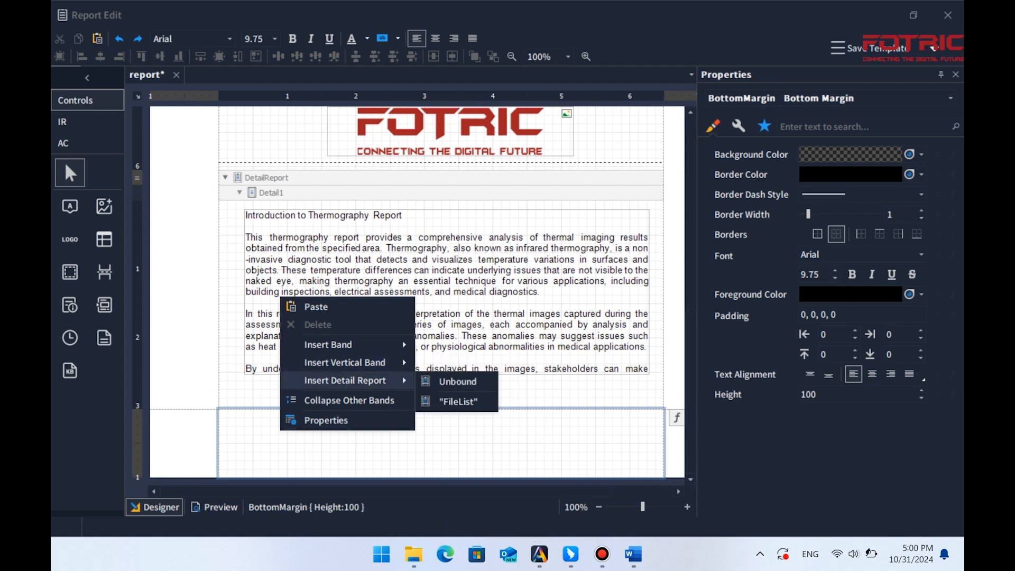
click(458, 401)
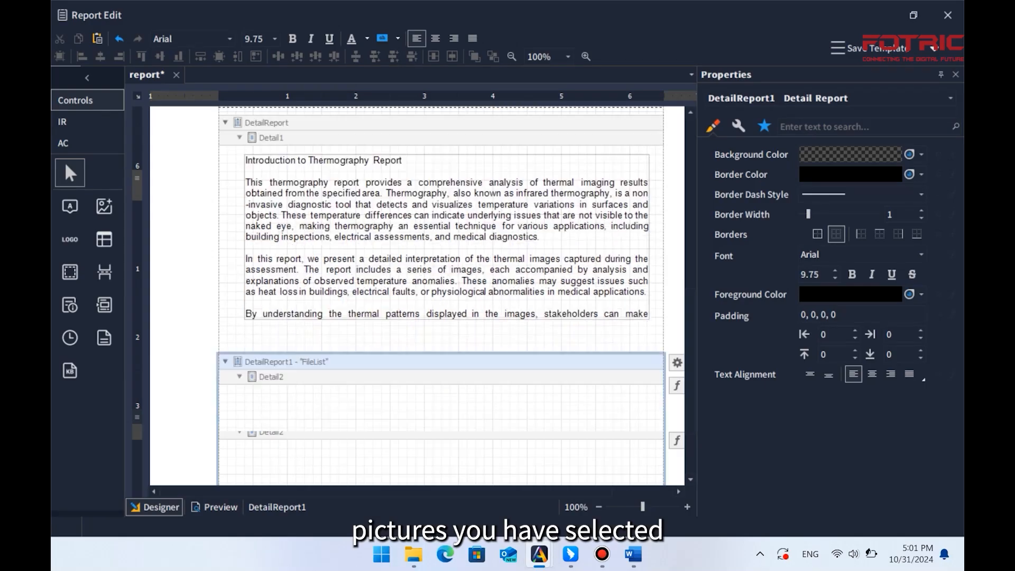
Insert a GroupHeader band above the Detail2 band of the FileList detail report.
scroll(418, 264, down, 1)
click(271, 333)
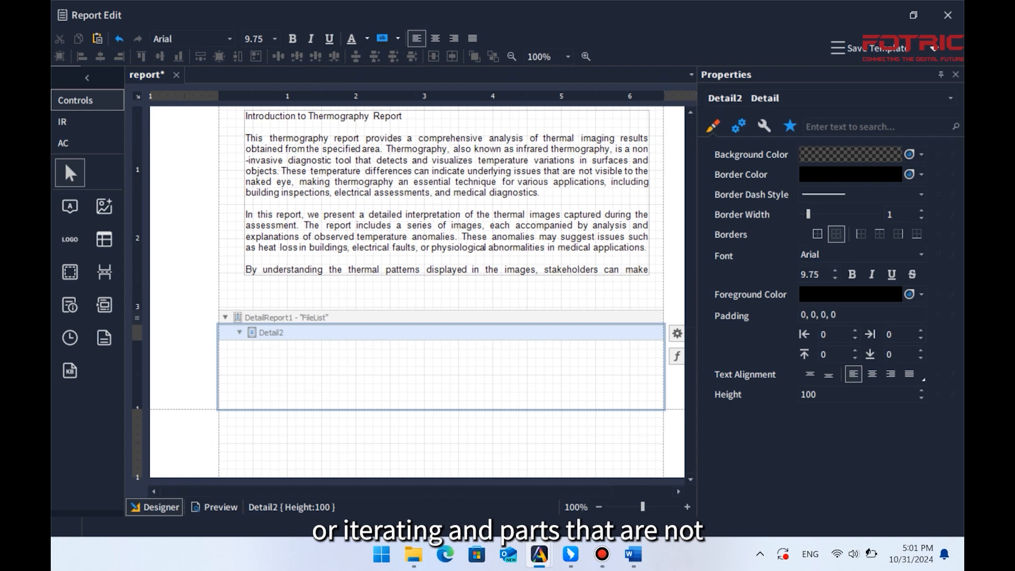
right_click(462, 365)
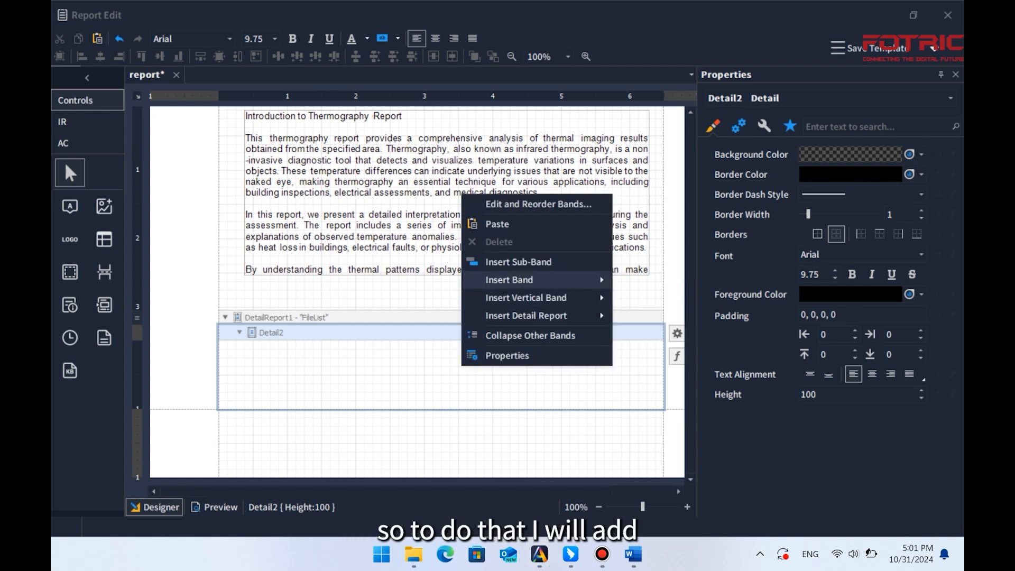
mouse_move(524, 280)
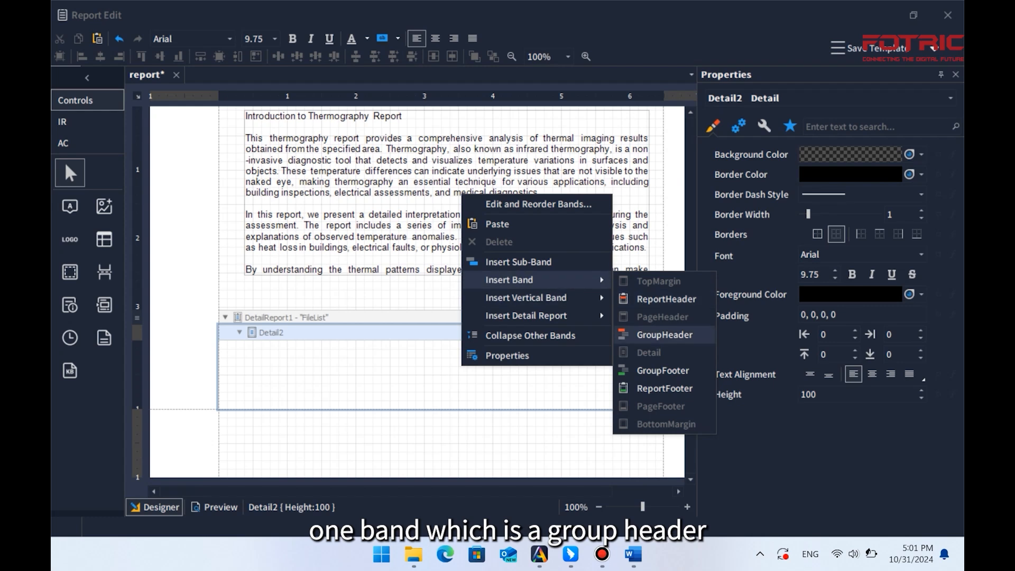
click(665, 335)
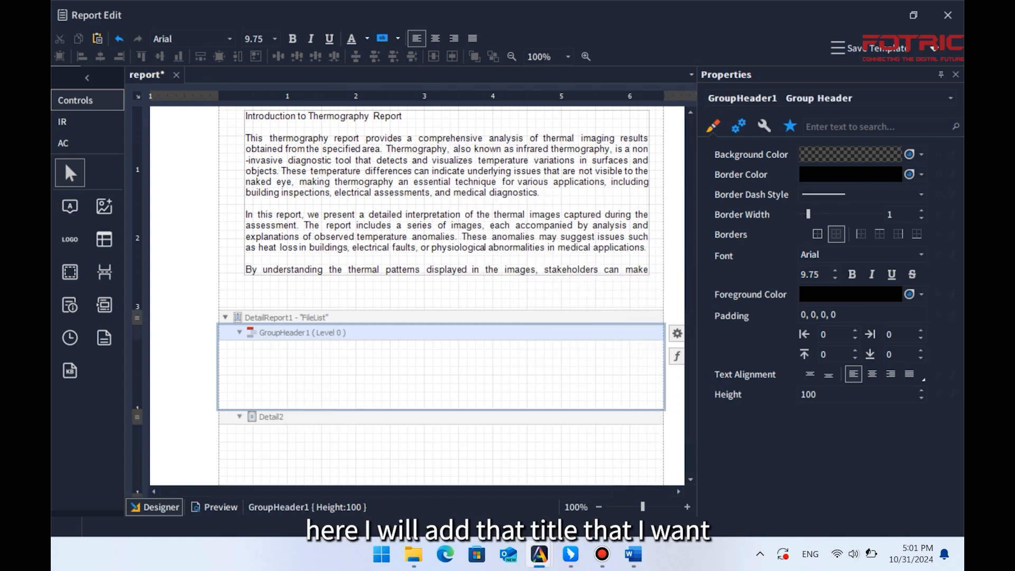
Place a text box about 478 by 50 near the top of the GroupHeader1 band, reading "Summary of Findings".
click(70, 207)
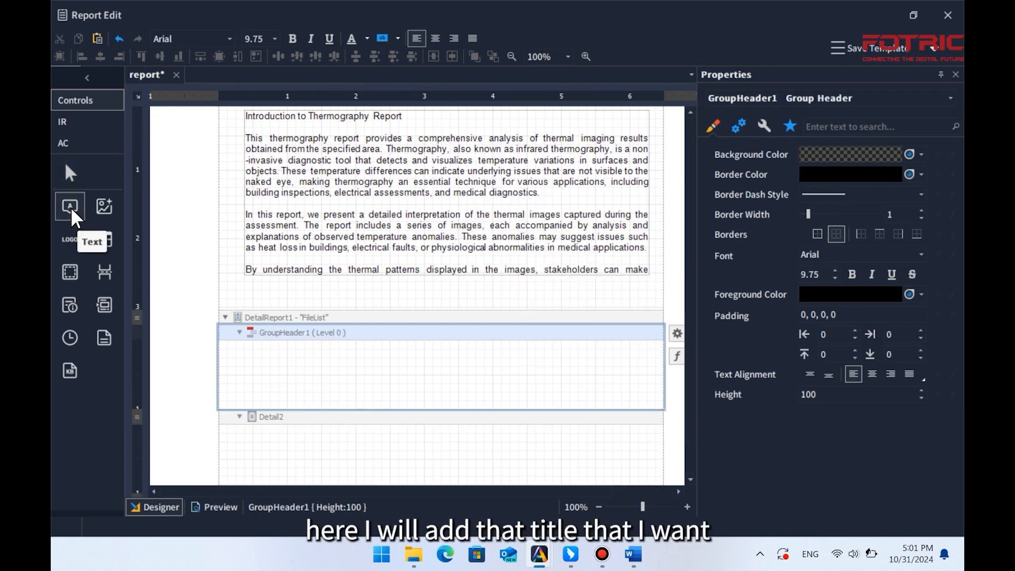
drag(286, 350, 613, 386)
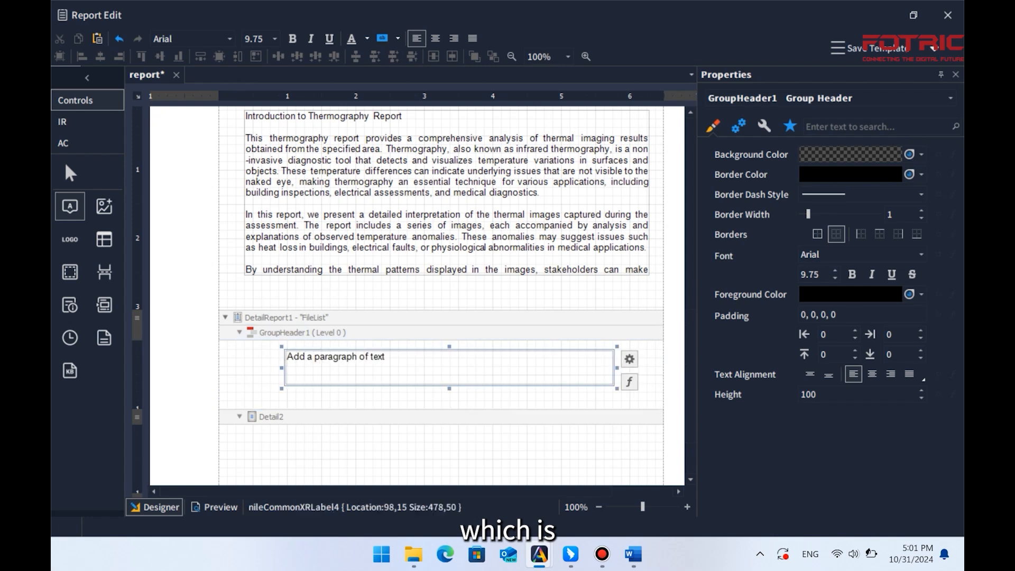
text(Summa)
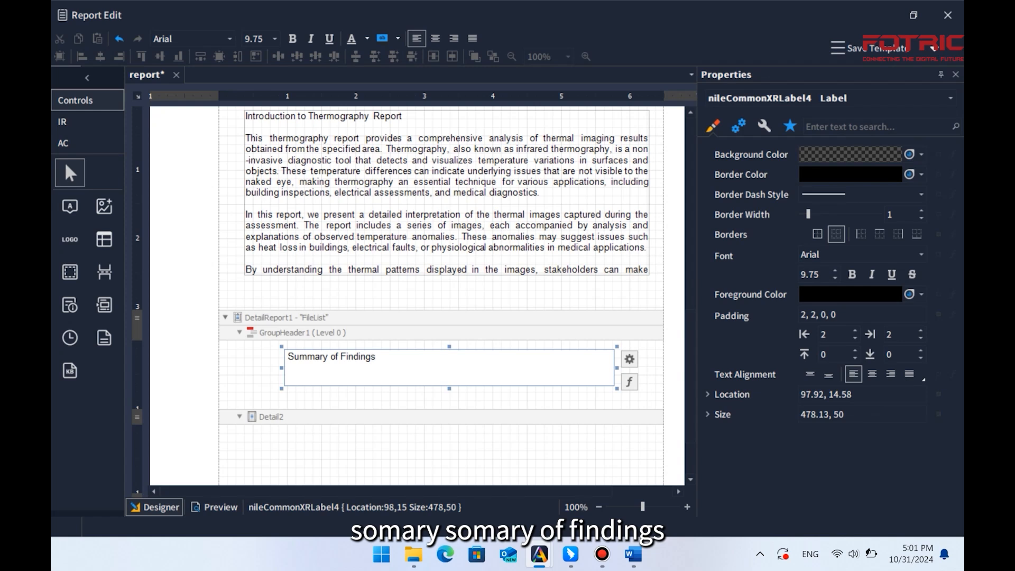
text(ry of Findings)
Center the "Summary of Findings" title and set its font size to 14.
click(435, 38)
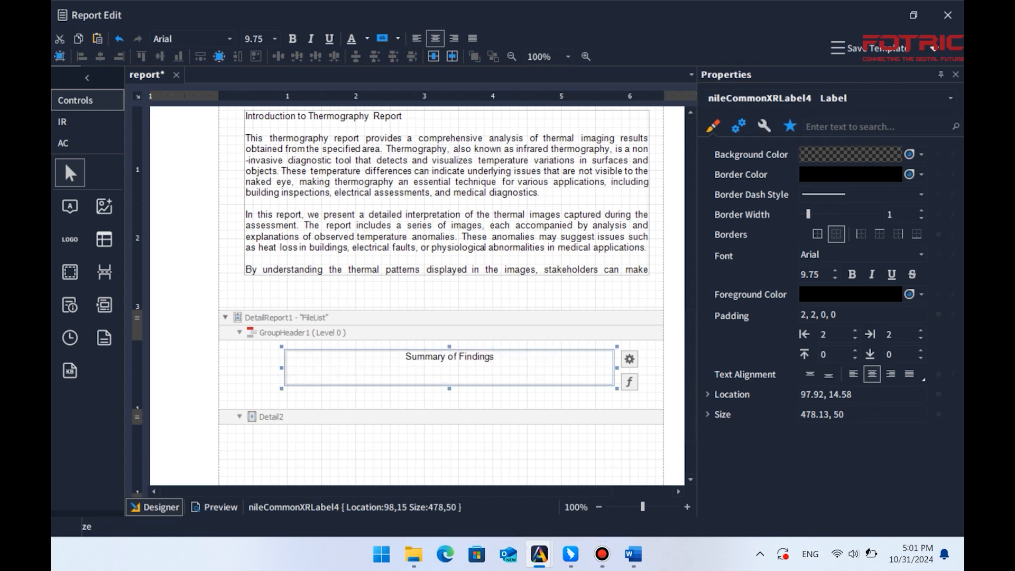
click(275, 39)
click(249, 141)
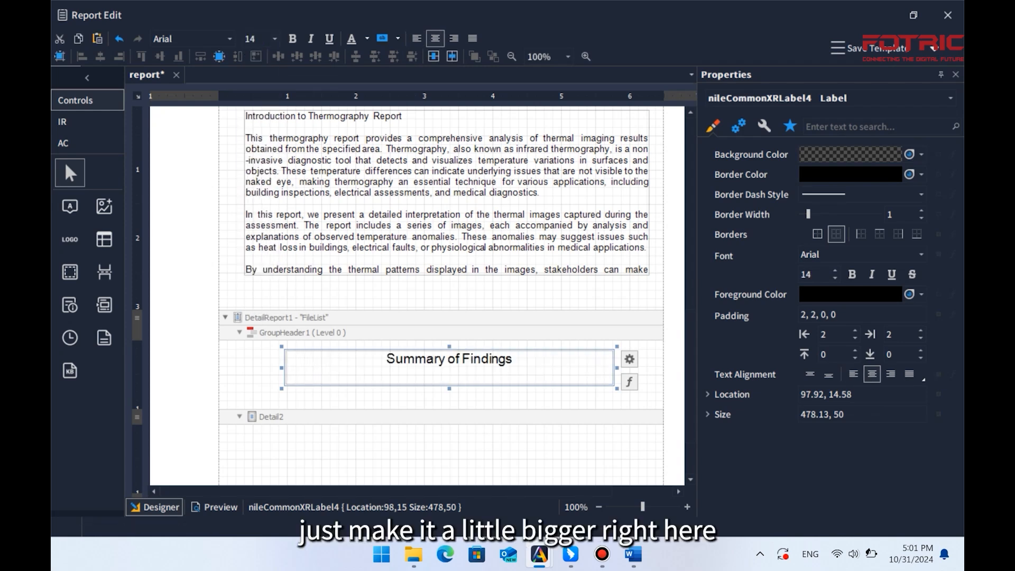
Extend the GroupHeader1 band to about 126 high and draw a three-column table about 591 by 34 below the title.
click(444, 398)
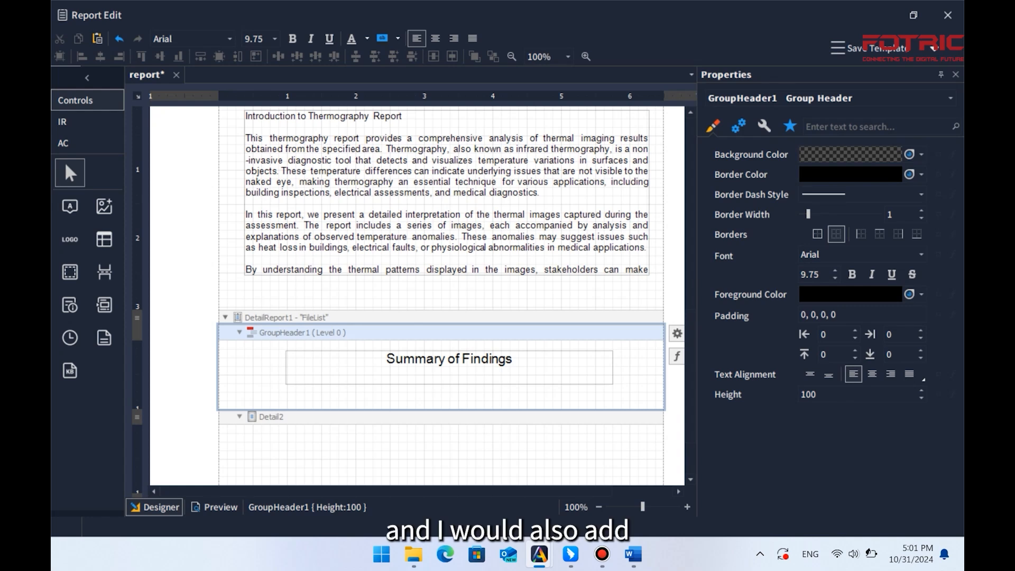
drag(444, 410, 444, 428)
click(104, 239)
drag(241, 390, 647, 417)
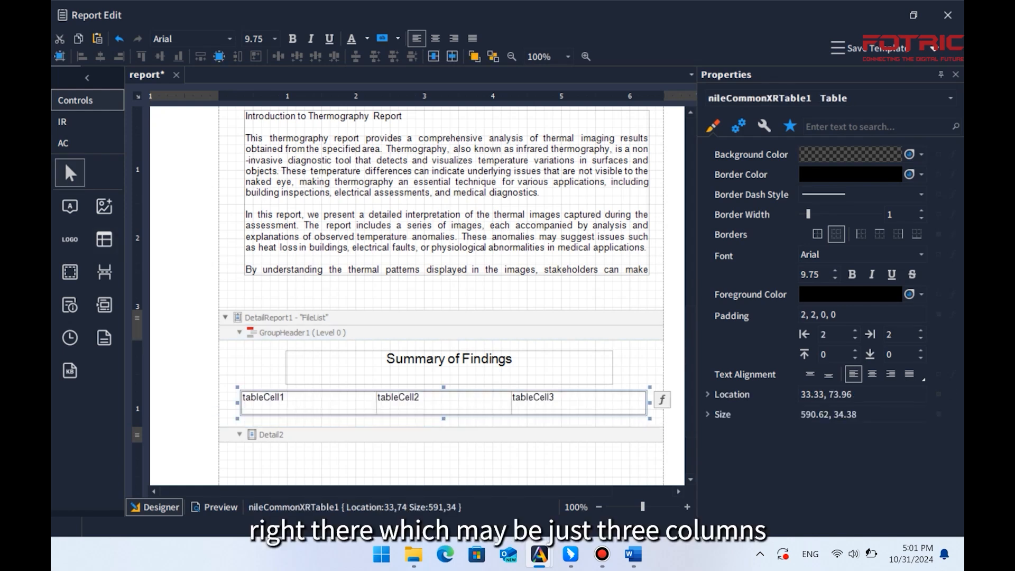
Label the three table cells "Asset", "Delta T" and "Tag".
click(309, 403)
double_click(242, 392)
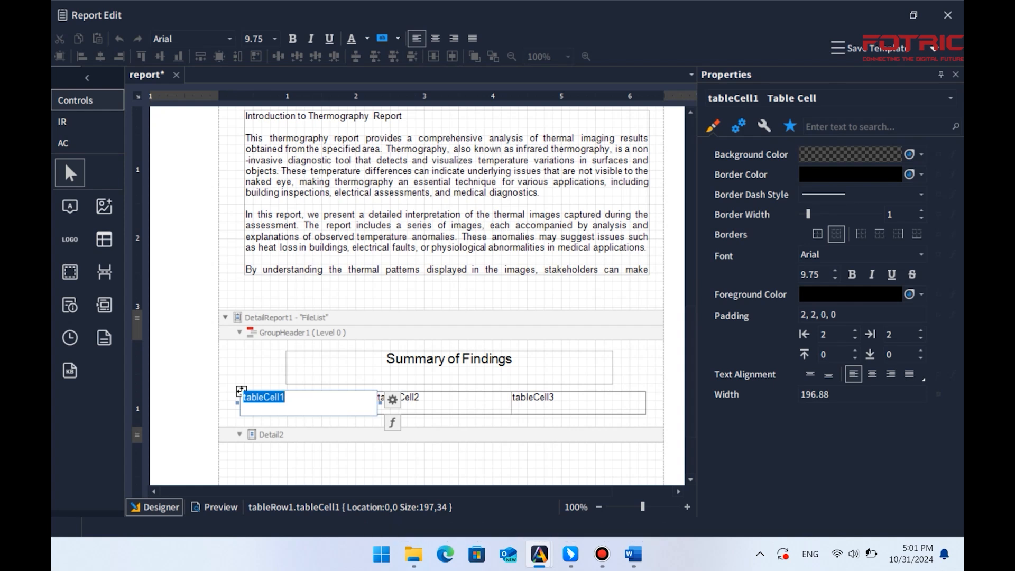
text(Asset)
key(Tab)
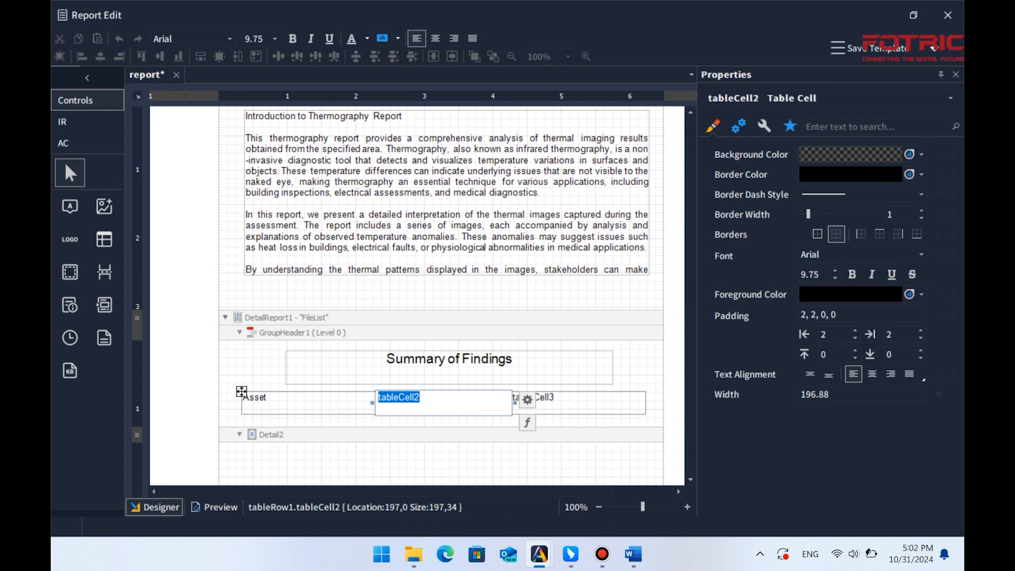
text(Delta T)
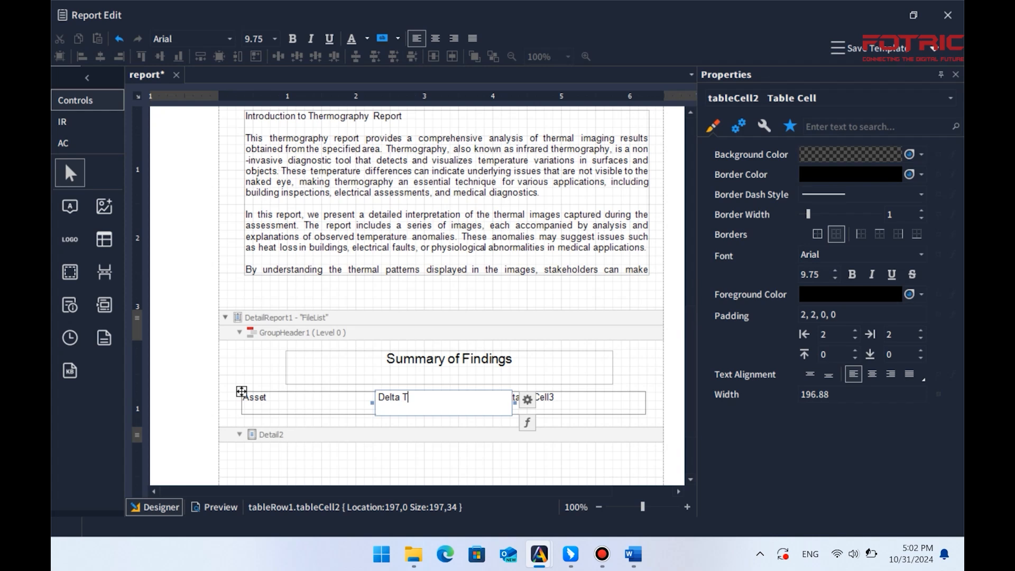
key(Tab)
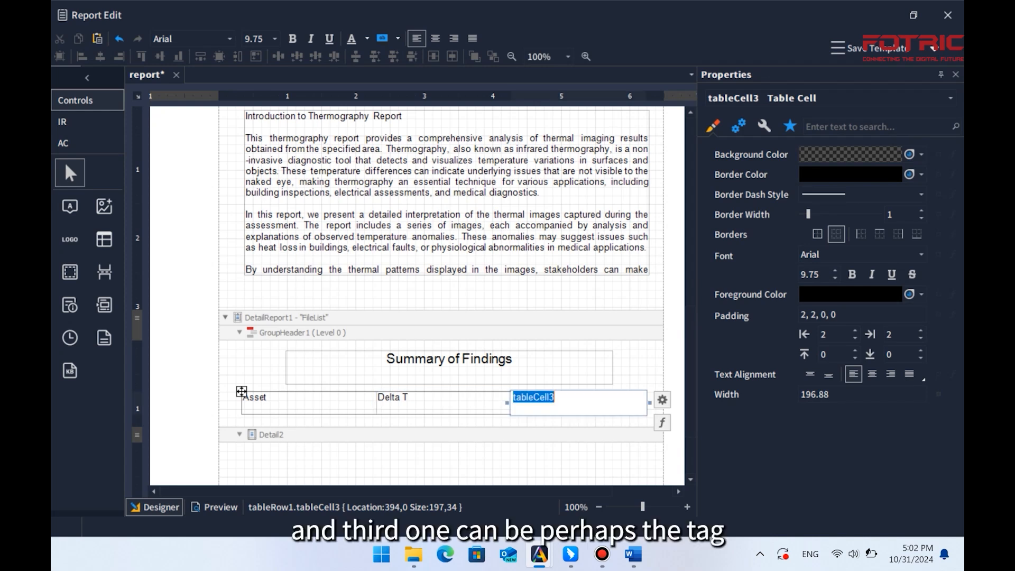
text(Ta)
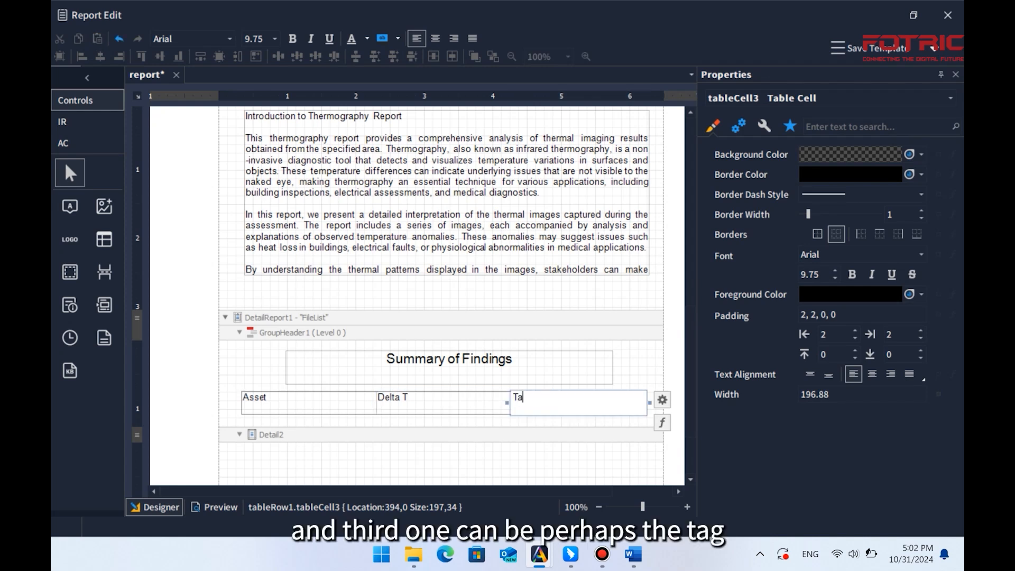
click(633, 370)
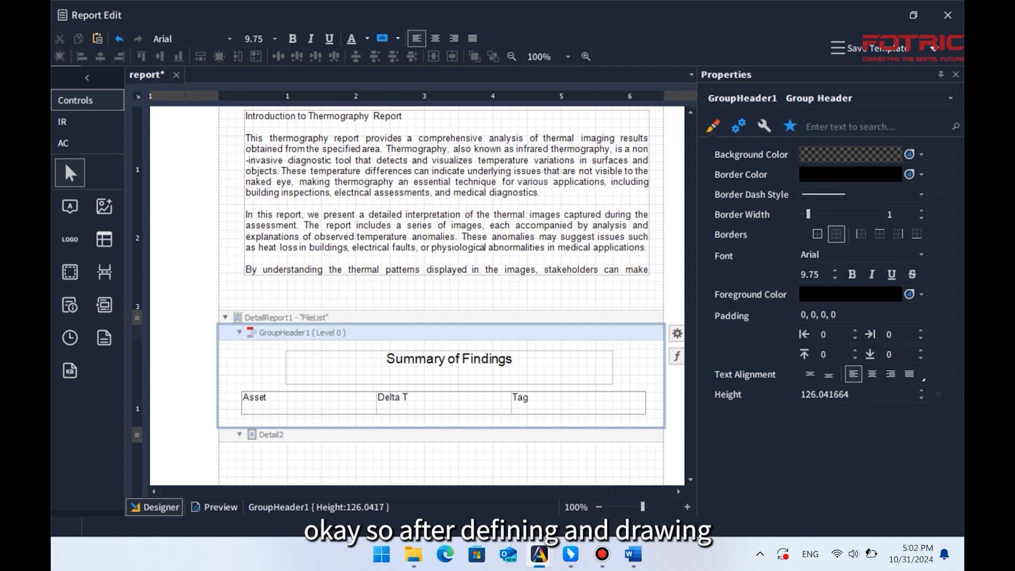
Reduce the header table's height to about 22 and shrink the GroupHeader1 band to the table's lower edge, about 97 high.
click(444, 404)
click(579, 403)
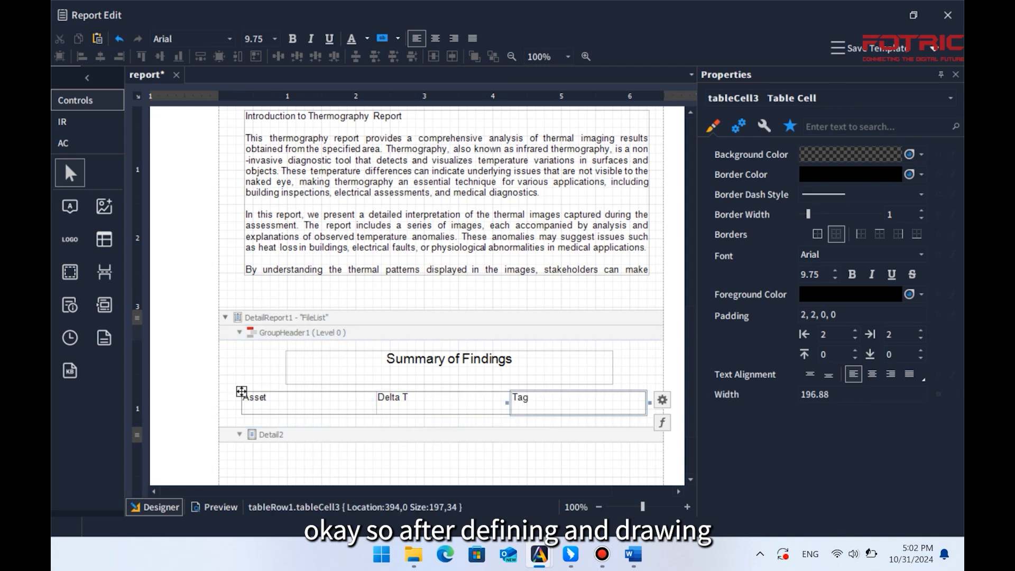
click(632, 370)
click(309, 403)
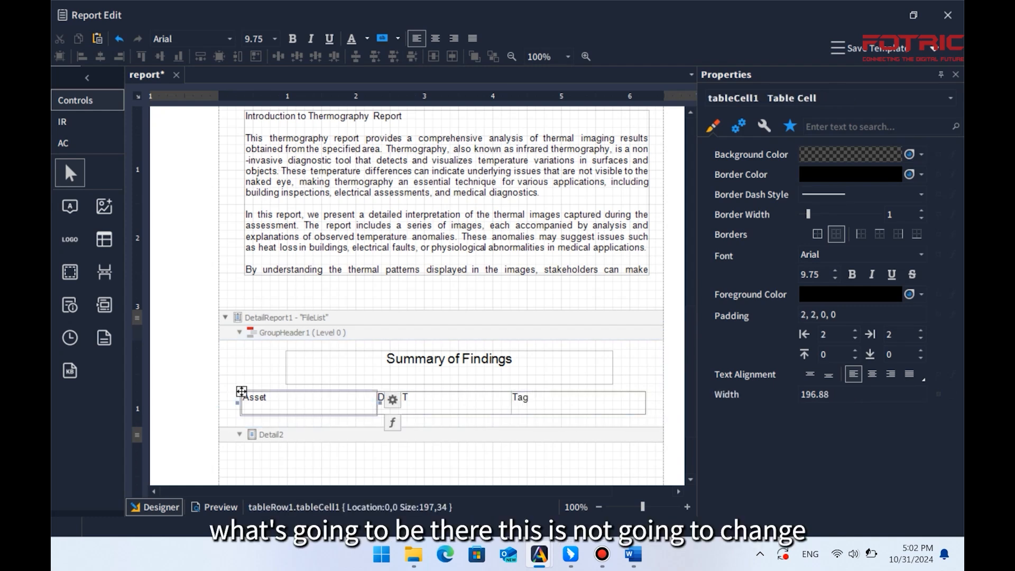
click(241, 392)
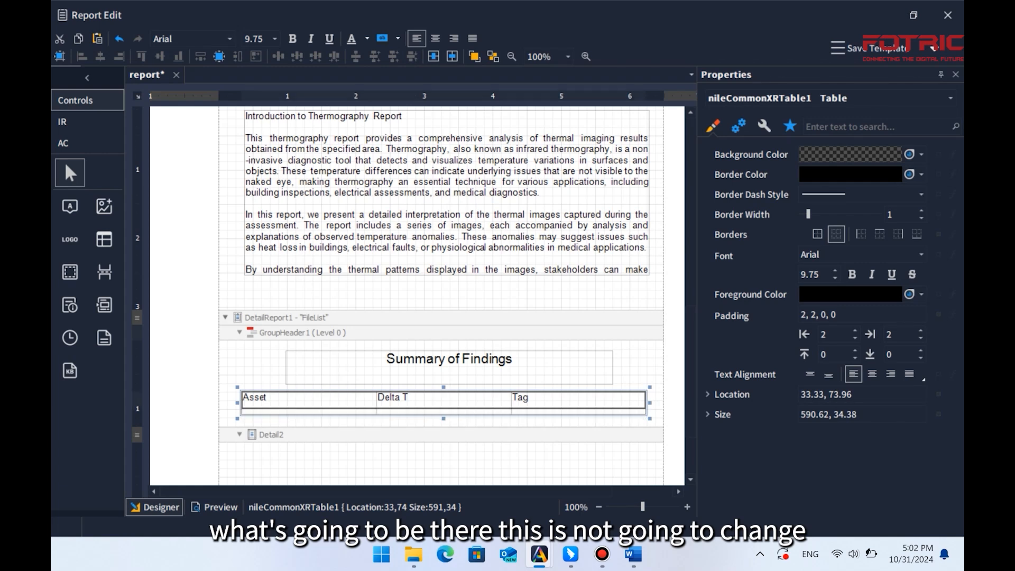
drag(444, 419, 443, 410)
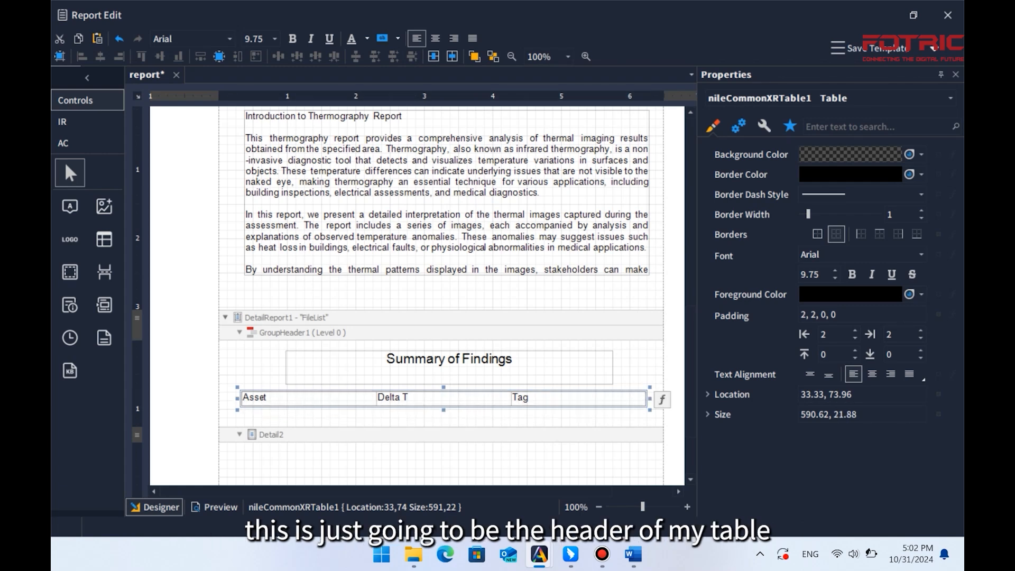
click(445, 419)
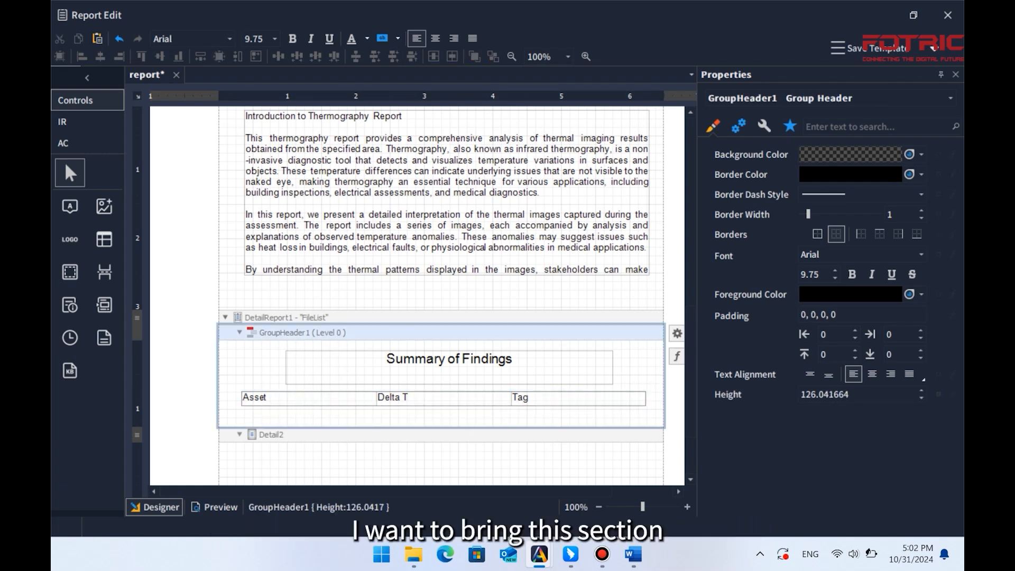
drag(445, 427, 445, 407)
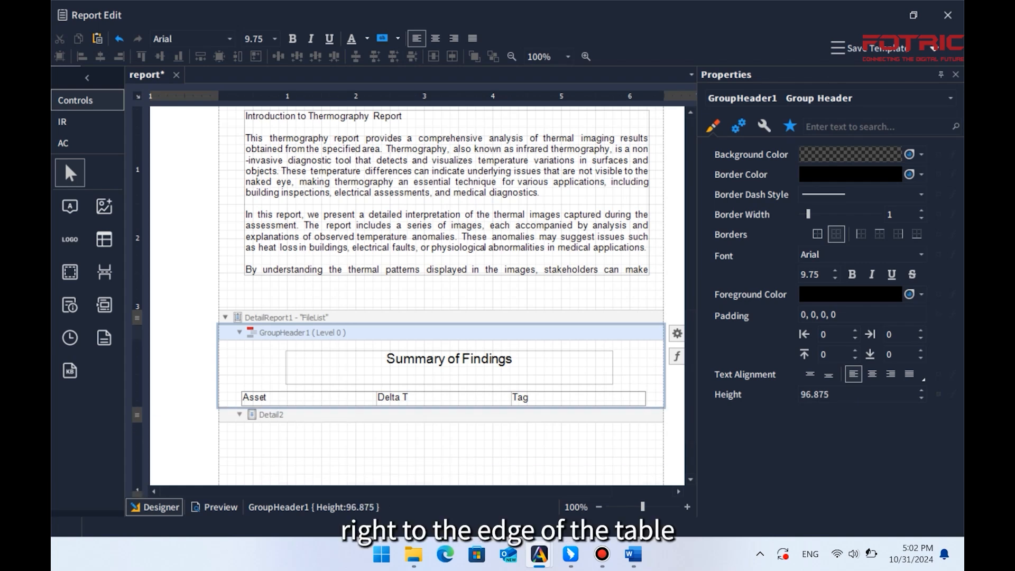
Select the empty Detail2 band below the table header and display the IR controls.
scroll(418, 296, down, 2)
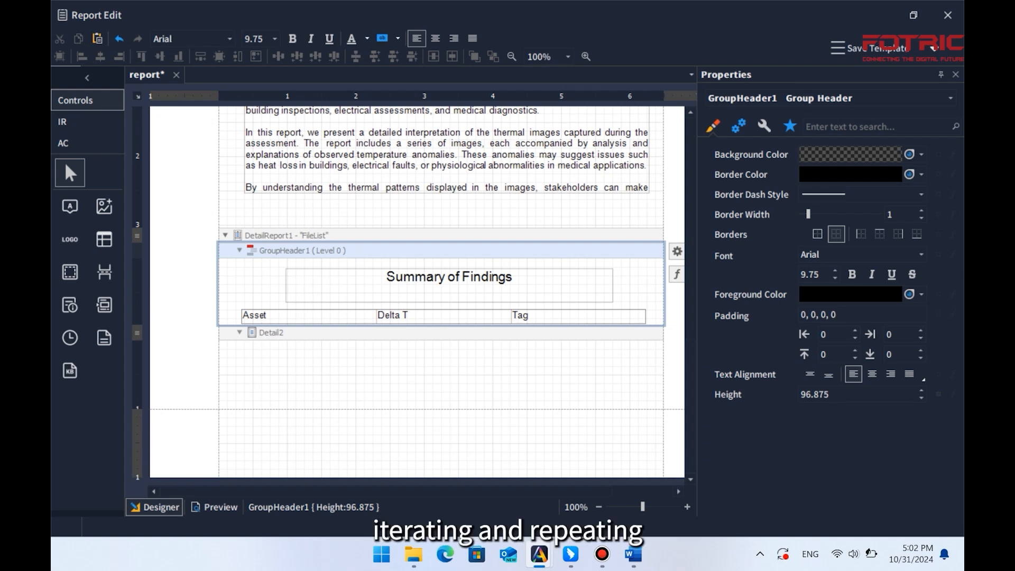
click(423, 365)
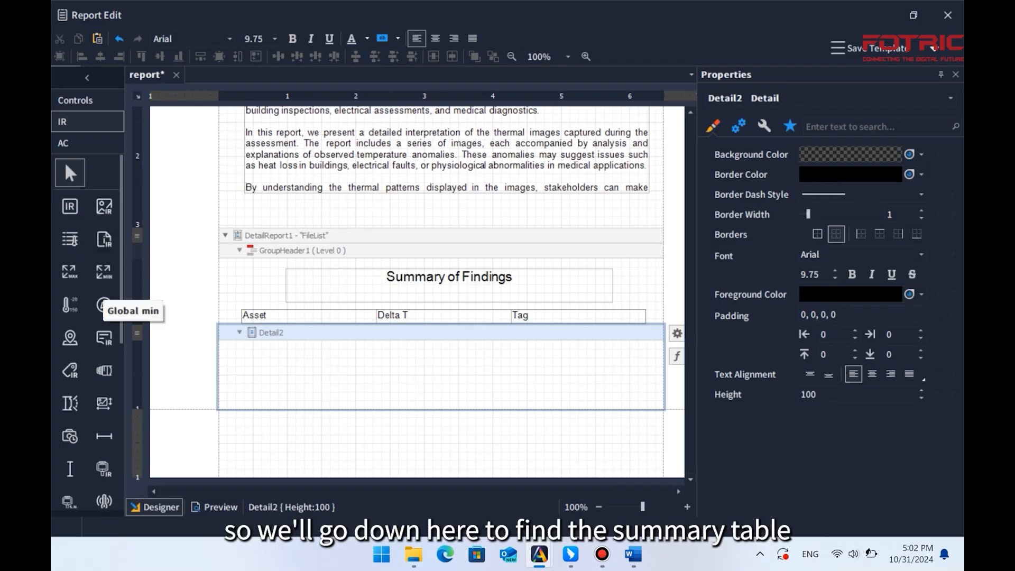
Place an IR summary table in the Detail2 band and insert a third column after its second cell.
scroll(87, 404, down, 6)
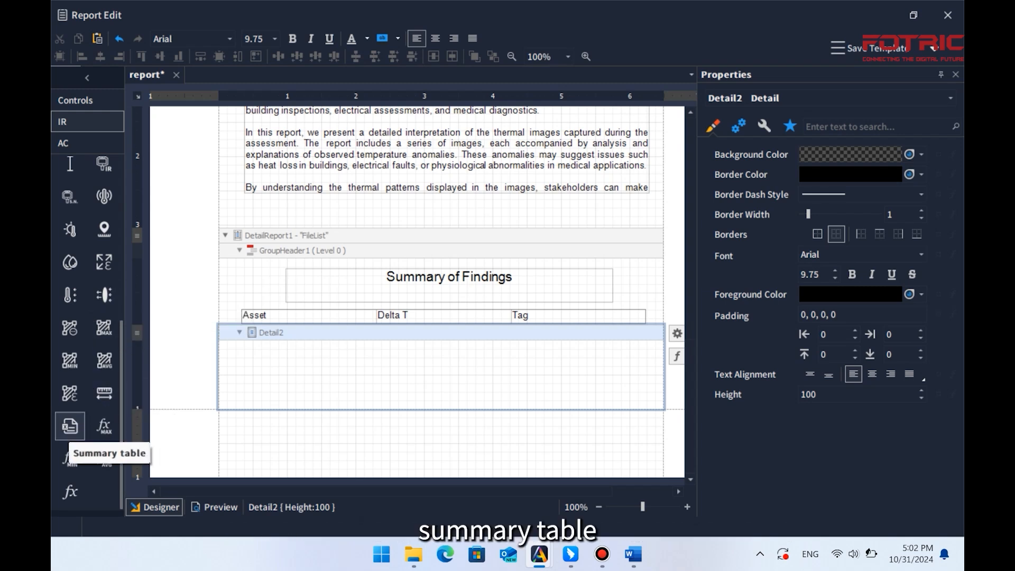
drag(69, 431, 258, 349)
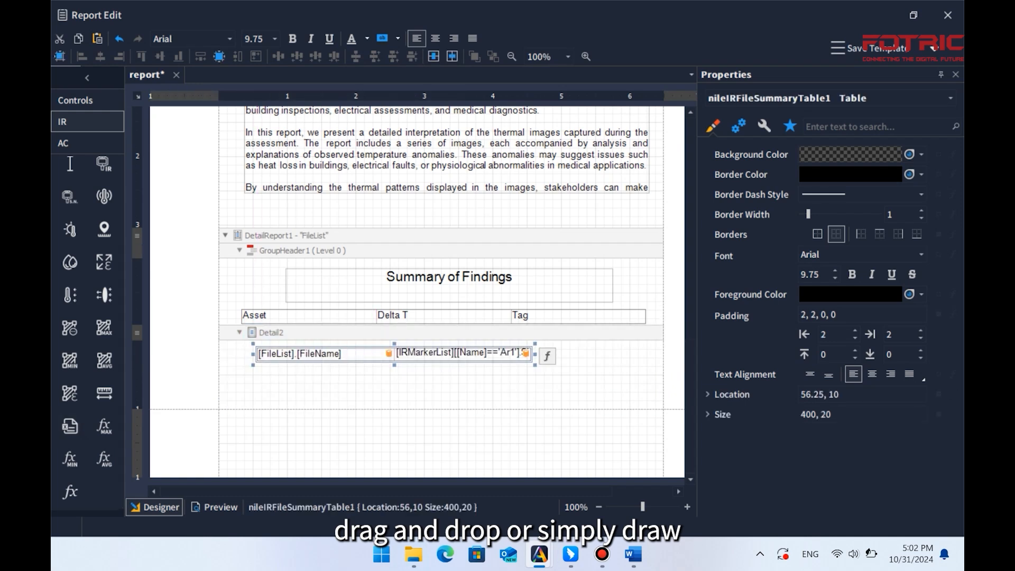
right_click(502, 353)
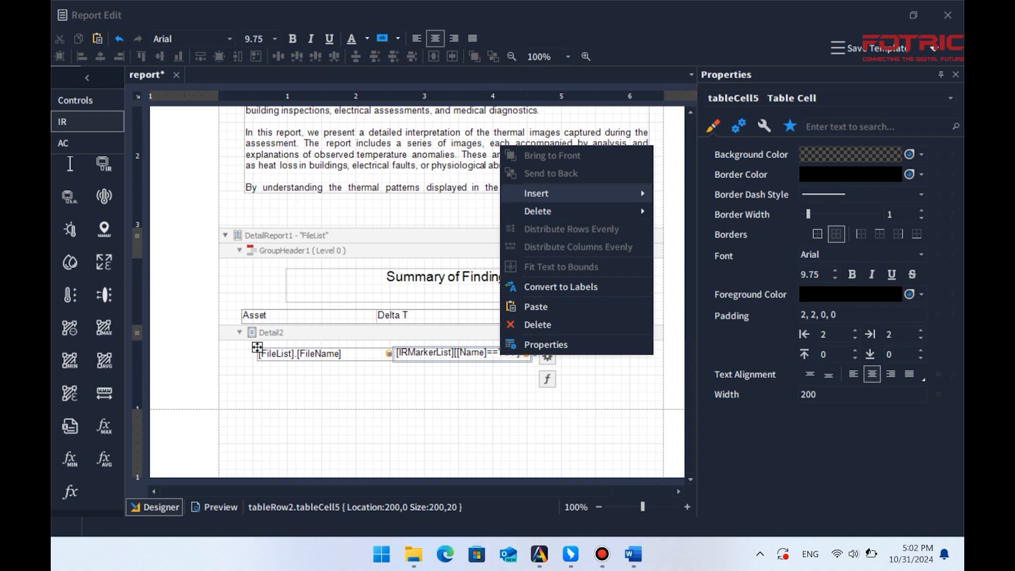
mouse_move(536, 194)
click(703, 248)
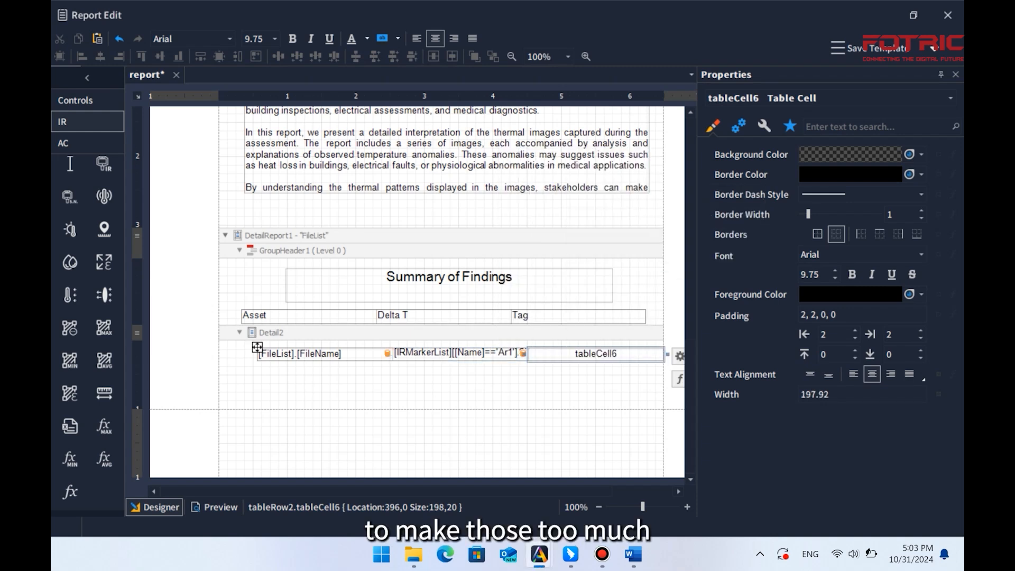
Move the summary table to location 33.33, 10 so its columns line up with the Asset, Delta T and Tag headings.
click(459, 354)
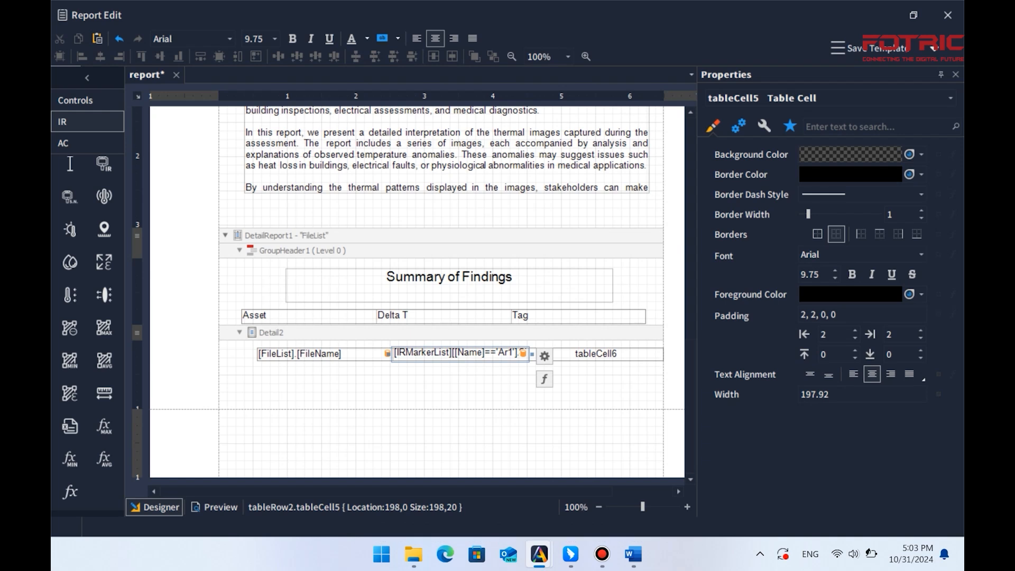
click(257, 347)
click(257, 348)
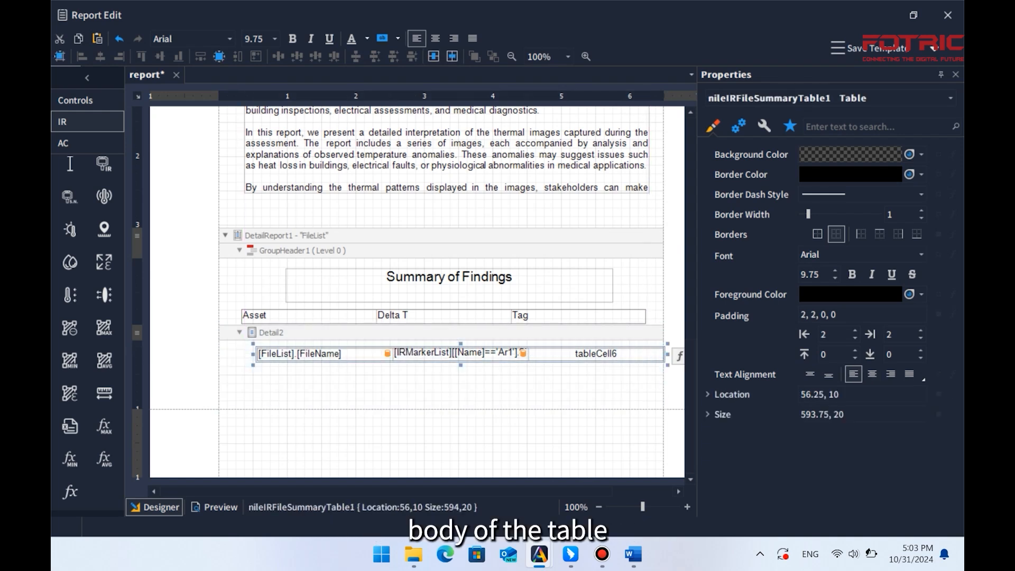
drag(257, 348, 241, 348)
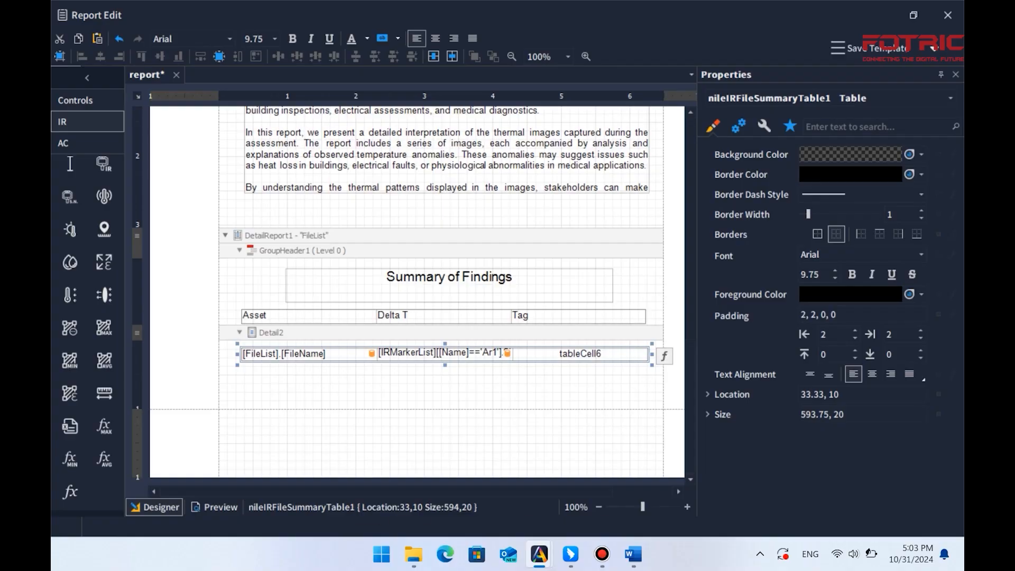
Review the text expression of the summary table's first cell and the fields and functions available for it.
click(306, 354)
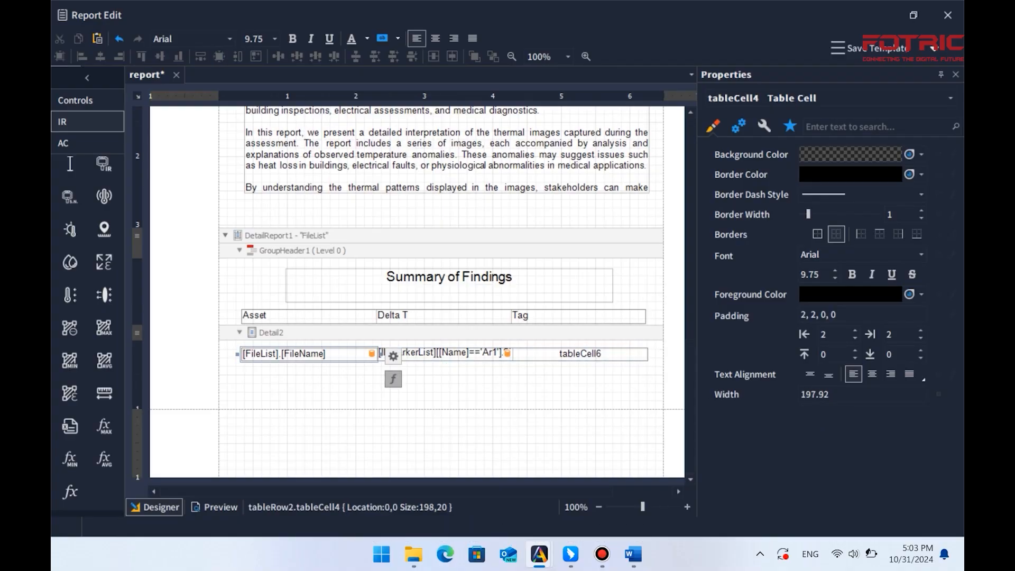
click(393, 379)
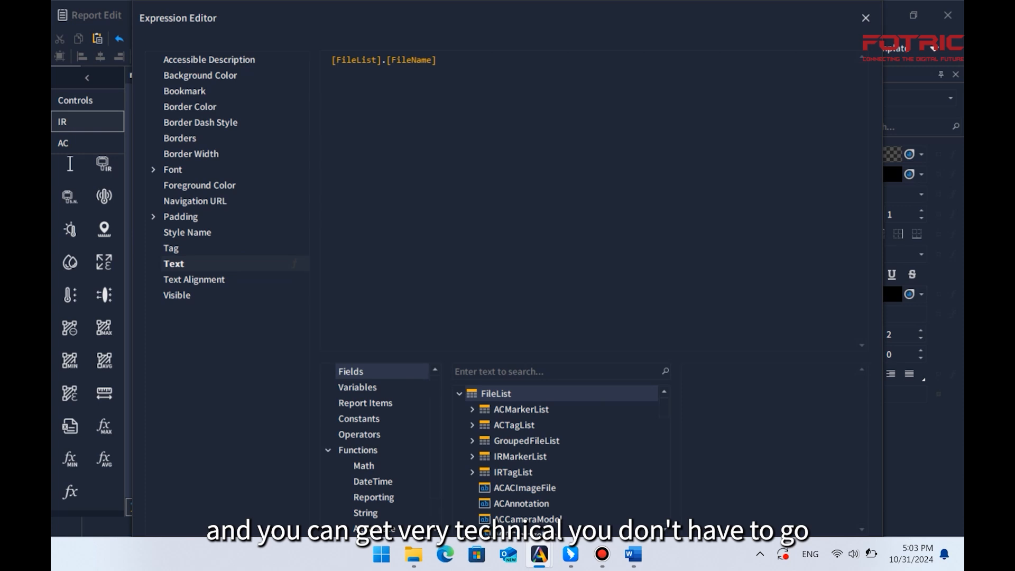
scroll(381, 439, down, 1)
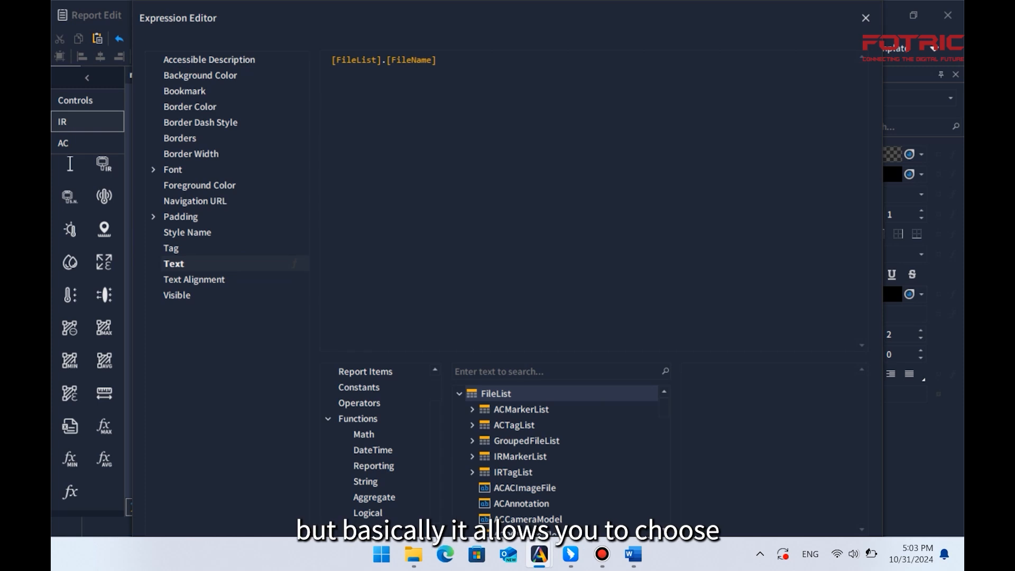
scroll(381, 439, up, 1)
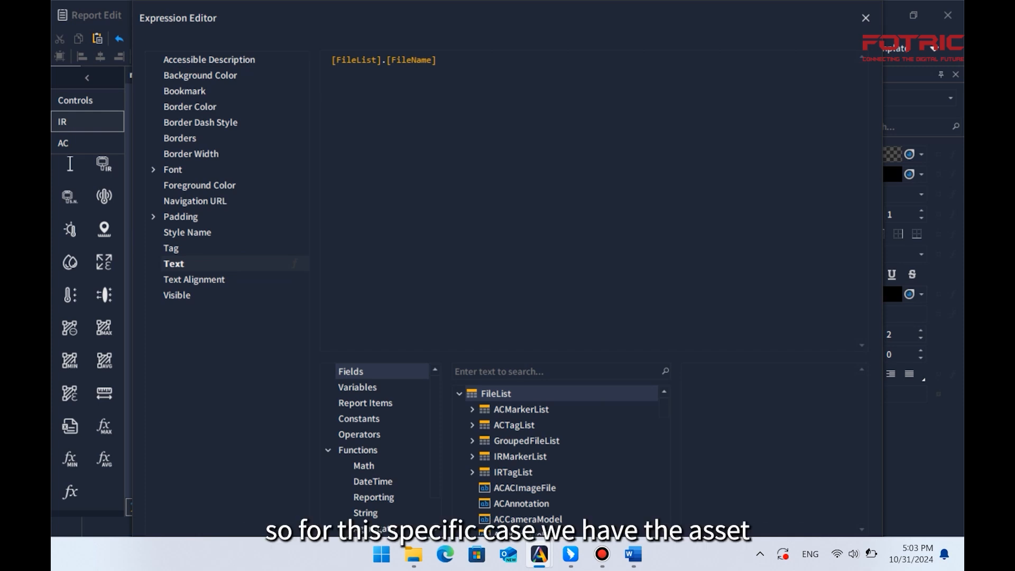
click(866, 18)
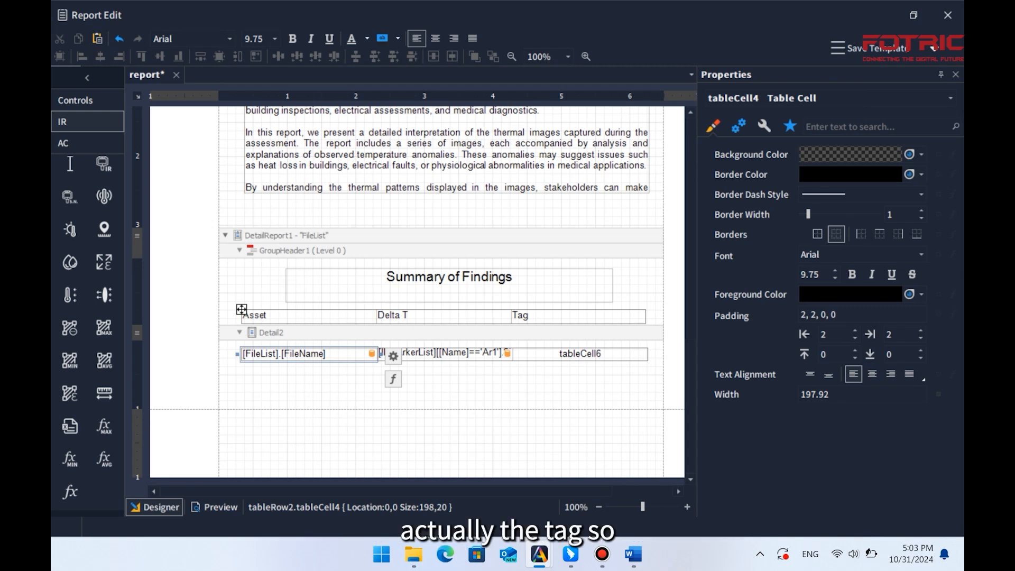
Try to set a Tag expression for the first cell of the summary table.
click(393, 378)
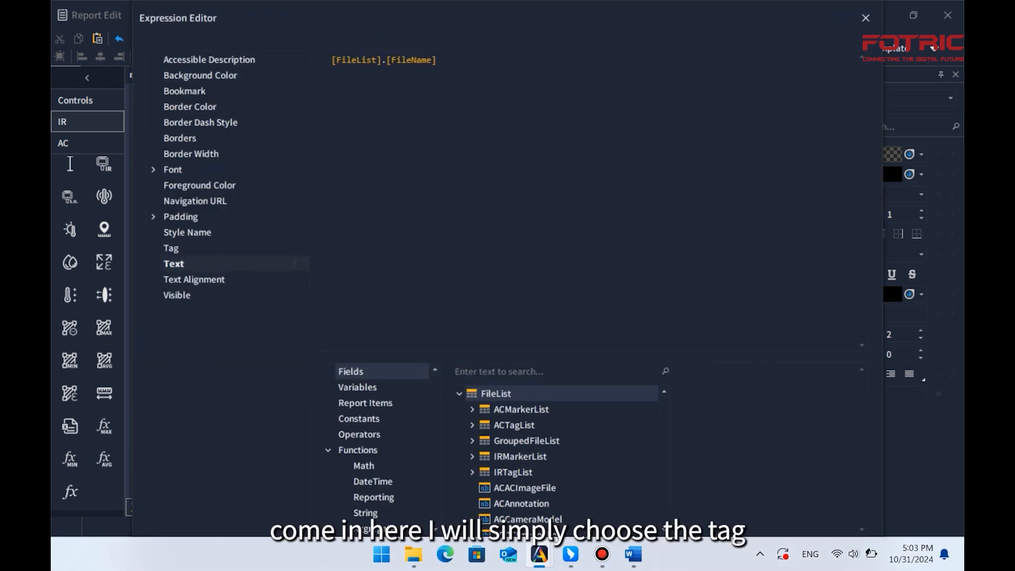
click(171, 248)
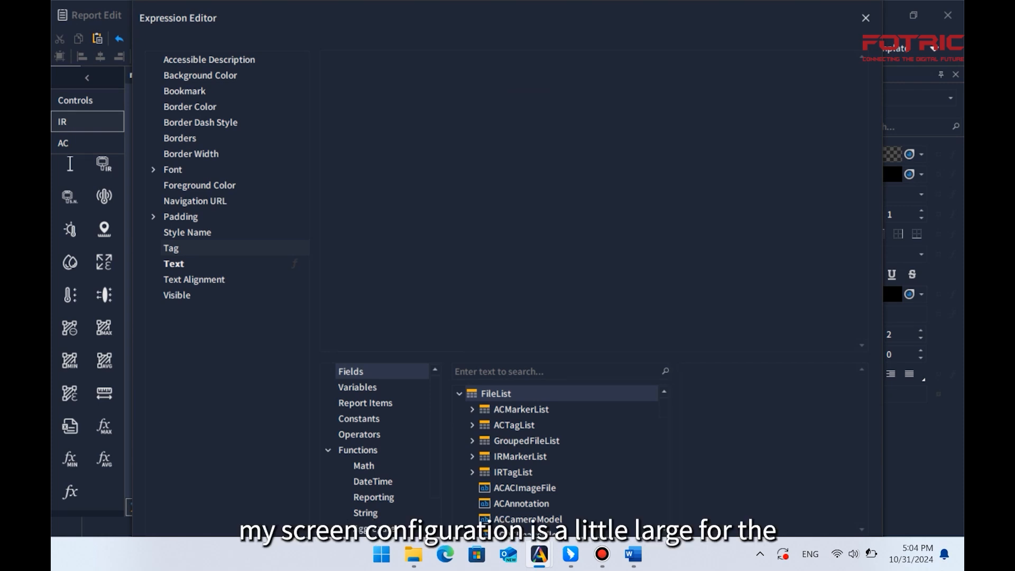
drag(784, 3, 770, 102)
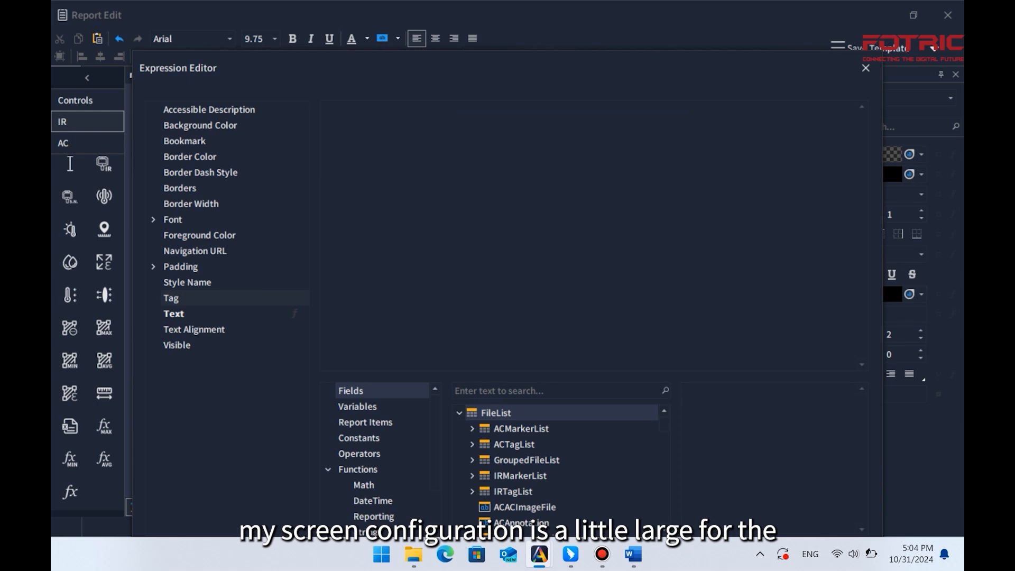
drag(753, 51, 754, 5)
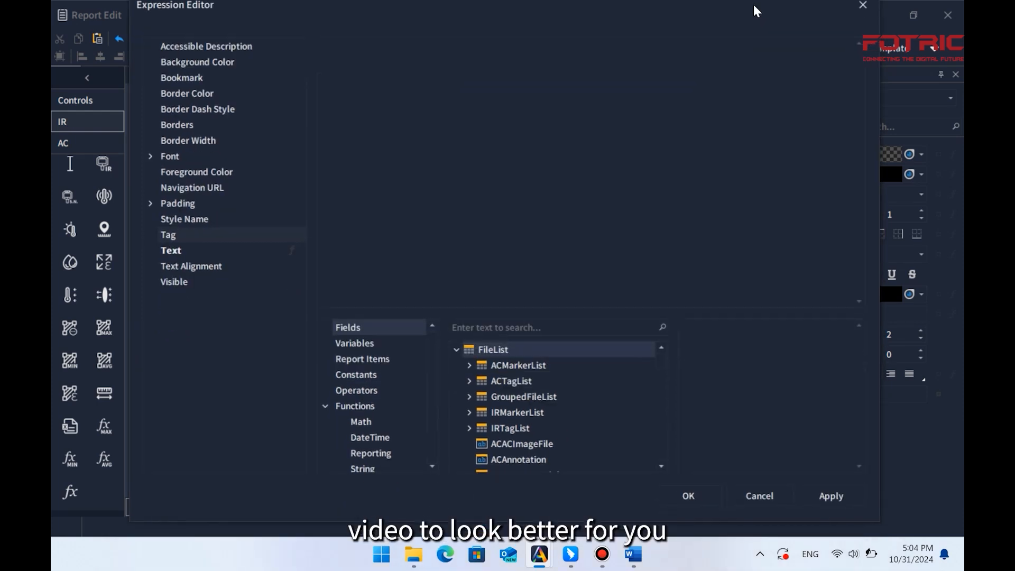
click(688, 510)
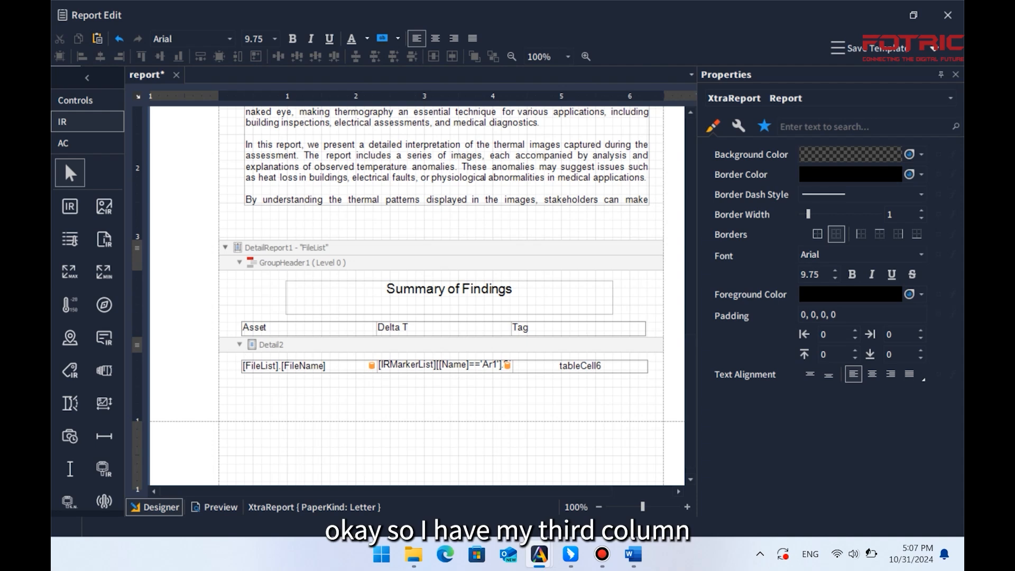
Place an IR text annotation label below the summary table in the Detail2 band at location 33.33, 60.
click(241, 360)
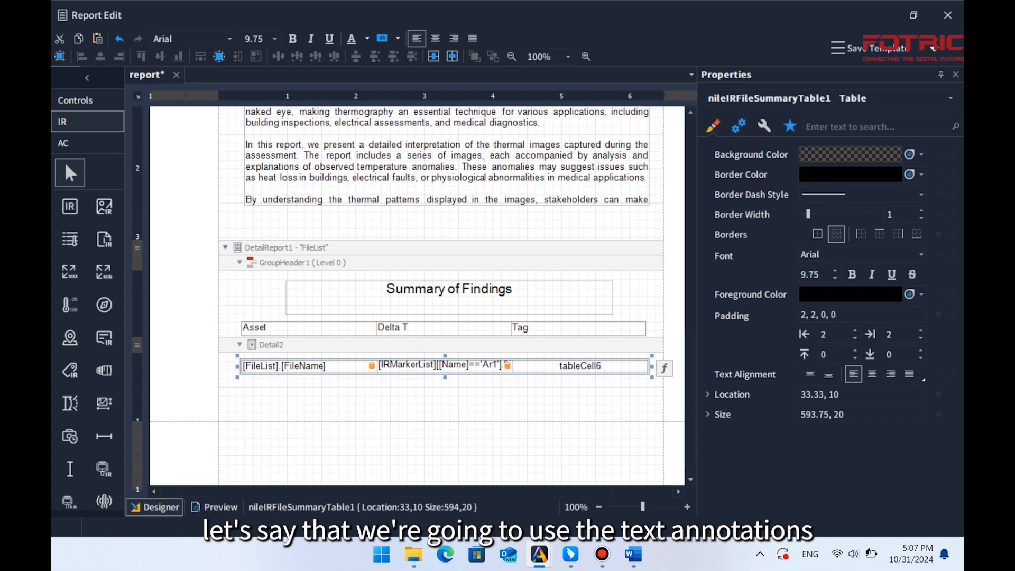
click(242, 359)
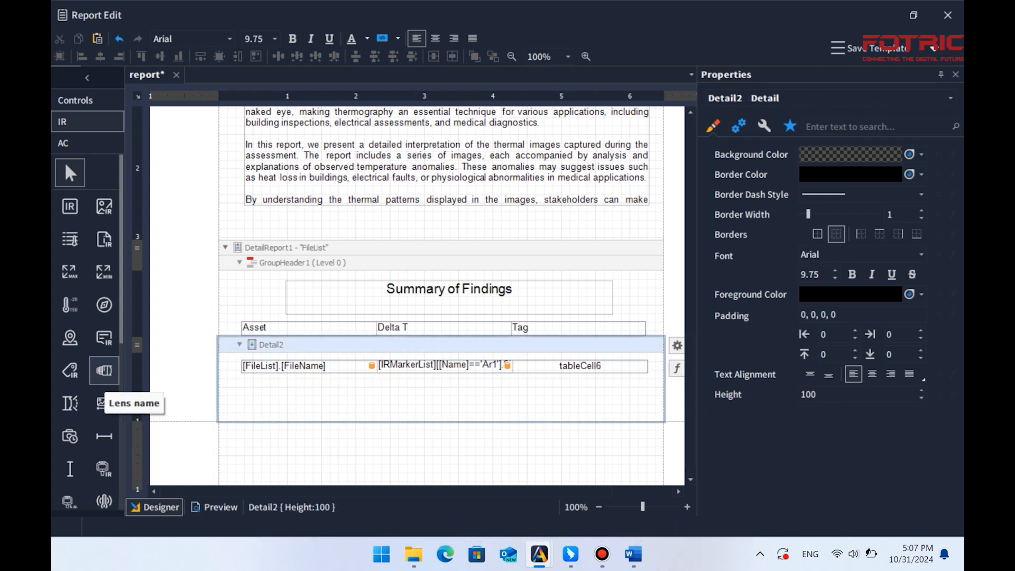
mouse_move(108, 351)
mouse_down()
mouse_move(196, 394)
mouse_move(222, 386)
mouse_move(241, 397)
mouse_up()
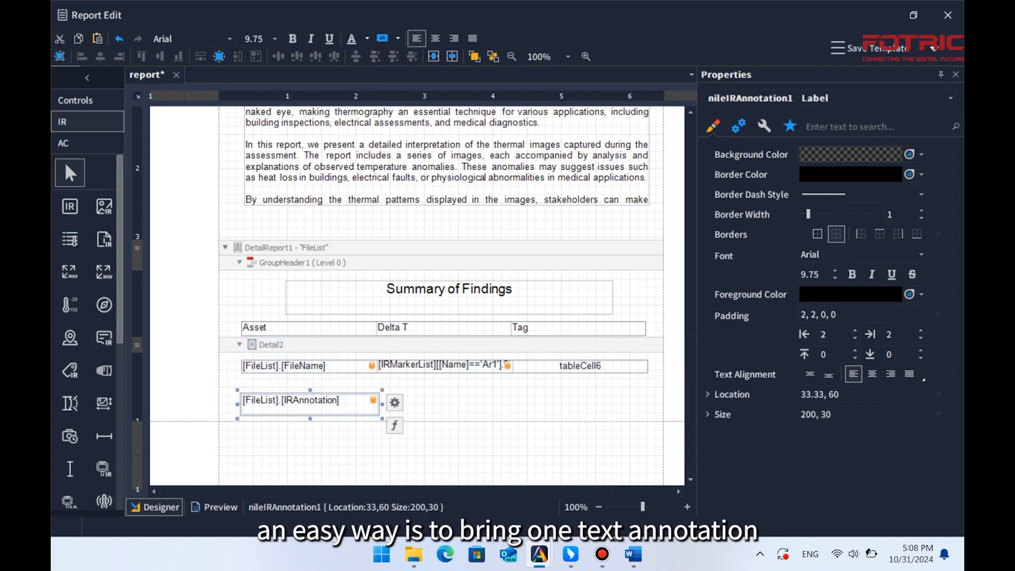
Replace the first cell's content with [FileList].[IRAnnotation] copied from the annotation label, and delete that label.
double_click(301, 403)
key(ctrl+c)
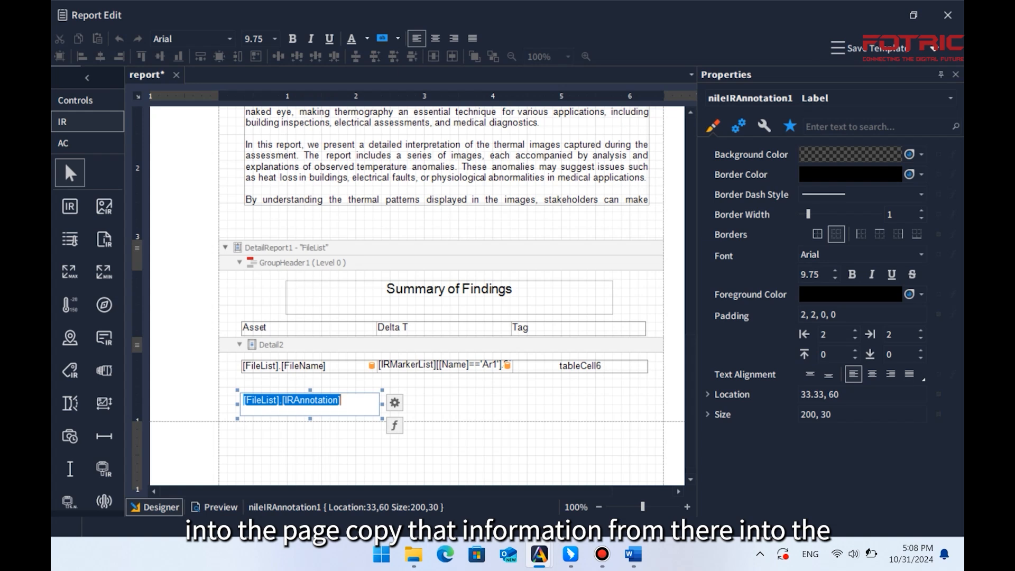
click(241, 360)
double_click(241, 360)
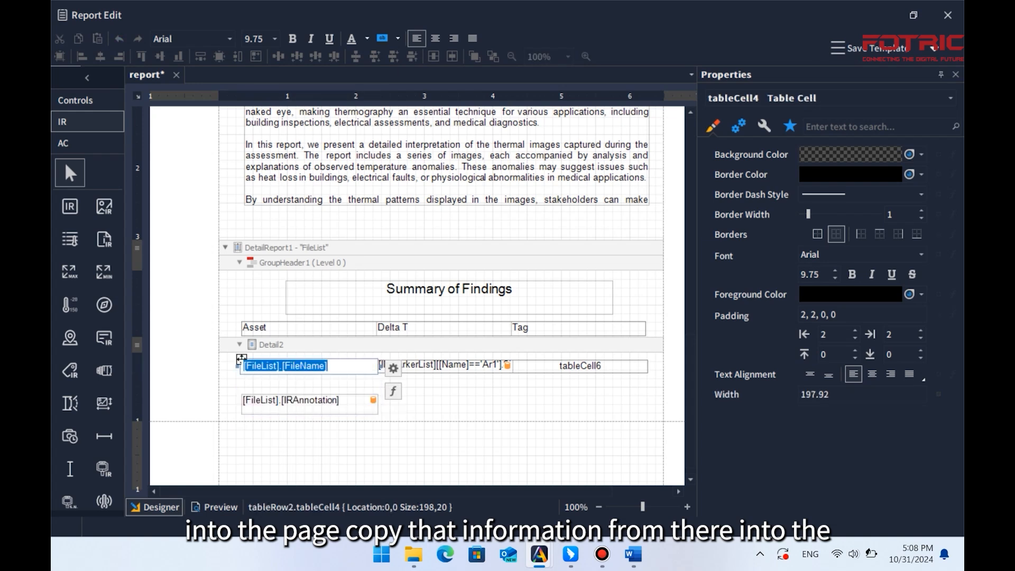
key(ctrl+v)
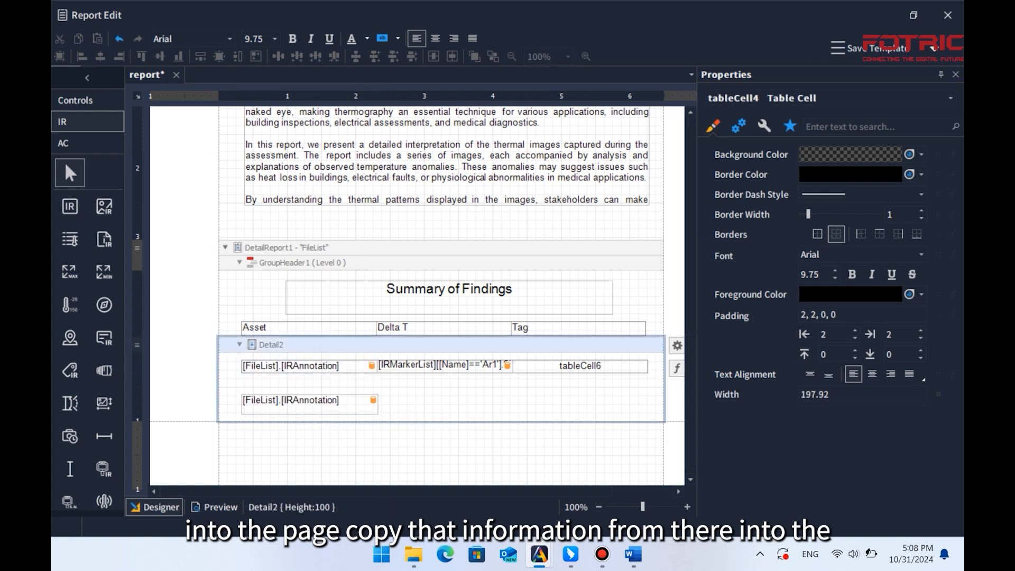
key(Escape)
click(309, 404)
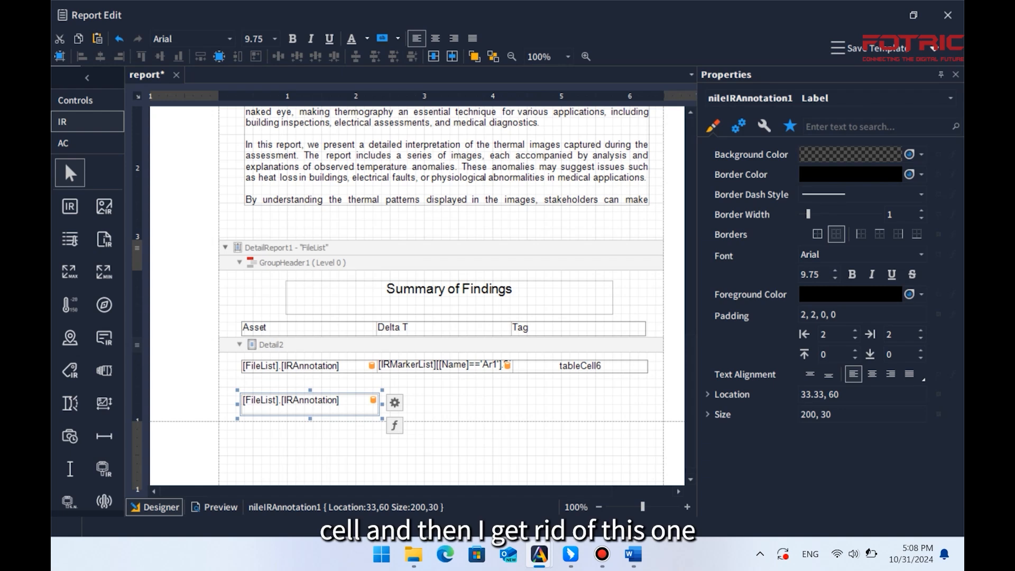
key(Delete)
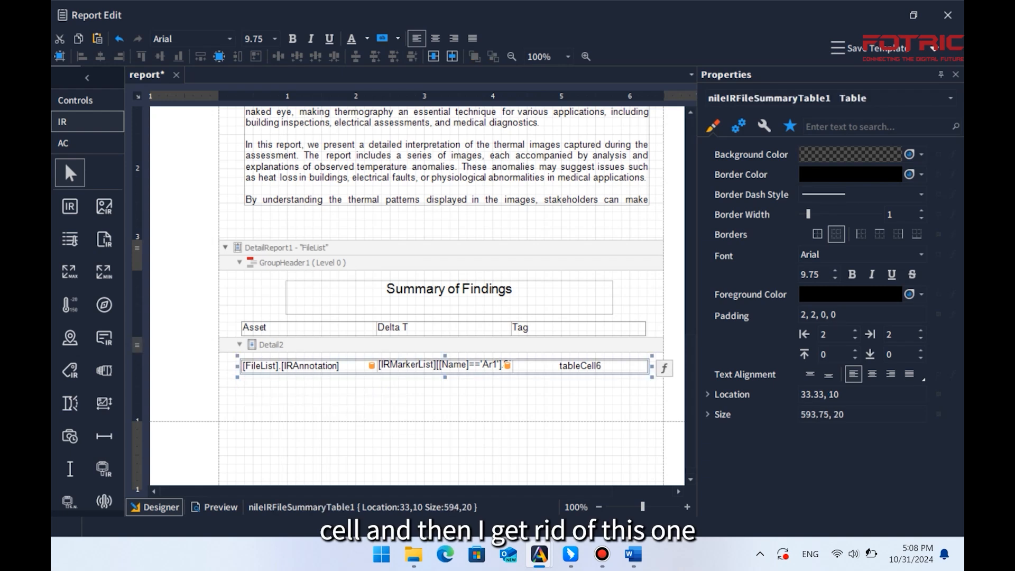
Change the Delta T cell's text expression to subtract the MaxTemperature of marker 'Sp1' instead of 'Ar2' from that of 'Ar1'.
click(442, 366)
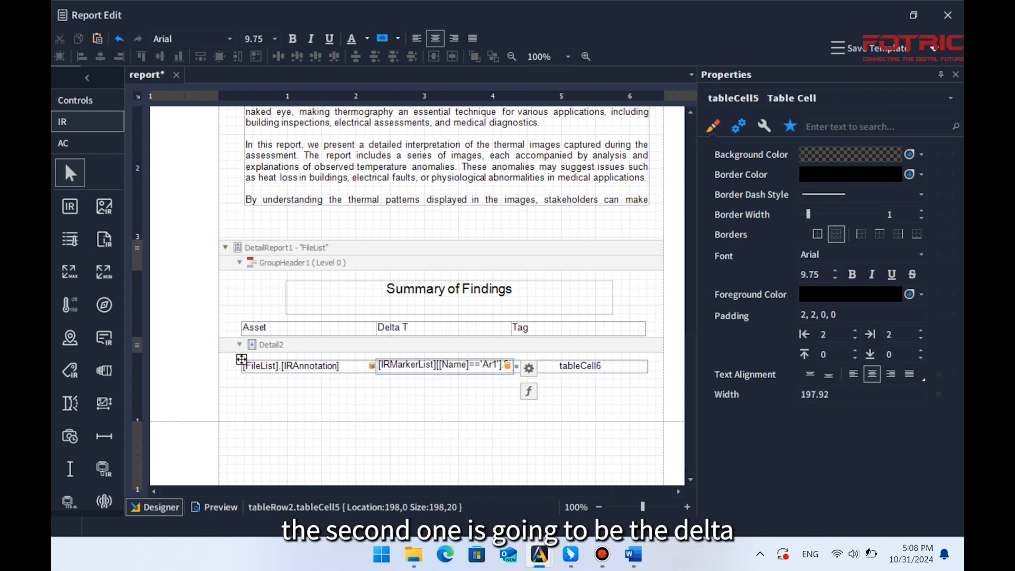
click(529, 391)
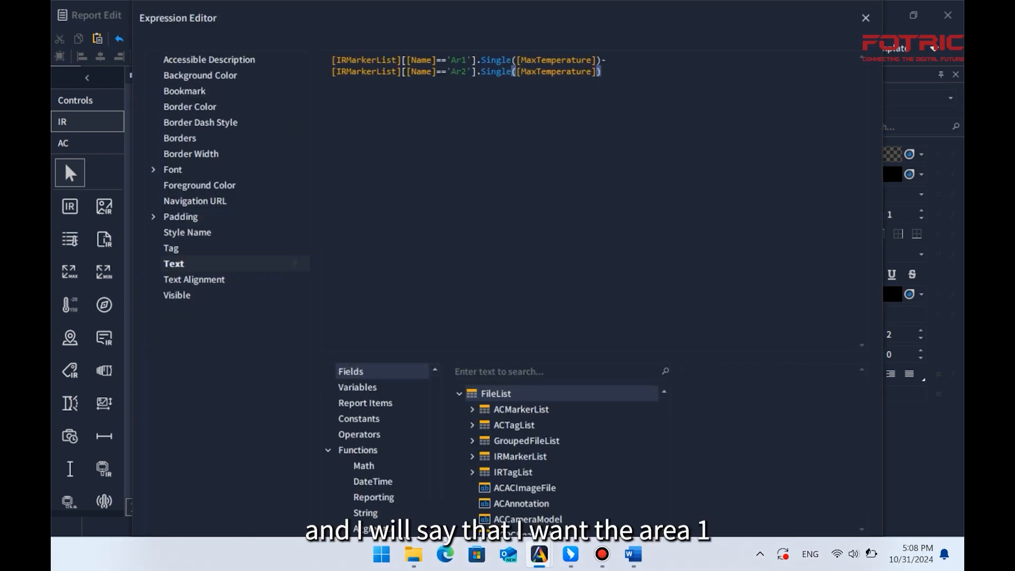
click(461, 60)
click(467, 71)
key(BackSpace)
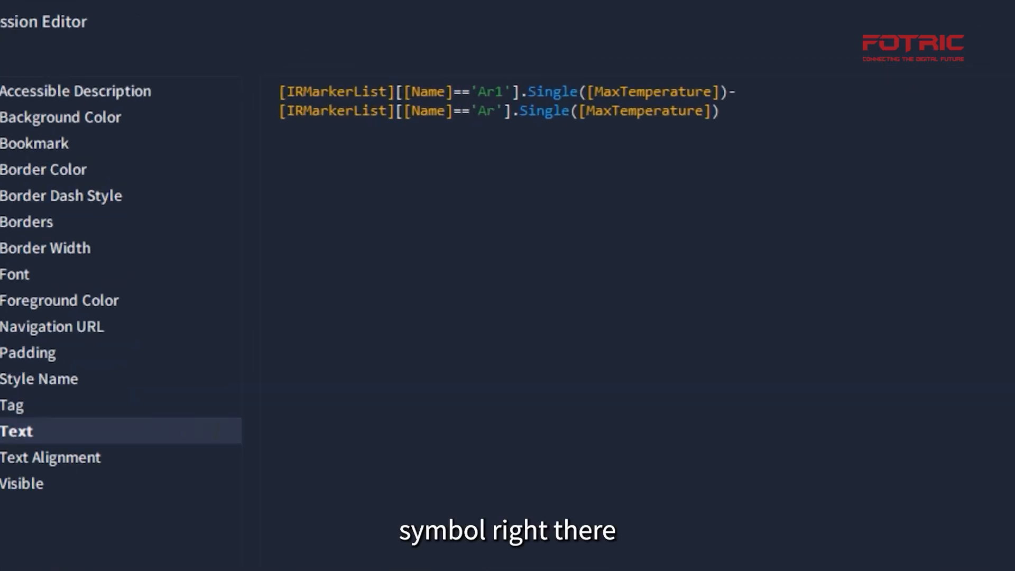
key(BackSpace)
key(BackSpace)
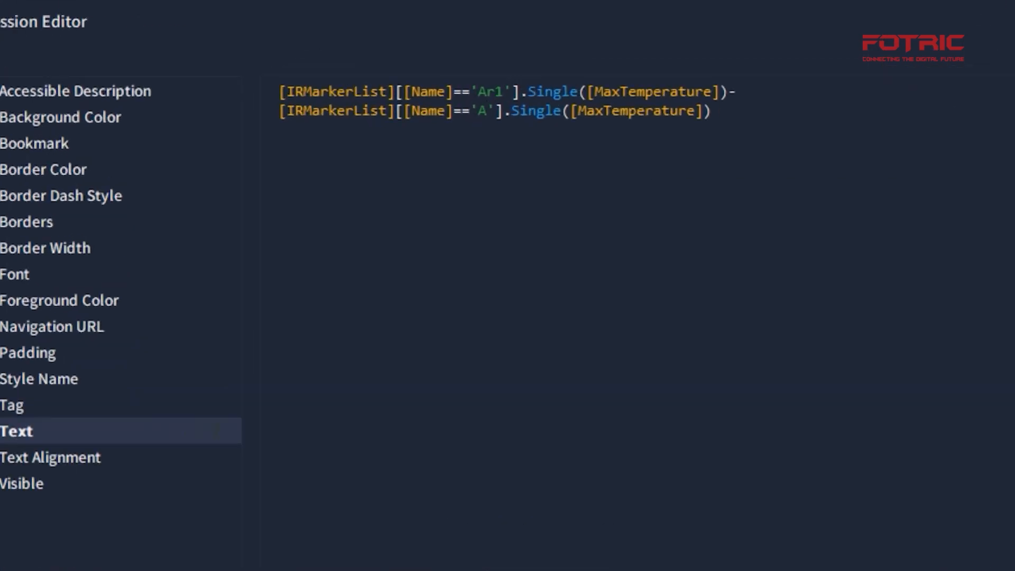
text(Sp)
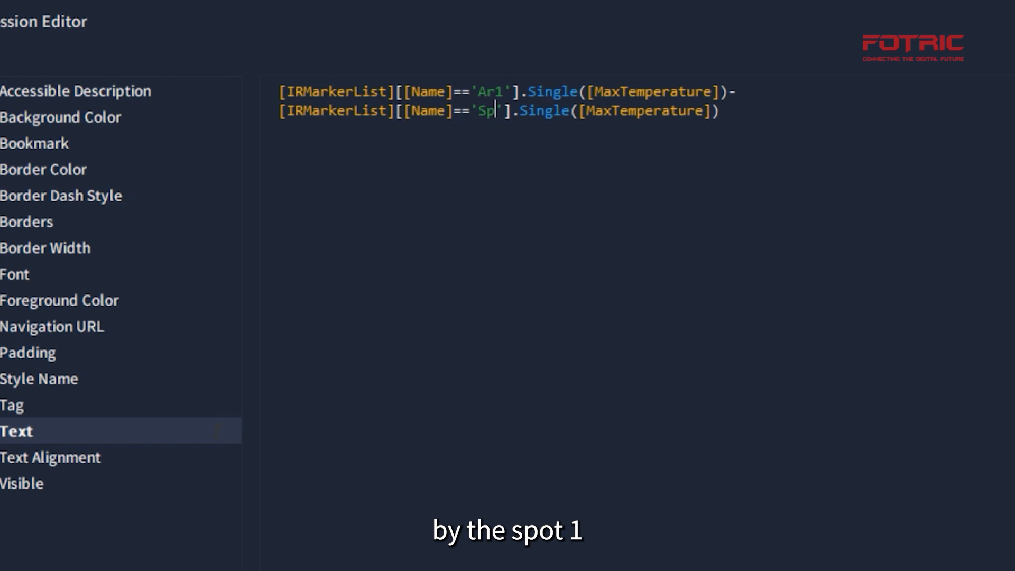
text(1)
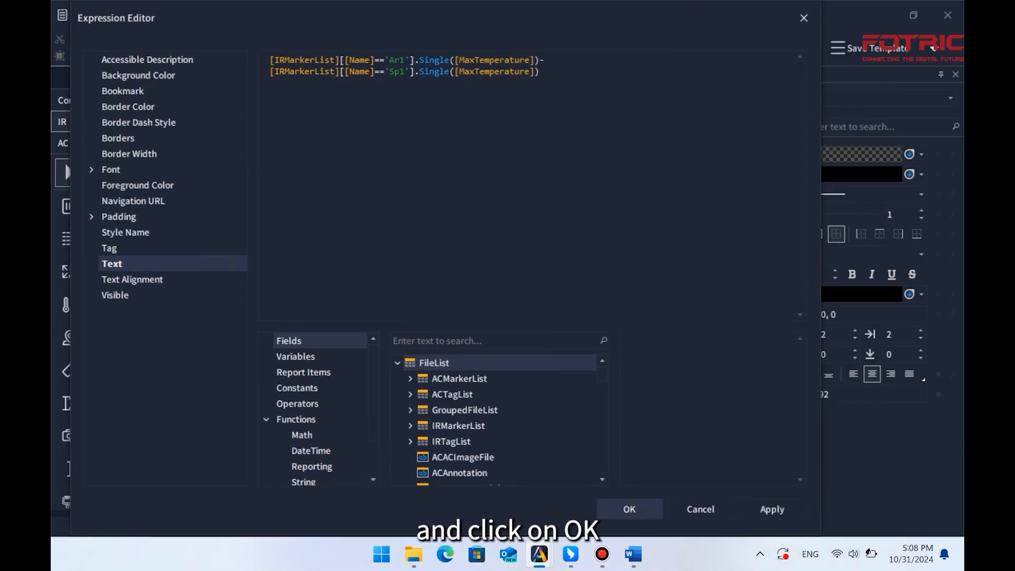
click(628, 506)
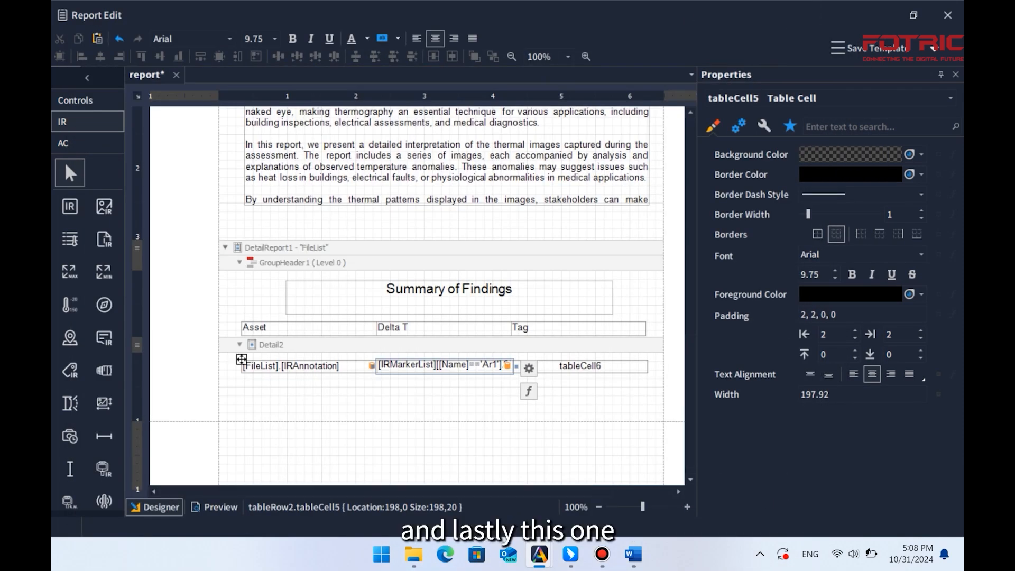
double_click(580, 365)
click(664, 391)
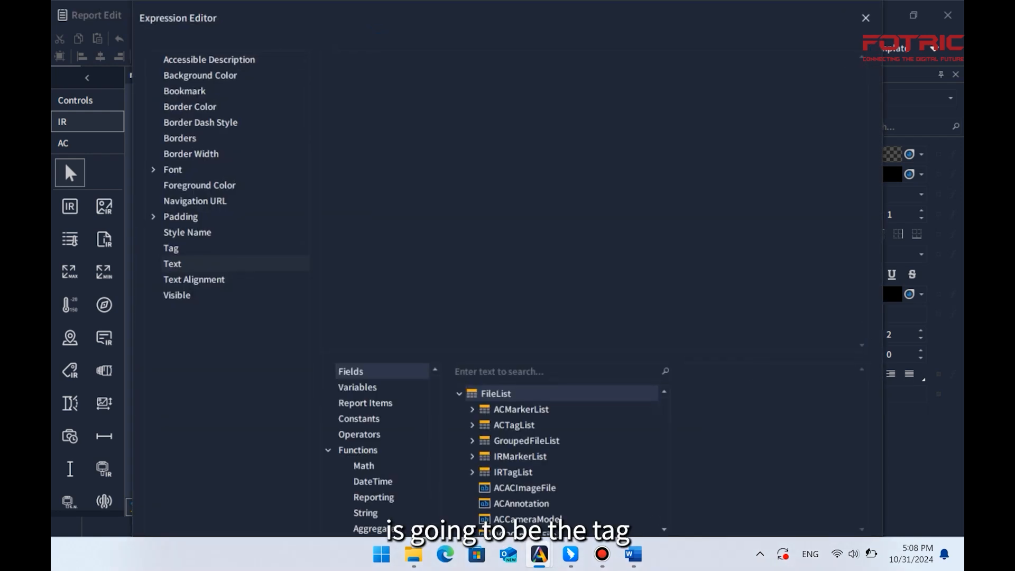
click(180, 249)
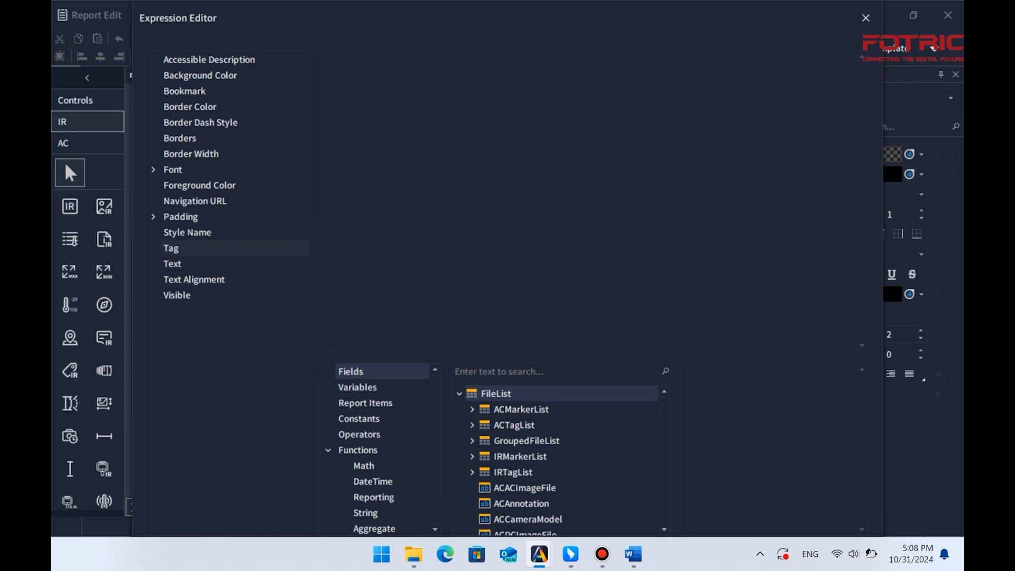
click(472, 456)
scroll(555, 459, down, 1)
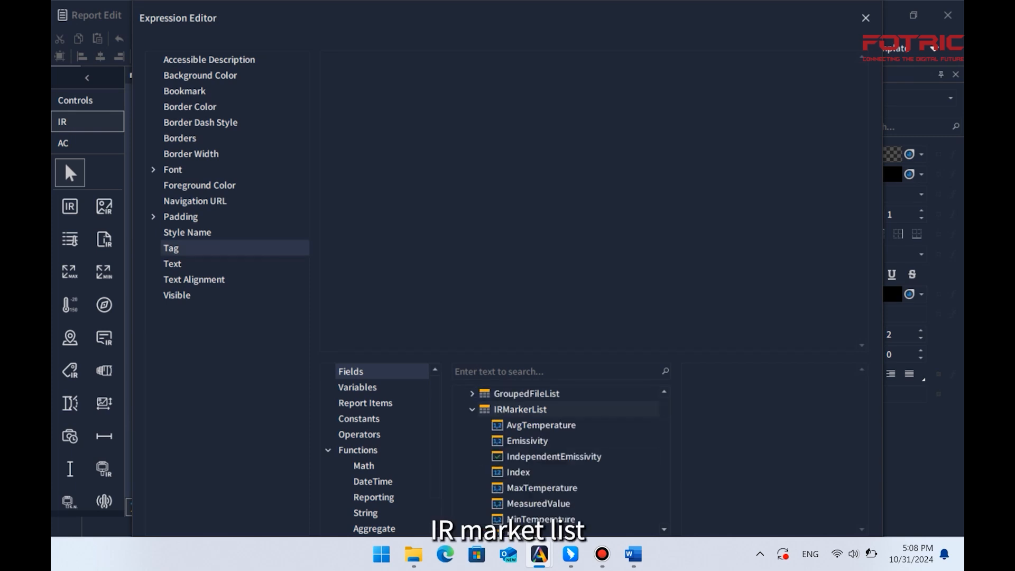
scroll(560, 460, down, 3)
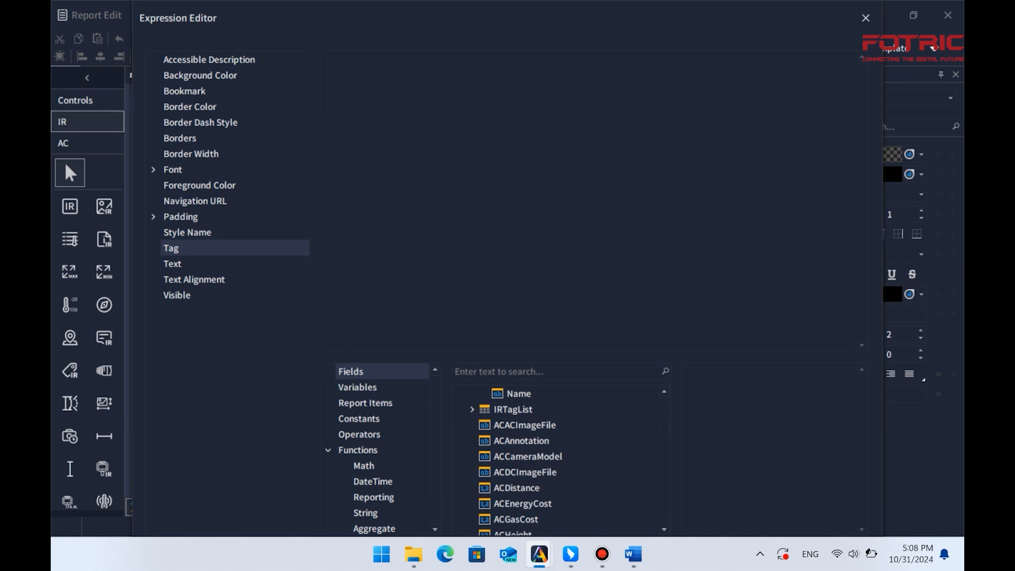
scroll(560, 460, down, 2)
scroll(560, 460, down, 10)
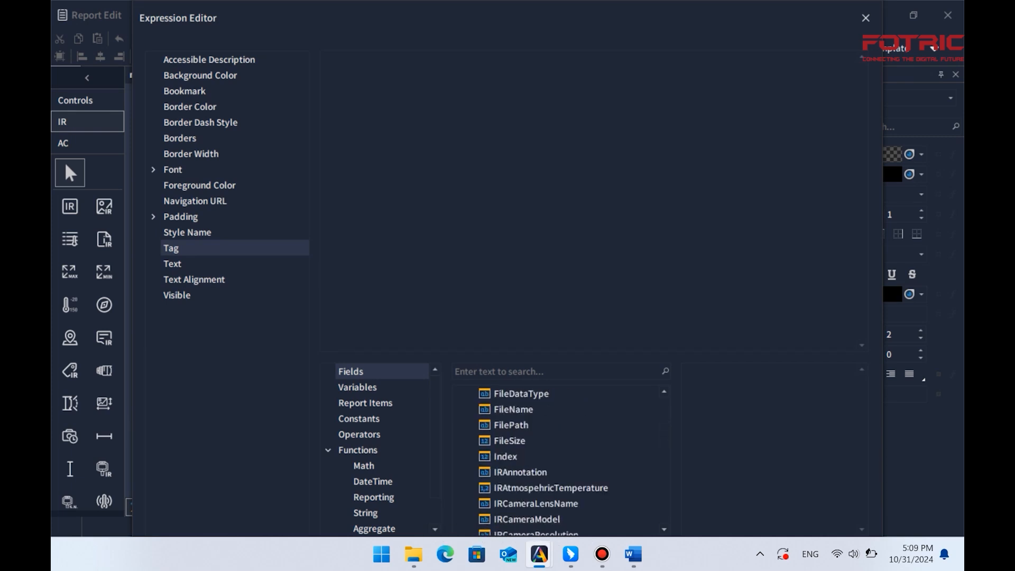
click(866, 18)
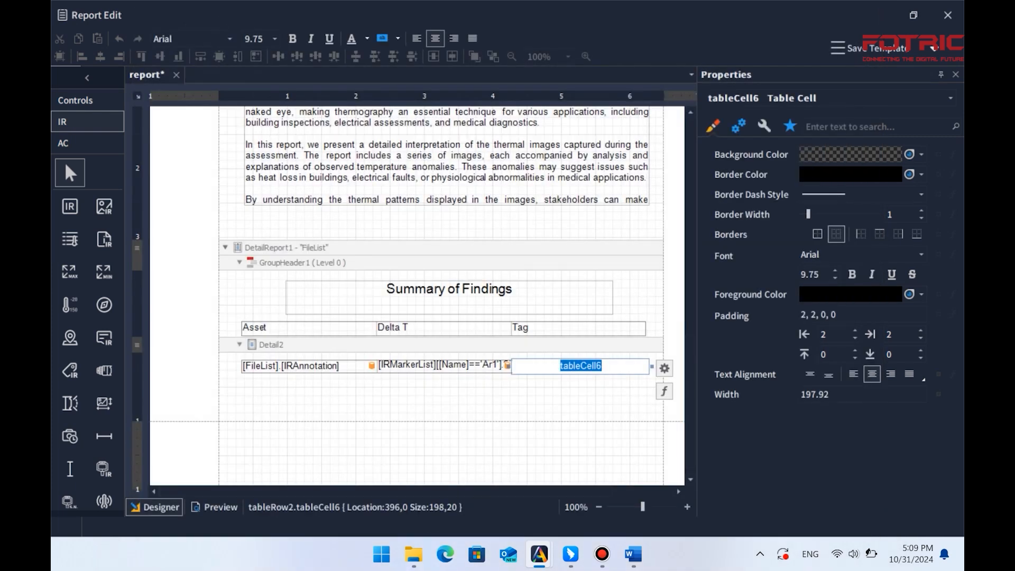
click(561, 396)
click(241, 360)
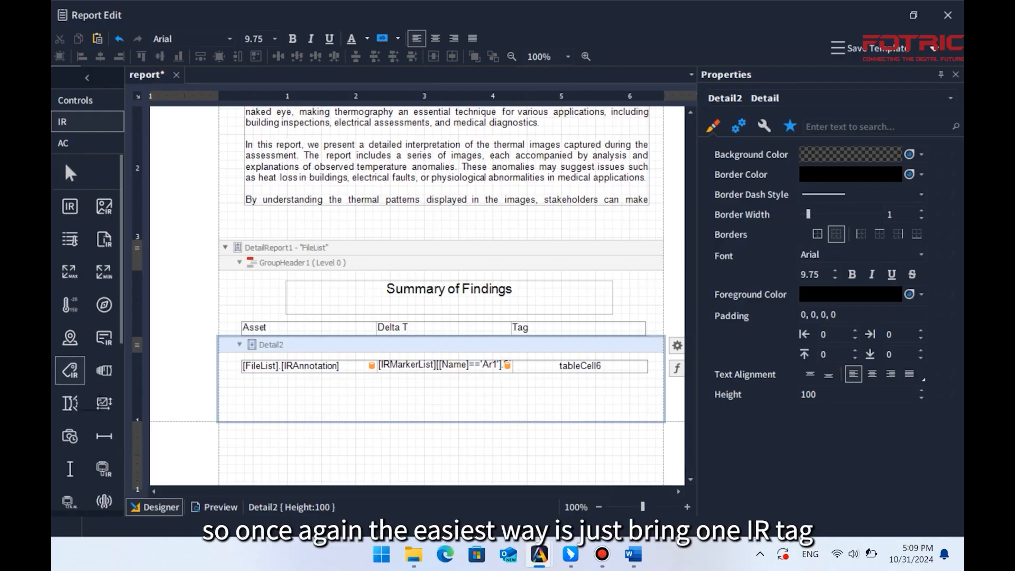
Place an IR tag label below the summary table in the Detail2 band at about location 231.25, 47.5 and copy its text.
drag(70, 371, 376, 386)
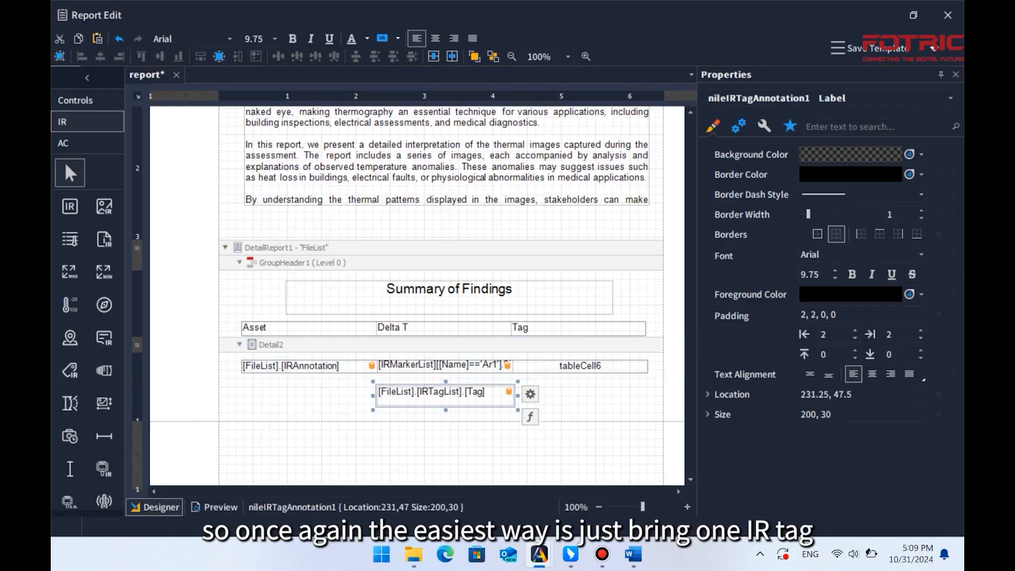
double_click(434, 393)
key(ctrl+c)
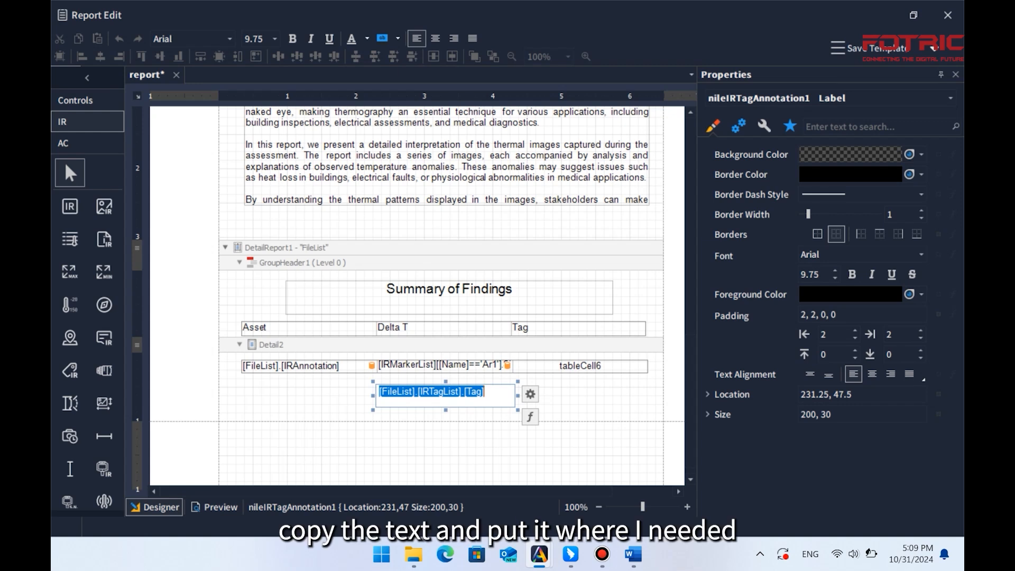
Replace the third detail cell's content with the copied [FileList].[IRTagList].[Tag] and delete the IR tag label below the table.
double_click(580, 366)
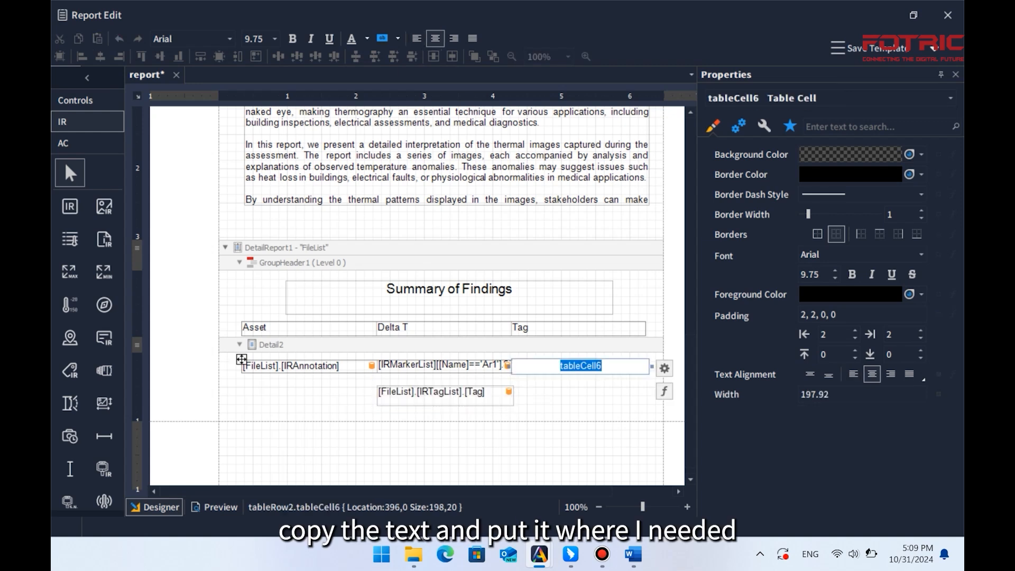
key(ctrl+v)
click(571, 400)
click(444, 394)
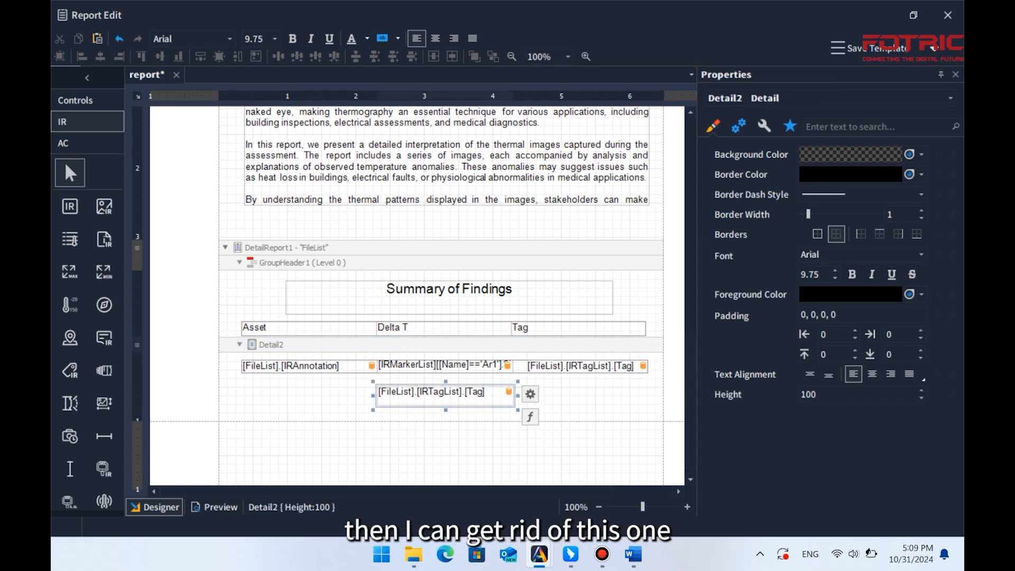
key(Delete)
click(444, 399)
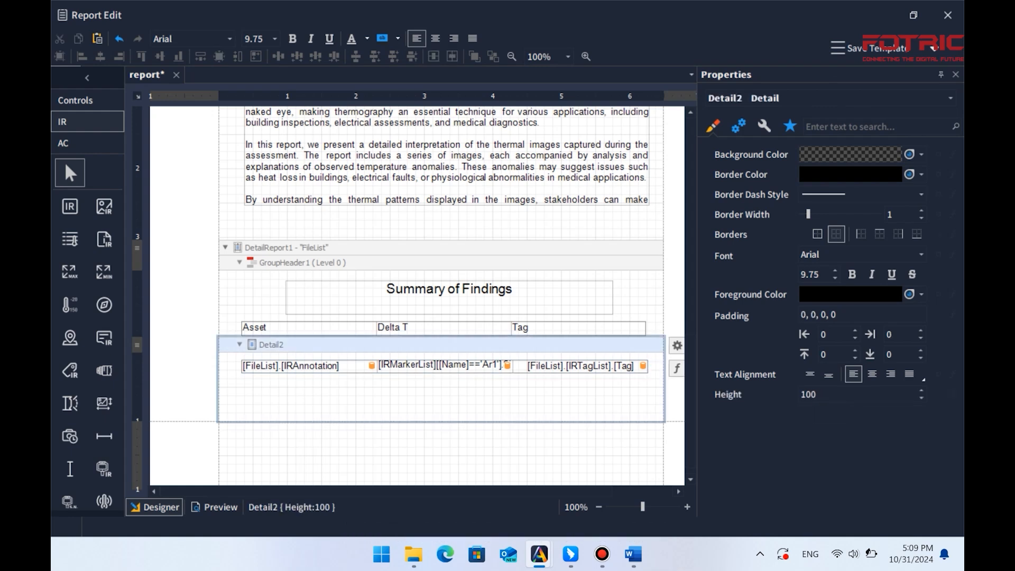
Shrink the Detail2 band to a height of about 35.4 and move its table to the band's upper edge at location 30.21, 0.
scroll(408, 299, down, 1)
drag(241, 408, 241, 365)
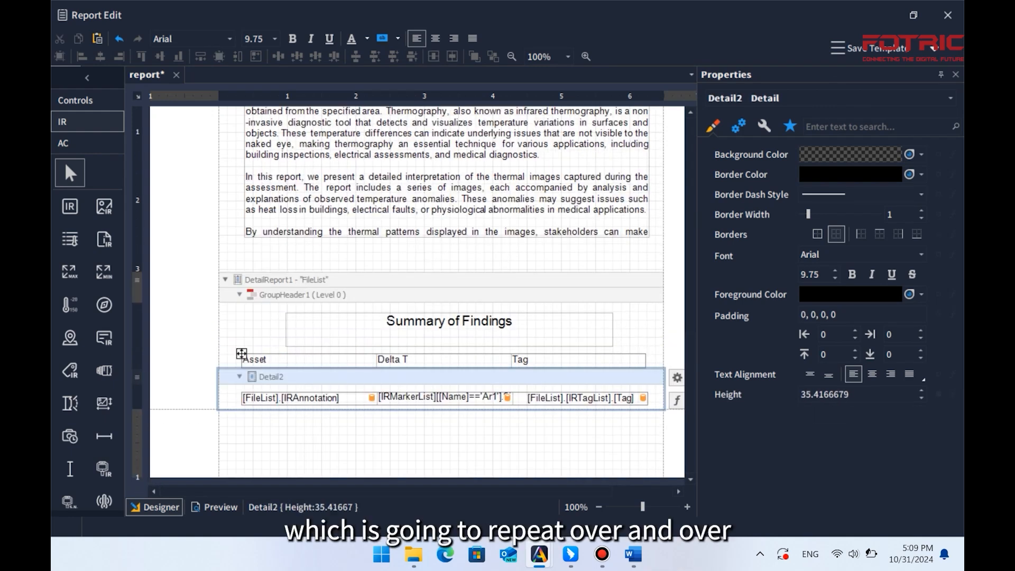
click(243, 395)
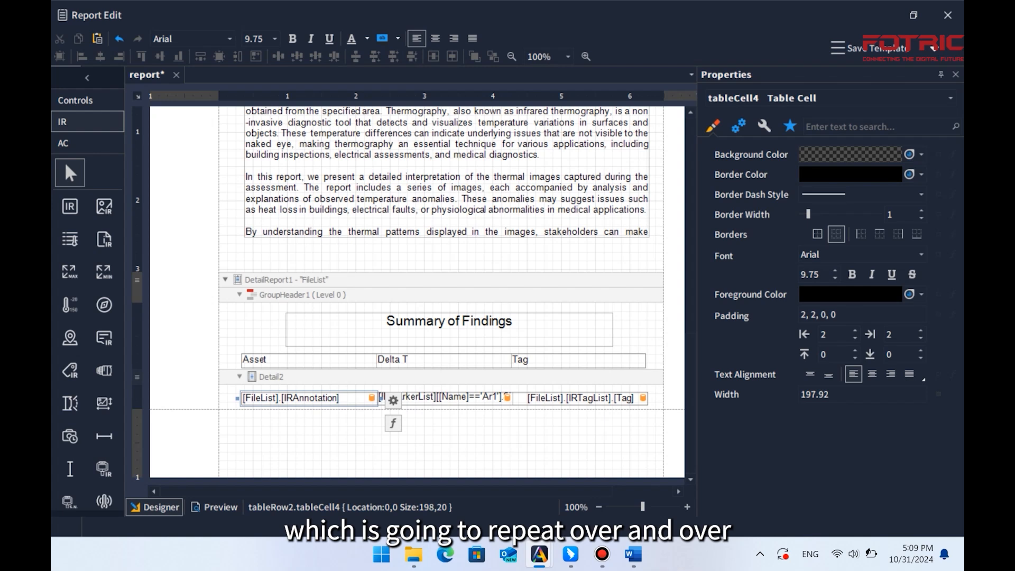
click(239, 397)
drag(240, 398, 239, 391)
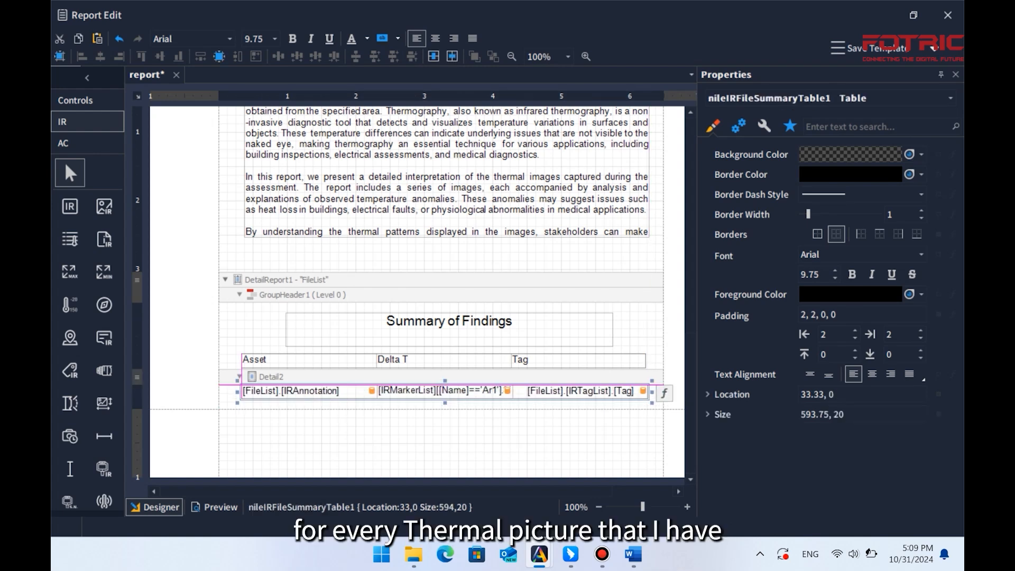
key(Left)
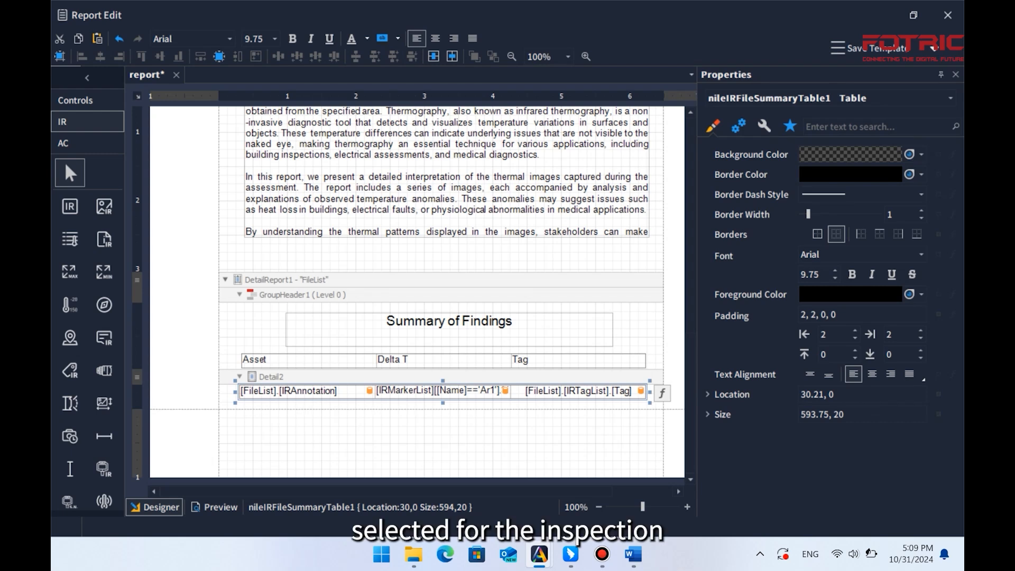
Narrow the Delta T column in the header row and the detail row in favour of Tag, making the detail cell about 108 wide.
click(443, 361)
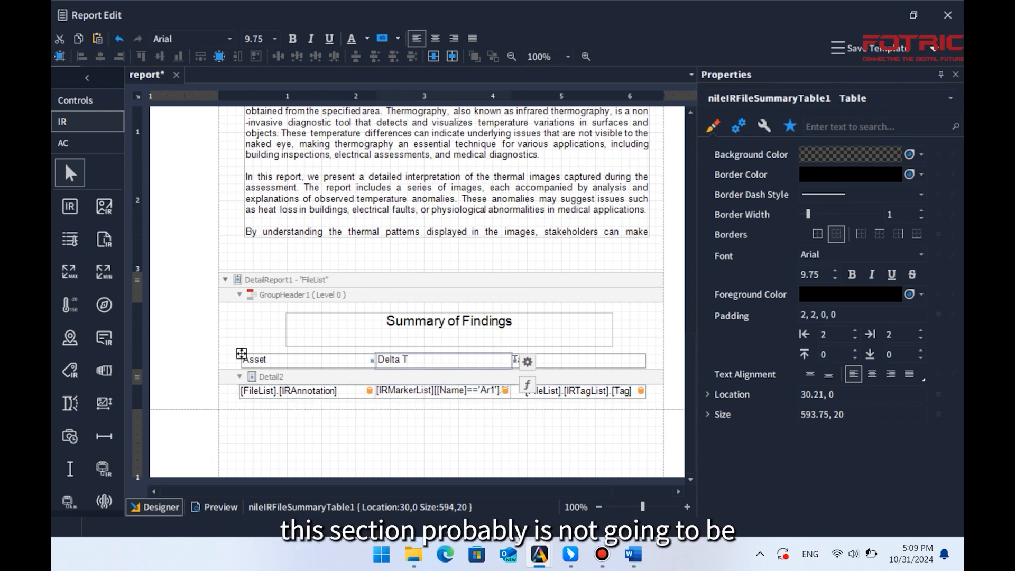
drag(513, 360, 450, 361)
click(448, 391)
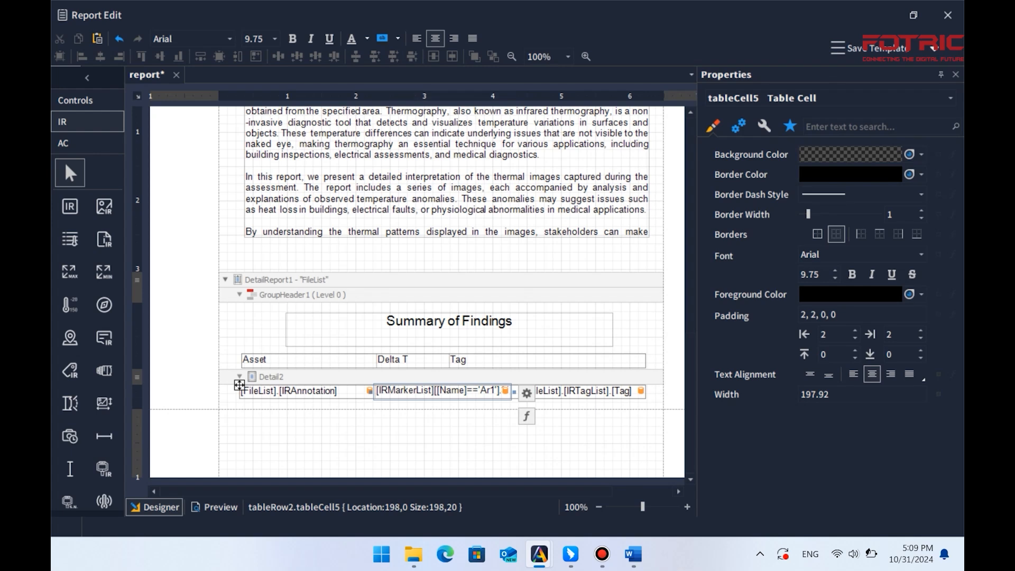
drag(512, 392, 450, 392)
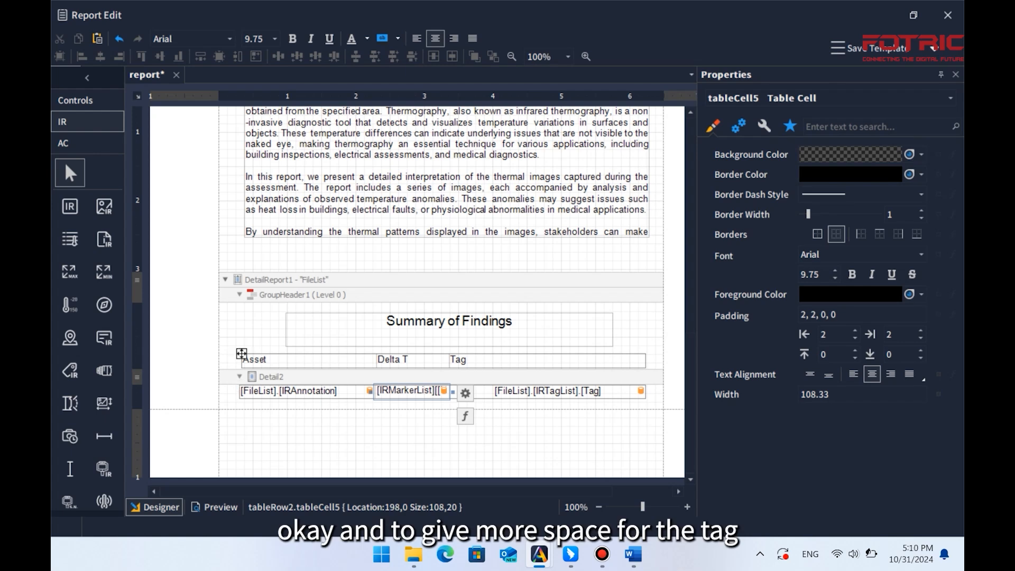
Center the text of the Tag, Delta T and Asset header cells.
click(507, 361)
click(436, 38)
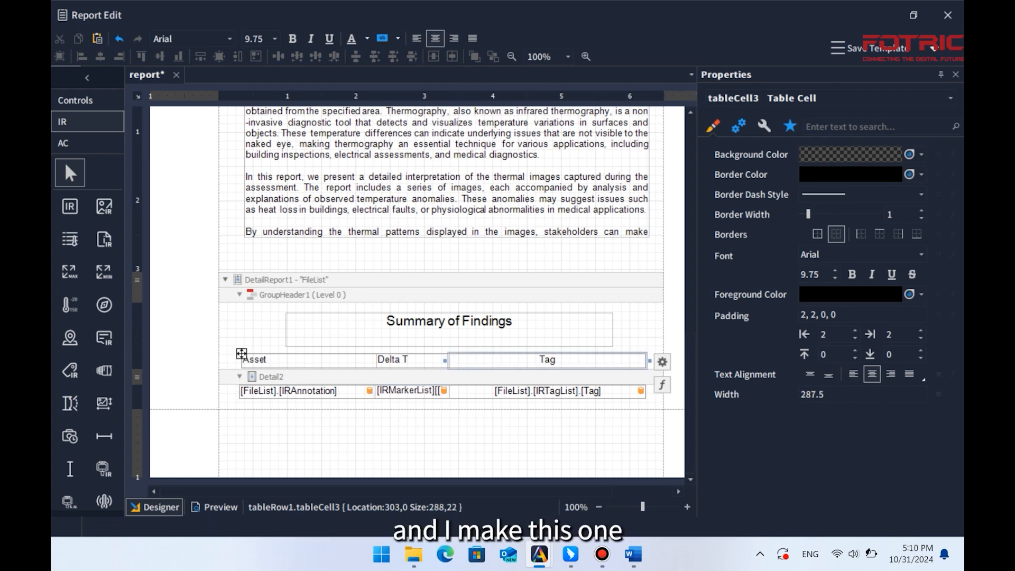
click(414, 359)
drag(414, 359, 337, 359)
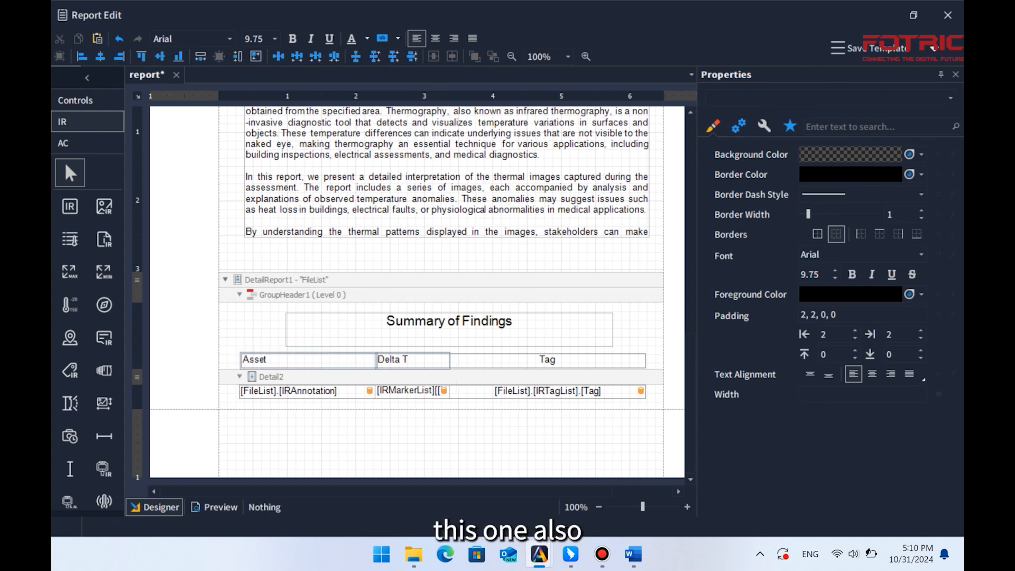
click(435, 38)
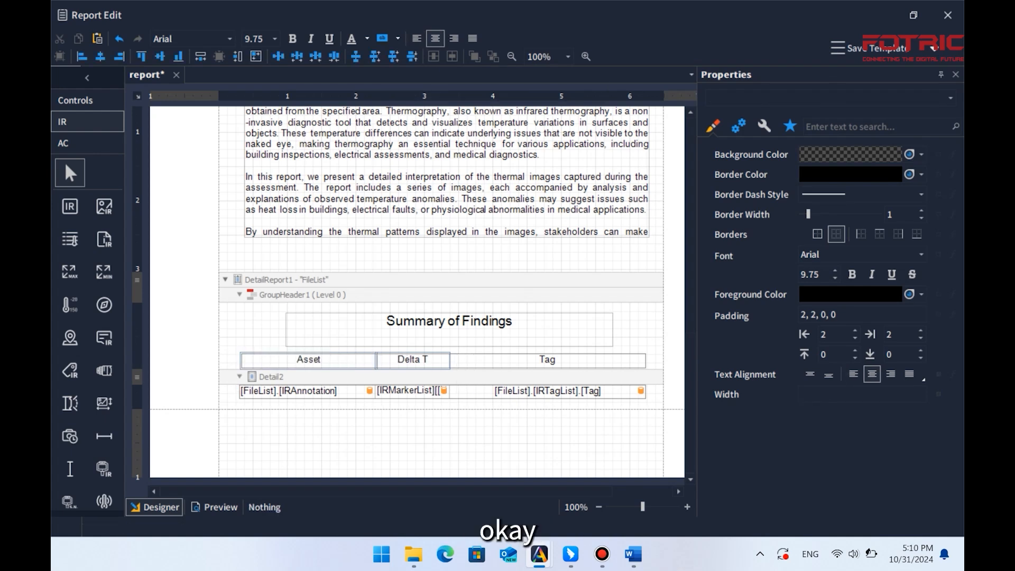
click(412, 392)
Insert a GroupFooter band below the Detail2 band.
click(415, 436)
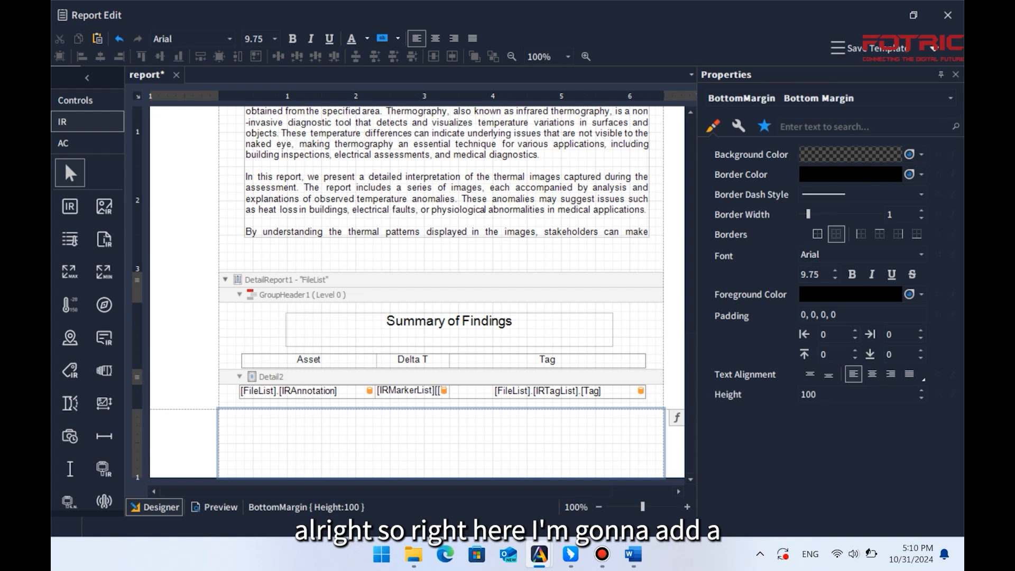
right_click(433, 284)
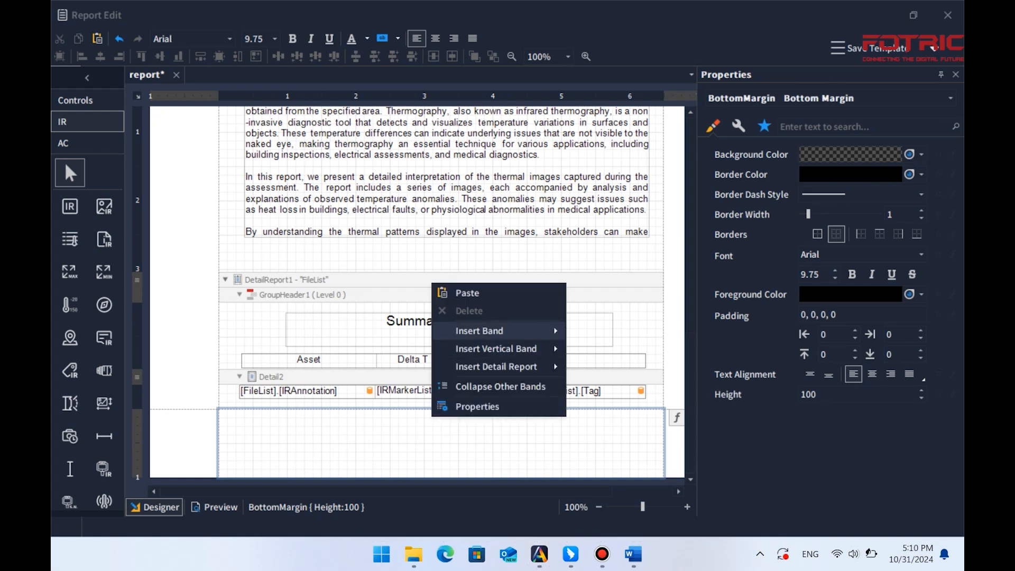
mouse_move(497, 349)
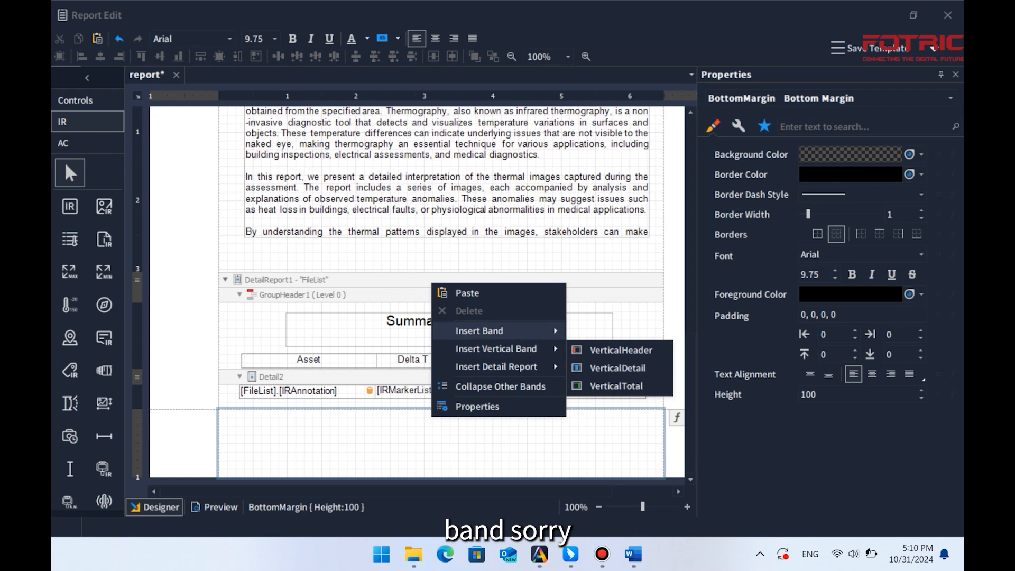
mouse_move(480, 330)
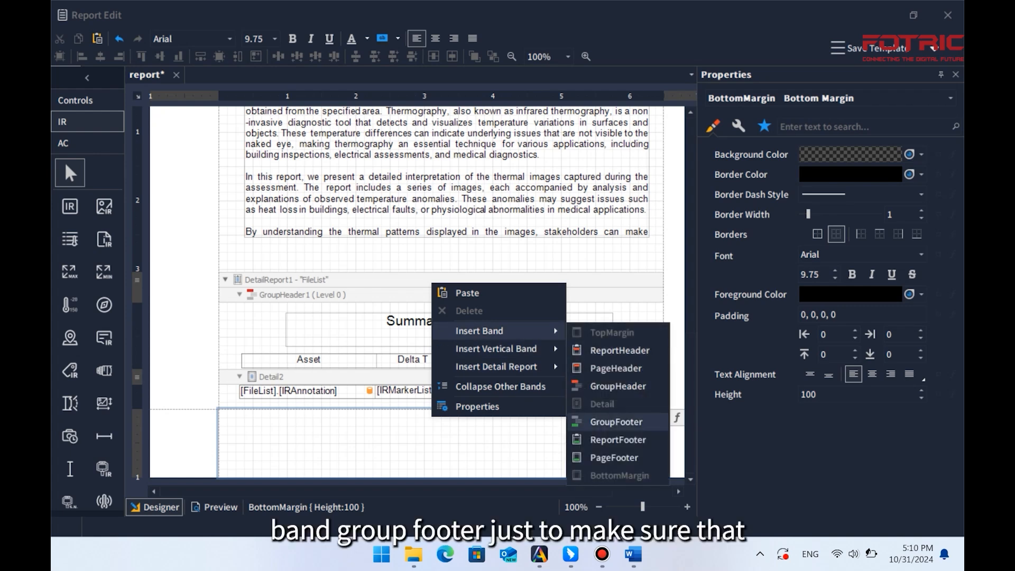
click(616, 422)
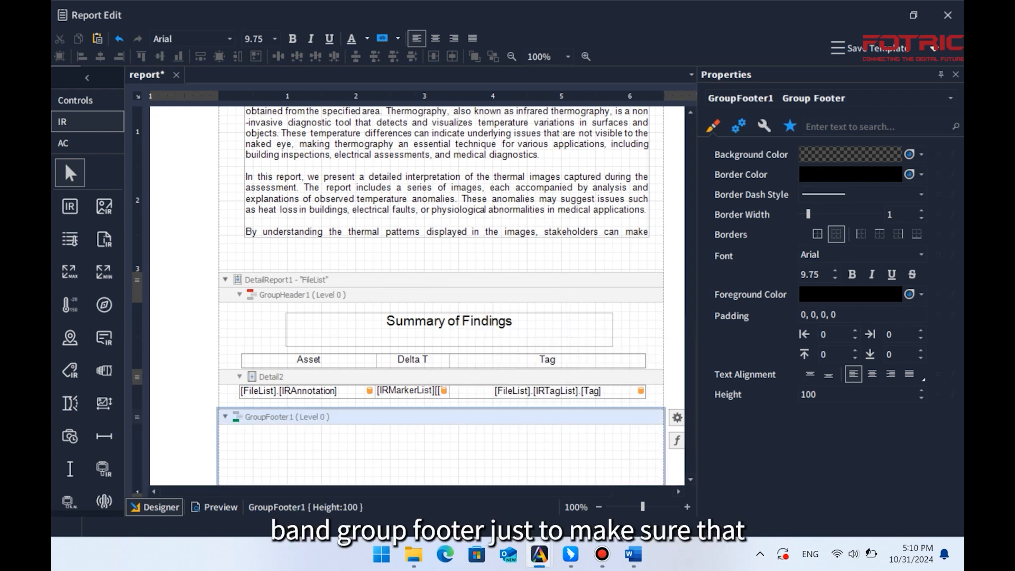
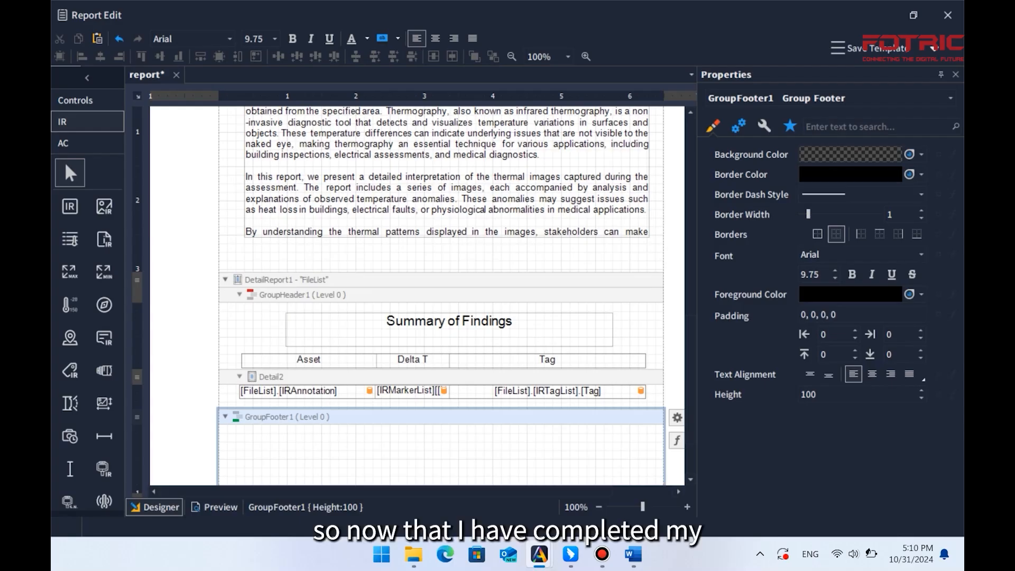
Preview the report and examine the title page, the introduction and the Summary of Findings table.
scroll(417, 296, down, 3)
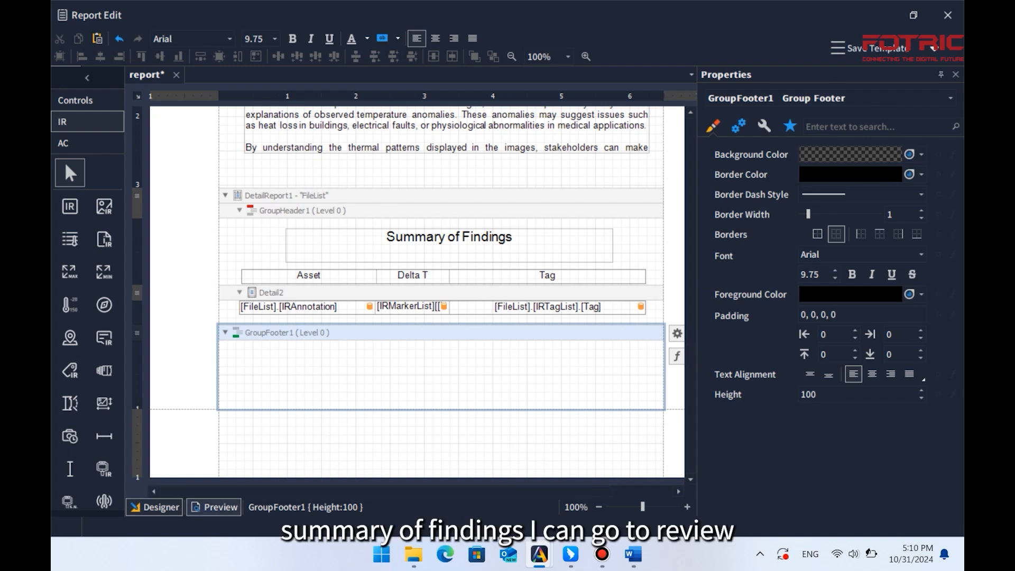
click(214, 507)
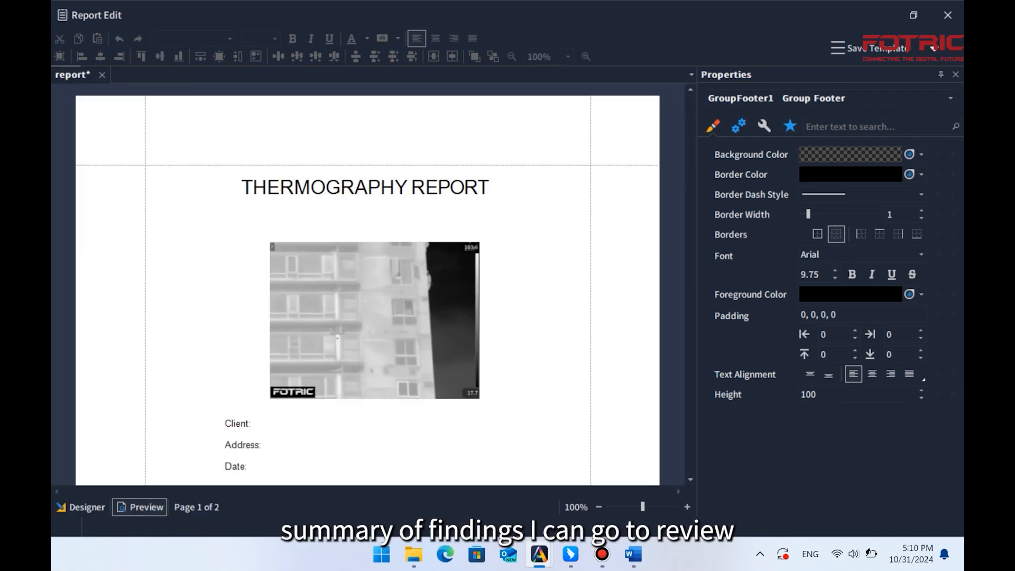
scroll(368, 290, down, 1)
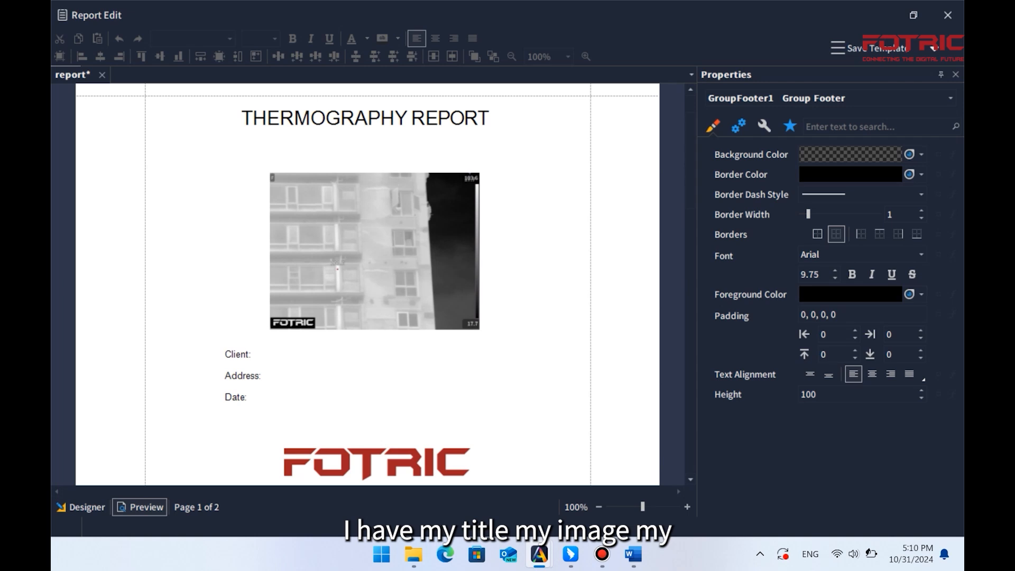
scroll(367, 284, down, 4)
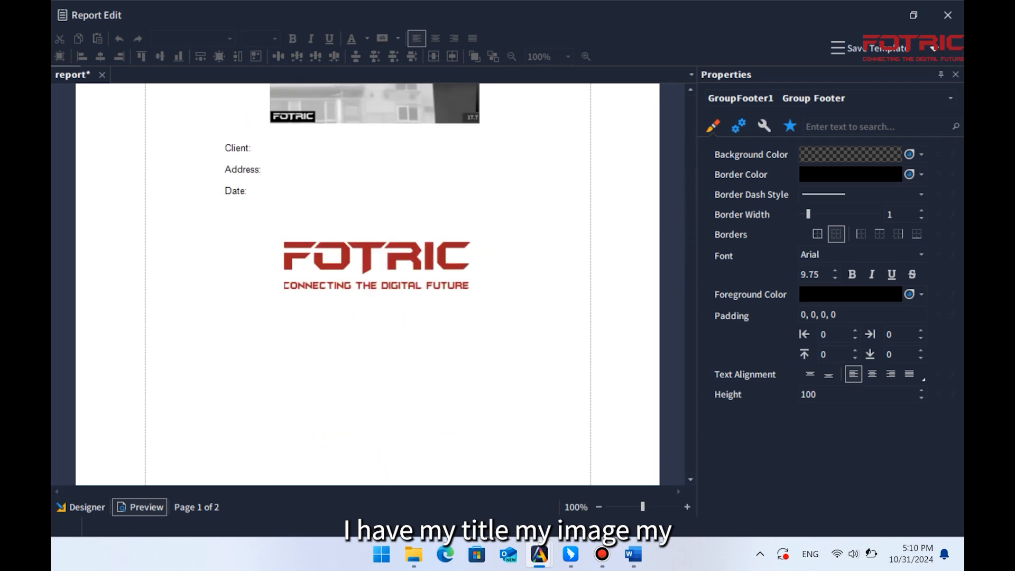
scroll(368, 284, down, 7)
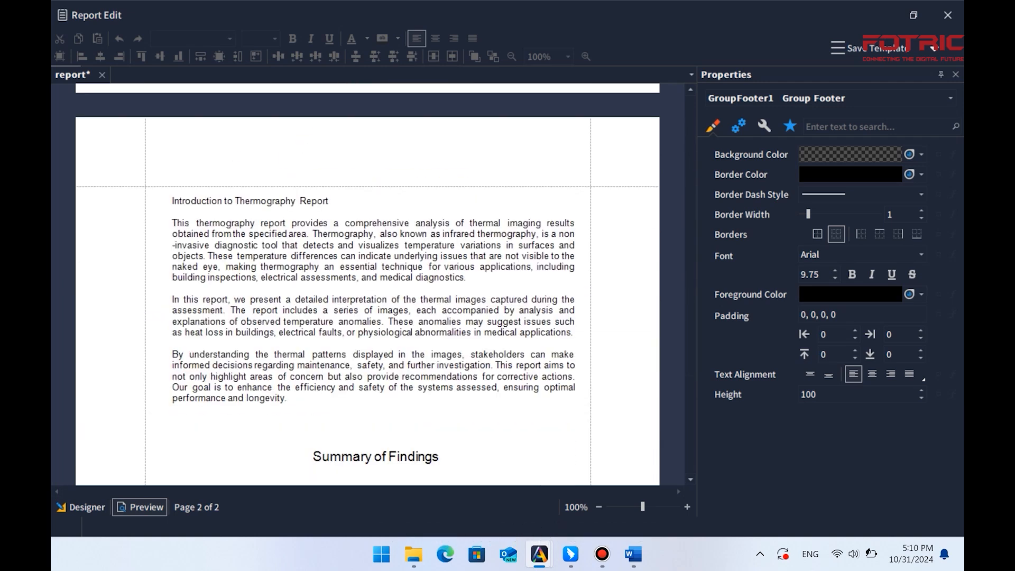
scroll(371, 231, down, 1)
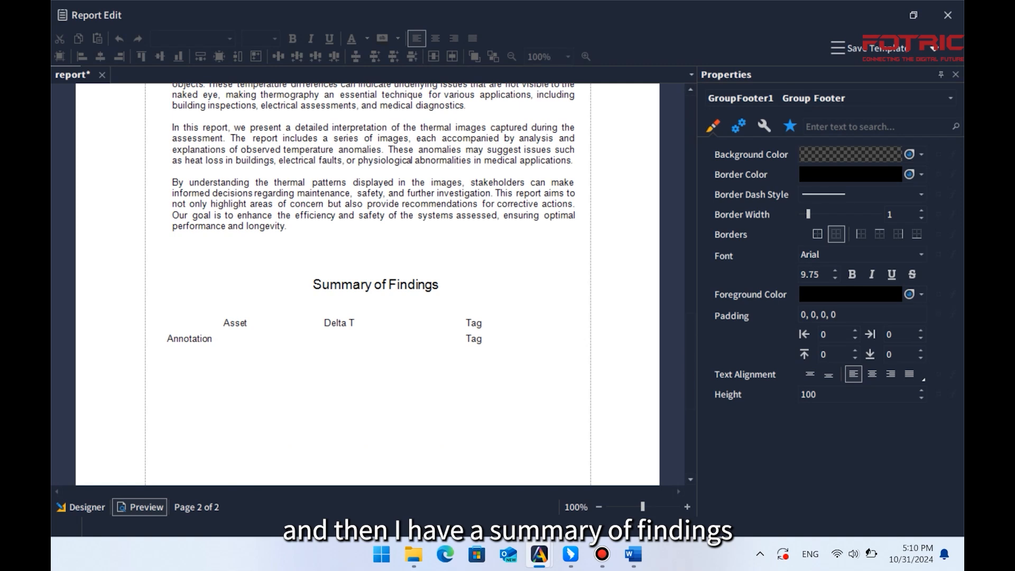
scroll(368, 284, up, 2)
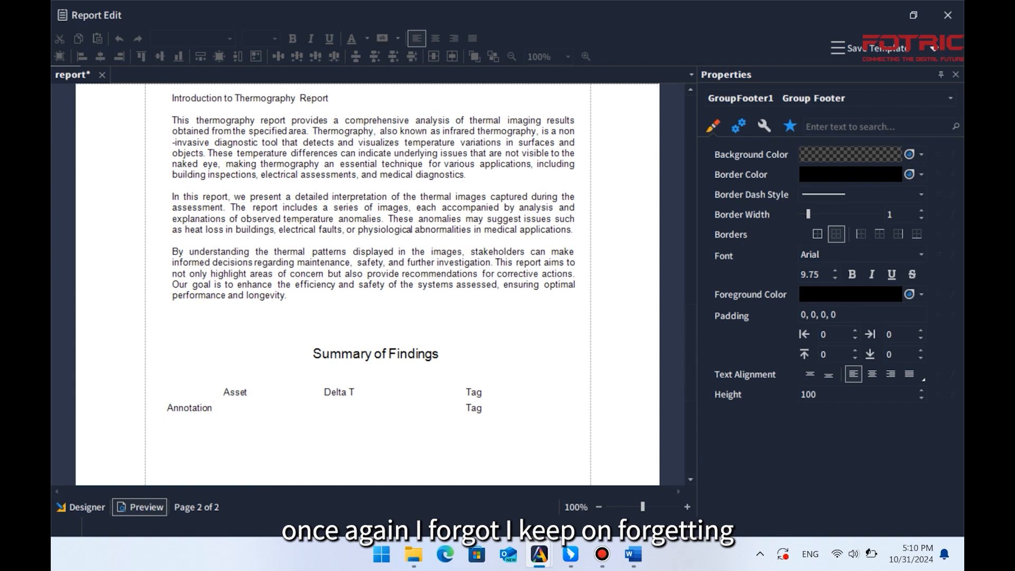
Insert a page break between the introduction text and the Summary of Findings section, and preview the report's pages.
click(81, 507)
scroll(407, 296, up, 1)
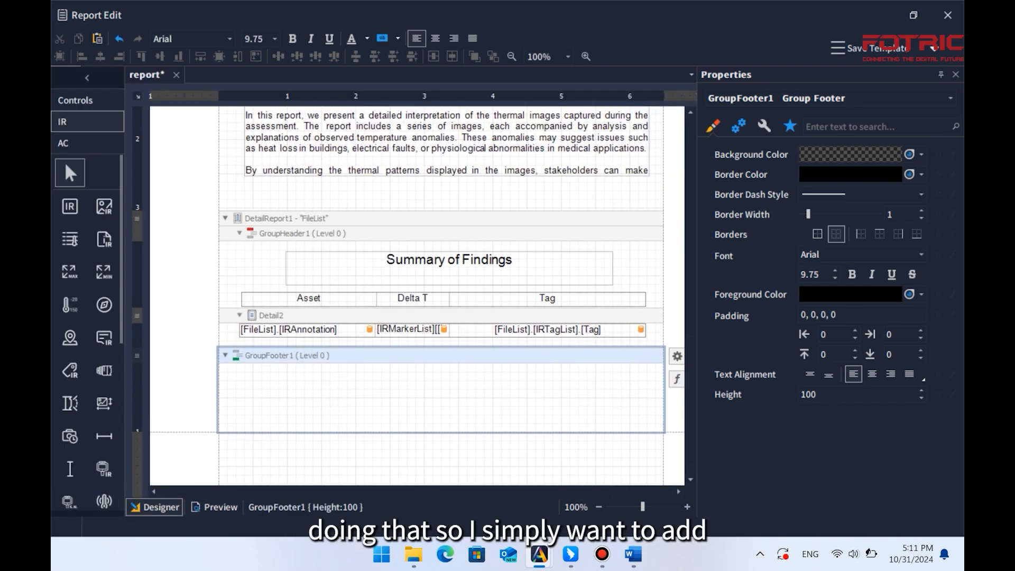
scroll(407, 296, up, 1)
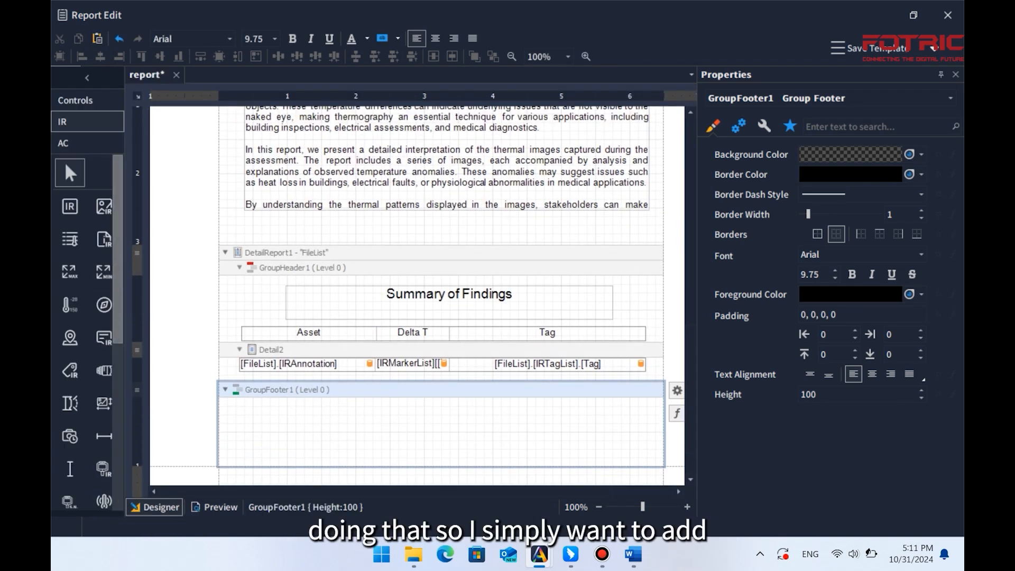
click(75, 100)
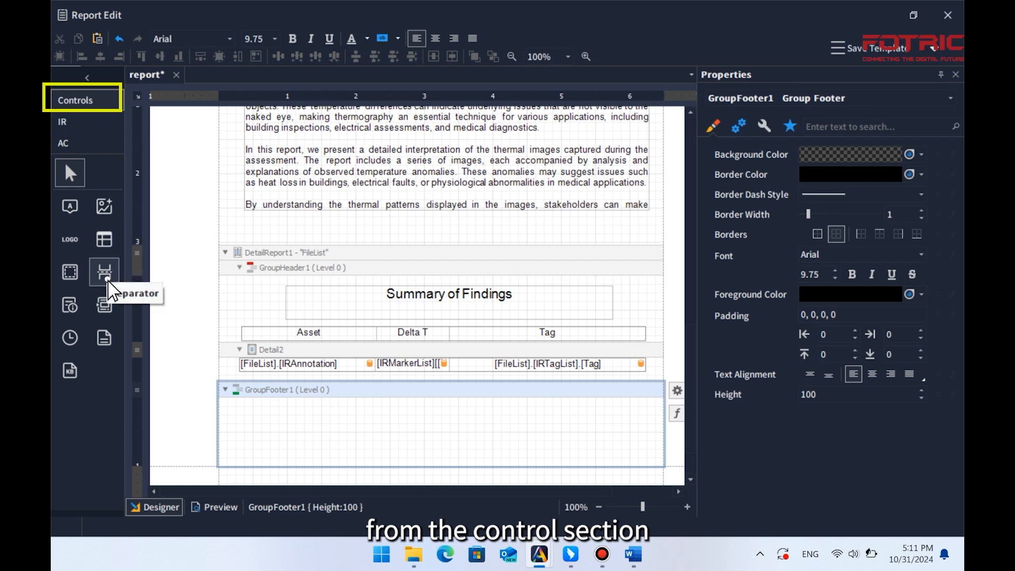
drag(105, 272, 238, 223)
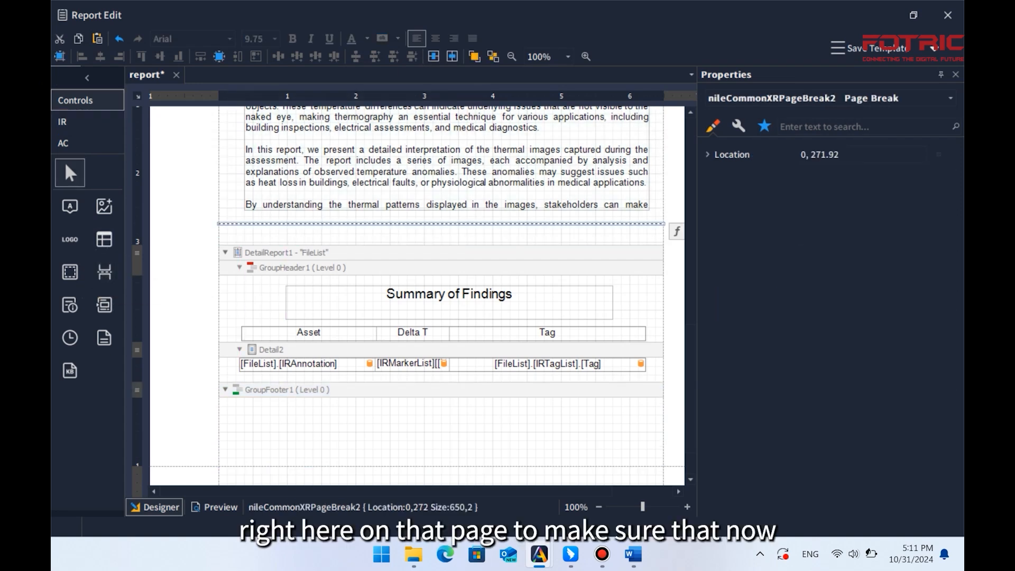
click(214, 507)
scroll(367, 284, down, 3)
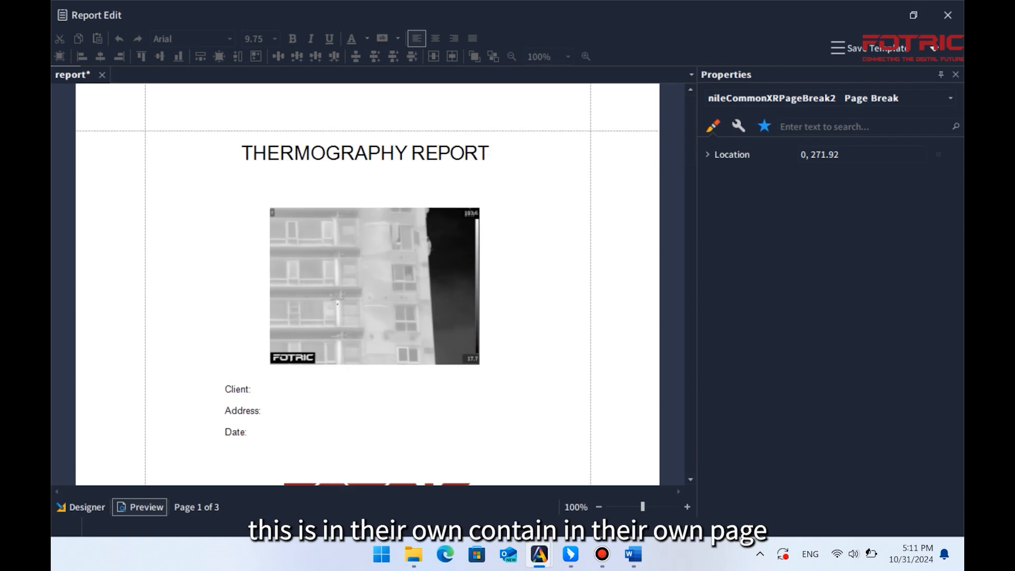
scroll(367, 284, down, 15)
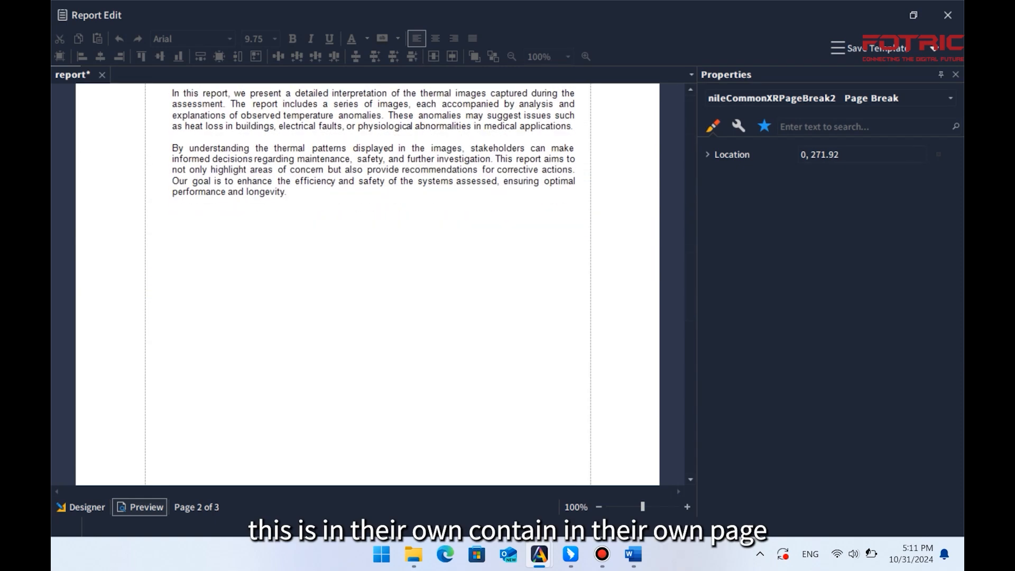
scroll(367, 284, down, 4)
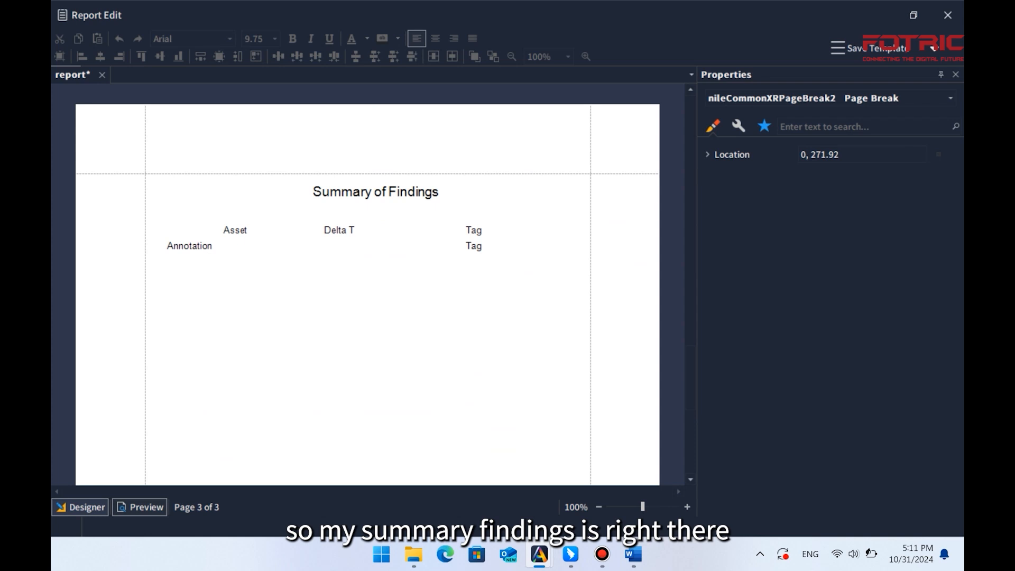
Apply all borders to the Summary of Findings header table and its detail table, and preview the bordered result.
click(79, 507)
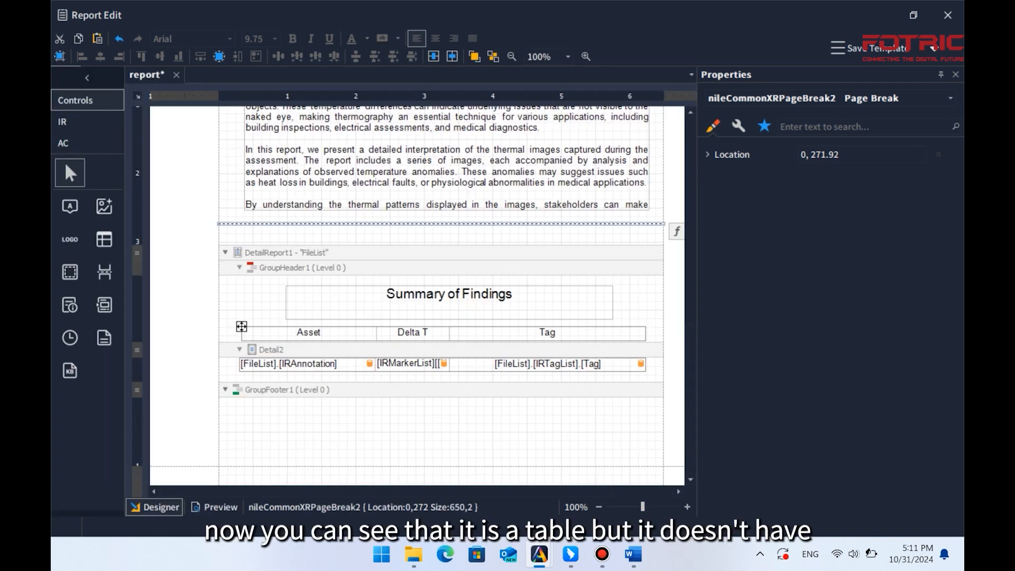
click(241, 326)
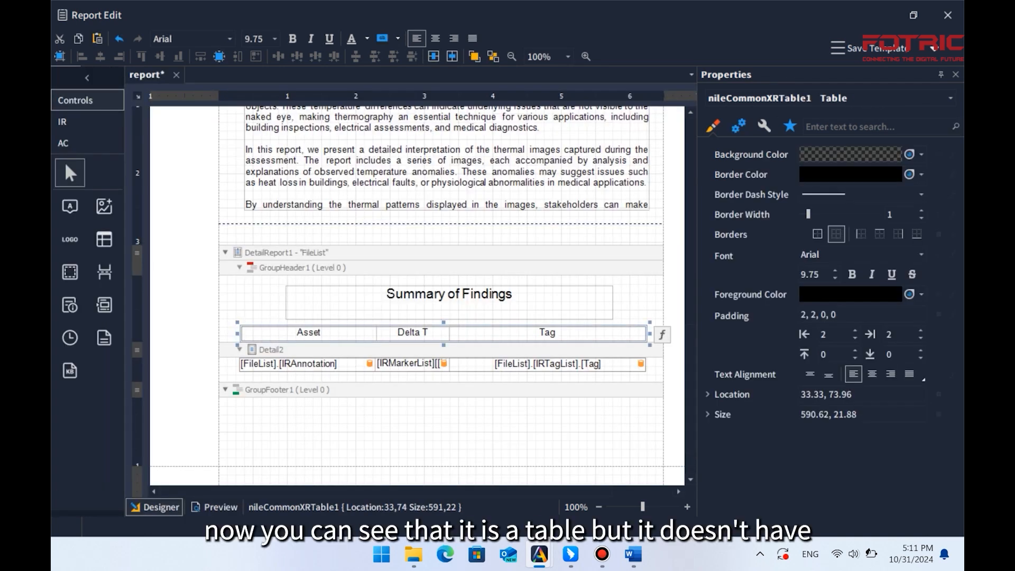
click(818, 234)
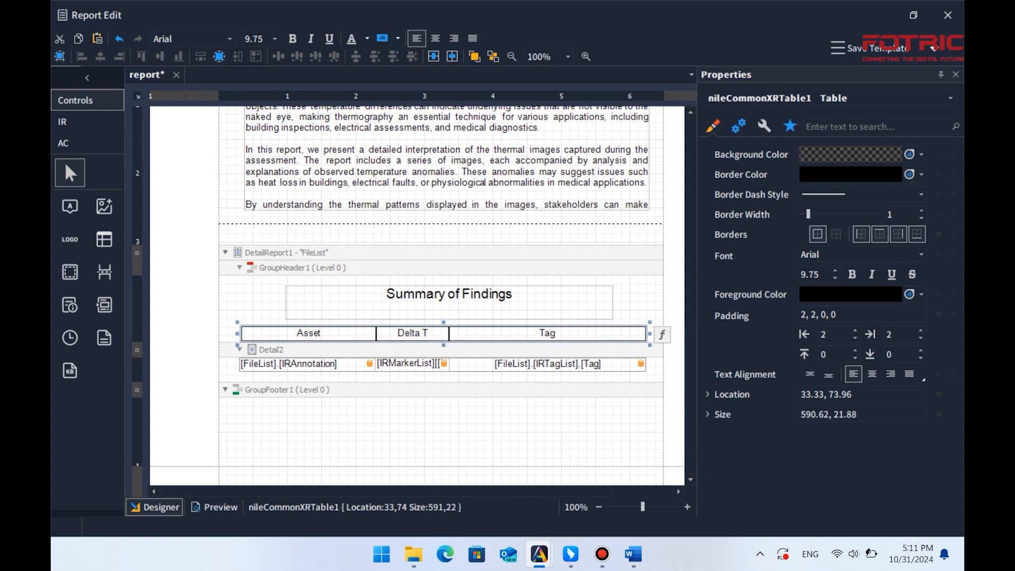
click(240, 359)
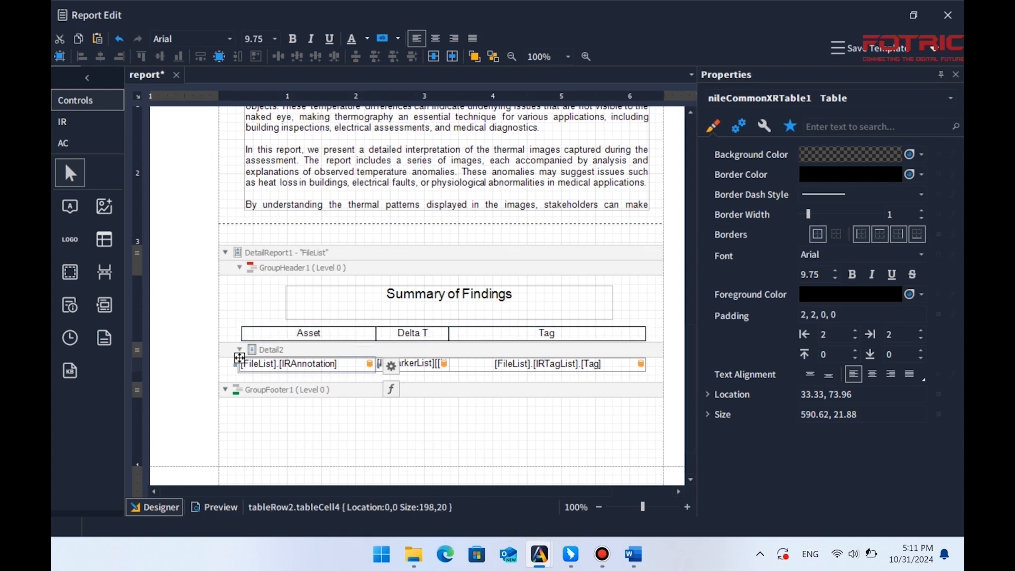
click(240, 359)
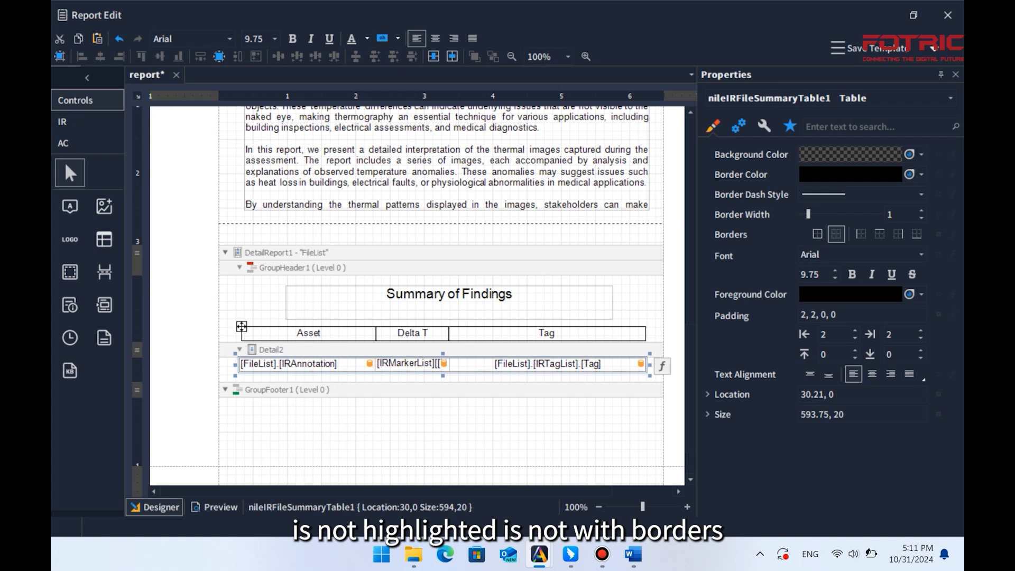
click(818, 234)
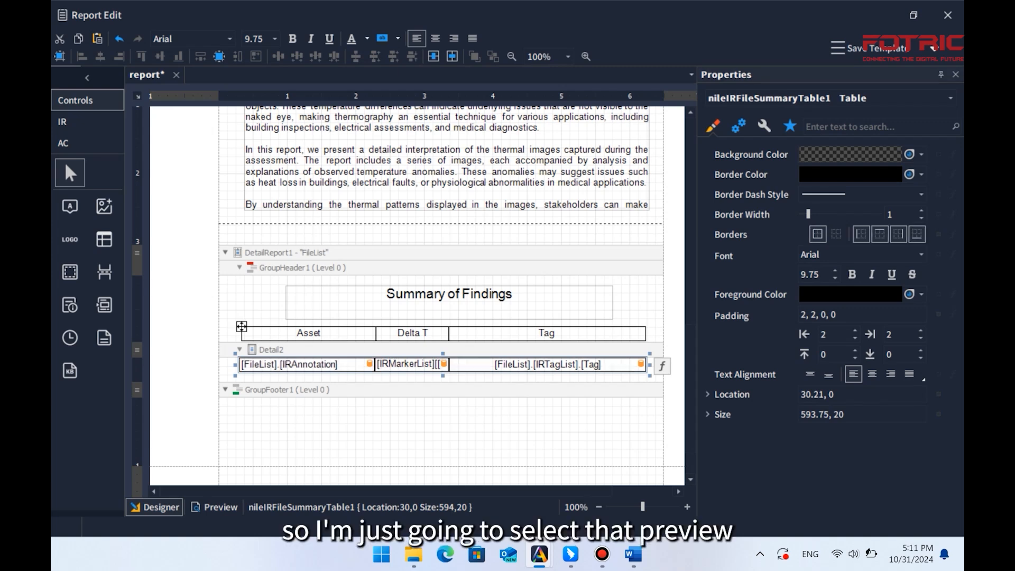
click(441, 431)
click(215, 507)
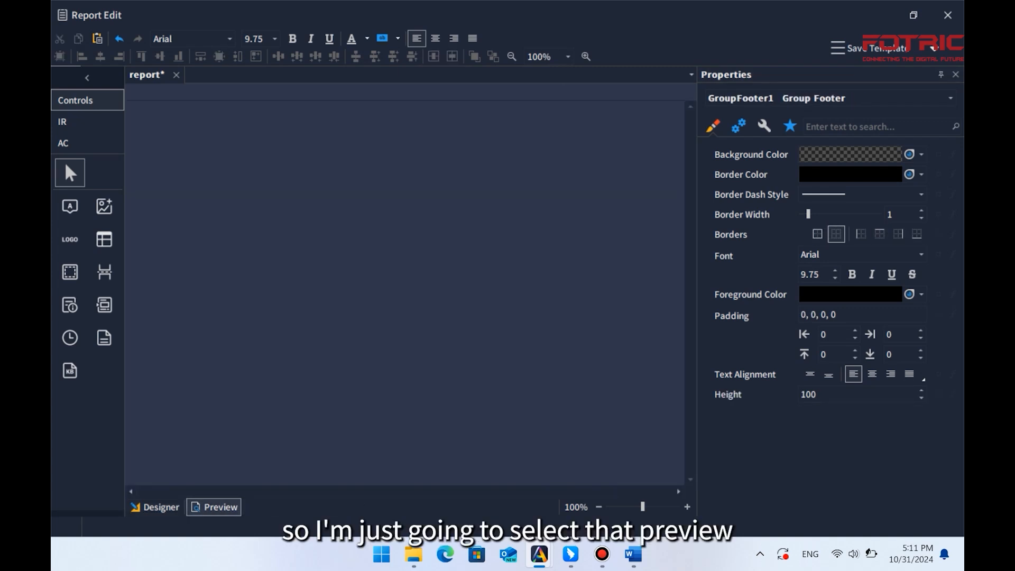
scroll(368, 284, down, 15)
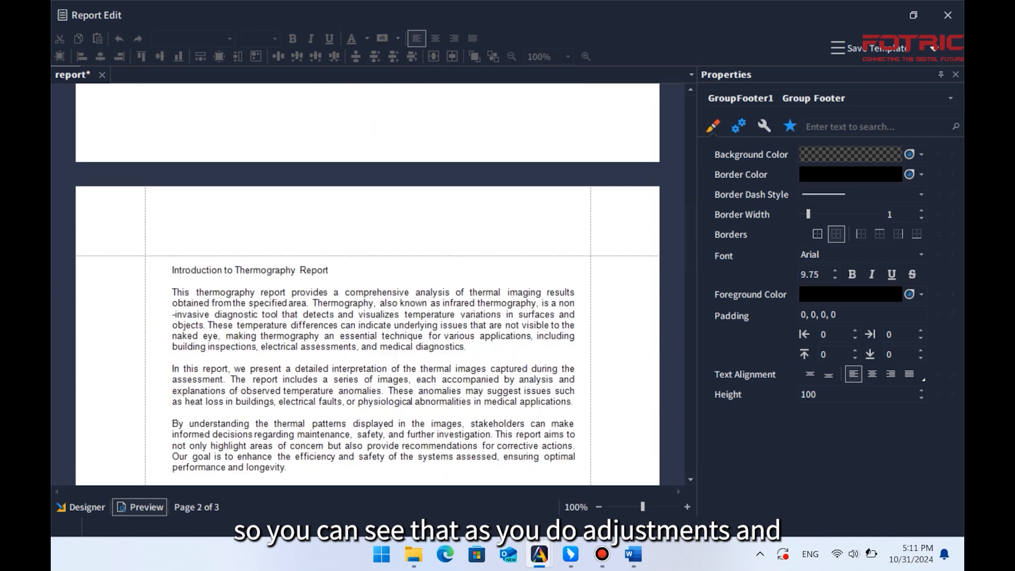
scroll(368, 284, down, 8)
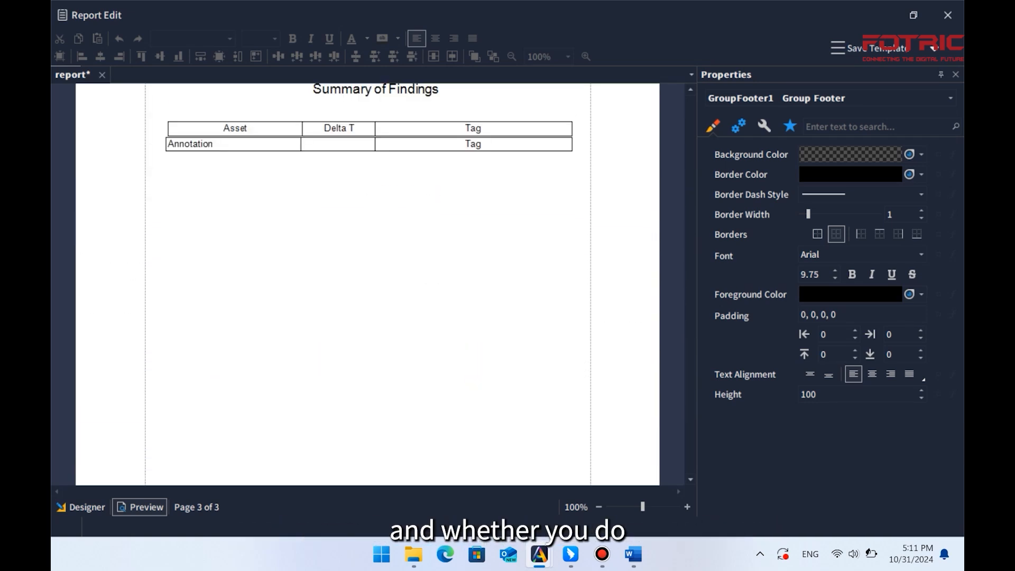
Align the left edge of the detail table in Detail2 with the left edge of the header table above it.
click(82, 507)
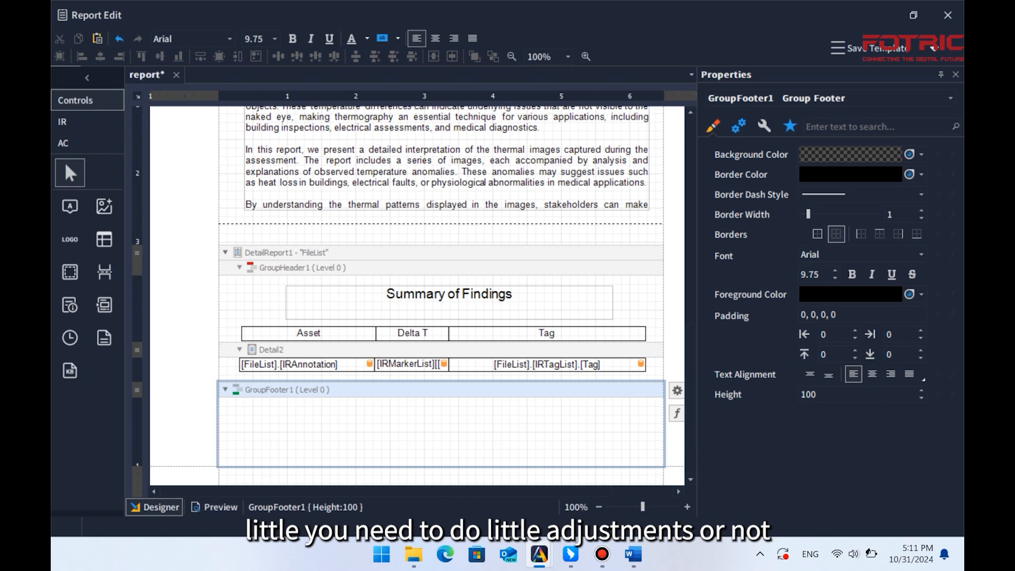
click(239, 364)
ctrl+scroll(237, 365, up, 4)
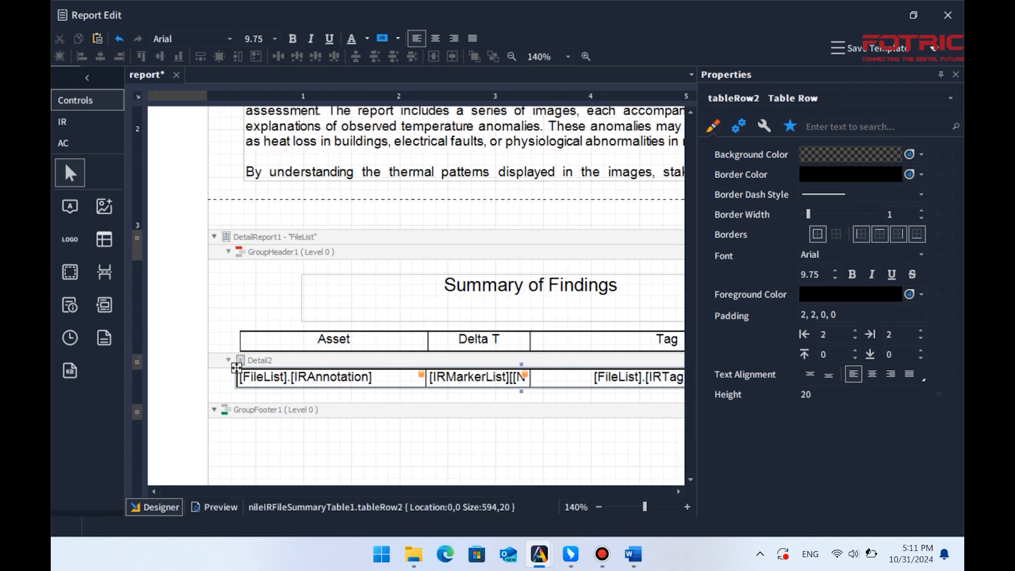
ctrl+scroll(237, 367, up, 1)
click(235, 374)
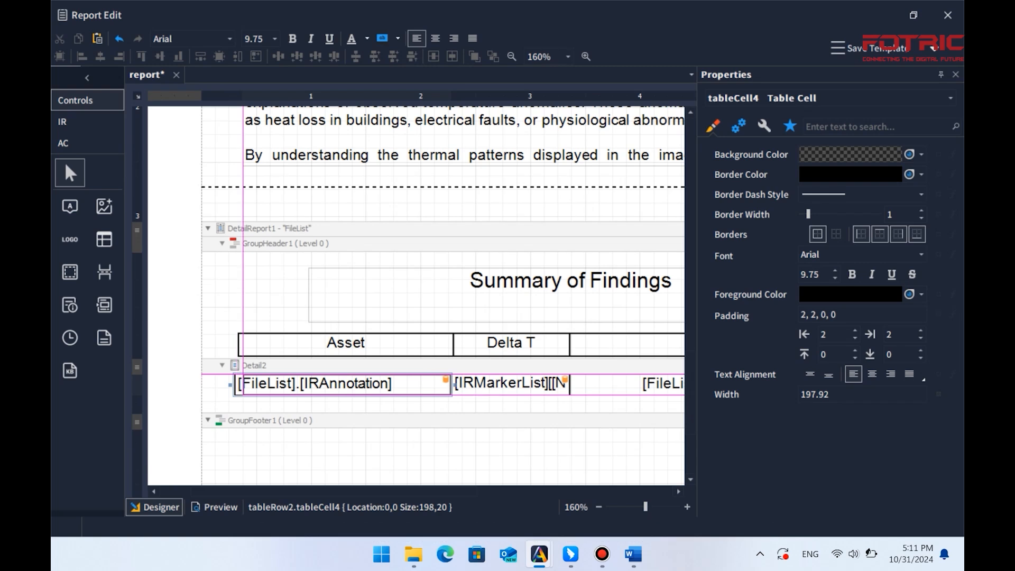
drag(238, 385, 235, 385)
click(238, 405)
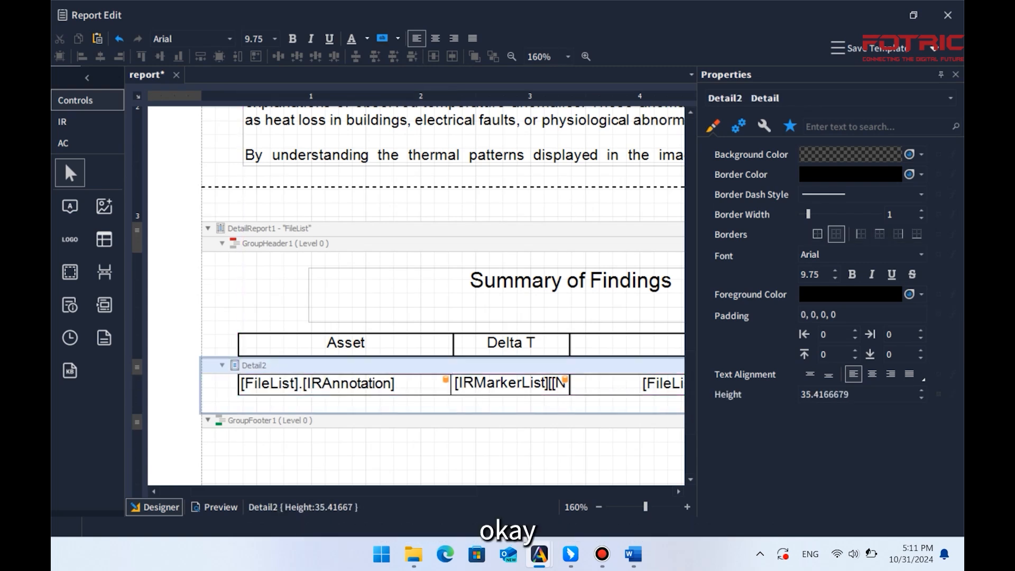
Reduce the Detail2 band's height to about 22.9 so it closes up beneath the detail table.
scroll(242, 352, down, 3)
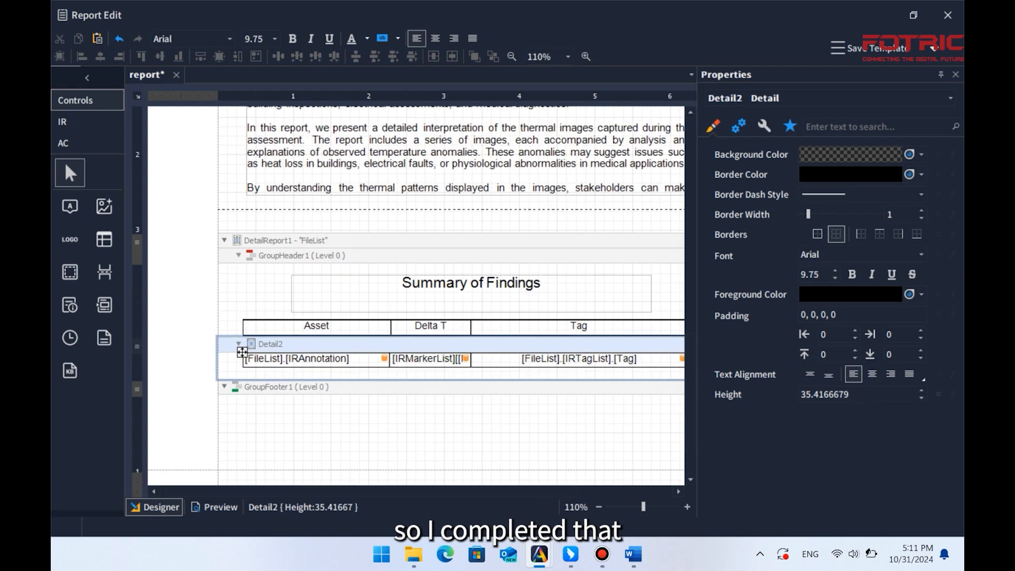
click(275, 423)
click(241, 353)
drag(137, 389, 137, 370)
scroll(416, 254, down, 1)
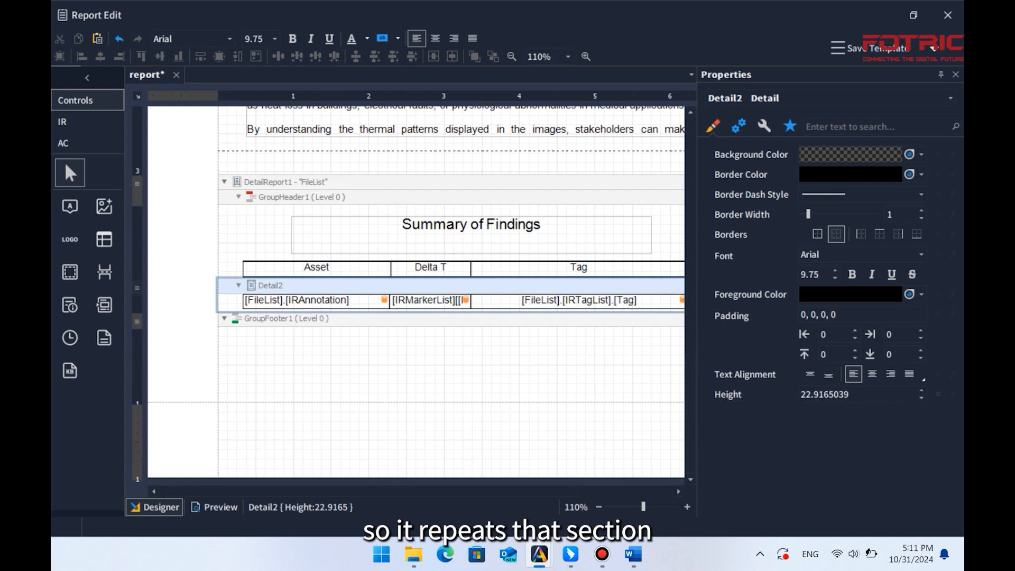
Insert a detail report bound to "FileList" below the summary table and add a GroupHeader band to it.
click(433, 439)
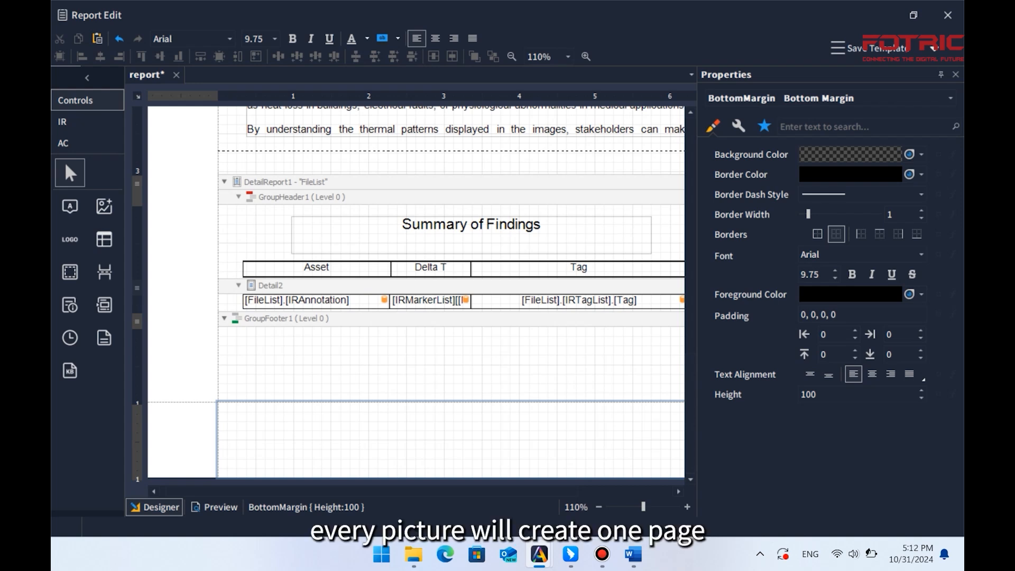
right_click(312, 303)
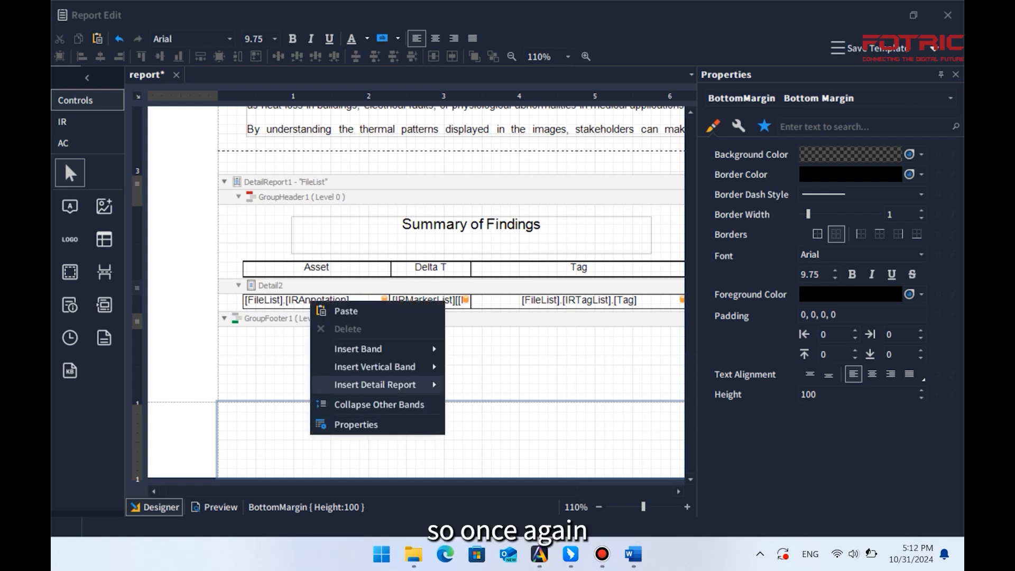
mouse_move(376, 385)
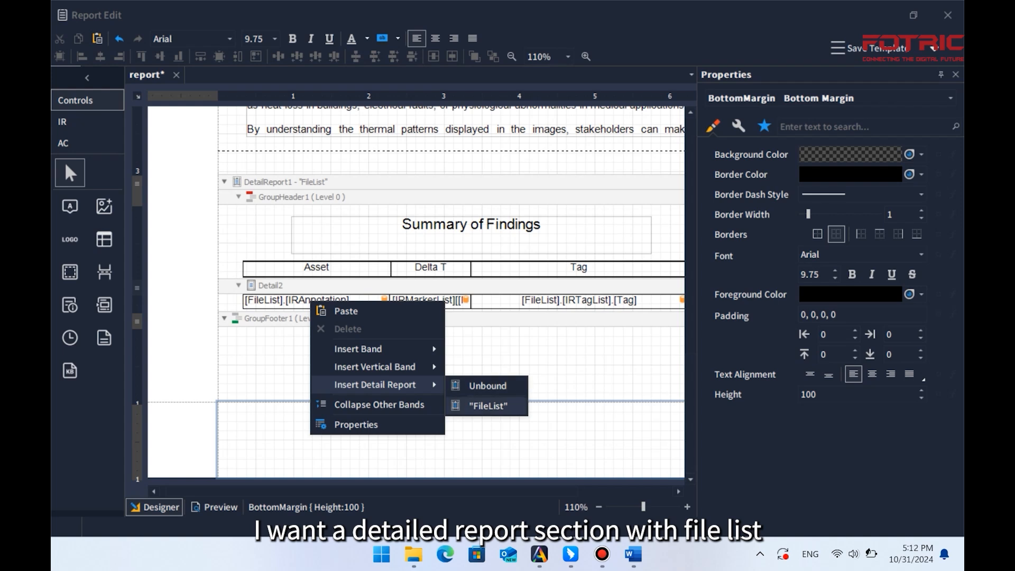
click(488, 406)
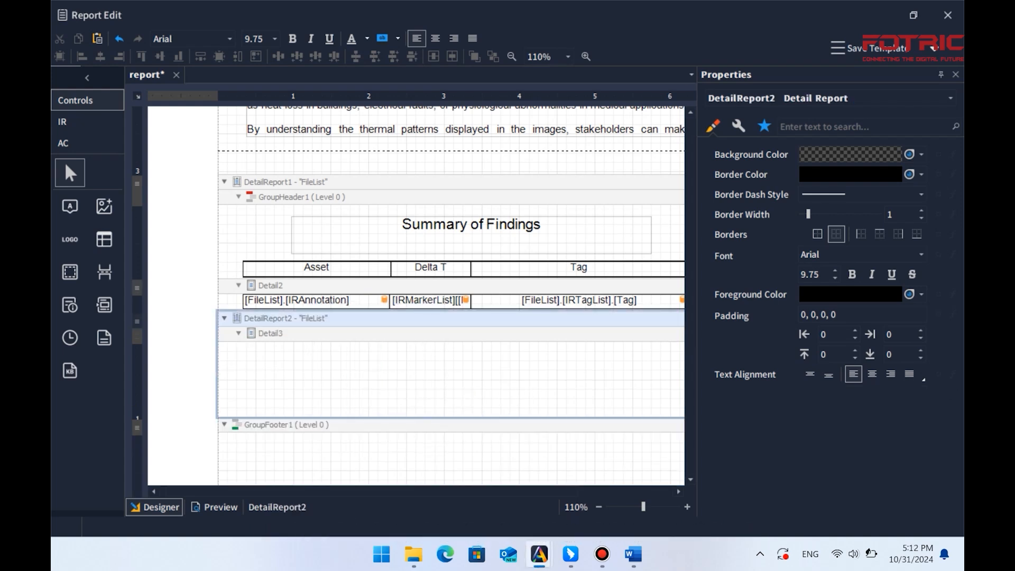
right_click(281, 362)
mouse_move(328, 446)
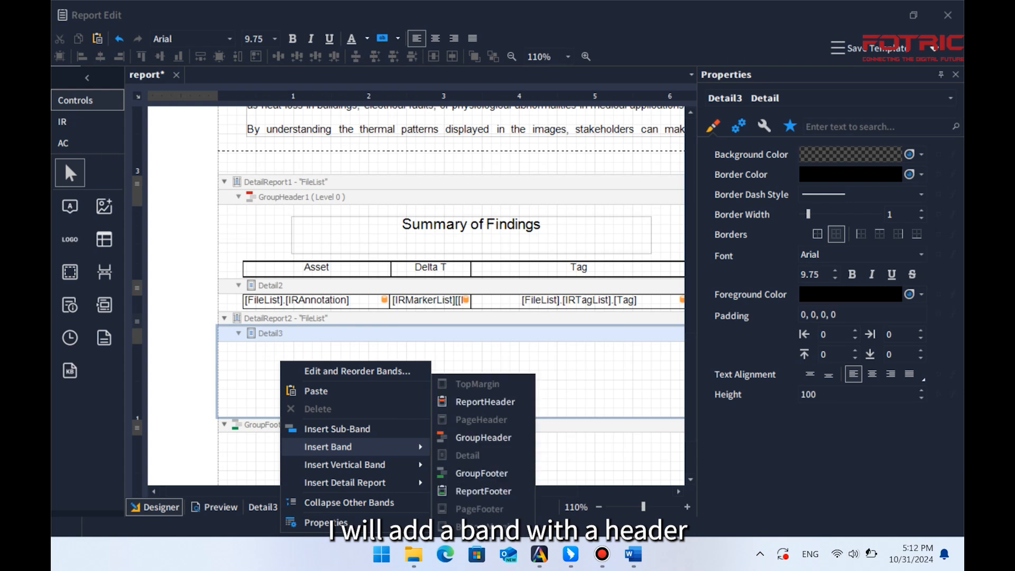
click(482, 437)
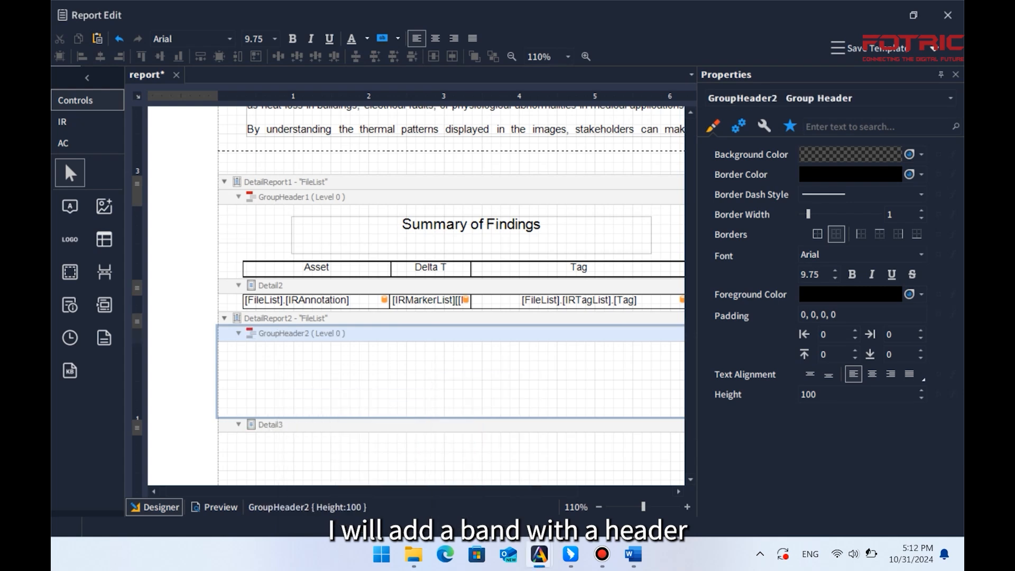
Place a 240 by 80 logo at the left of the GroupHeader2 band and load fotric .png from Downloads into it.
scroll(451, 296, down, 5)
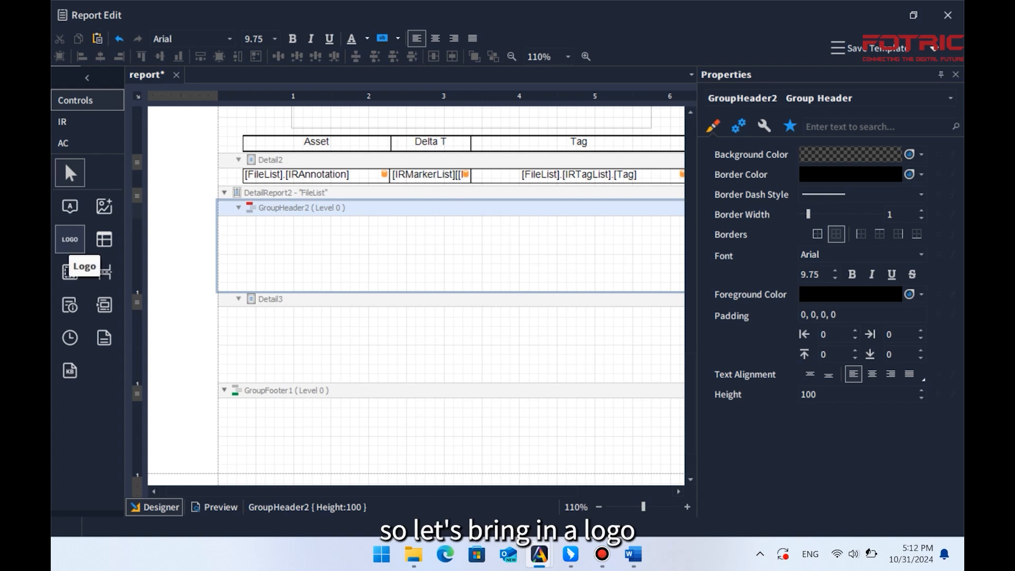
drag(70, 239, 234, 224)
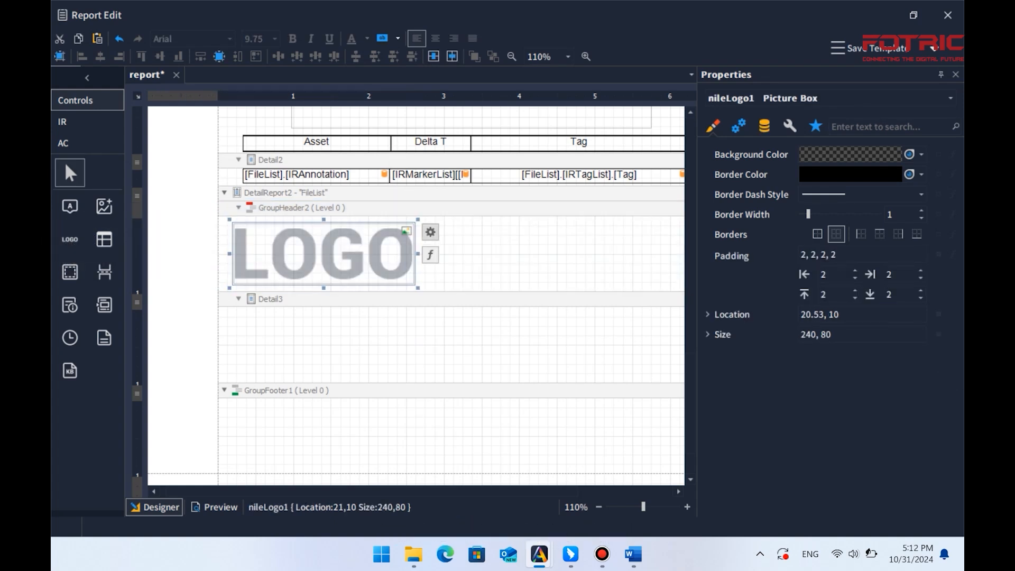
click(431, 231)
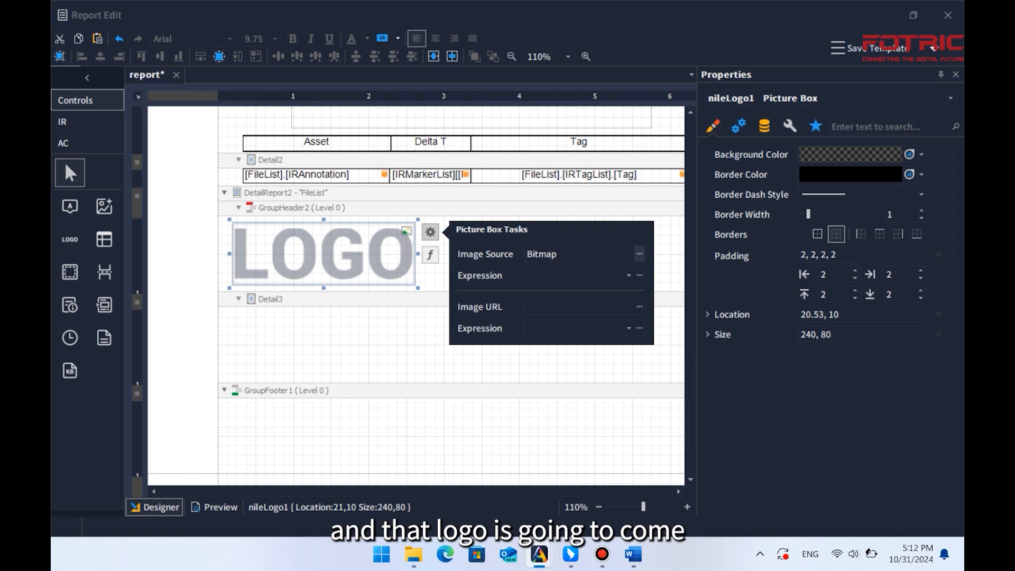
click(640, 254)
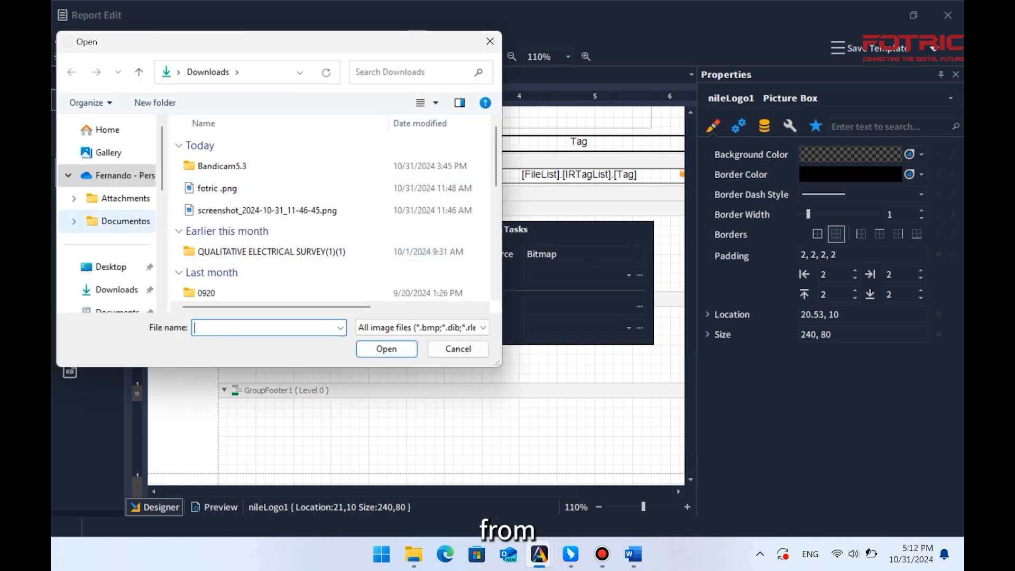
click(117, 290)
click(217, 189)
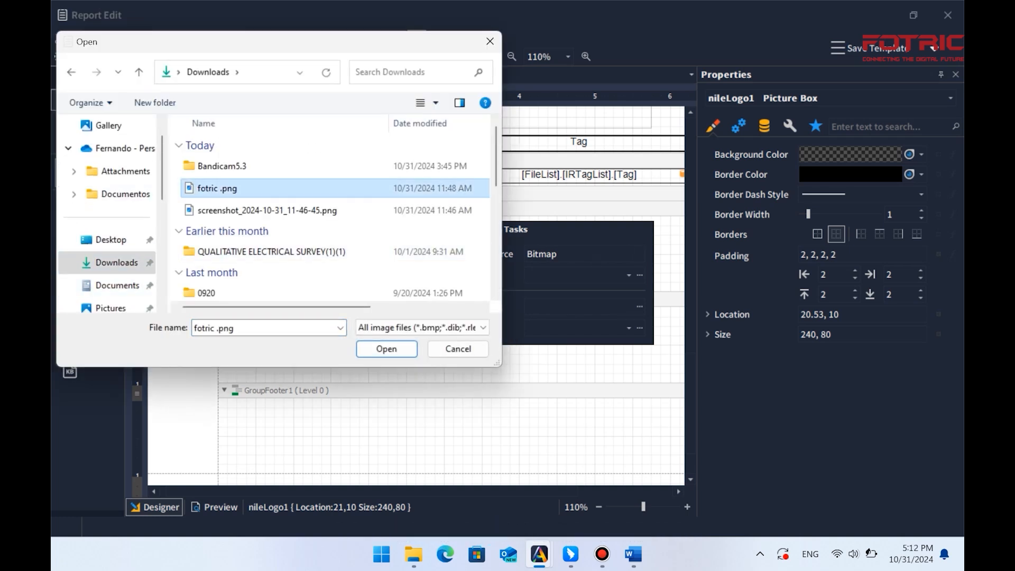
click(386, 349)
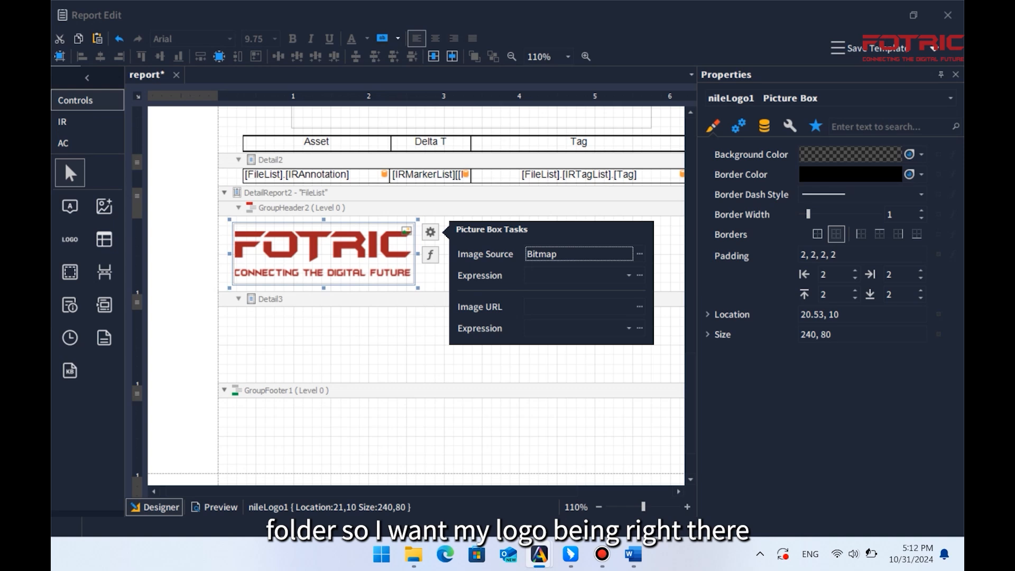
click(382, 347)
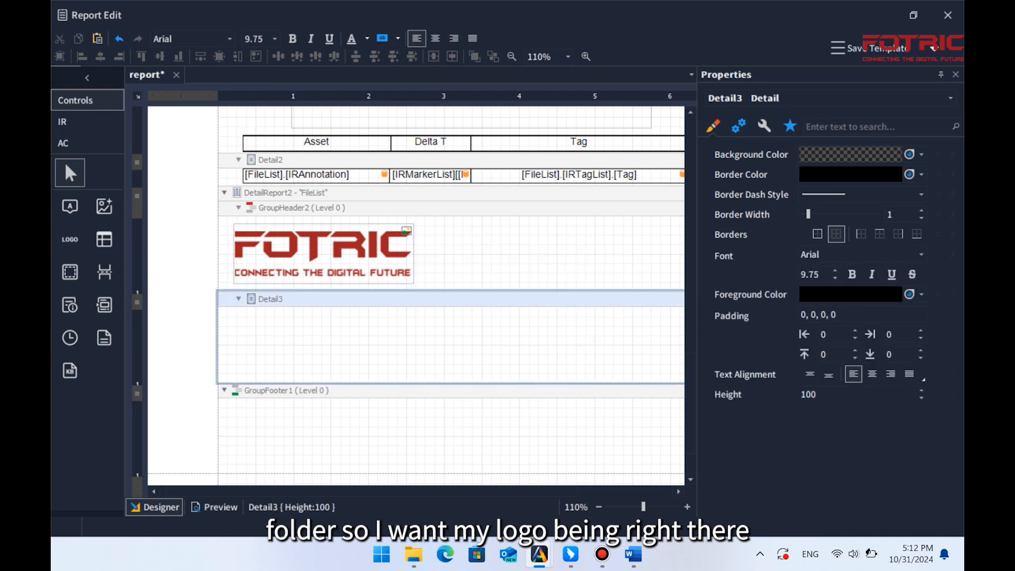
Place a 300 by 240 IR digital image at the right of the Detail3 band, flush with the band's upper edge.
click(85, 121)
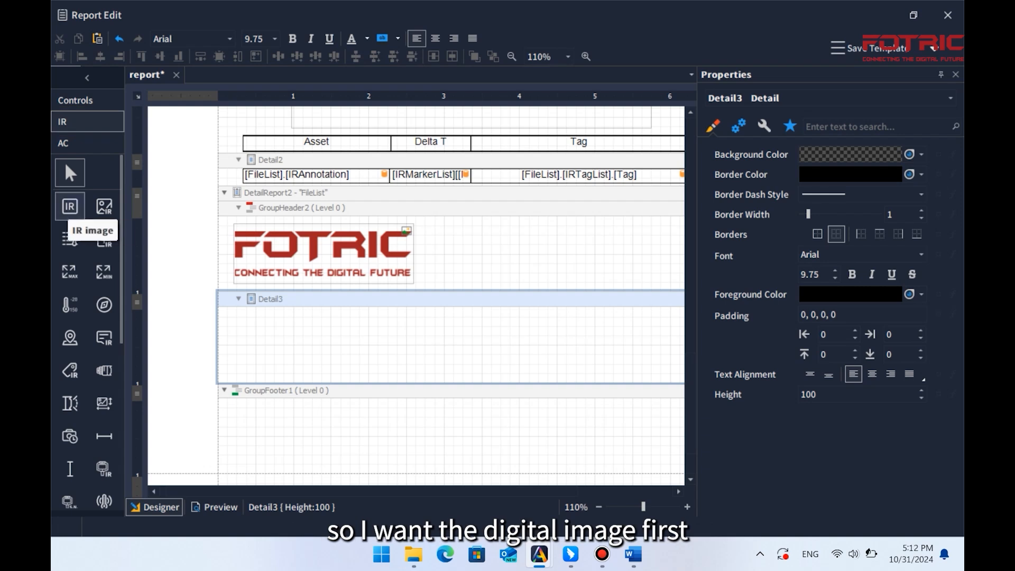
drag(104, 239, 434, 320)
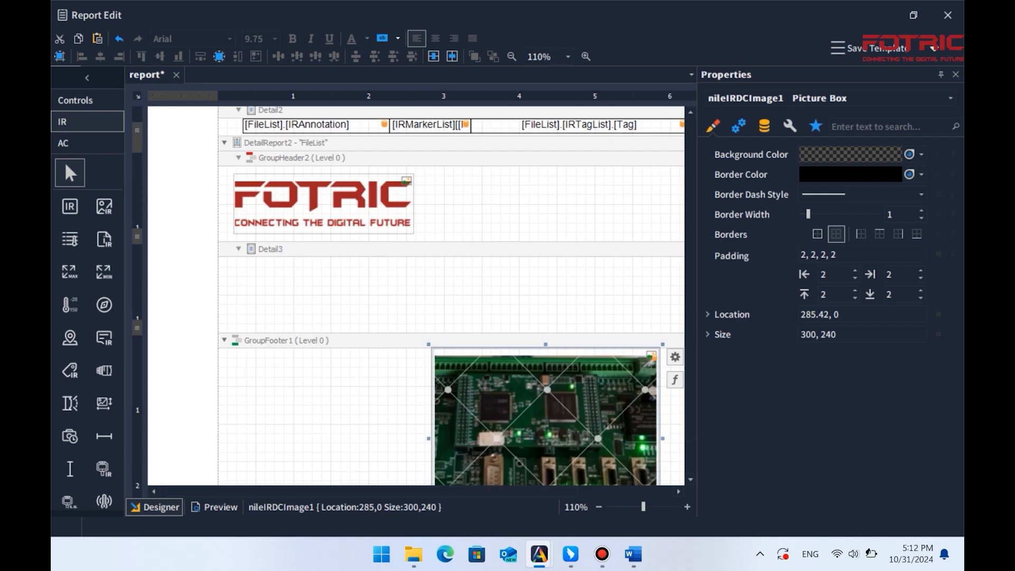
drag(545, 386, 562, 186)
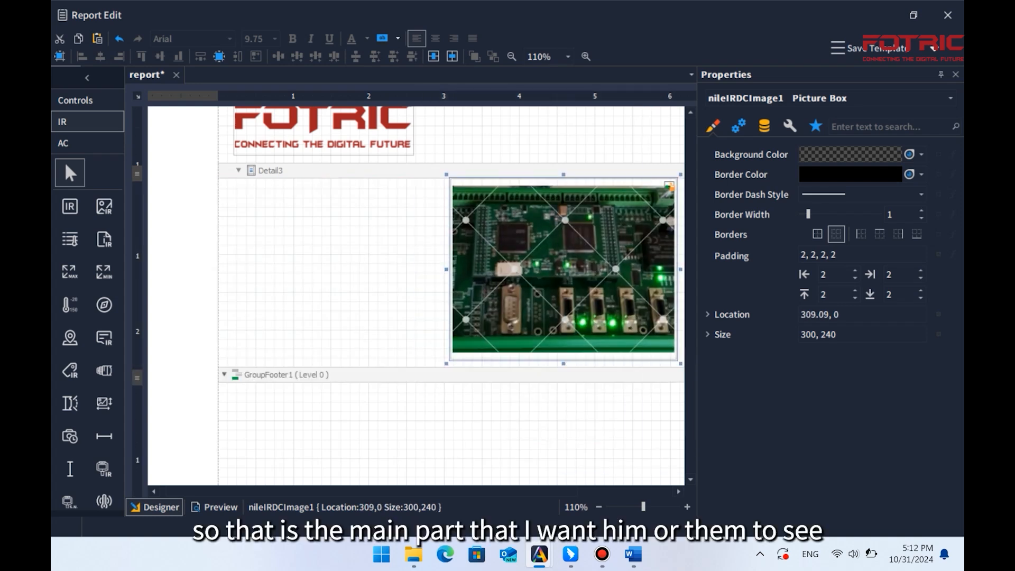
Enlarge the Detail3 band to about 340 high and place a 300 by 240 IR image below the digital image without overlap.
click(370, 318)
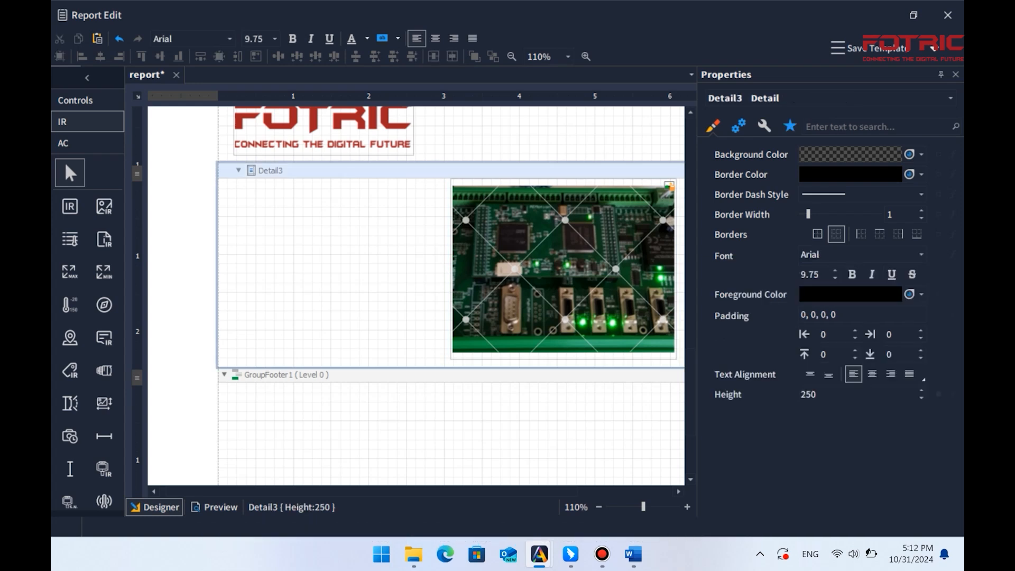
drag(370, 368, 370, 436)
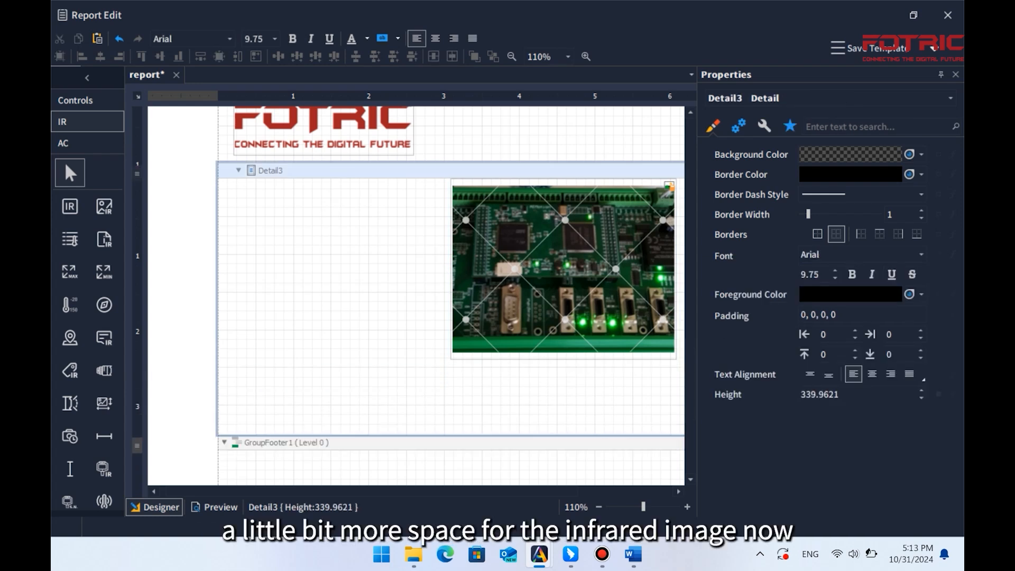
drag(70, 206, 451, 309)
scroll(559, 399, down, 3)
scroll(408, 246, down, 1)
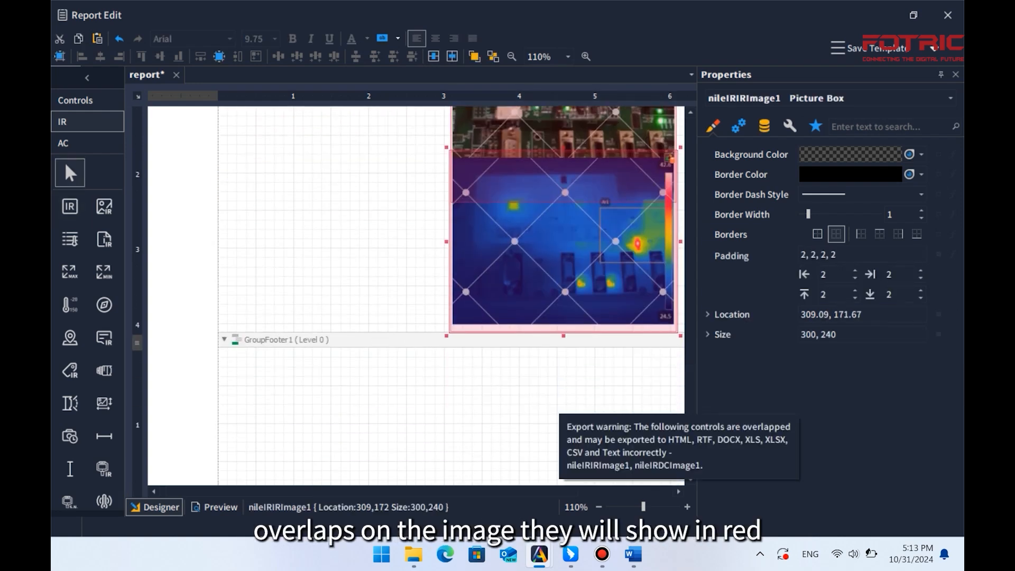
drag(563, 242, 563, 307)
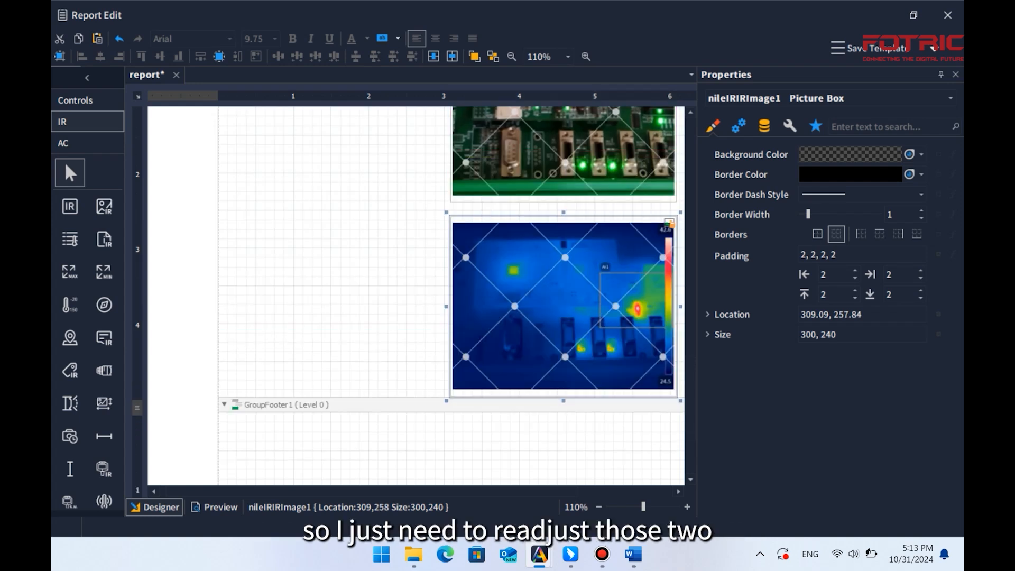
scroll(450, 296, up, 3)
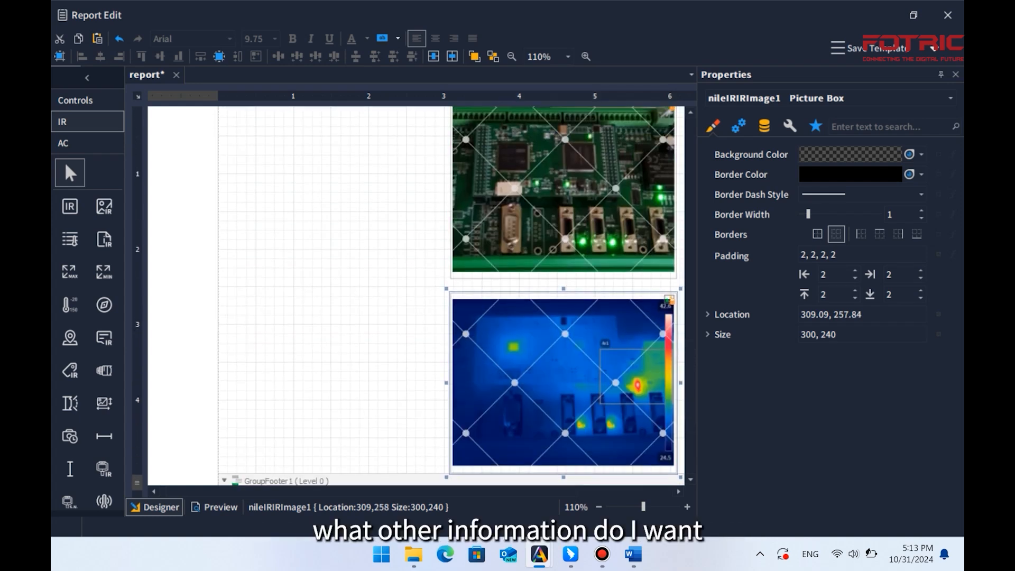
Add a text annotation label about 276 by 59 beside the digital image and prefix its field with "Asset: ".
click(359, 275)
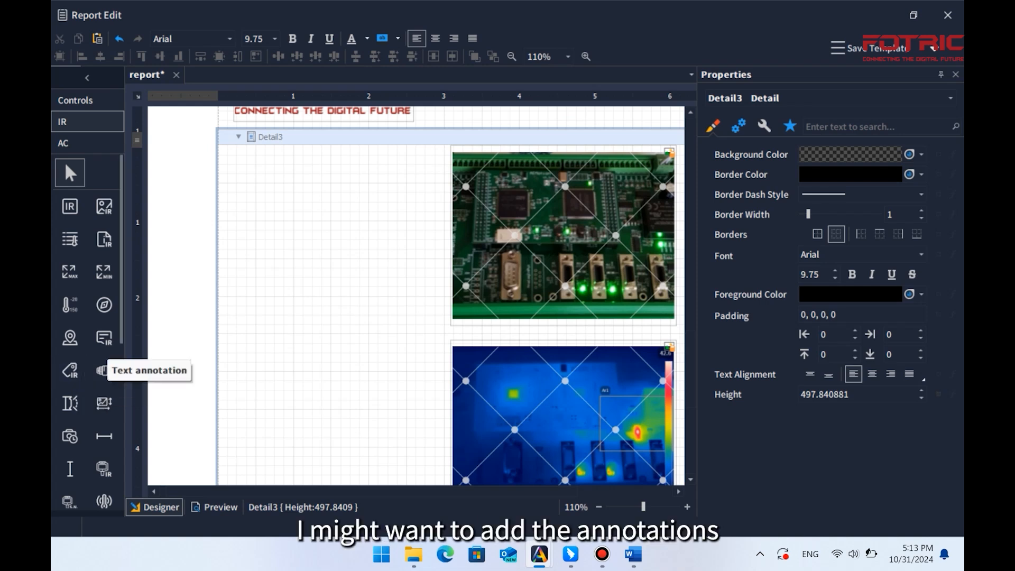
click(104, 338)
mouse_move(234, 183)
mouse_down()
mouse_move(367, 227)
mouse_move(442, 226)
mouse_up()
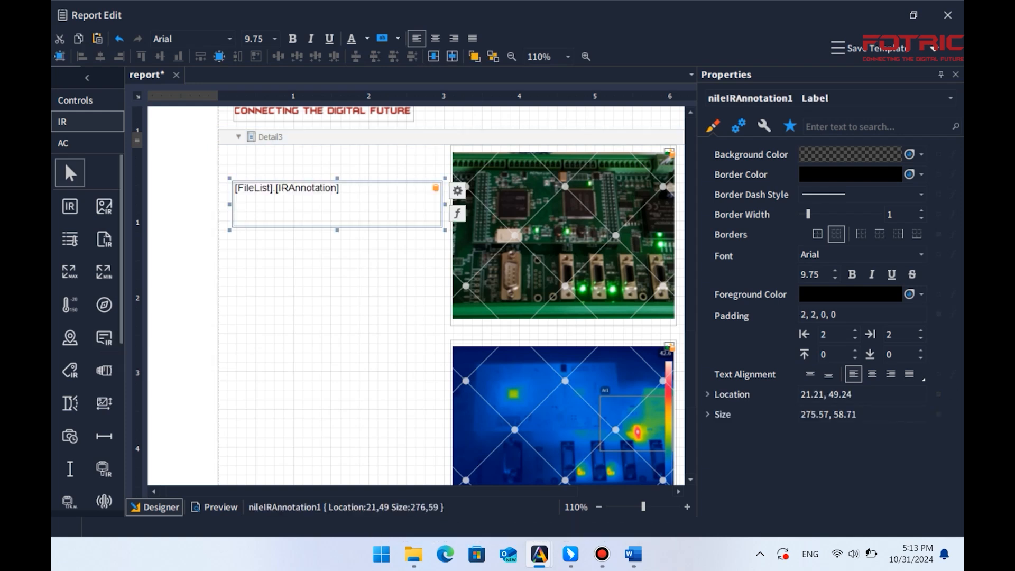
double_click(286, 189)
click(237, 189)
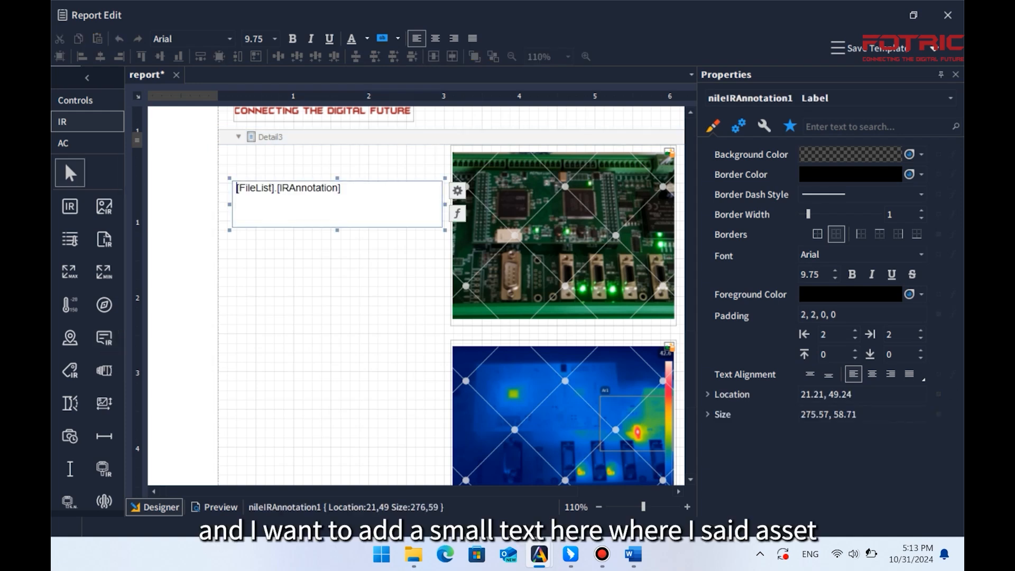
text(Asset:)
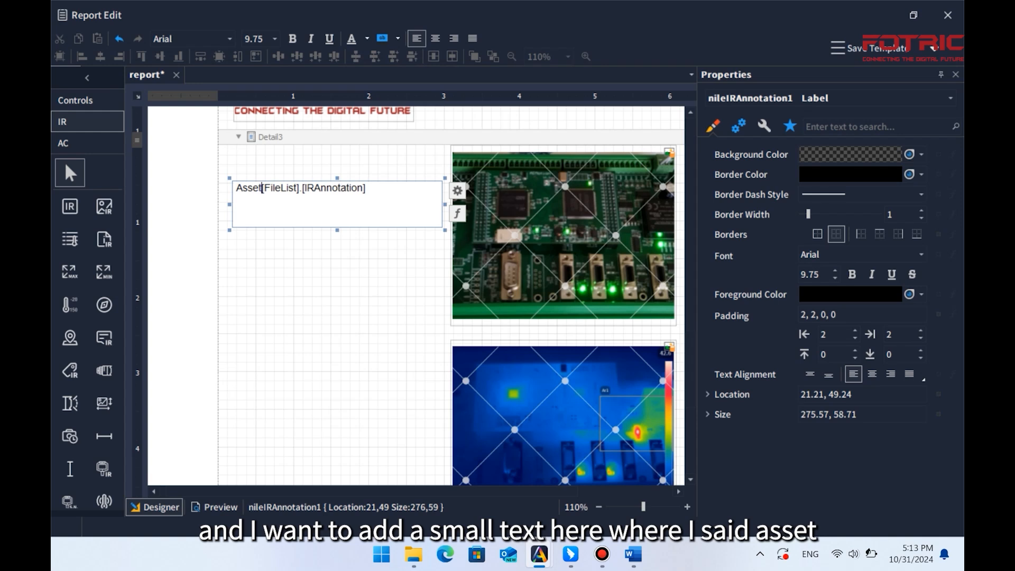
click(311, 317)
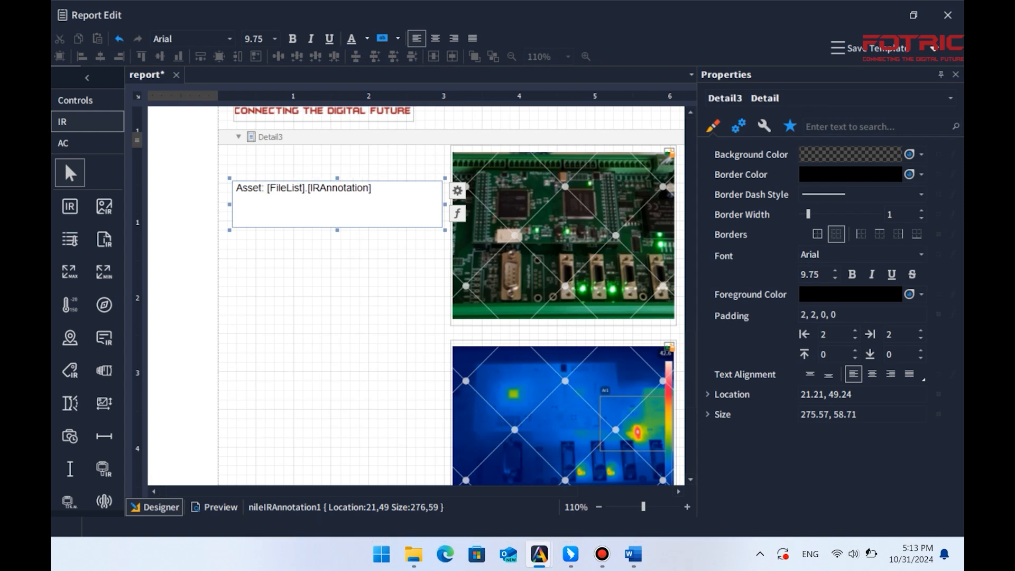
Add a 200 by 30 tag annotation label below the asset label and prefix its field with "Tag: ".
click(71, 370)
drag(239, 235, 389, 257)
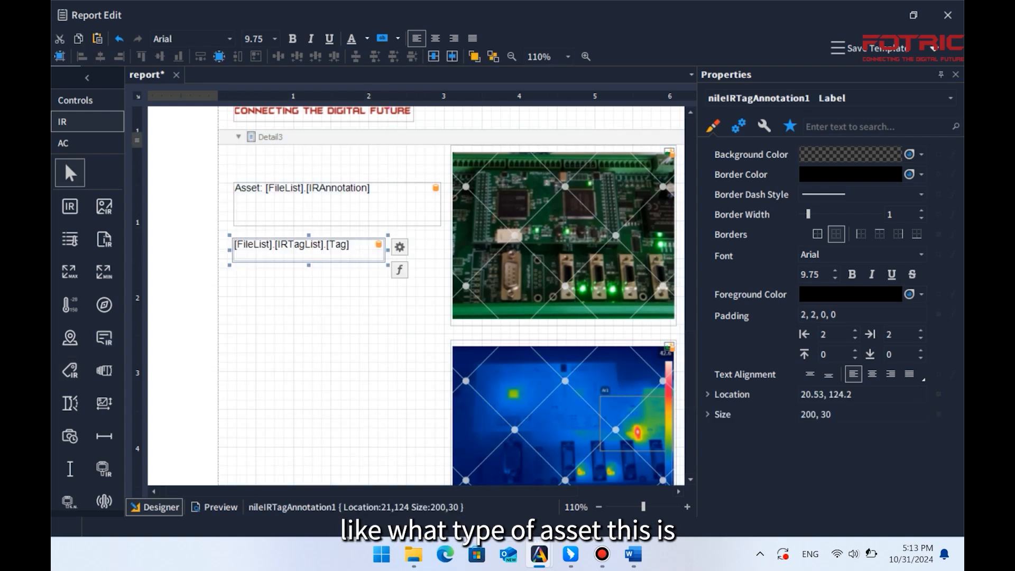
double_click(296, 245)
click(235, 245)
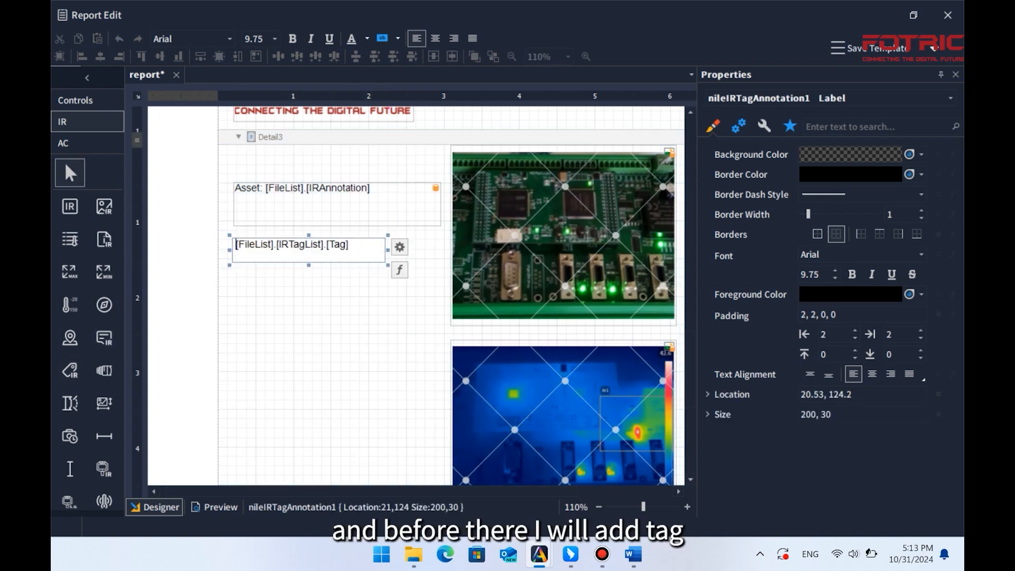
text(Tag:)
click(321, 329)
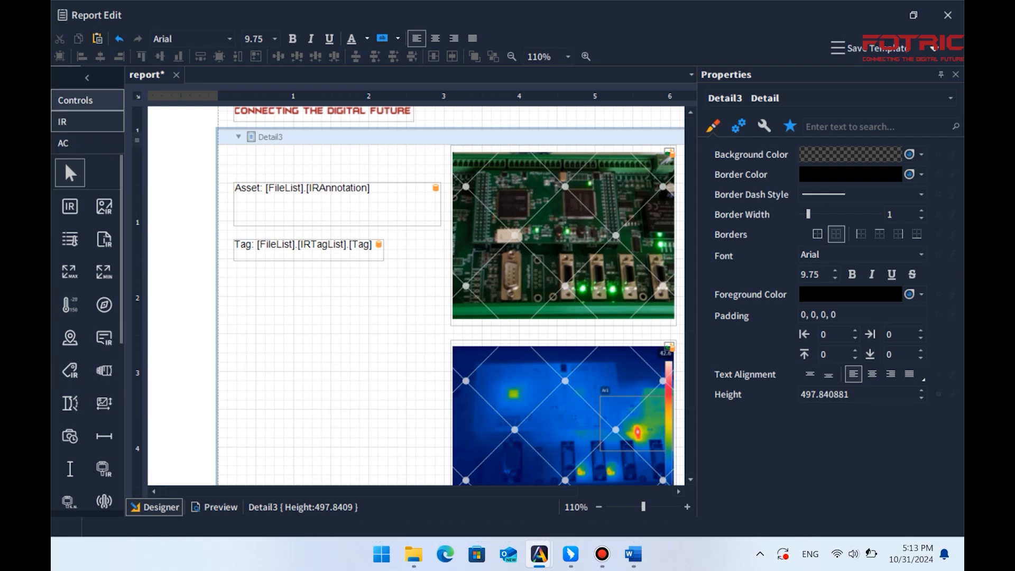
Place a three-column table about 274 by 107 below the tag label and insert a second row beneath its first row.
click(75, 100)
click(106, 240)
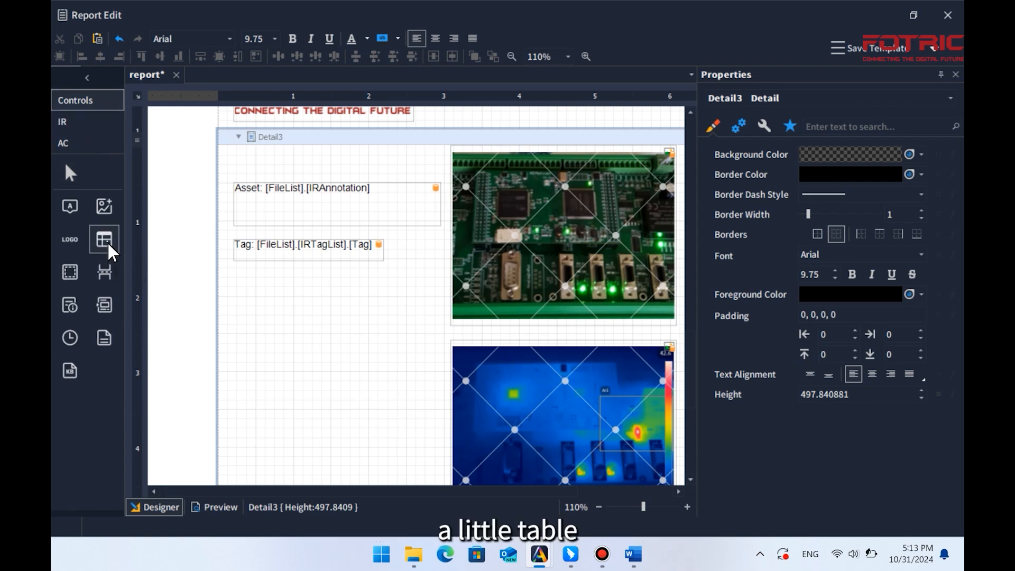
drag(234, 282, 440, 364)
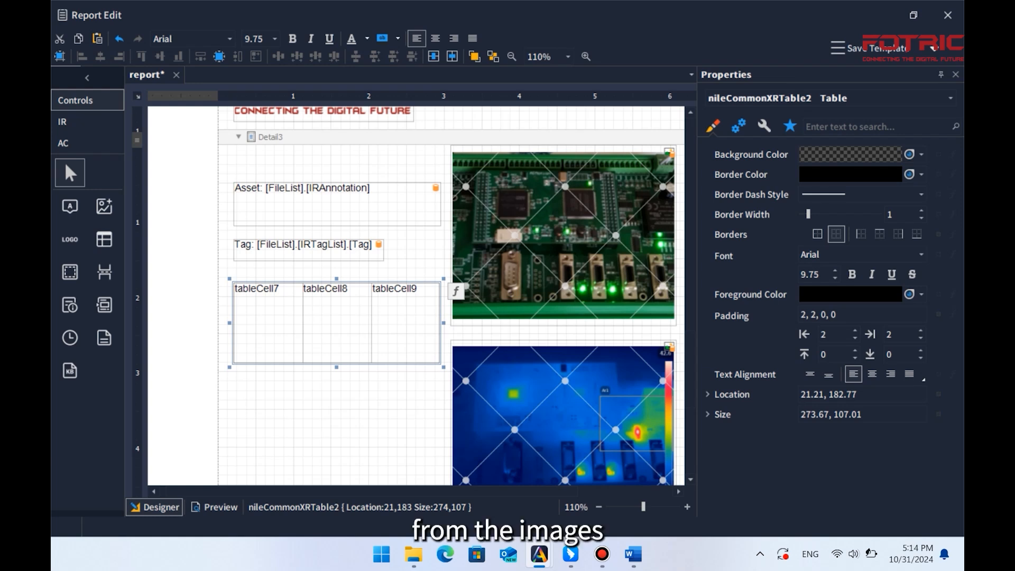
click(342, 338)
right_click(342, 339)
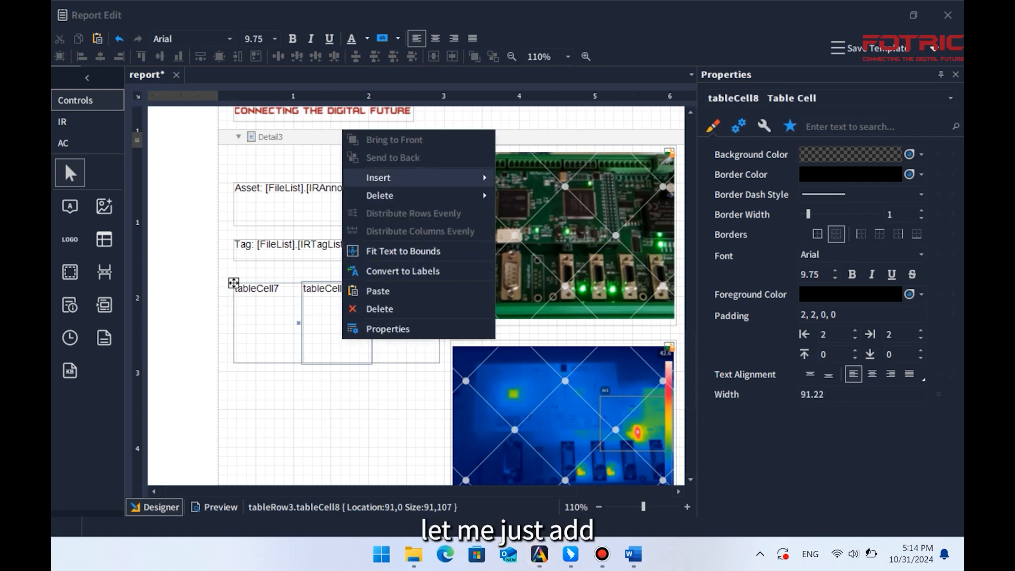
mouse_move(378, 178)
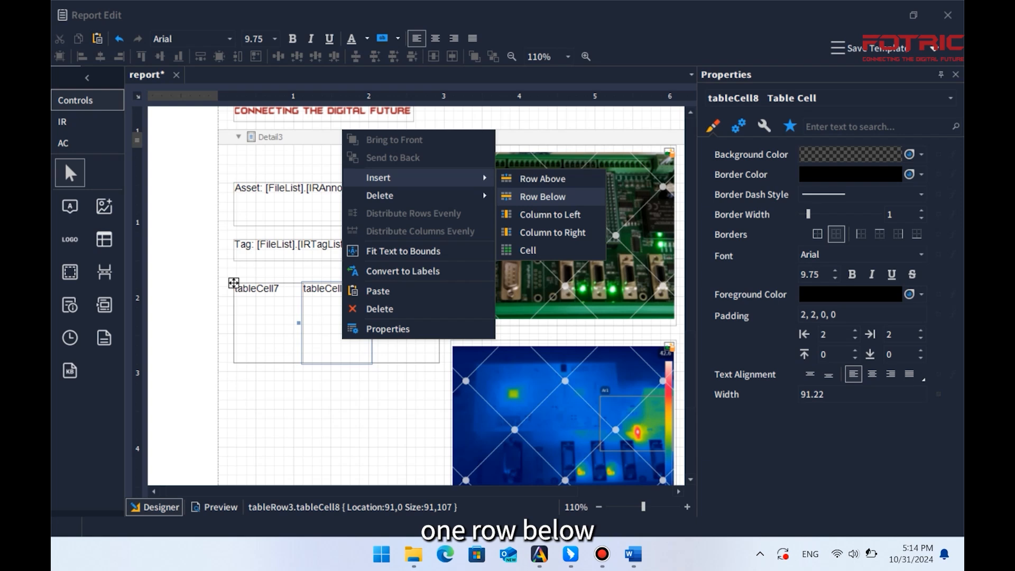
click(543, 197)
click(337, 404)
Fill the new table's first row with the headings "Sp1", "Ar1" and "Delta T".
click(268, 328)
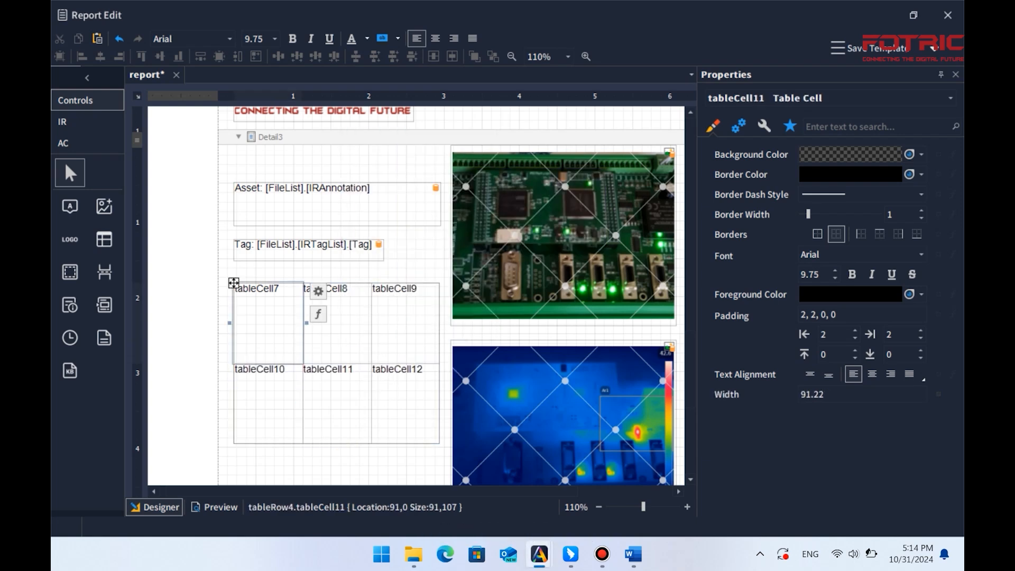
double_click(269, 324)
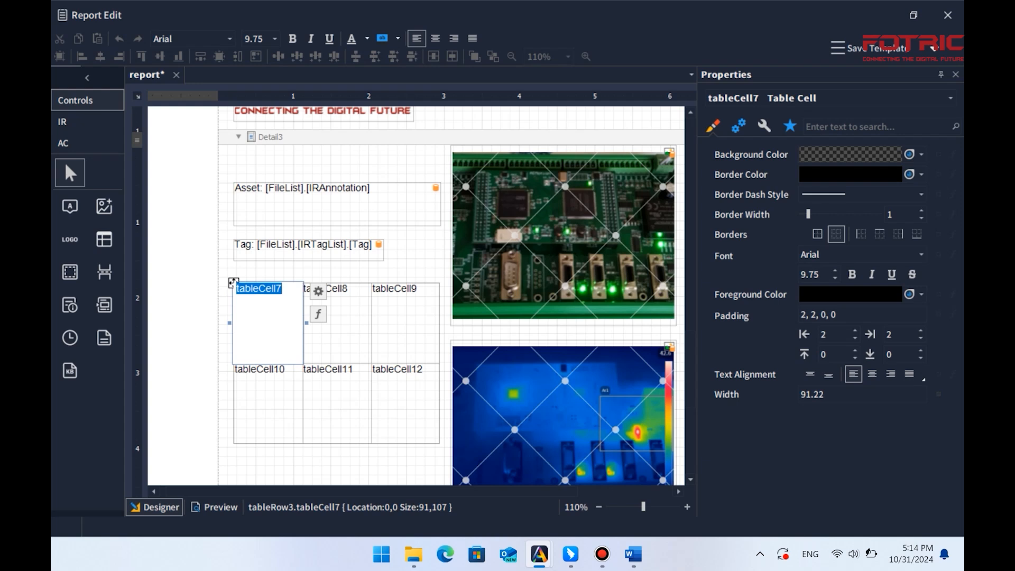
text(Sp1)
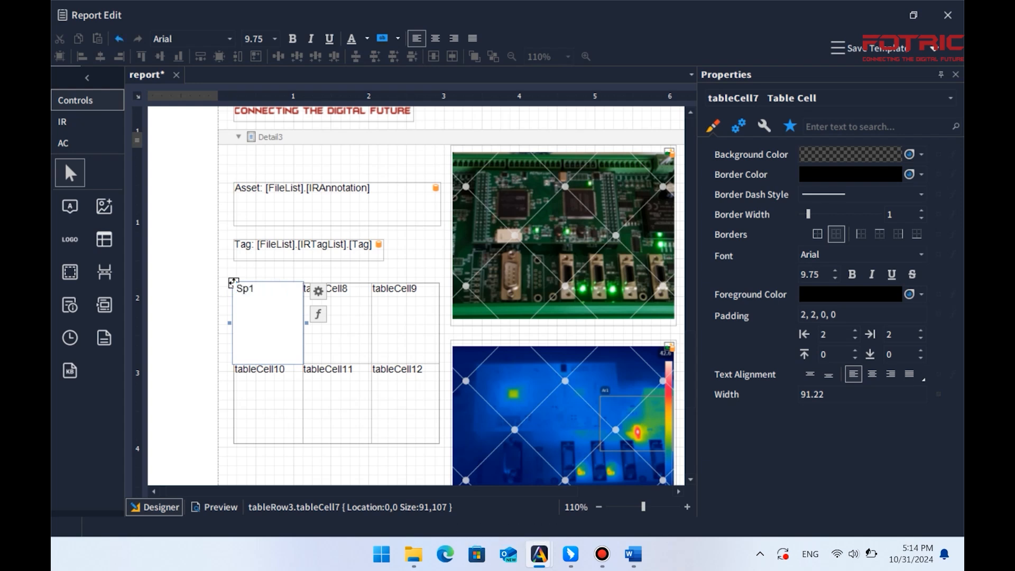
key(Down)
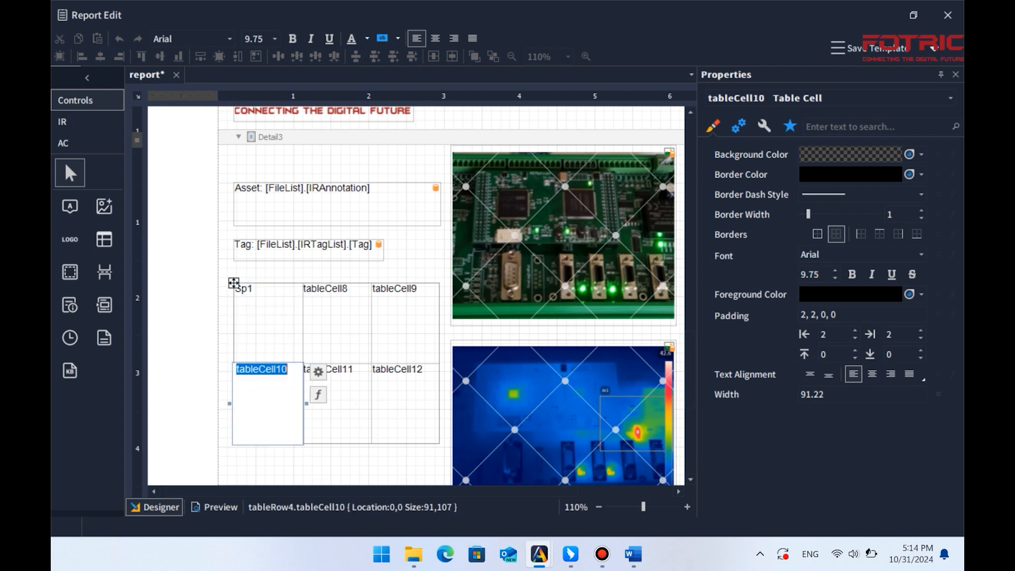
key(Up)
key(Right)
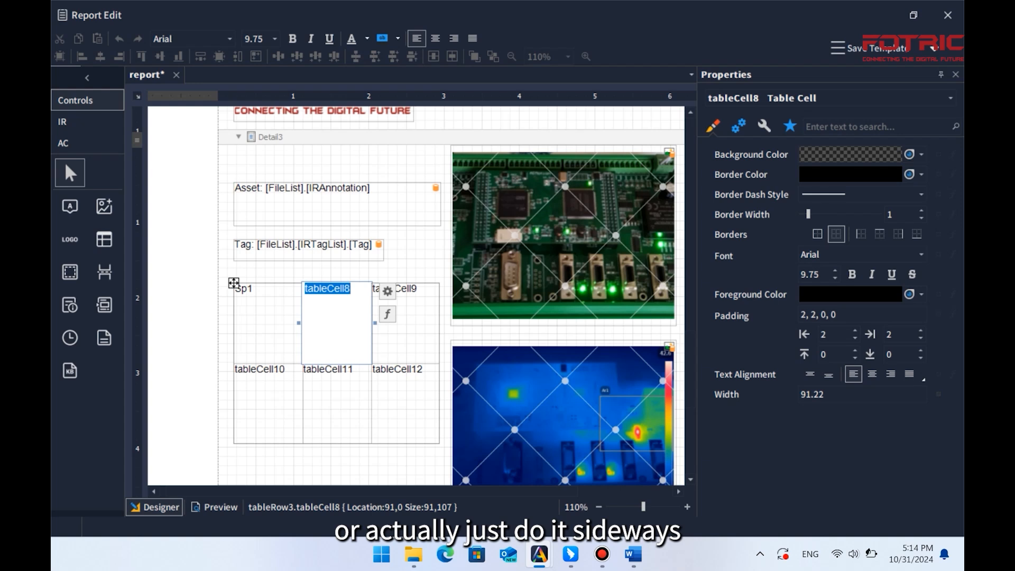
text(Ar1)
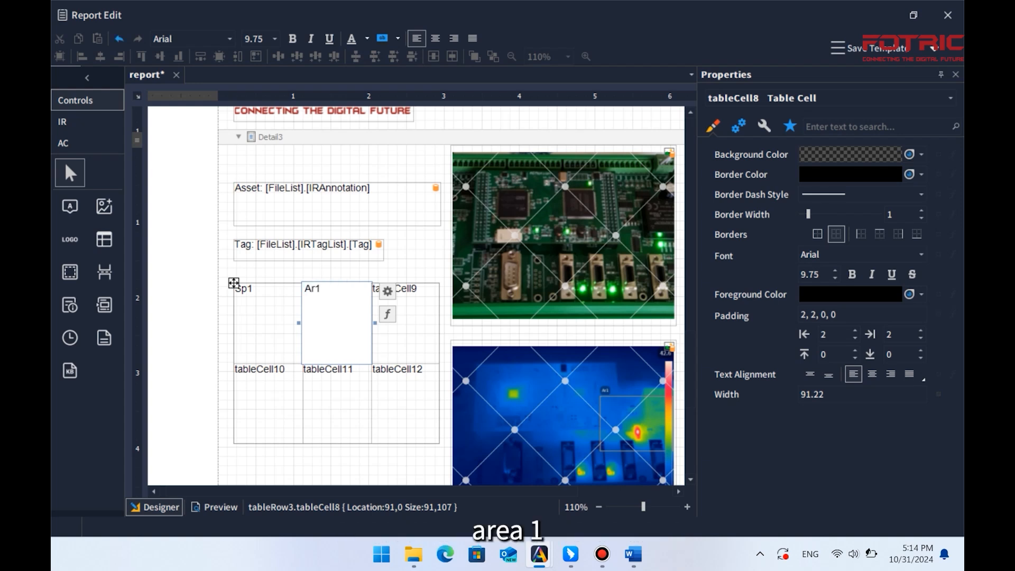
key(Right)
text(Delta)
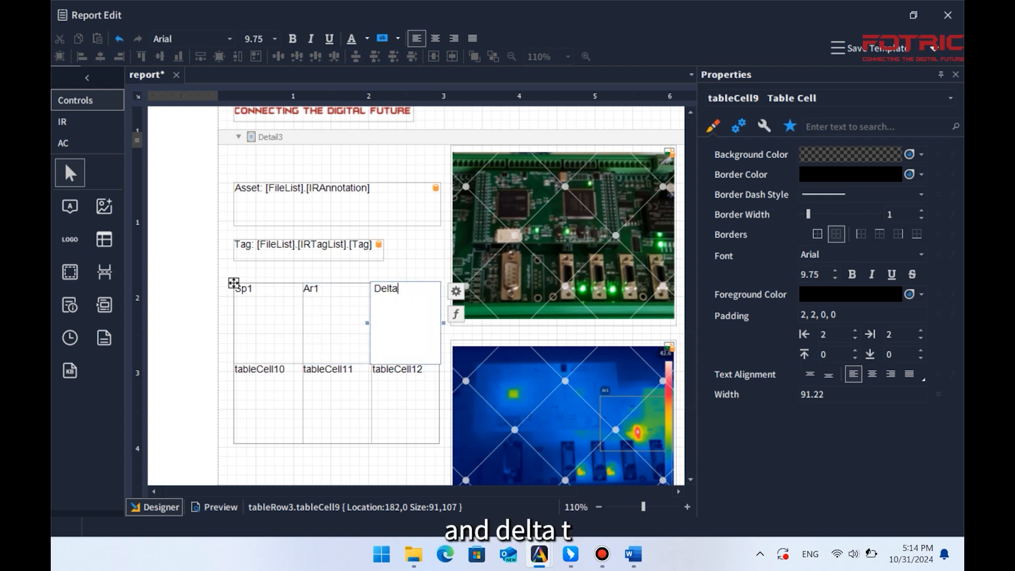
key(Tab)
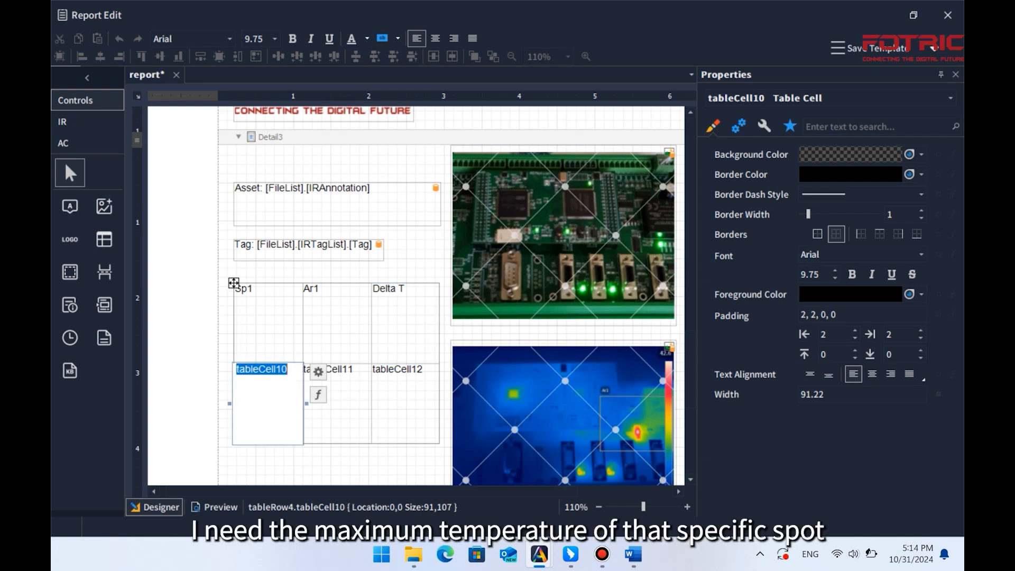
Try to clear the cell under Sp1 and fit a Region maxT field into it.
key(BackSpace)
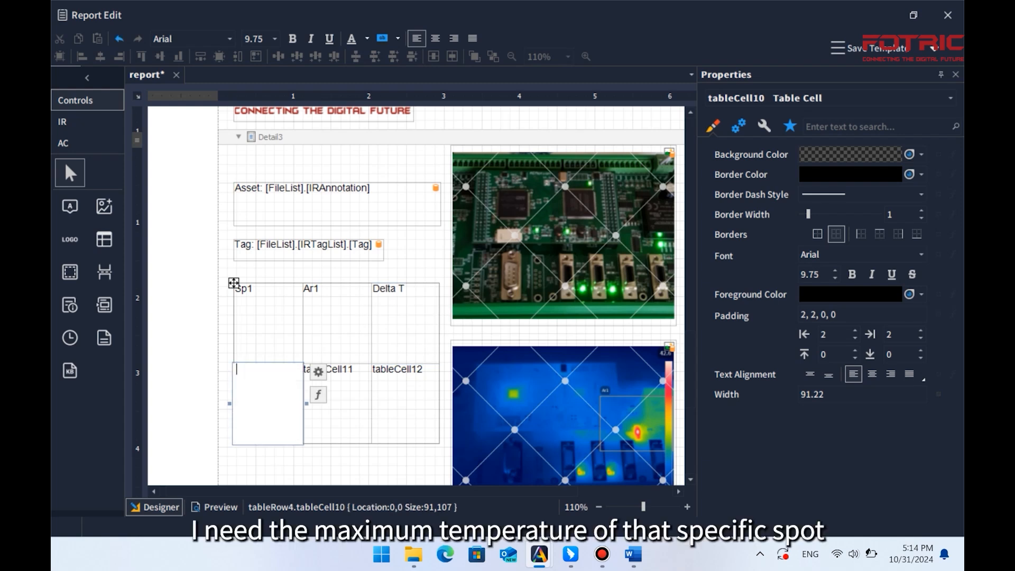
click(268, 323)
click(268, 403)
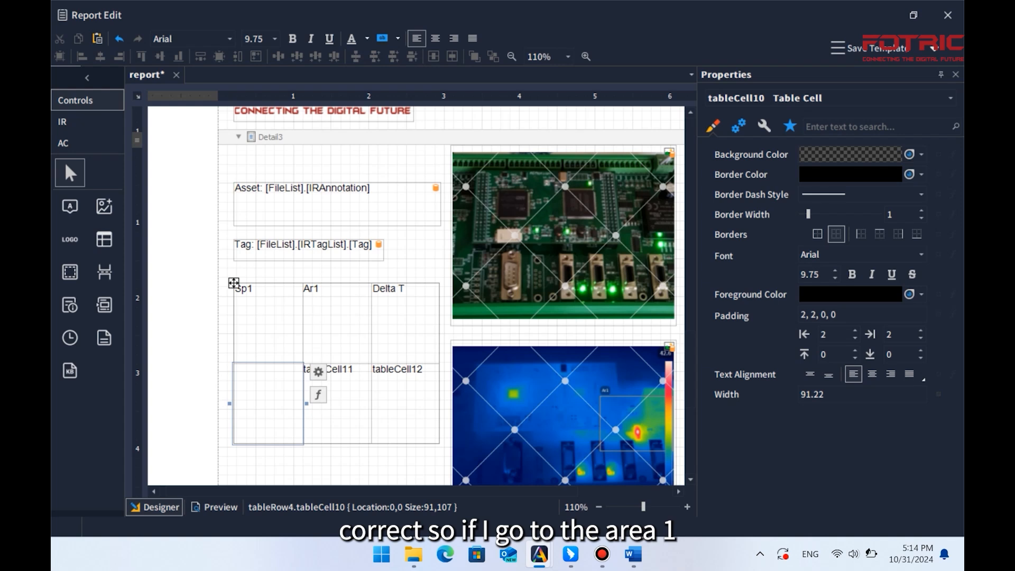
click(79, 121)
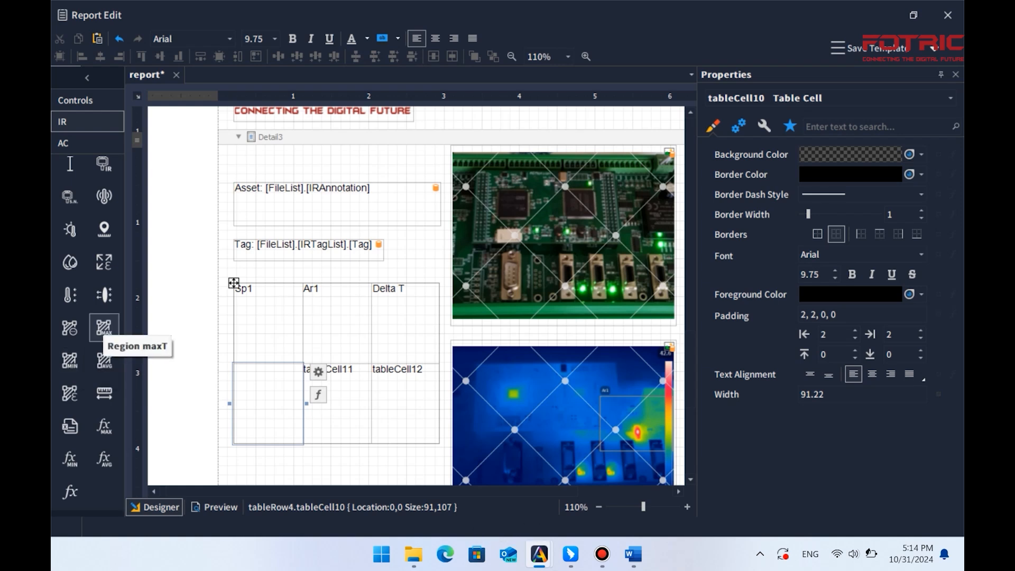
drag(105, 328, 235, 394)
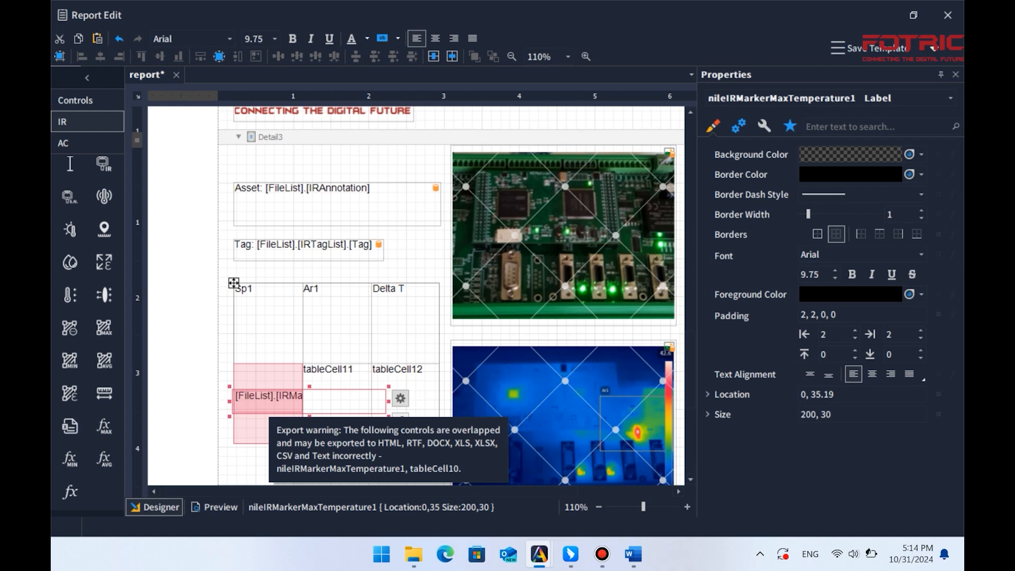
drag(389, 386, 298, 384)
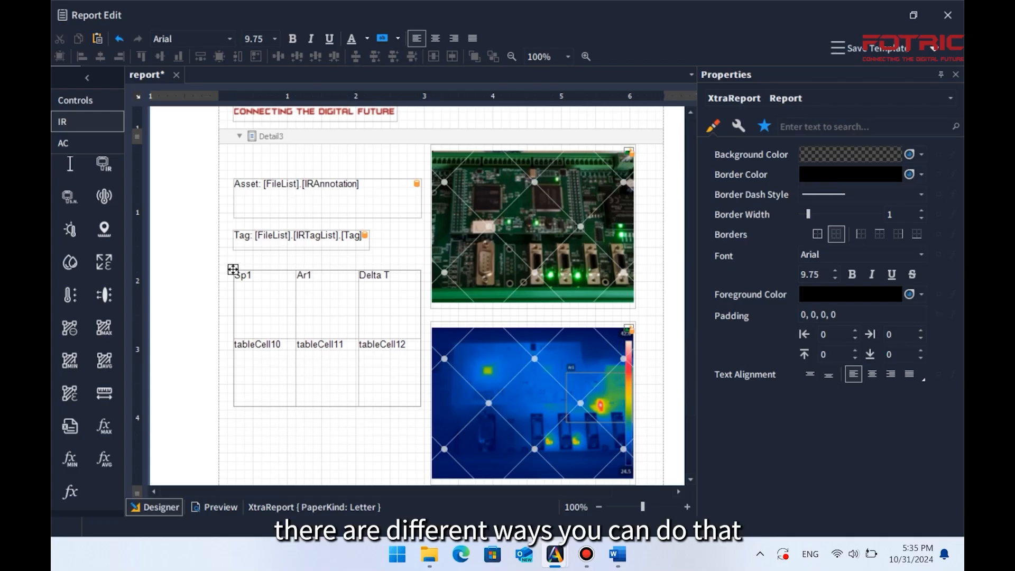
Try to build the expression [IRMarkerList].[MaxTemperature] for the text of the cell under Sp1.
click(264, 371)
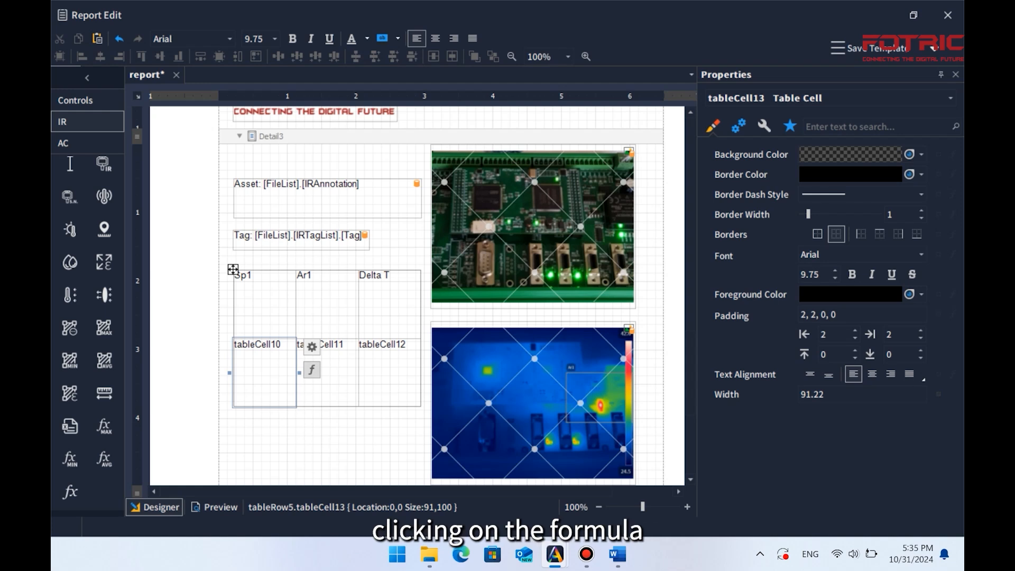
click(312, 369)
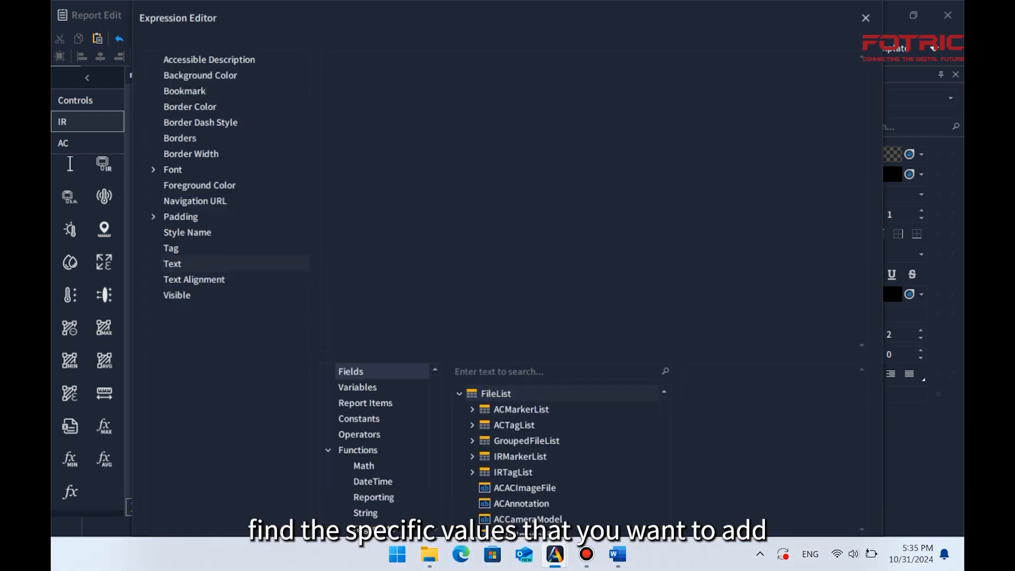
click(472, 456)
scroll(555, 457, down, 1)
scroll(555, 457, down, 1)
scroll(555, 457, up, 2)
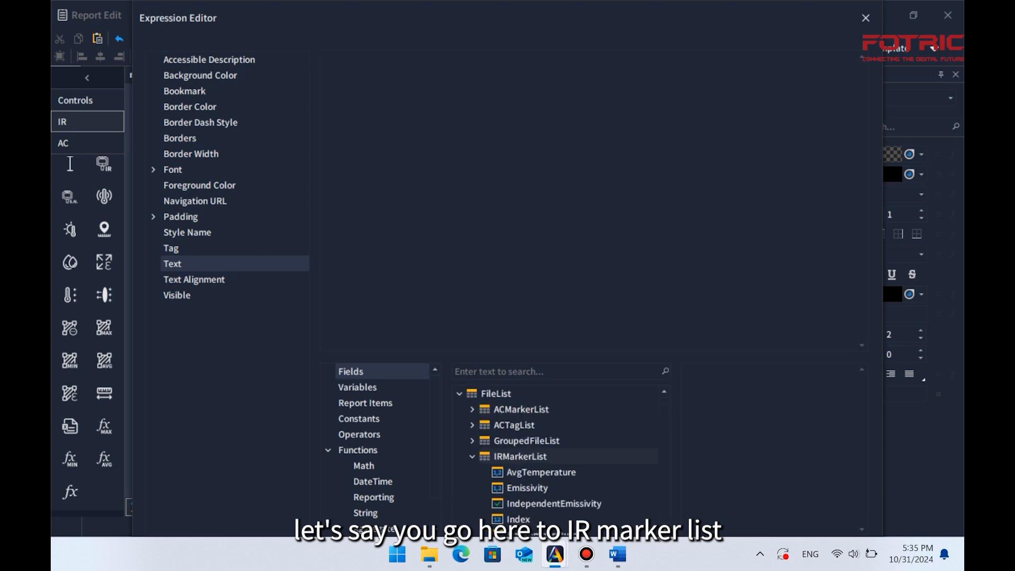
scroll(556, 457, down, 2)
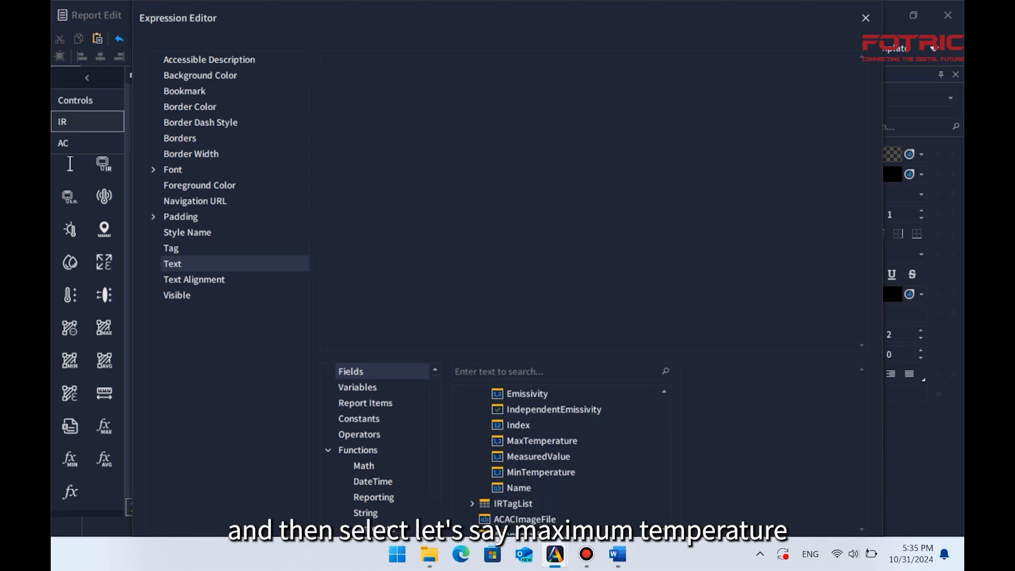
click(542, 441)
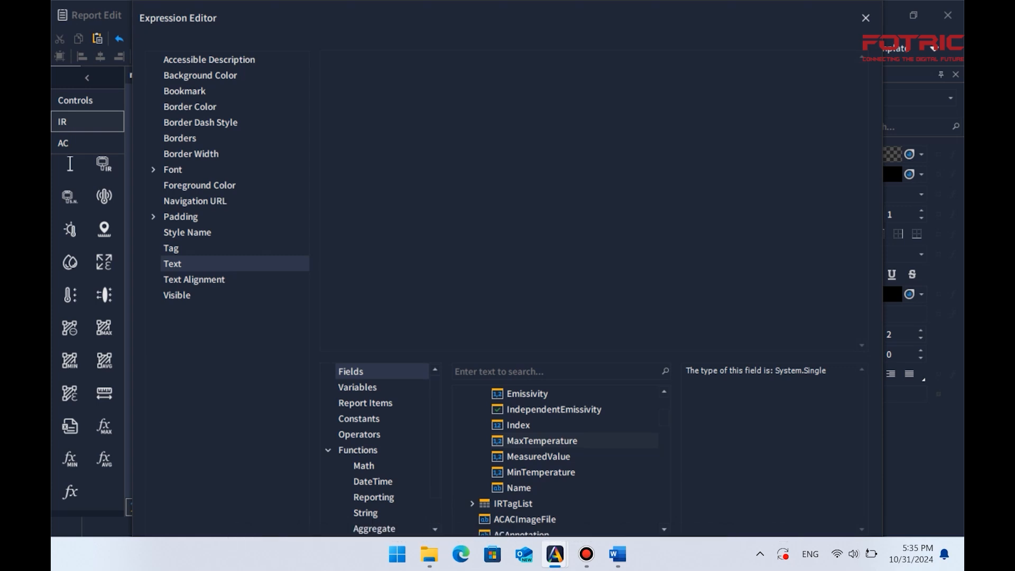
double_click(542, 441)
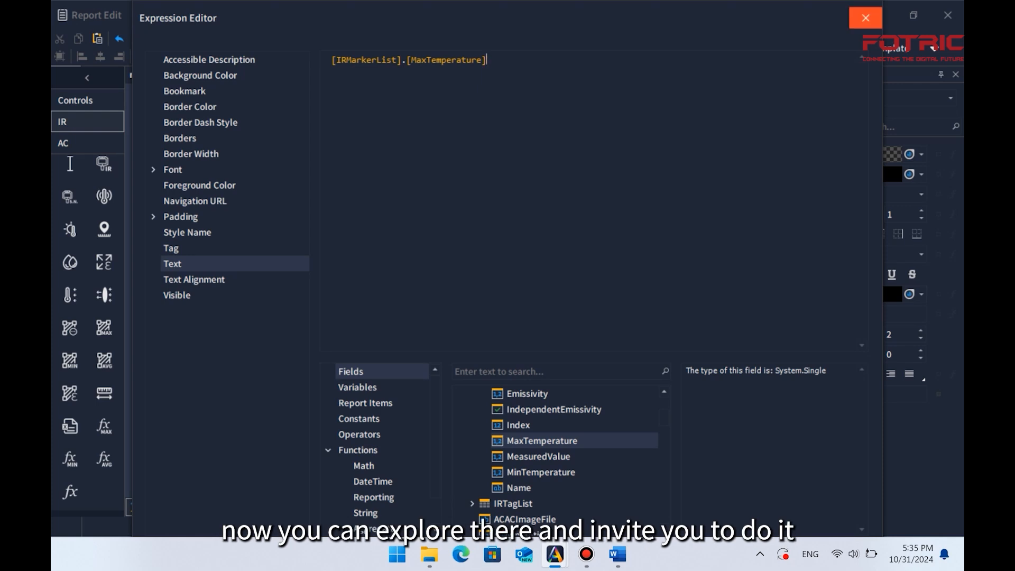
click(865, 18)
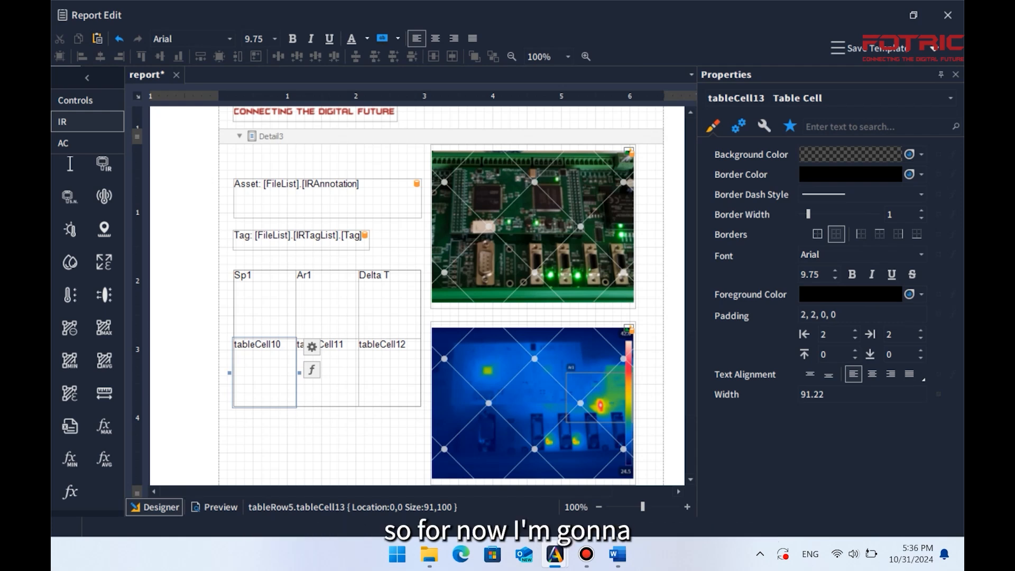
Save the report template and open the SummaryTableTemplate preset at its Infrared Image section.
click(873, 48)
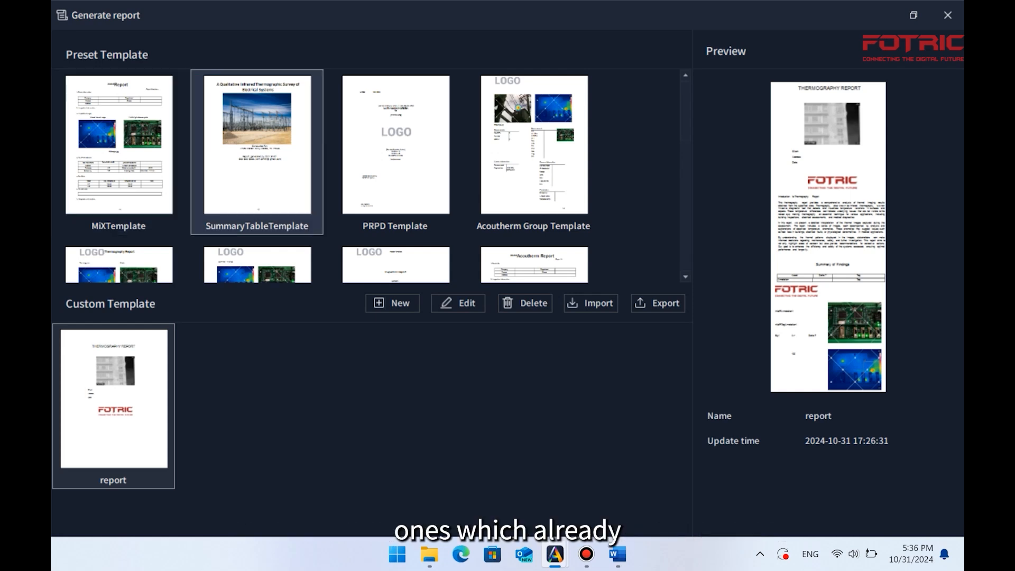
double_click(257, 152)
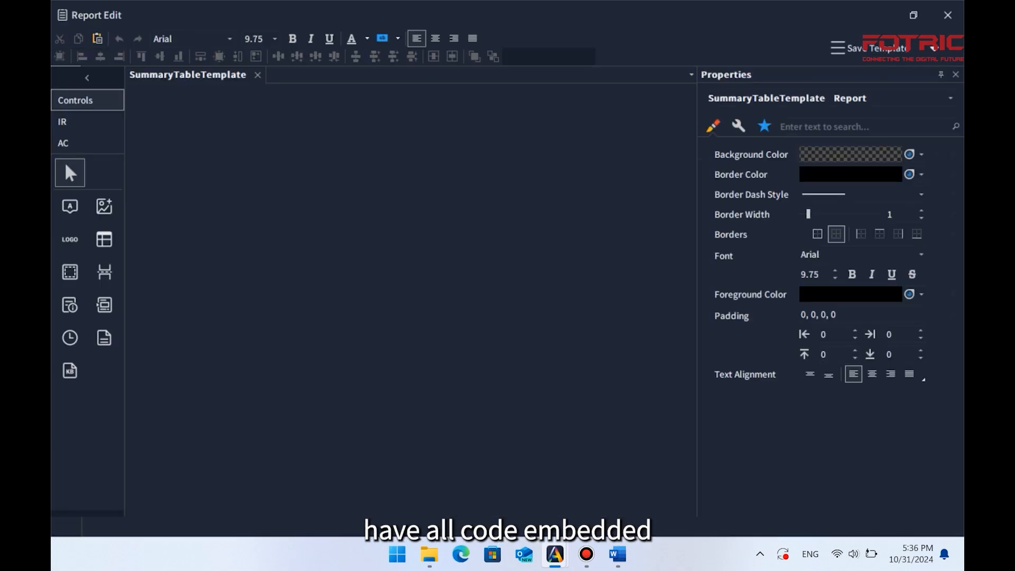
scroll(417, 297, down, 20)
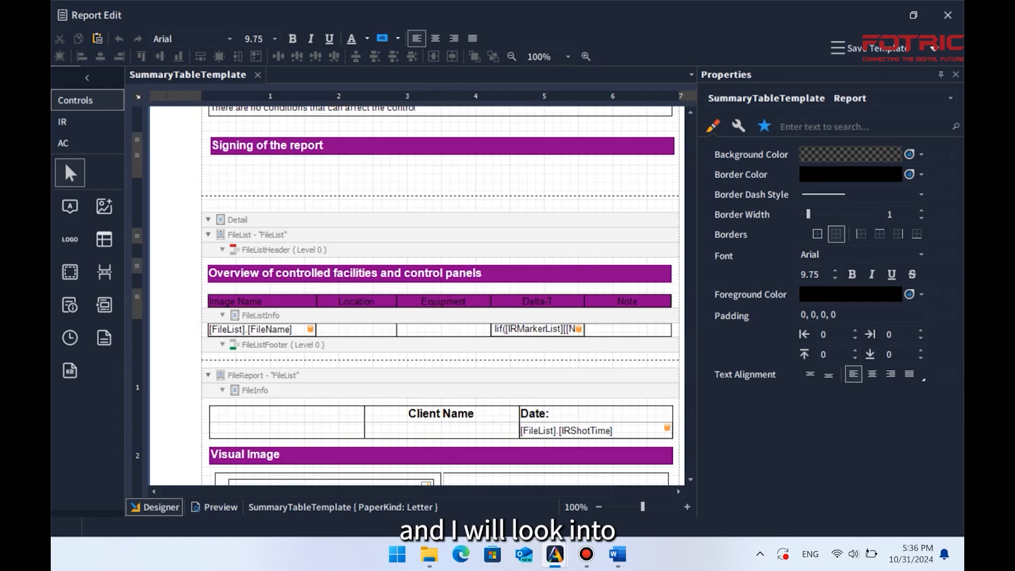
scroll(417, 297, up, 1)
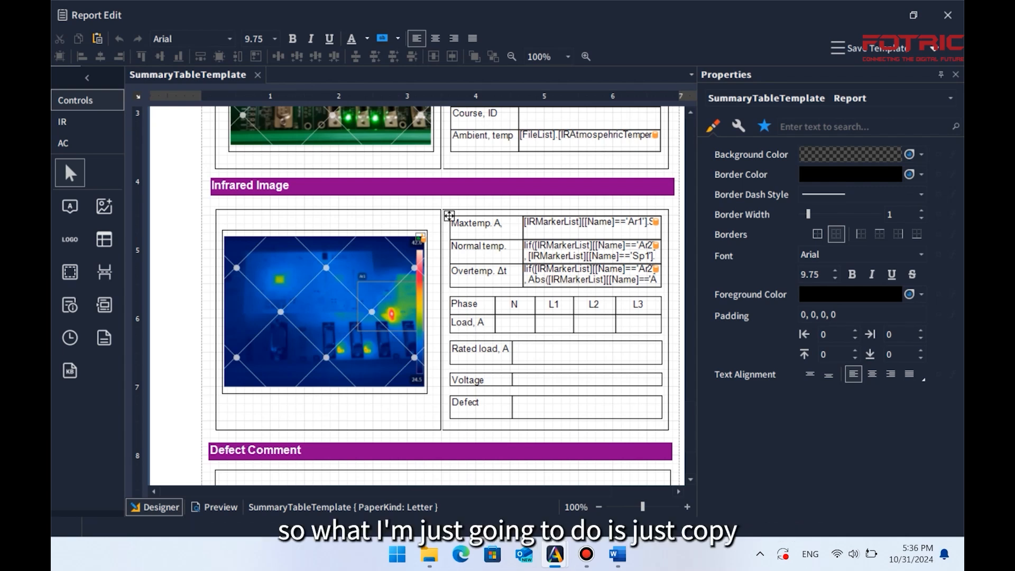
Copy the Maxtemp expression [IRMarkerList][[Name]=='Ar1'].Single([MaxTemperature]) into Word, a few lines below the text of INTRO.docx.
double_click(590, 228)
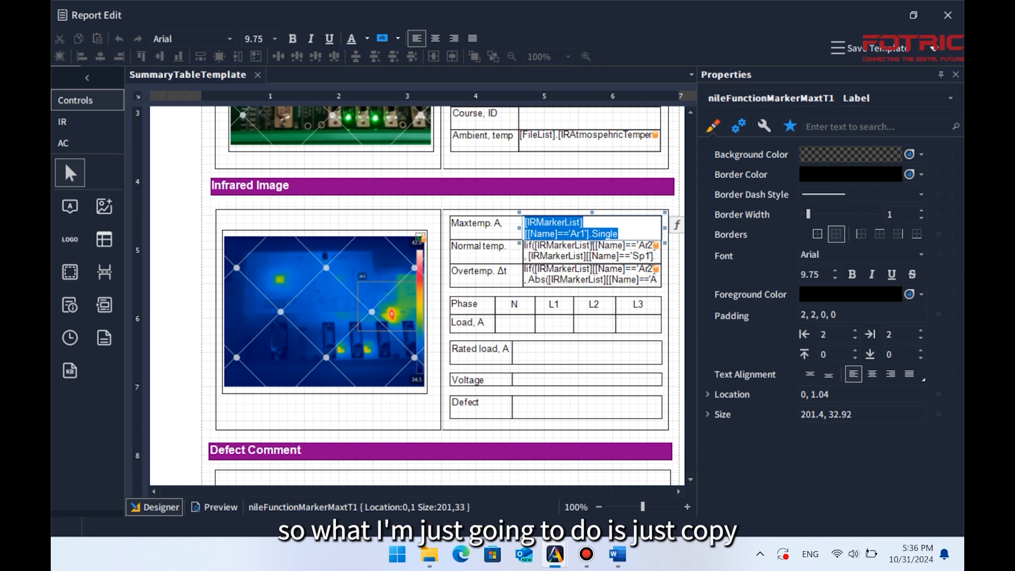
click(617, 554)
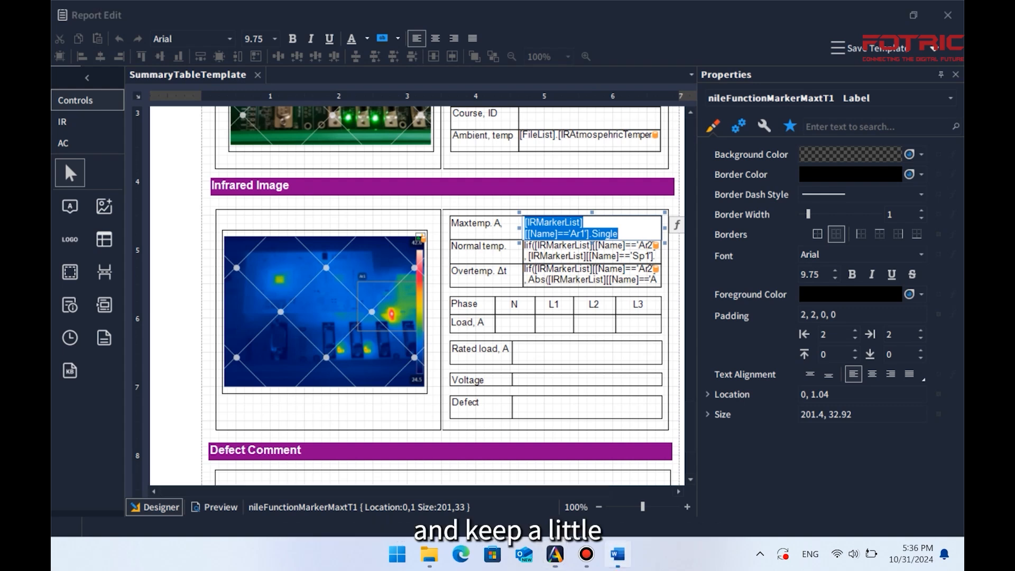
scroll(510, 332, down, 5)
click(461, 291)
key(Return)
key(Return)
key(Return)
text([IRMarkerList][[Name]=='Ar1'].Single([MaxTemperature]))
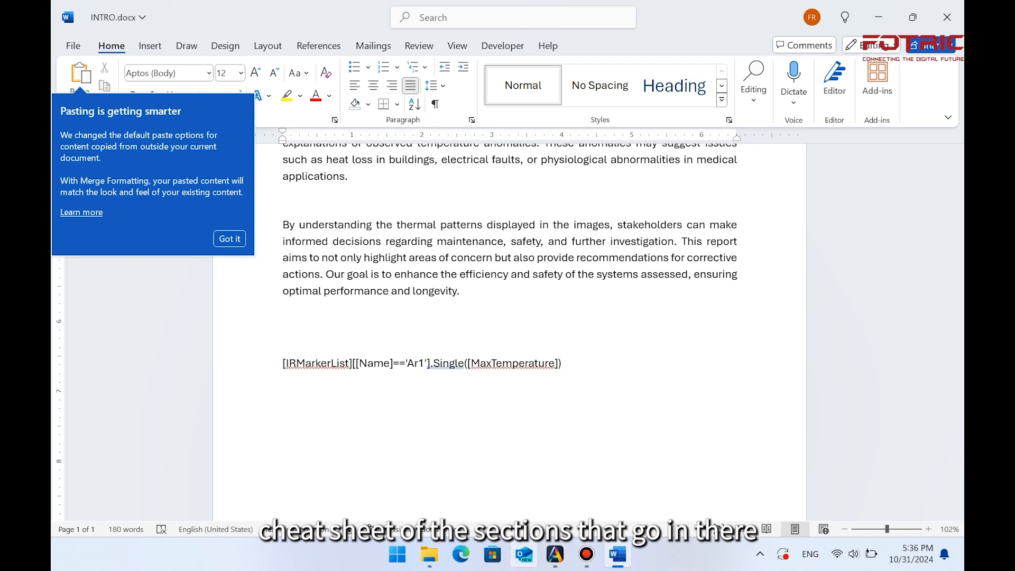
Copy the Normal temp. expression from SummaryTableTemplate into INTRO.docx in Word, below the Ar1 expression.
click(556, 554)
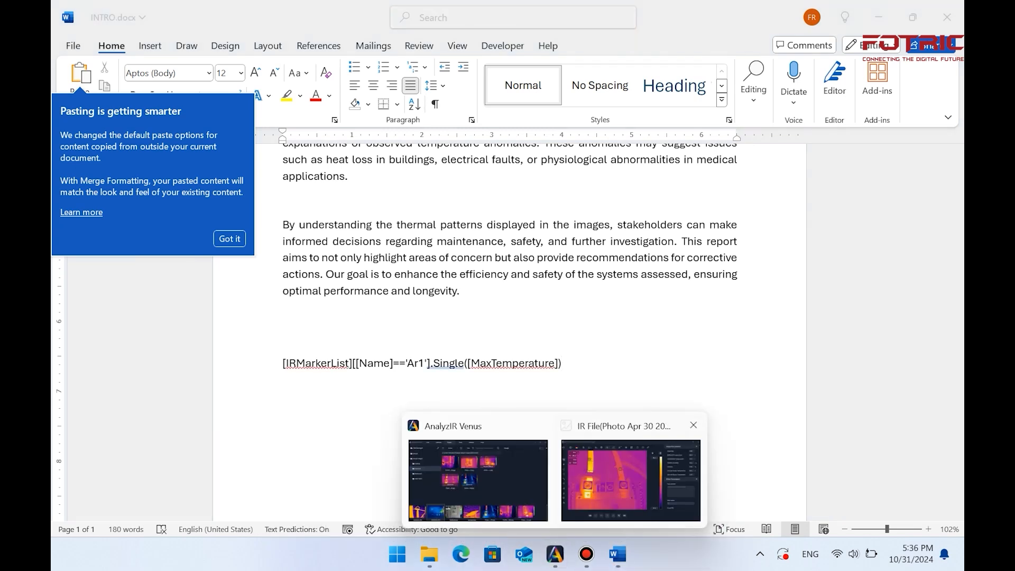
click(478, 479)
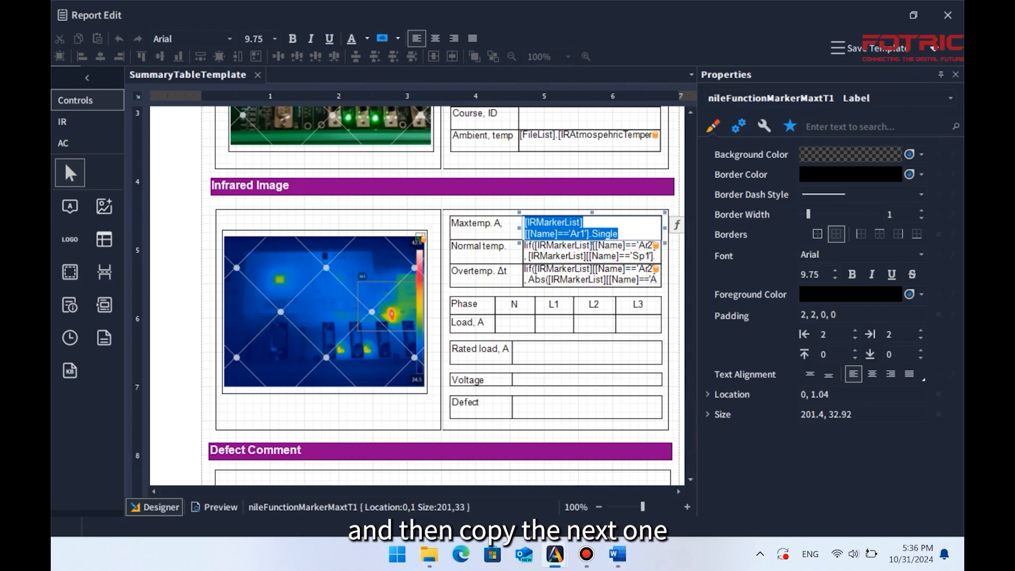
double_click(591, 253)
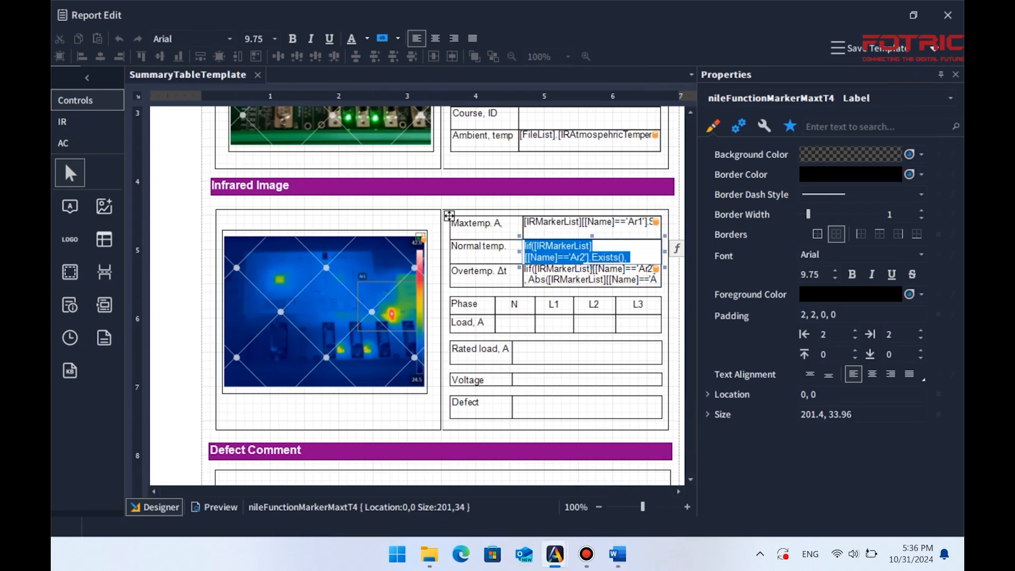
click(617, 554)
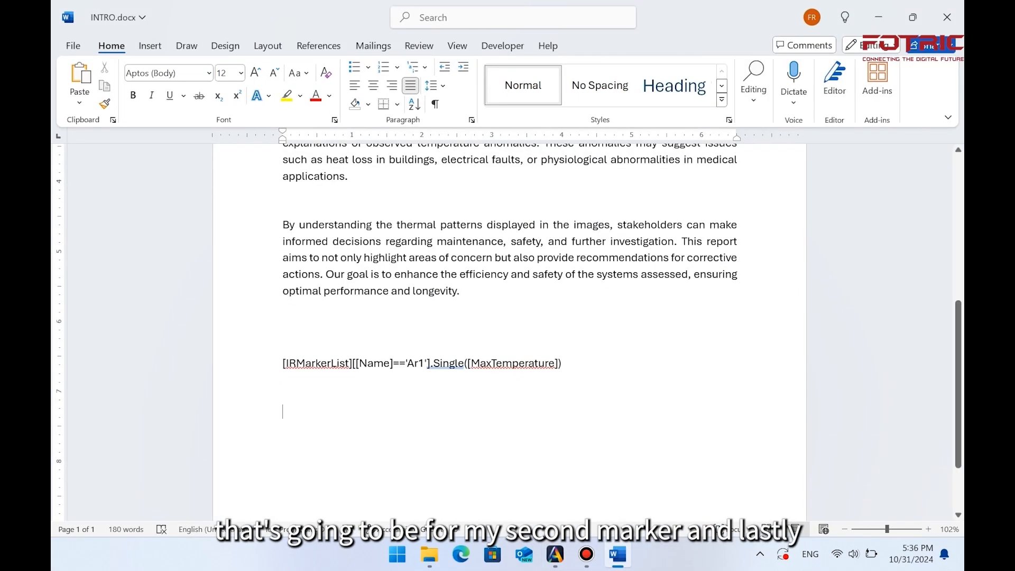
text(Iif([IRMarkerList][[Name]=='Ar2'].Exists(), [IRMarkerList][[Name]=='Ar2'].Single([MaxTemperature]) , [IRMarkerList][[Name]=='Ar1'].Single([MaxTemperature])))
Copy the Overtemp. Δt expression from SummaryTableTemplate to the end of INTRO.docx in Word and hide the white space between pages.
key(alt+Tab)
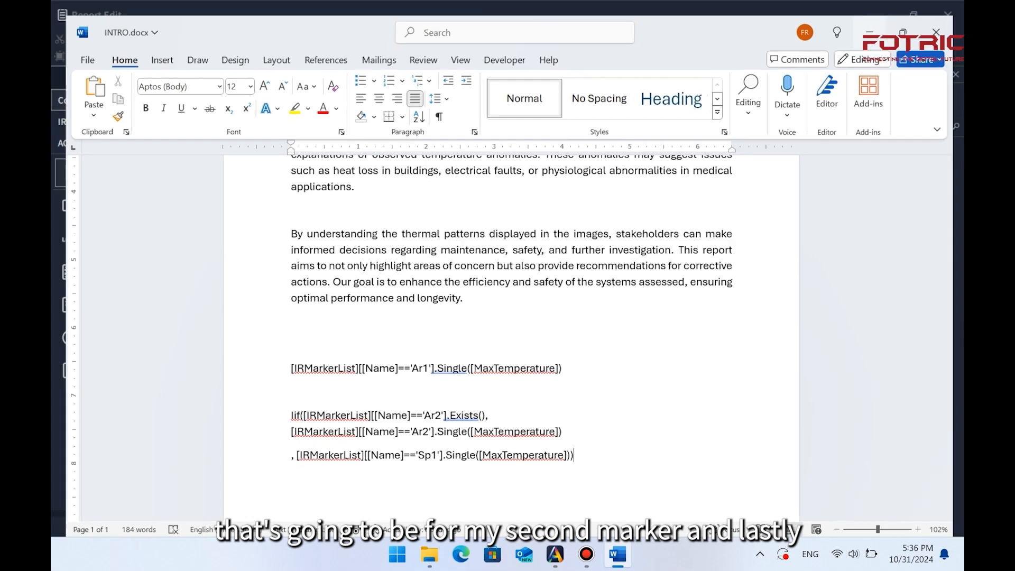
double_click(591, 275)
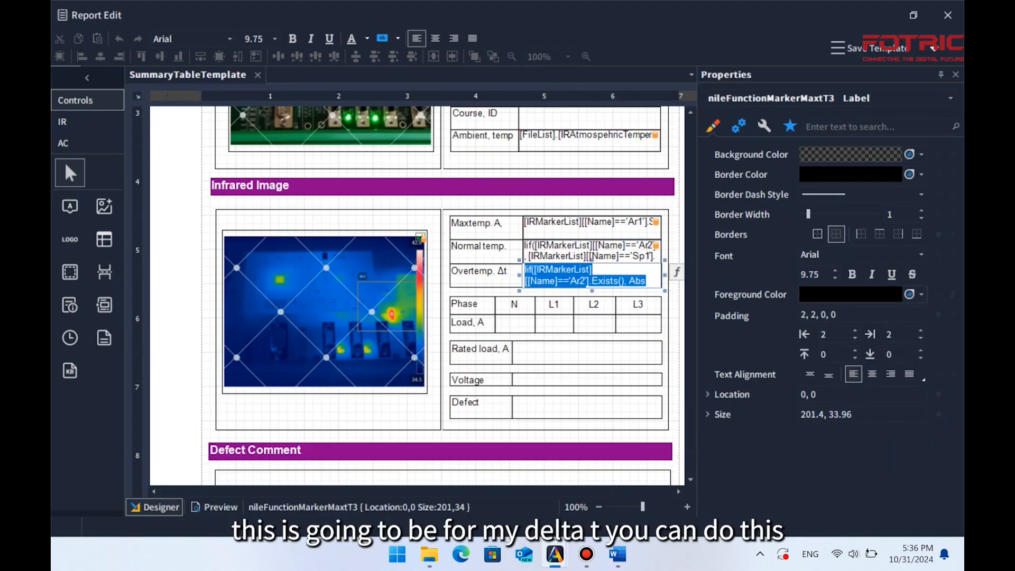
key(alt+Tab)
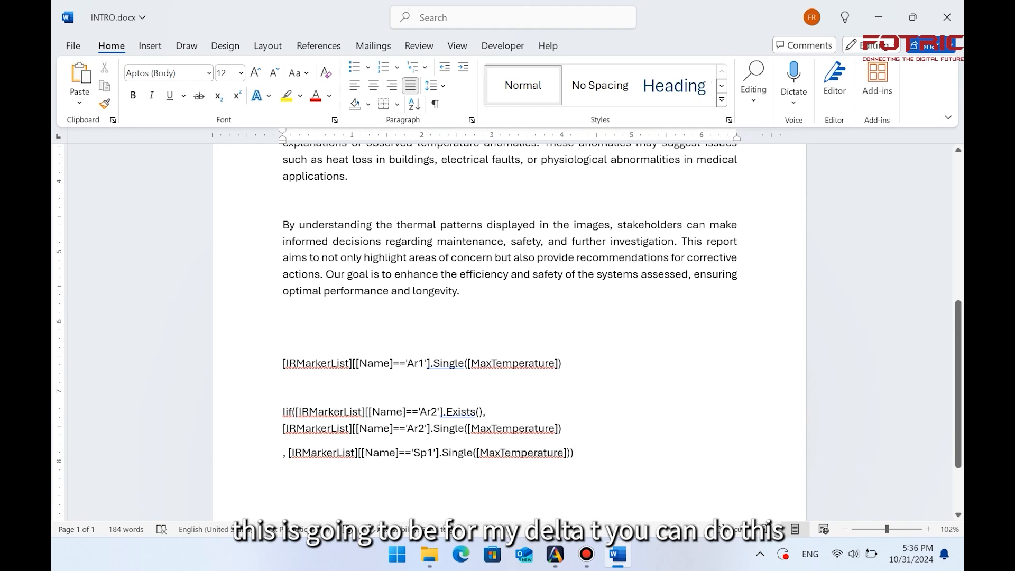
key(Return)
key(Return)
key(Return)
key(Return)
key(Return)
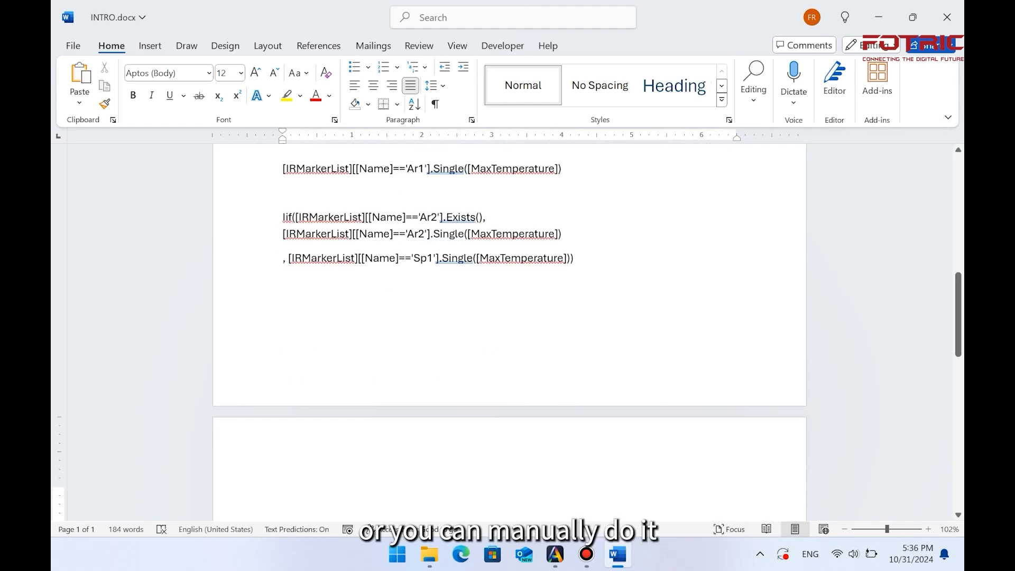
text(Iif([IRMarkerList][[Name]=='Ar2'].Exists(), Abs([IRMarkerList][[Name]=='Ar1'].Single([MaxTemperature])-[IRMarkerList][[Name]=='Ar2'].Single([MaxTemperature])) ,	Abs([IRMarkerList][[Name]=='Ar1'].Single([MaxTemperature])-[IRMarkerList][[Name]=='Sp1'].Single([MaxTemperature])) ))
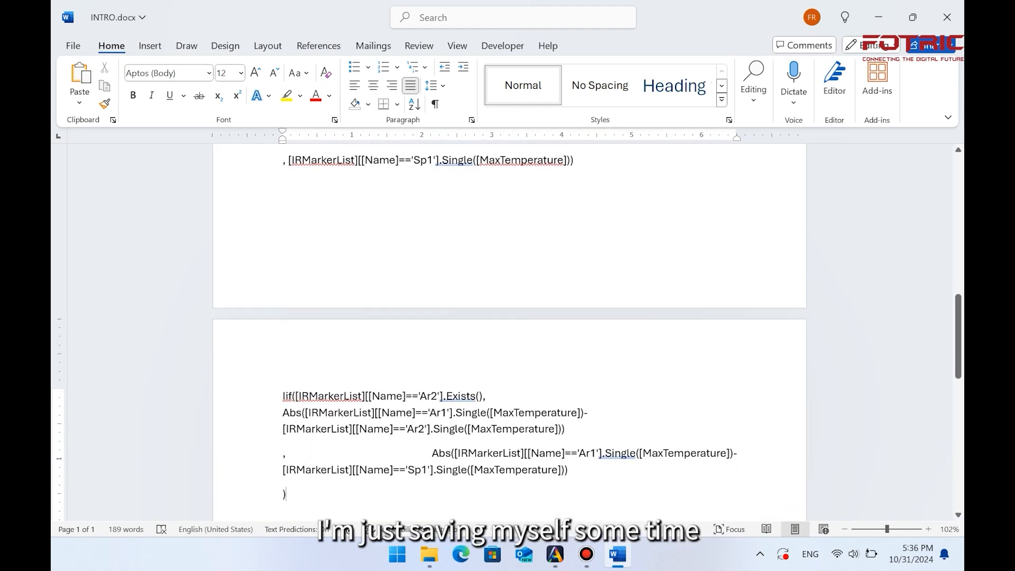
double_click(509, 313)
scroll(510, 317, up, 4)
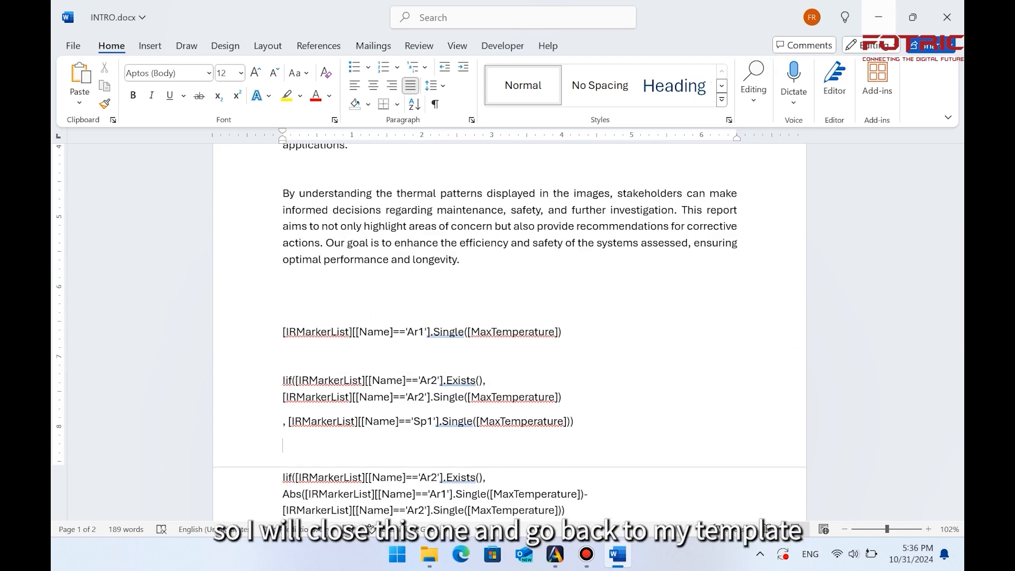
Minimize Word, close SummaryTableTemplate and reopen the custom template "report" for editing.
click(879, 18)
click(949, 15)
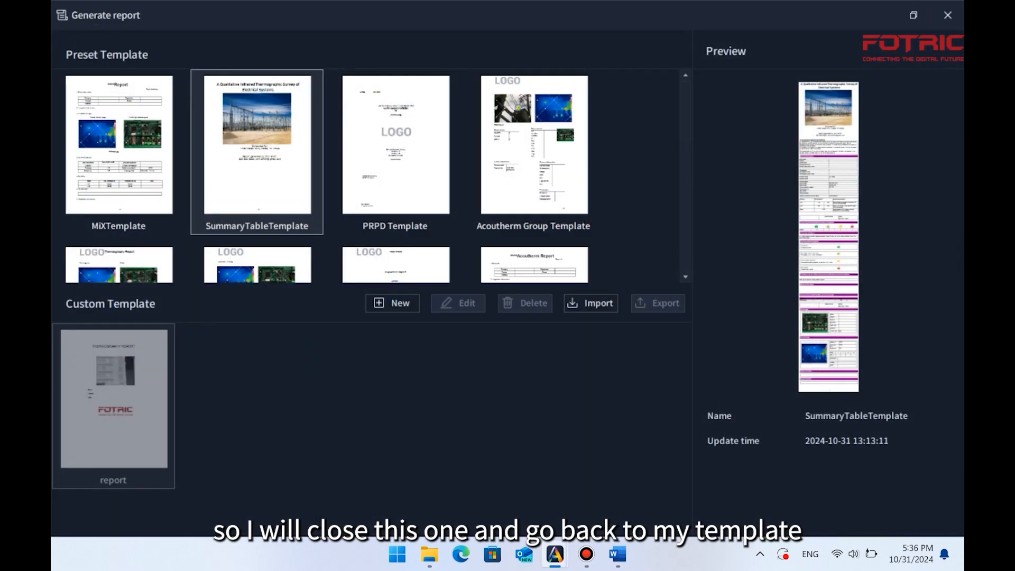
double_click(114, 399)
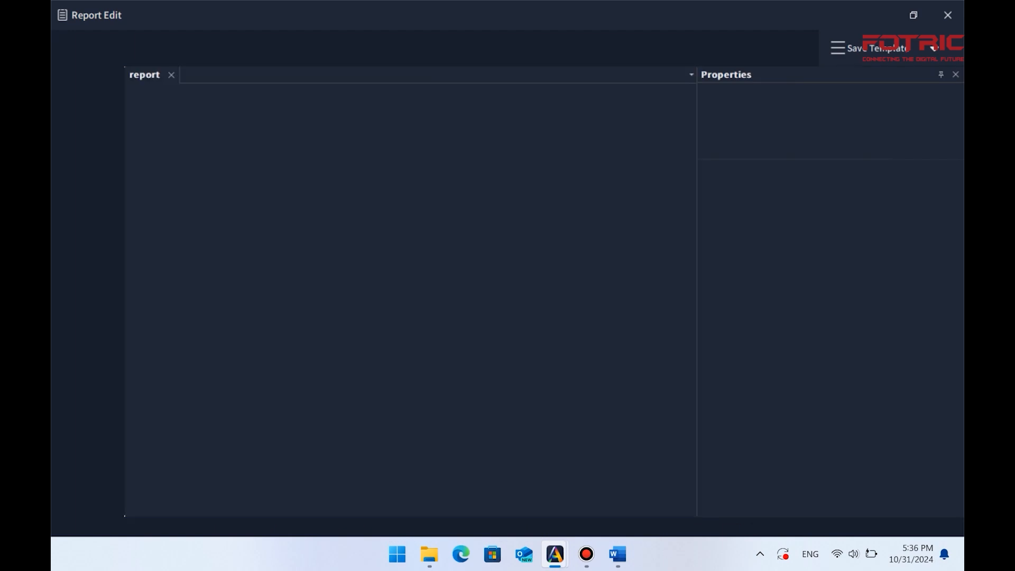
Copy the Ar1 MaxTemperature expression from INTRO.docx in Word into the text expression of the cell under Sp1.
scroll(417, 296, down, 10)
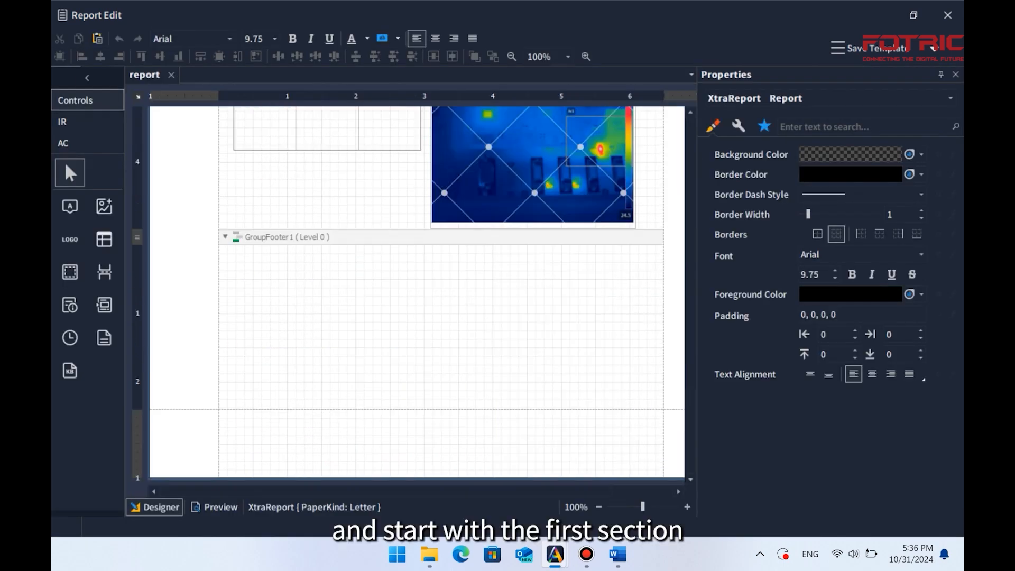
scroll(416, 297, up, 4)
scroll(417, 296, up, 1)
click(264, 399)
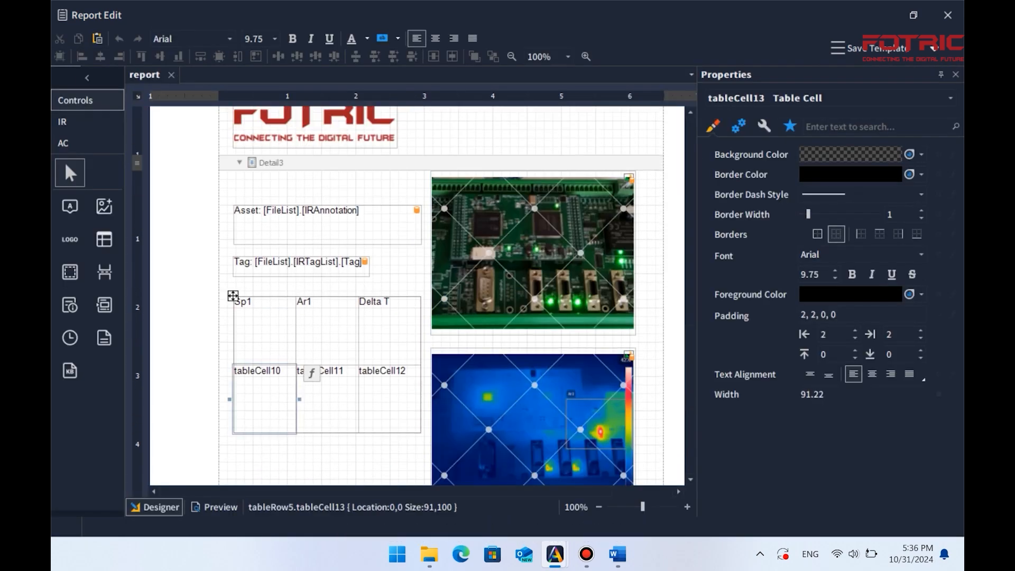
click(312, 373)
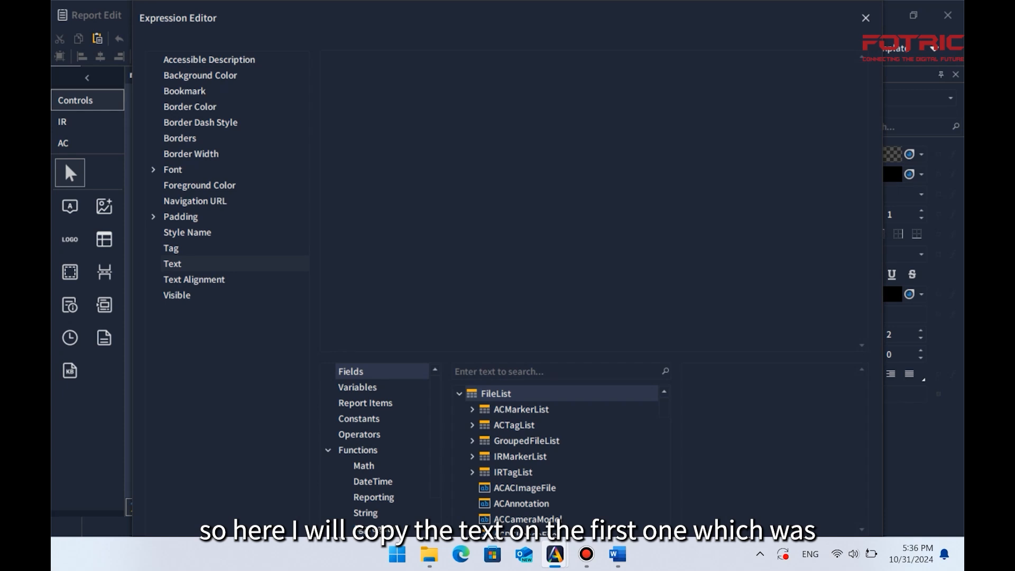
click(618, 554)
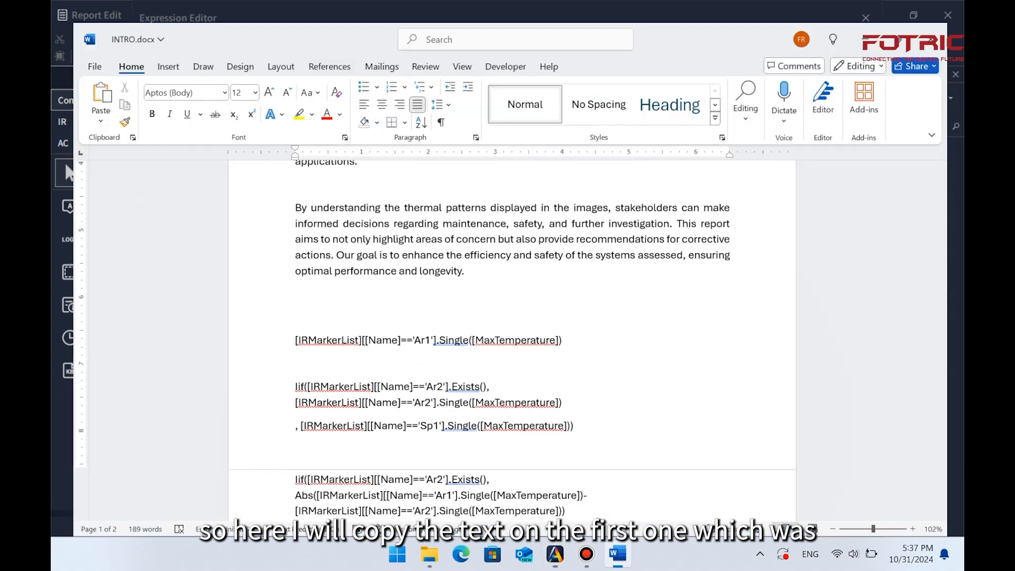
drag(563, 332, 282, 333)
key(ctrl+c)
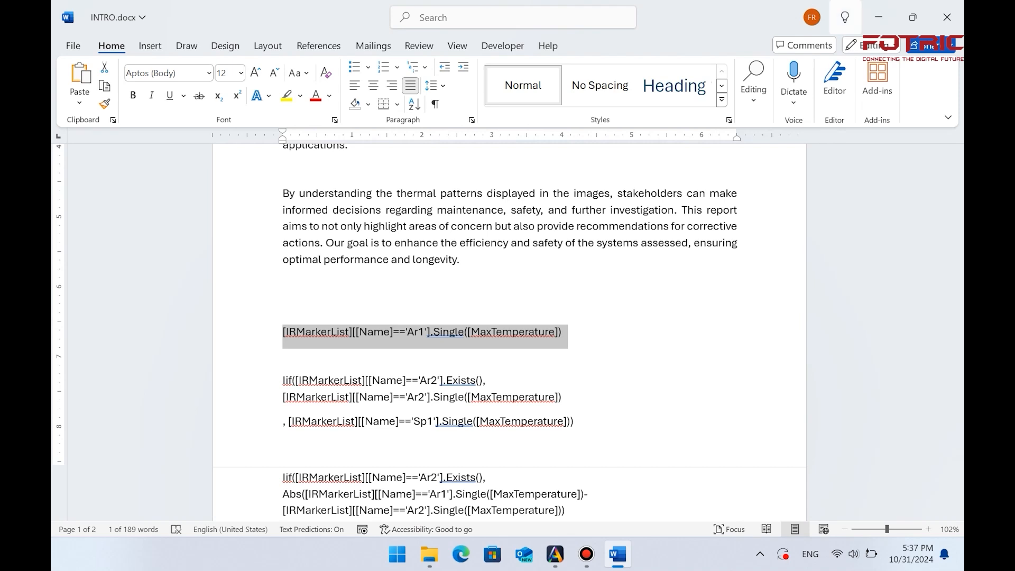
click(556, 554)
key(ctrl+v)
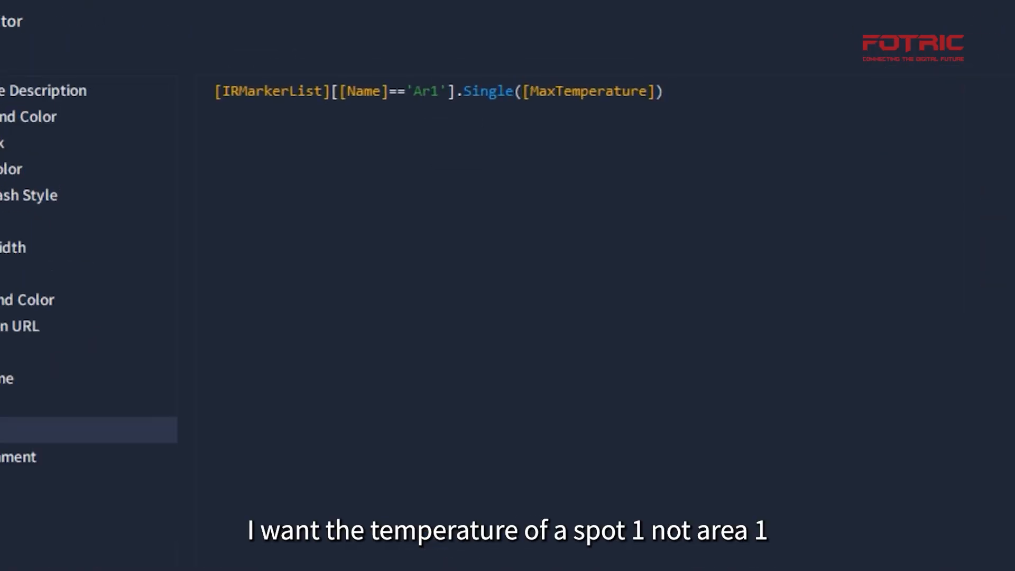
Change the marker name in the expression to Sp1 and apply it to the cell.
key(BackSpace)
key(BackSpace)
text(Sp)
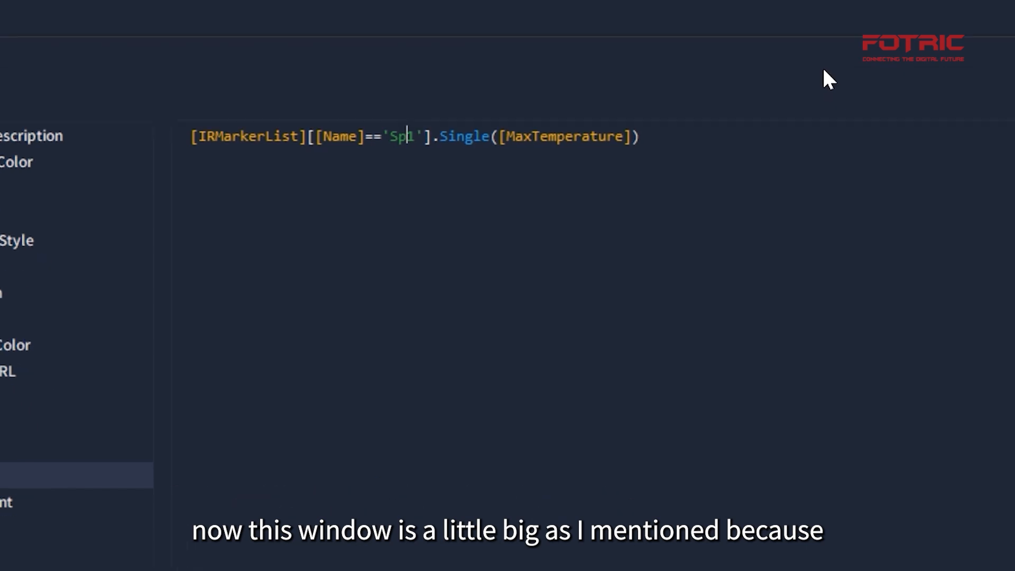
click(638, 510)
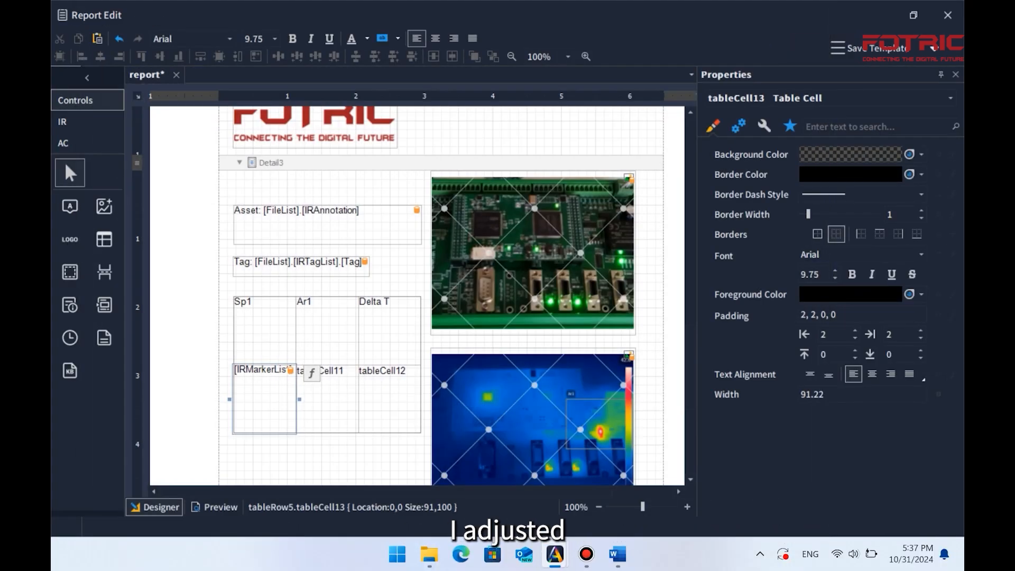
Copy the Iif expression for Ar2 and Sp1 MaxTemperature from INTRO.docx in Word into the text expression of the cell under Ar1.
double_click(326, 395)
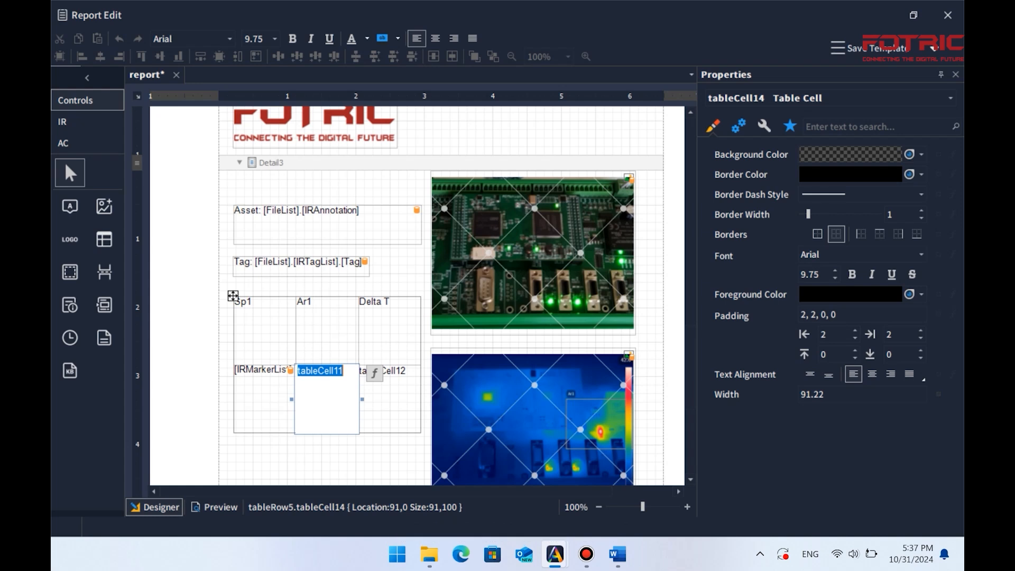
click(374, 373)
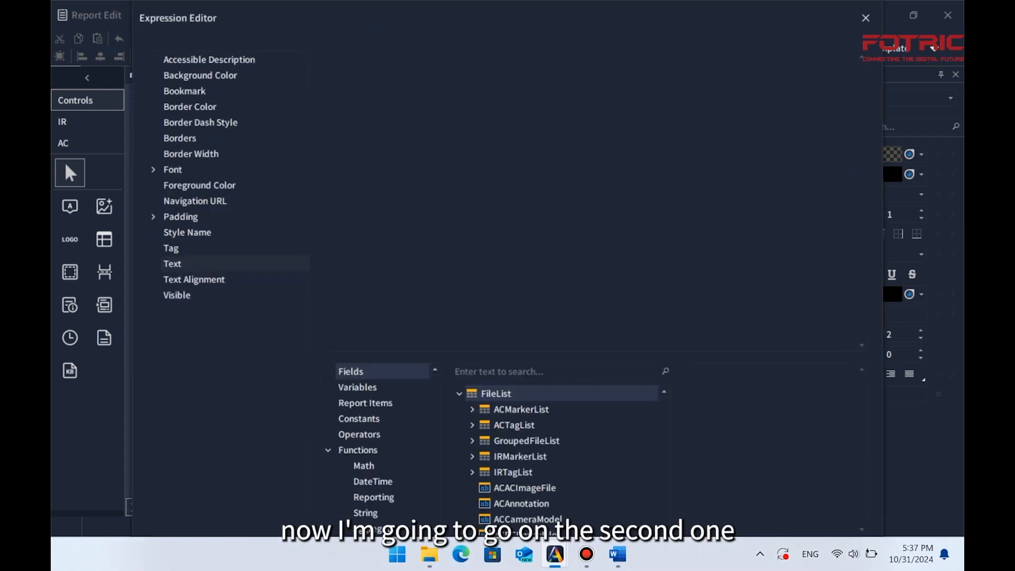
click(866, 18)
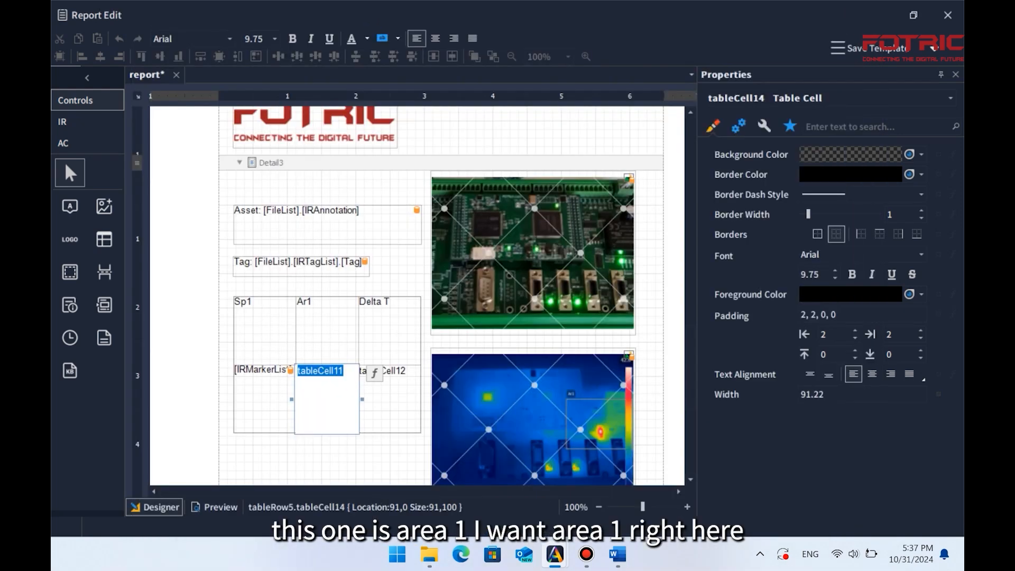
click(374, 373)
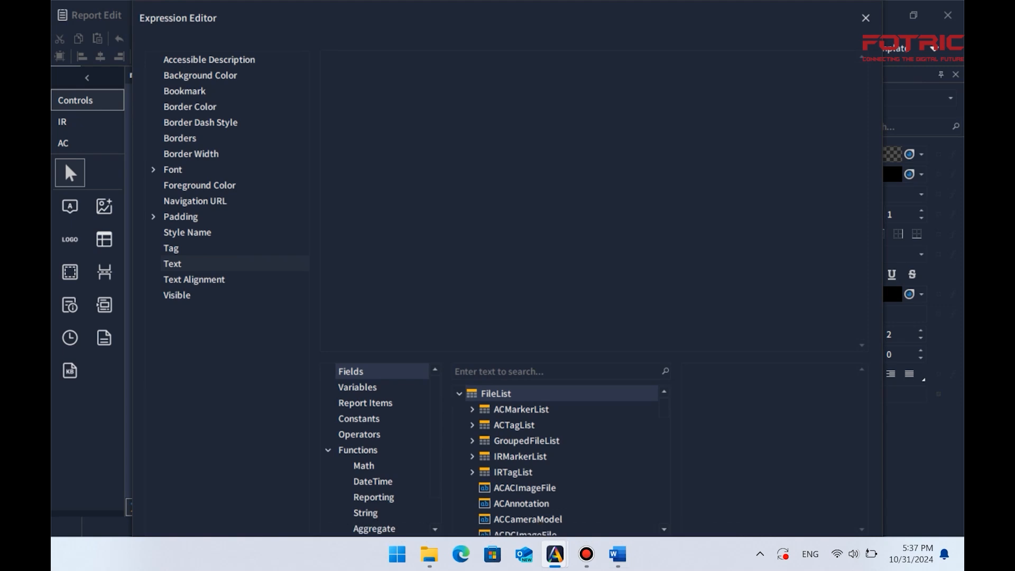
click(617, 555)
click(578, 422)
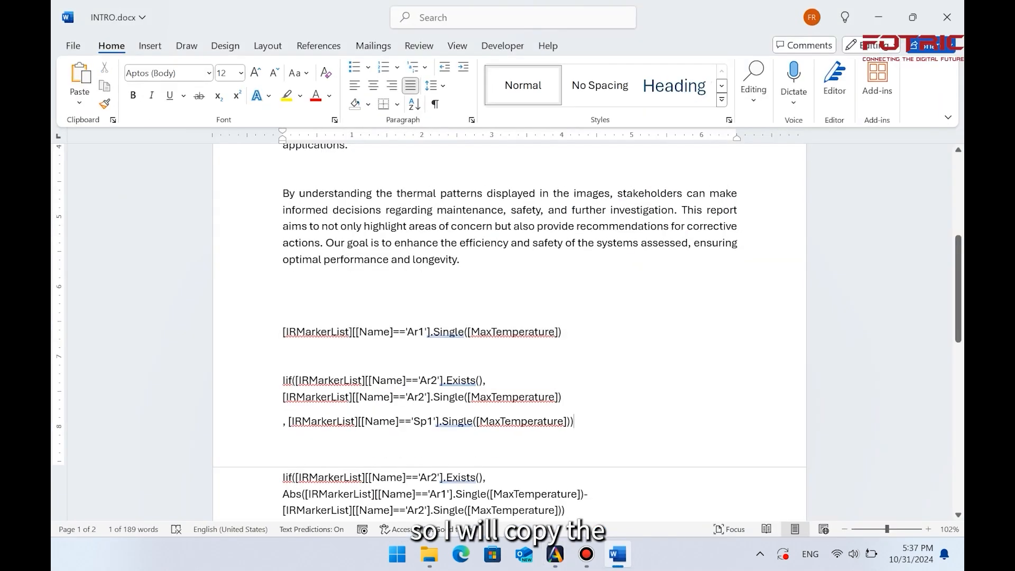
drag(578, 421, 283, 380)
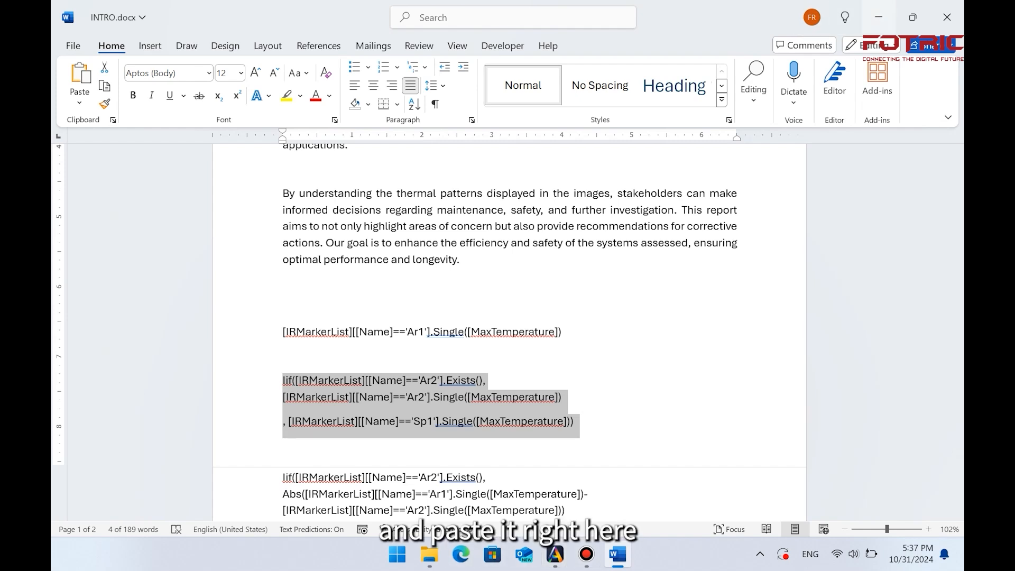
click(878, 17)
key(ctrl+v)
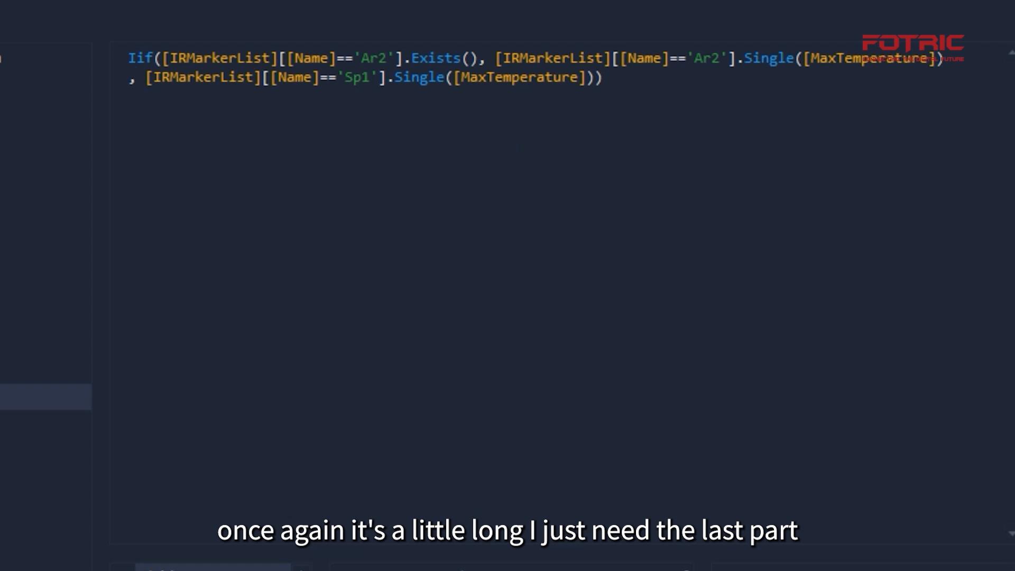
Remove the leading Iif condition and comma, keeping only the Sp1 MaxTemperature part of the expression.
drag(137, 77, 128, 58)
key(BackSpace)
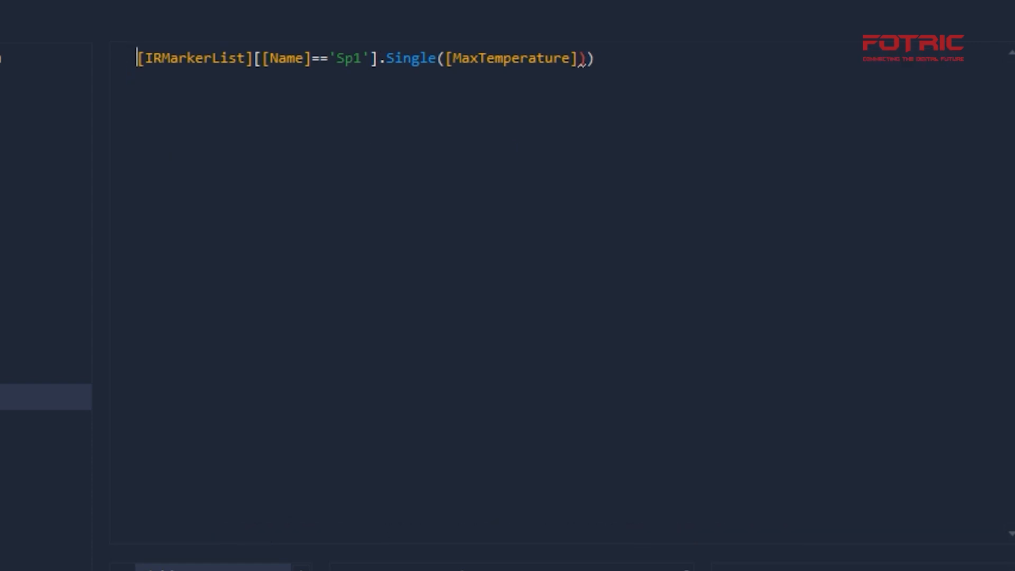
key(Delete)
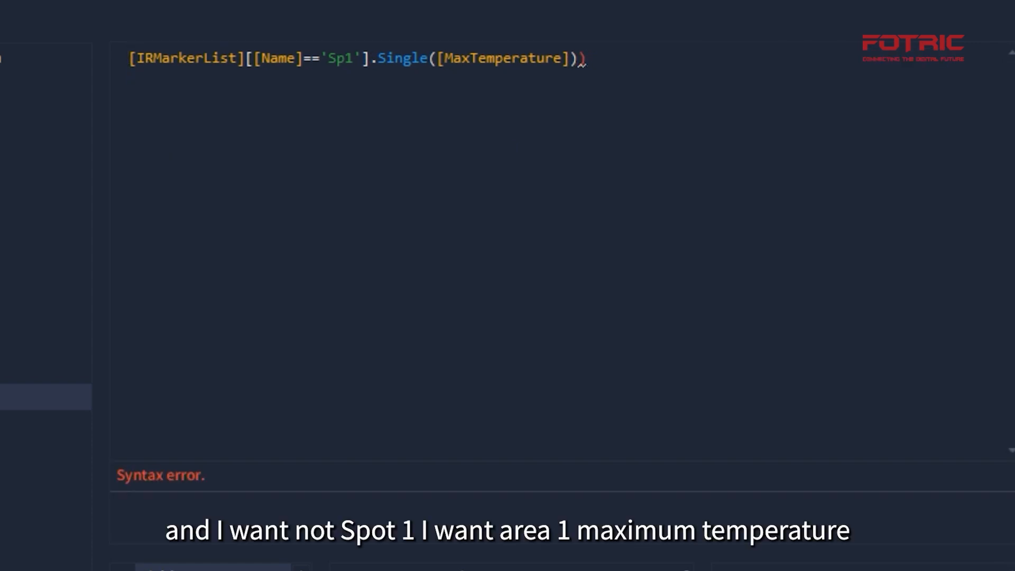
Change the marker name in the expression to Ar1, remove the extra closing parenthesis and apply it to the cell.
click(354, 58)
key(BackSpace)
key(BackSpace)
key(BackSpace)
text(Ar1)
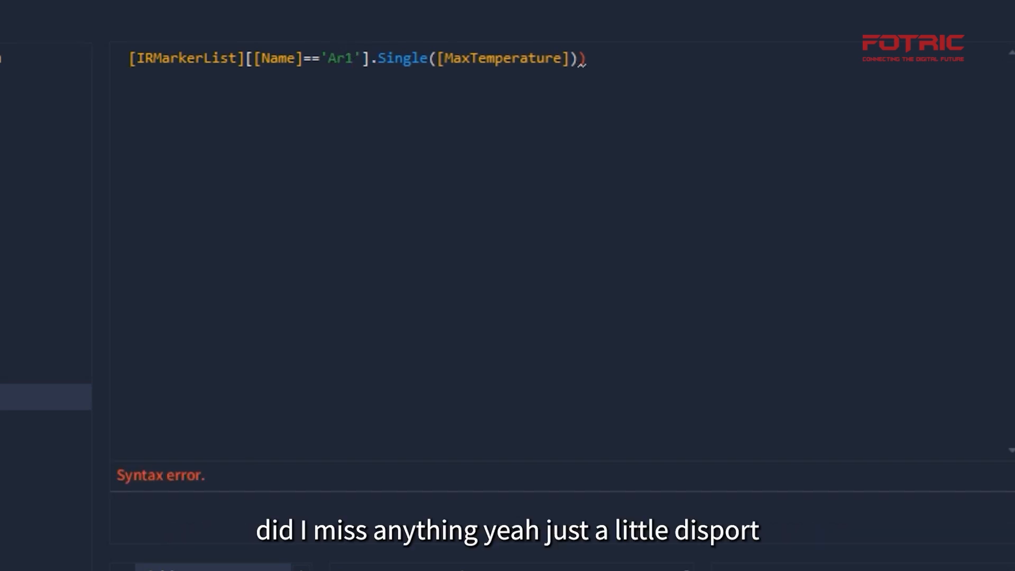
key(BackSpace)
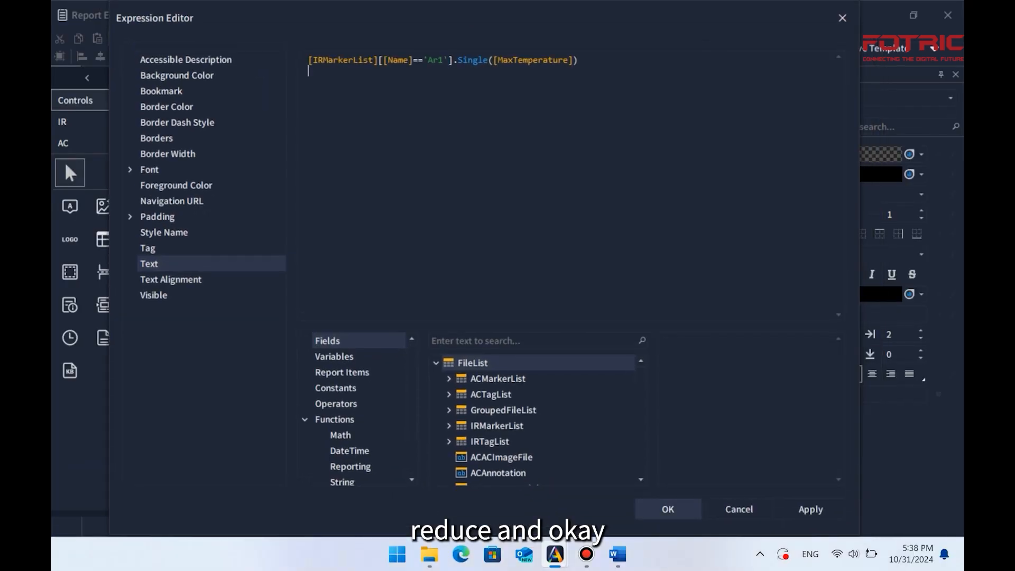
click(668, 509)
Copy the Abs expression for Ar1 minus Sp1 MaxTemperature from INTRO.docx in Word into the Delta T cell's text expression and apply it.
click(390, 397)
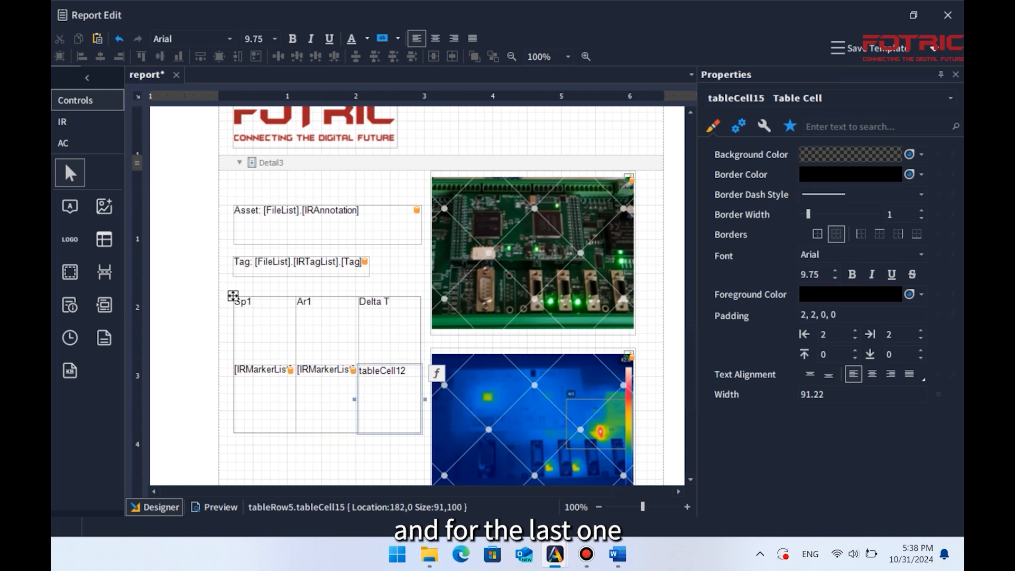
click(436, 373)
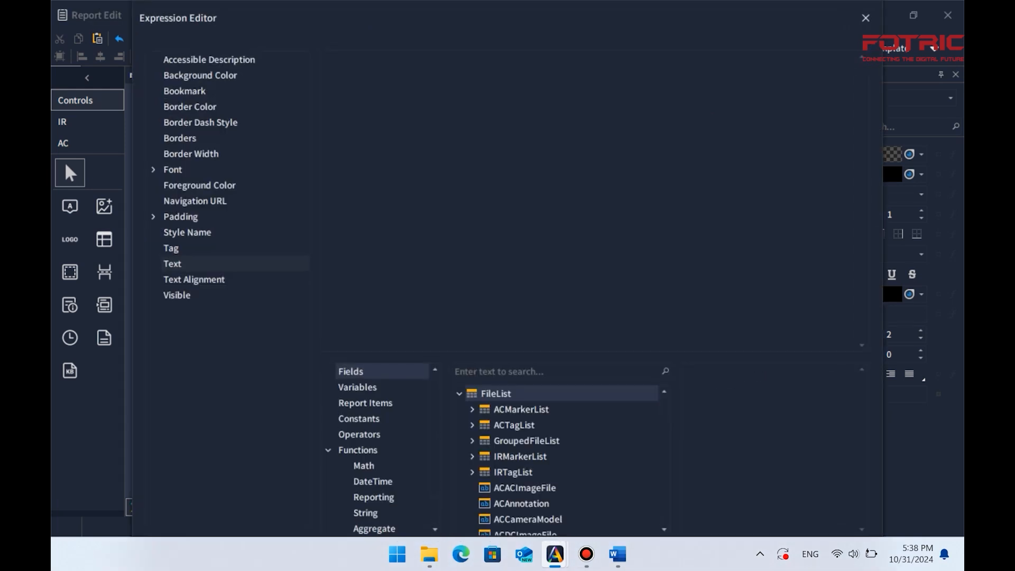
click(617, 554)
scroll(510, 333, down, 3)
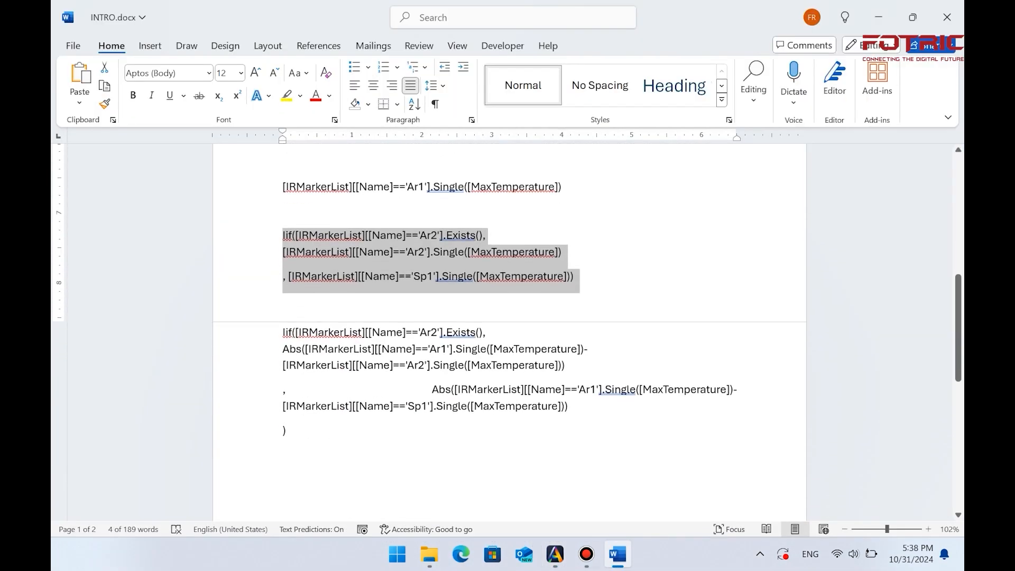
click(287, 429)
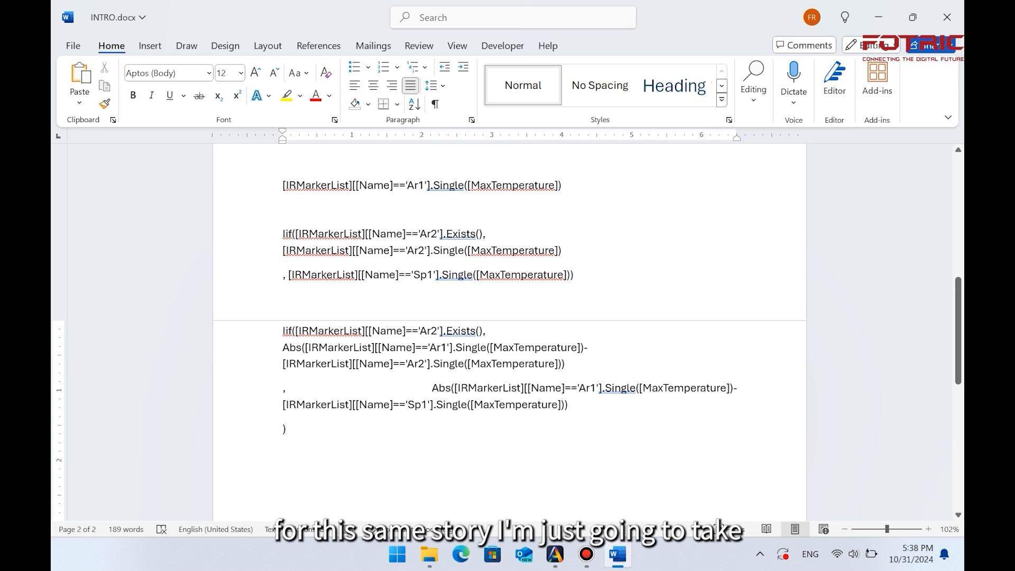
drag(432, 388, 568, 405)
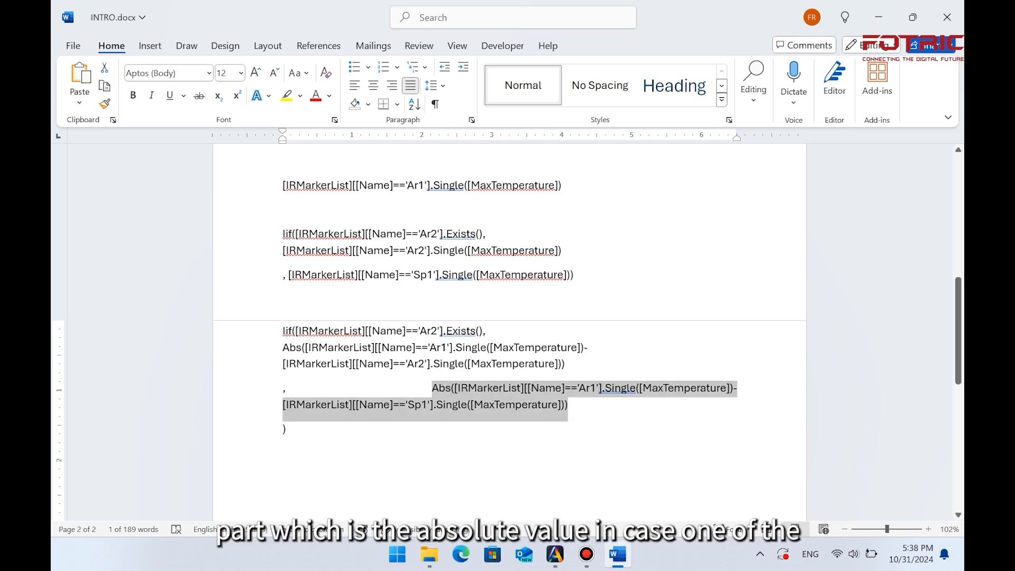
click(879, 17)
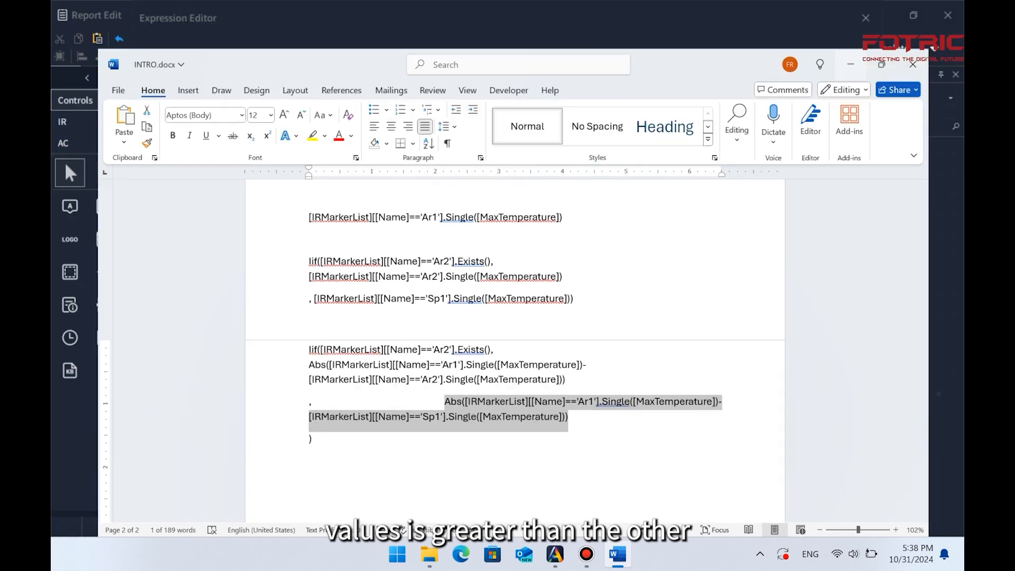
text(Abs([IRMarkerList][[Name]=='Ar1'].Single([MaxTemperature])- [IRMarkerList][[Name]=='Sp1'].Single([MaxTemperature])))
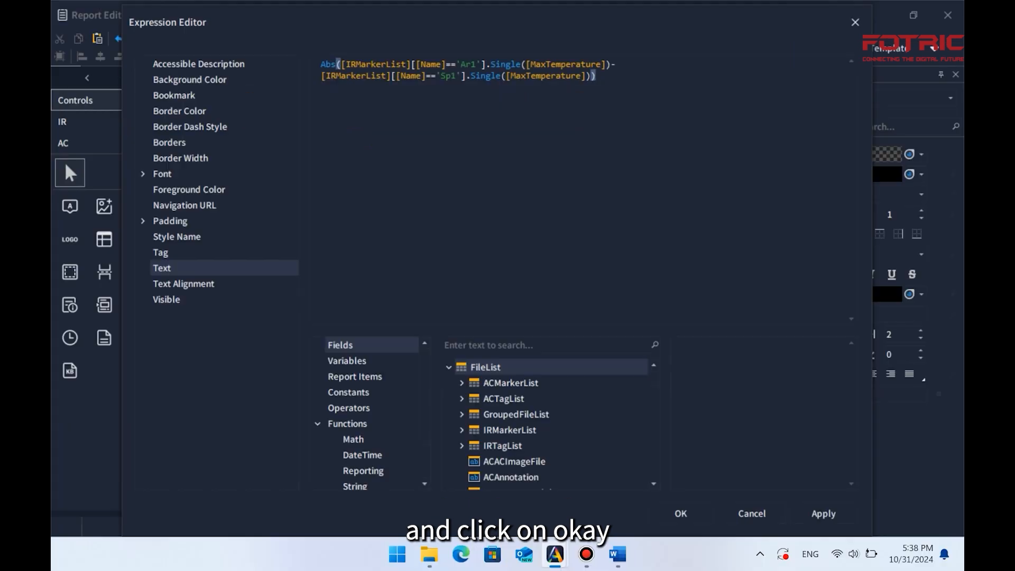
click(681, 514)
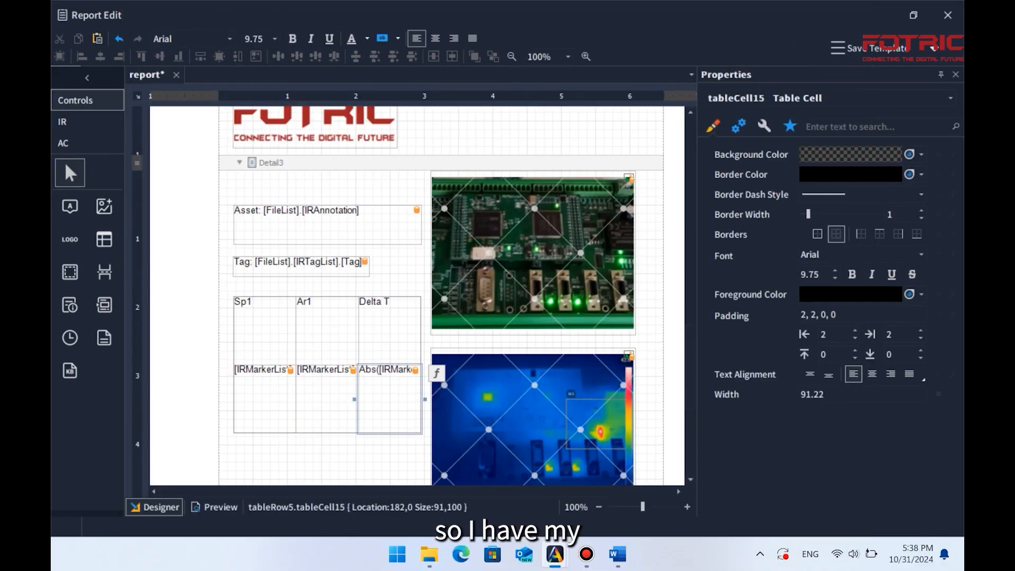
Reduce the height of the Sp1, Ar1 and Delta T table in Detail3 to about 97.
scroll(417, 296, down, 2)
scroll(418, 296, up, 2)
scroll(417, 296, up, 3)
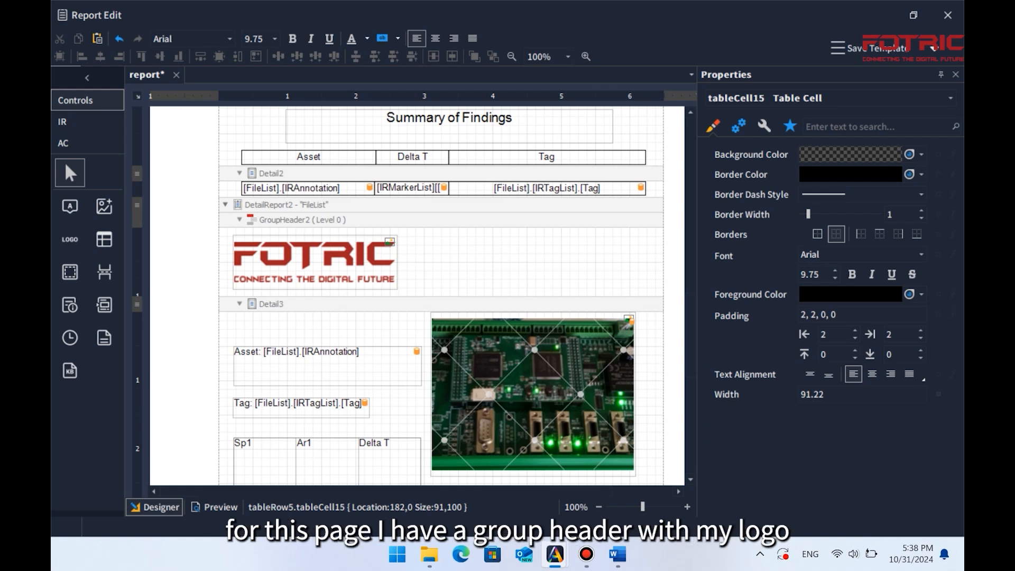
scroll(442, 296, down, 3)
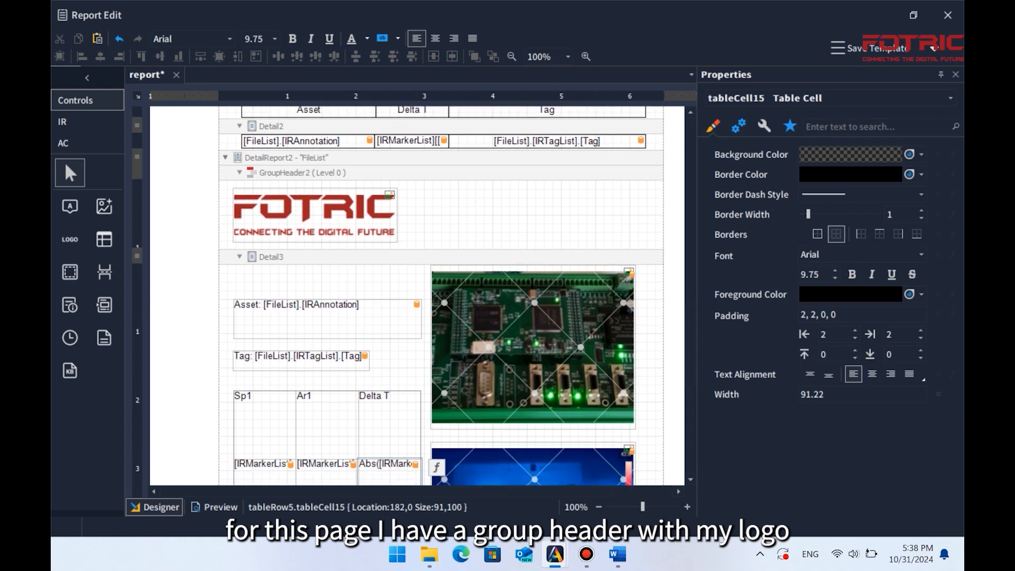
scroll(442, 296, down, 4)
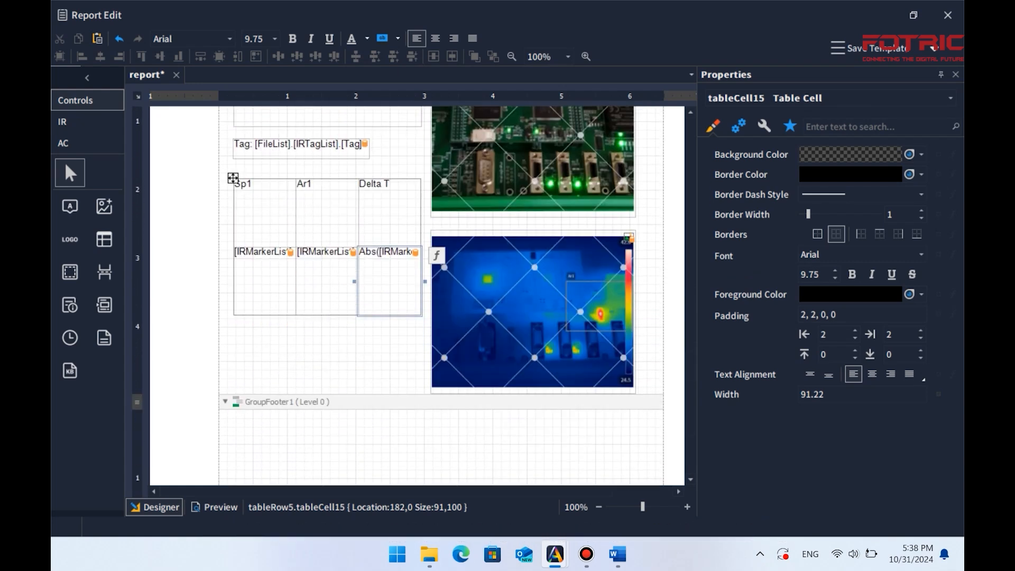
click(329, 353)
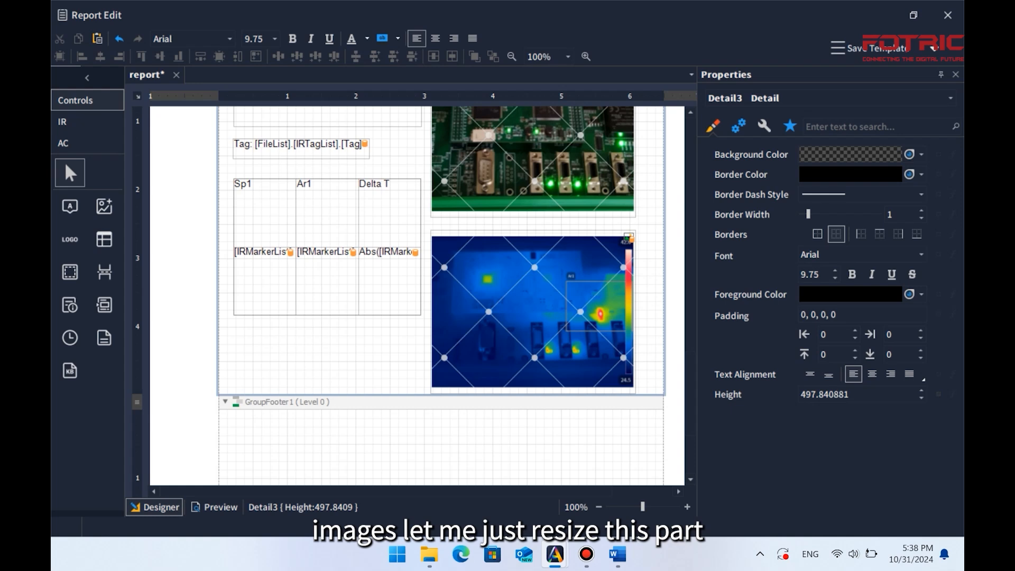
click(327, 179)
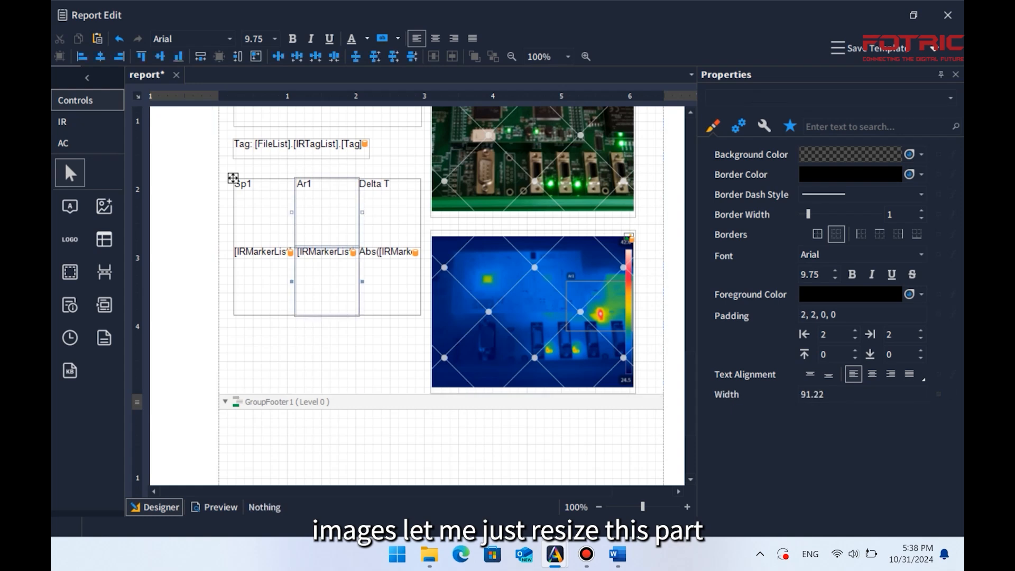
click(233, 178)
drag(328, 319, 328, 248)
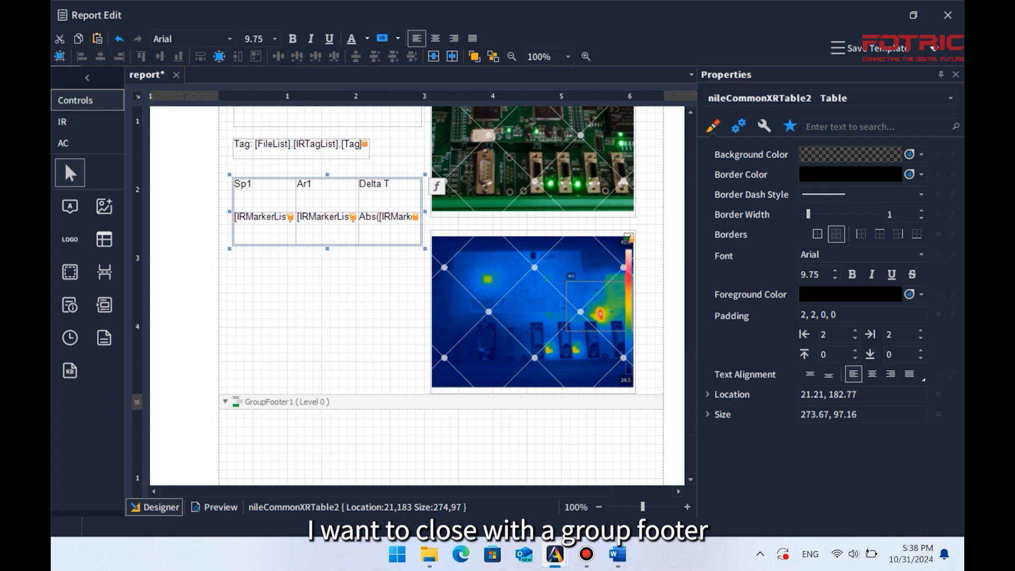
Place a separator across the GroupFooter1 band at a vertical location of about 155.
scroll(418, 296, down, 5)
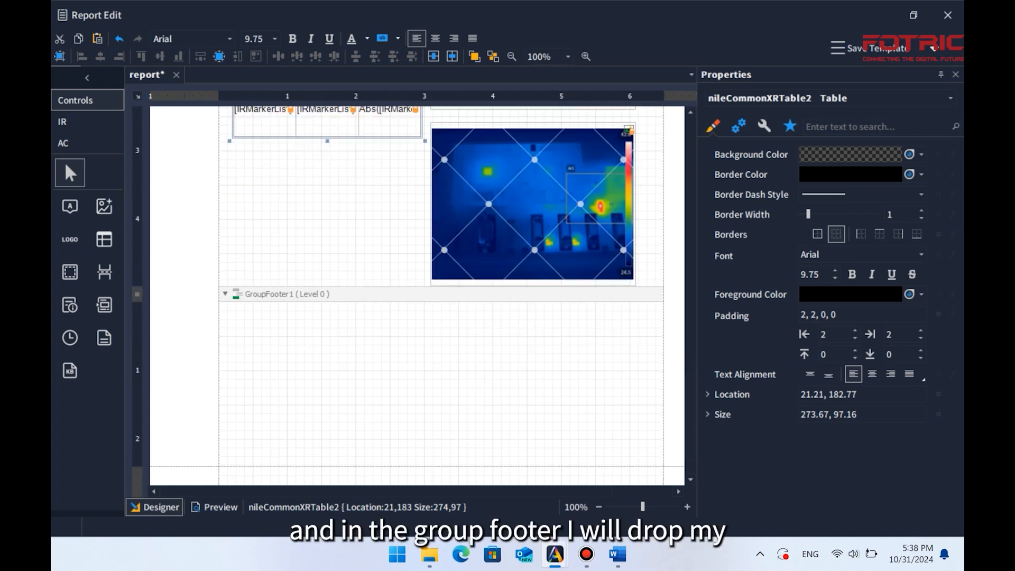
drag(105, 272, 407, 373)
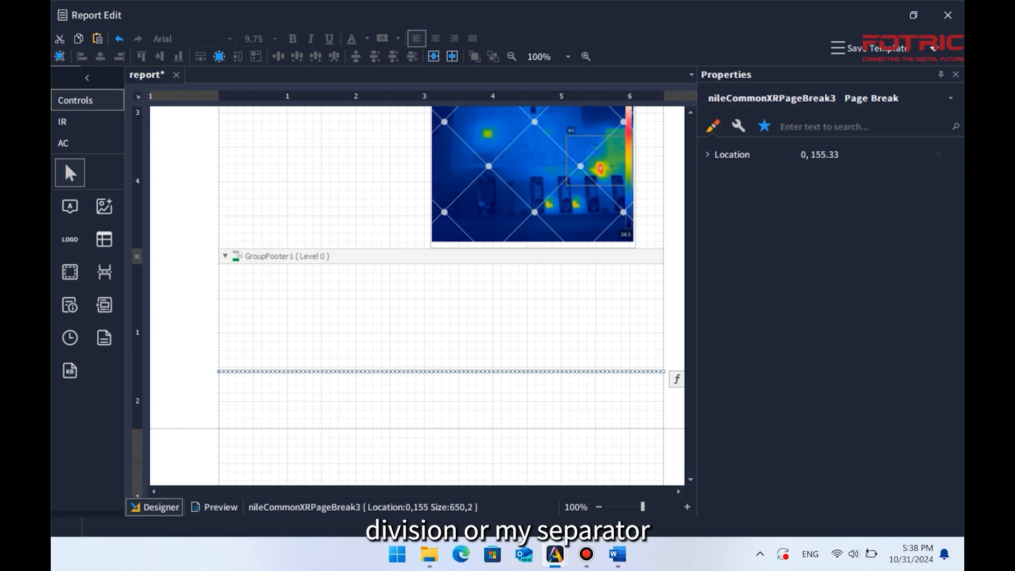
scroll(418, 296, up, 1)
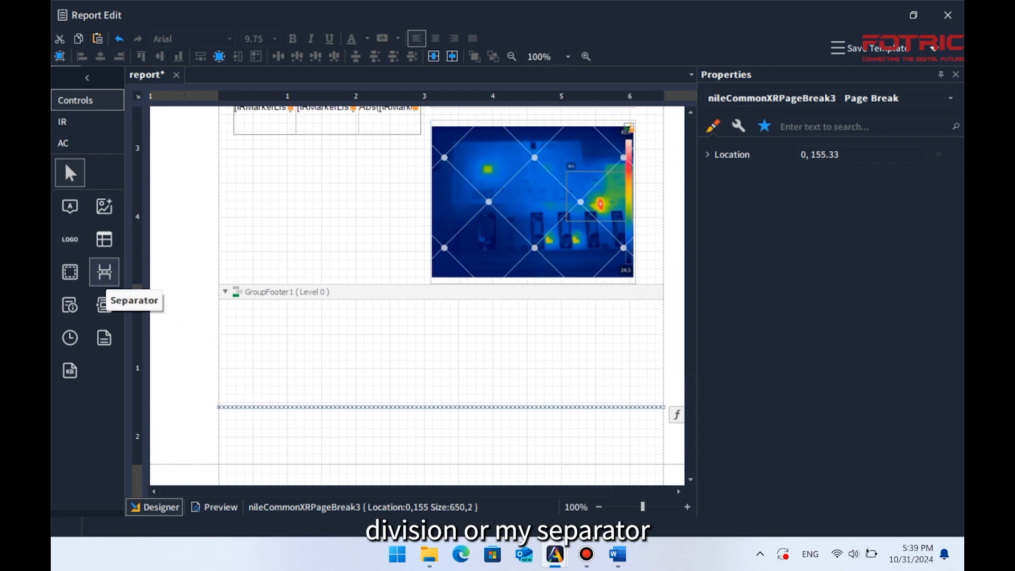
Enlarge the Detail3 band to a height of about 623 to leave space below the thermal image.
scroll(442, 295, up, 4)
scroll(441, 295, down, 2)
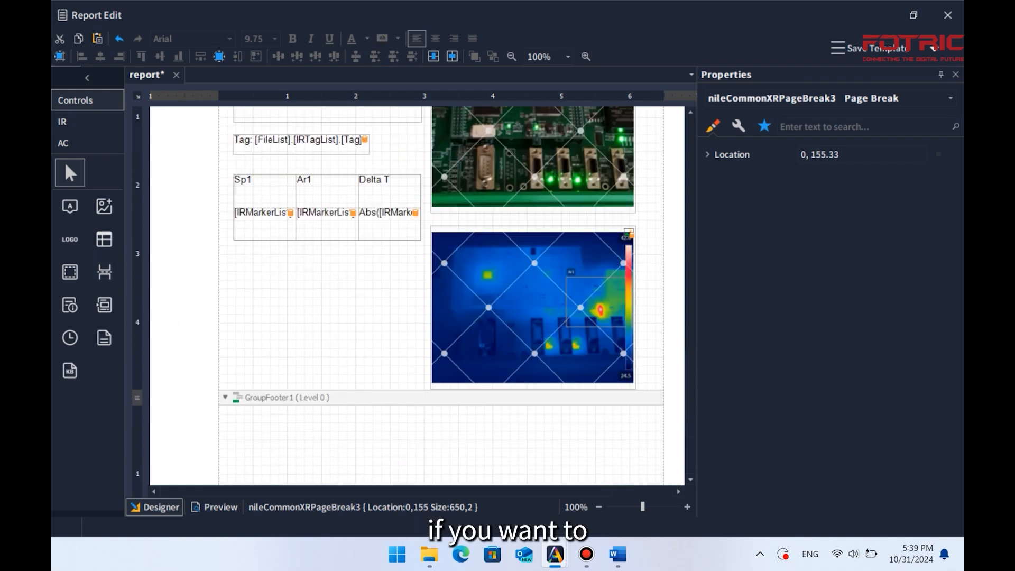
drag(370, 390, 370, 476)
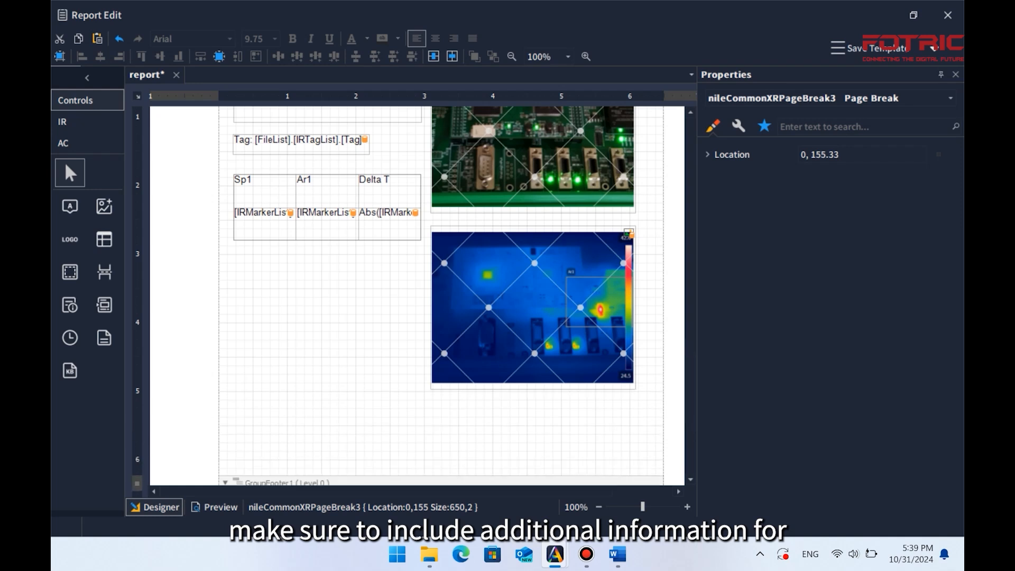
click(362, 407)
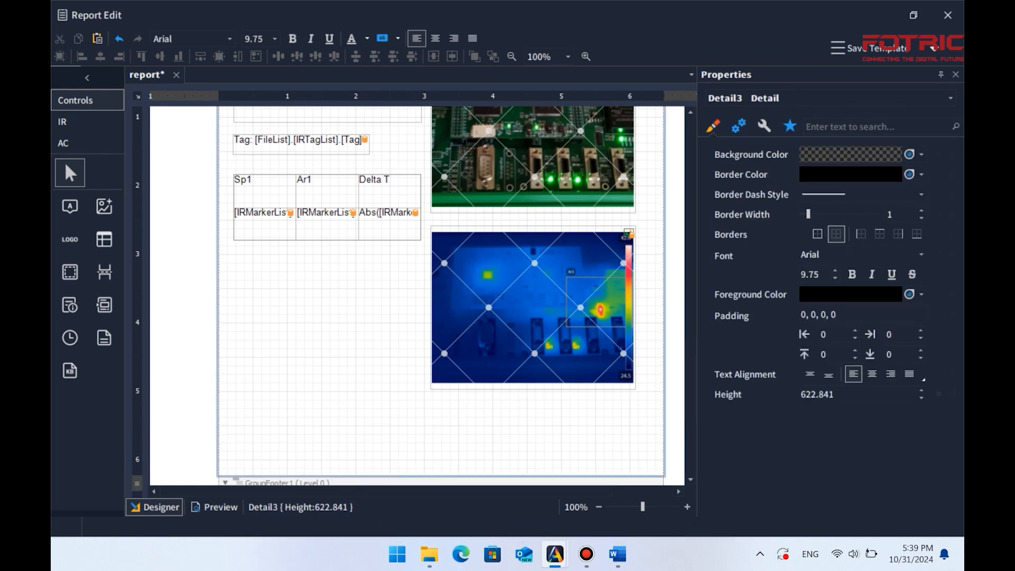
Place a device name field in Detail3 below the Sp1, Ar1 and Delta T table, at a location of about 21, 310.
click(88, 121)
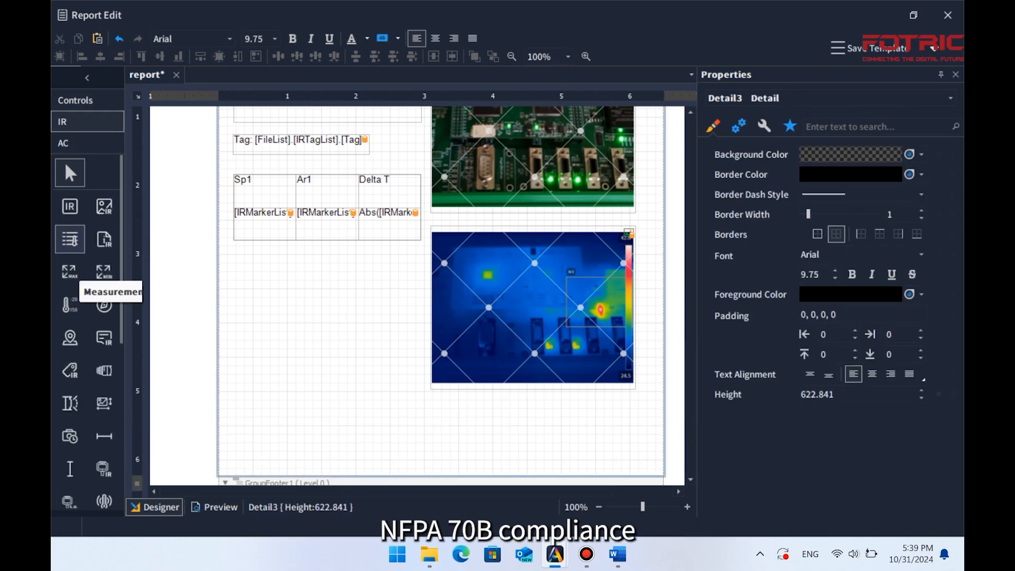
scroll(77, 355, down, 5)
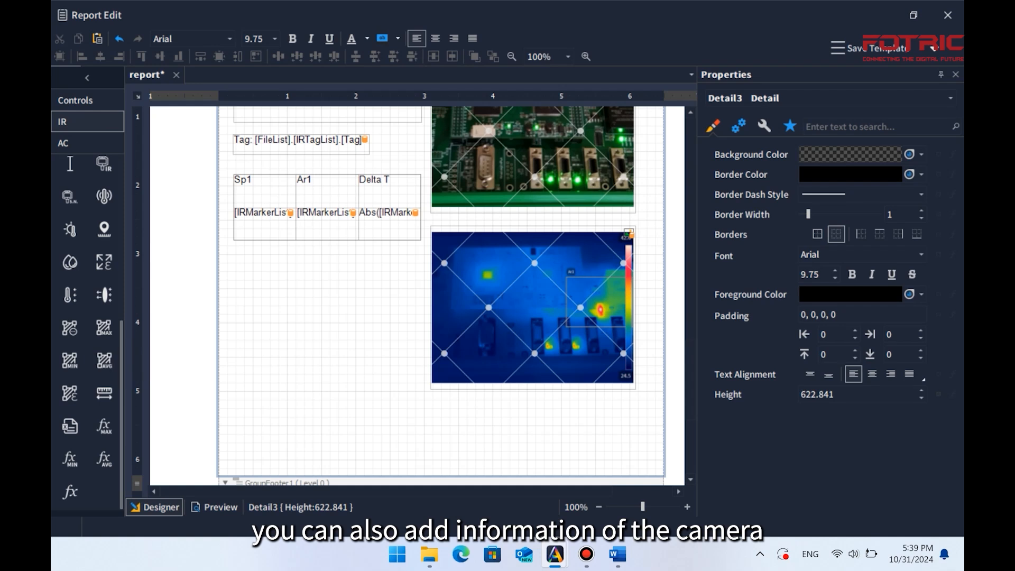
scroll(71, 341, up, 5)
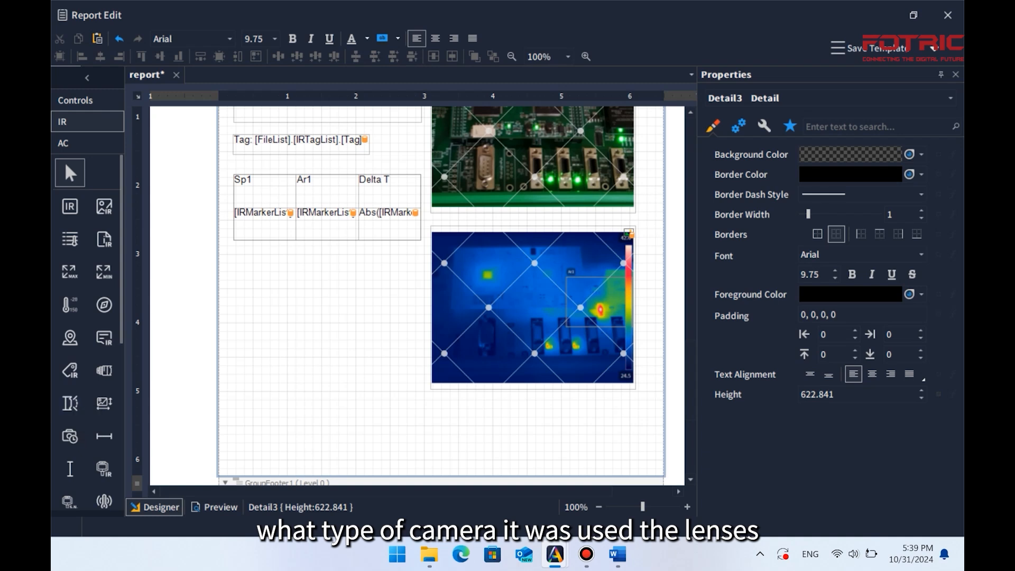
scroll(70, 370, down, 5)
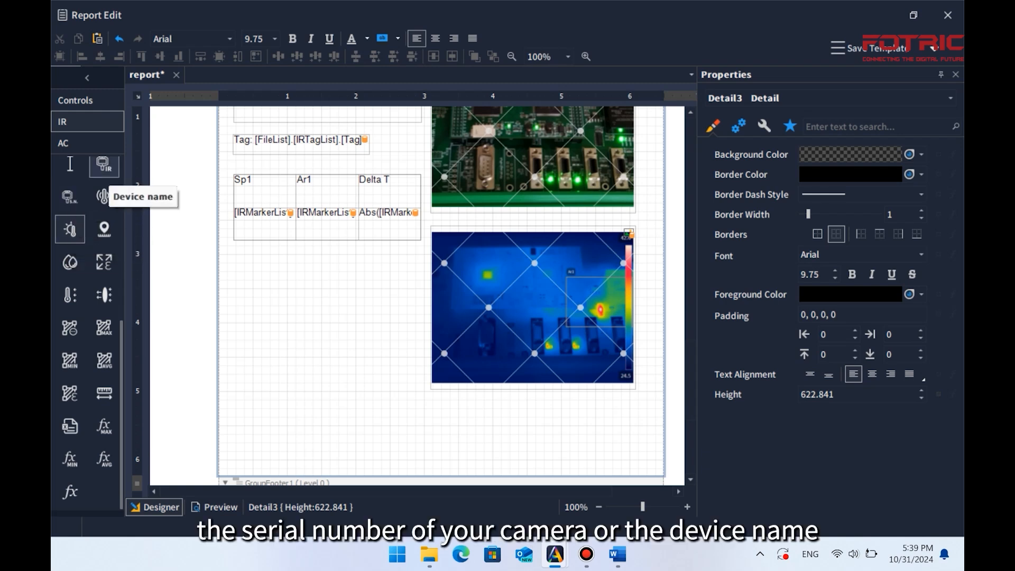
drag(104, 167, 233, 261)
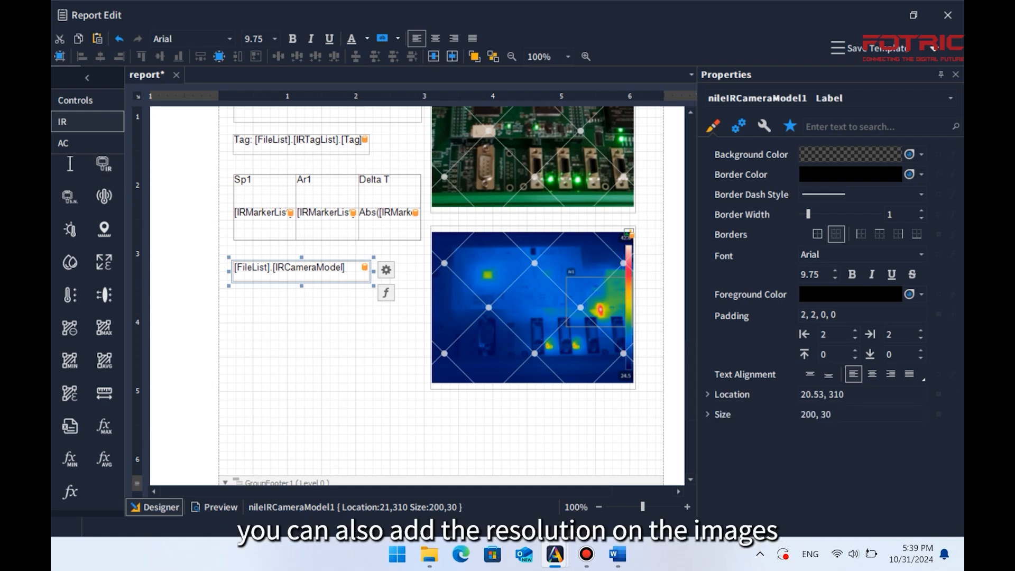
click(265, 328)
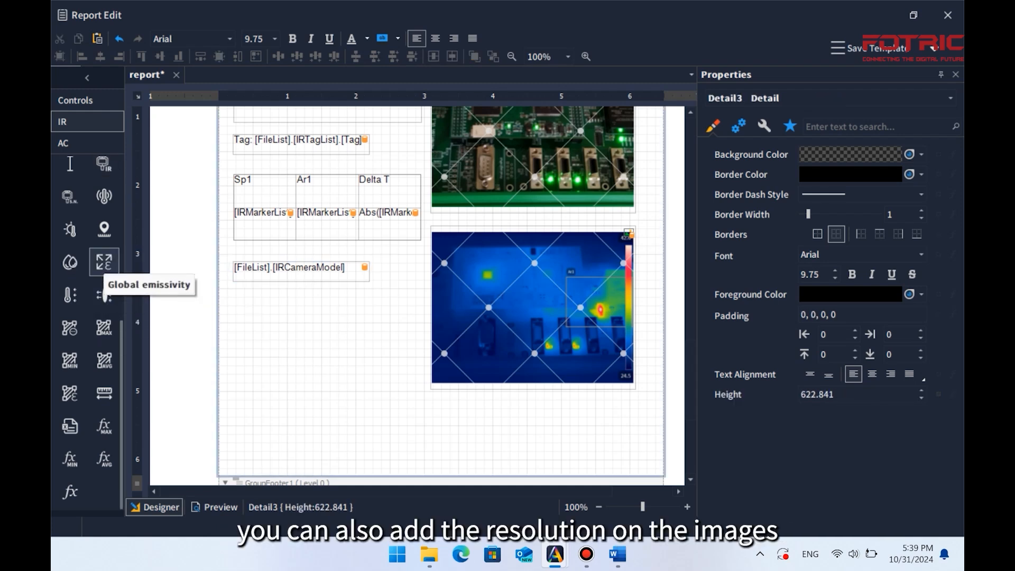
Place an FOV field for the lens below the camera model field in Detail3, at a location of about 21, 379.
scroll(103, 254, up, 3)
scroll(103, 253, down, 3)
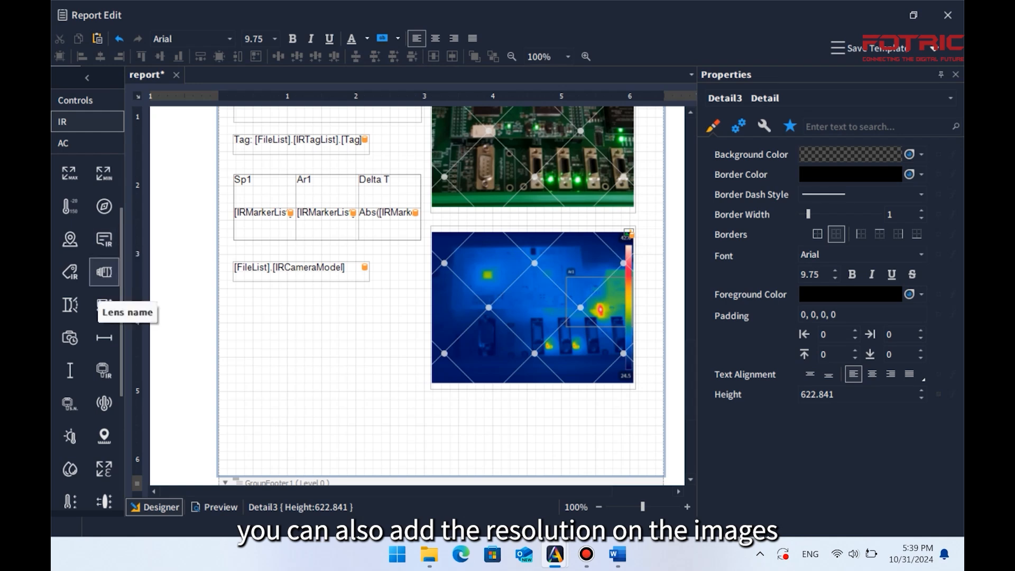
scroll(100, 222, up, 5)
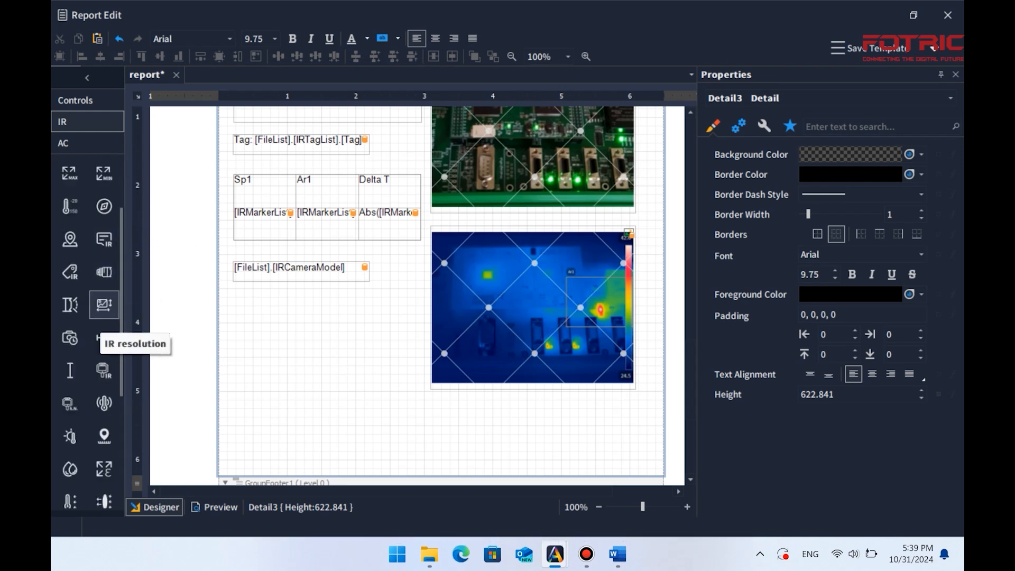
drag(103, 337, 225, 295)
key(Delete)
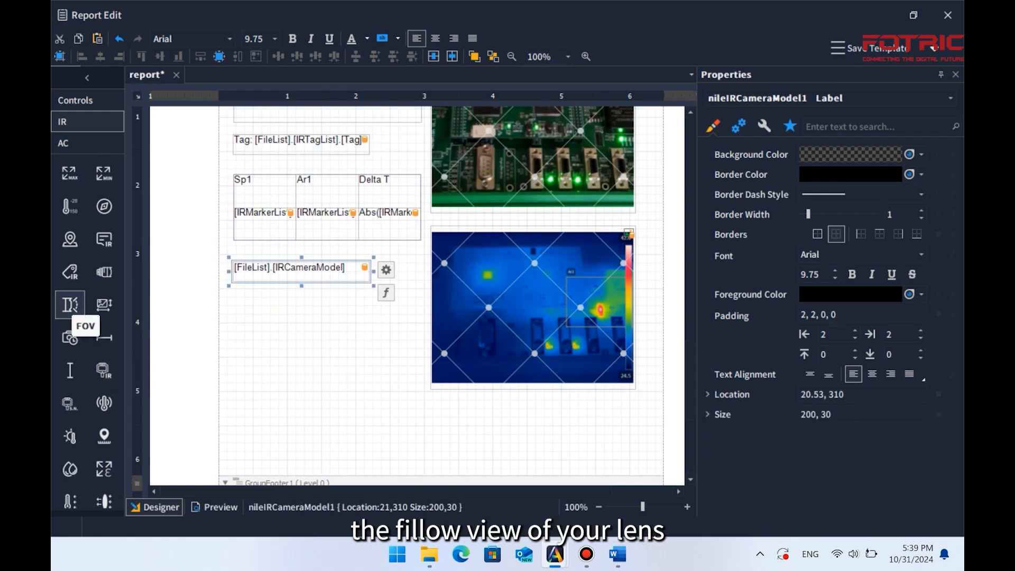
drag(71, 305, 233, 310)
click(310, 382)
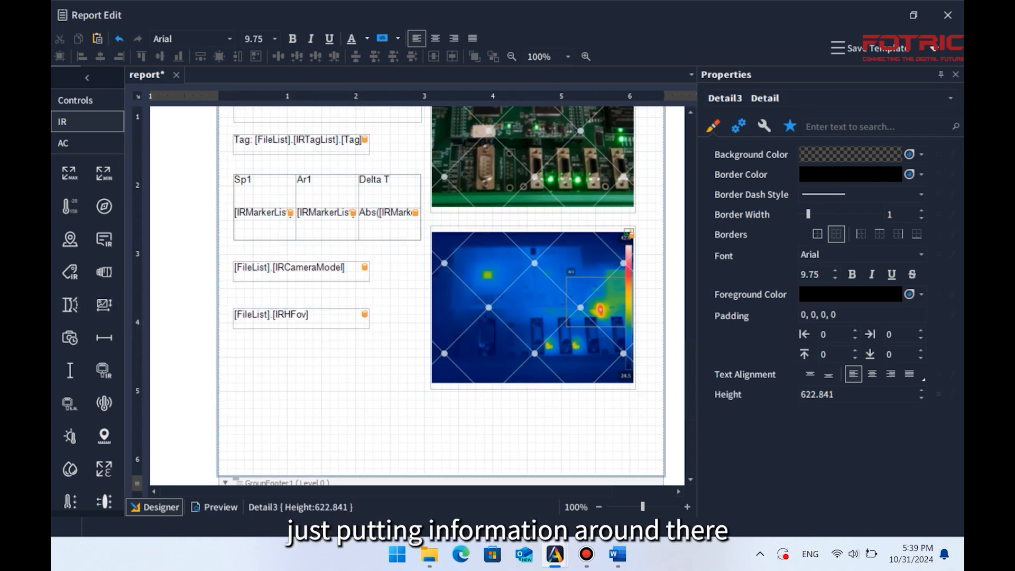
Preview the report and check the page layout, the Summary of Findings table and the per-image details, including the camera fields.
scroll(441, 296, up, 3)
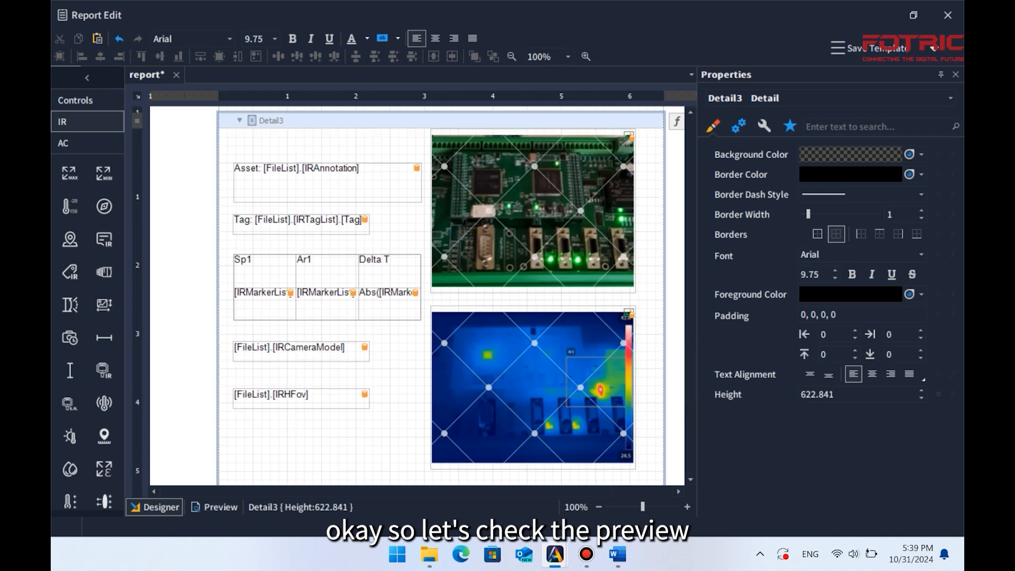
scroll(441, 296, down, 2)
click(214, 507)
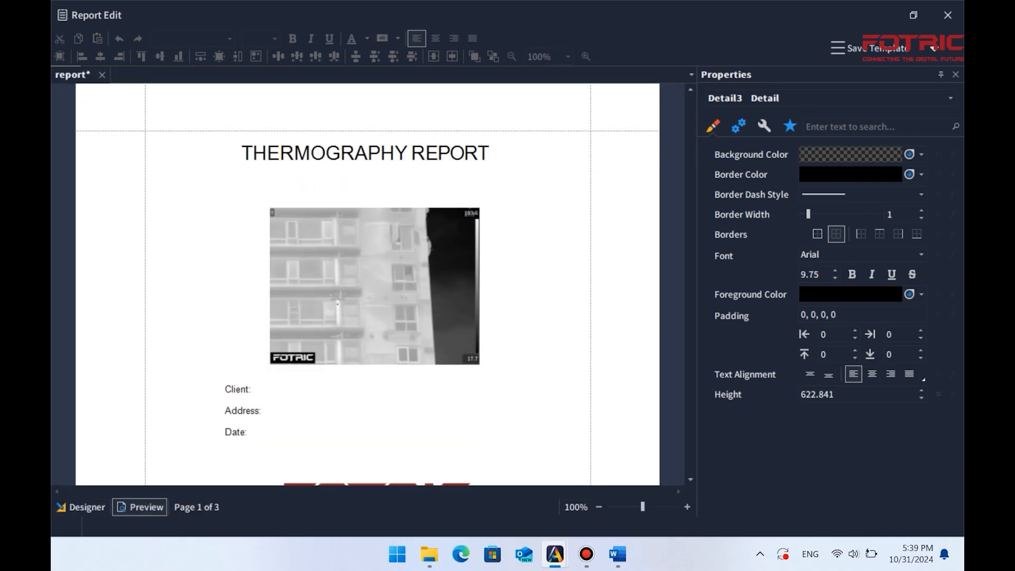
scroll(367, 284, down, 10)
scroll(367, 284, down, 8)
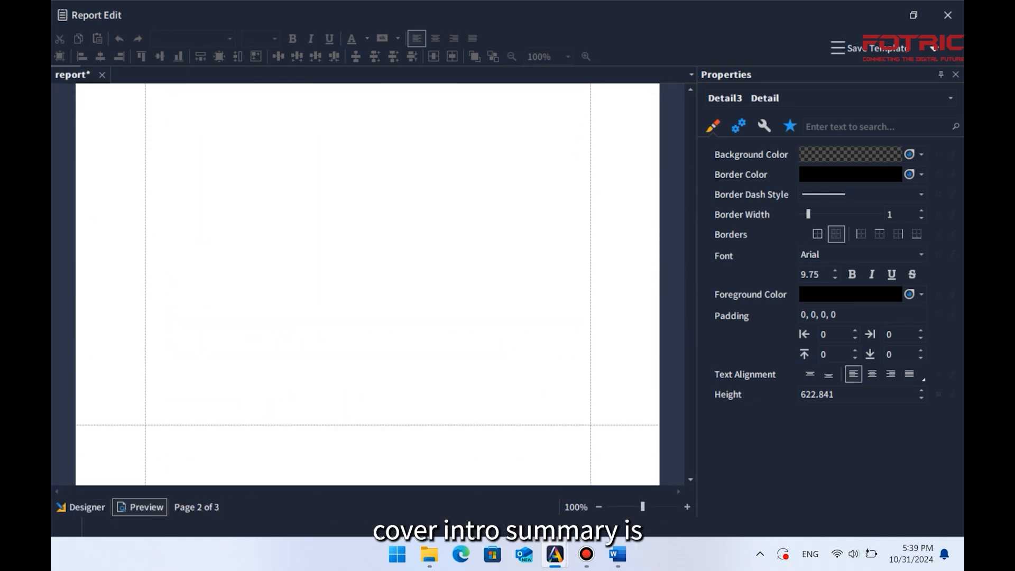
scroll(367, 284, down, 1)
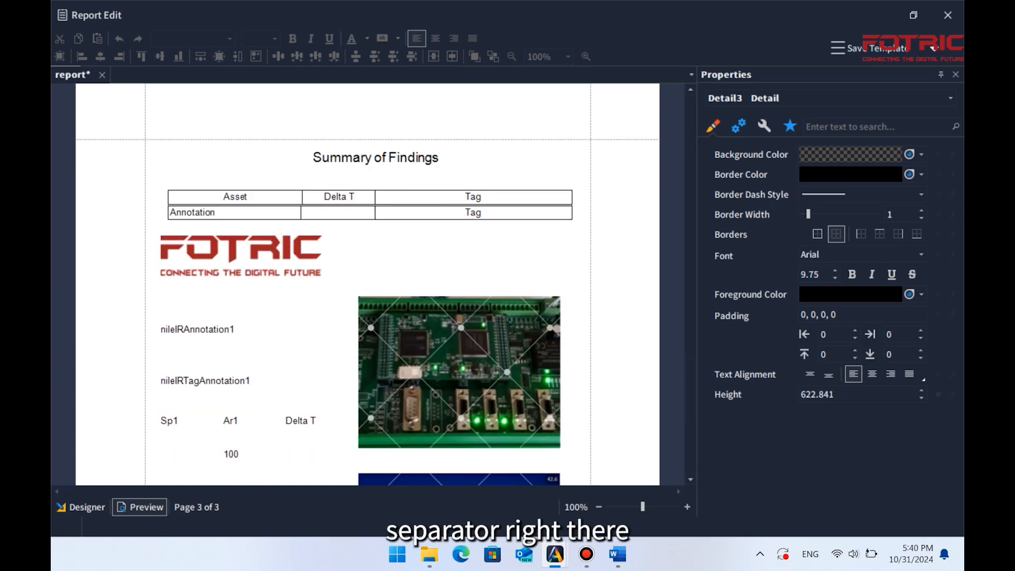
scroll(367, 284, down, 2)
scroll(367, 284, down, 2)
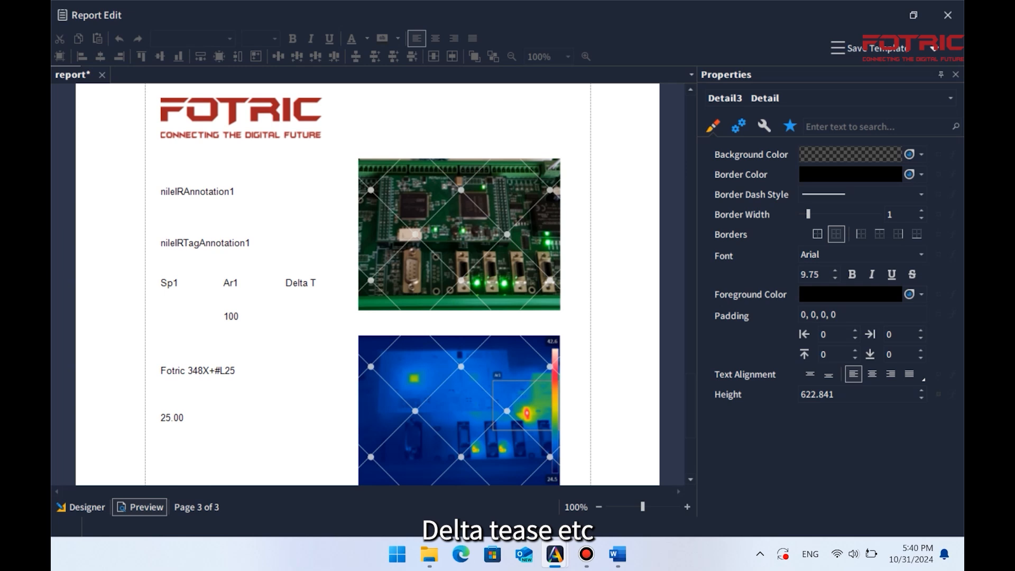
scroll(367, 284, down, 6)
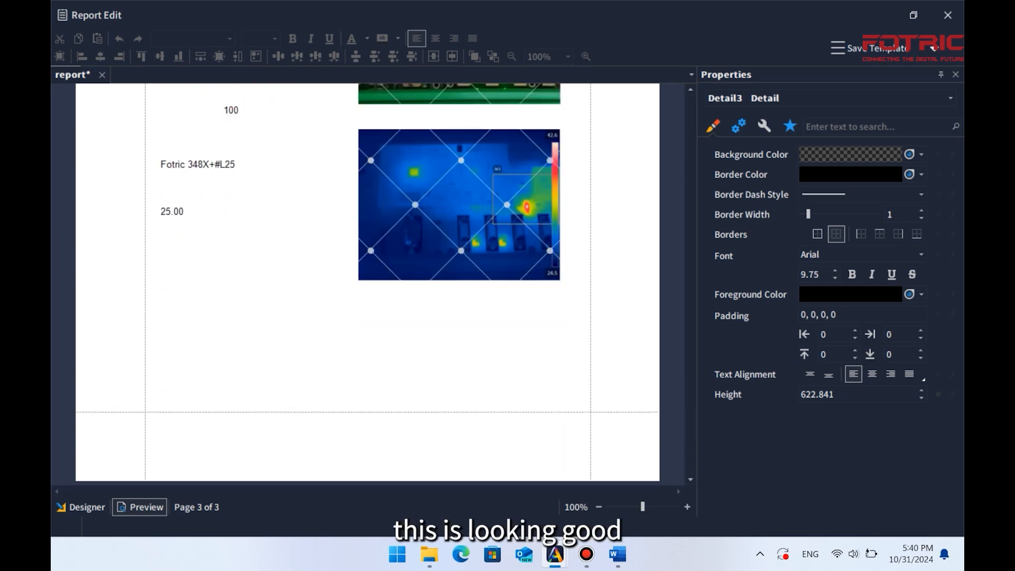
click(80, 507)
Apply borders on all sides to the Sp1, Ar1 and Delta T table in Detail3.
scroll(234, 236, up, 3)
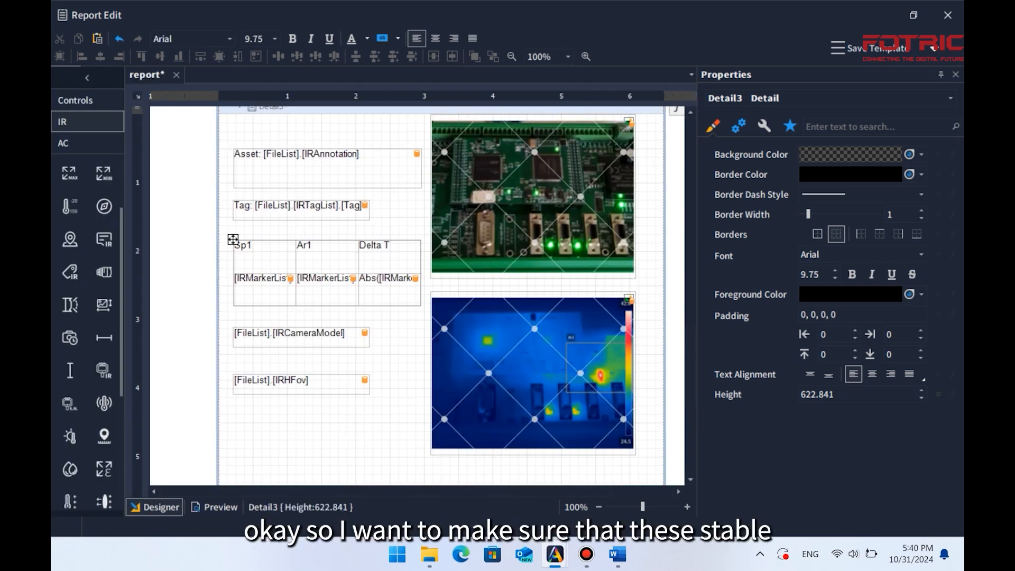
click(233, 278)
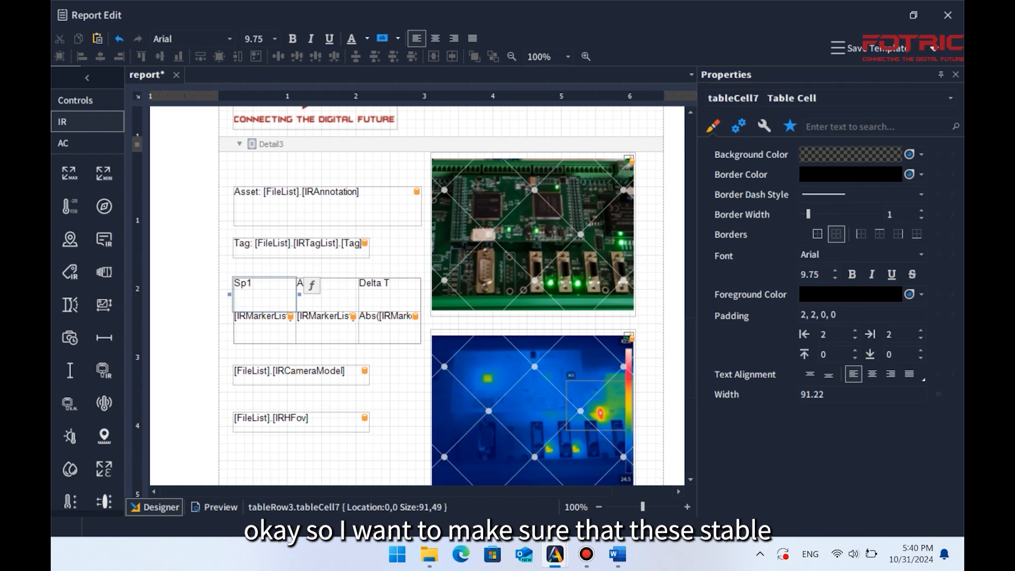
click(233, 277)
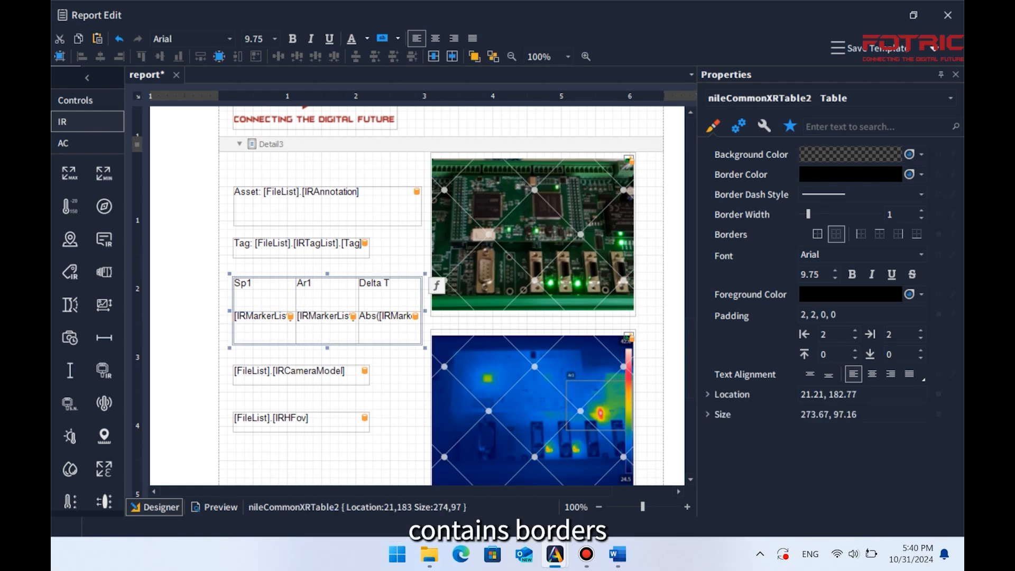
click(818, 235)
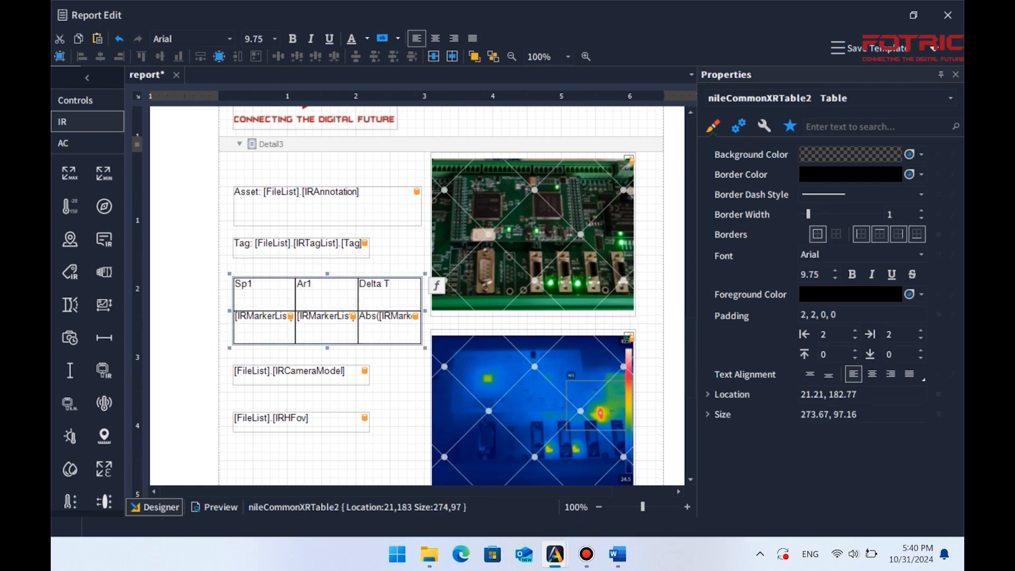
Apply borders on all sides to the Asset and Tag labels in Detail3.
click(328, 206)
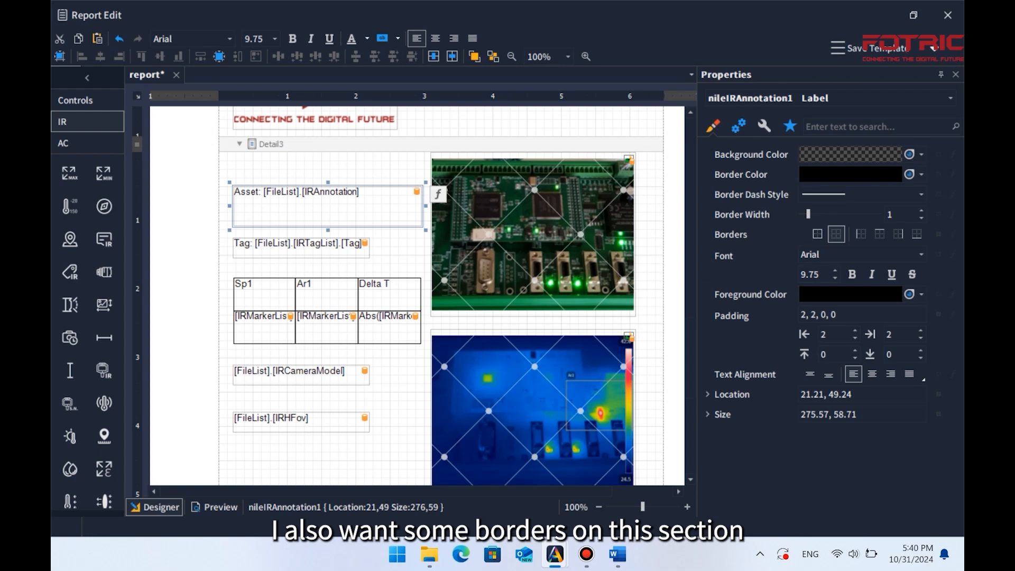
click(818, 234)
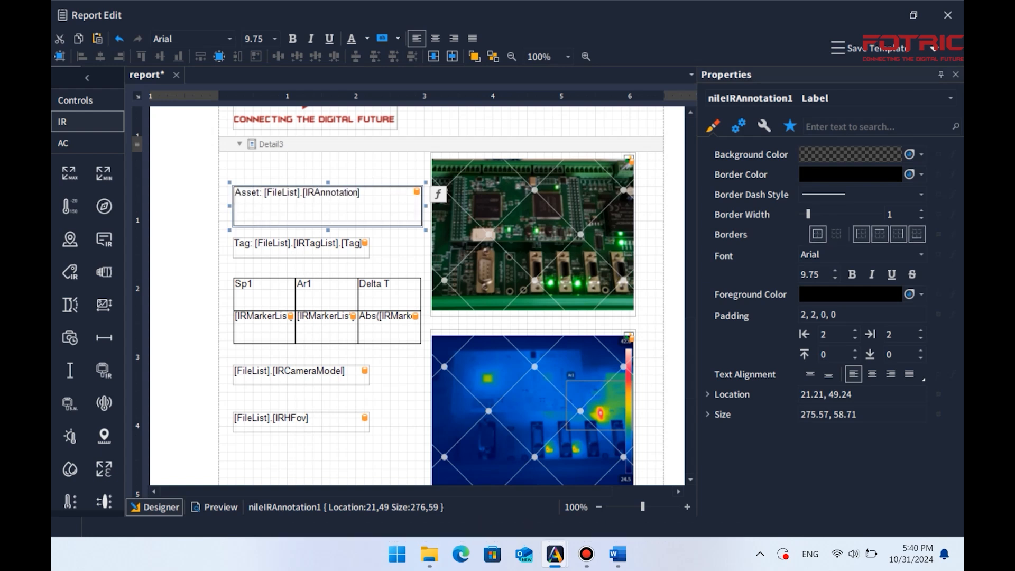
click(301, 248)
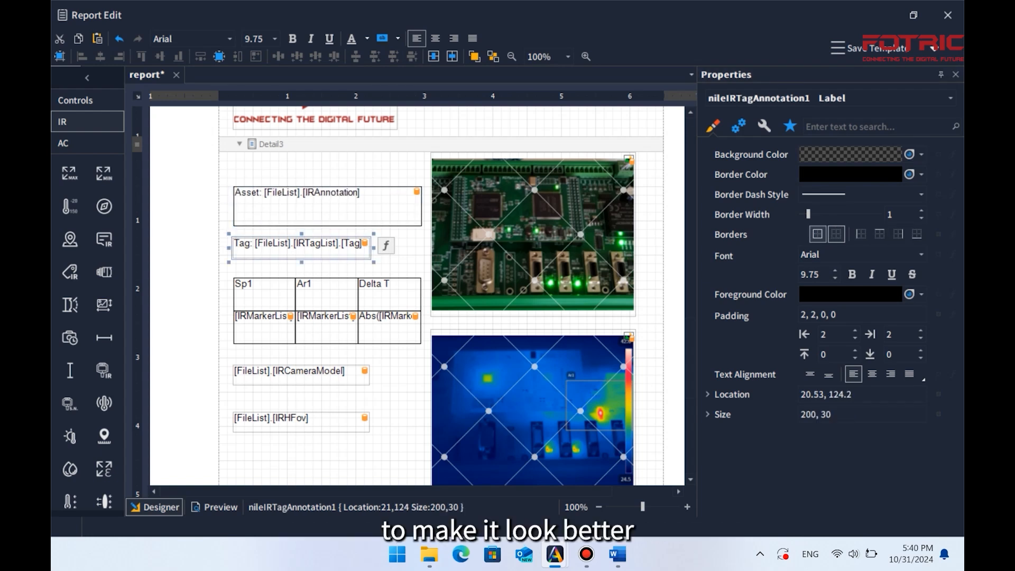
click(817, 234)
Apply borders on all sides to the camera model and FOV labels in Detail3.
scroll(234, 278, down, 2)
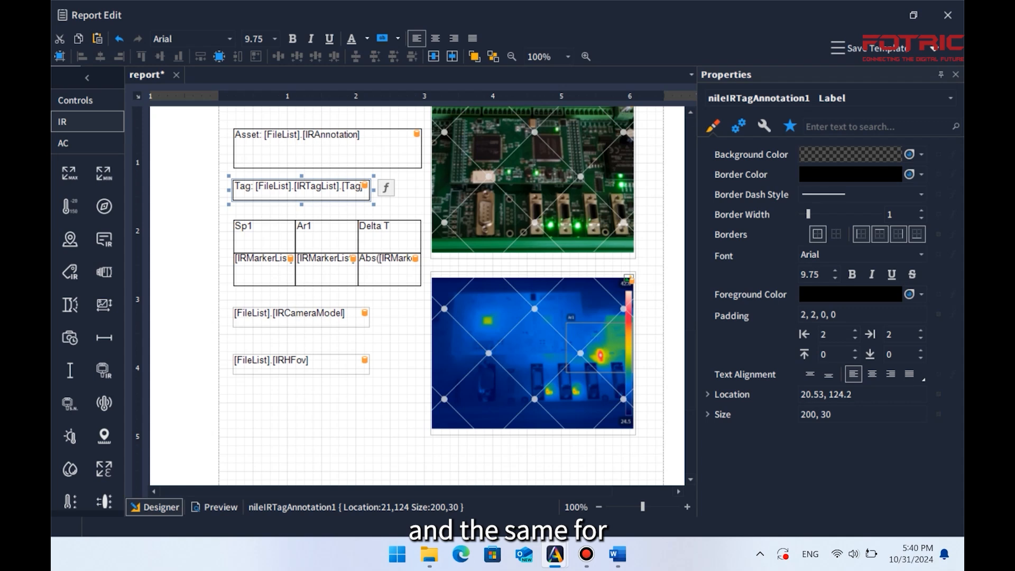
click(301, 317)
click(818, 235)
click(301, 364)
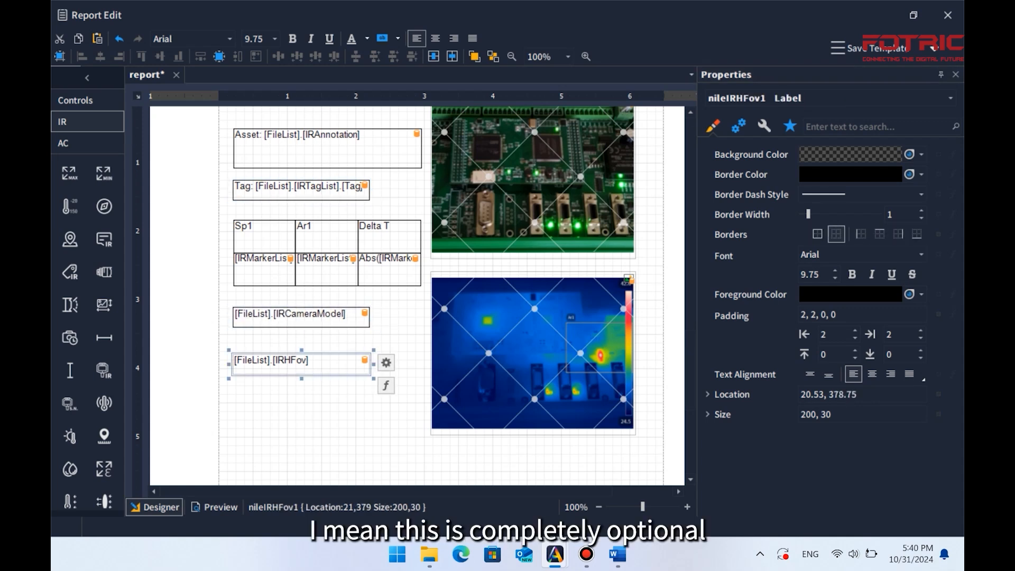
click(818, 234)
Insert a group footer band under Detail2 and place a page break in it at a vertical location of about 38.
scroll(241, 275, up, 6)
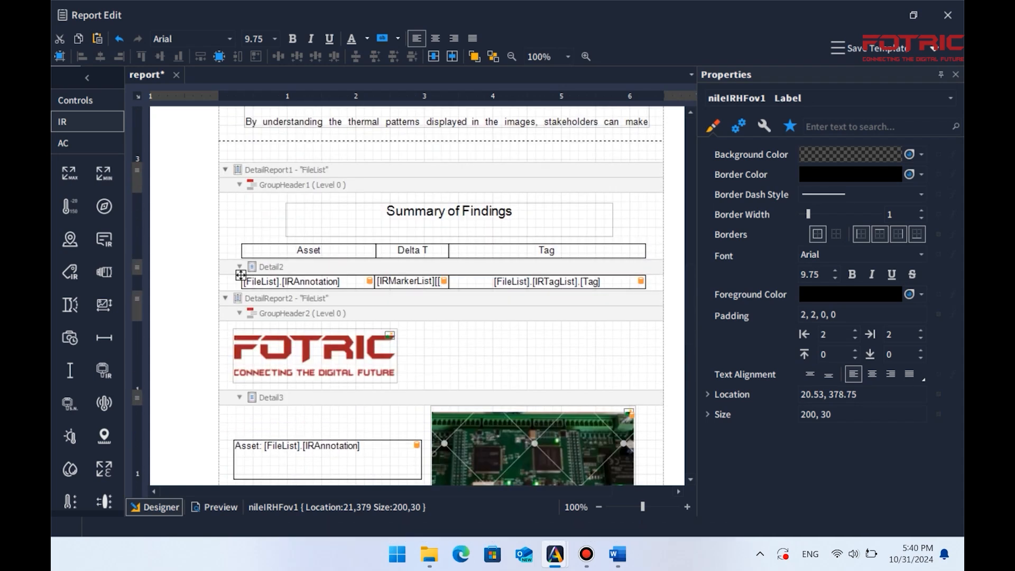
click(494, 349)
click(185, 349)
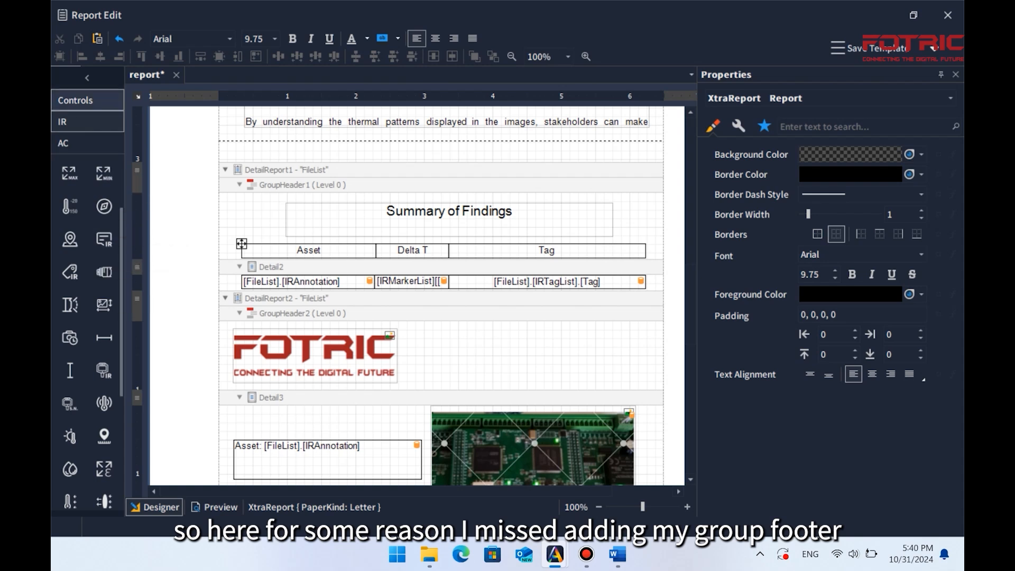
click(75, 100)
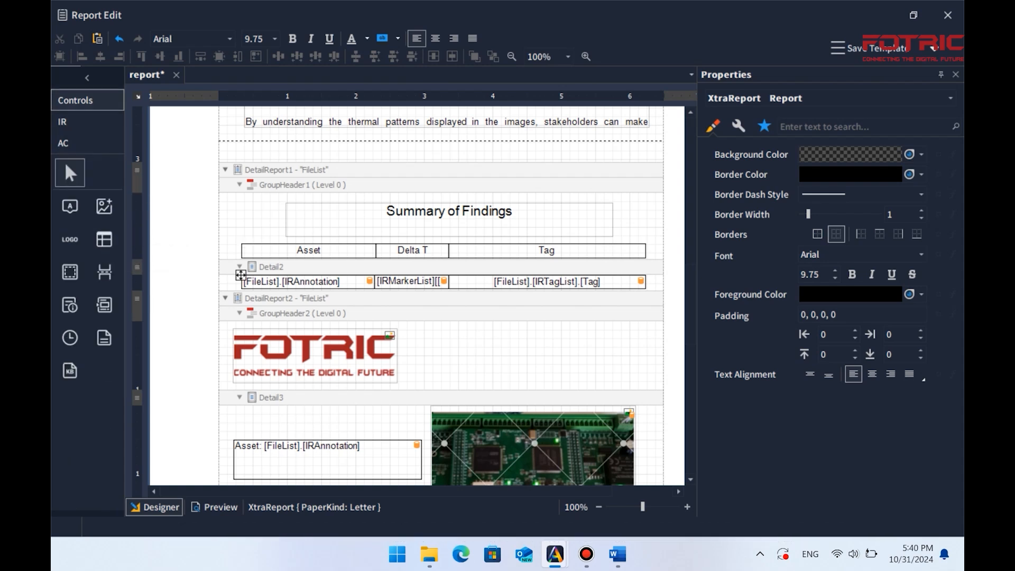
click(241, 274)
right_click(656, 284)
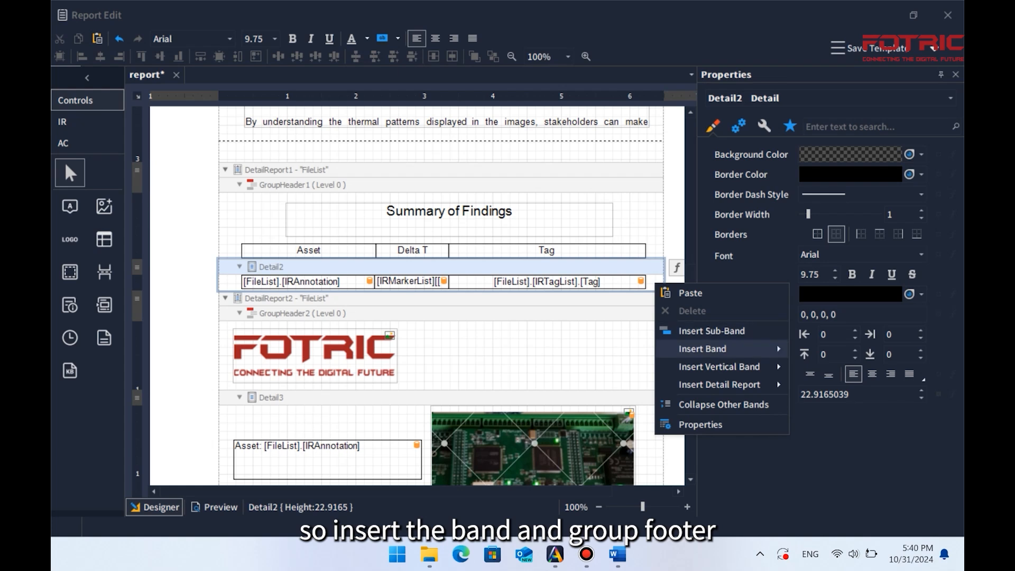
mouse_move(703, 349)
click(839, 440)
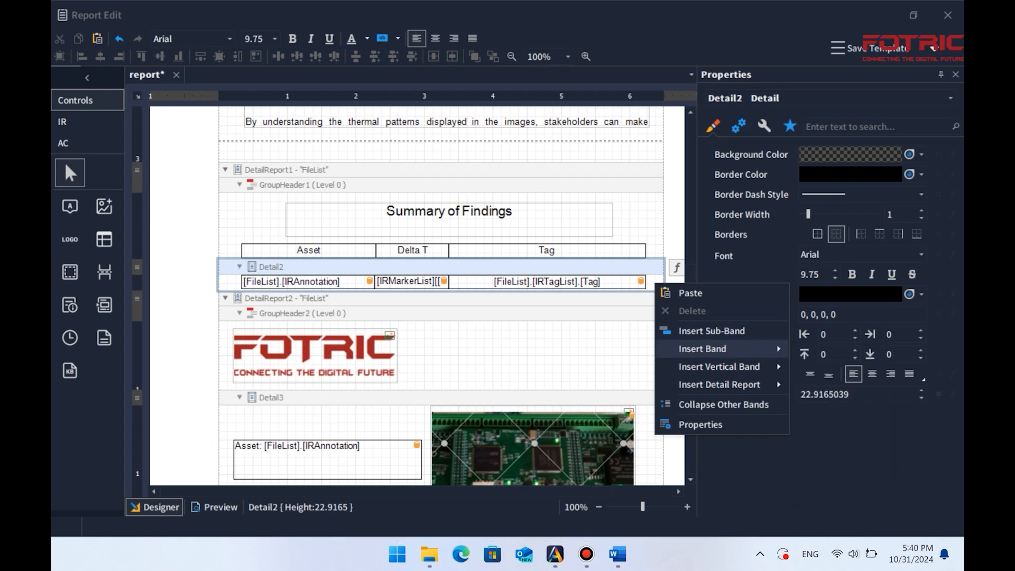
drag(104, 271, 245, 332)
Preview the report template and check the page separation between the cover, Summary of Findings and image details pages.
scroll(417, 296, down, 10)
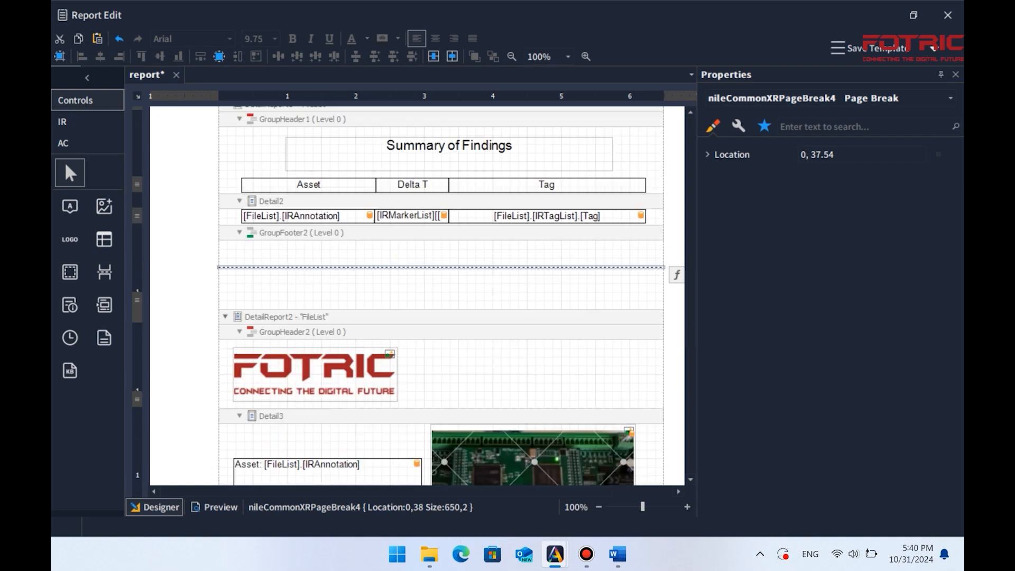
scroll(233, 290, down, 2)
scroll(233, 290, up, 8)
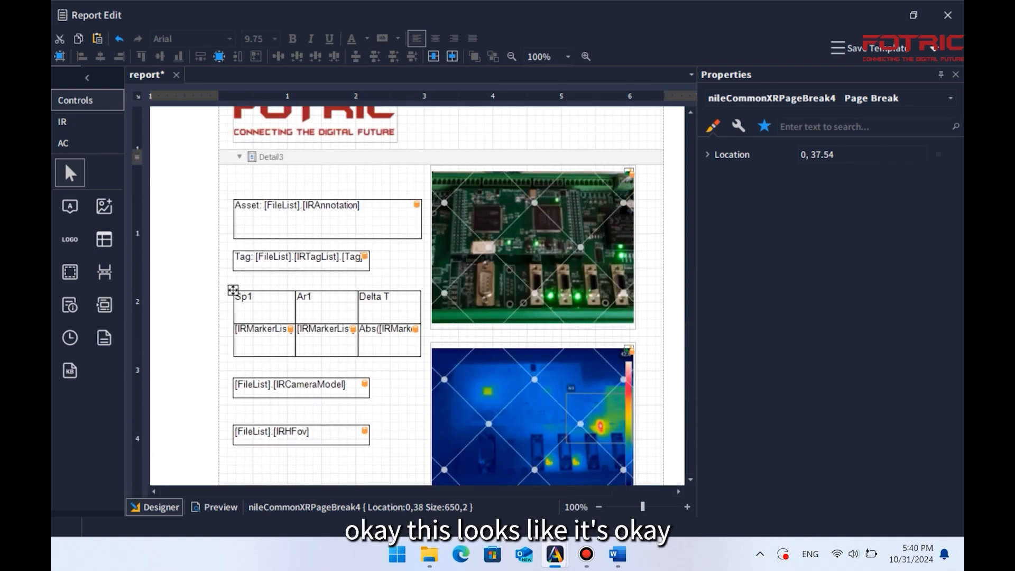
click(214, 507)
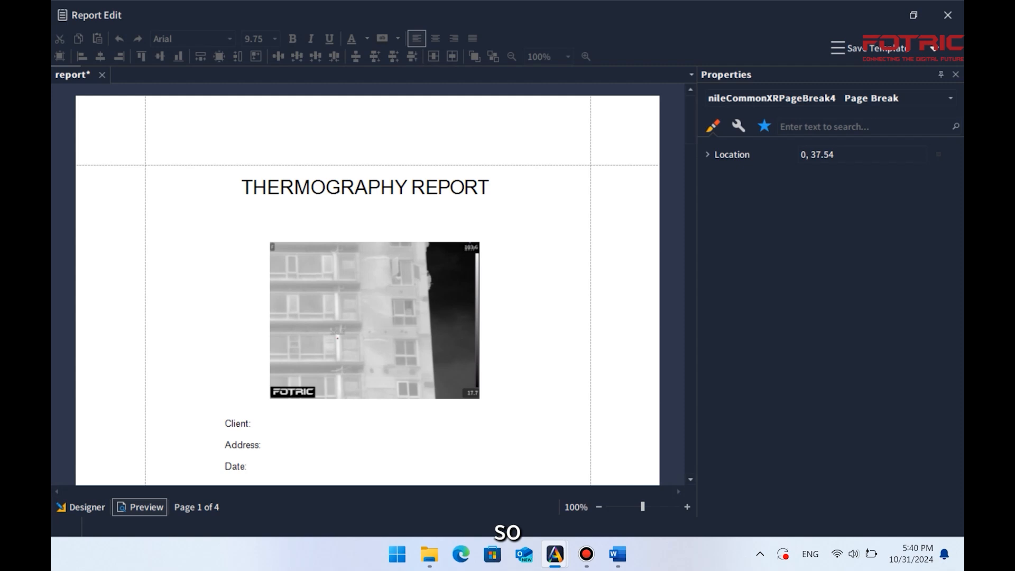
scroll(367, 285, down, 5)
scroll(368, 285, down, 12)
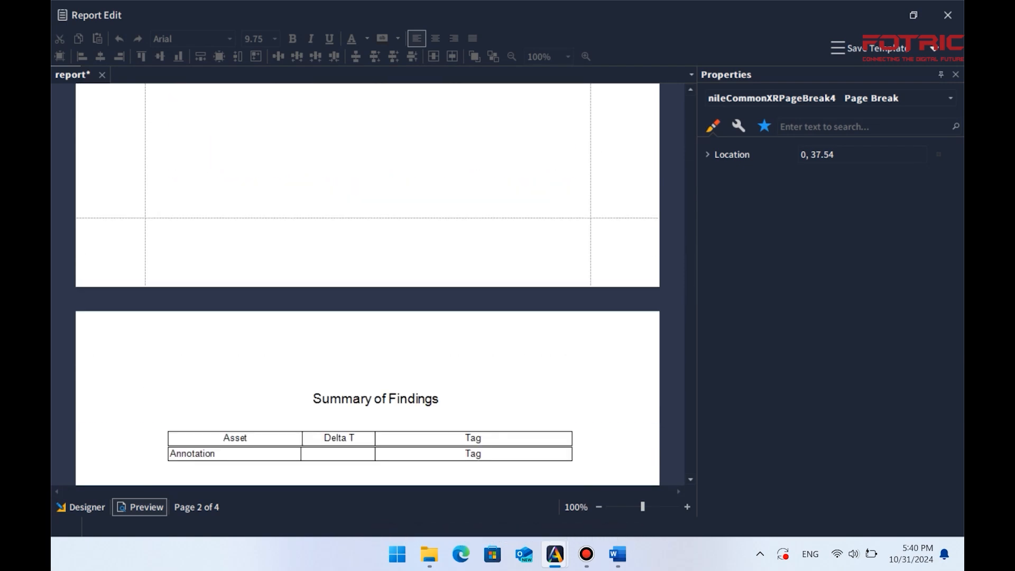
scroll(367, 285, down, 5)
scroll(367, 286, down, 9)
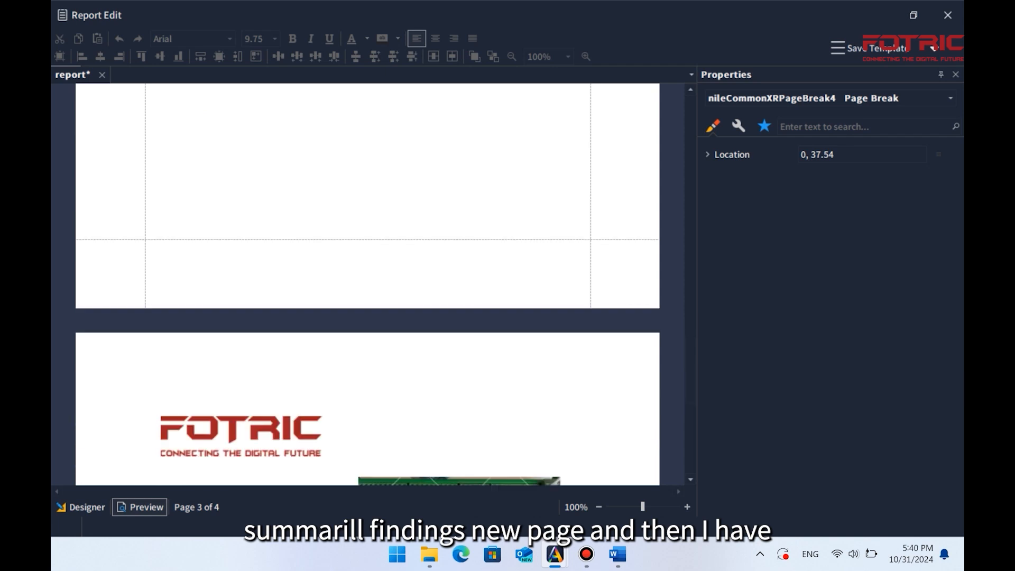
scroll(368, 285, down, 1)
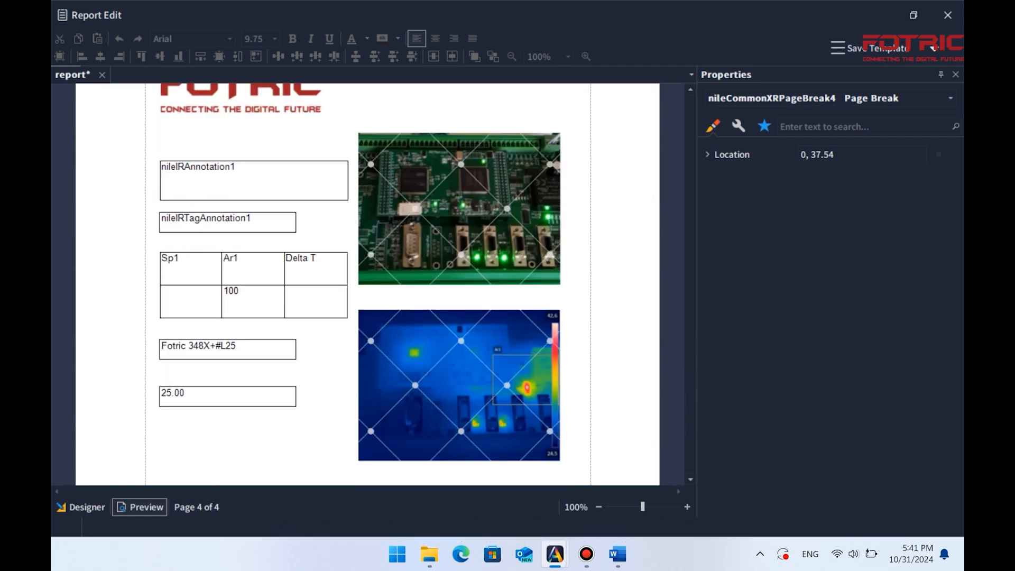
scroll(368, 285, down, 1)
scroll(367, 286, down, 7)
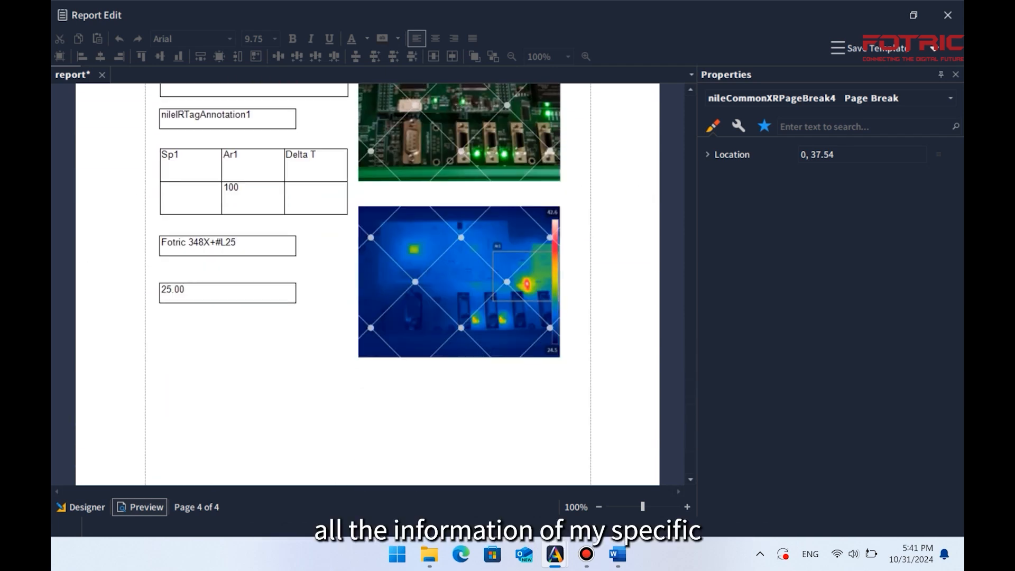
scroll(368, 284, up, 20)
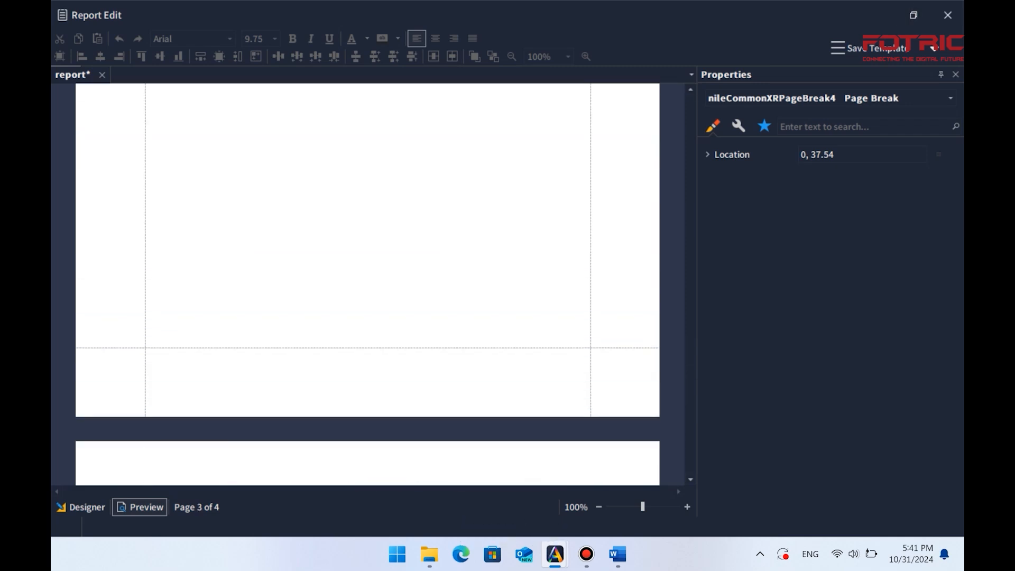
click(85, 507)
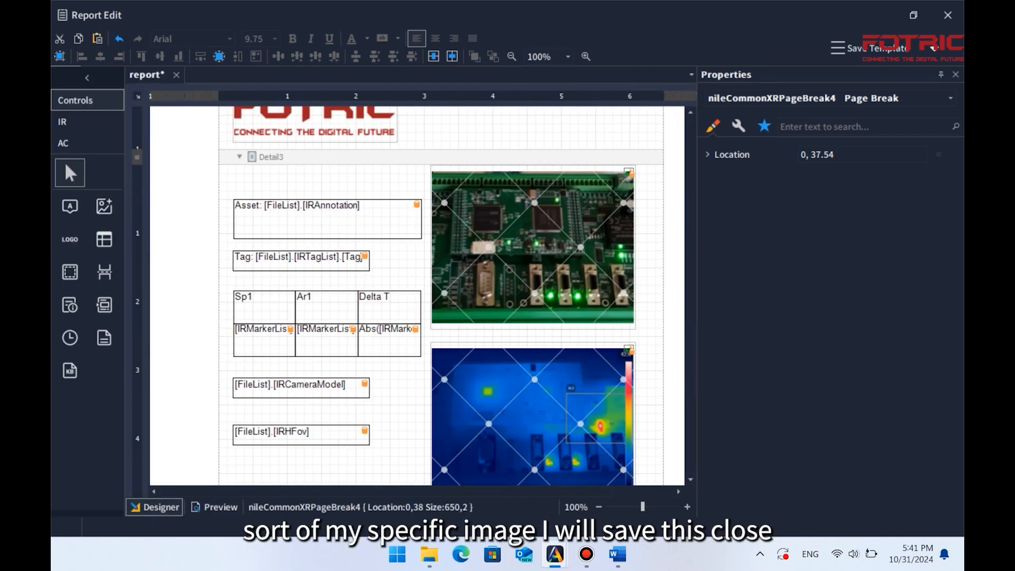
Save the report template and close the report windows to return to the file manager.
click(872, 48)
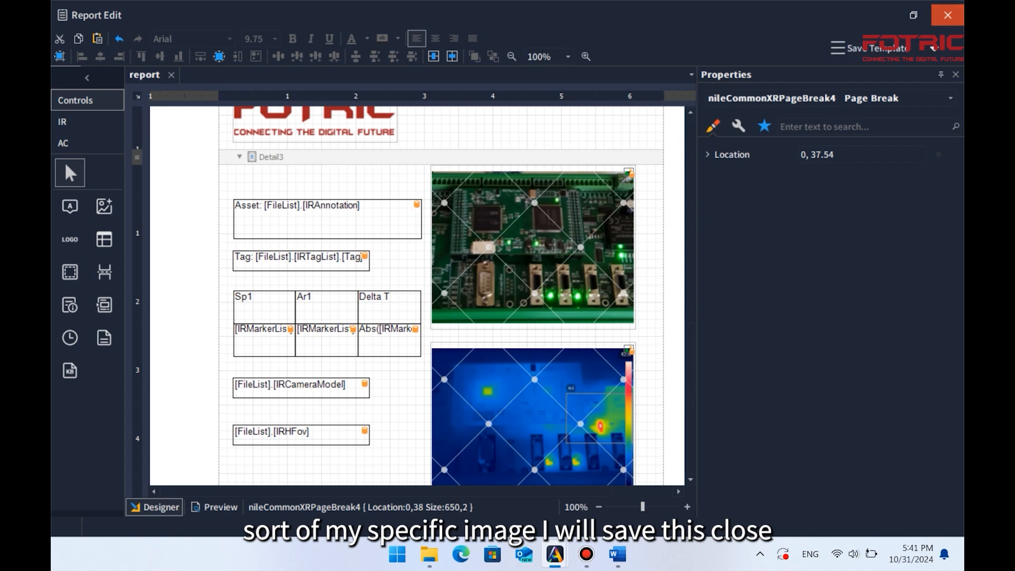
click(947, 14)
click(947, 15)
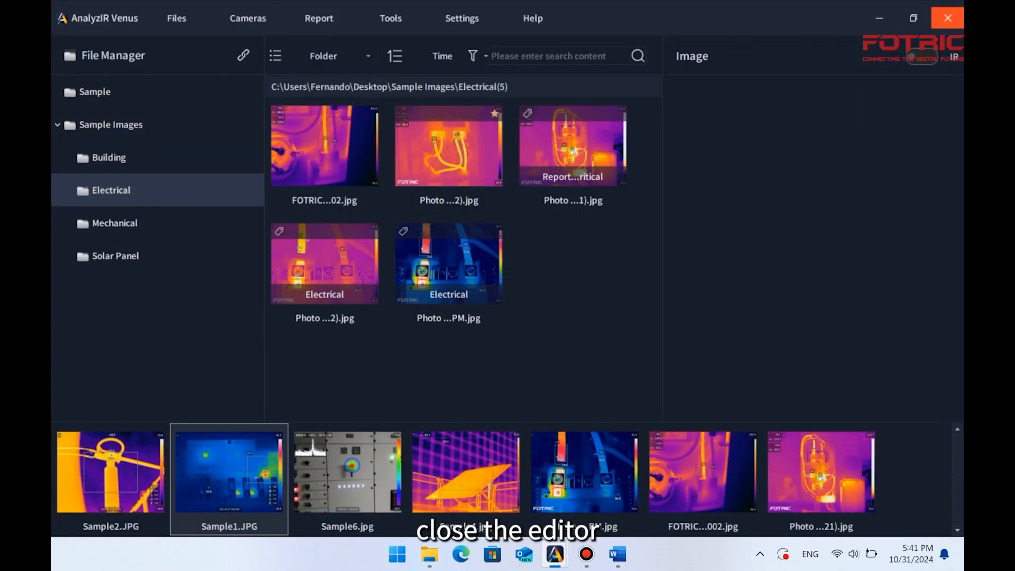
Enter "Asset 12" as the text remarks of the Electrical folder's Photo Apr 30 2024, 5 14 04 PM (21).jpg and save the image.
drag(571, 304, 330, 143)
click(577, 322)
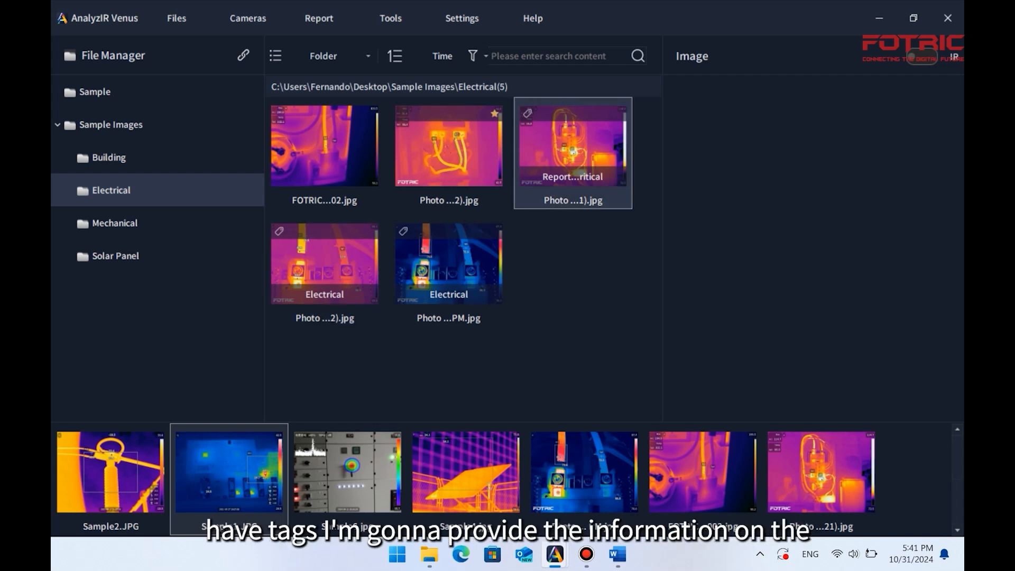
click(574, 153)
double_click(573, 153)
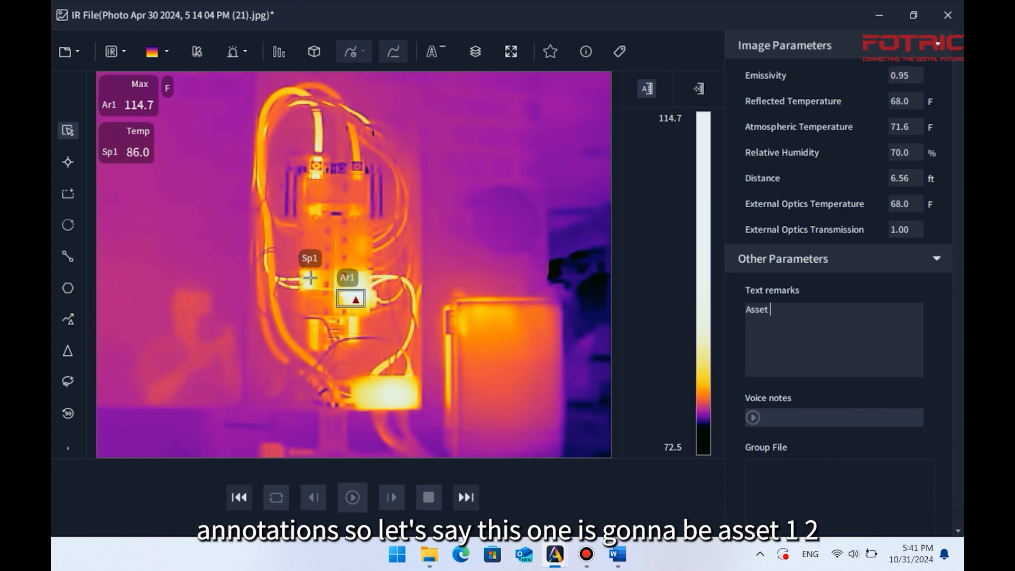
text(2)
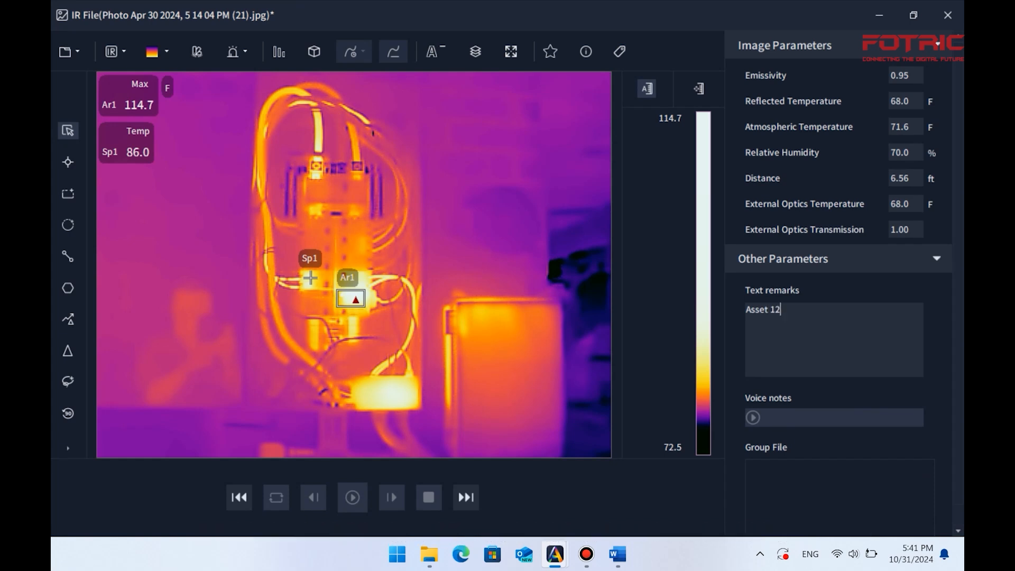
click(948, 14)
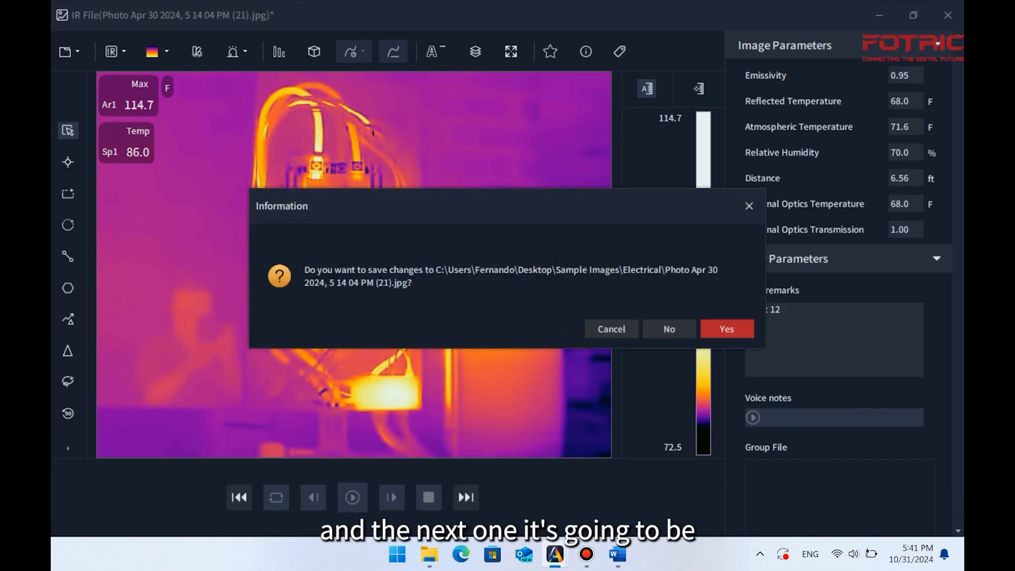
click(727, 328)
Enter "Electrical Room / Cabinet 12R" as the text remarks of Photo Apr 30 2024, 5 14 04 PM (22).jpg and save the changes.
double_click(344, 279)
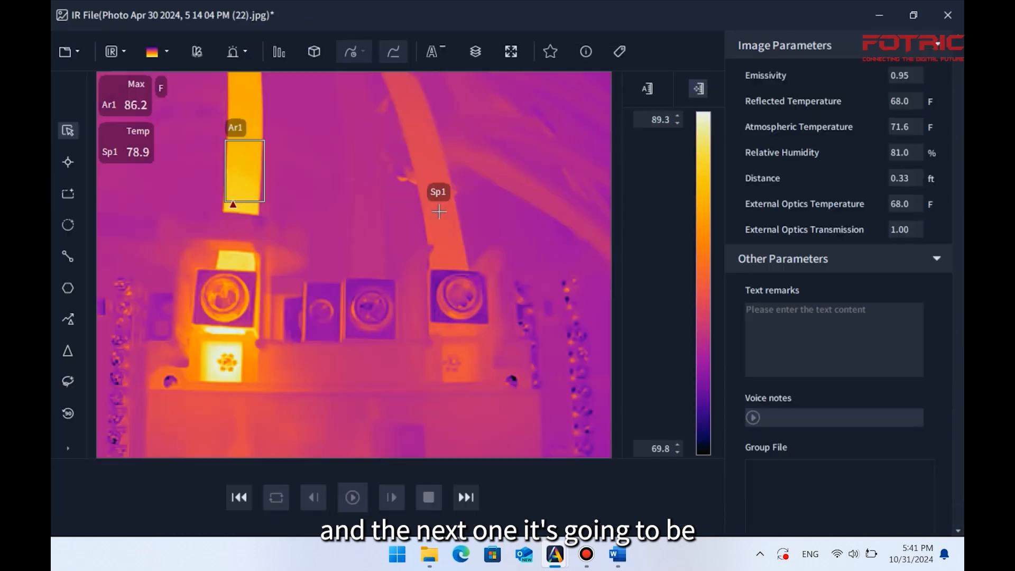
click(819, 330)
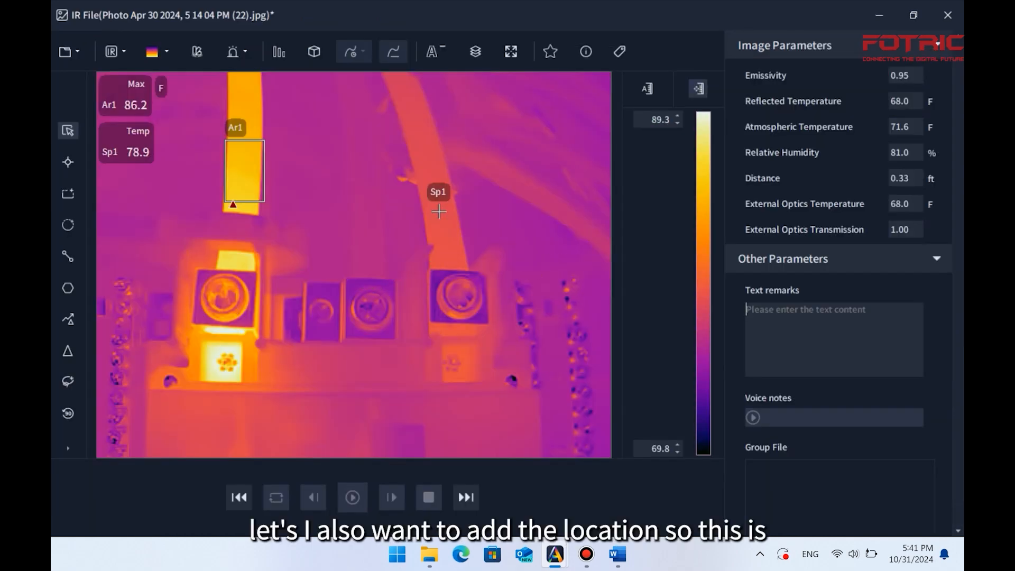
text(Electrical Room /)
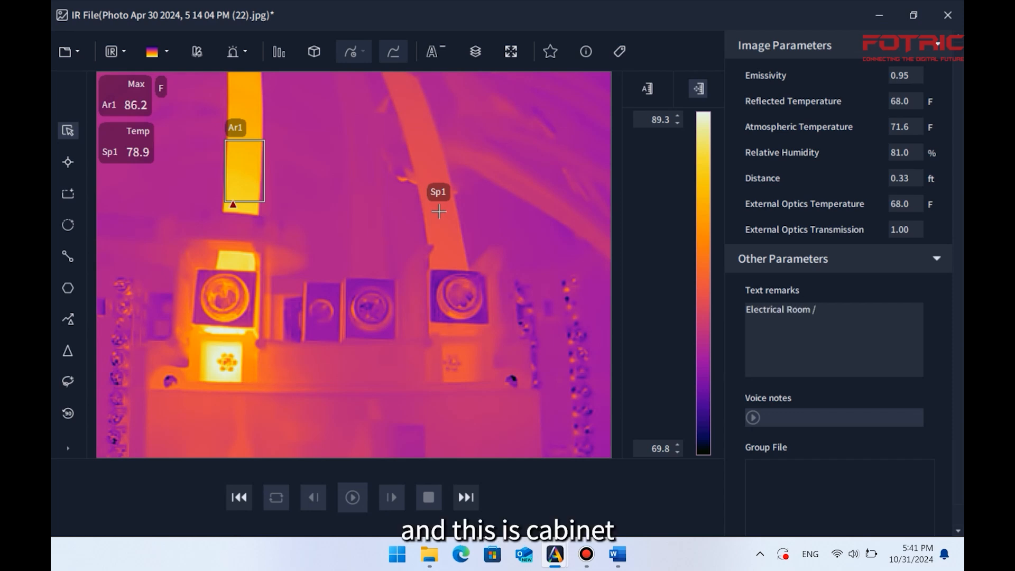
text( Cabinet 12R)
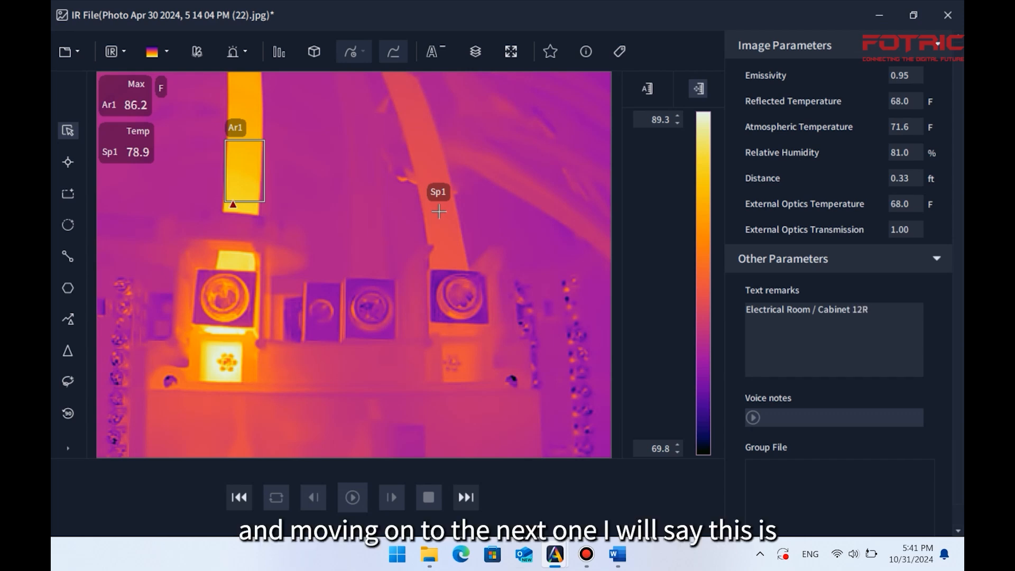
click(466, 497)
click(727, 329)
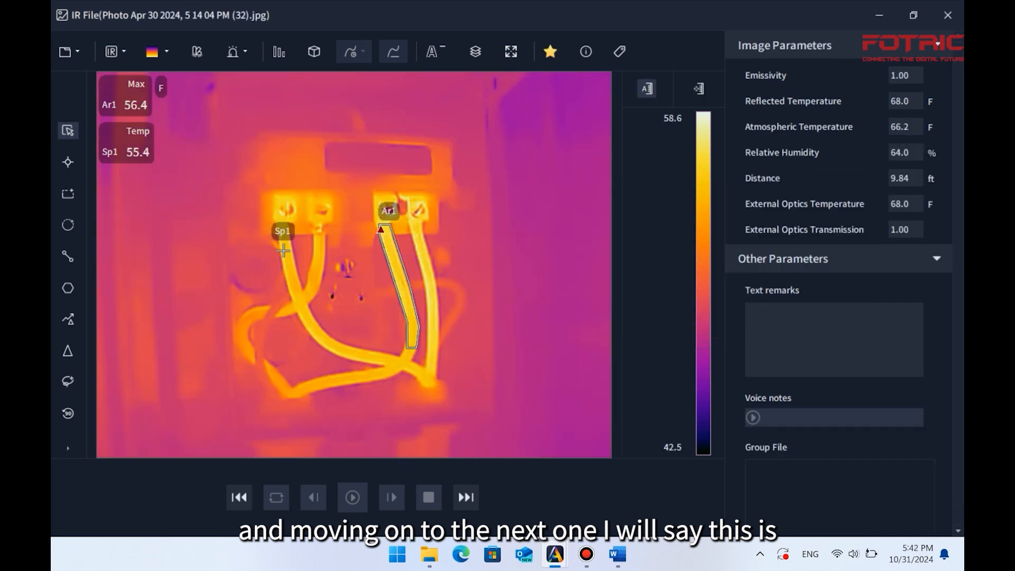
Enter "Motor 12B" as the text remarks of Photo Apr 30 2024, 5 14 04 PM (32).jpg, save it and close the image.
click(767, 317)
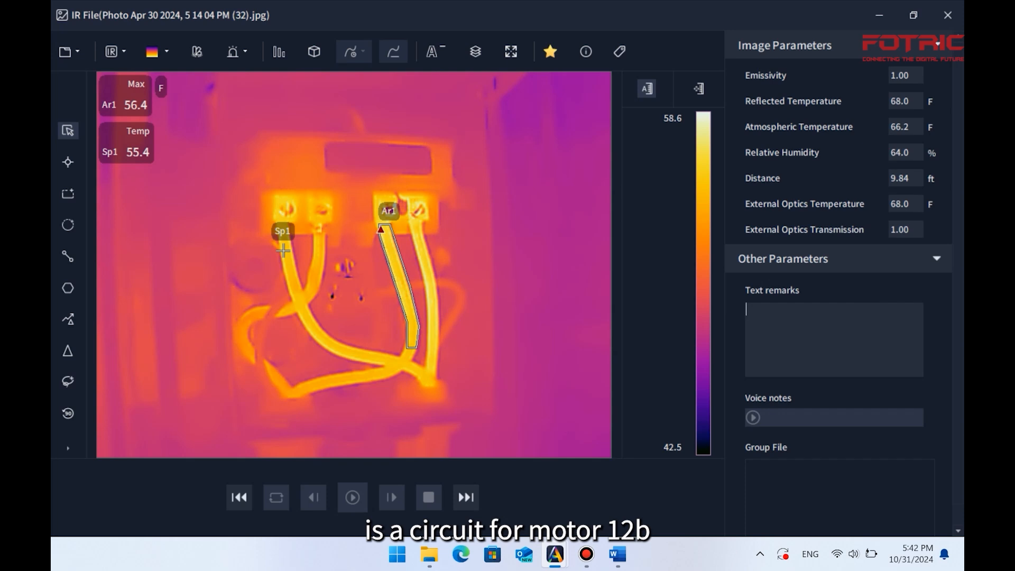
text(Motor 12B)
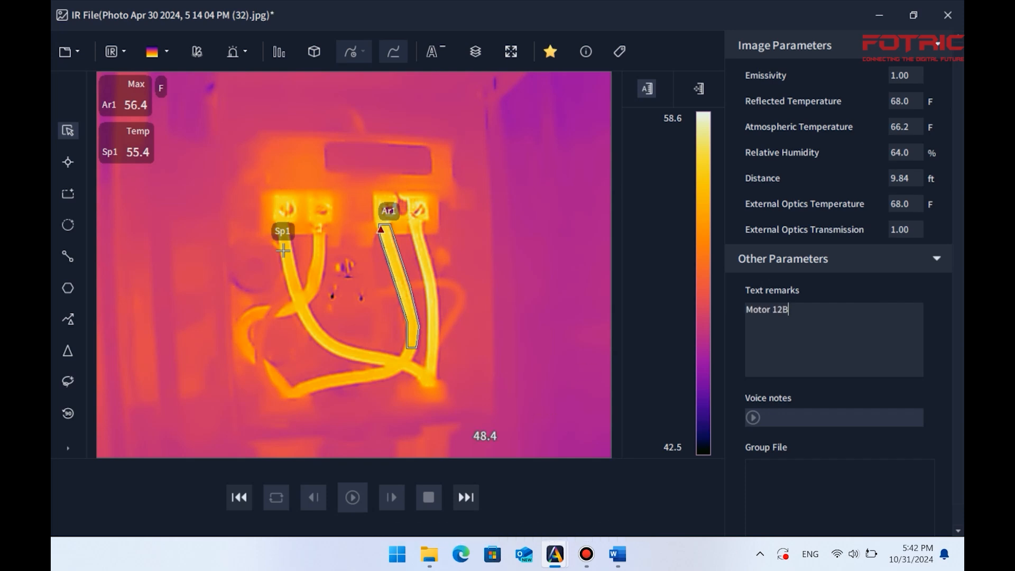
click(948, 15)
click(727, 329)
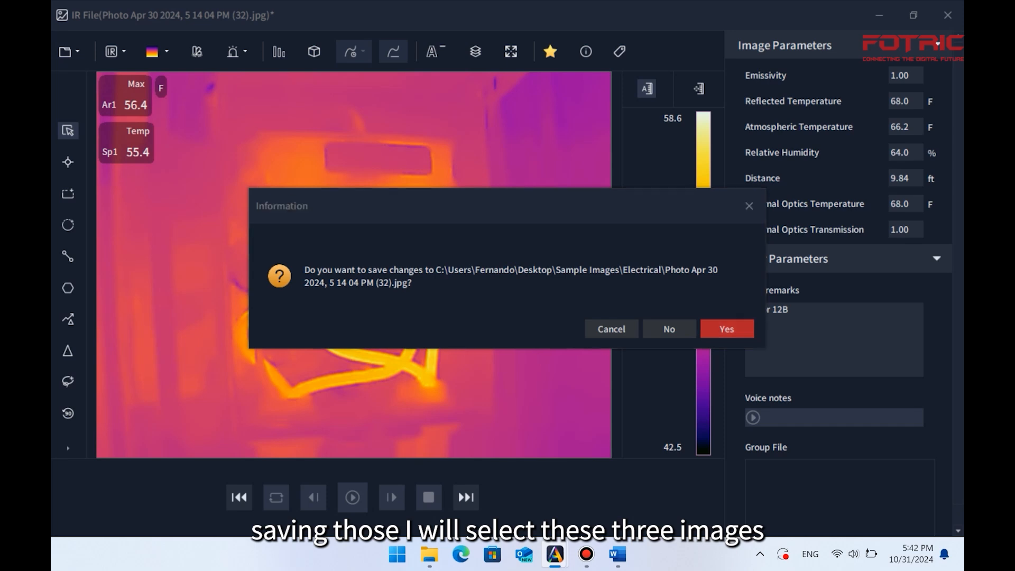
click(573, 154)
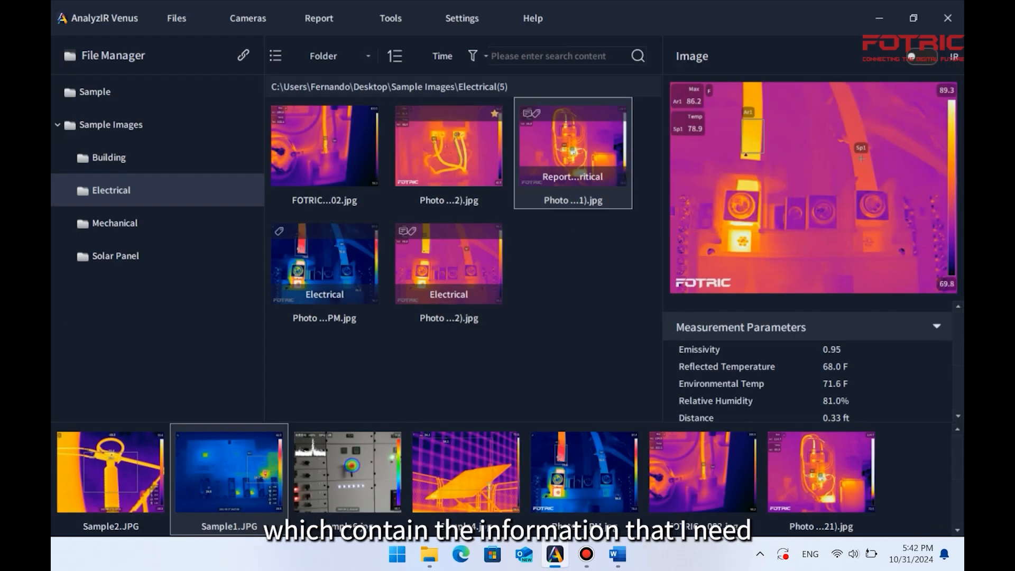
ctrl+click(324, 271)
ctrl+click(449, 271)
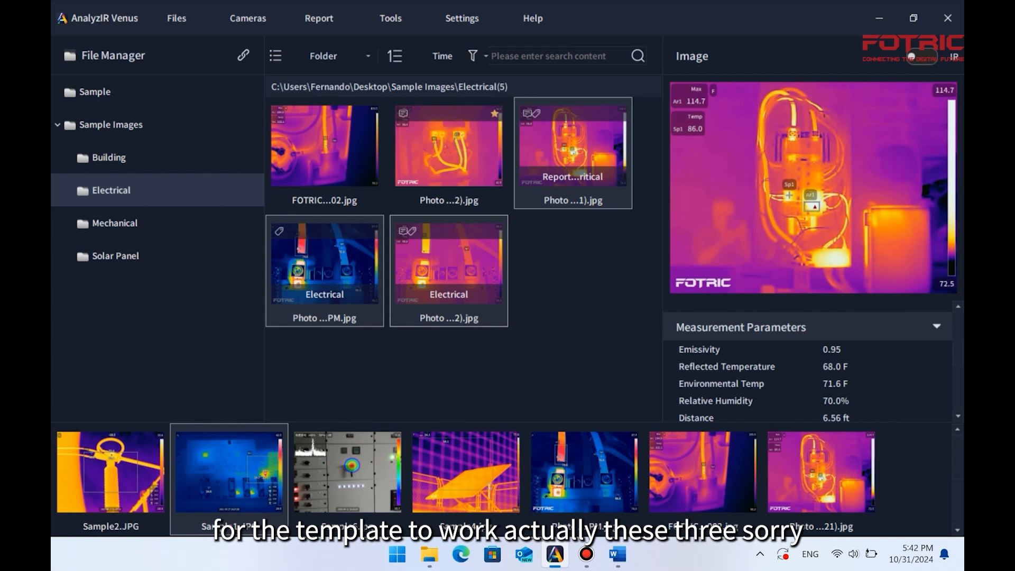
click(585, 276)
drag(585, 276, 449, 146)
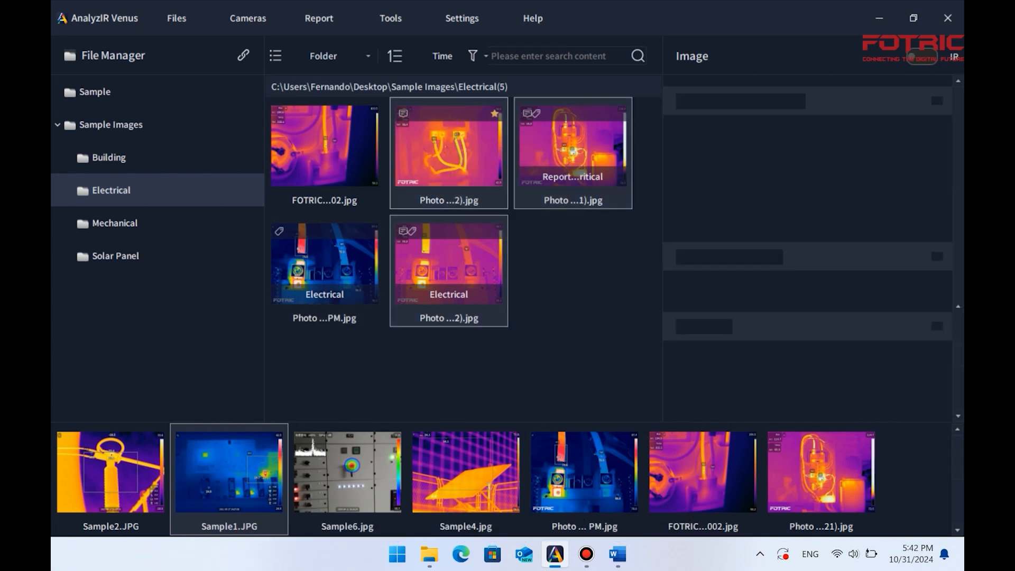
Add the tag "Electrical" to Photo Apr 30 2024, 5 14 04 PM (32).jpg, save it and close the image.
click(449, 153)
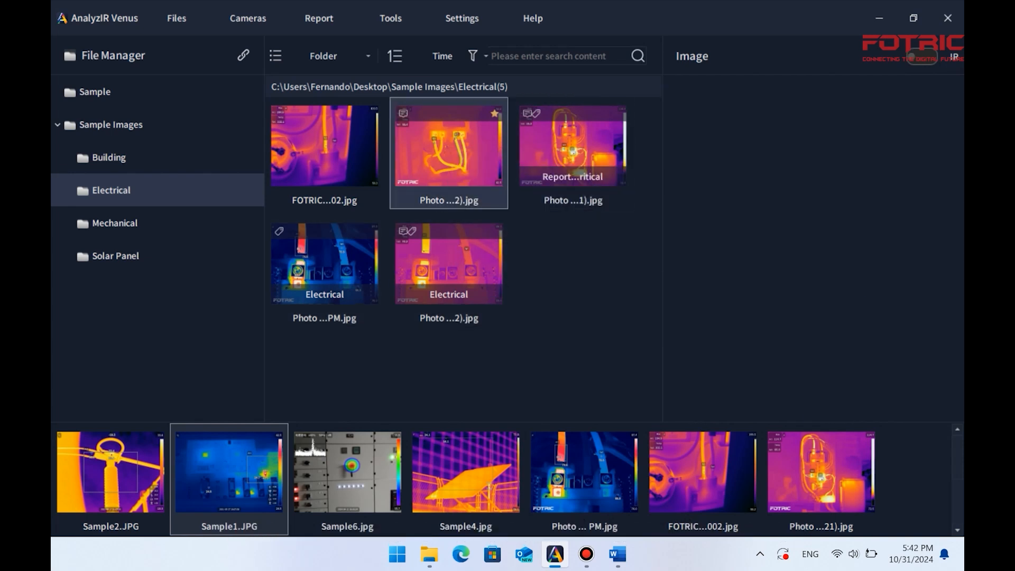
double_click(449, 153)
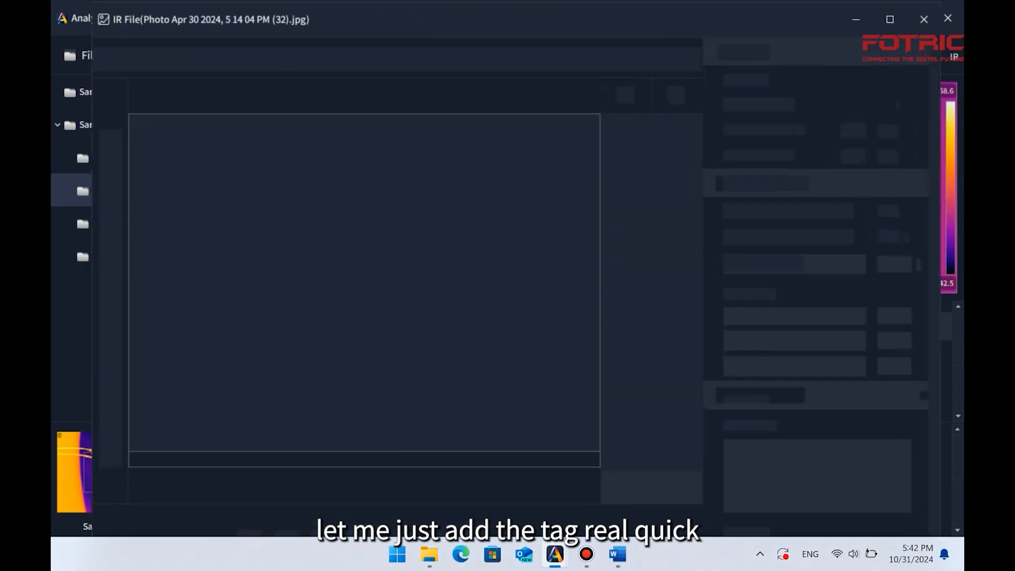
click(619, 51)
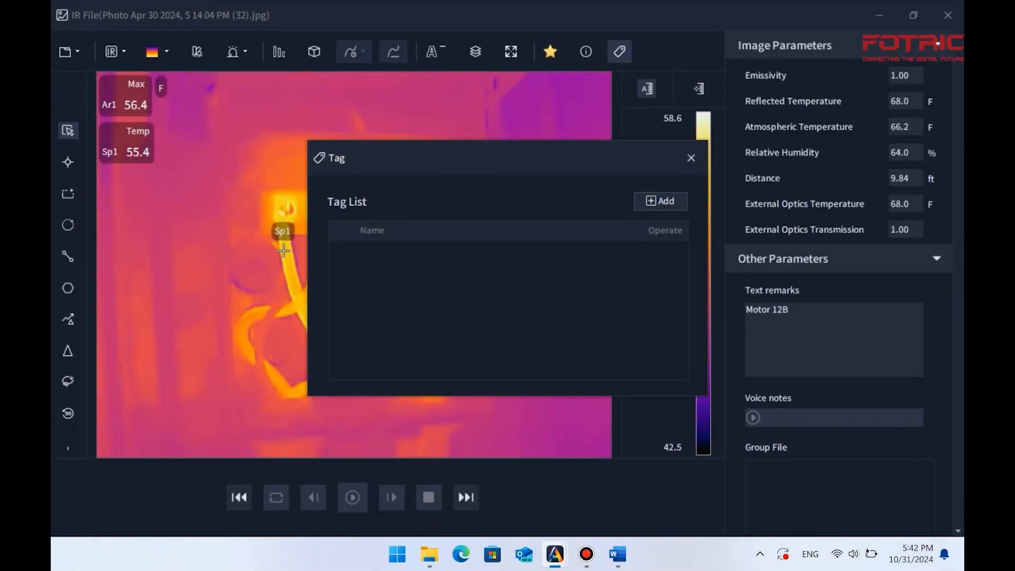
click(661, 201)
text(E)
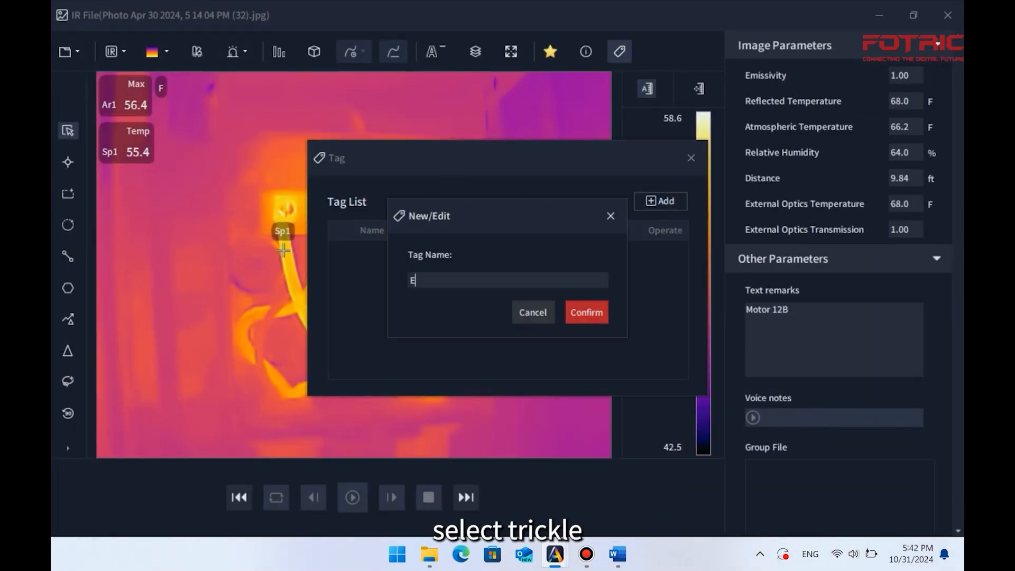
text(lectrical)
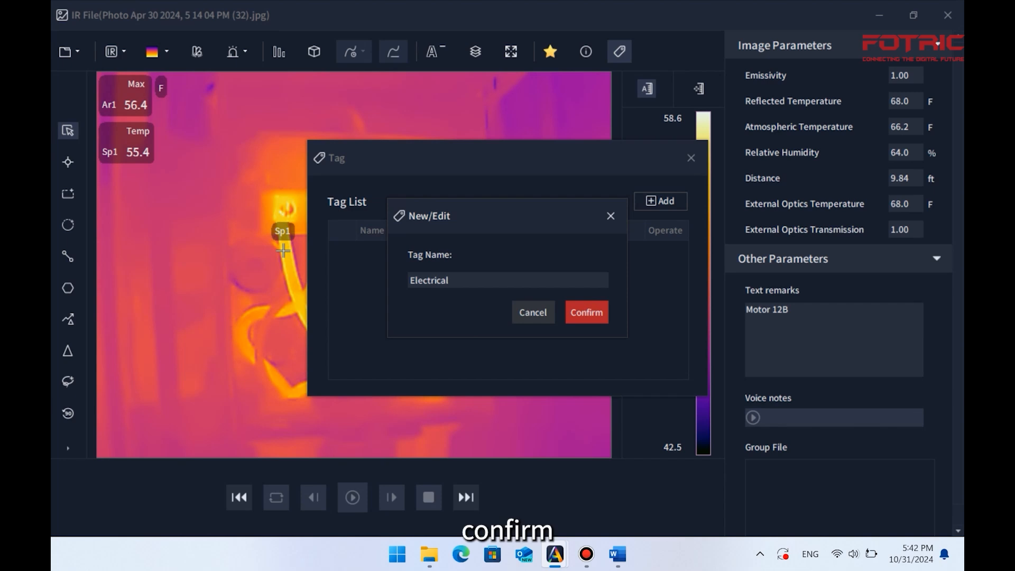
click(587, 312)
click(691, 158)
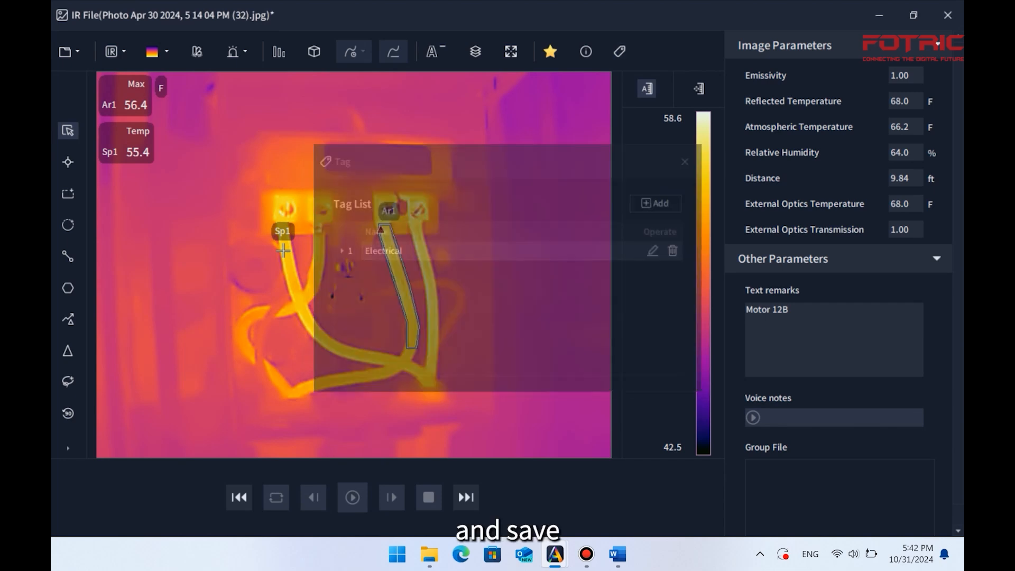
click(948, 15)
click(727, 329)
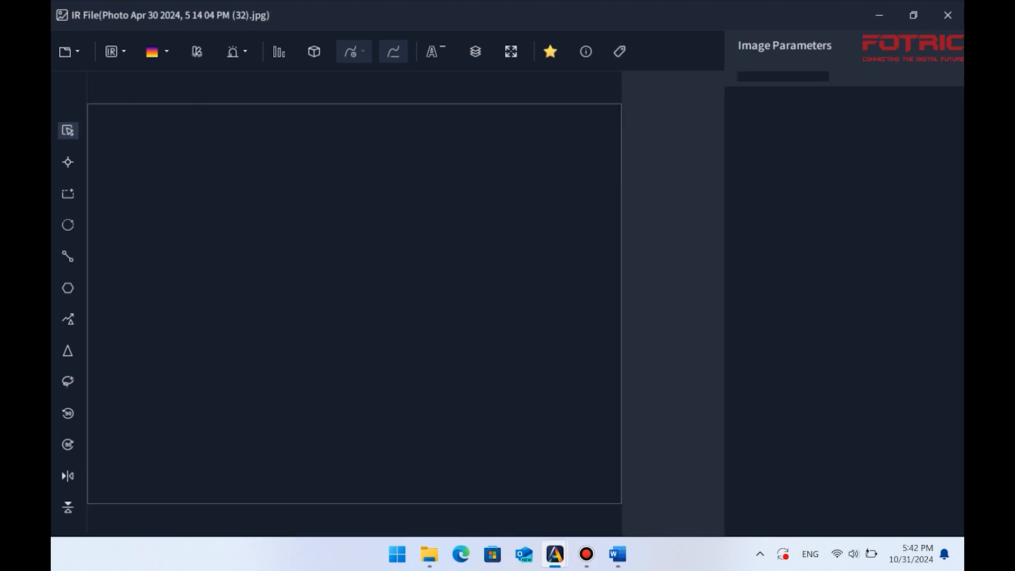
Select the three electrical images and generate a report from them with the custom template "report".
drag(594, 268, 458, 173)
click(319, 18)
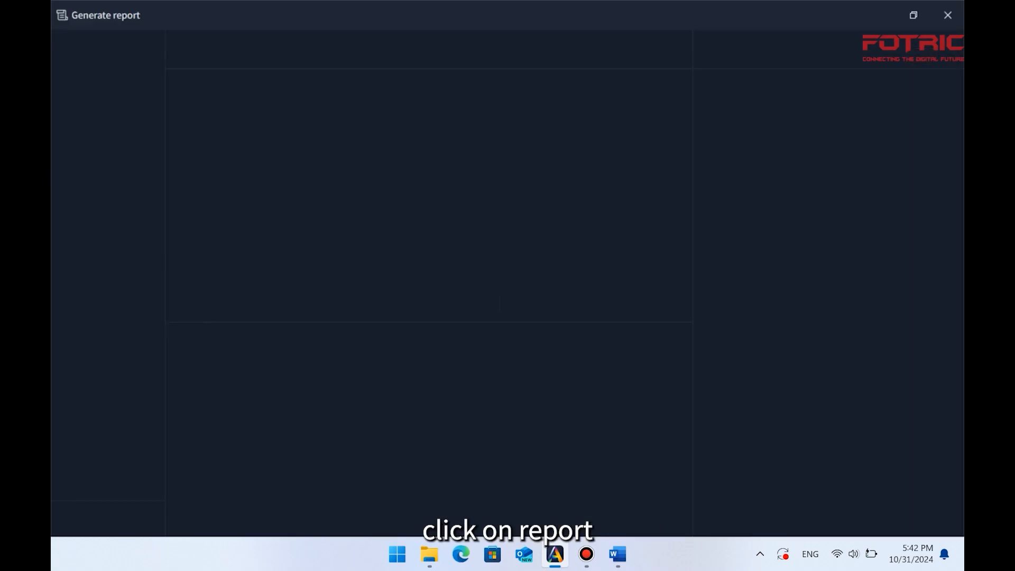
click(227, 405)
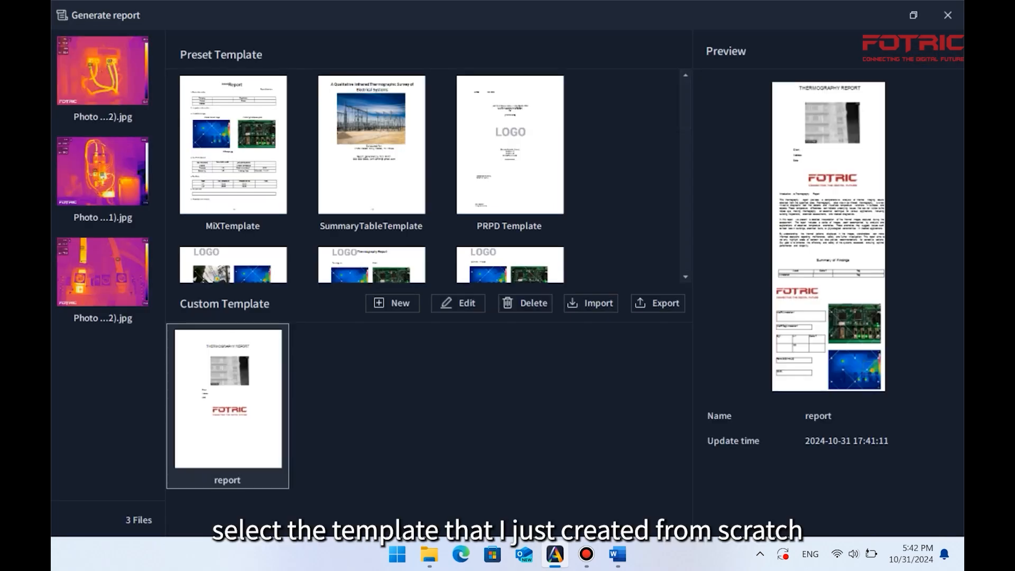
double_click(228, 405)
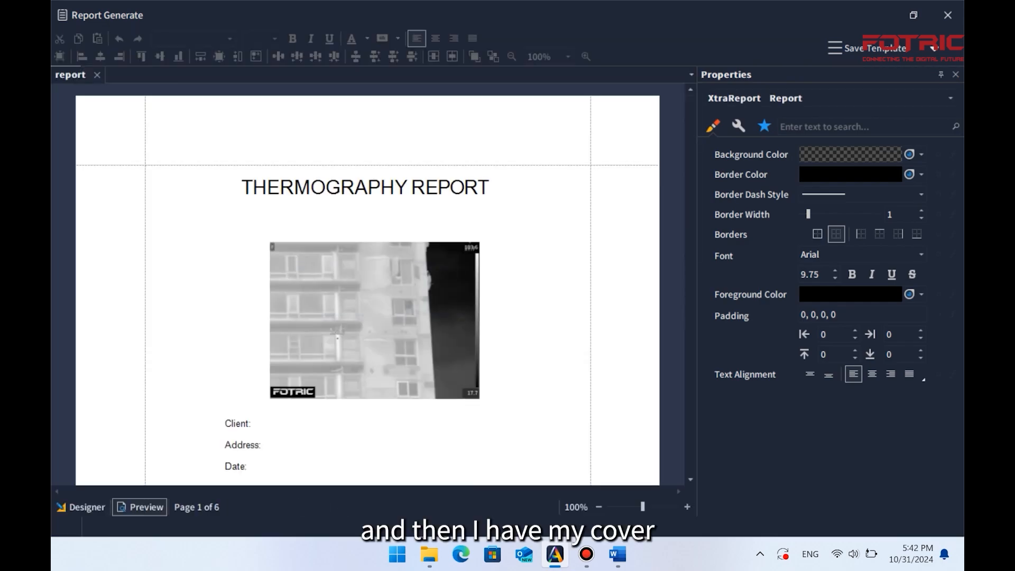
Review the generated report's pages from the cover through the Summary of Findings to the image detail pages.
scroll(368, 283, down, 3)
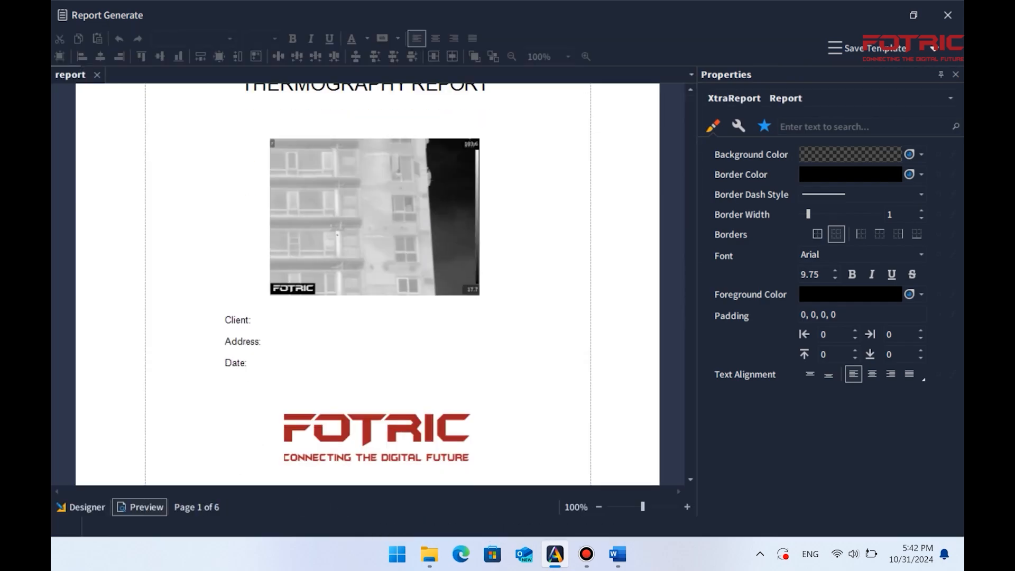
scroll(368, 284, down, 12)
scroll(368, 284, down, 15)
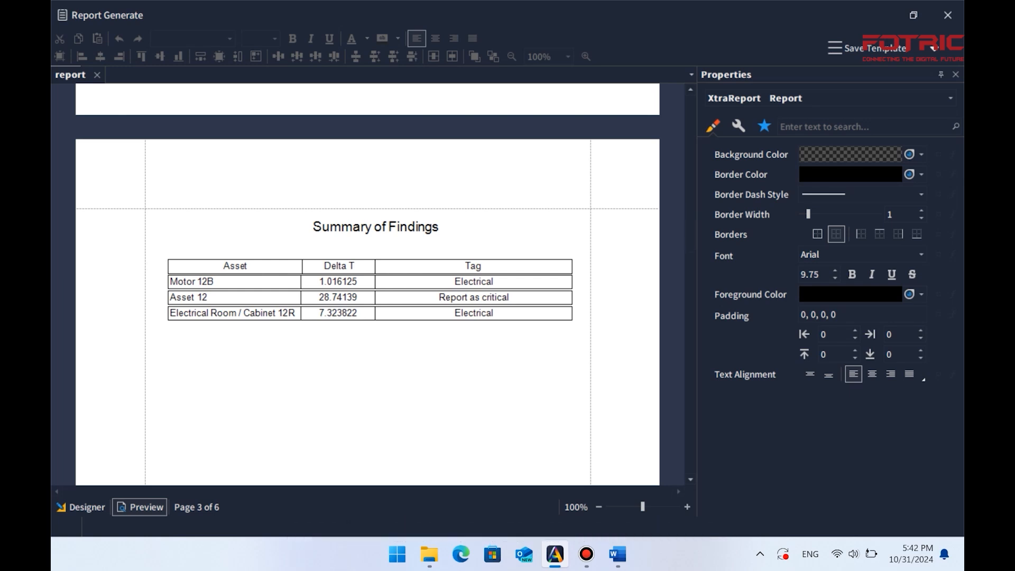
scroll(367, 284, down, 10)
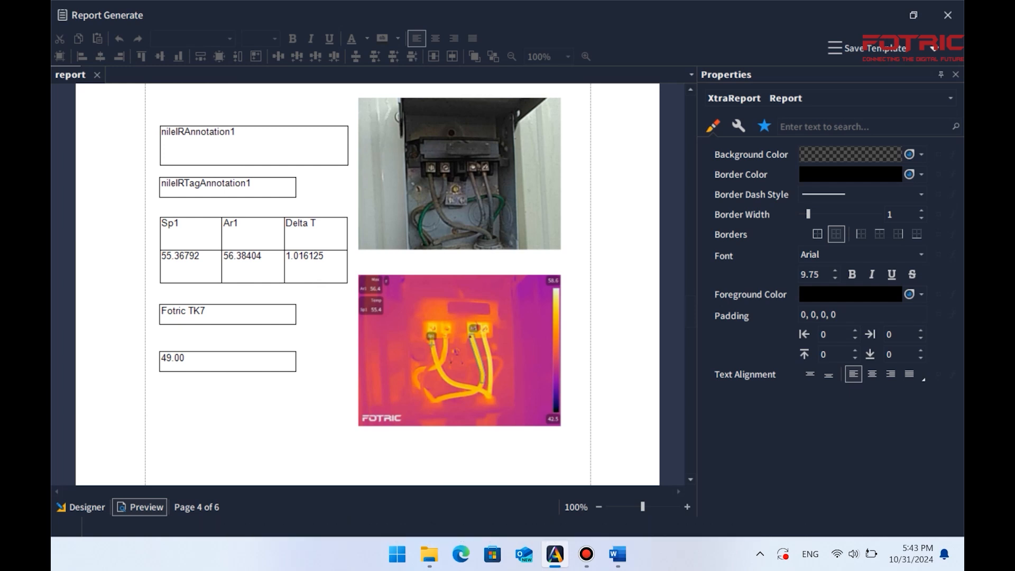
scroll(368, 284, down, 10)
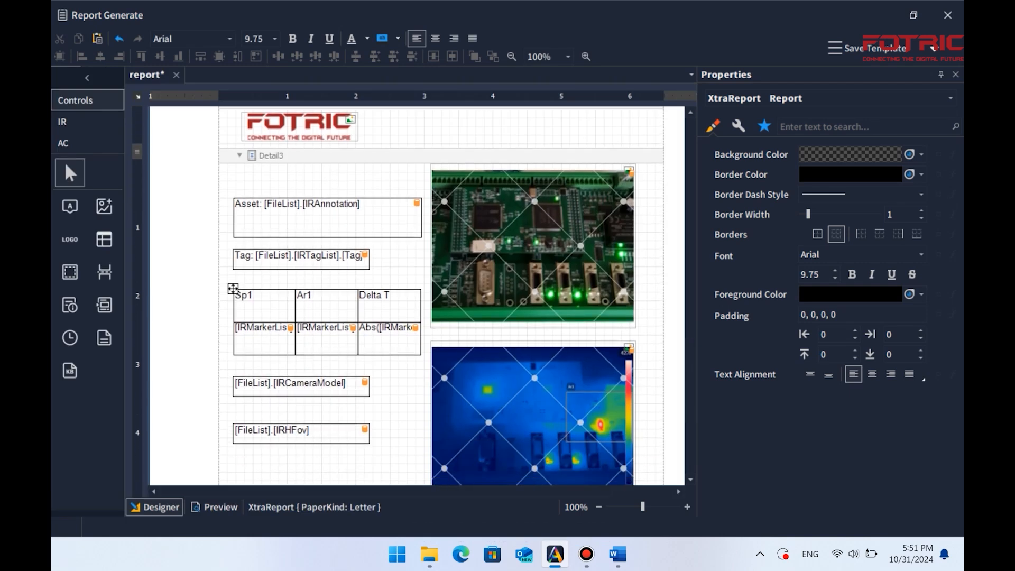
Check the Delta T expression in Detail3's Sp1/Ar1/Delta T table and reduce the table's height to about 79.
click(264, 324)
double_click(389, 323)
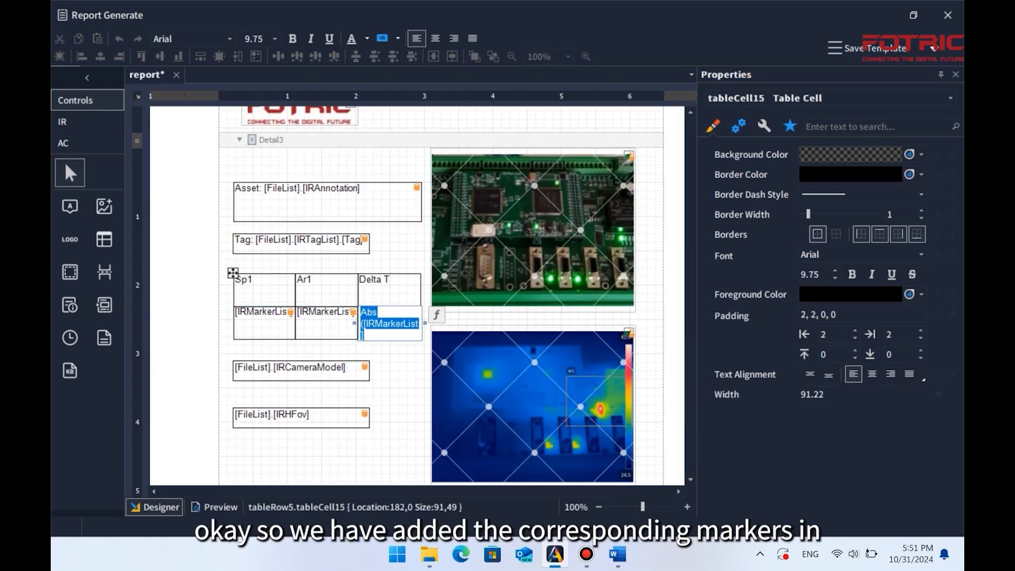
click(396, 374)
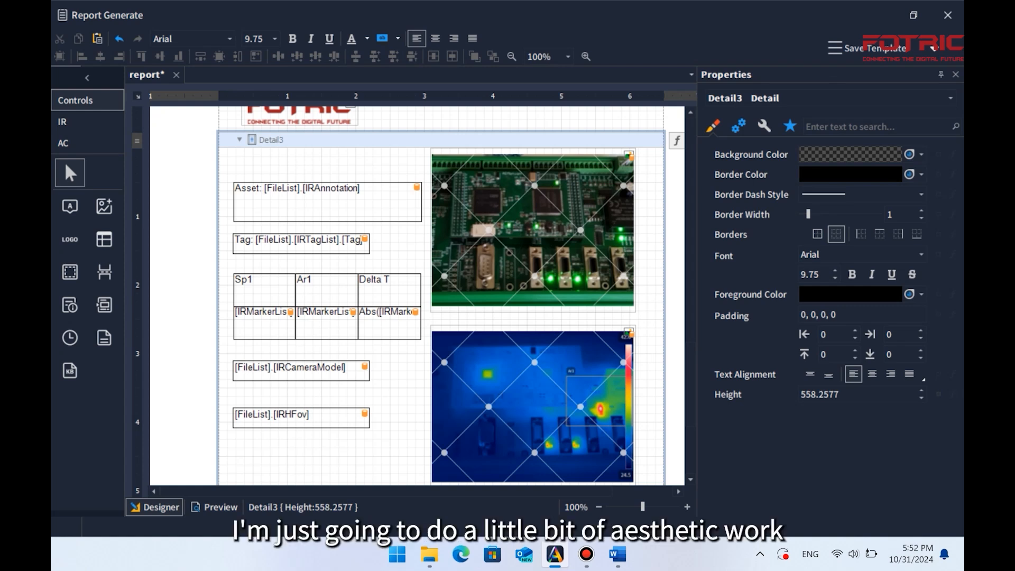
click(233, 273)
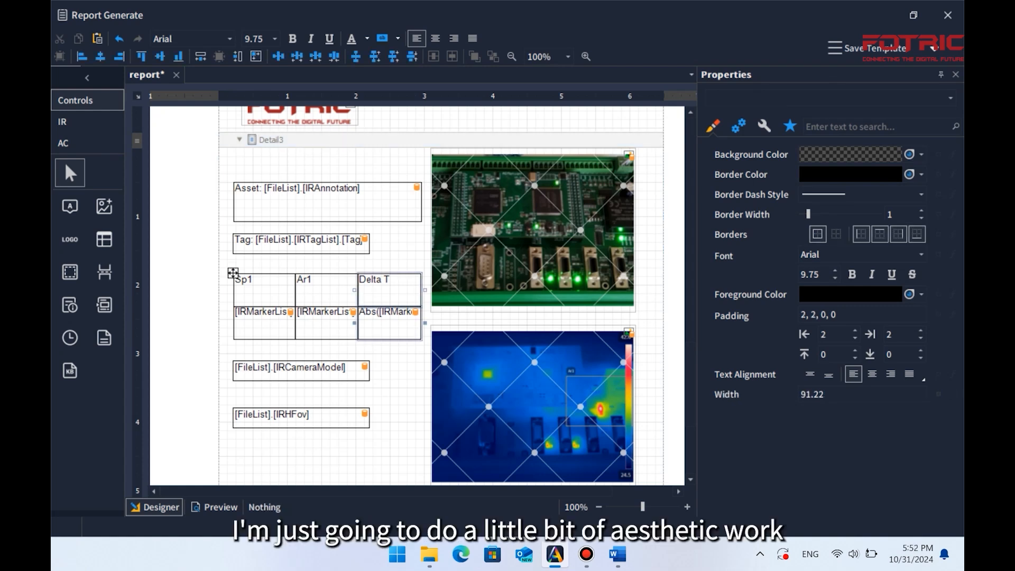
click(233, 273)
drag(328, 343, 328, 332)
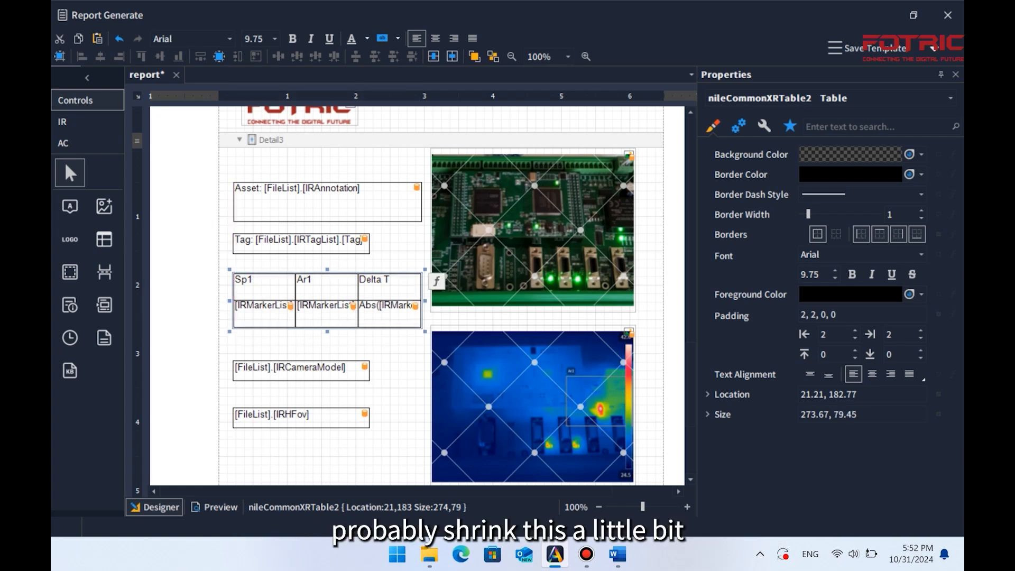
Resize the tag field in Detail3 to about 214 wide, ending level with the table and leaving space before it.
click(318, 244)
drag(374, 244, 422, 244)
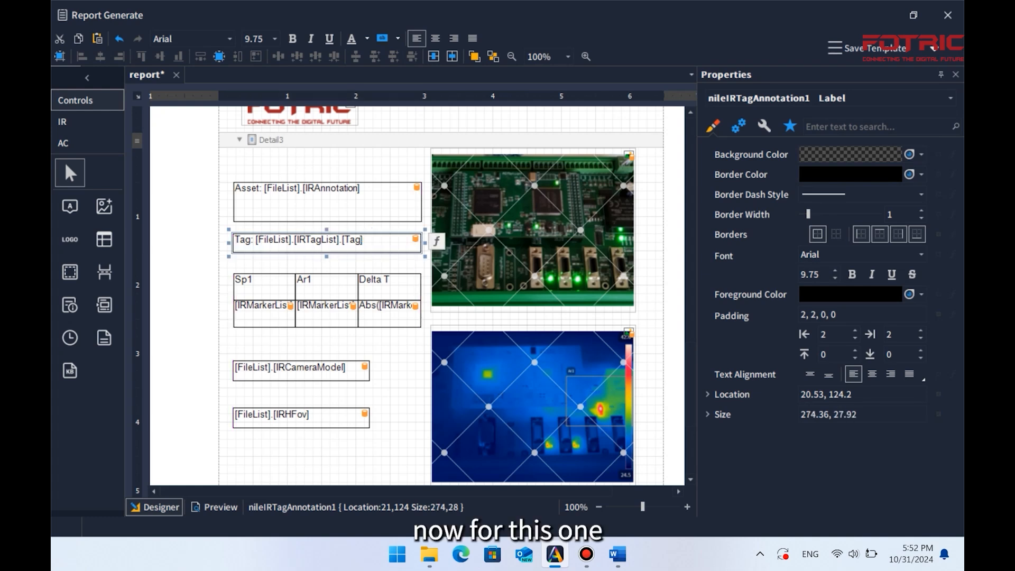
drag(229, 244, 270, 243)
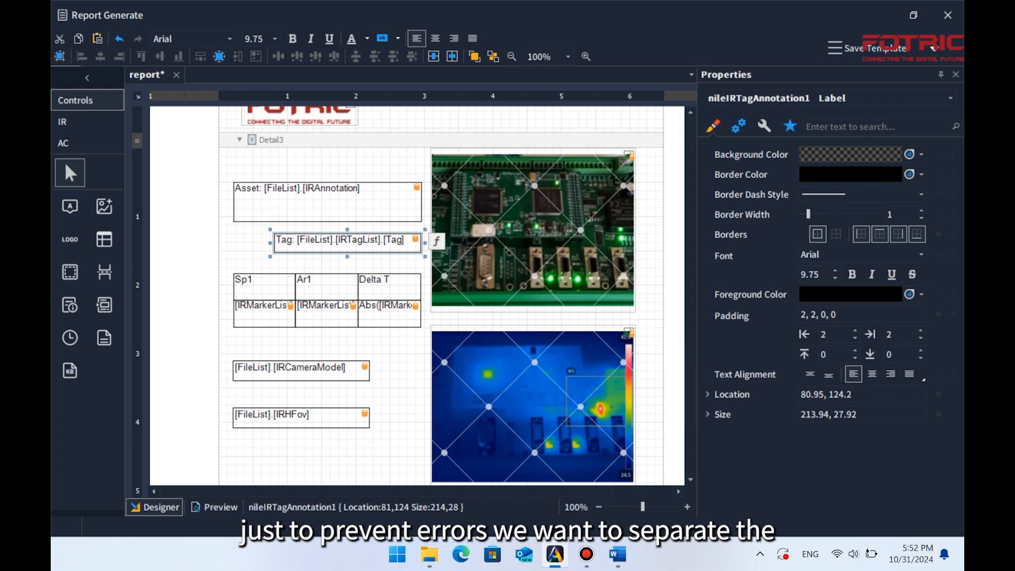
Remove the "Tag:" prefix from the tag field so it holds only [FileList].[IRTagList].[Tag].
double_click(339, 240)
click(295, 240)
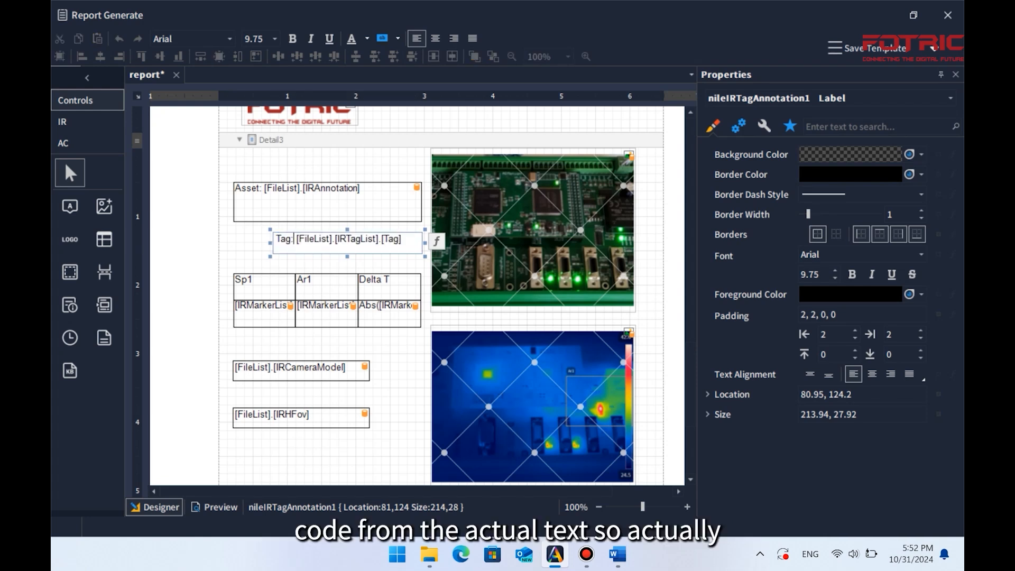
key(BackSpace)
key(BackSpace)
key(BackSpace)
key(BackSpace)
key(BackSpace)
click(251, 244)
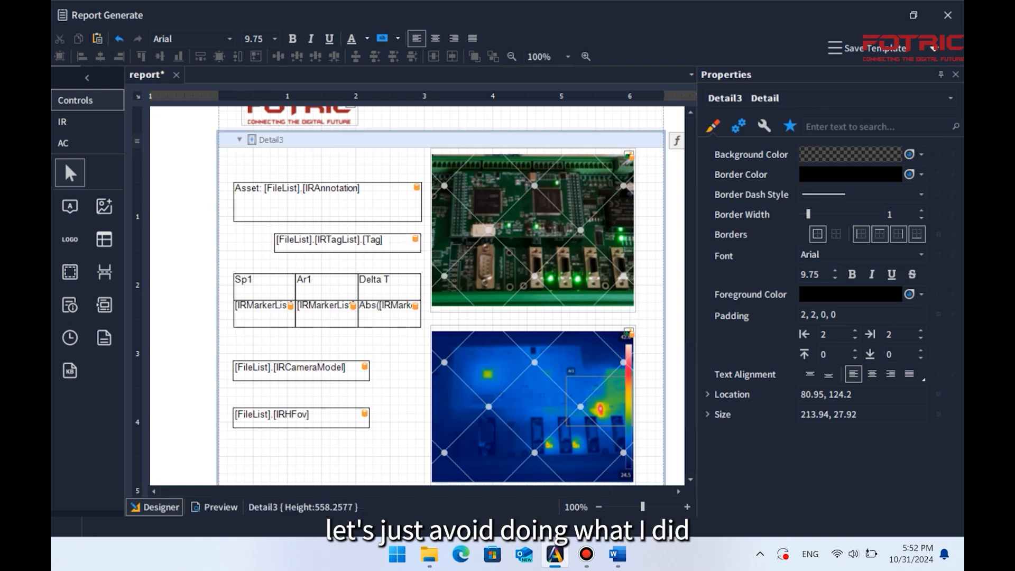
Add a text label about 53 × 31 reading "Tag:" in the space before the tag field and align it.
click(71, 207)
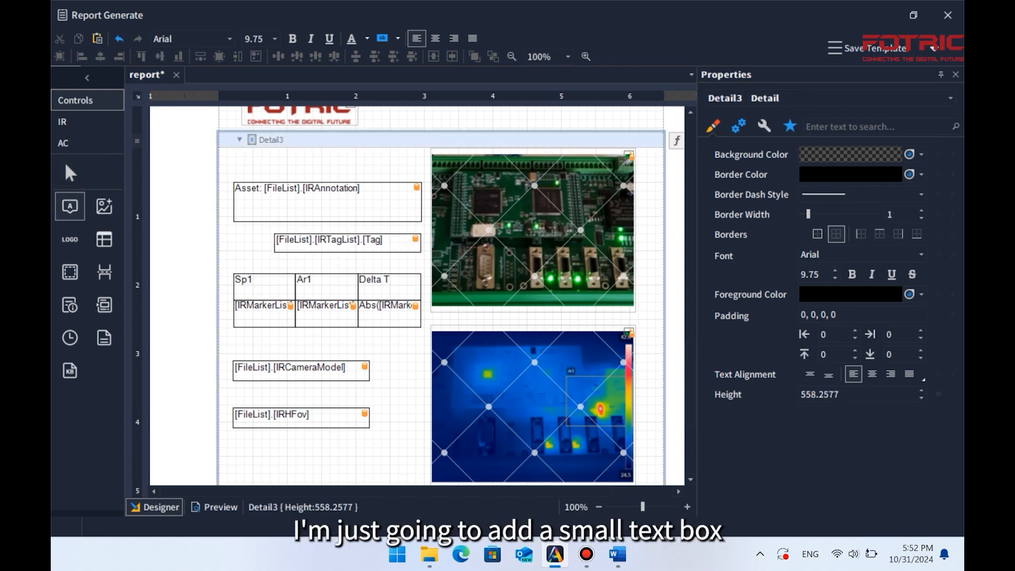
drag(232, 232, 269, 254)
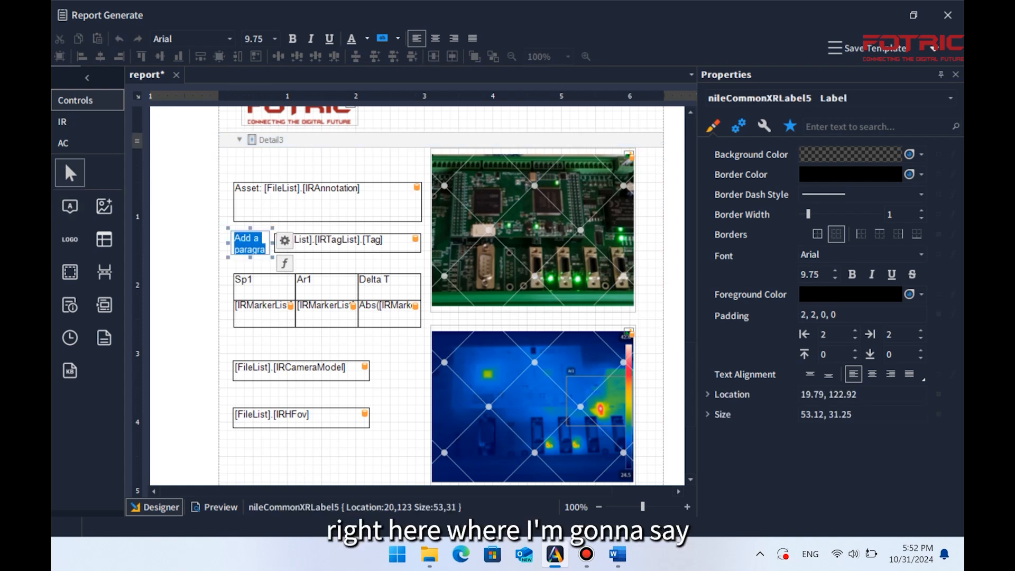
text(Tag:)
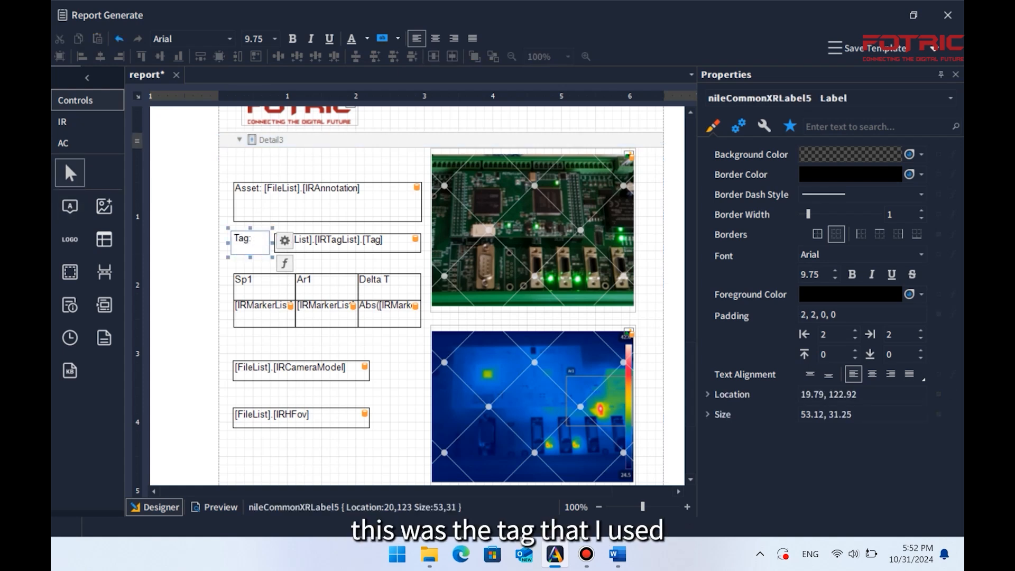
click(322, 263)
drag(250, 243, 252, 245)
Change the text of the new label beside the tag field to "Type:".
double_click(251, 244)
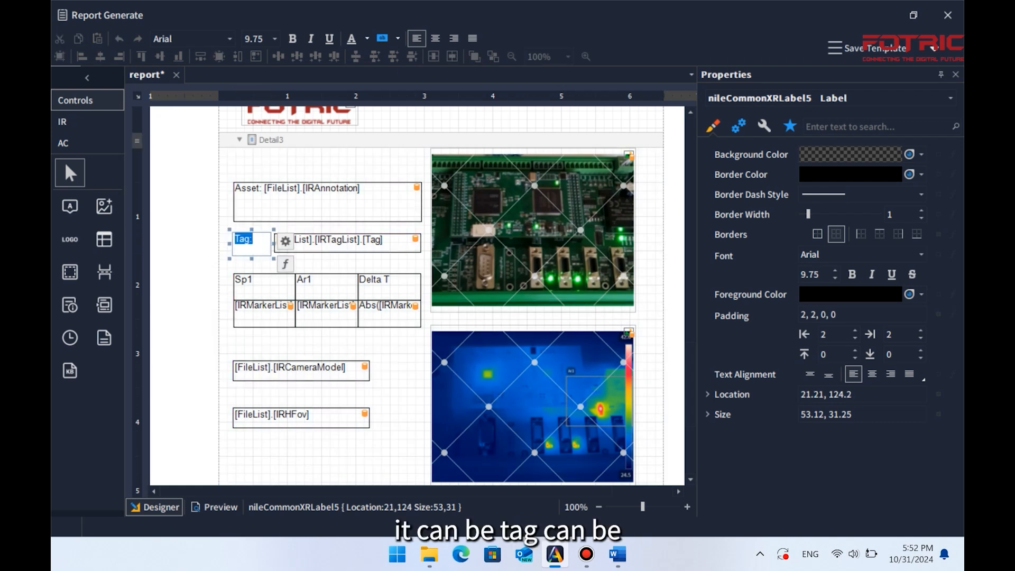
text(Typ)
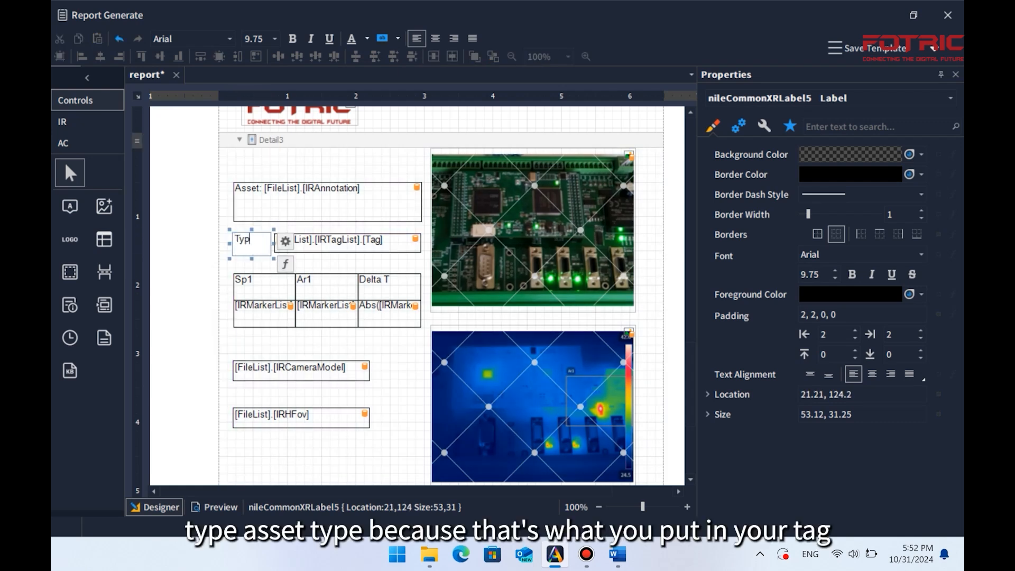
text(e:)
Narrow the asset annotation field to about 216 wide and remove its "Asset:" prefix, leaving only [FileList].[IRAnnotation].
double_click(328, 202)
drag(230, 201, 274, 201)
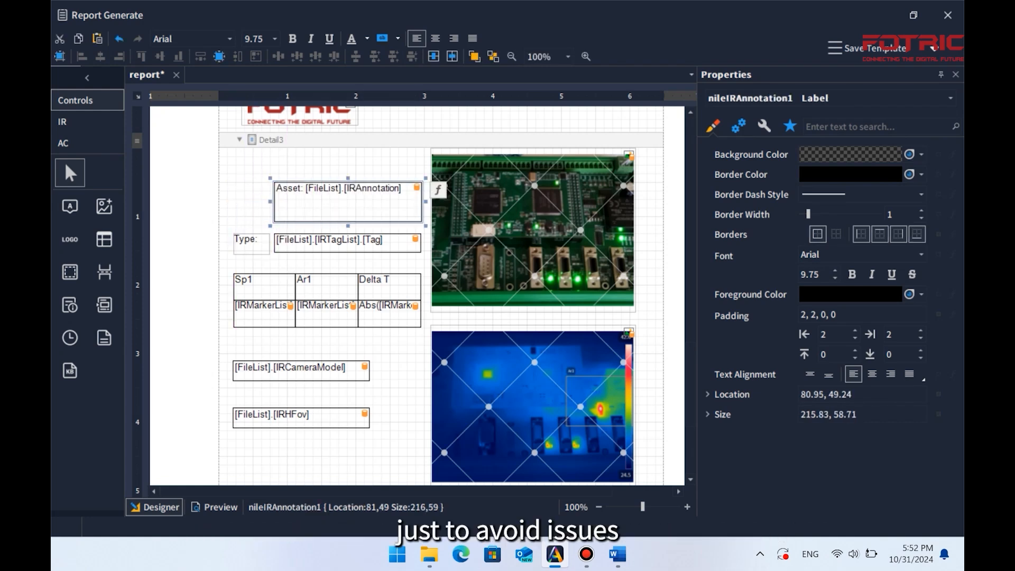
double_click(333, 198)
click(304, 188)
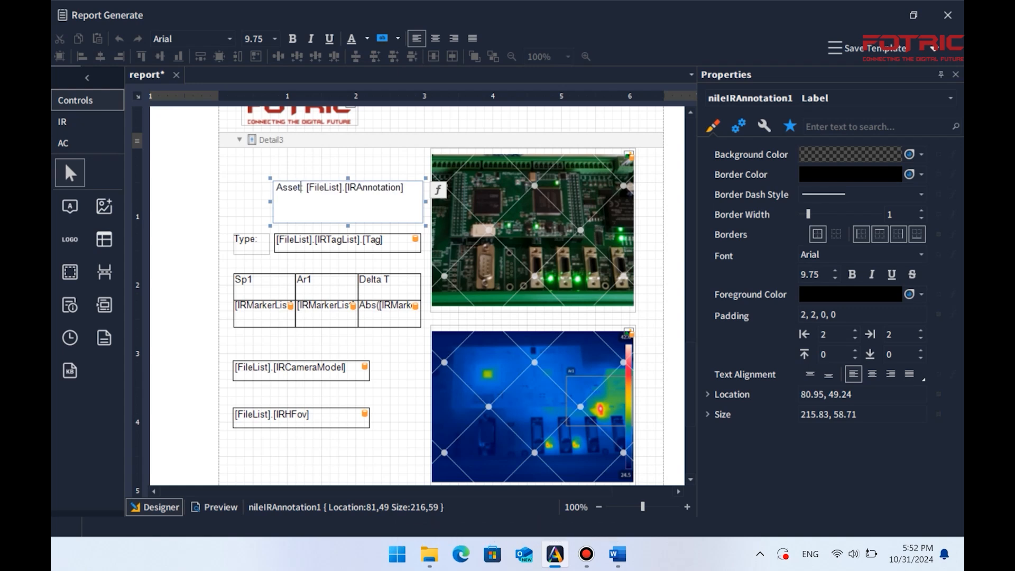
key(BackSpace)
key(BackSpace)
key(BackSpace)
key(BackSpace)
key(BackSpace)
key(BackSpace)
key(BackSpace)
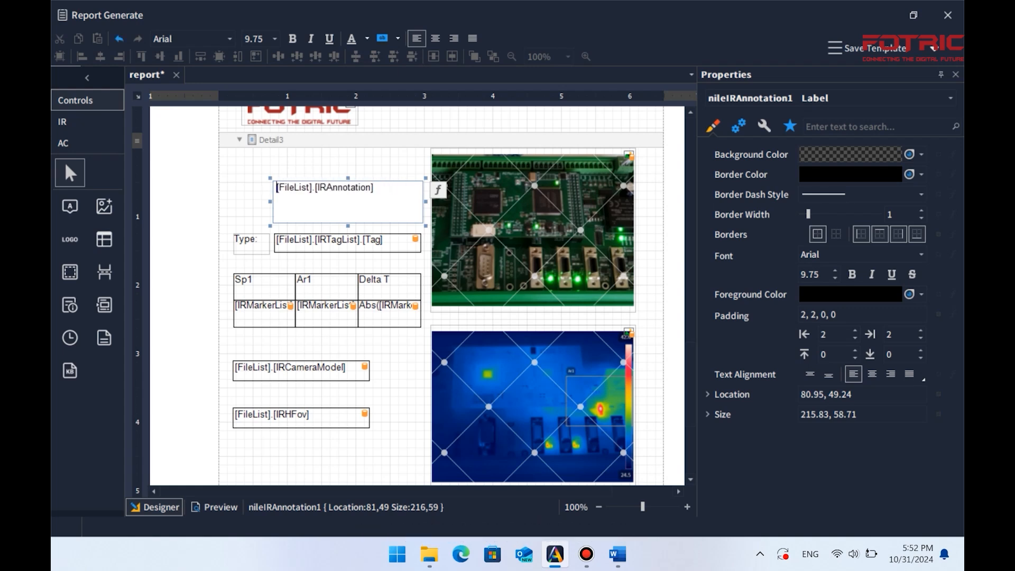
click(249, 190)
Duplicate the "Type:" label into the space before the asset annotation field and change the copy's text to "Asset:".
click(250, 245)
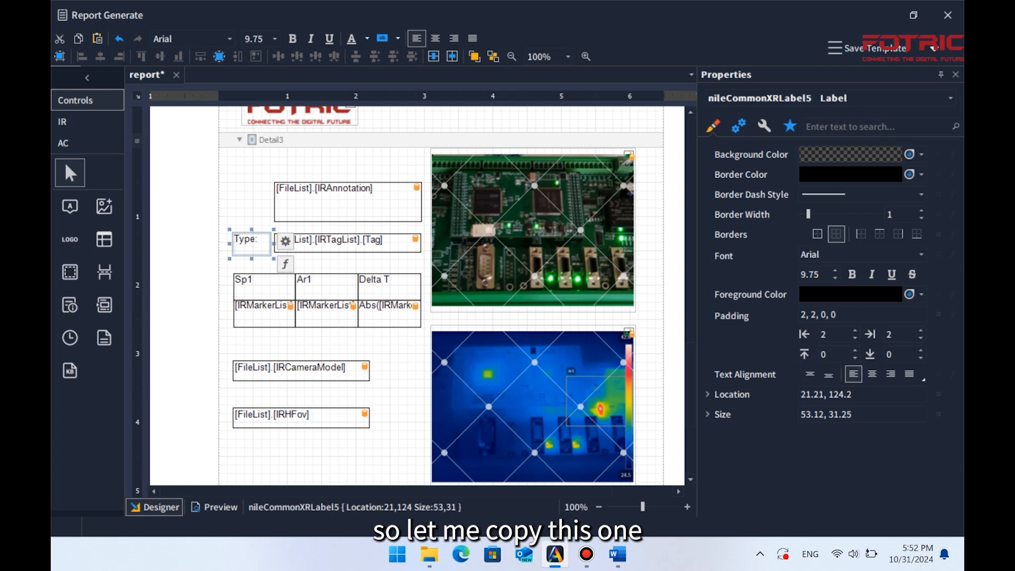
key(ctrl+c)
key(ctrl+v)
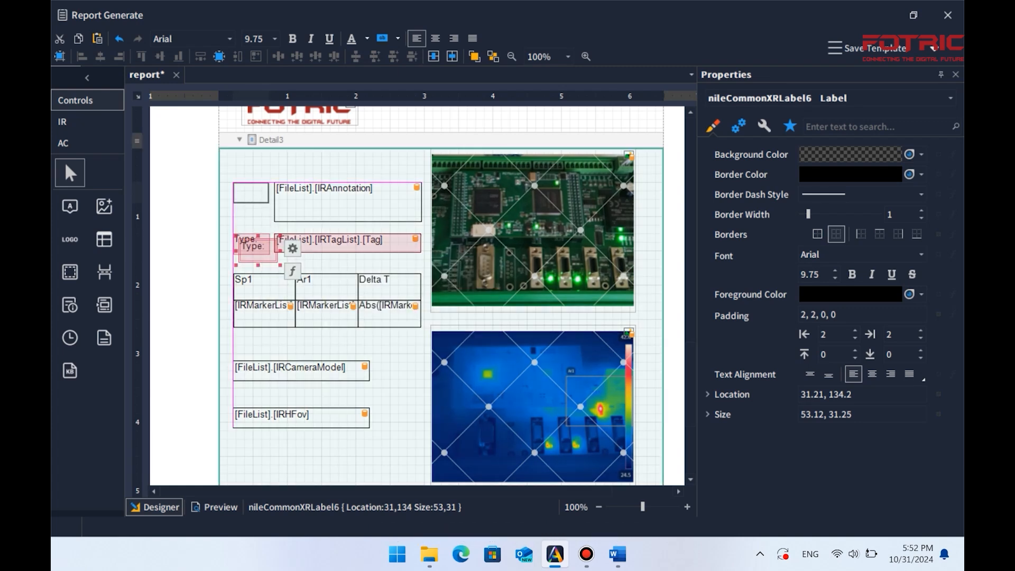
drag(258, 251, 251, 193)
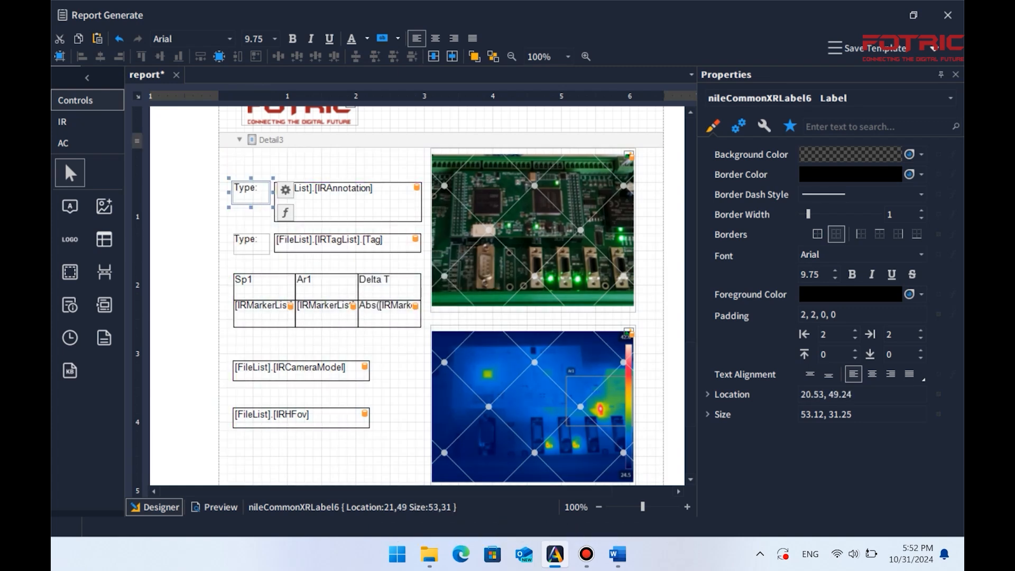
key(Return)
text(Asset:)
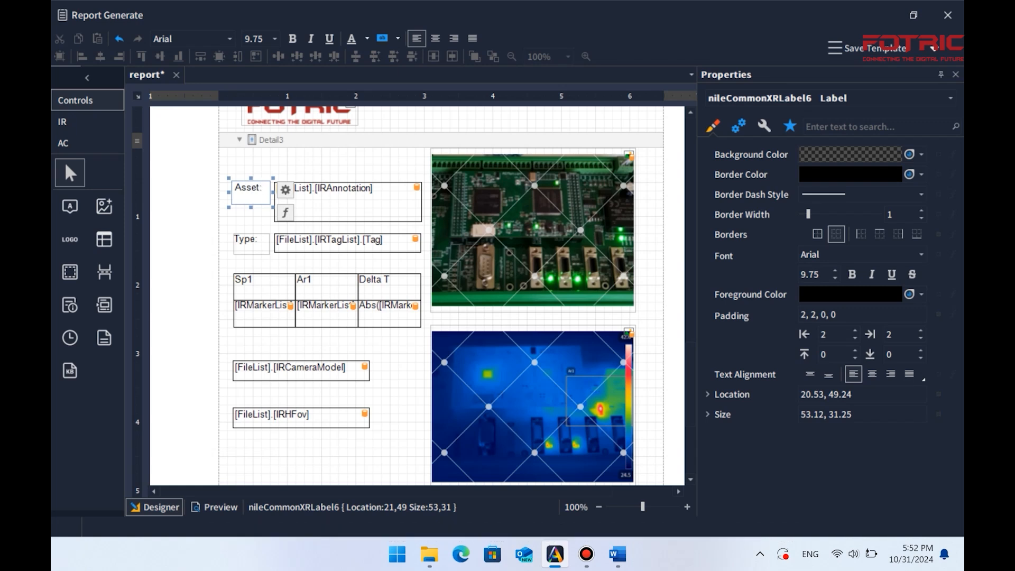
click(321, 165)
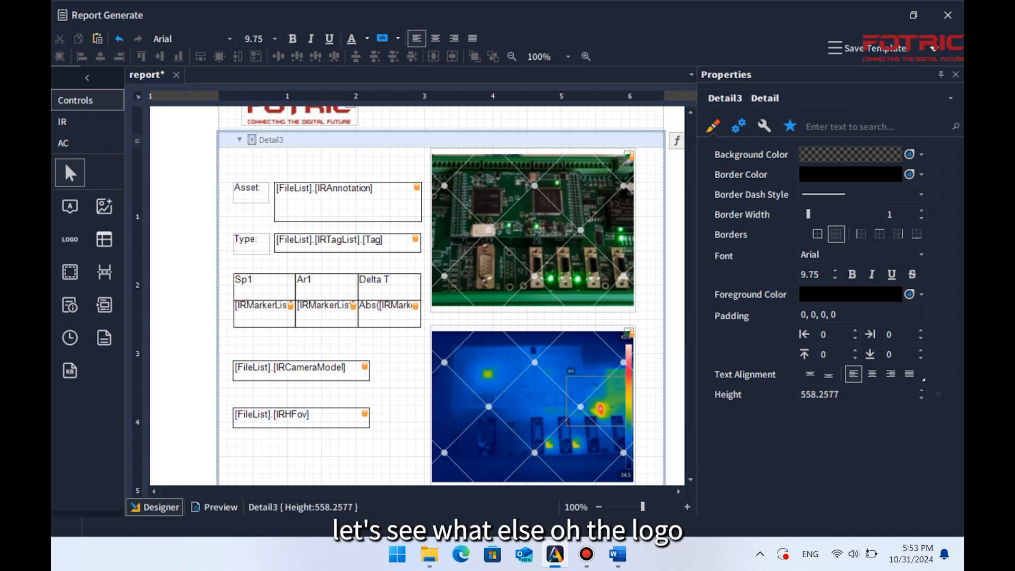
Move the Fotric logo out of GroupHeader2 into the Detail3 section, just above the asset field.
scroll(407, 296, up, 3)
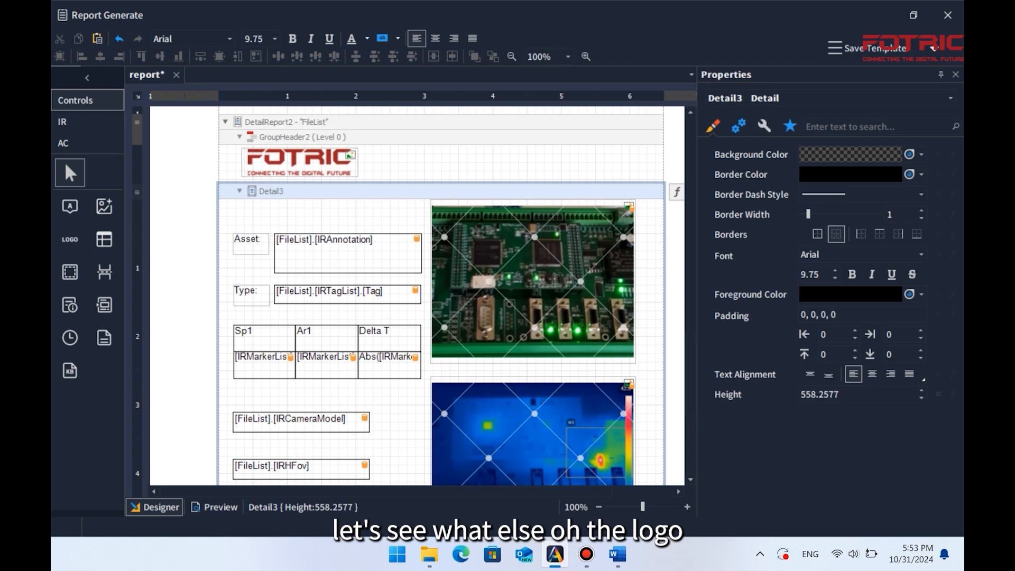
click(300, 161)
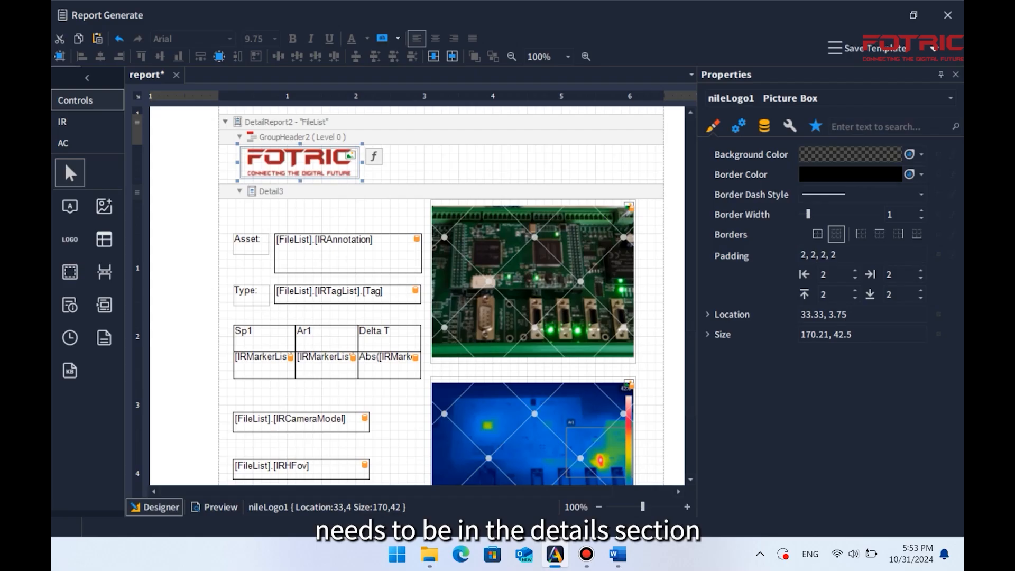
drag(300, 162, 291, 216)
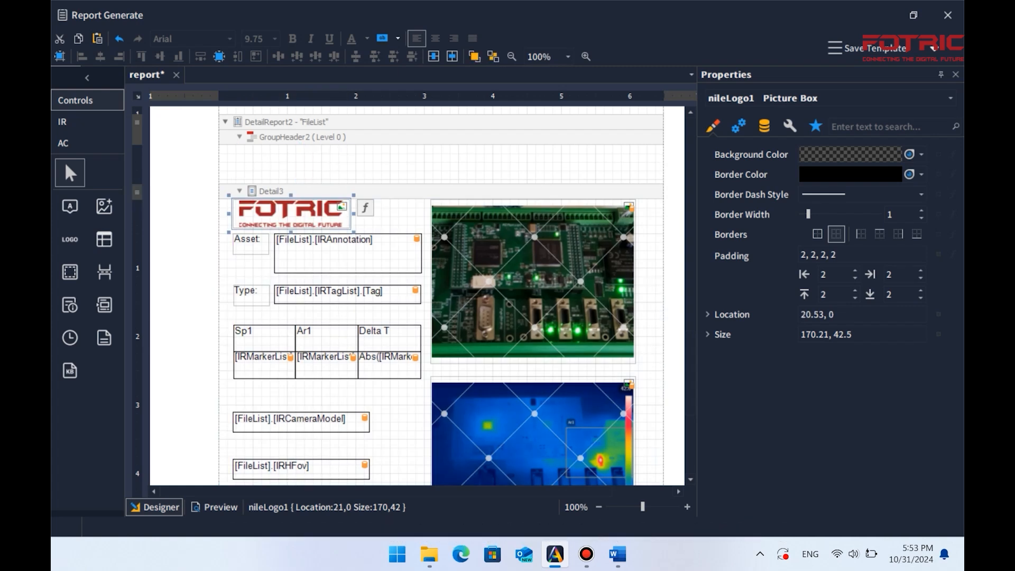
Move the thermal image and the visible-light image down in Detail3 to free space above them for the logo.
scroll(534, 292, down, 3)
drag(534, 292, 534, 333)
drag(534, 151, 534, 203)
scroll(534, 203, up, 6)
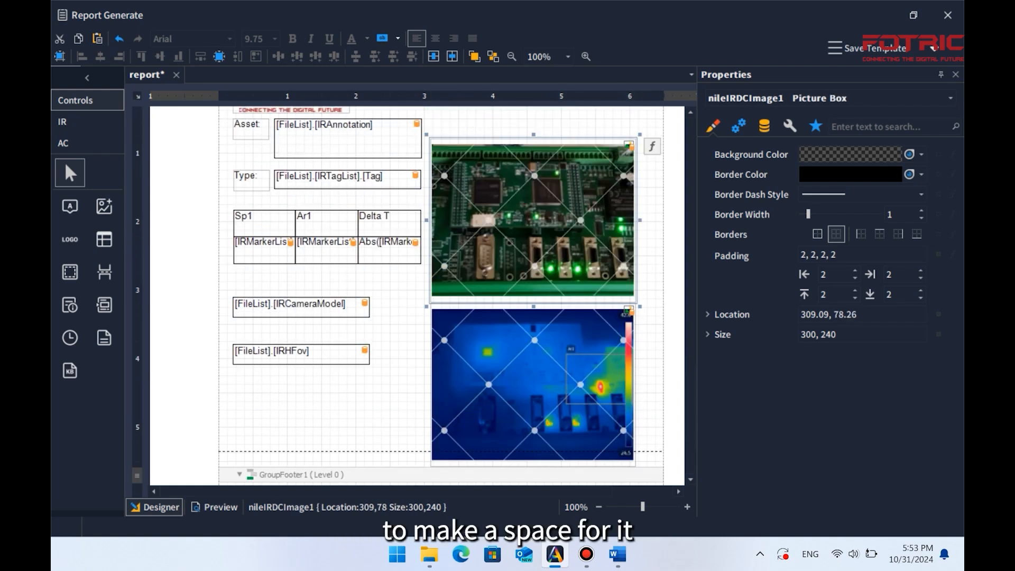
Place the Fotric logo above the visible-light image in Detail3, at about 439, 10.
scroll(534, 203, down, 2)
drag(291, 256, 575, 259)
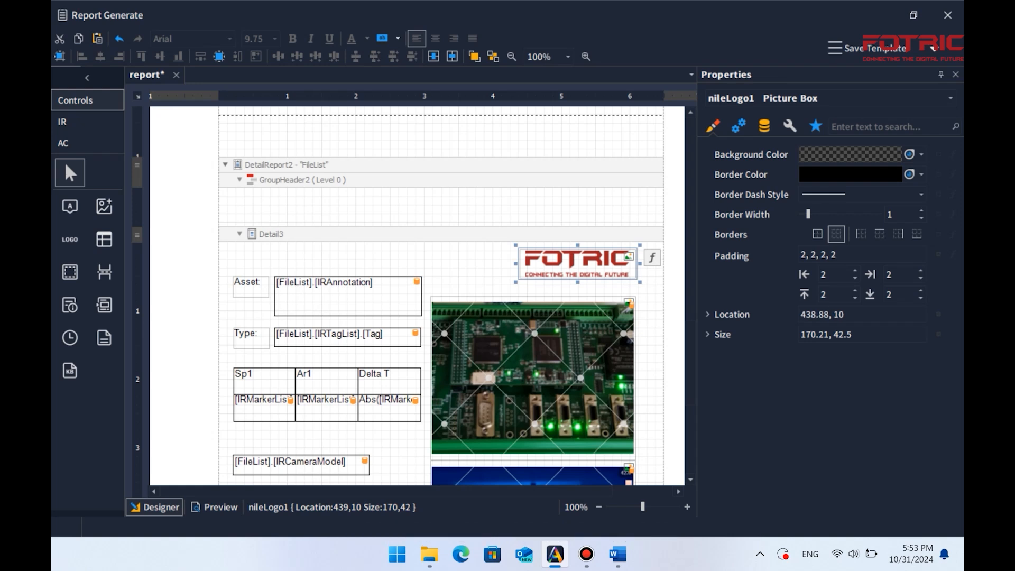
click(529, 207)
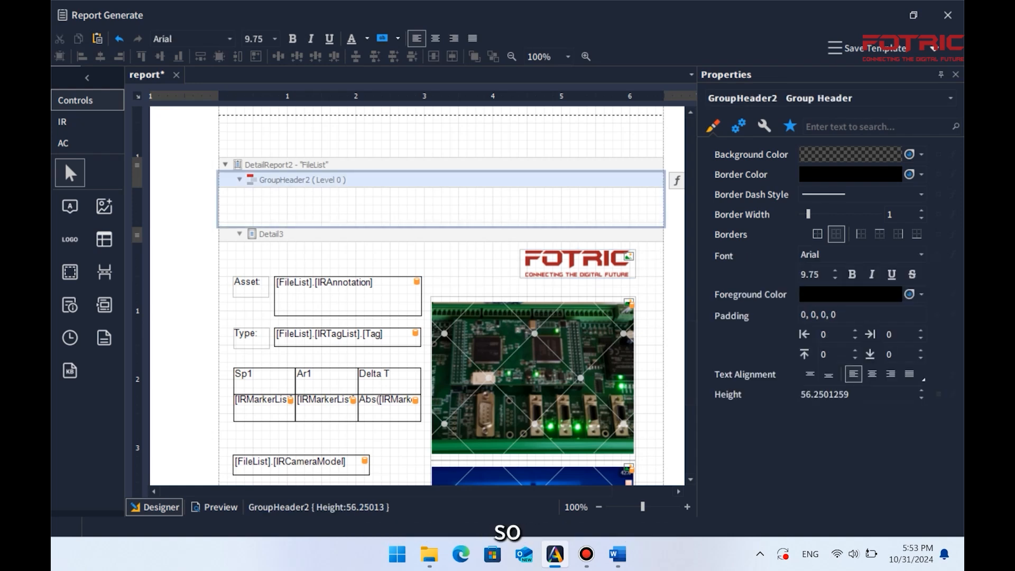
Preview the generated report and check the logo, asset fields, tables and images on its detail pages.
click(214, 507)
scroll(368, 284, down, 10)
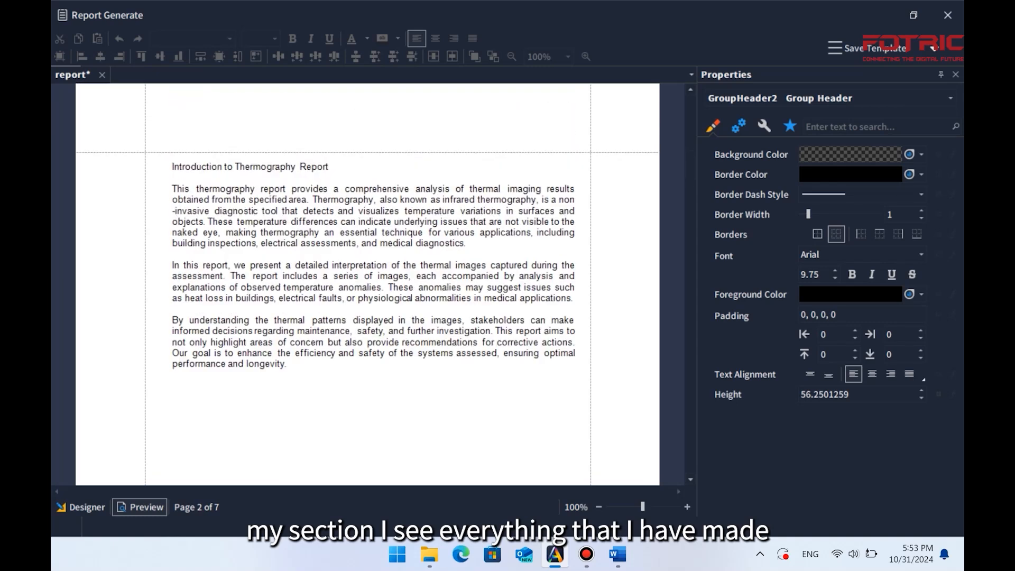
scroll(367, 284, down, 10)
scroll(367, 284, down, 10)
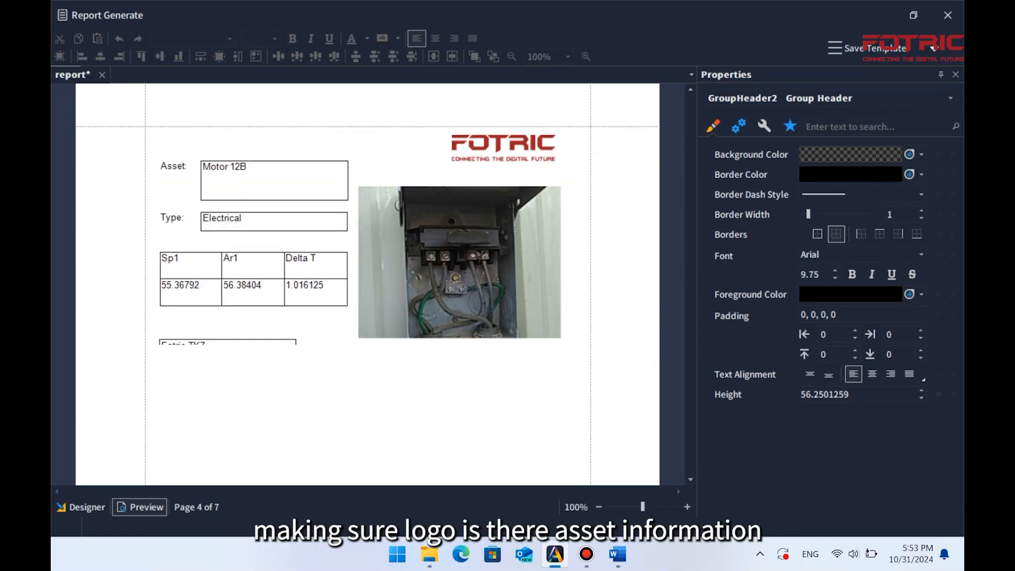
scroll(368, 284, down, 2)
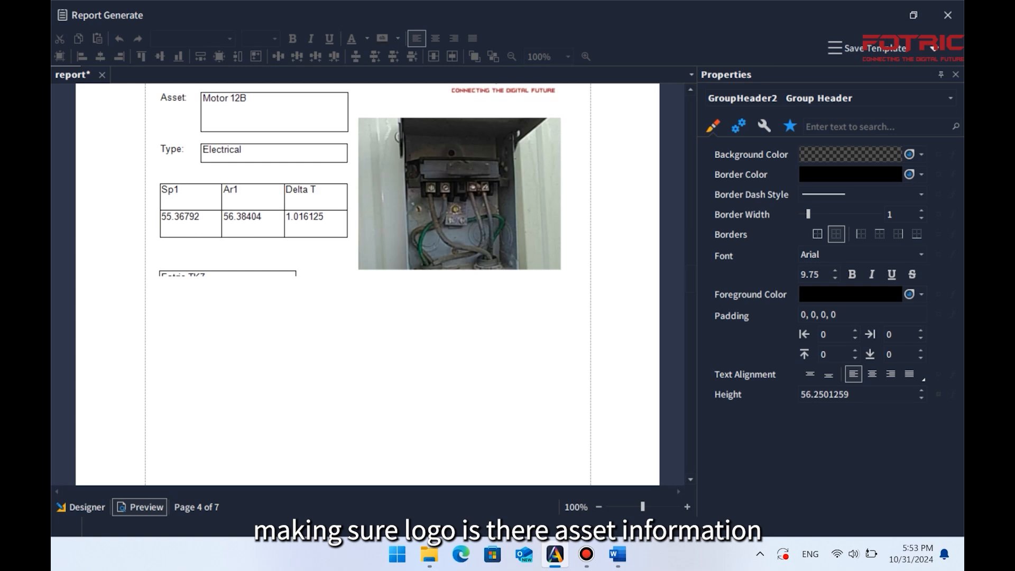
scroll(368, 284, down, 12)
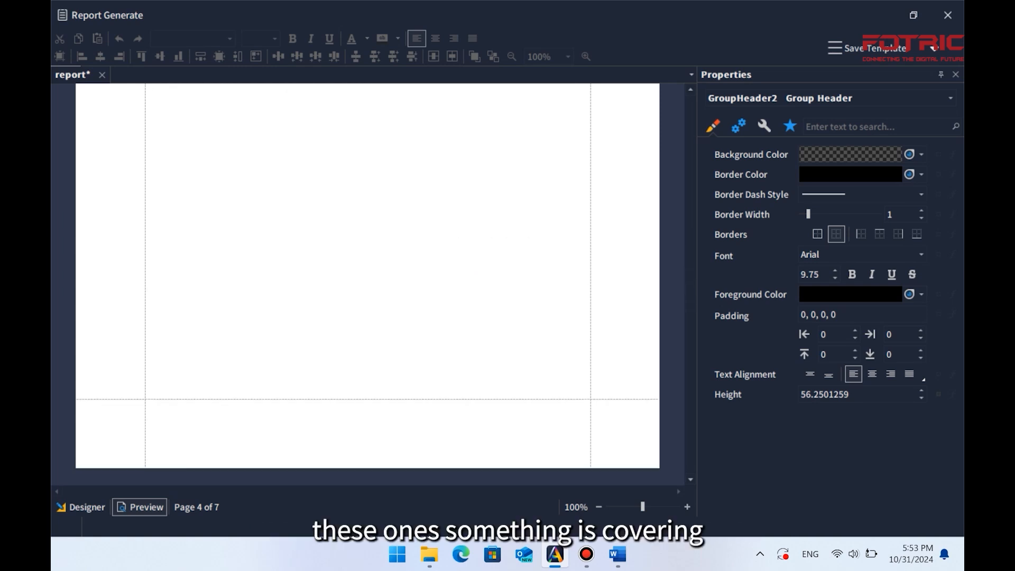
scroll(367, 284, down, 10)
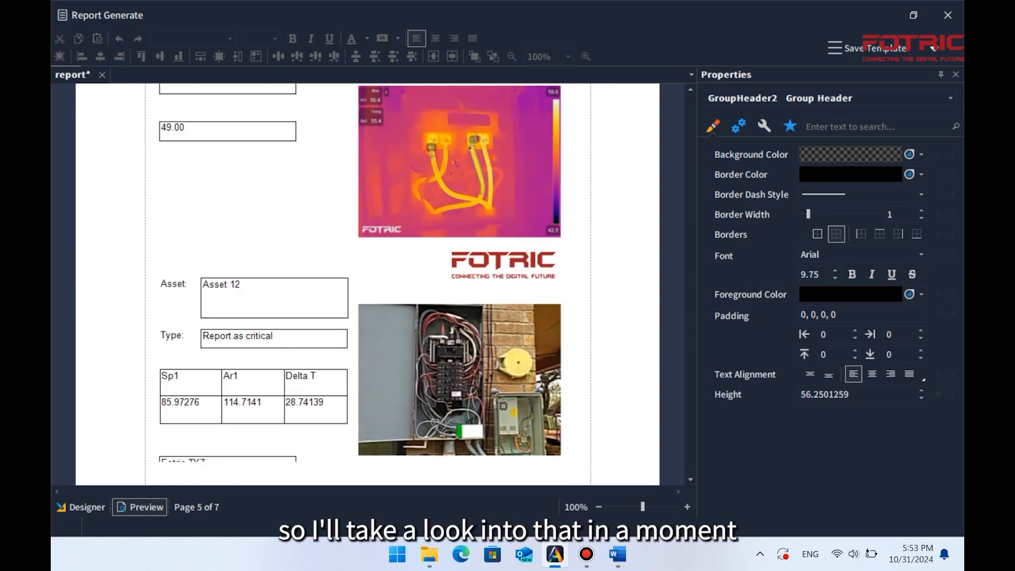
scroll(368, 284, down, 1)
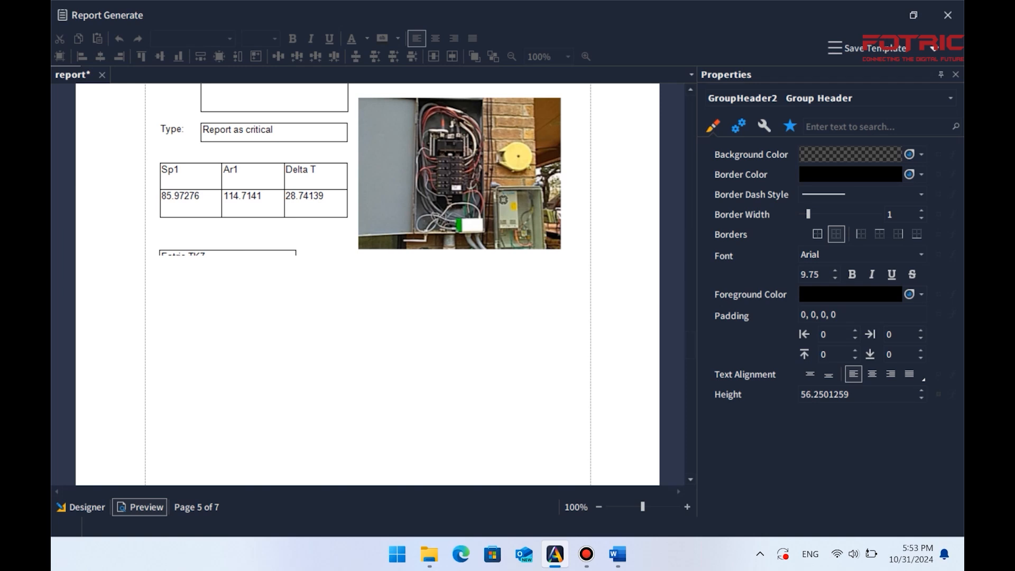
Return to the designer and extend the Detail3 section's height to about 714.5 to make room below the thermal image.
click(81, 507)
scroll(416, 292, down, 6)
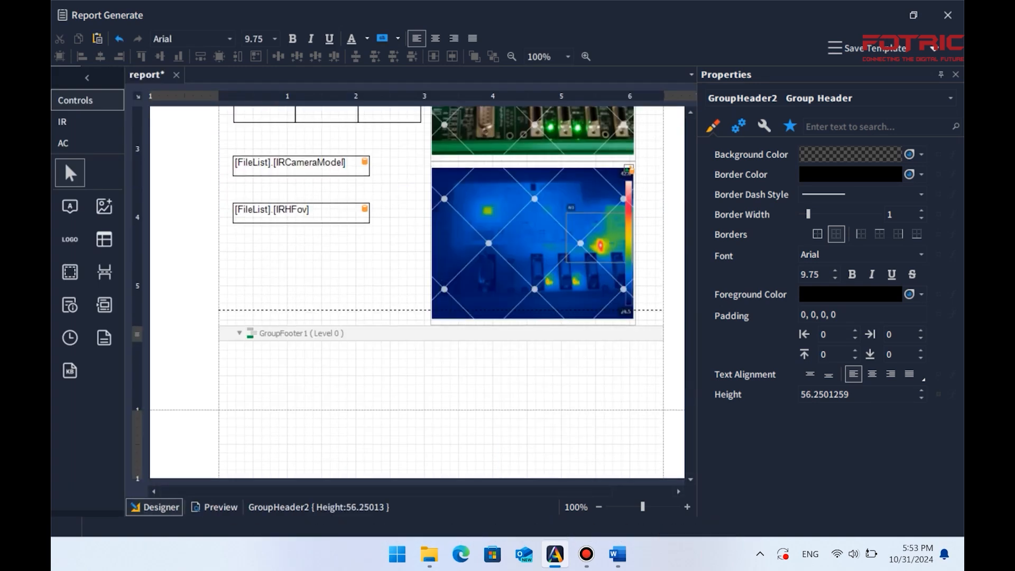
drag(406, 327, 406, 432)
Move the page break in Detail3 below the thermal image, to about 0, 620.
click(390, 318)
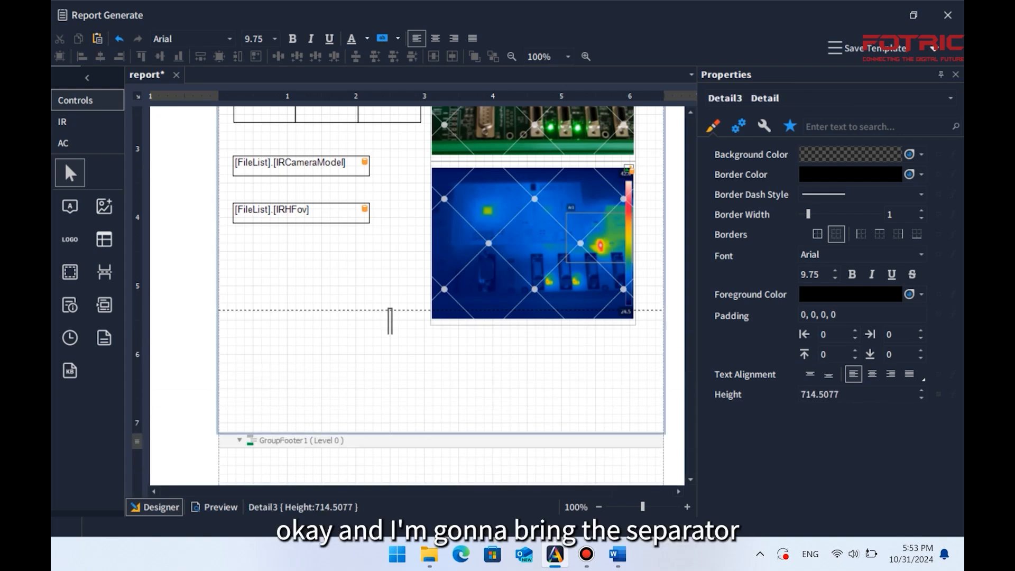
click(392, 311)
drag(373, 307, 378, 352)
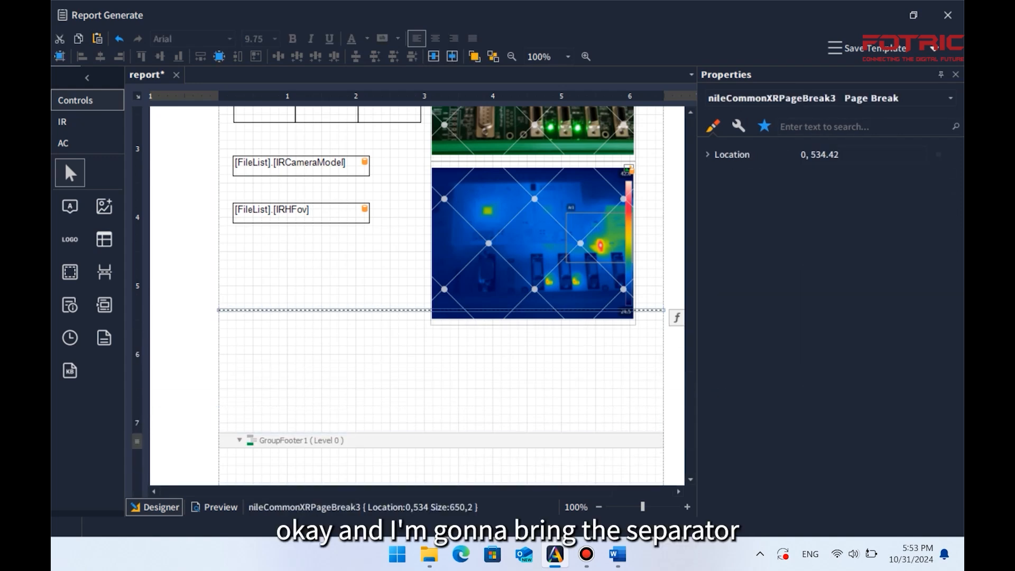
drag(373, 309, 379, 352)
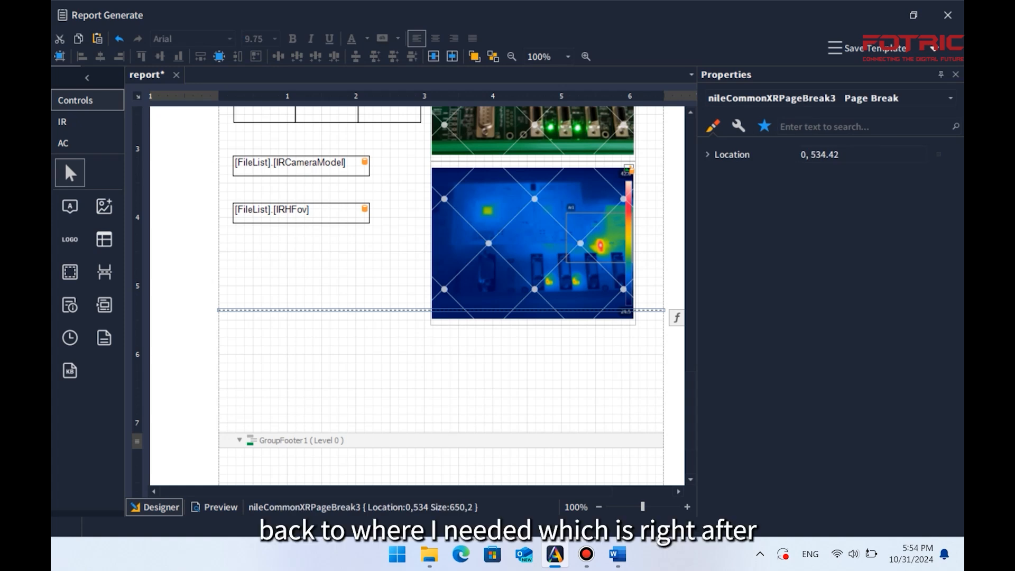
drag(373, 310, 377, 370)
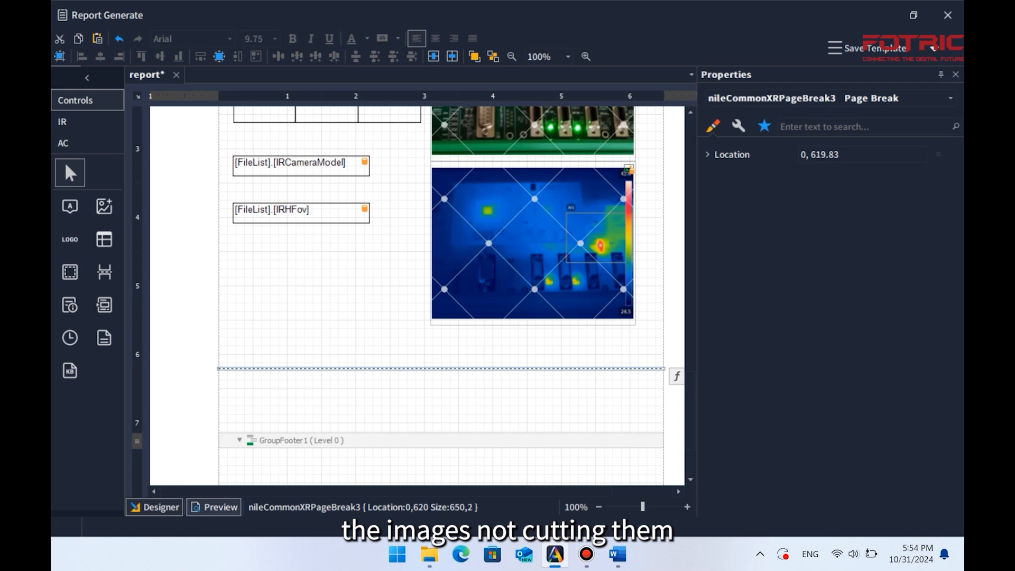
Preview the report again and check that both images and all fields fit on each detail page.
click(215, 507)
scroll(367, 284, down, 10)
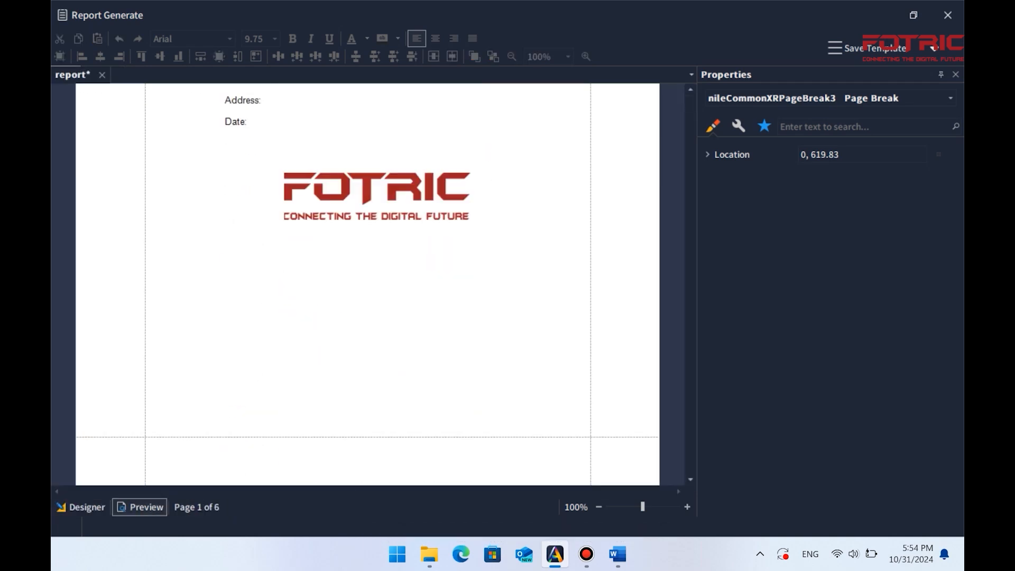
scroll(368, 284, down, 15)
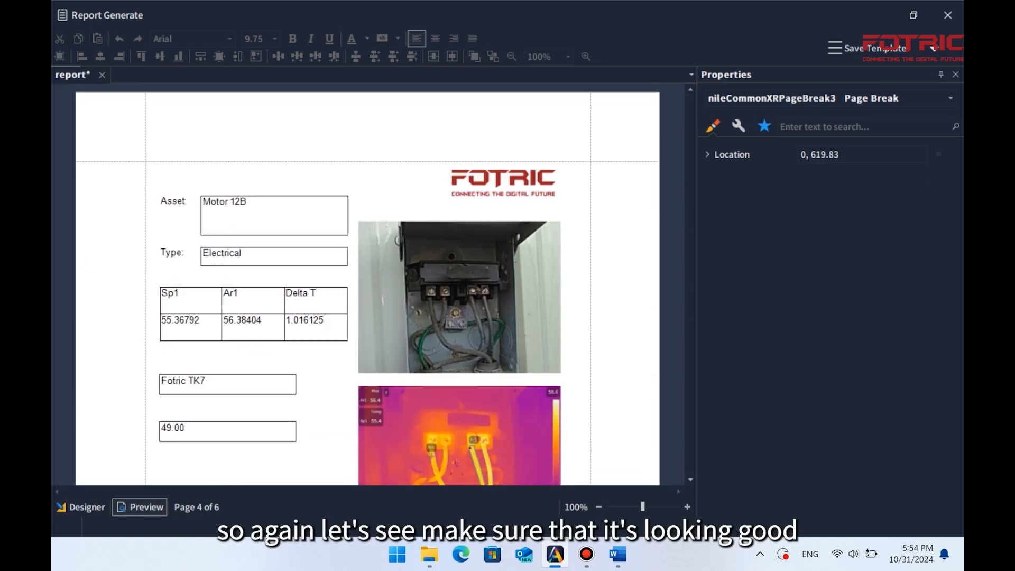
scroll(367, 284, down, 6)
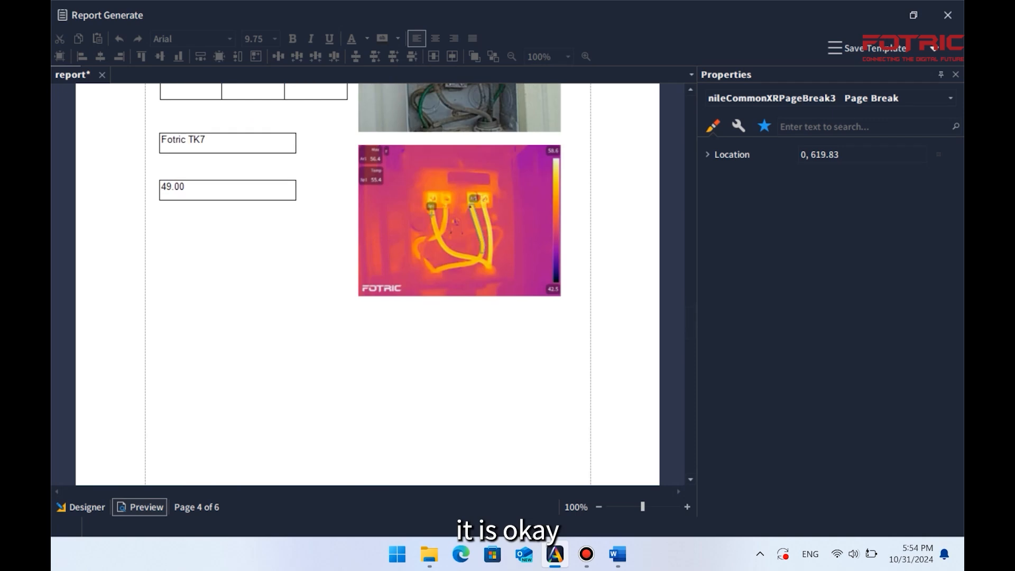
scroll(368, 284, up, 5)
scroll(368, 284, up, 3)
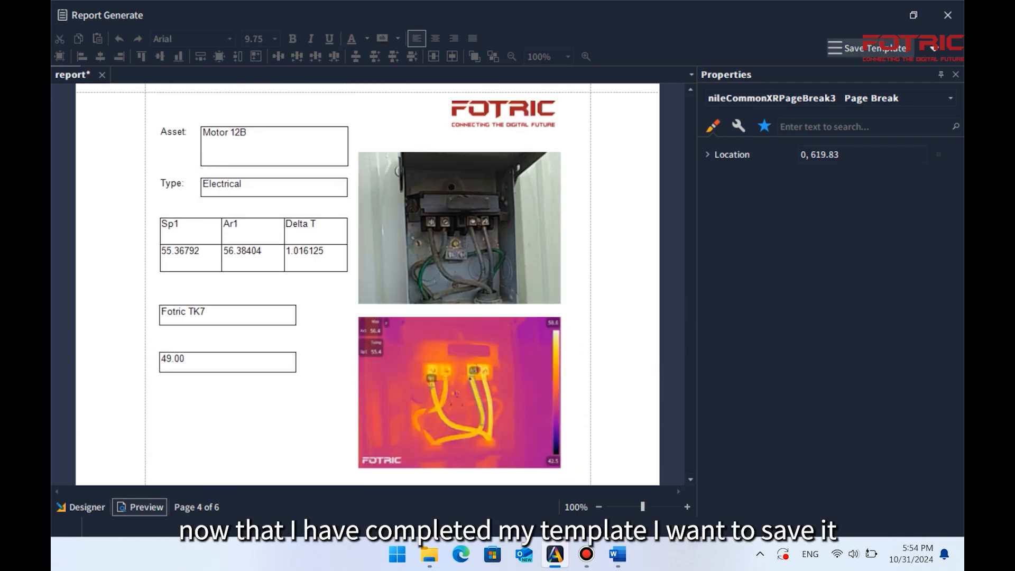
Save the template, then close the report designer and the report generation window.
click(867, 48)
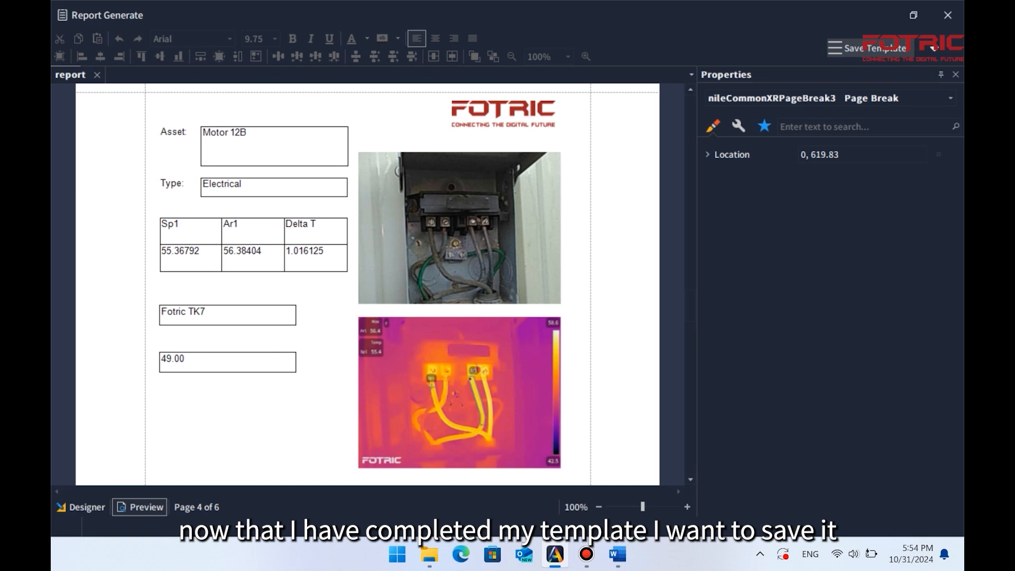
click(948, 15)
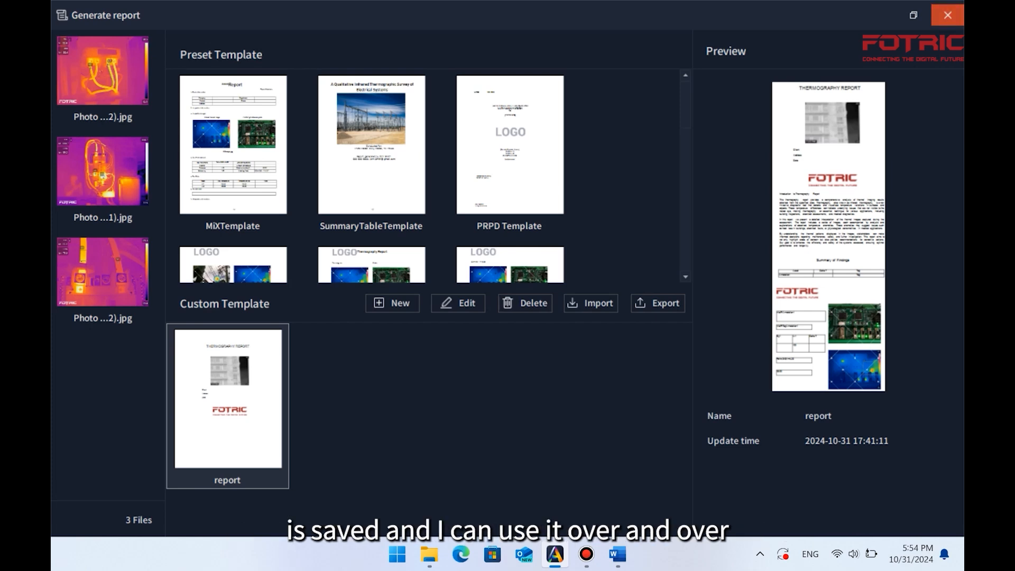
click(948, 15)
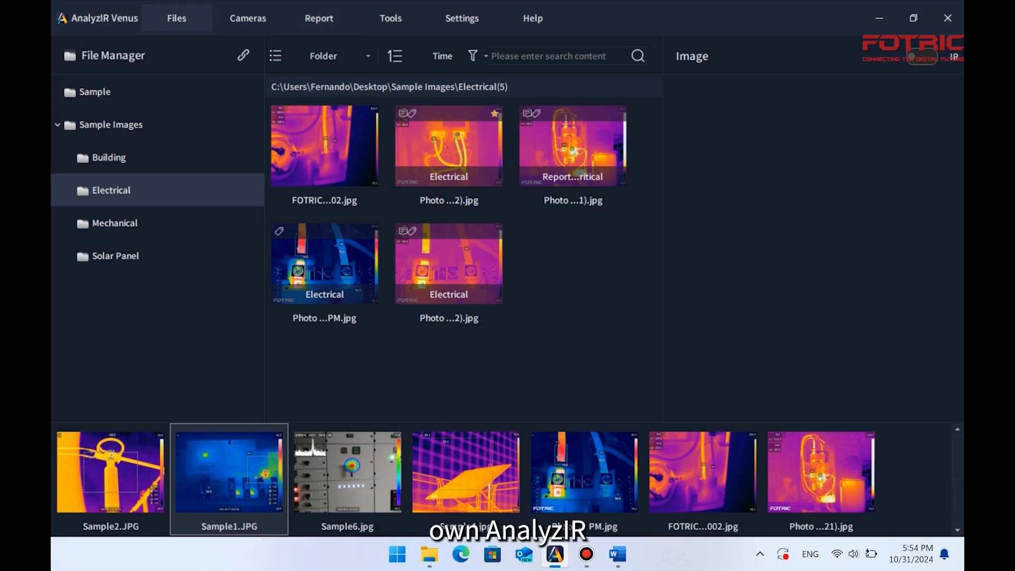
Generate a report from the three annotated images in the Electrical folder using the custom template "report", and look over its cover page.
drag(576, 288, 461, 179)
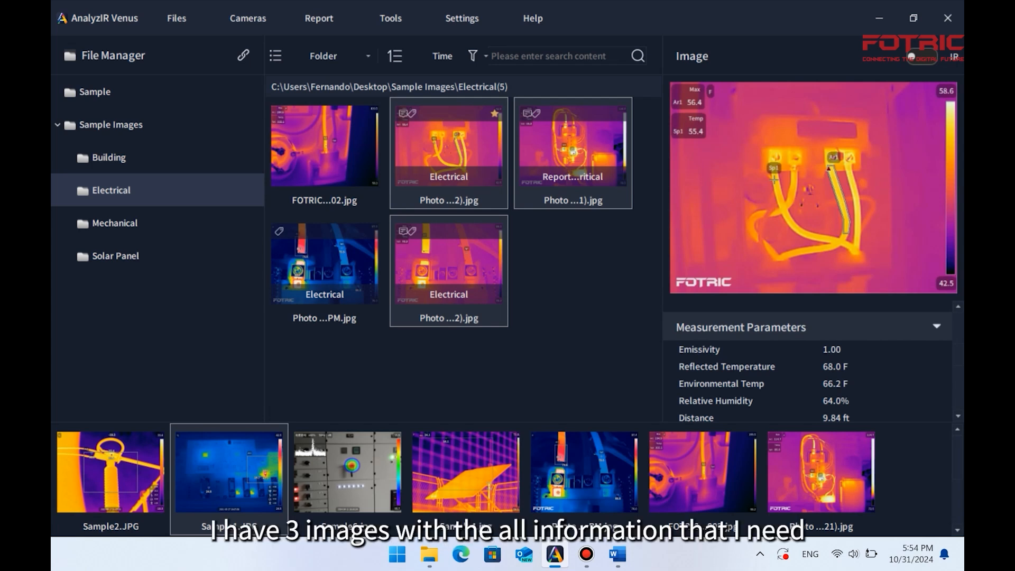
click(320, 32)
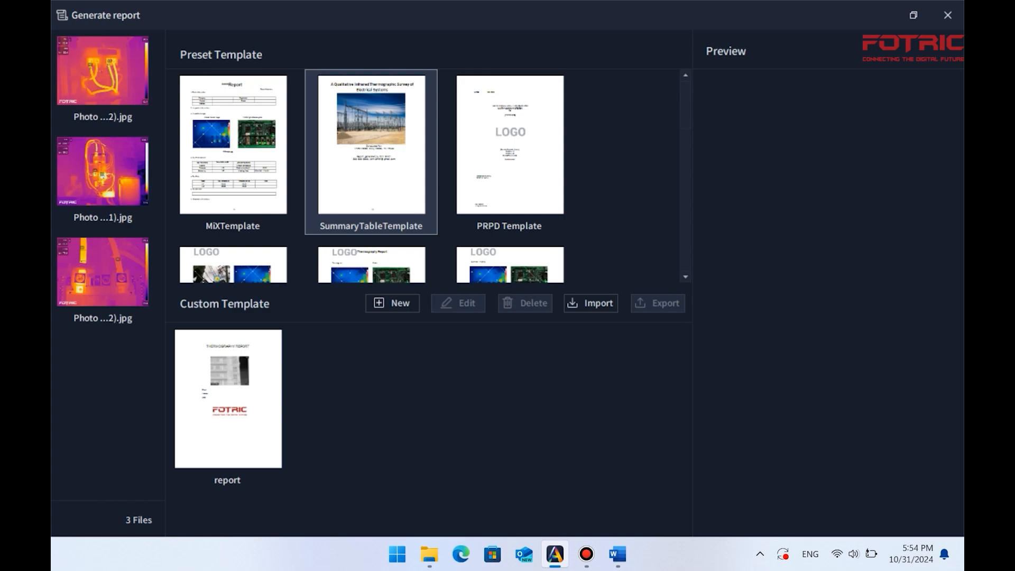
click(228, 406)
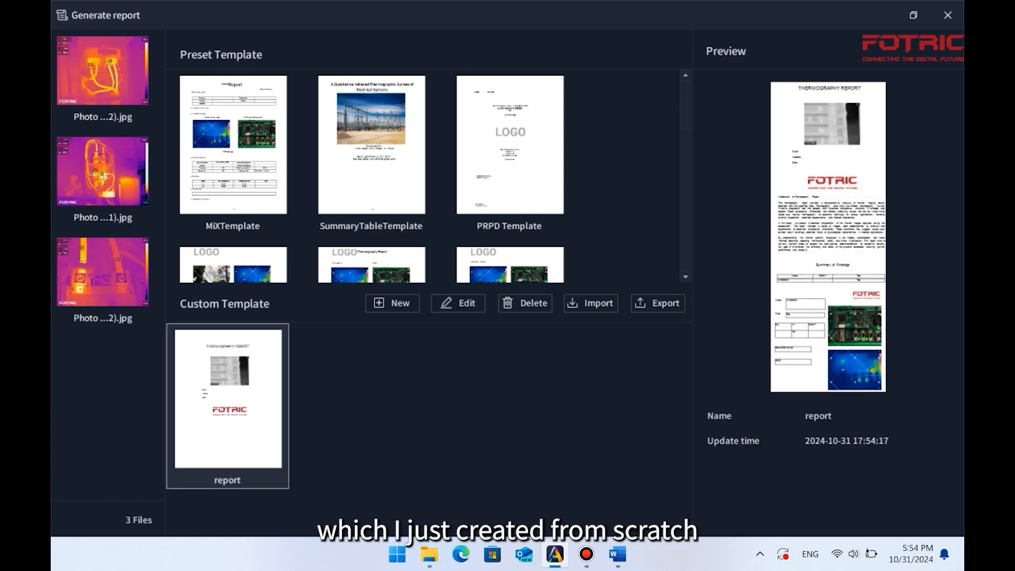
double_click(227, 406)
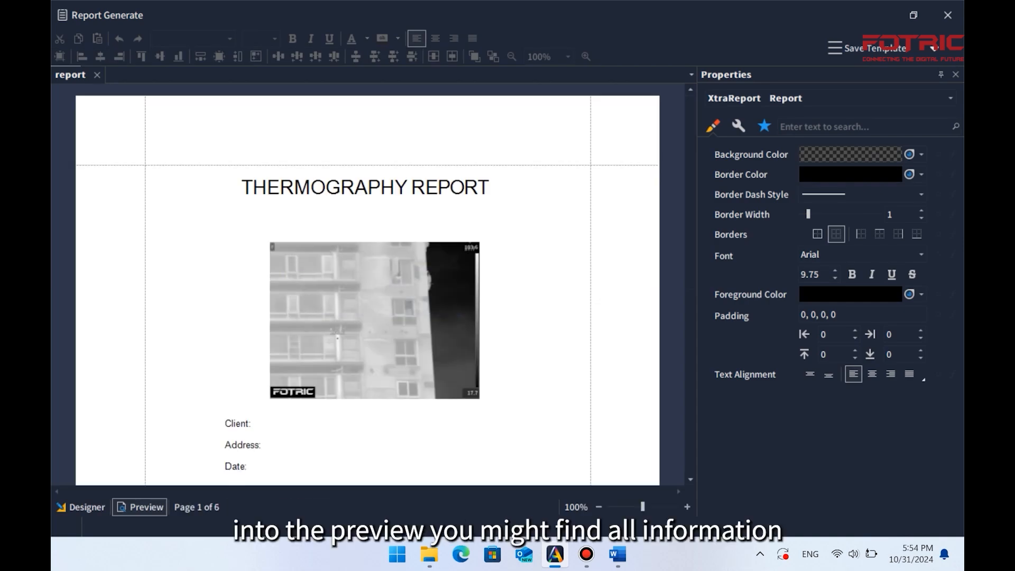
scroll(368, 286, down, 5)
scroll(368, 286, up, 2)
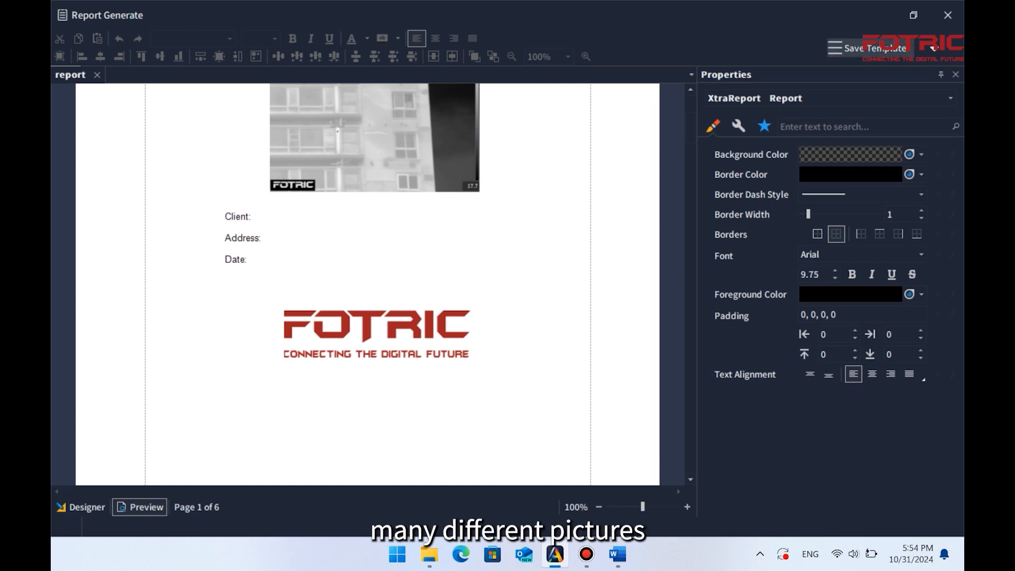
Export the report to Word as report.docx in the Downloads folder, replacing the existing file.
click(934, 48)
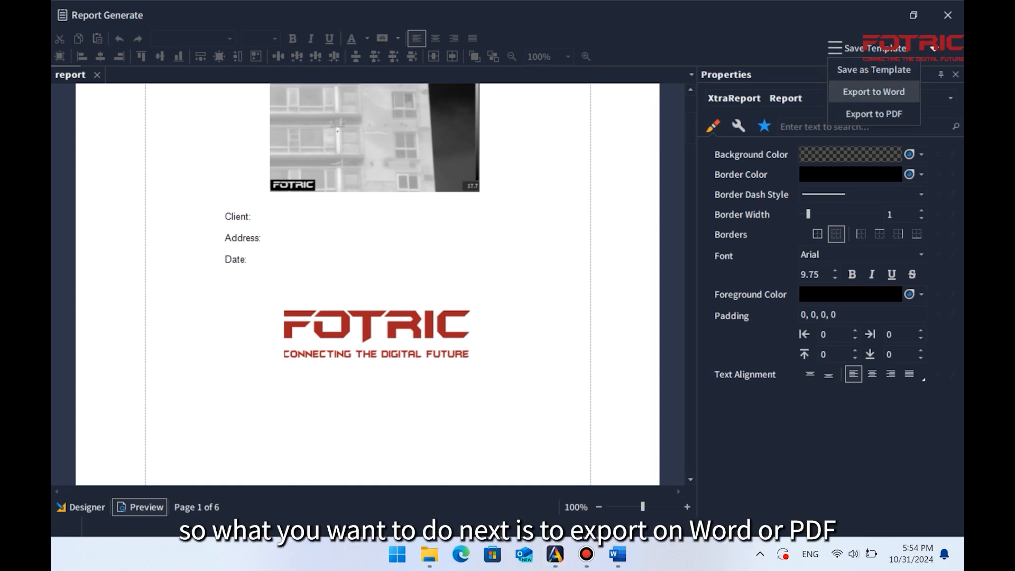
click(873, 92)
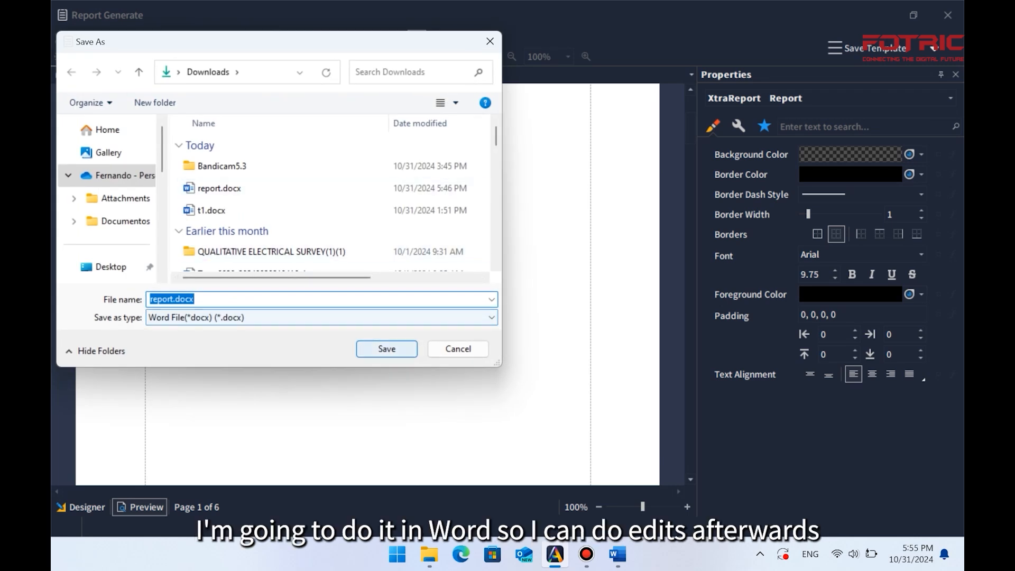
key(Return)
click(543, 276)
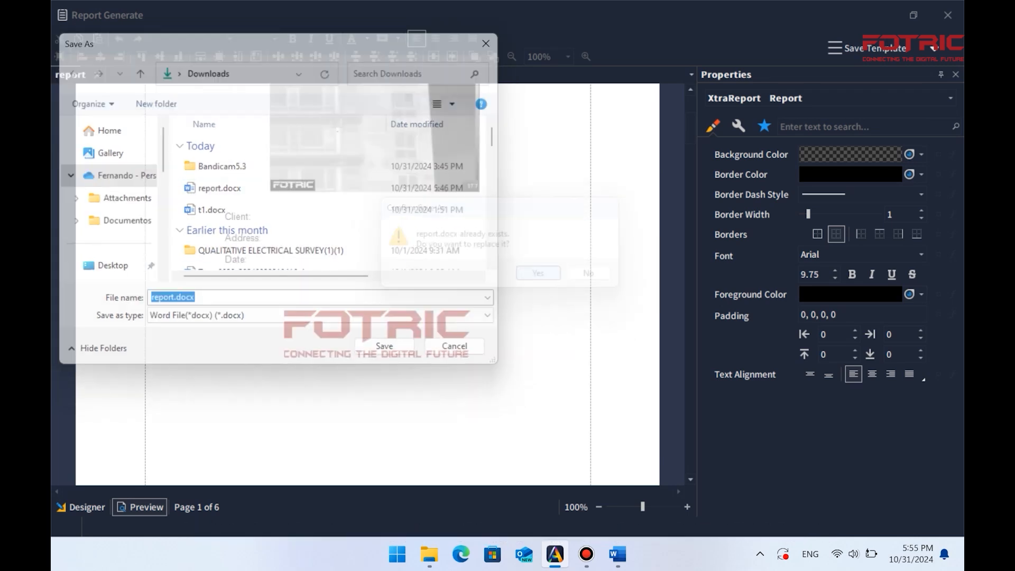
Open report.docx from the Downloads folder in Word and go to its cover page.
click(429, 554)
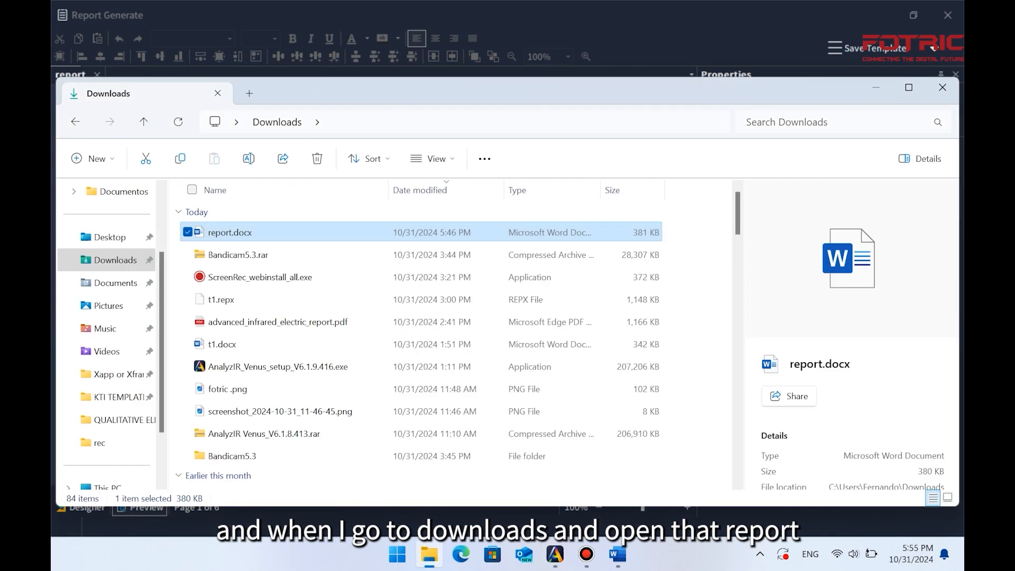
double_click(230, 233)
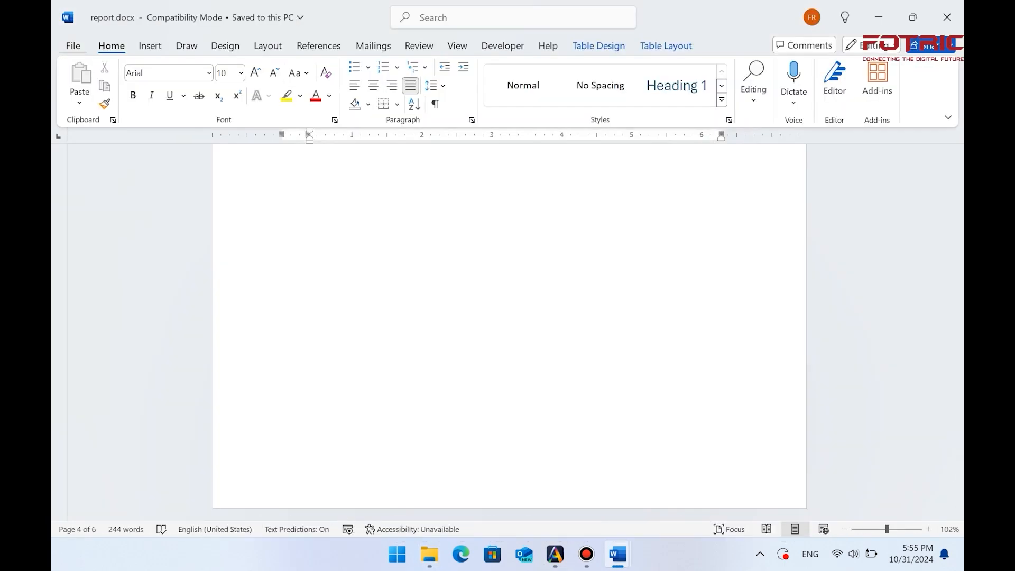
drag(958, 495, 958, 297)
scroll(510, 332, up, 20)
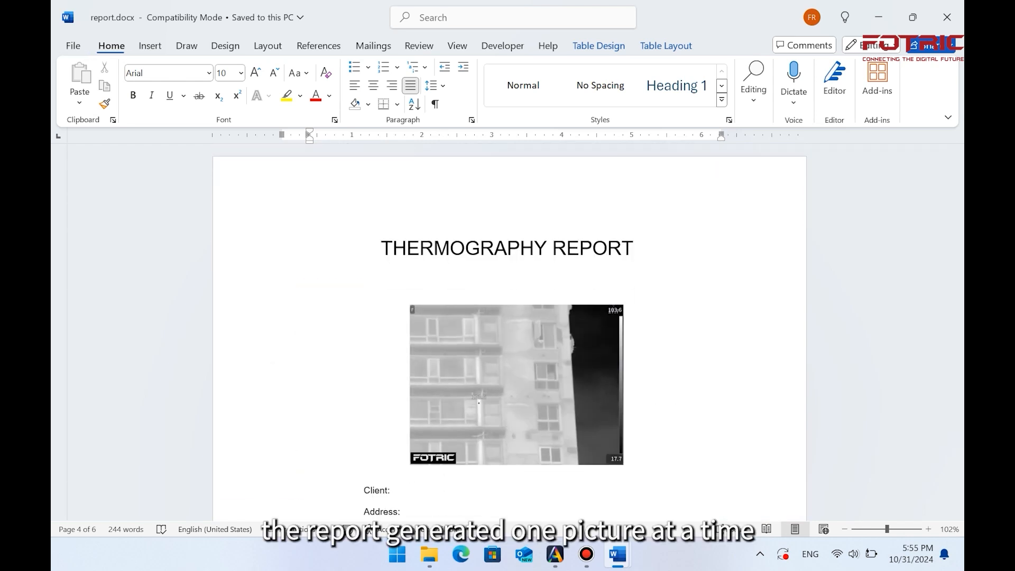
Review the Word report from the cover through the introduction and summary to the first image's detail page.
scroll(510, 333, down, 8)
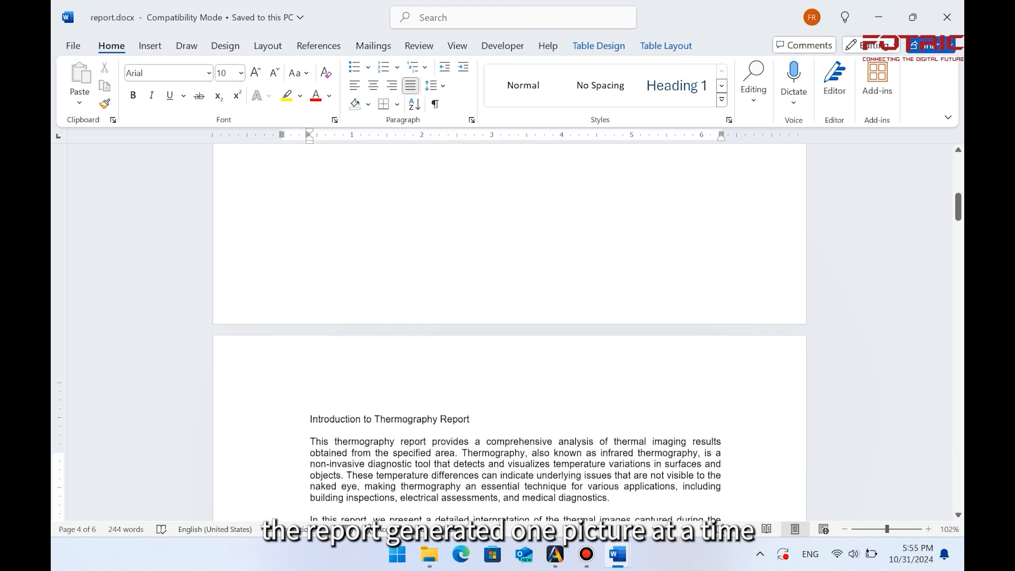
scroll(510, 332, down, 5)
scroll(510, 332, up, 3)
scroll(510, 332, down, 10)
scroll(510, 332, down, 4)
scroll(510, 332, up, 1)
scroll(510, 332, down, 5)
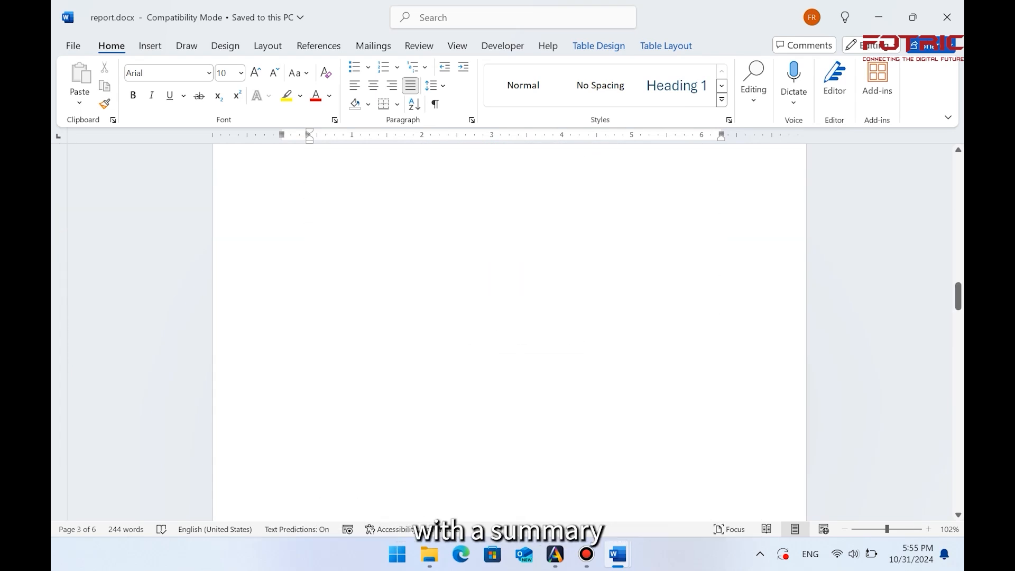
scroll(510, 332, down, 5)
scroll(510, 332, down, 4)
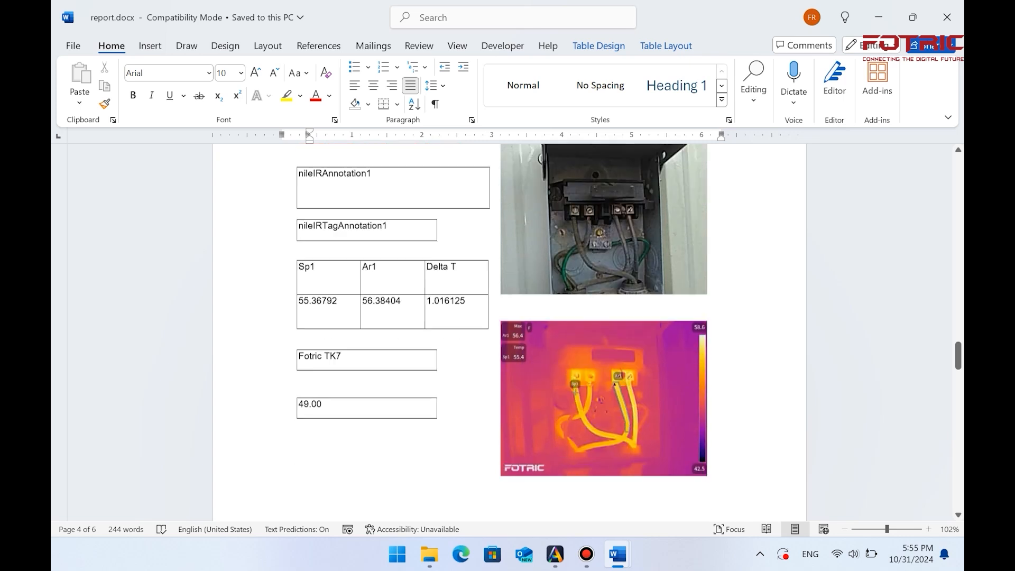
Close report.docx and minimize INTRO.docx and the Downloads folder to return to the report preview.
click(948, 17)
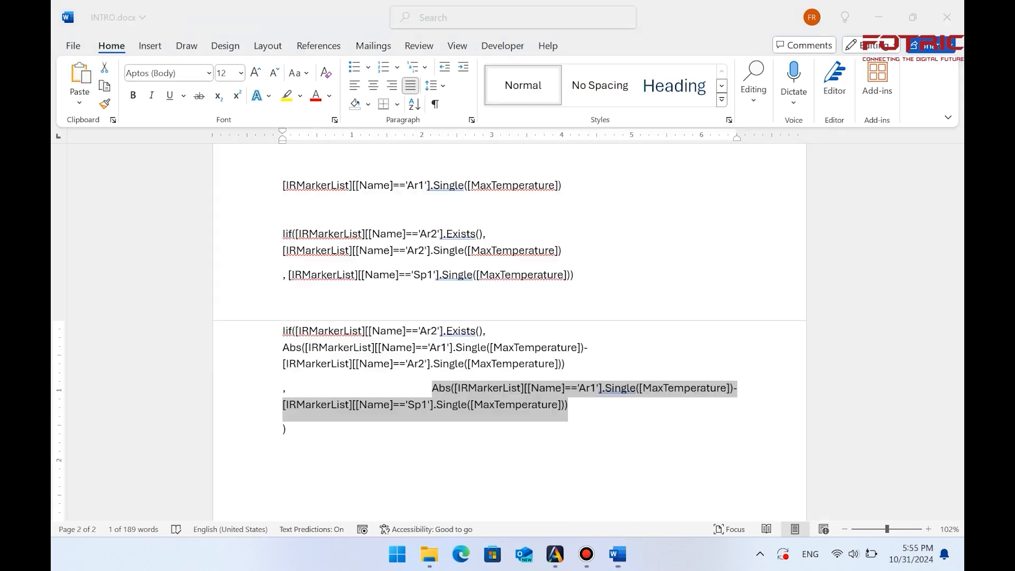
click(879, 17)
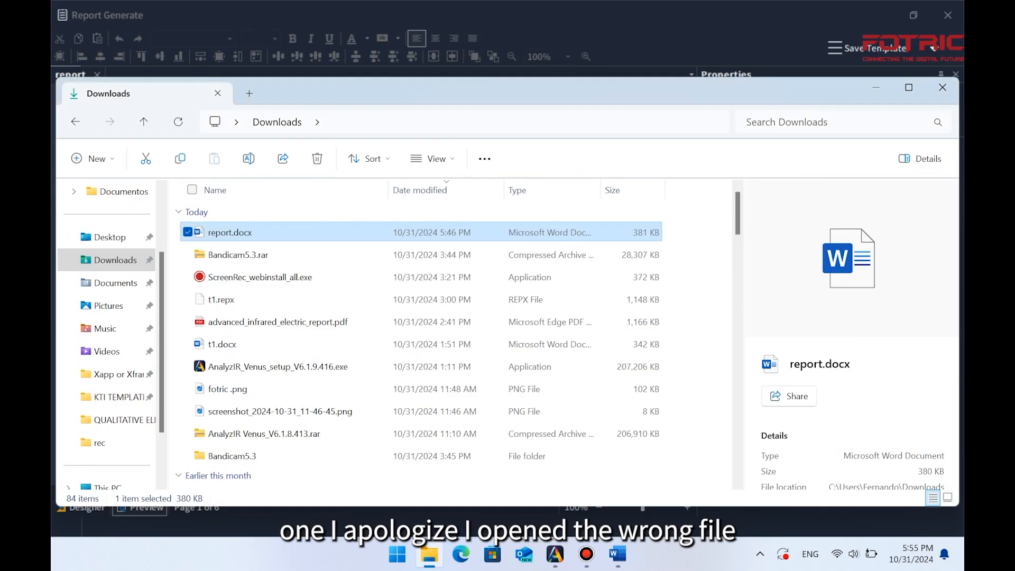
click(876, 87)
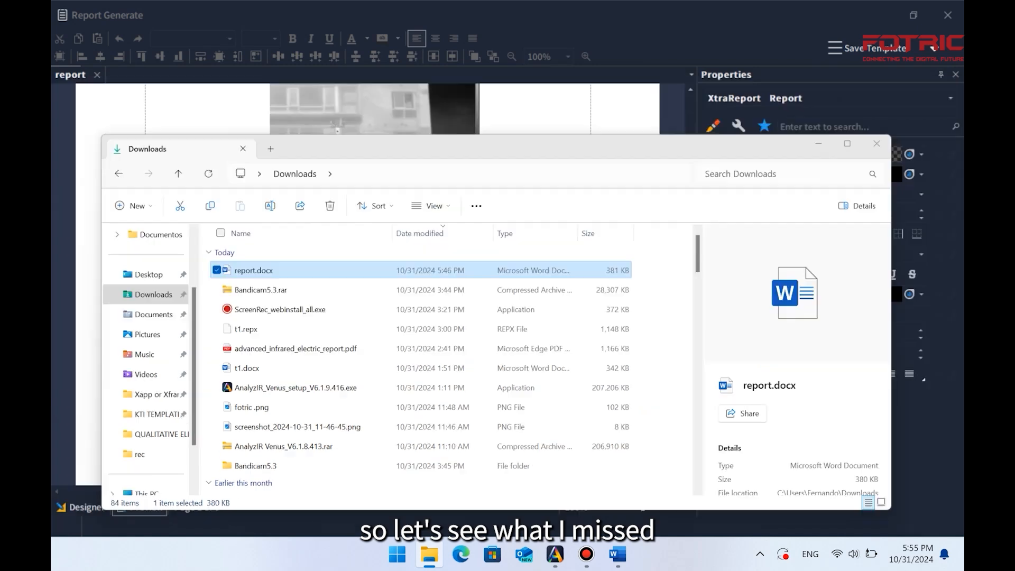
Export the report to Word under the file name Report sample 1 in the Downloads folder.
scroll(367, 283, down, 3)
scroll(367, 283, down, 20)
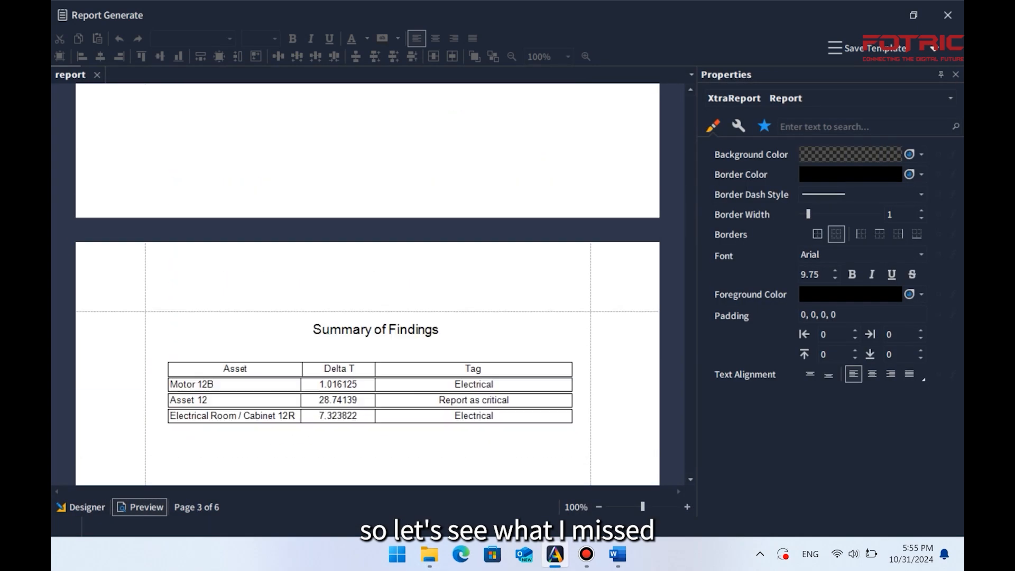
scroll(367, 283, down, 2)
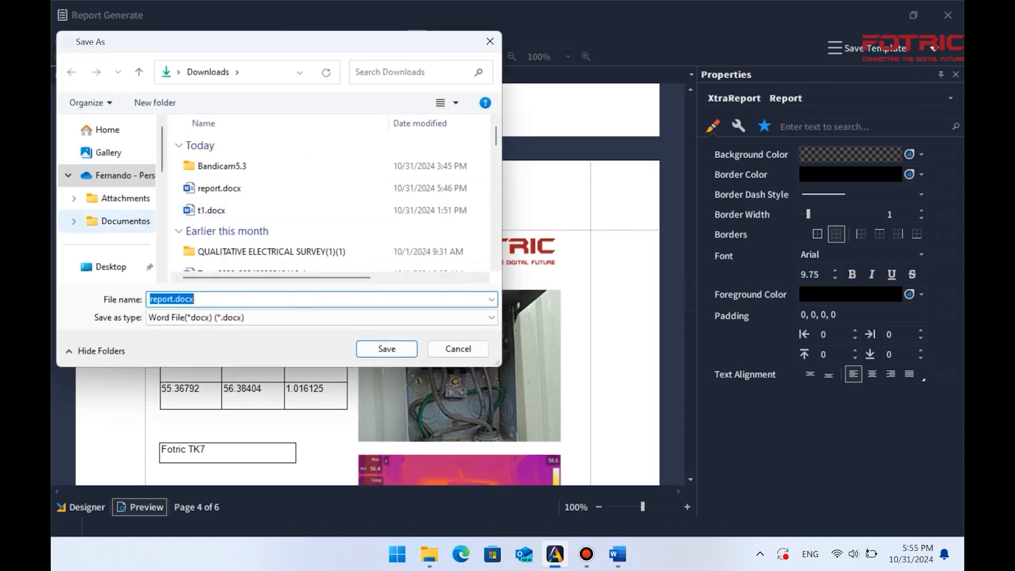
scroll(108, 200, down, 3)
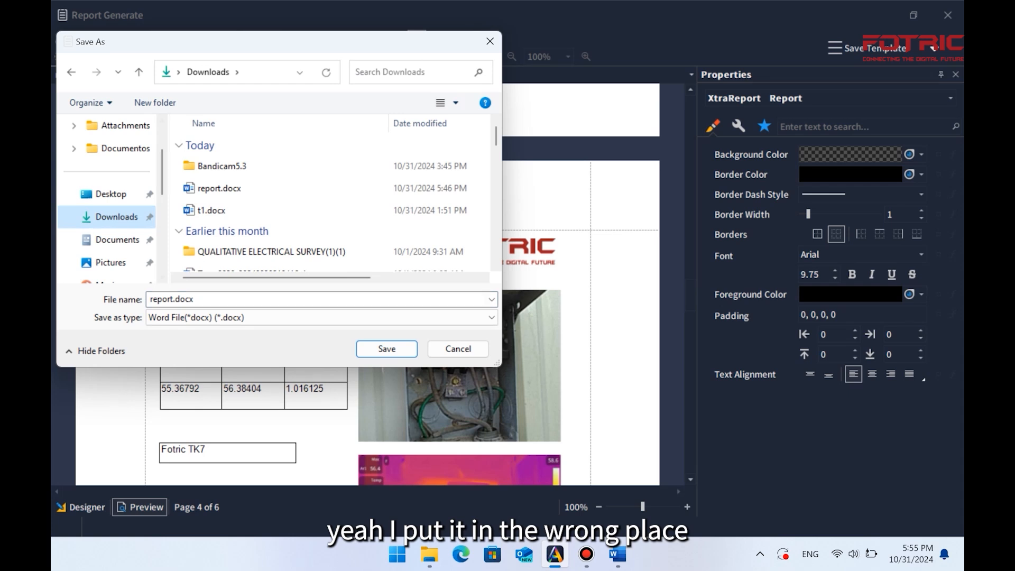
click(227, 299)
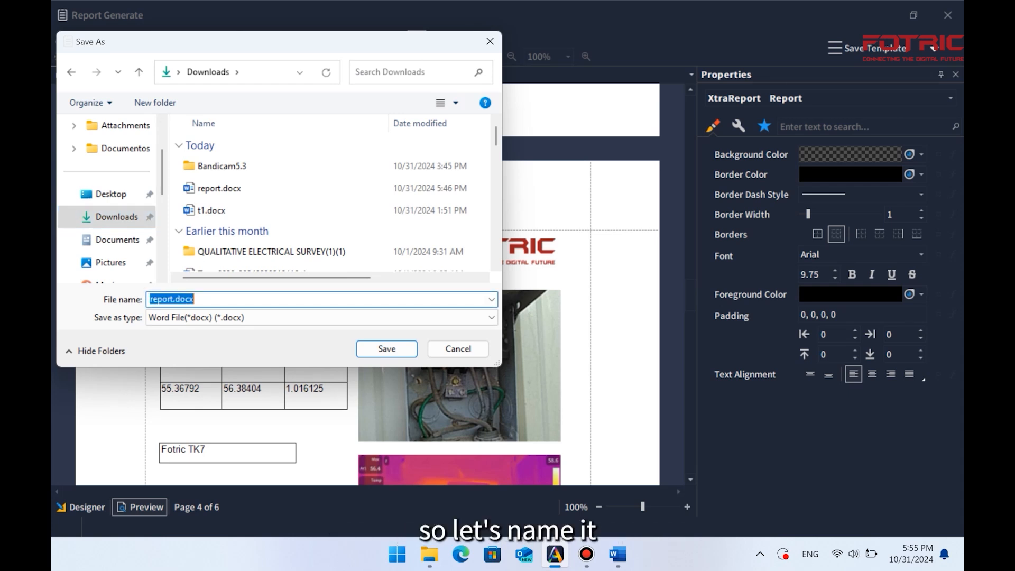
text(Report )
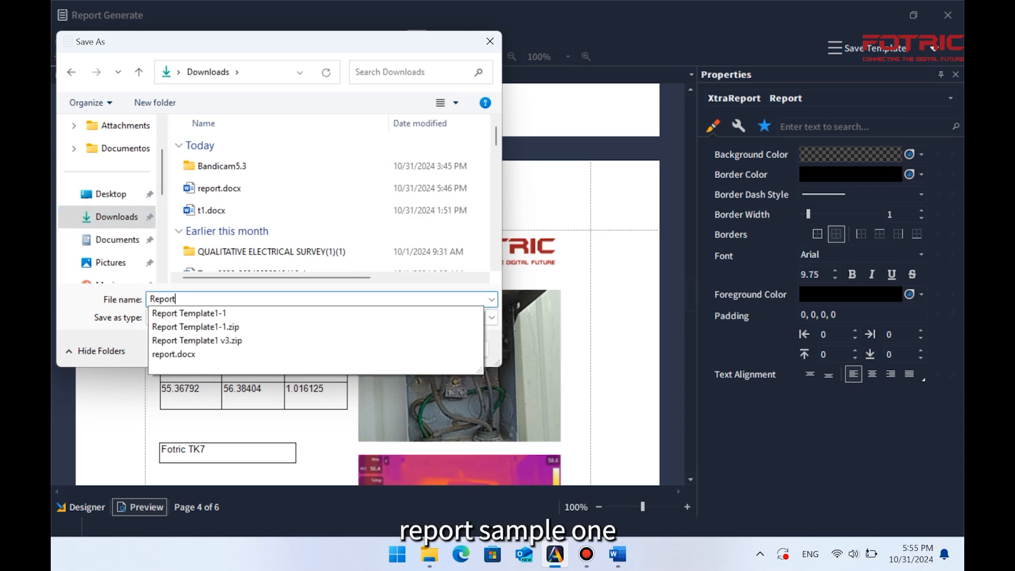
text(sample 1)
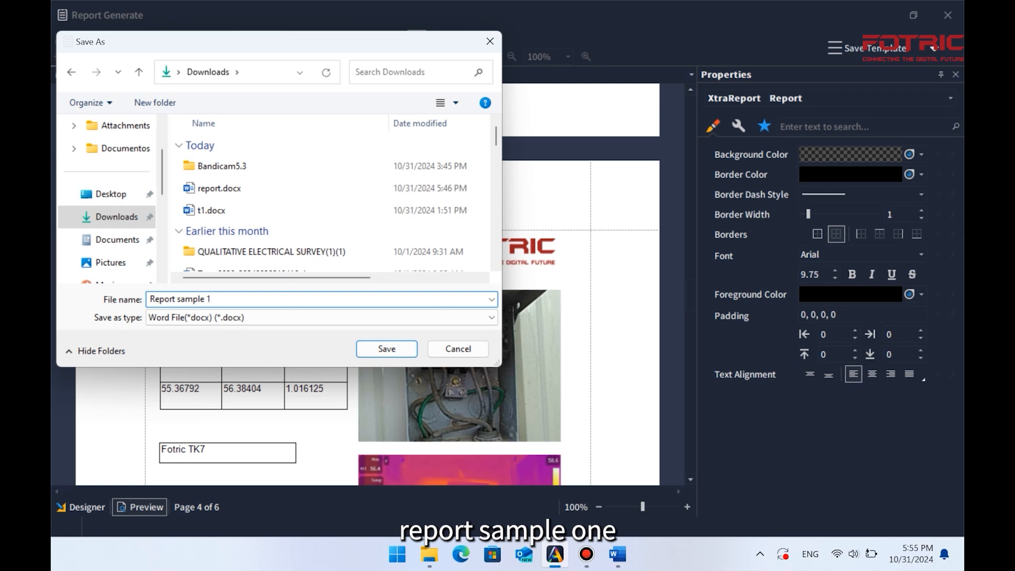
key(Tab)
key(Return)
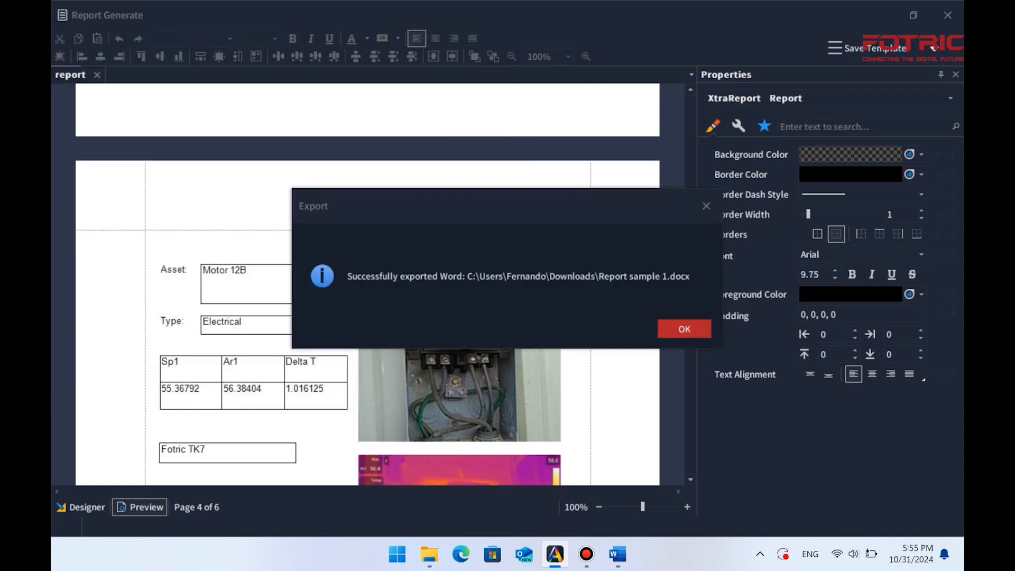
key(Return)
Open Report sample 1.docx from the Downloads folder in Word.
click(430, 554)
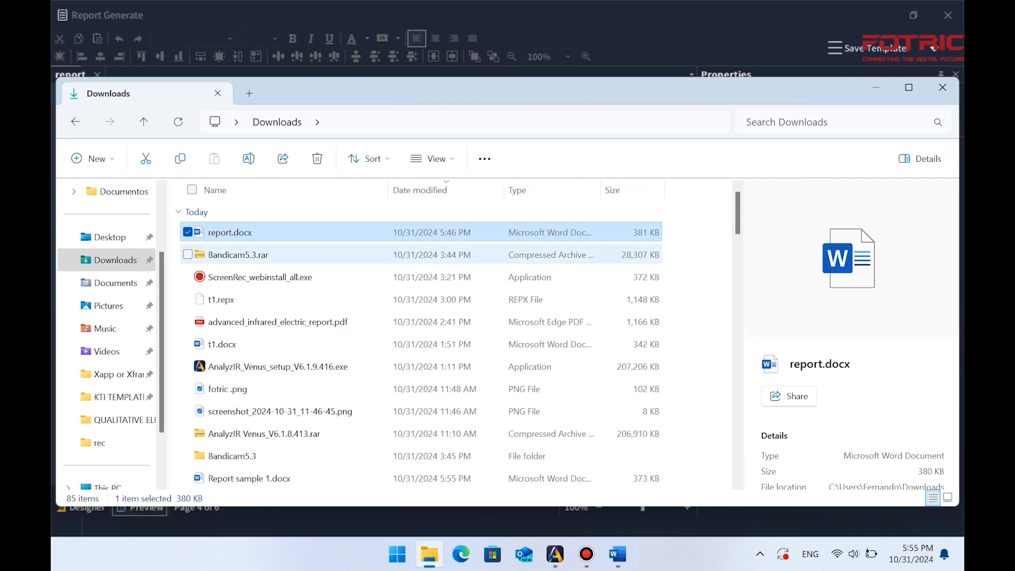
click(116, 260)
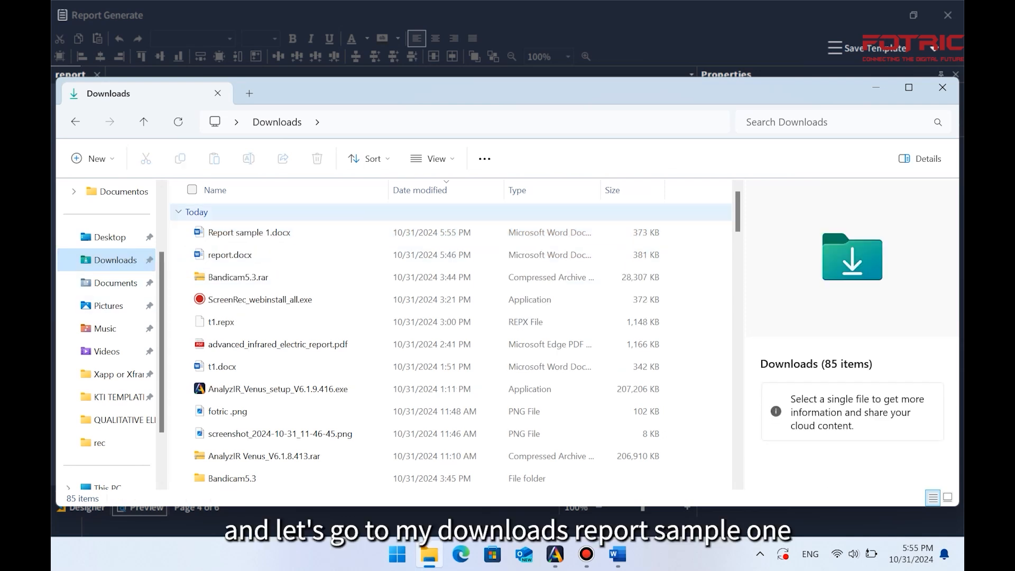
click(249, 233)
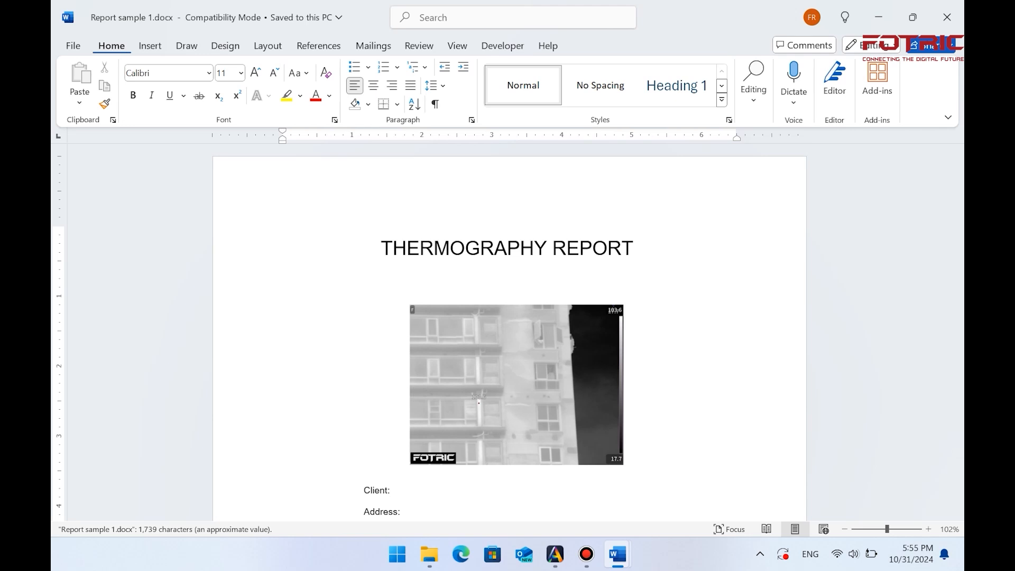
Review the exported Word report from the cover through the introduction and summary to each asset's detail page.
scroll(278, 232, down, 3)
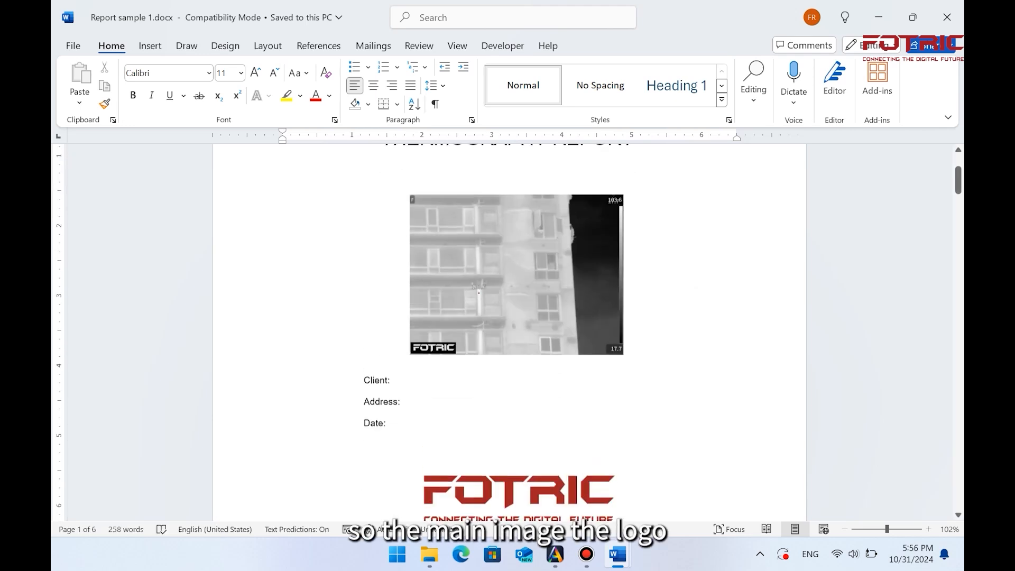
scroll(509, 328, down, 15)
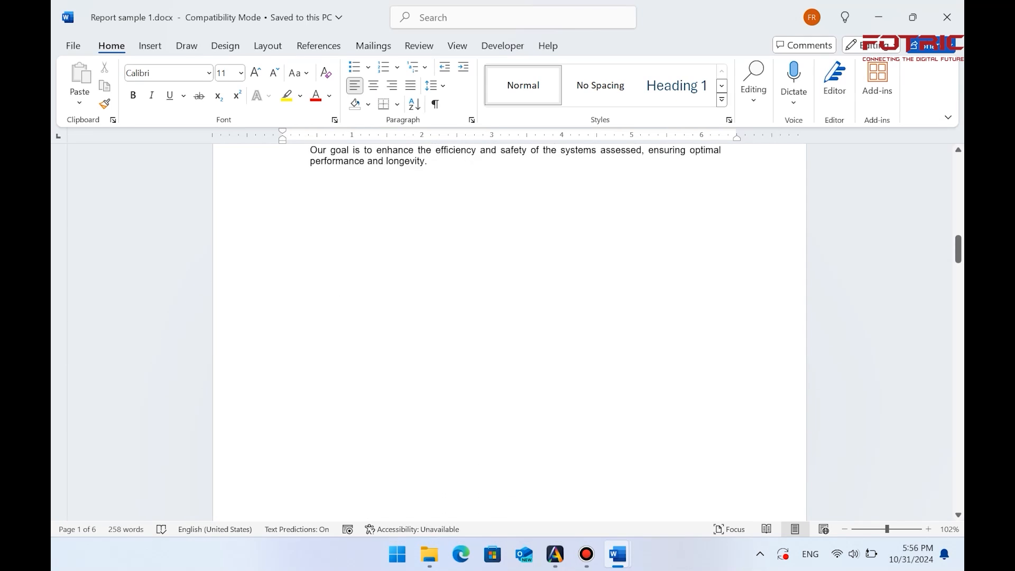
scroll(510, 328, down, 10)
scroll(509, 328, up, 1)
scroll(510, 328, down, 5)
scroll(509, 328, down, 10)
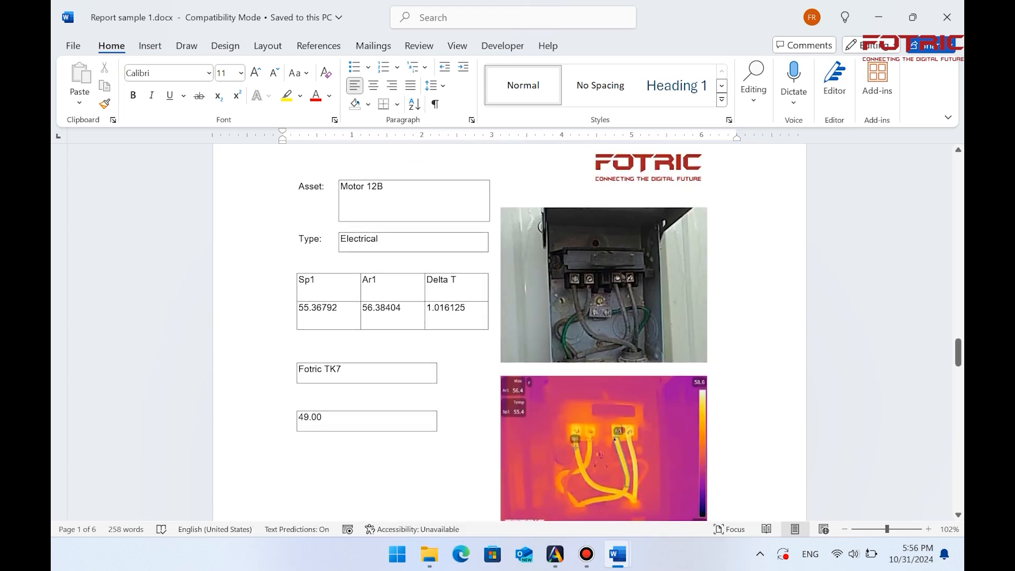
scroll(509, 327, down, 12)
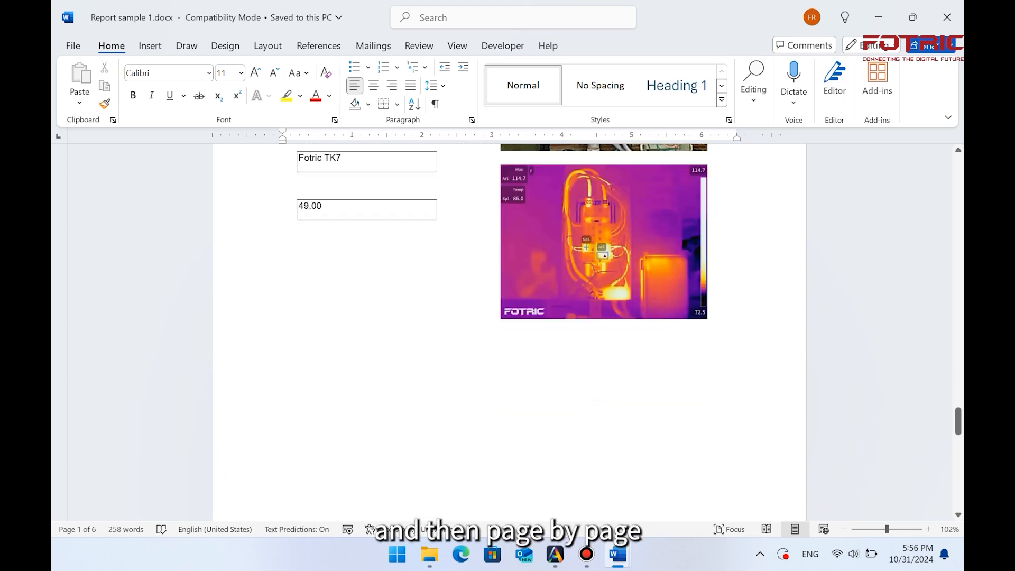
scroll(509, 328, down, 12)
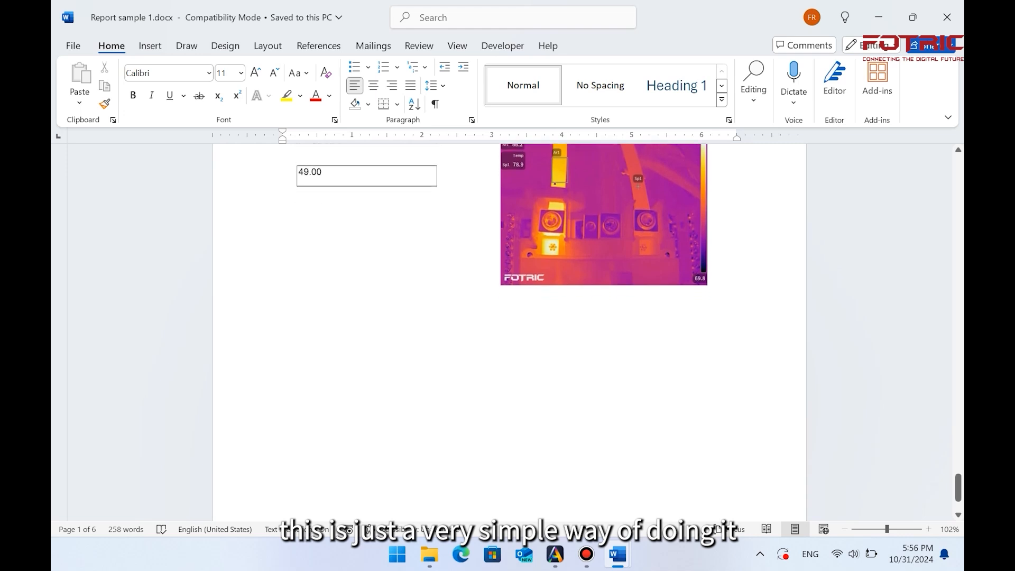
scroll(509, 328, up, 5)
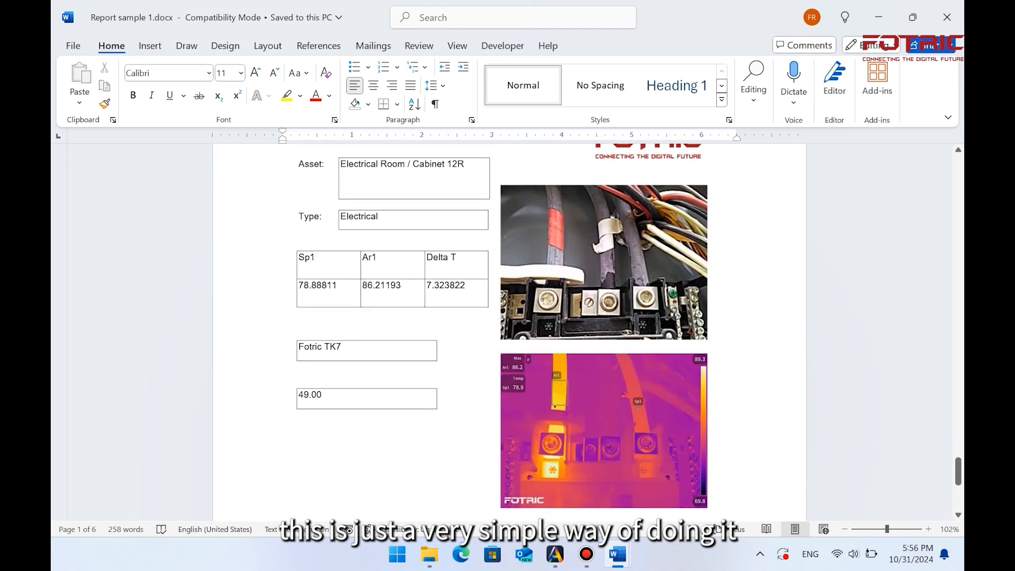
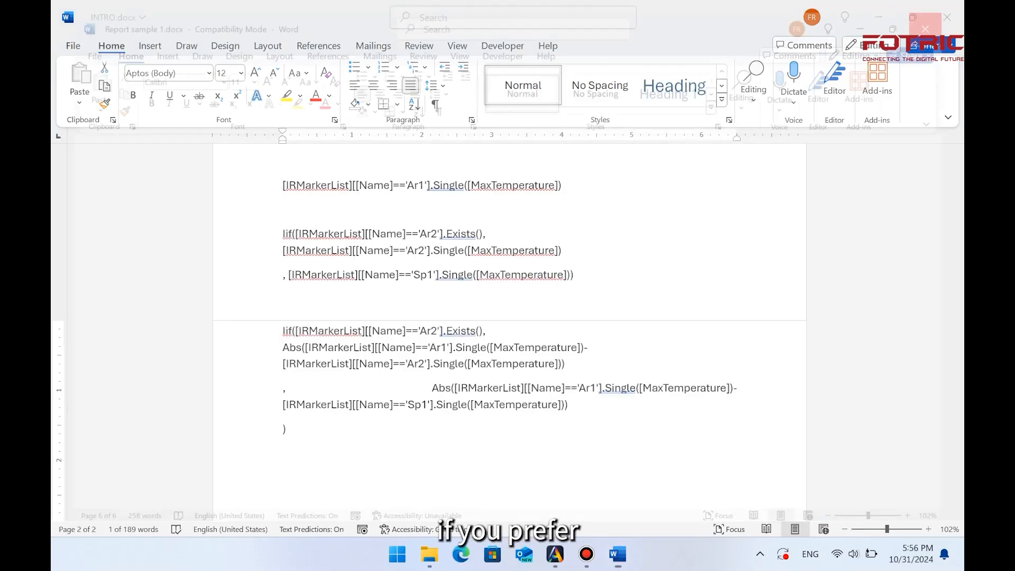
Return to the report template selection and generate a report from the preset SummaryTableTemplate.
key(ctrl+shift+Down)
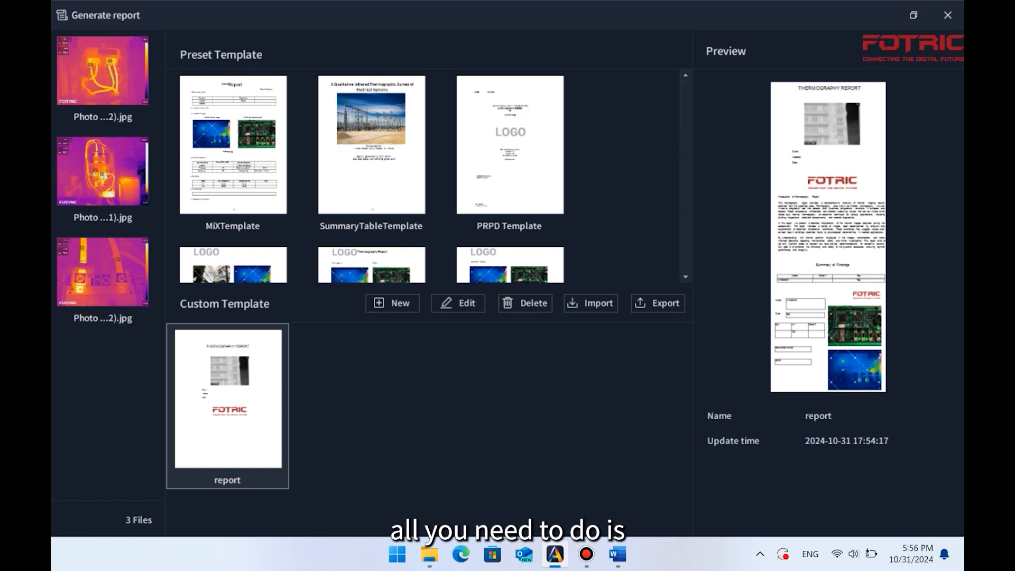
click(102, 78)
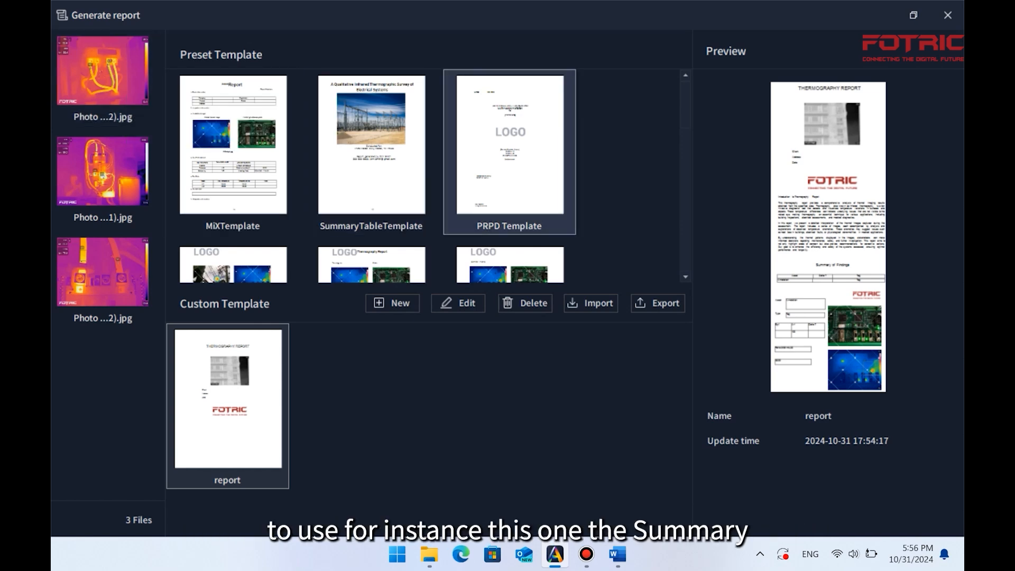
click(371, 153)
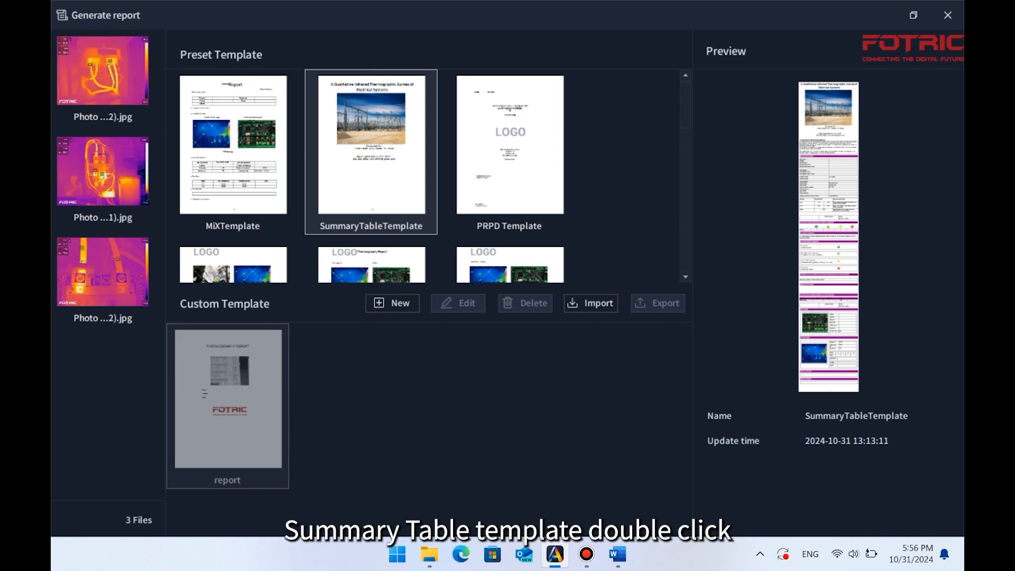
double_click(371, 152)
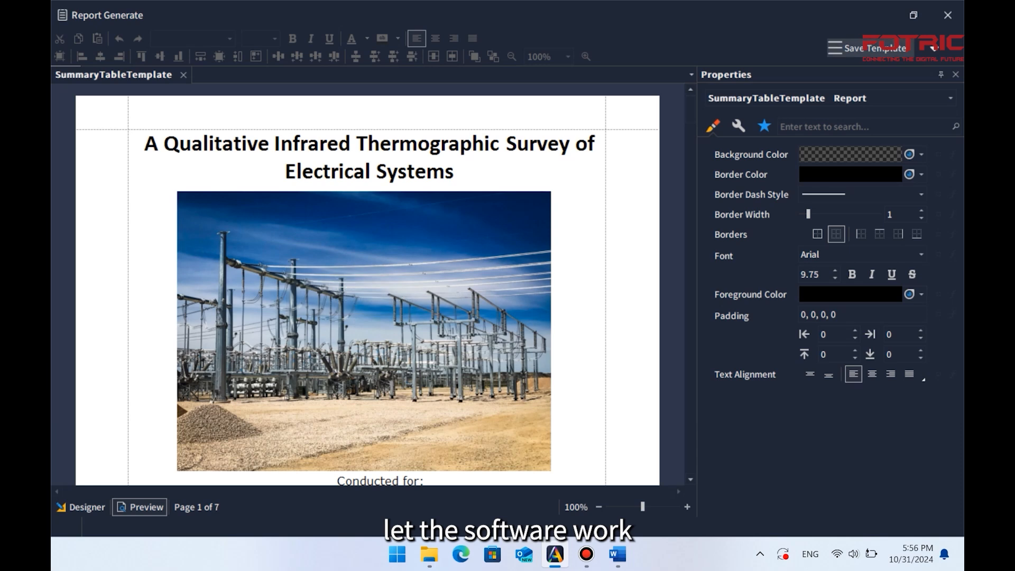
Export the summary table report to Word under the file name Report Sample 1 on the Desktop.
click(934, 47)
click(870, 91)
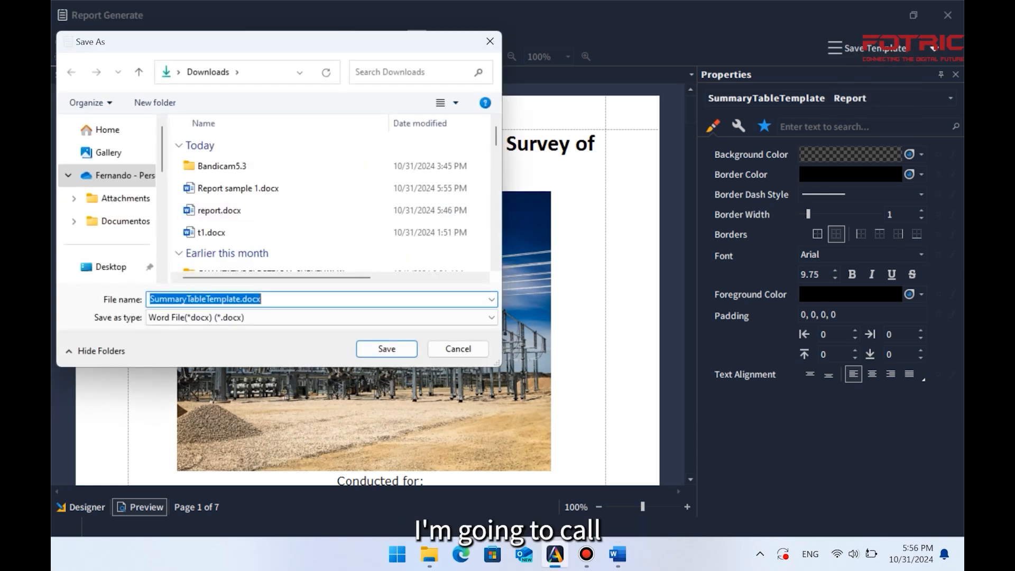
scroll(111, 267, down, 3)
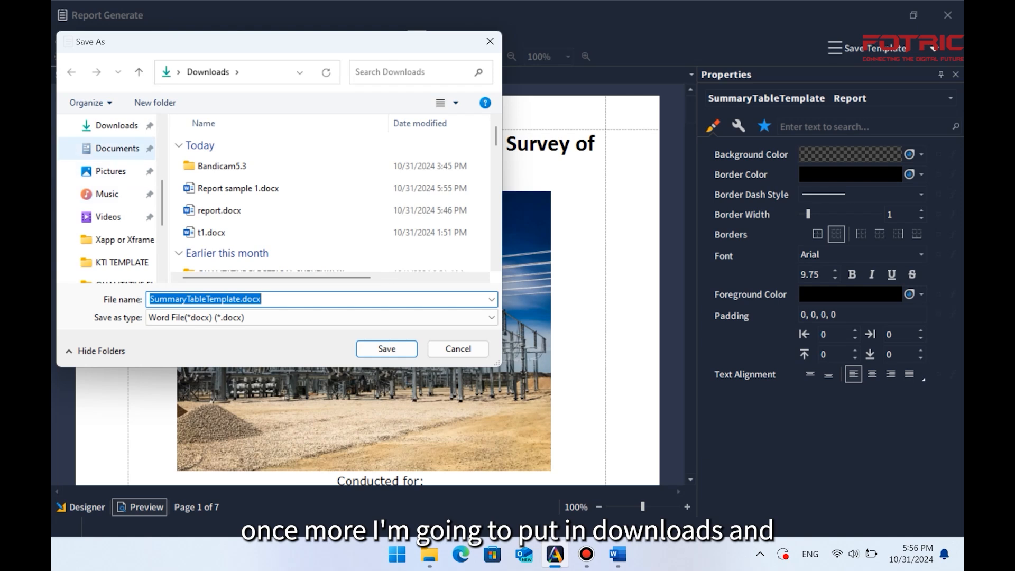
click(117, 149)
click(264, 299)
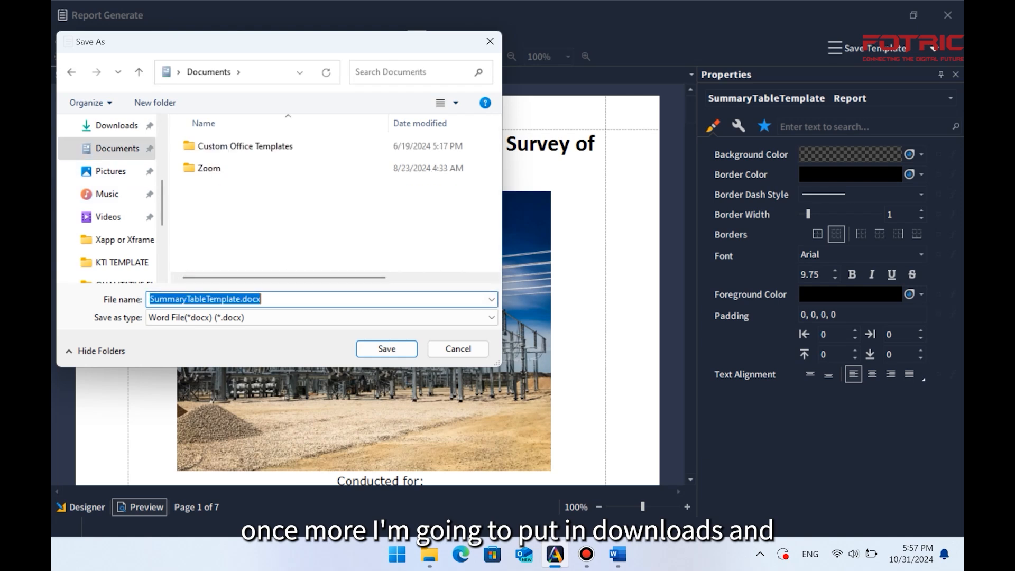
scroll(111, 172, up, 2)
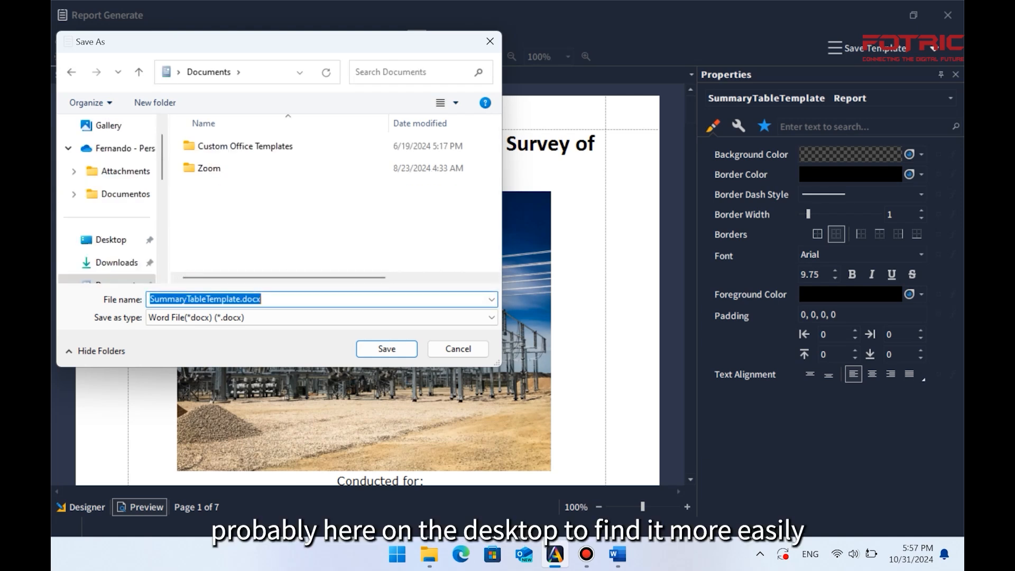
click(111, 241)
click(264, 299)
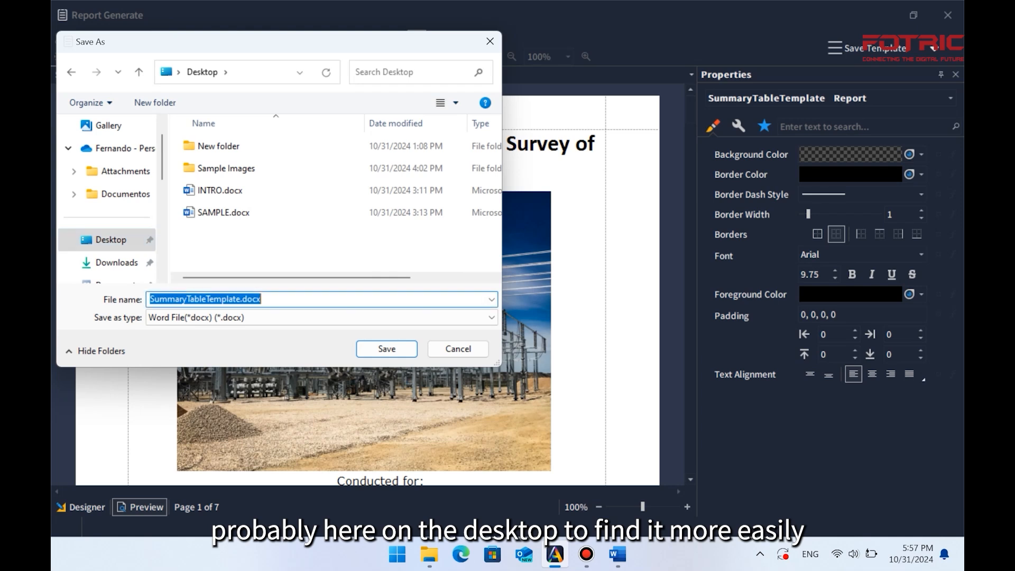
text(Report Sample)
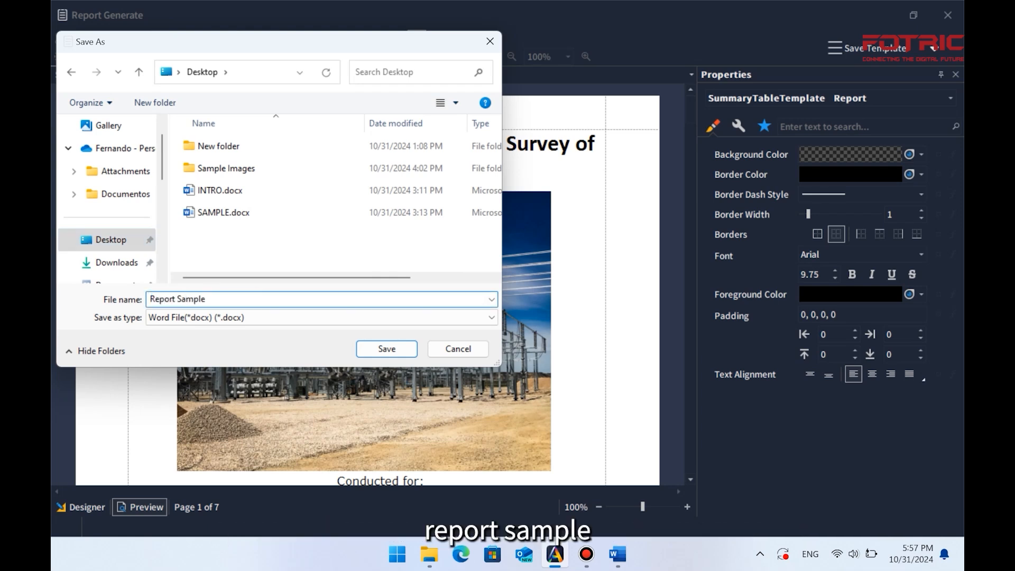
text( 1)
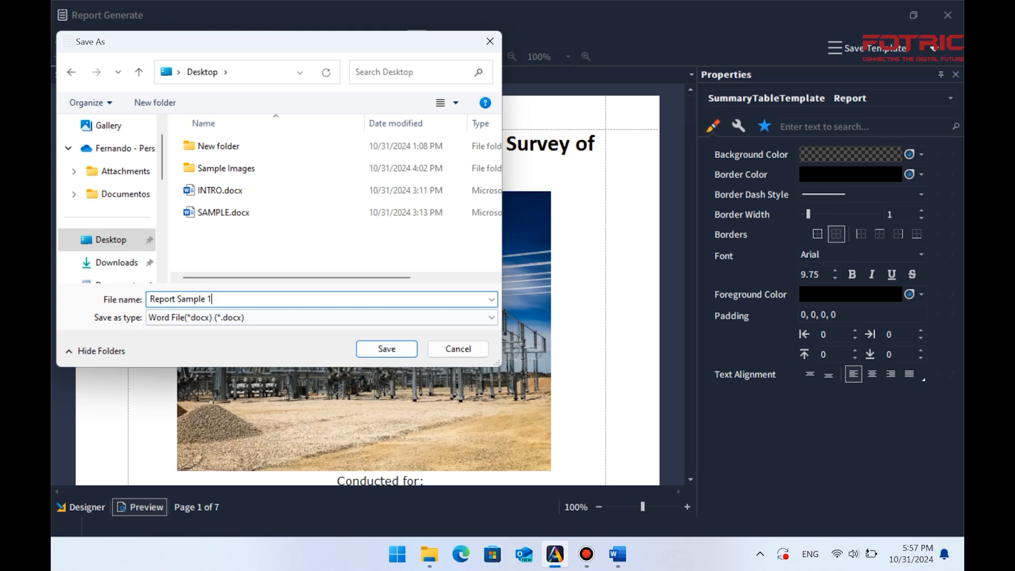
key(Return)
key(Return)
Open Report Sample 1.docx from the Desktop folder in Word.
click(429, 554)
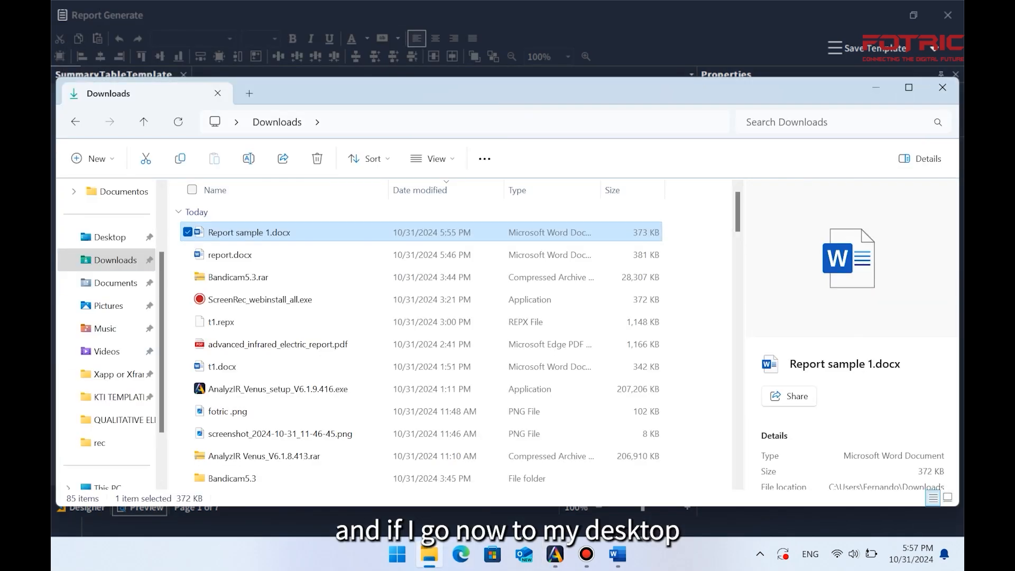
click(115, 283)
click(110, 238)
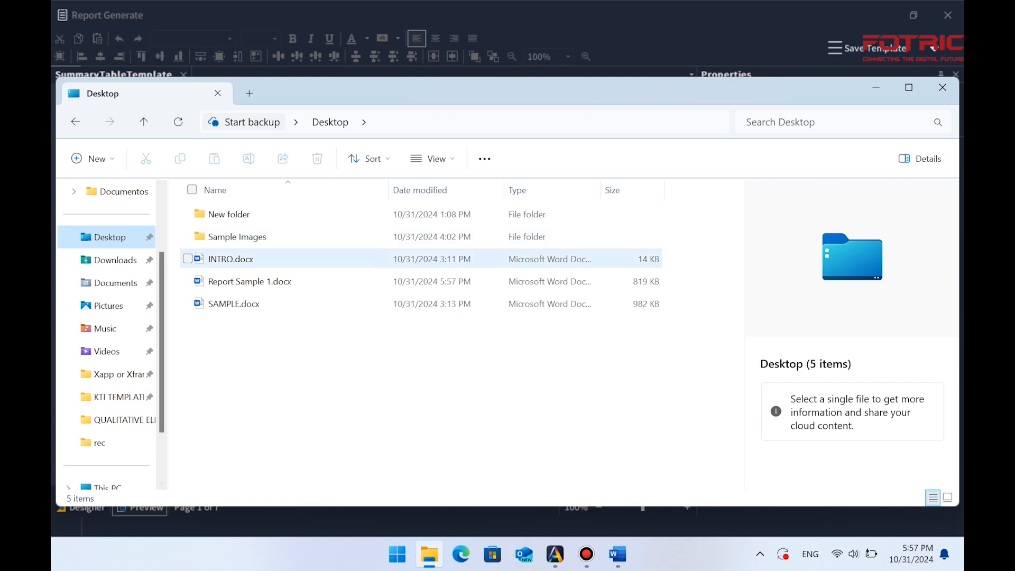
double_click(249, 282)
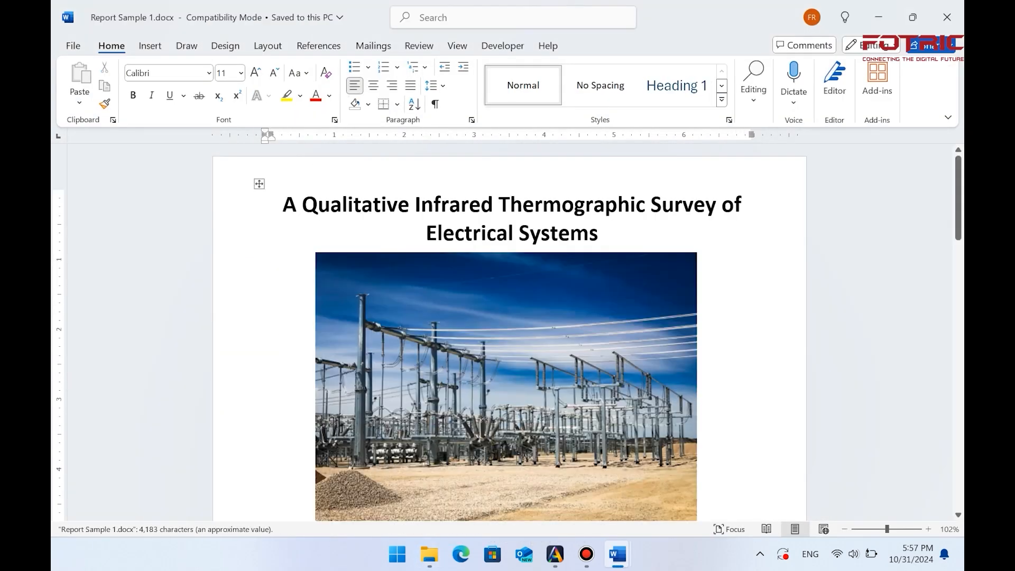
Review the report's cover page and the general information page through the camera details and temperature-rise rating table.
scroll(510, 332, down, 8)
scroll(510, 332, up, 3)
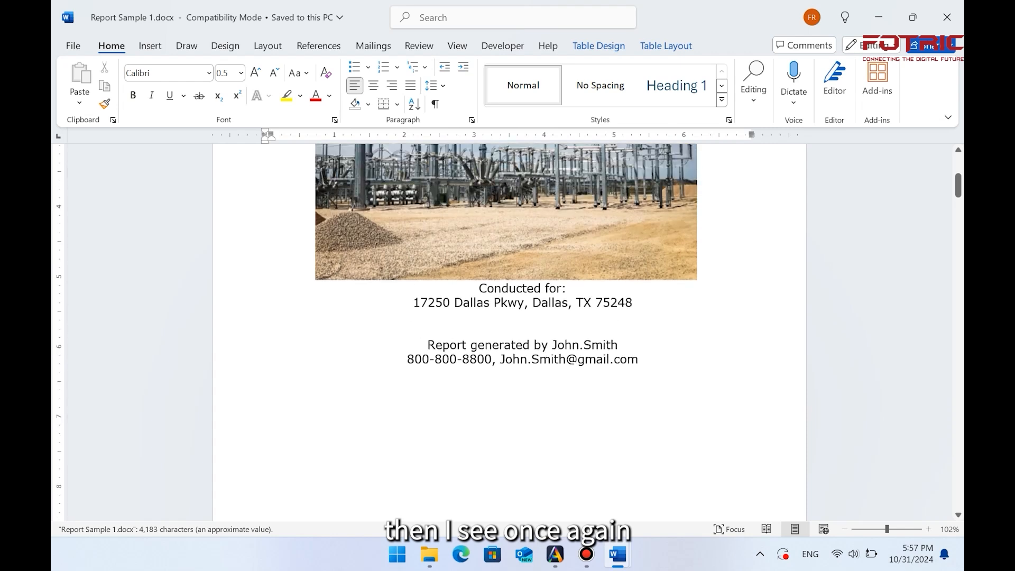
scroll(509, 332, up, 2)
scroll(510, 332, down, 1)
scroll(510, 333, up, 4)
scroll(510, 332, down, 4)
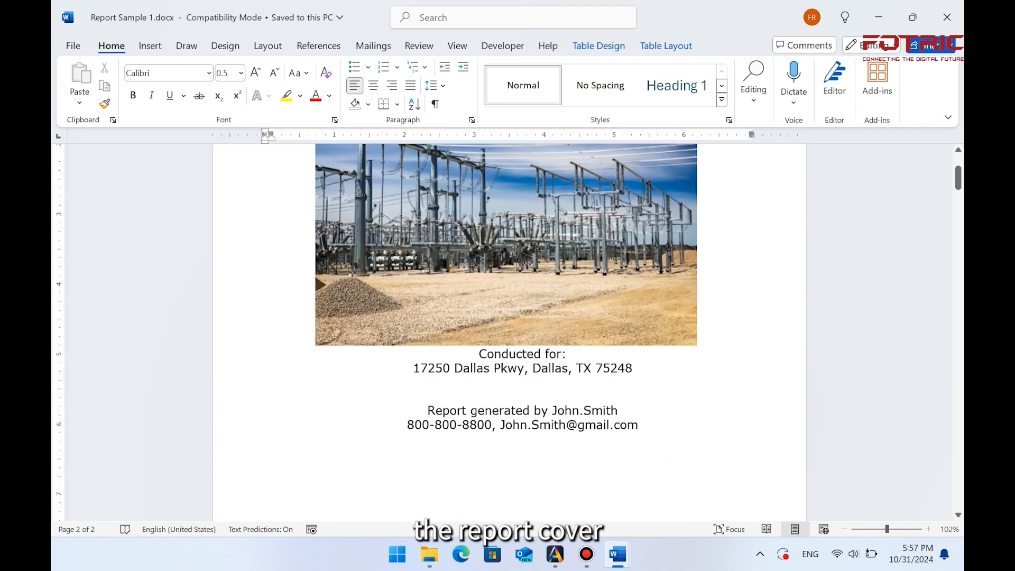
scroll(510, 332, down, 12)
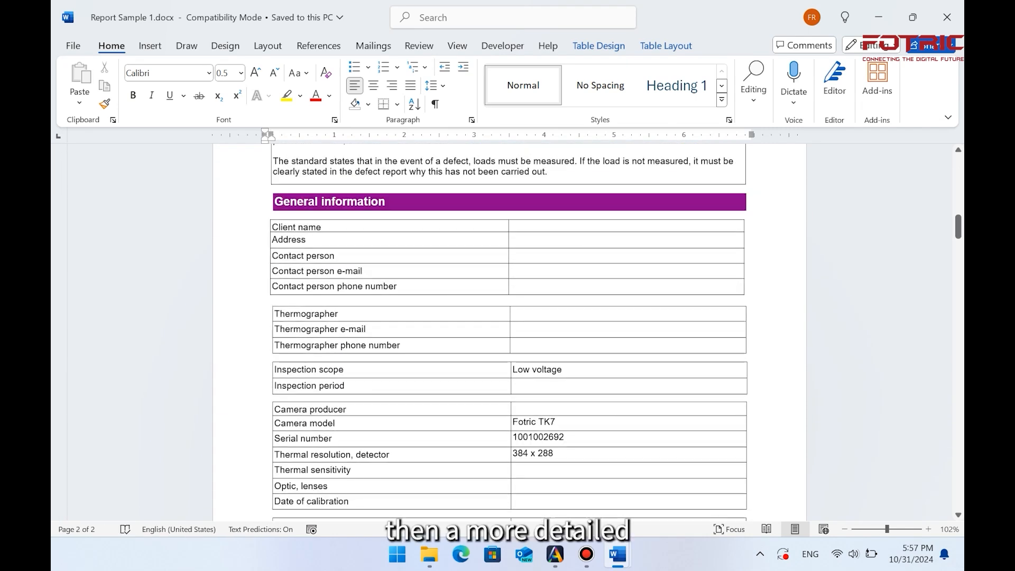
scroll(510, 332, down, 2)
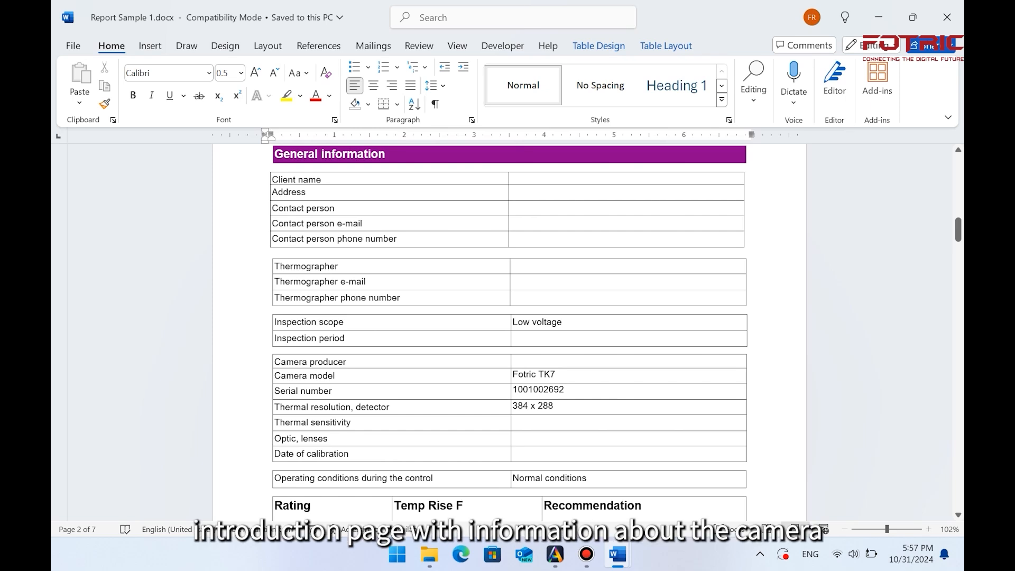
scroll(510, 332, down, 2)
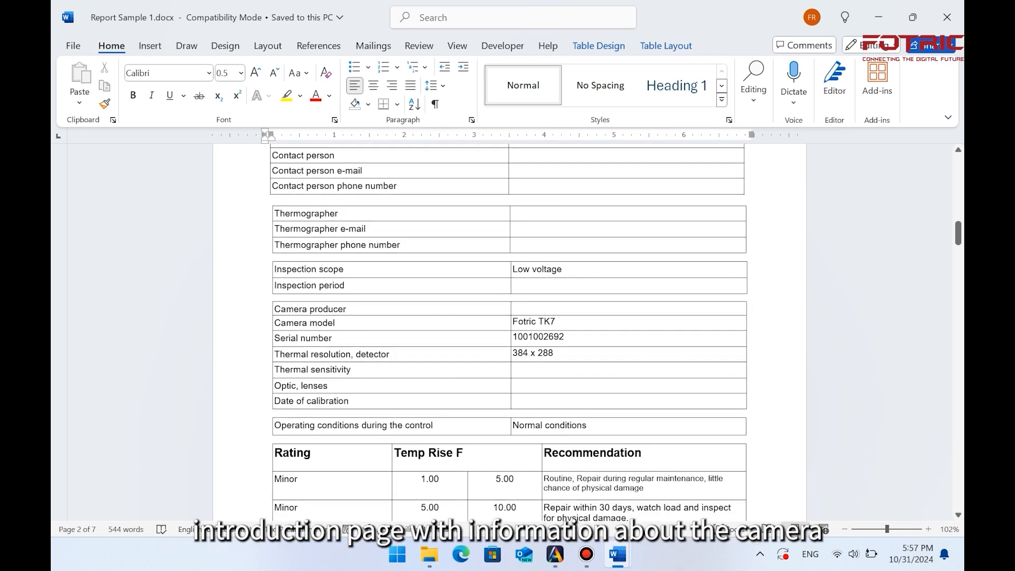
scroll(510, 332, down, 2)
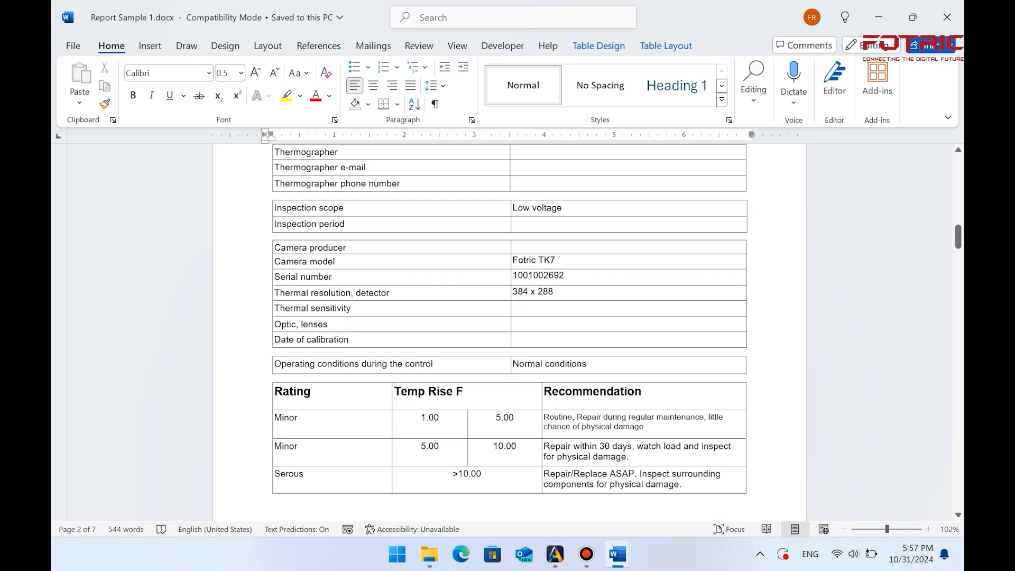
Review the report's defect category pages, signing section and the overview table of controlled facilities and control panels.
scroll(509, 332, down, 8)
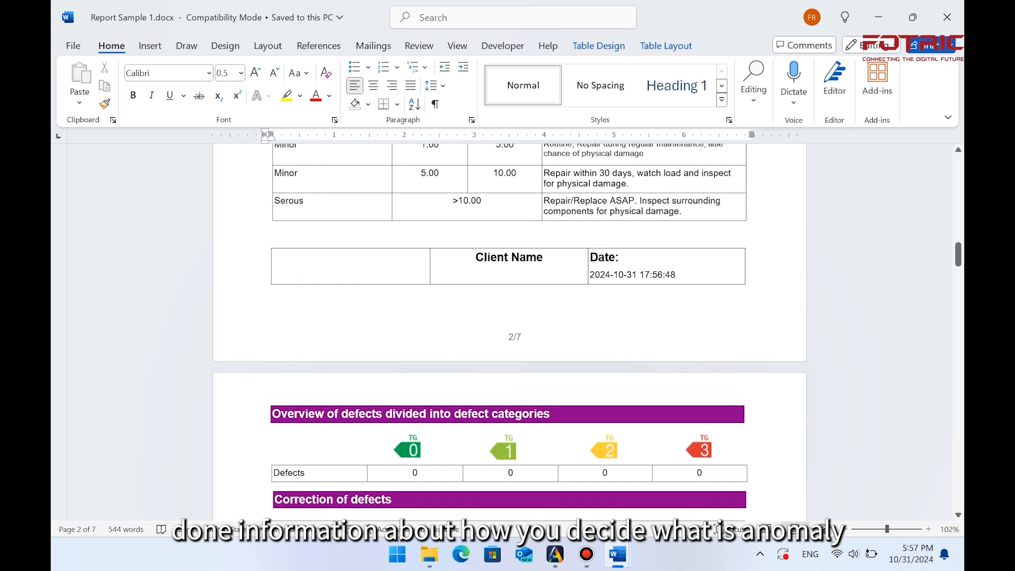
scroll(509, 336, down, 10)
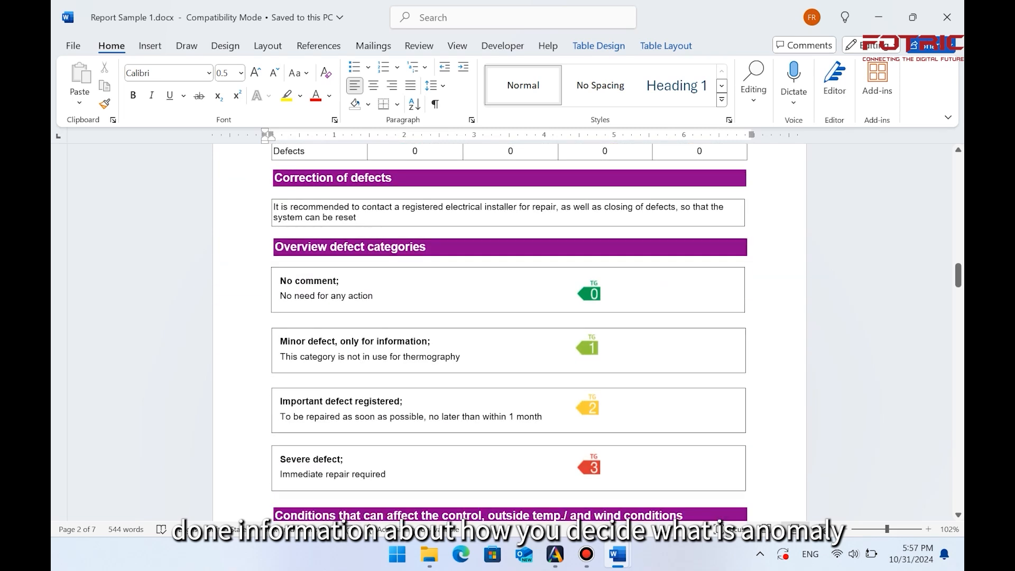
scroll(509, 332, down, 7)
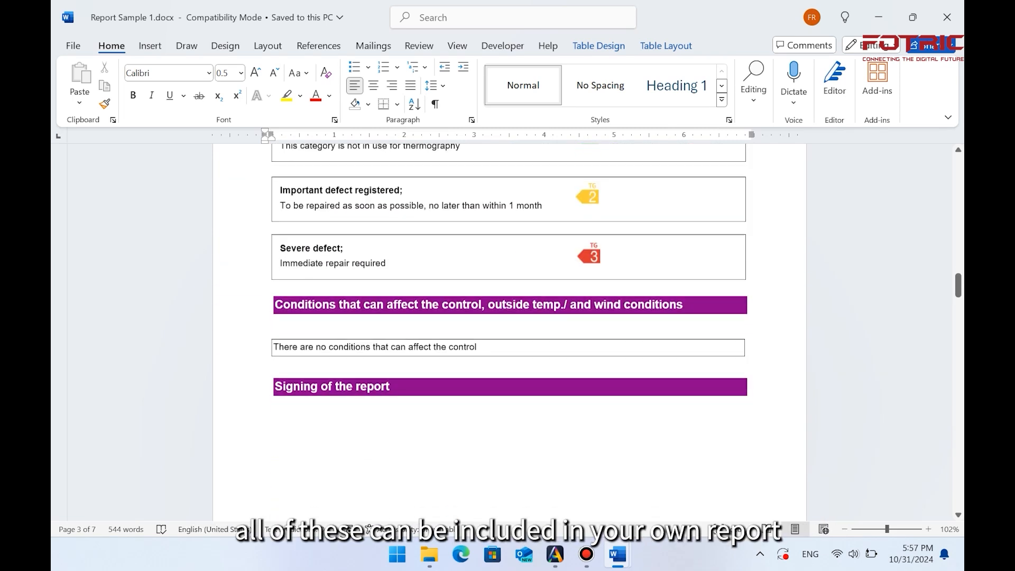
scroll(509, 332, down, 3)
click(391, 286)
scroll(509, 332, down, 4)
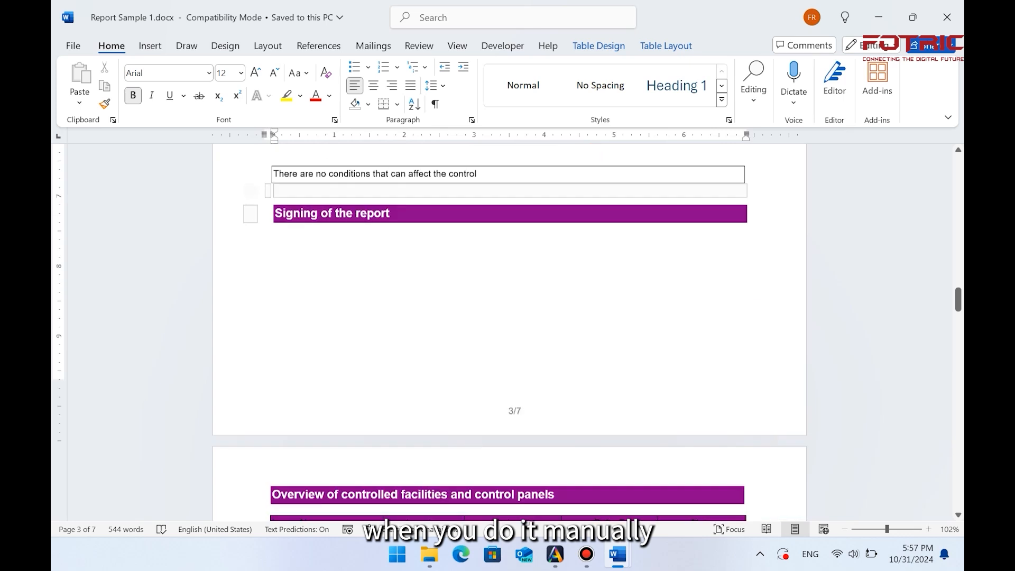
scroll(509, 332, down, 3)
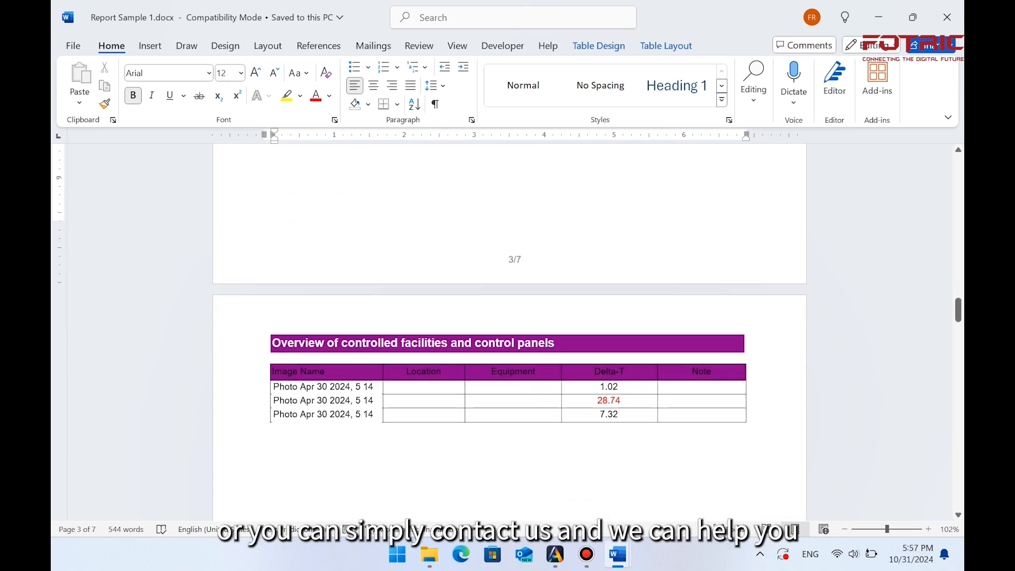
scroll(509, 332, down, 3)
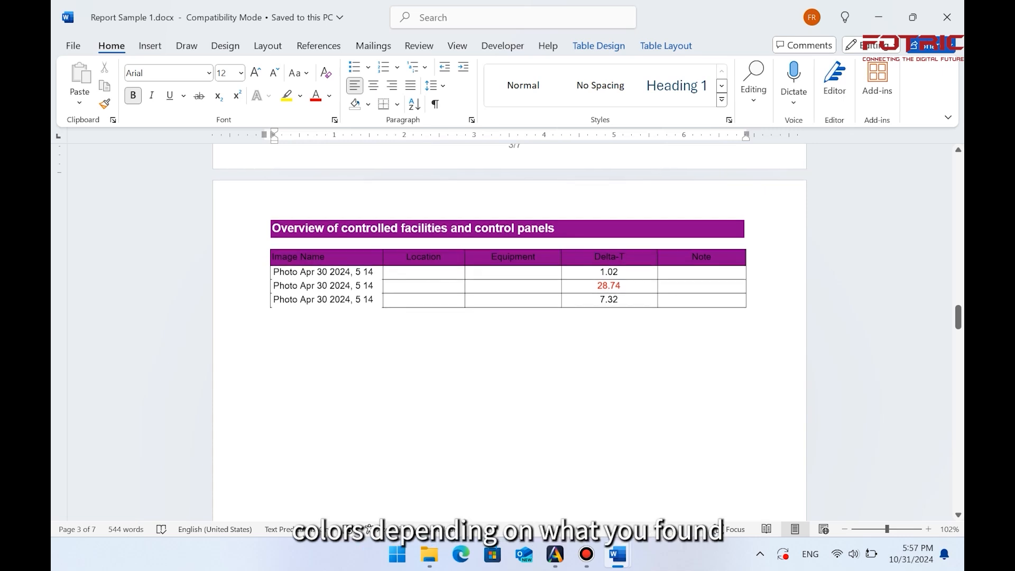
Review the report's individual inspection pages, checking visual and infrared images, temperature values and comment fields through page 7.
scroll(509, 332, down, 5)
scroll(510, 332, down, 10)
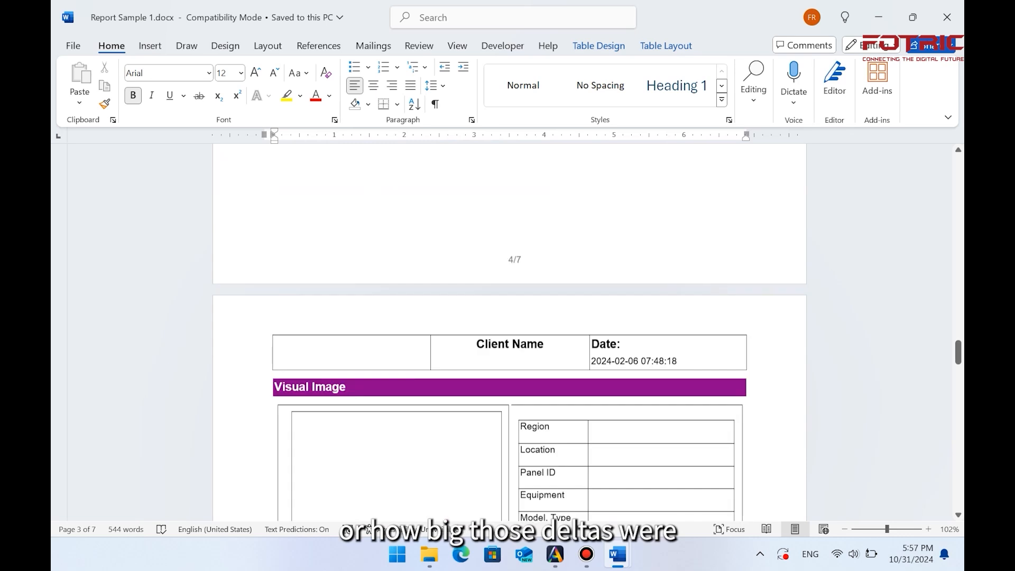
scroll(509, 332, down, 8)
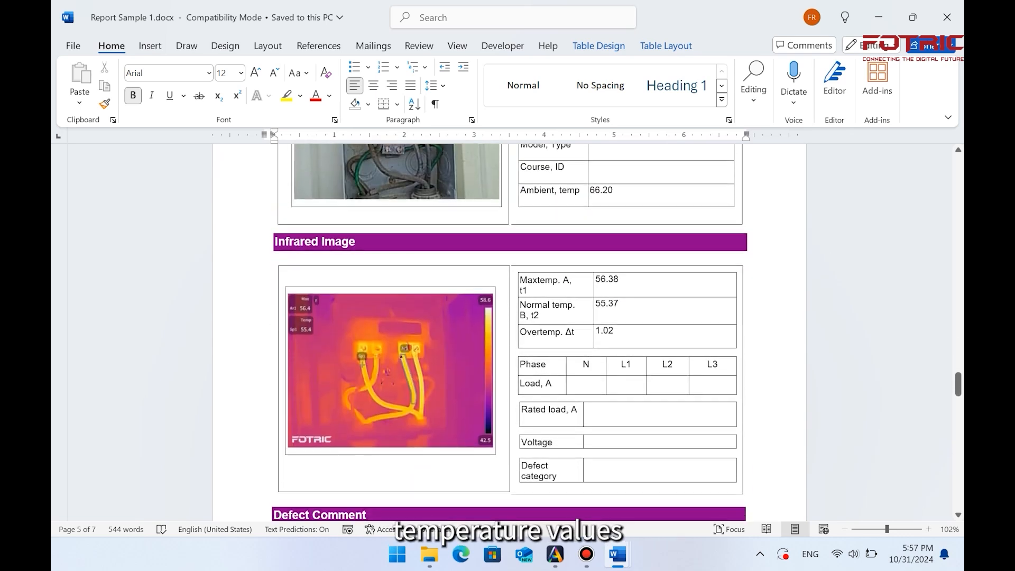
scroll(509, 332, down, 9)
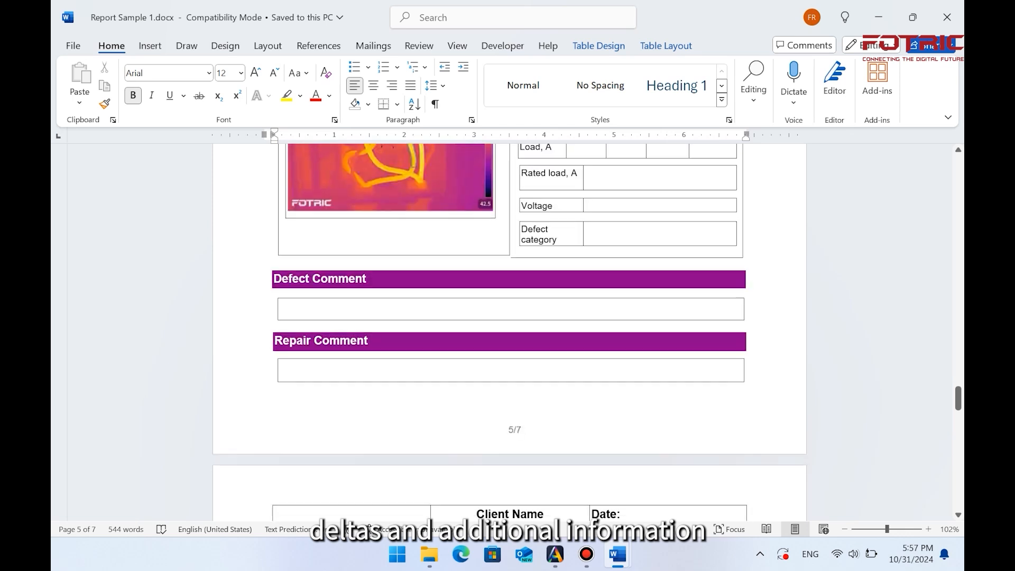
scroll(510, 332, down, 20)
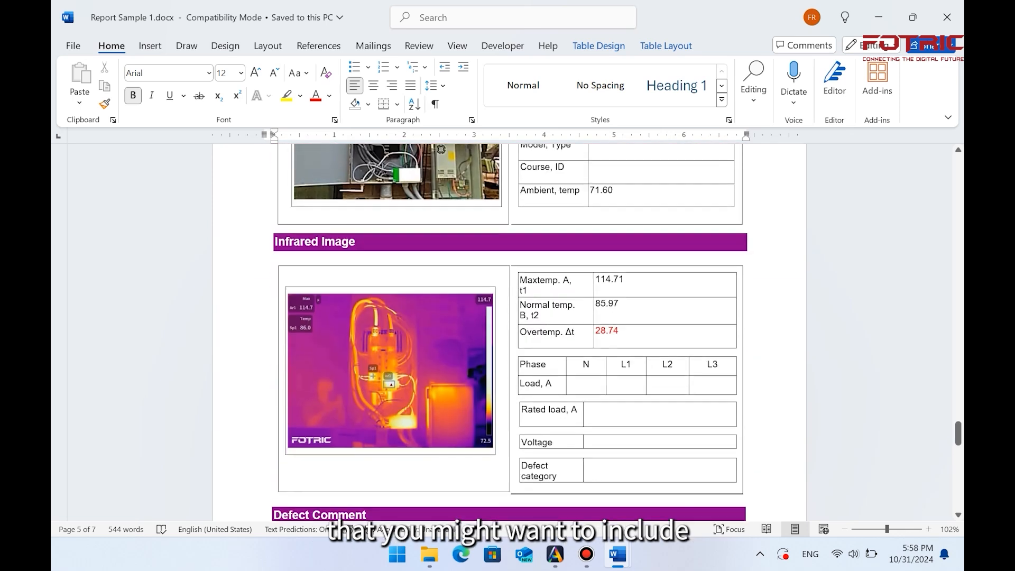
scroll(509, 332, down, 13)
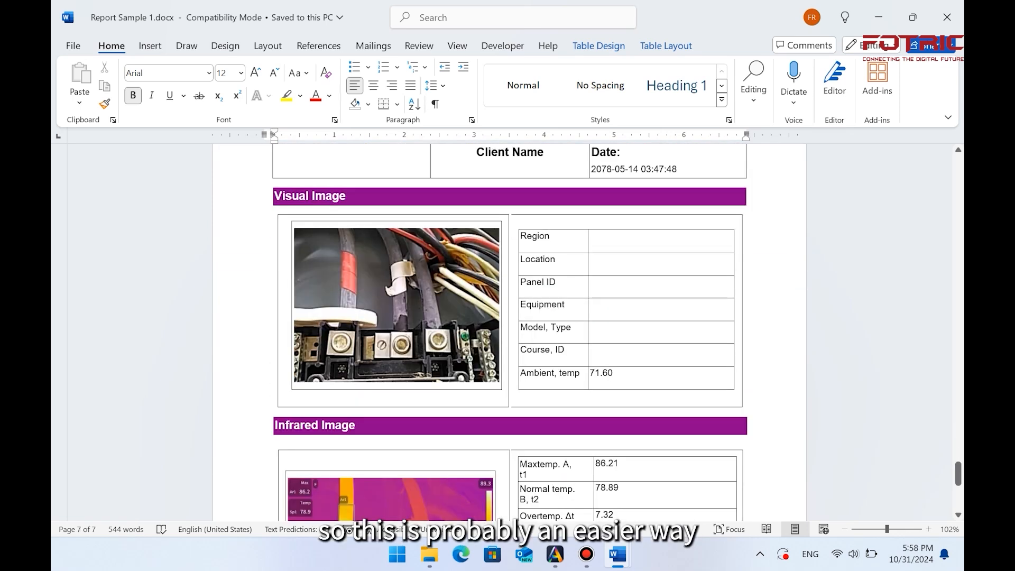
scroll(510, 332, down, 14)
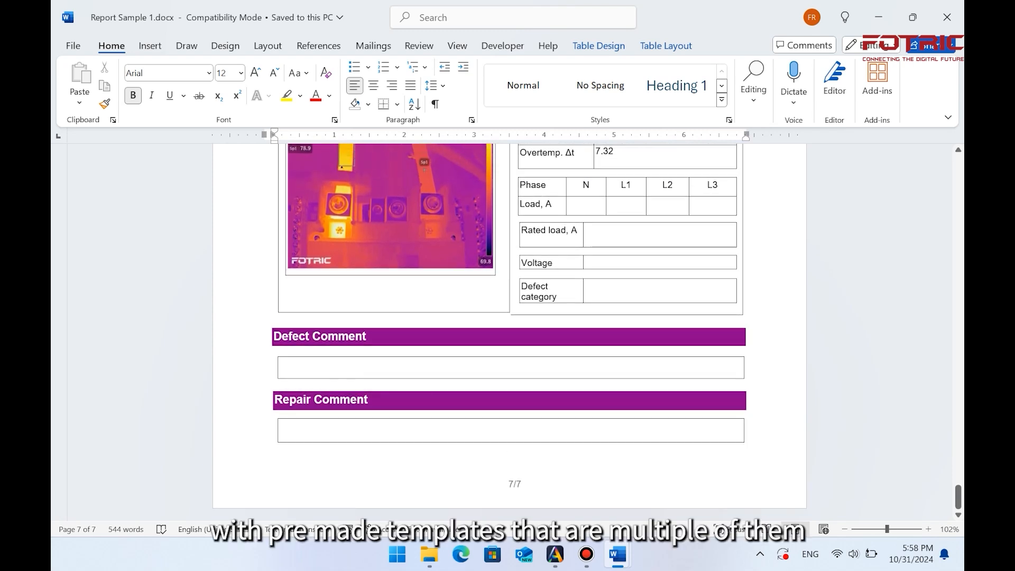
Close the Word report and the report generation windows, return to AnalyzIR's Electrical folder and clear the image selection.
click(947, 17)
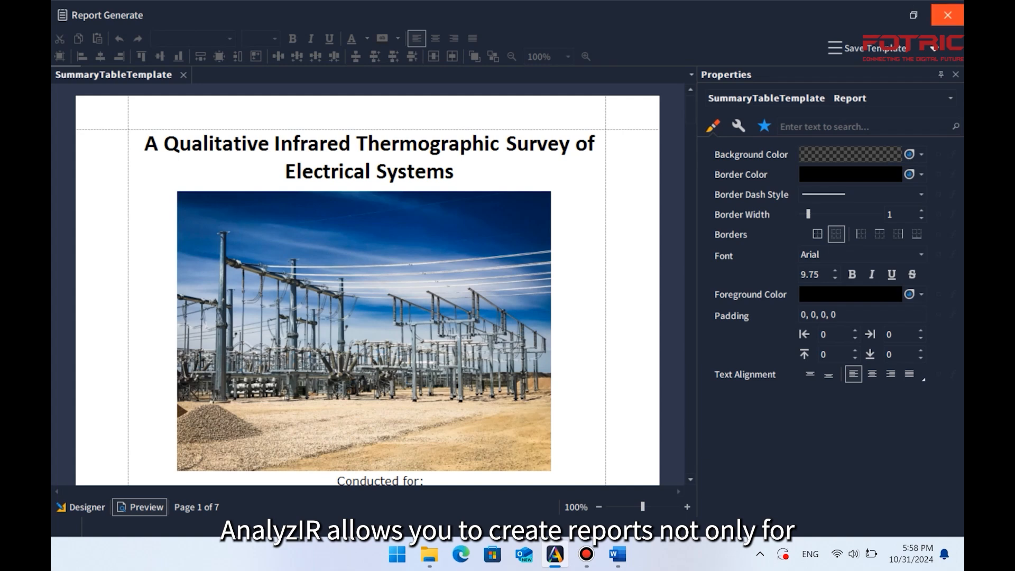
click(947, 15)
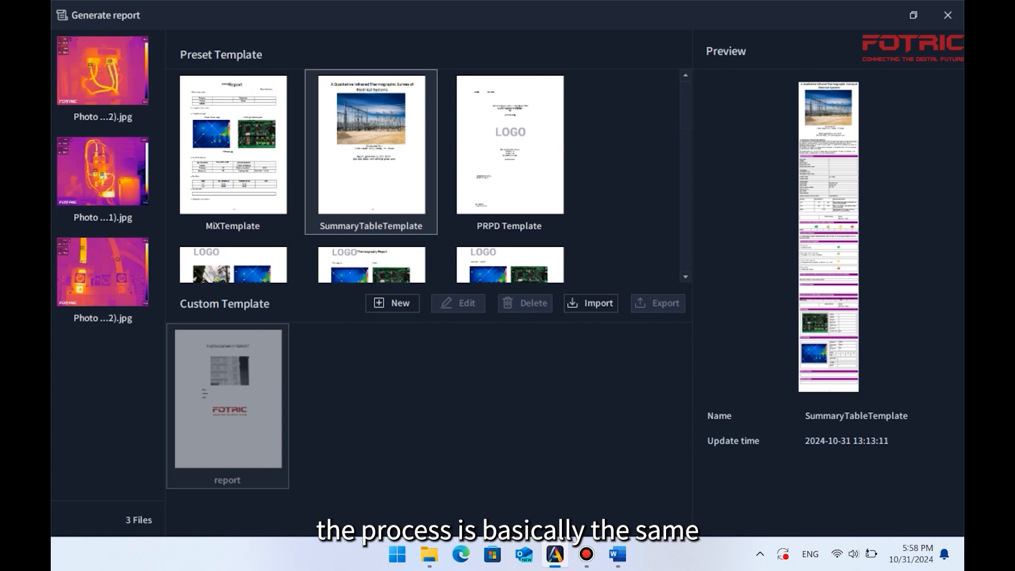
click(233, 158)
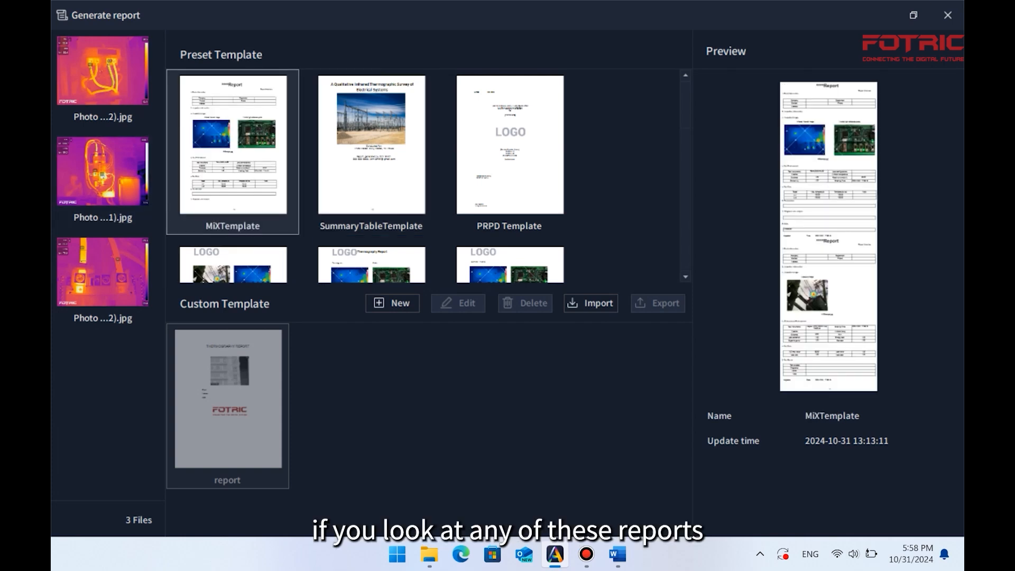
click(947, 15)
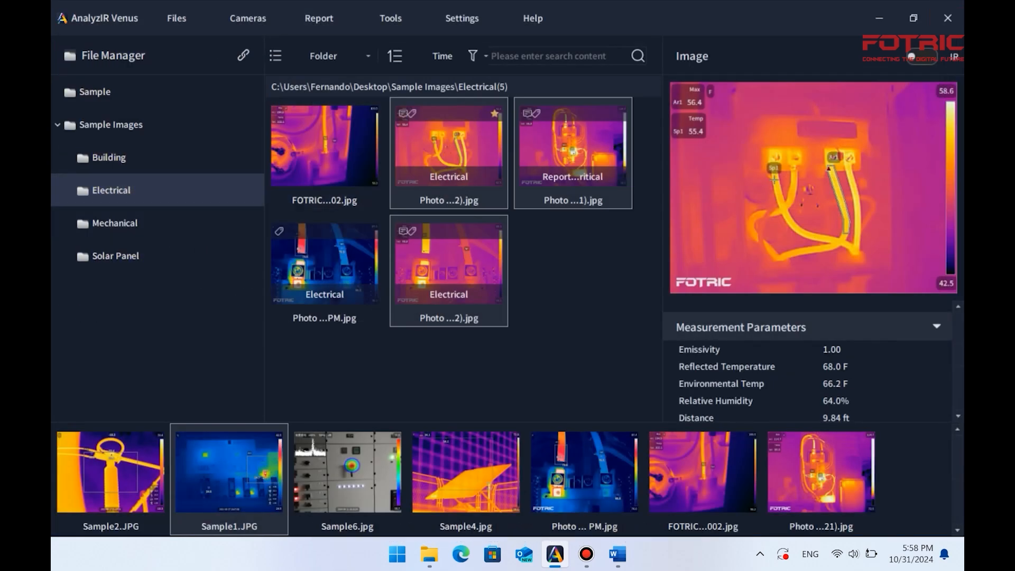
click(423, 370)
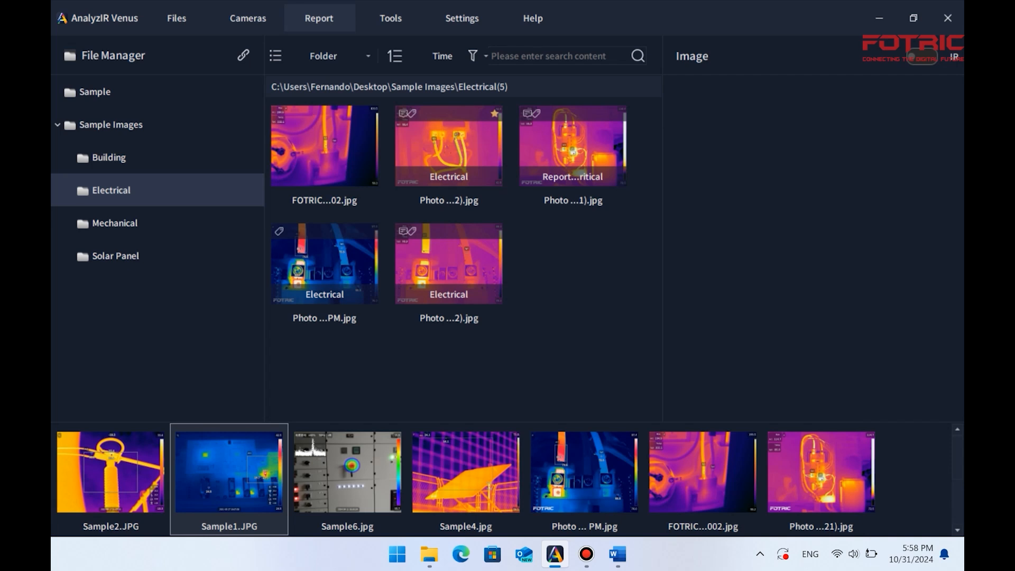
Open the report template selection without any images selected and open the preset PRPD Template for editing.
click(319, 17)
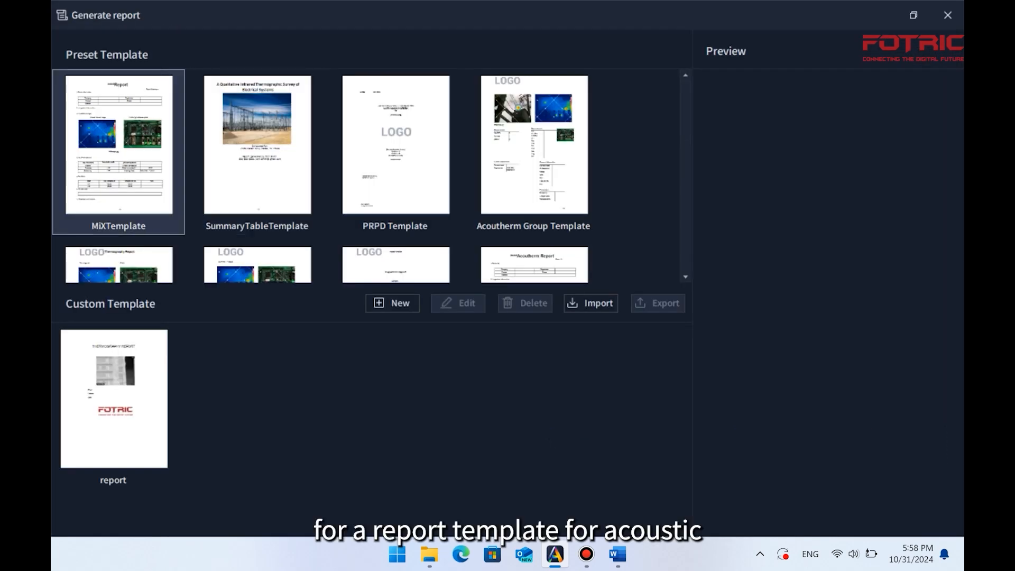
scroll(395, 172, down, 3)
scroll(396, 172, up, 2)
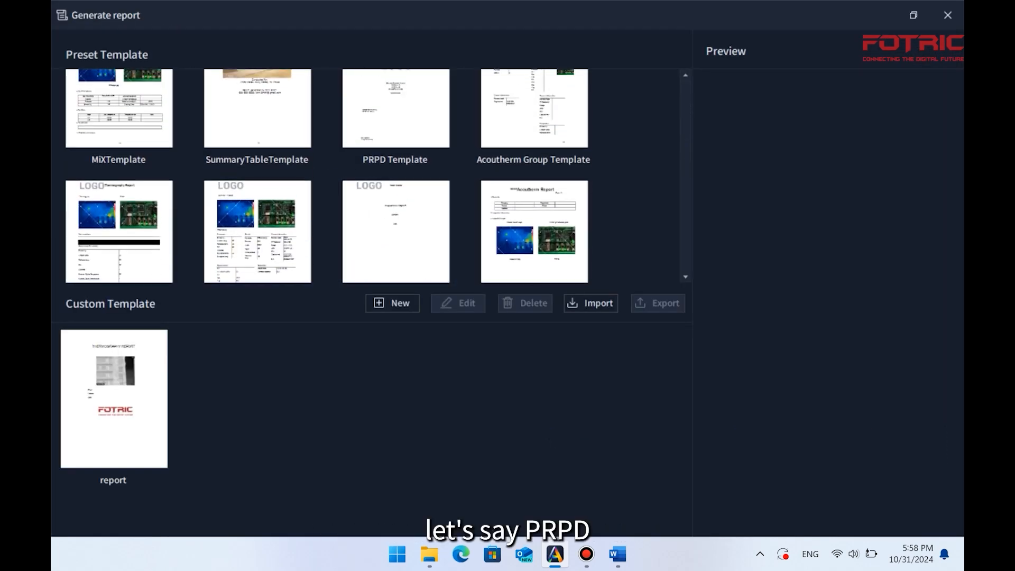
click(395, 143)
double_click(395, 143)
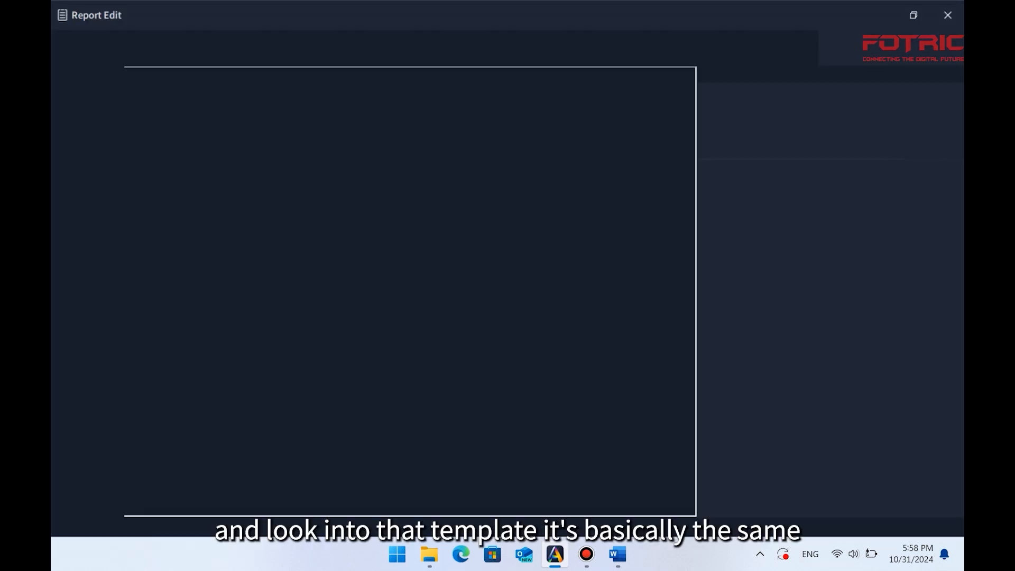
Examine the PRPD Template layout from cover to footer and show the acoustic (AC) controls available for it.
scroll(299, 272, down, 10)
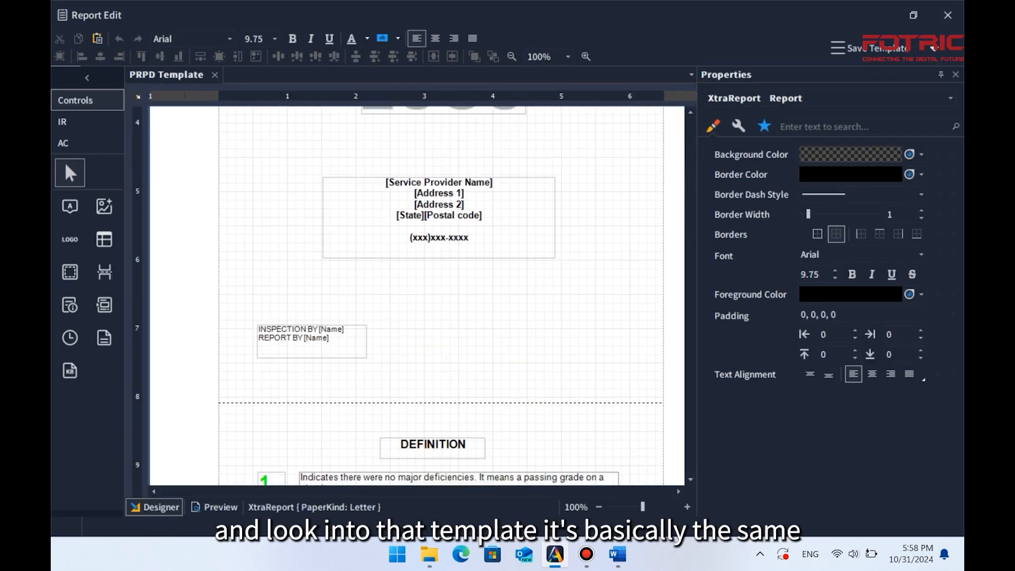
scroll(299, 272, down, 15)
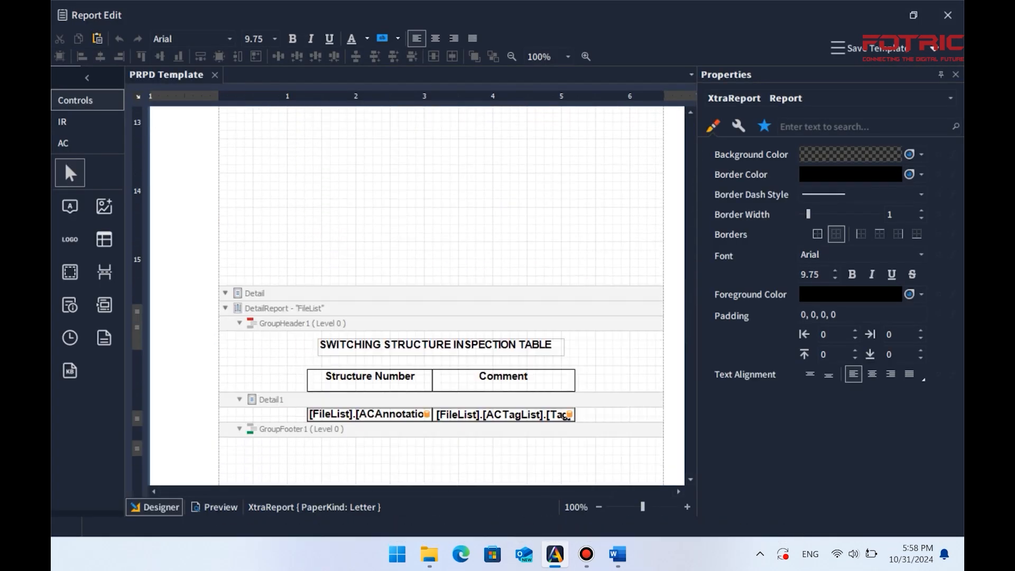
click(87, 122)
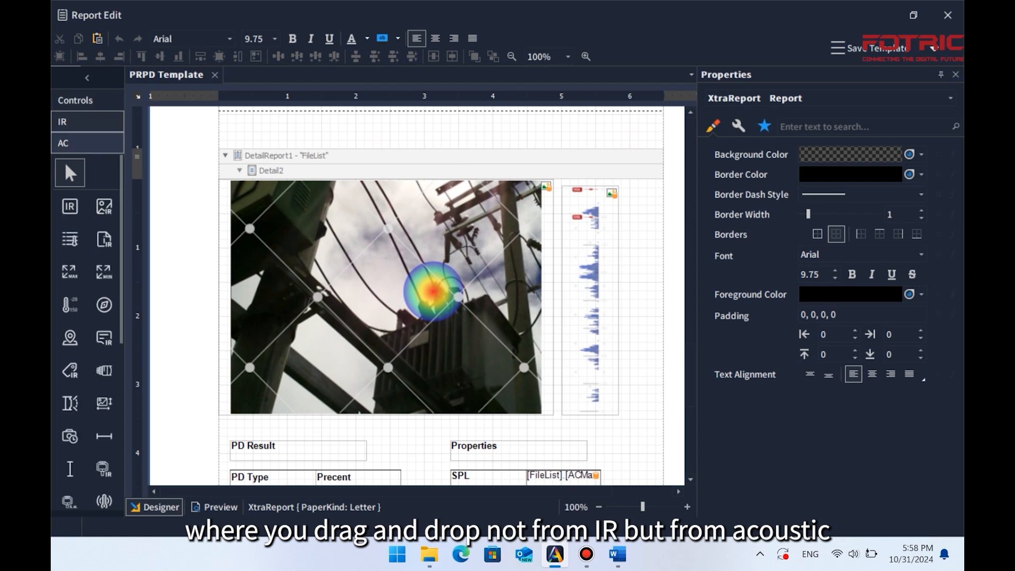
click(88, 142)
scroll(104, 304, down, 1)
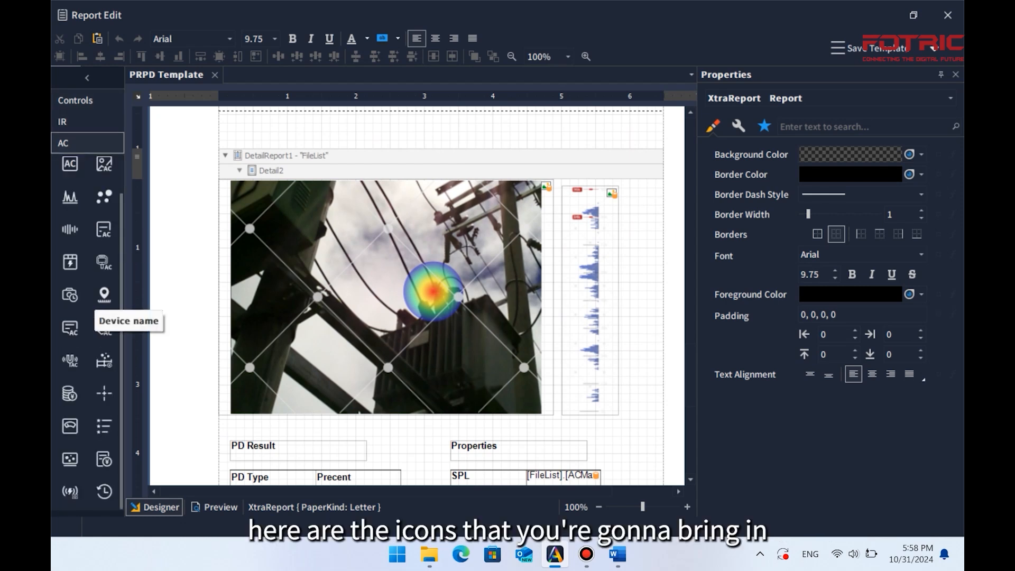
scroll(229, 222, down, 5)
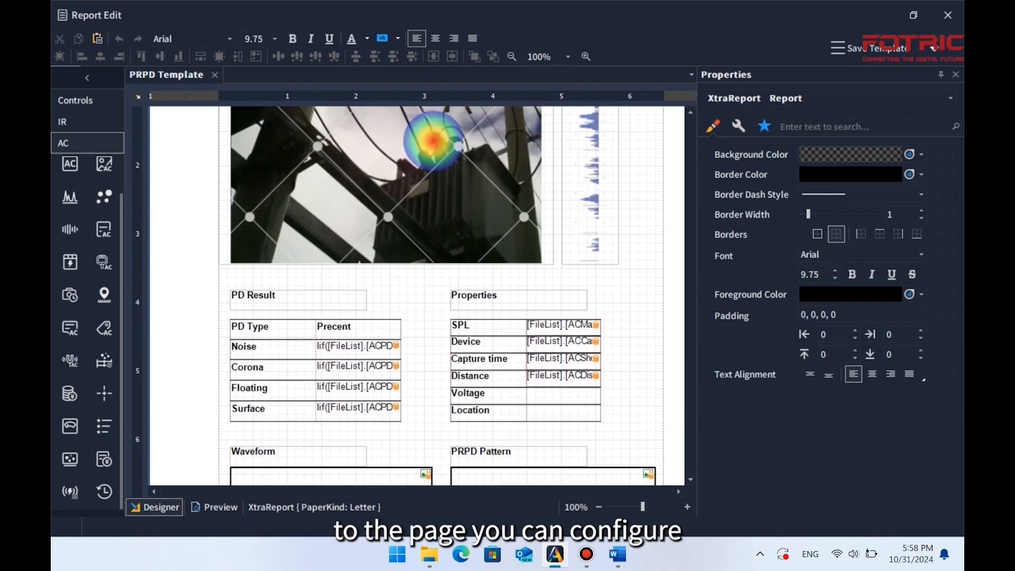
scroll(229, 222, down, 3)
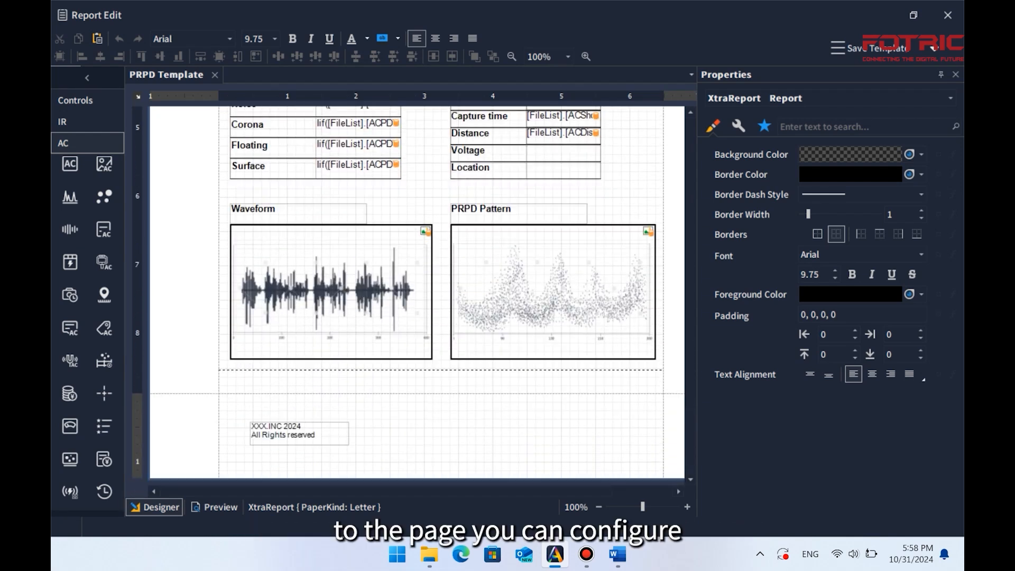